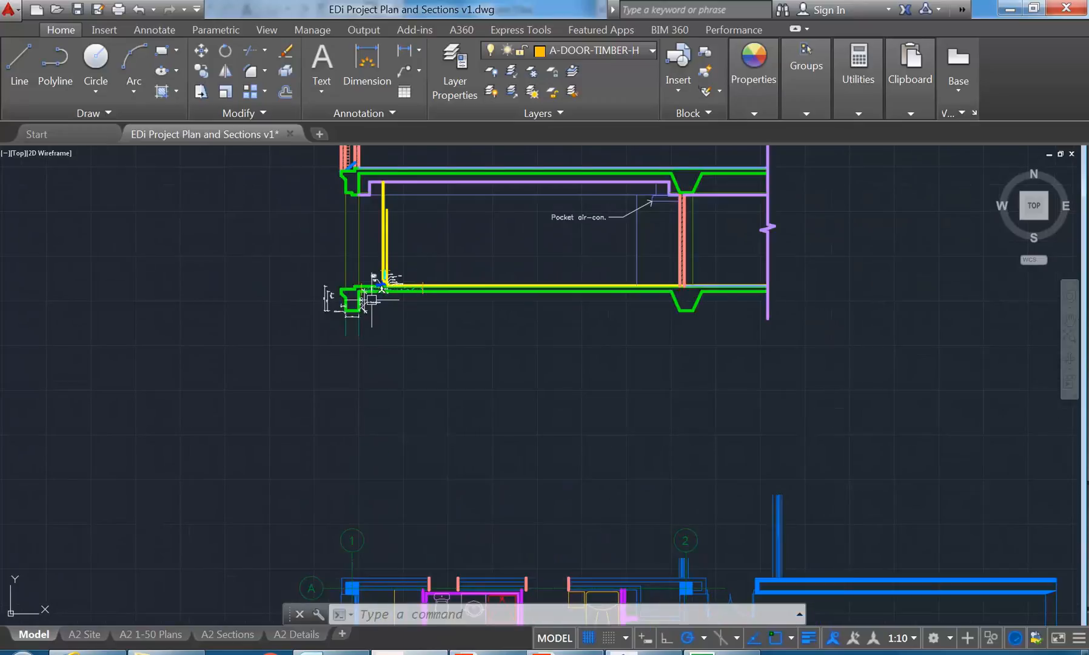
- Examine the wall and floor junction in the section and the living area between grids B and C on the floor plan
scroll(397, 342, "up", 6)
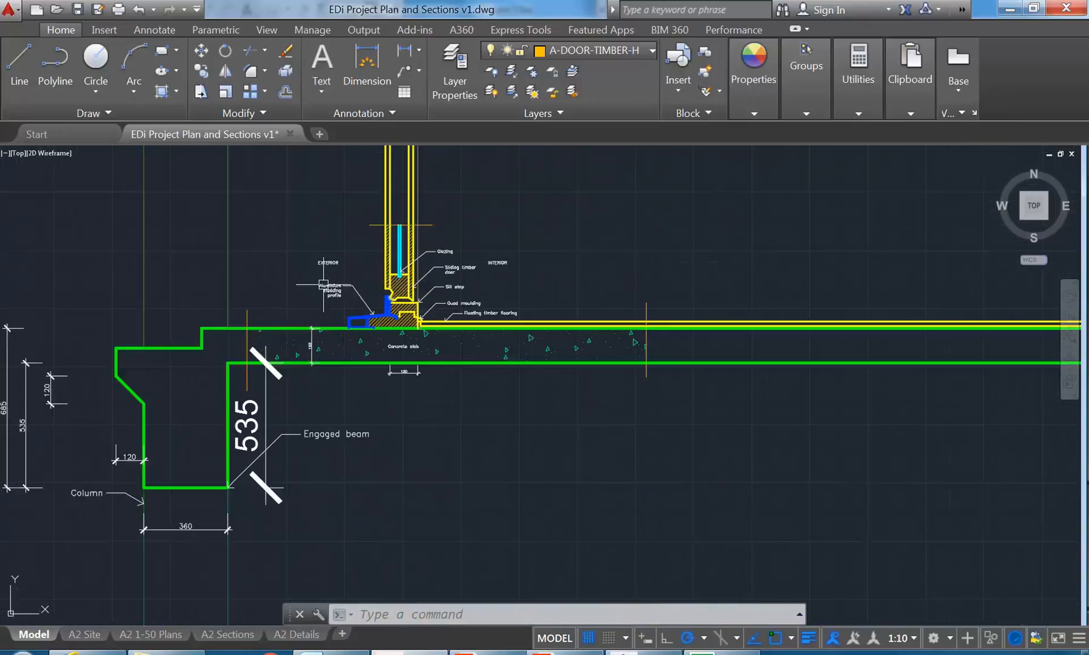
scroll(371, 372, "down", 10)
middle_click_drag(370, 371, 364, 346)
scroll(357, 424, "down", 2)
middle_click_drag(372, 467, 338, 191)
middle_click_drag(363, 318, 352, 255)
middle_click_drag(364, 327, 335, 260)
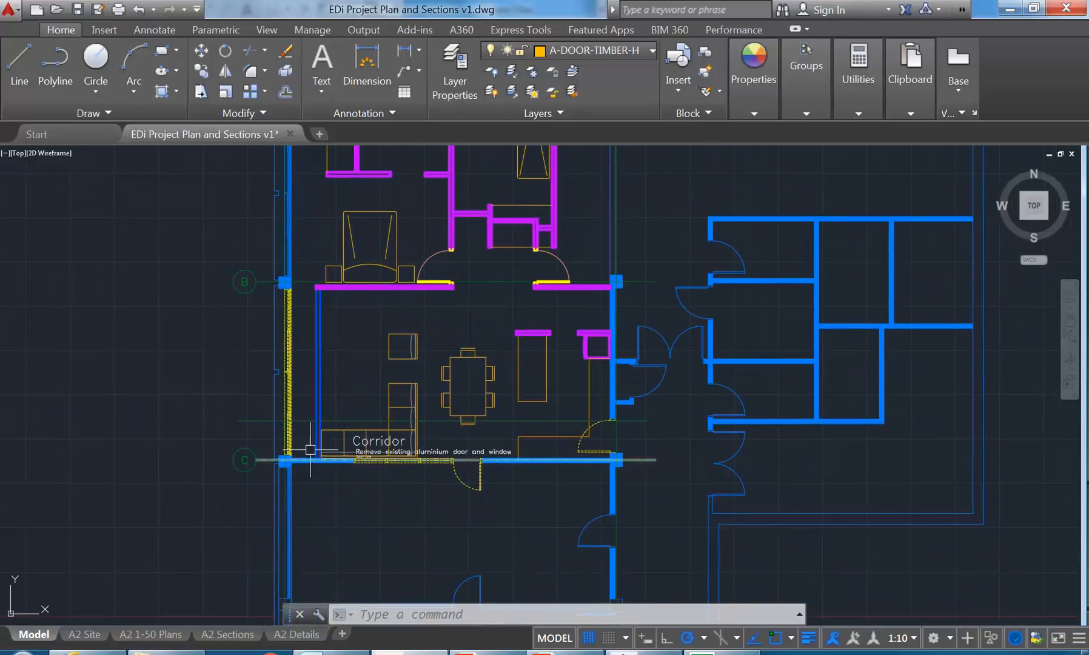
scroll(296, 405, "up", 2)
middle_click_drag(297, 407, 330, 414)
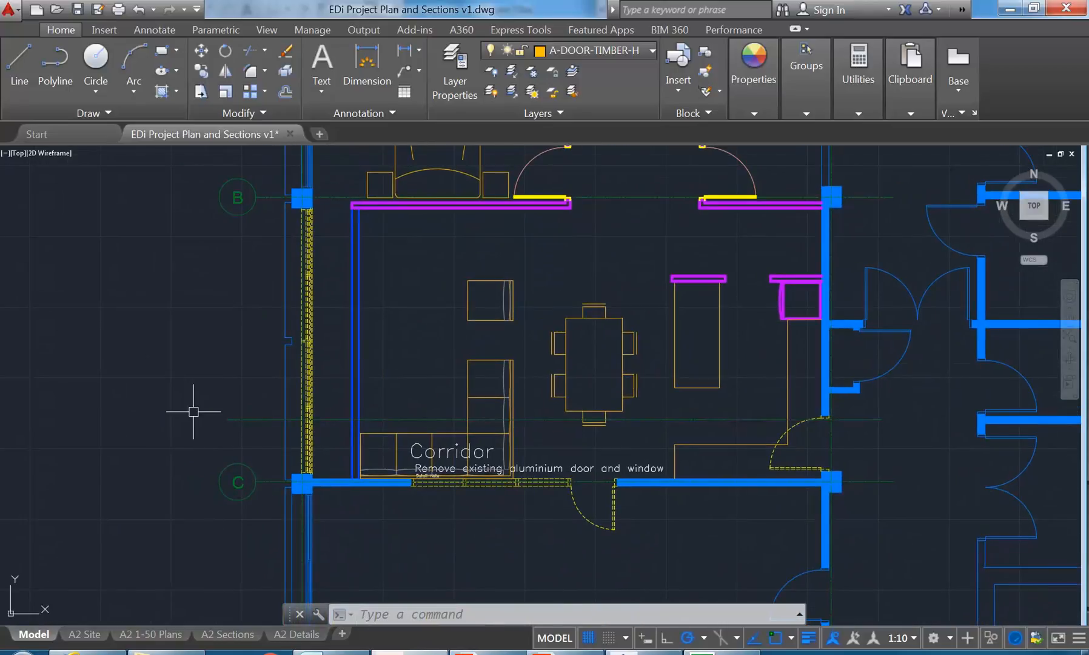
scroll(189, 409, "up", 2)
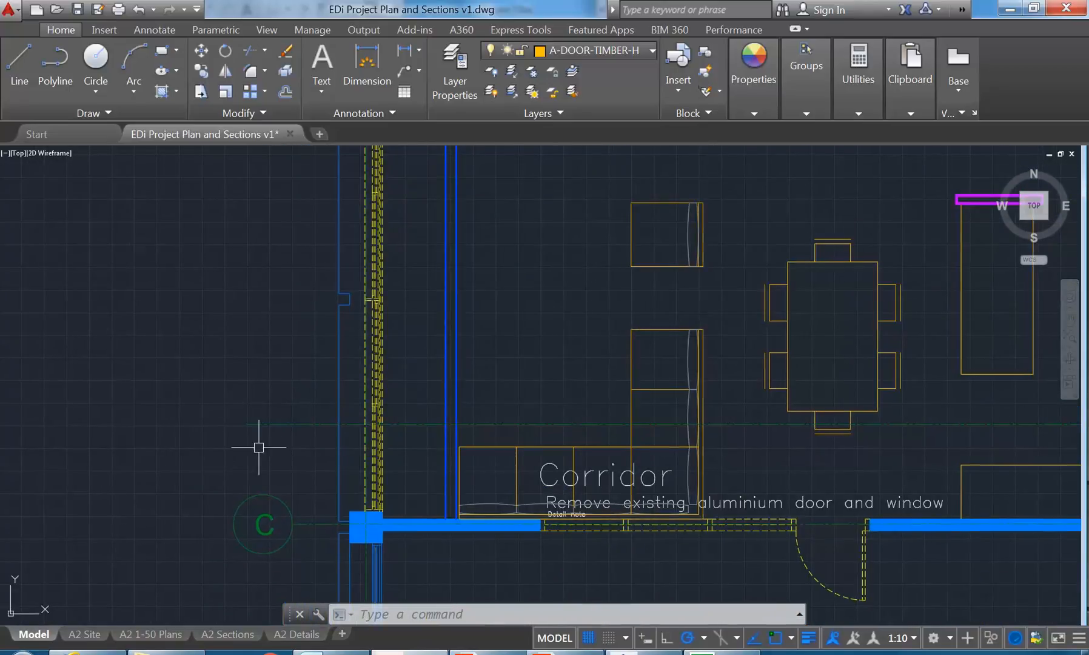
middle_click_drag(252, 451, 271, 444)
scroll(246, 393, "up", 2)
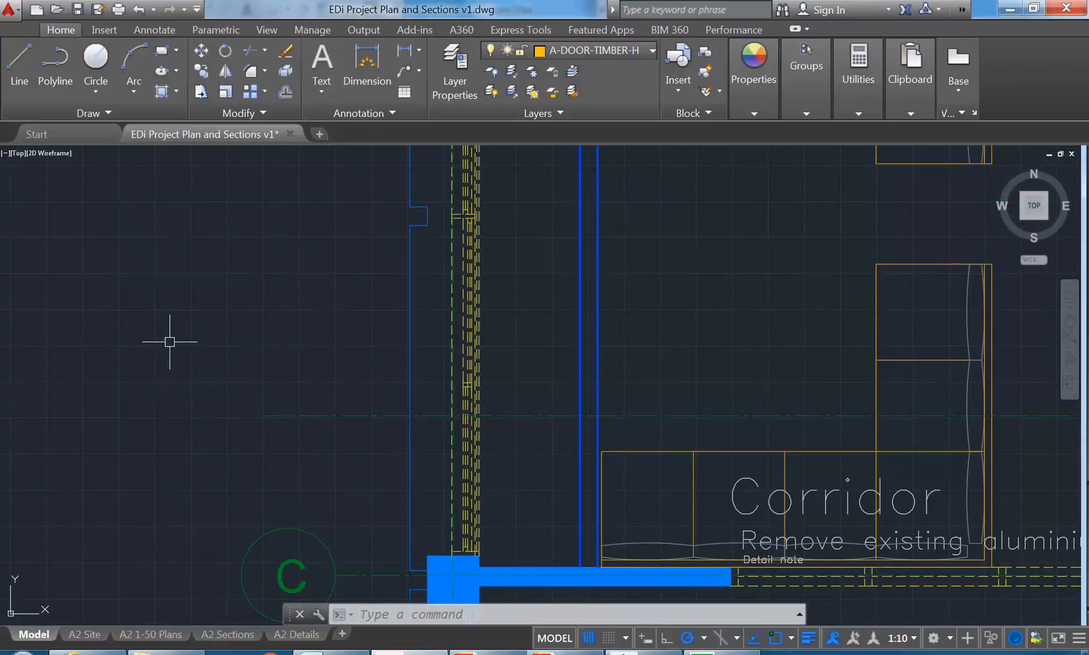
scroll(189, 369, "down", 5)
middle_click_drag(206, 394, 199, 428)
scroll(364, 236, "down", 2)
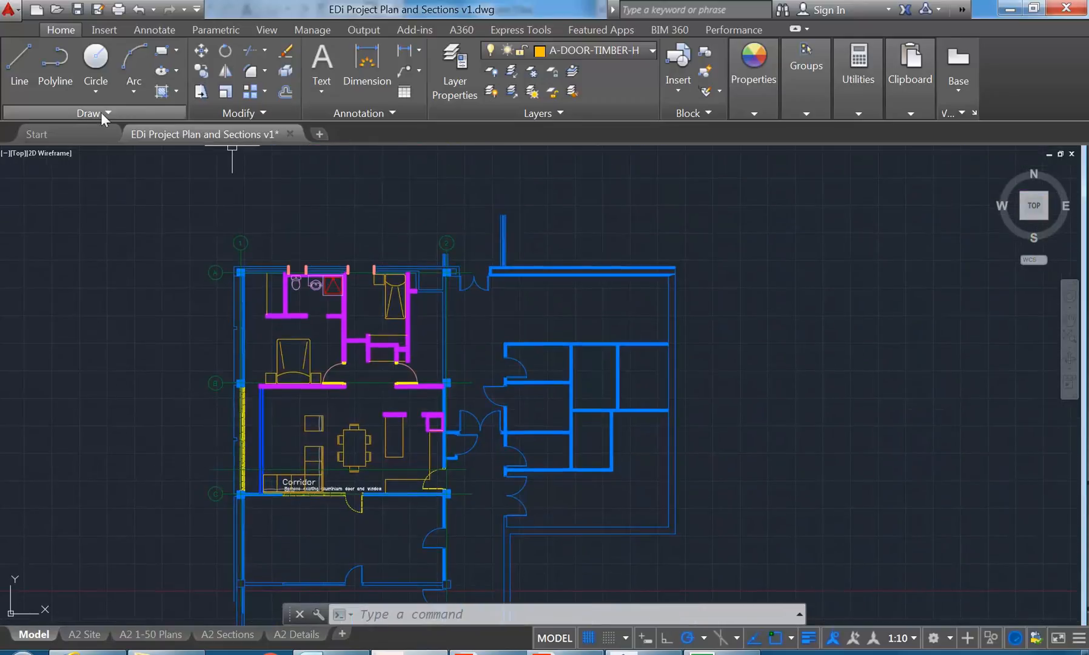
left_click(19, 85)
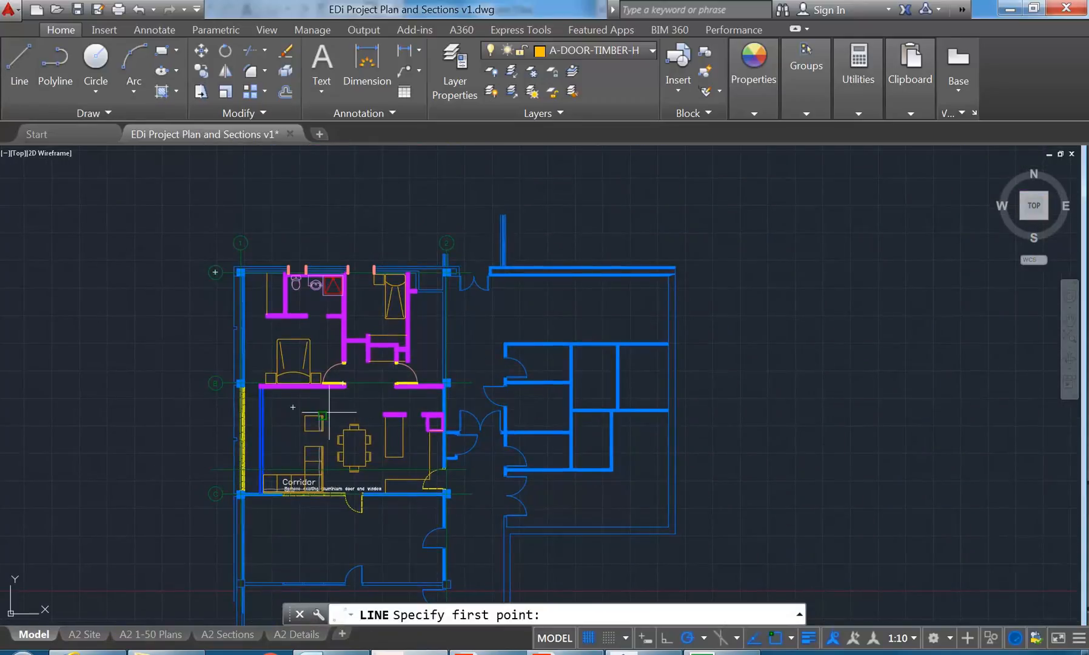
middle_click_drag(316, 390, 336, 386)
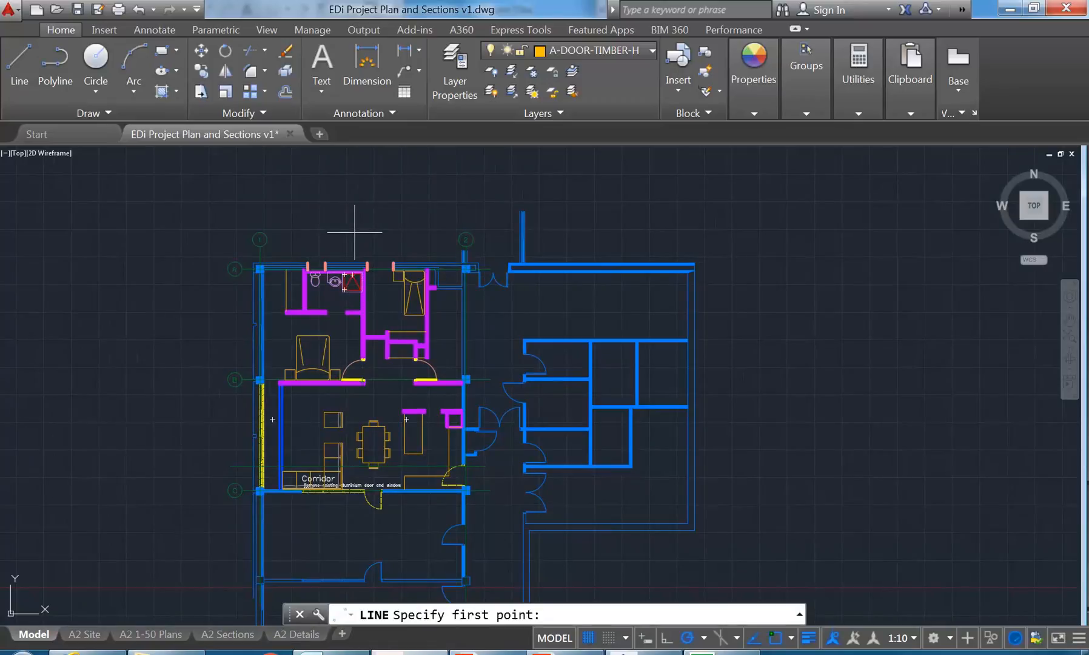
left_click(361, 231)
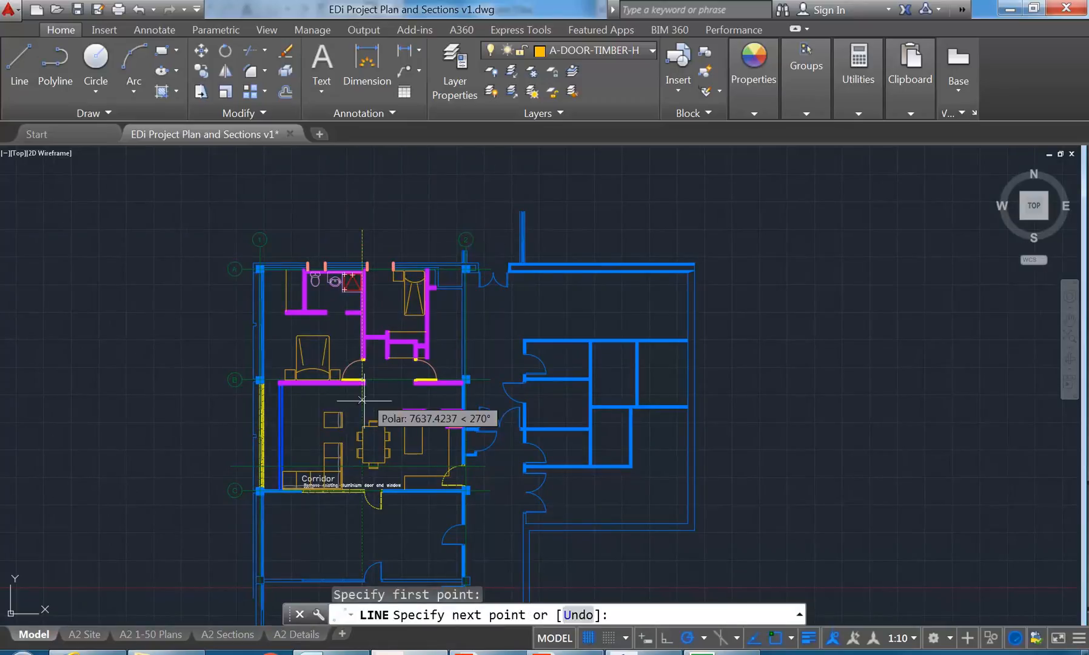
right_click(345, 230)
left_click(367, 242)
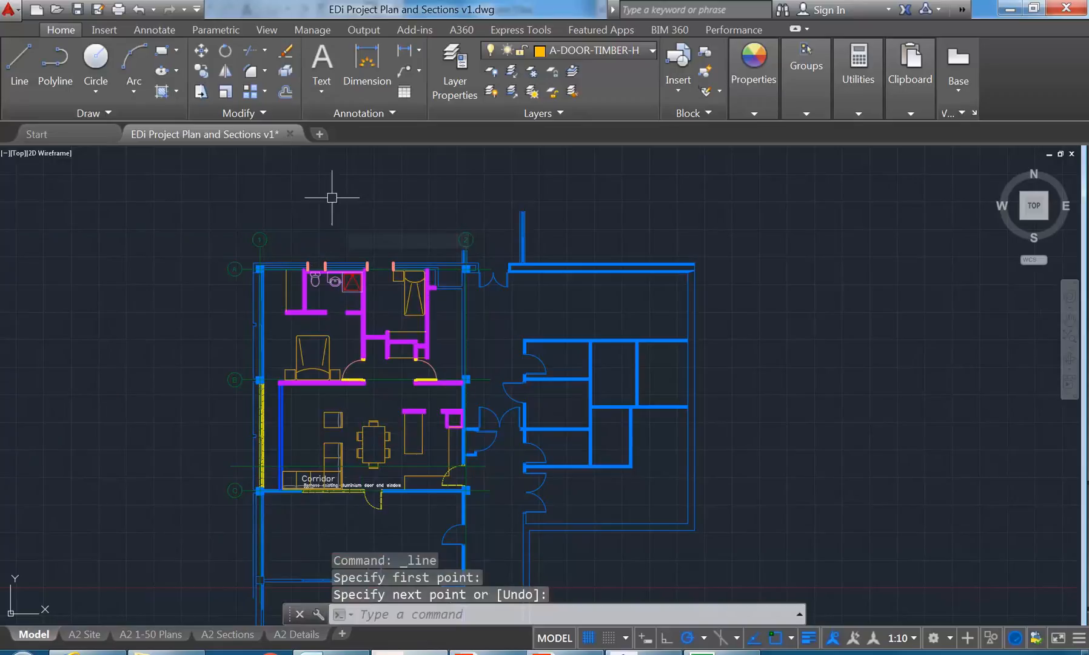
- Draw a vertical section line through the floor plan, from above the bathroom wall to below the corridor wall
left_click(20, 66)
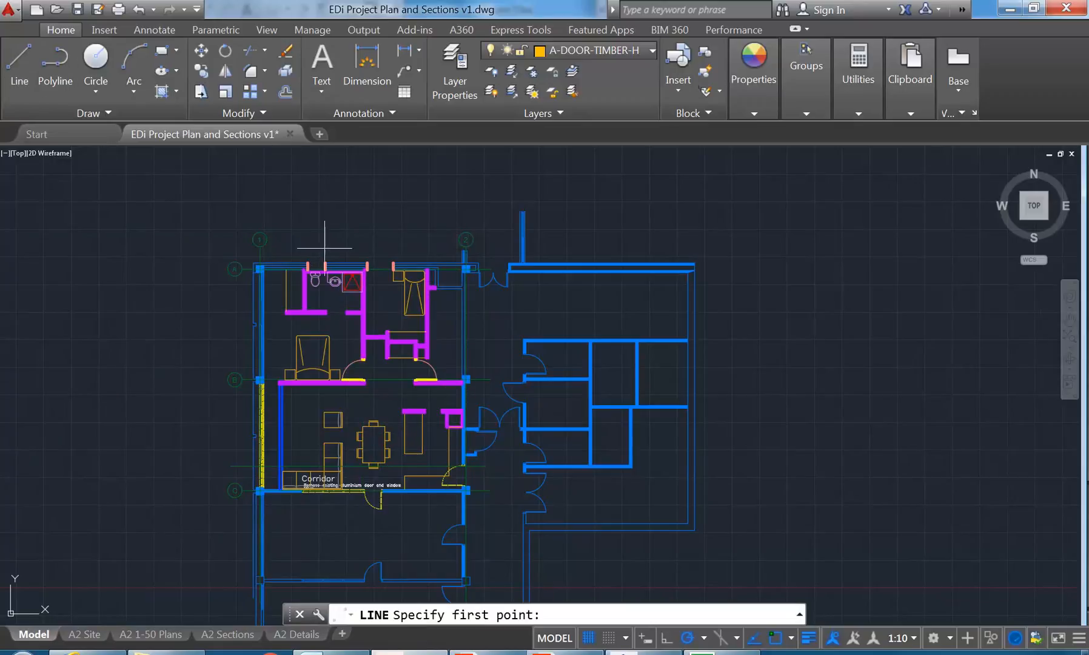
left_click(354, 228)
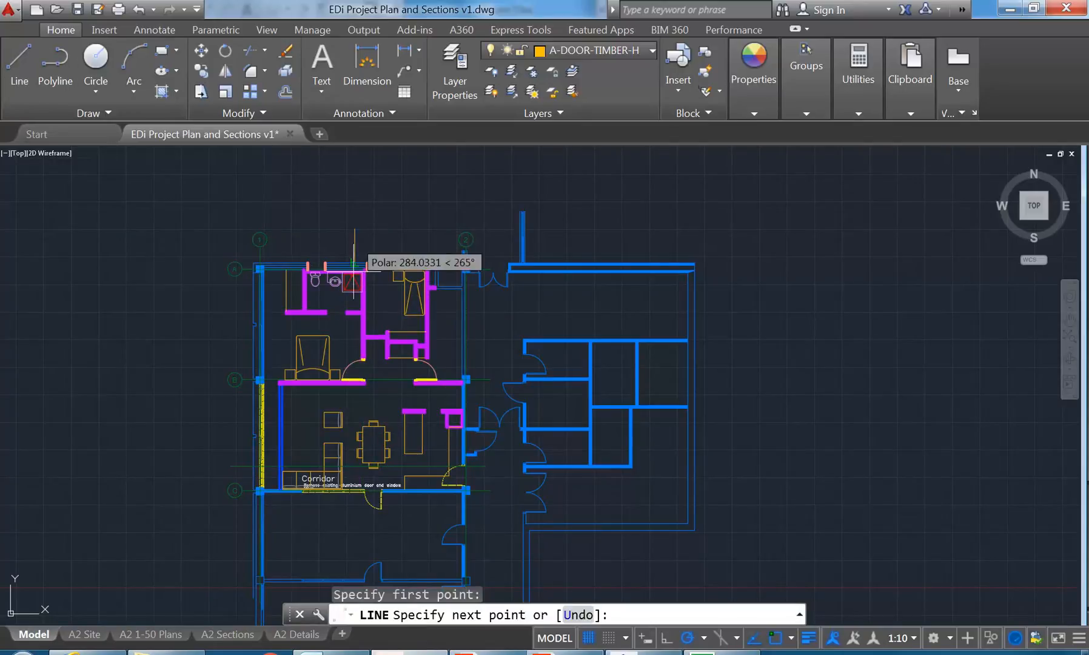
left_click(355, 531)
right_click(153, 339)
left_click(174, 346)
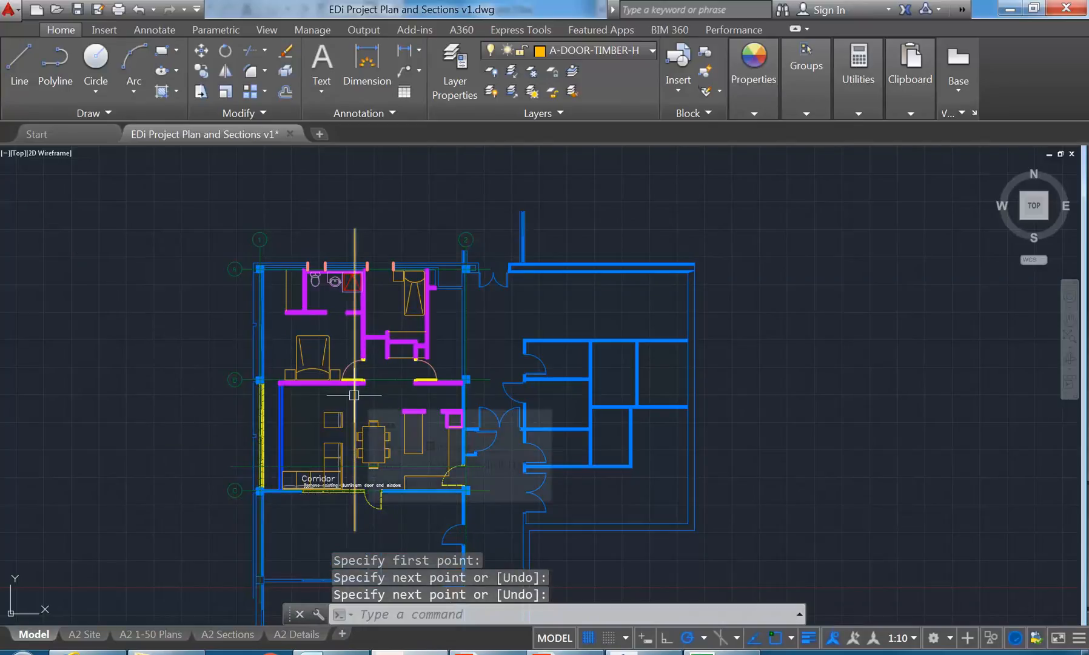
- Check the required design drawings in the assessment PDF in Adobe Acrobat Reader and return to the floor plan in AutoCAD
left_click(488, 652)
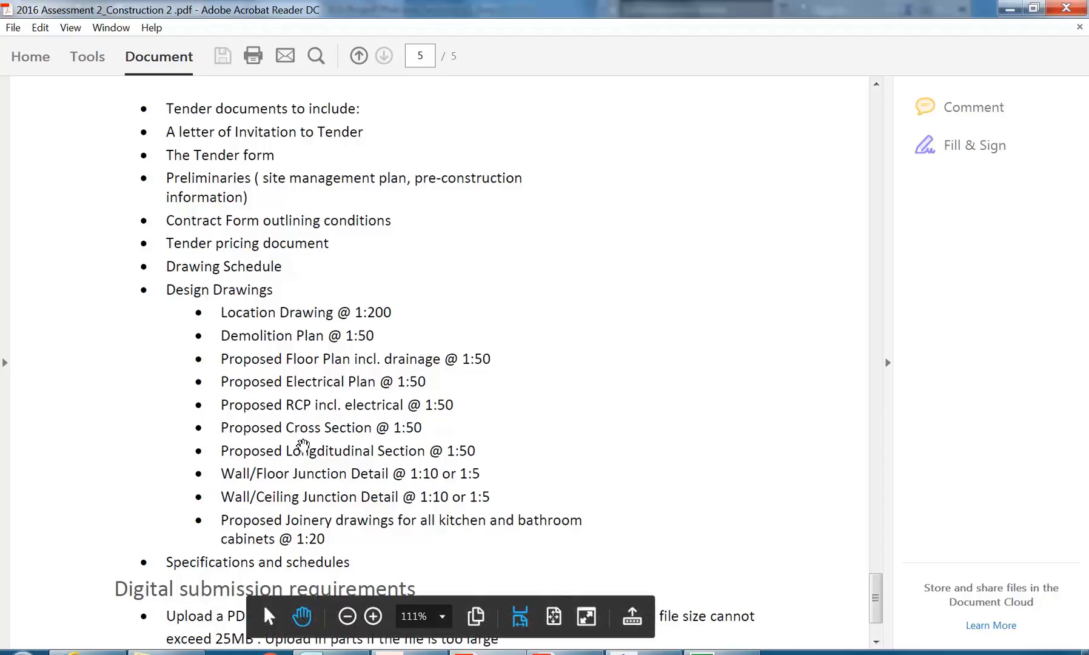
left_click(410, 652)
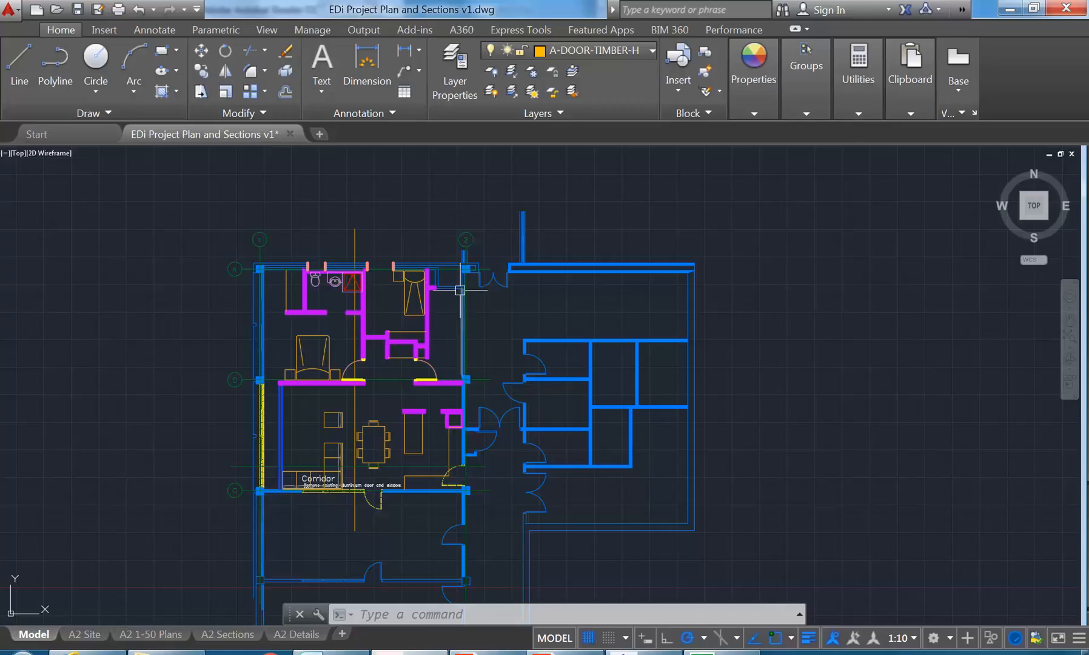
scroll(243, 360, "up", 2)
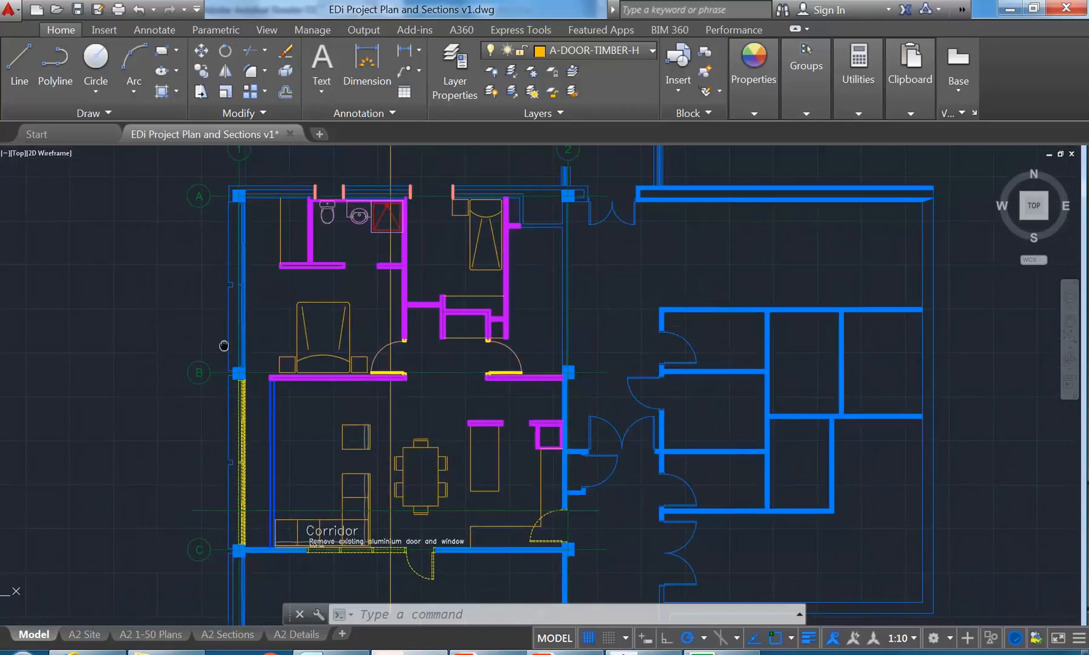
mouse_move(395, 314)
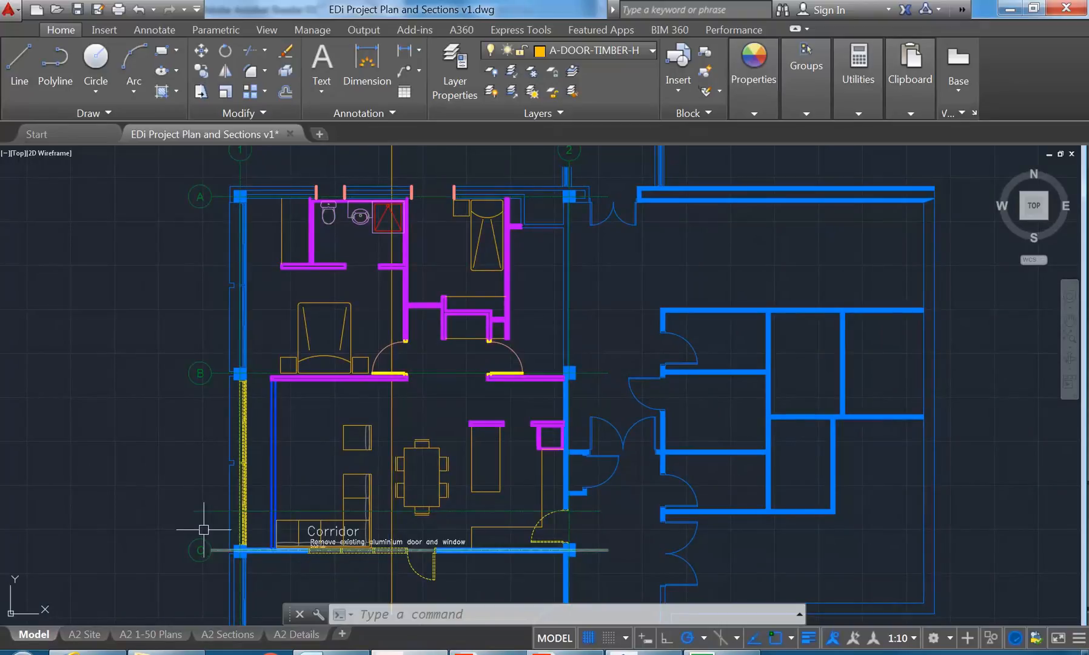
- Inspect the vertical section line and the horizontal T-GRID line just above grid C on the floor plan
left_click(390, 159)
key("Escape")
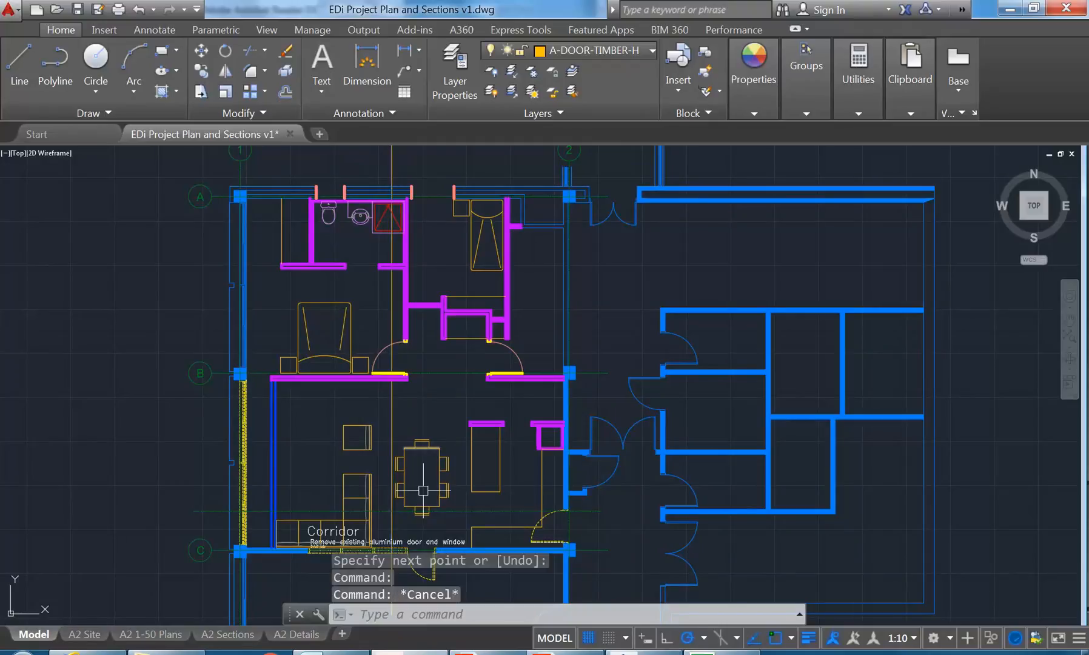
key("Escape")
left_click(461, 511)
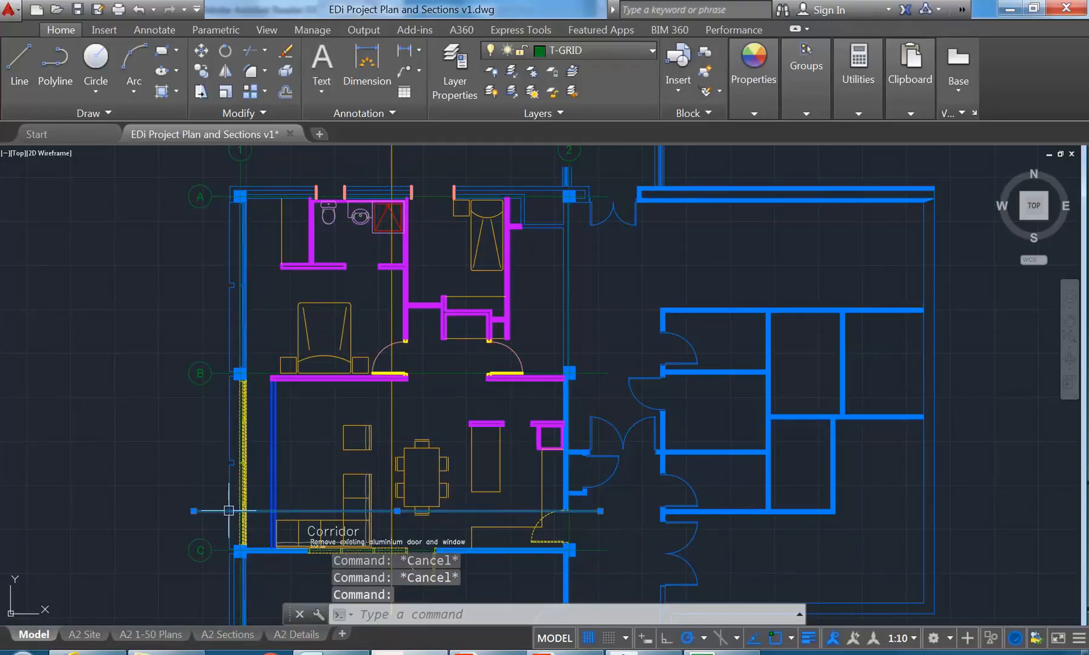
key("Escape")
mouse_move(196, 479)
middle_mouse_down()
mouse_move(210, 431)
mouse_move(234, 479)
middle_mouse_up()
scroll(187, 440, "down", 3)
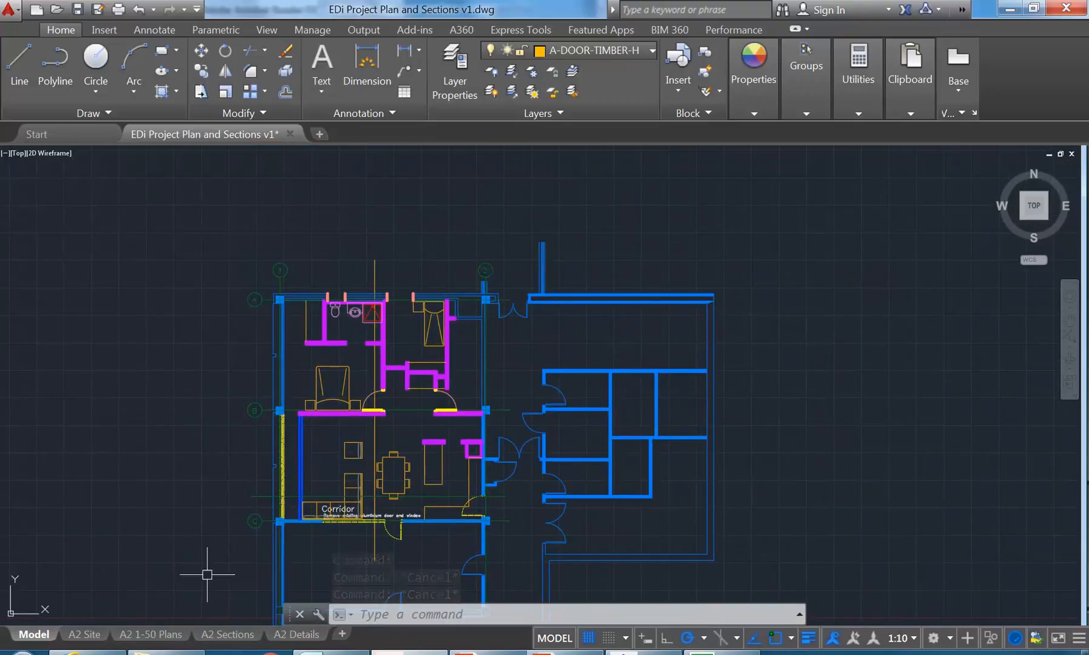
middle_click_drag(219, 487, 219, 462)
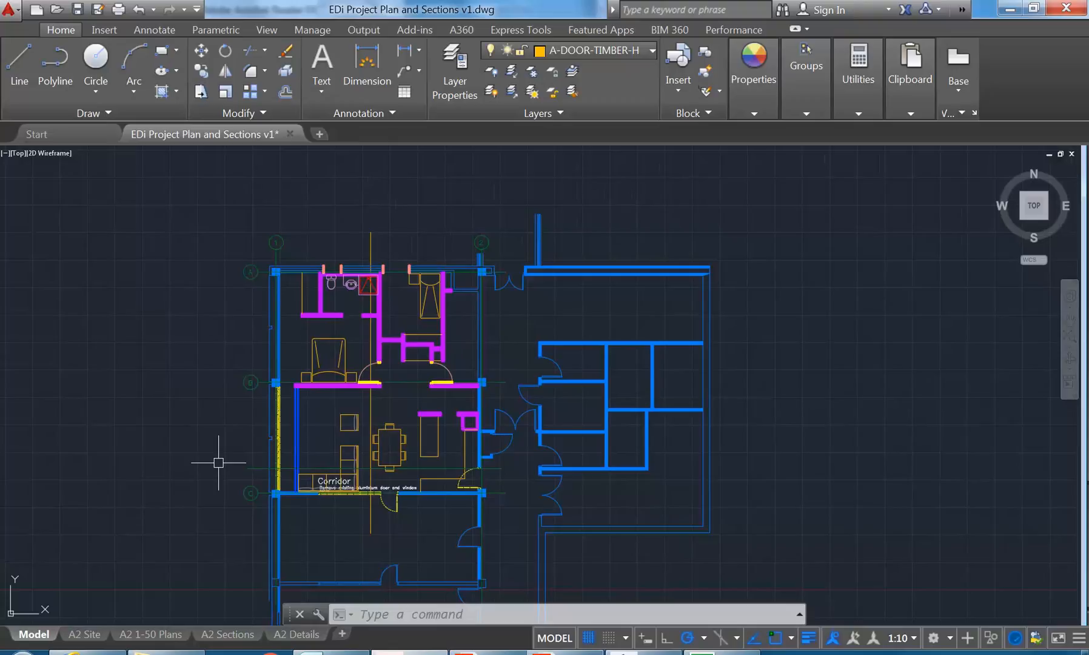
scroll(218, 462, "up", 2)
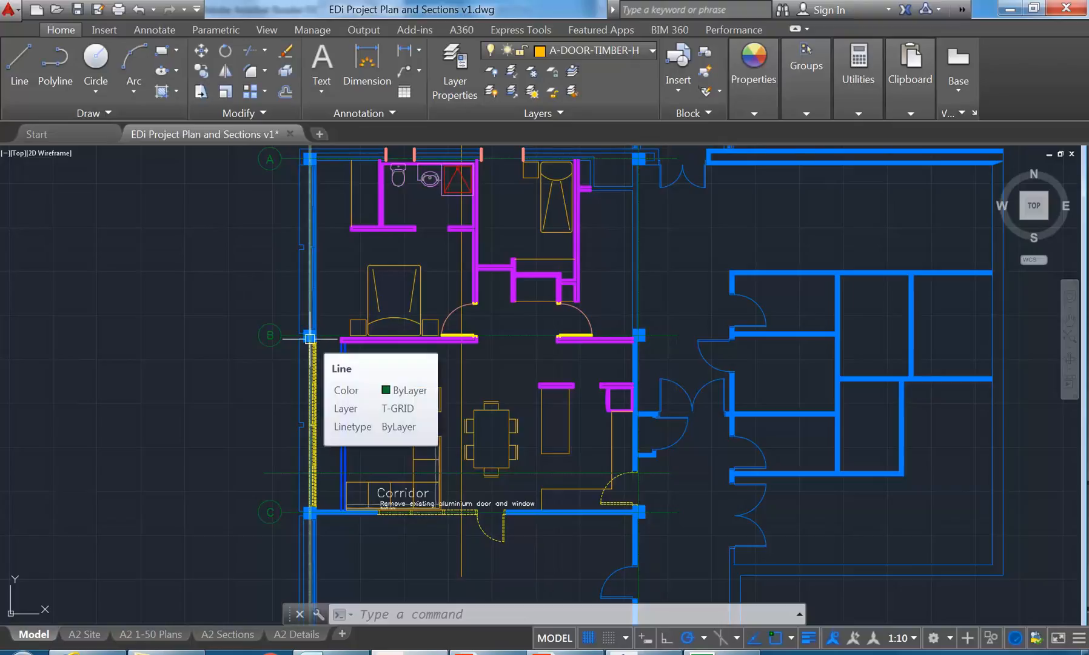
- Open the tool palettes with the TOOLPALETTES command and position them over the floor plan
type("toolpal")
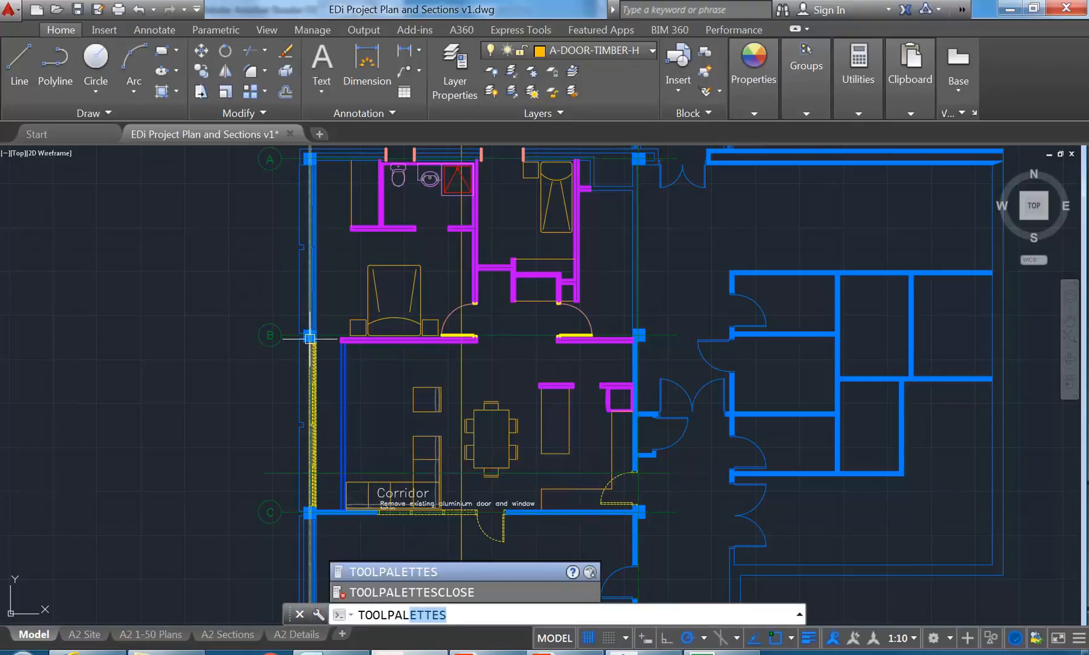
type("ettes")
key("Return")
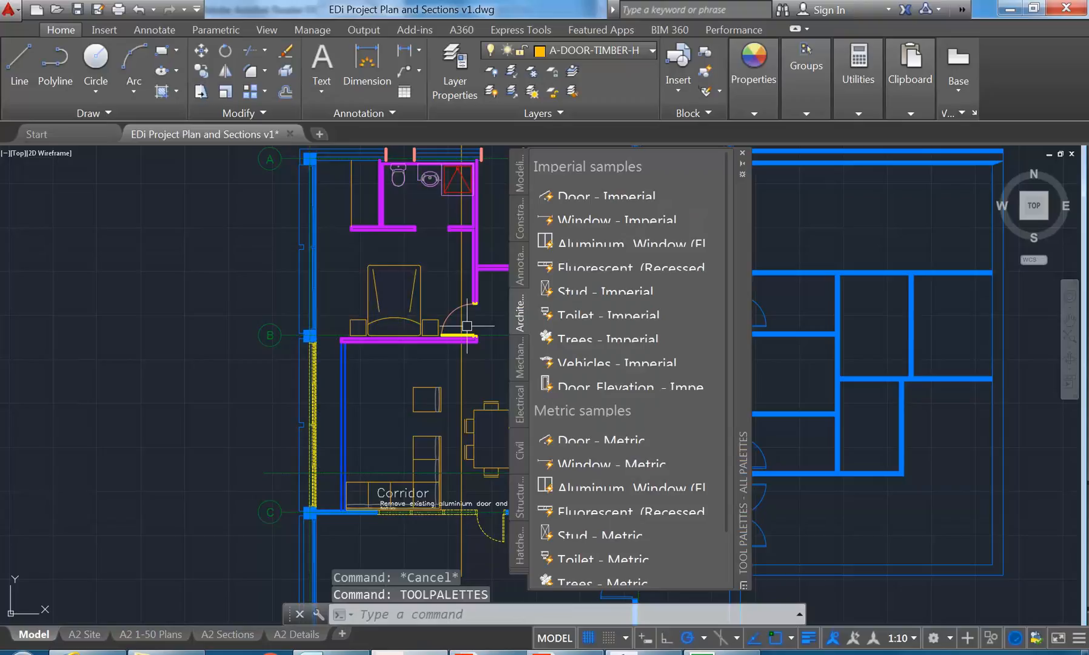
left_click_drag(738, 247, 568, 211)
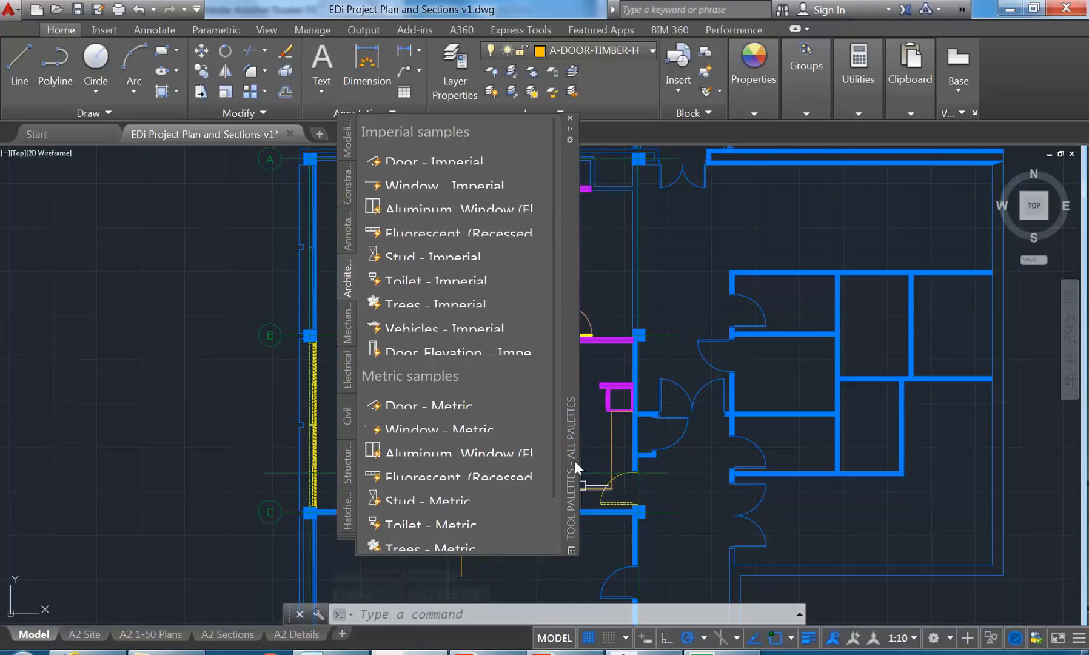
left_click_drag(574, 387, 598, 403)
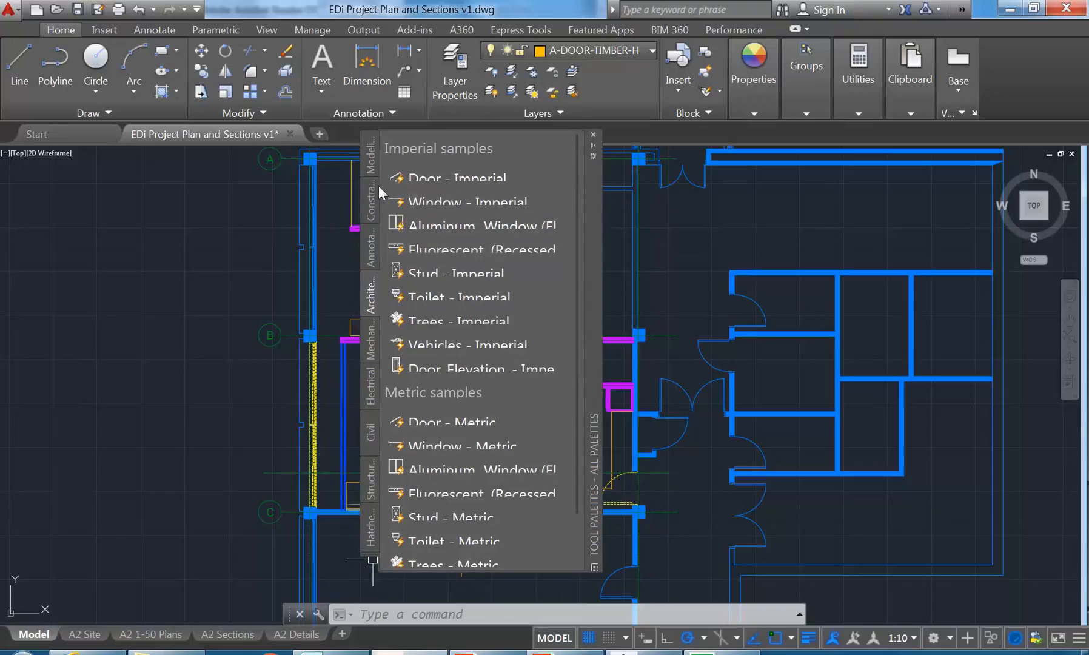
- Look through the tool palette categories from Modeling and Constraints to Electrical and Civil
left_click(371, 159)
left_click(366, 202)
left_click(369, 250)
left_click(370, 295)
left_click(370, 341)
left_click(371, 395)
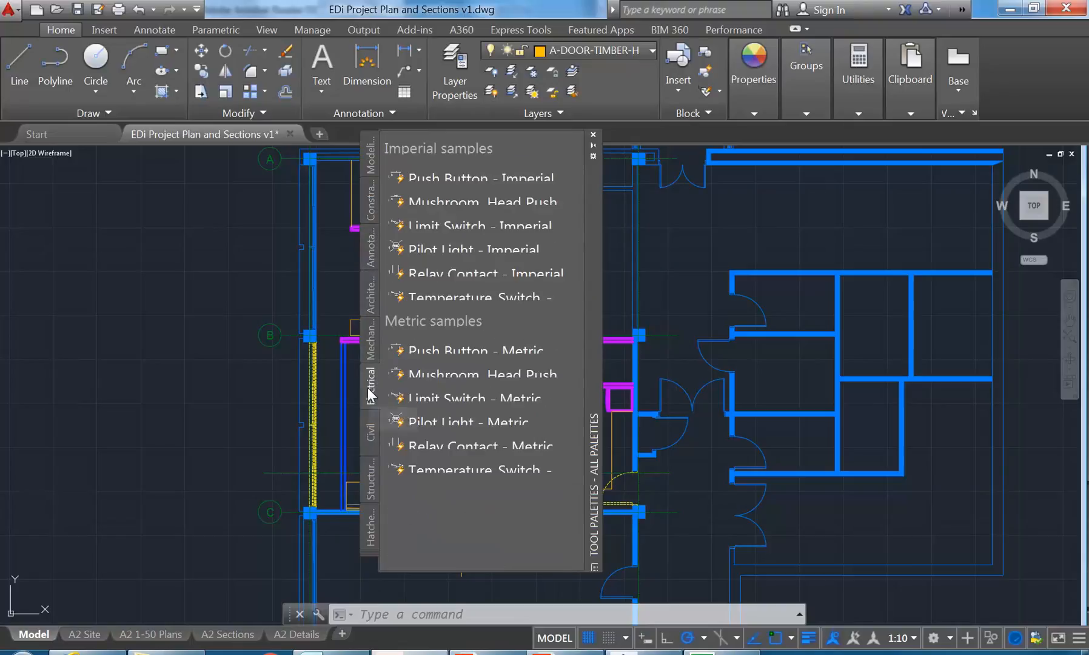
left_click(370, 434)
left_click(370, 249)
left_click(371, 205)
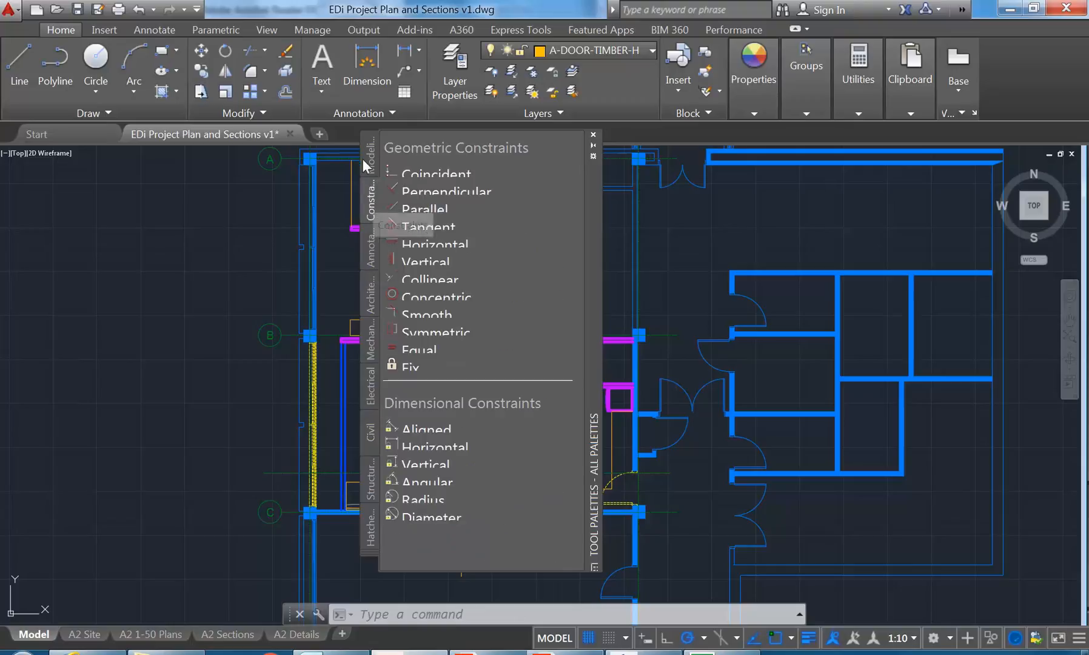
left_click(369, 156)
left_click(368, 199)
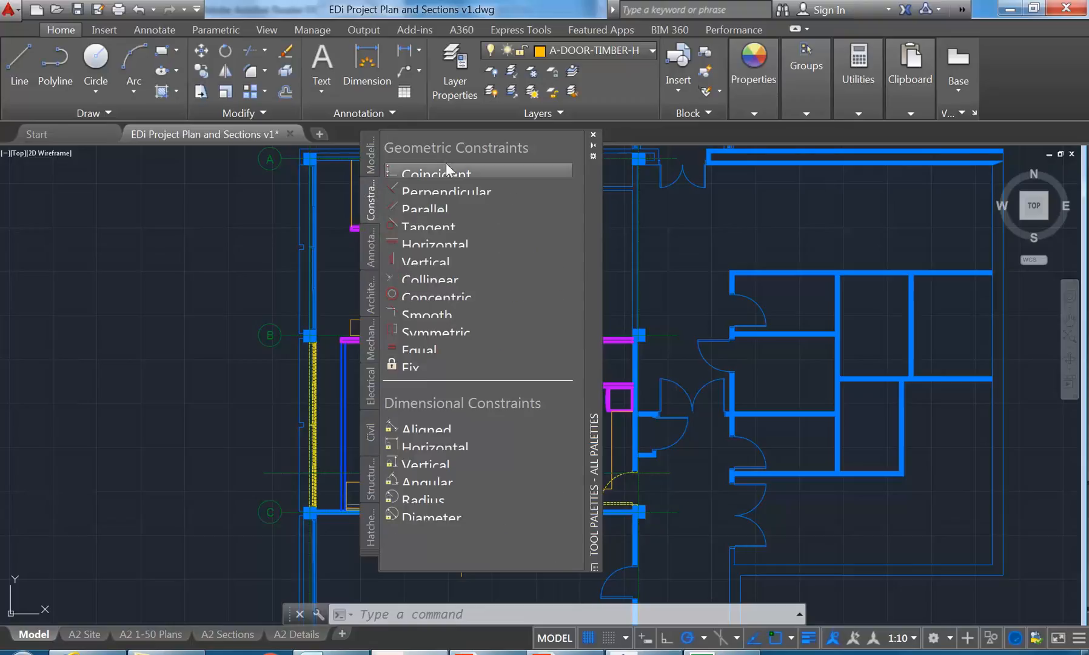
left_click(371, 157)
left_click(370, 204)
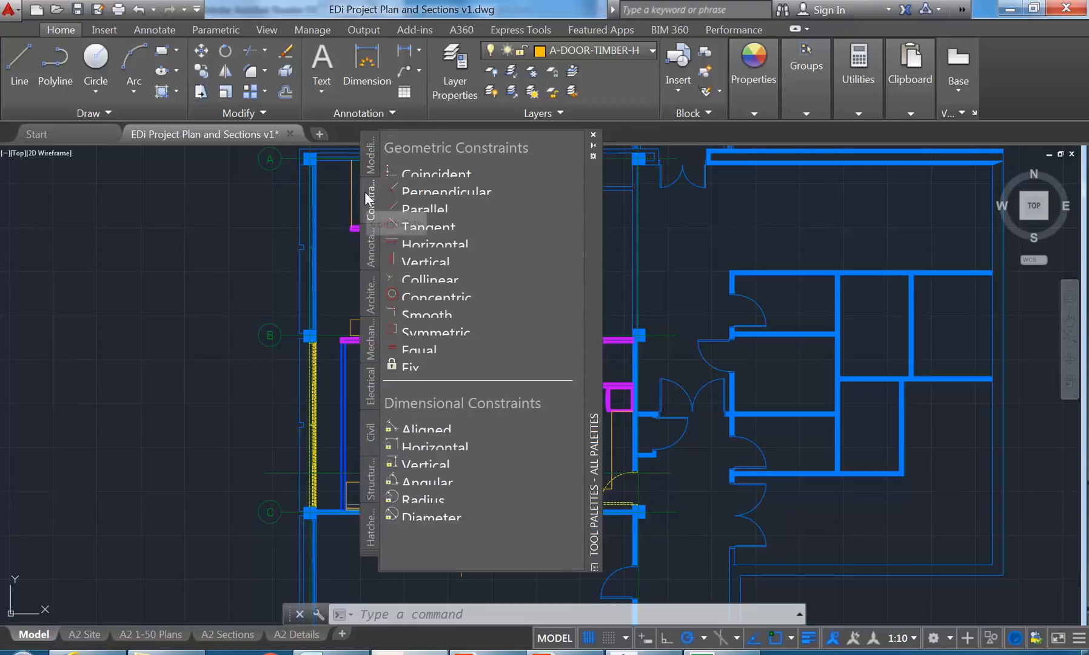
- Display the Architectural tool palette and look through its metric samples
left_click(370, 249)
left_click(370, 295)
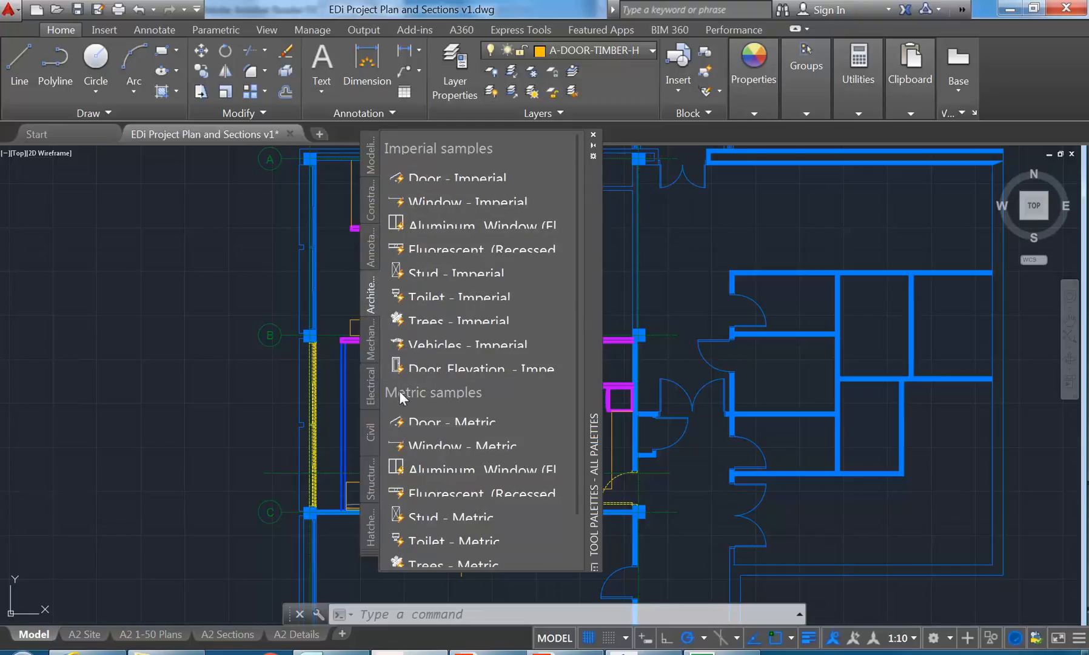
left_click_drag(425, 454, 426, 404)
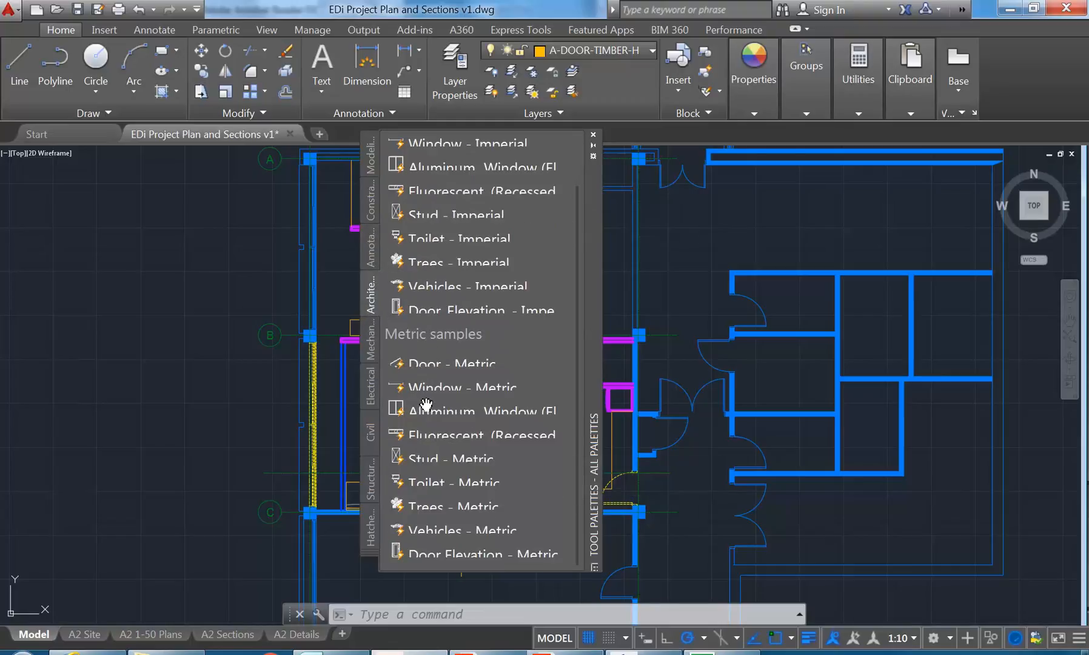
scroll(429, 414, "up", 2)
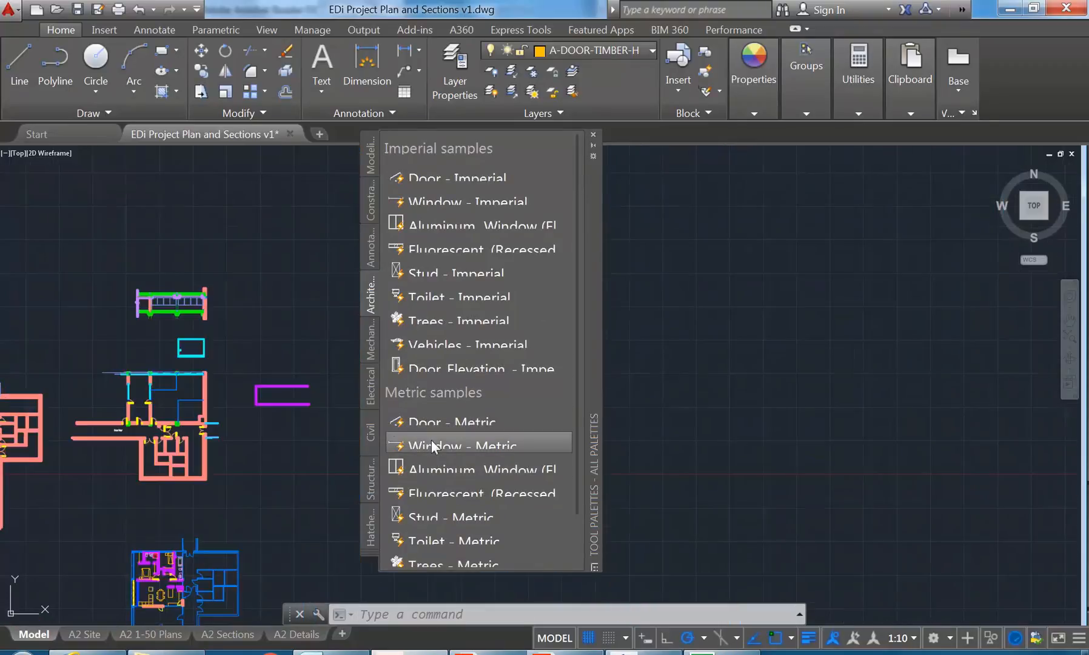
mouse_move(146, 365)
middle_mouse_down()
mouse_move(257, 315)
mouse_move(230, 325)
middle_mouse_up()
scroll(258, 314, "up", 1)
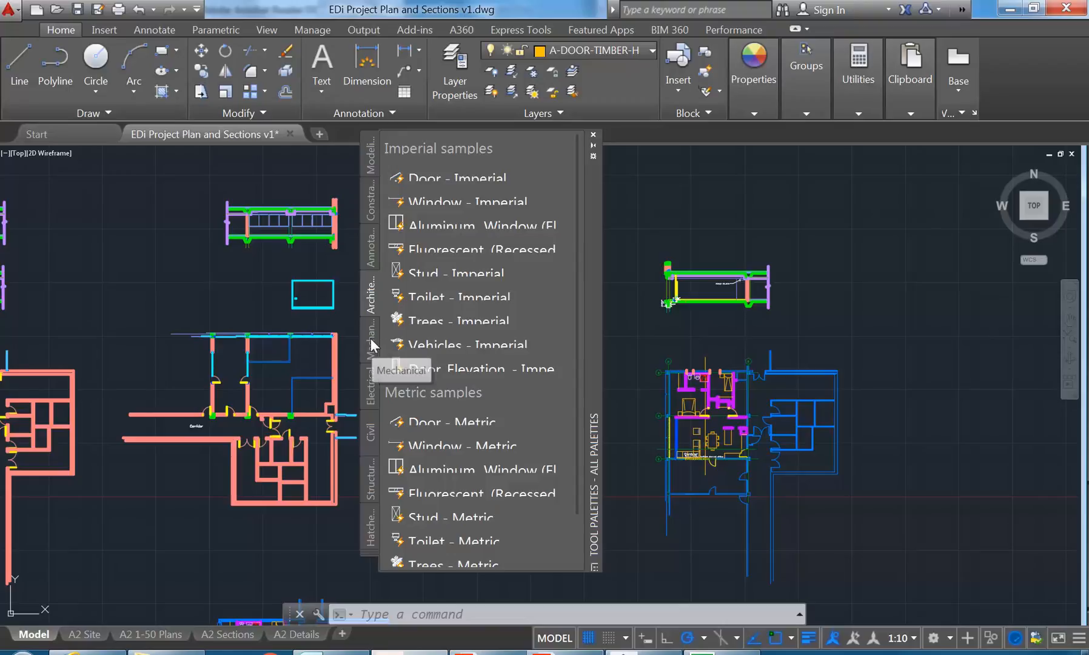
scroll(442, 430, "down", 2)
scroll(434, 446, "up", 2)
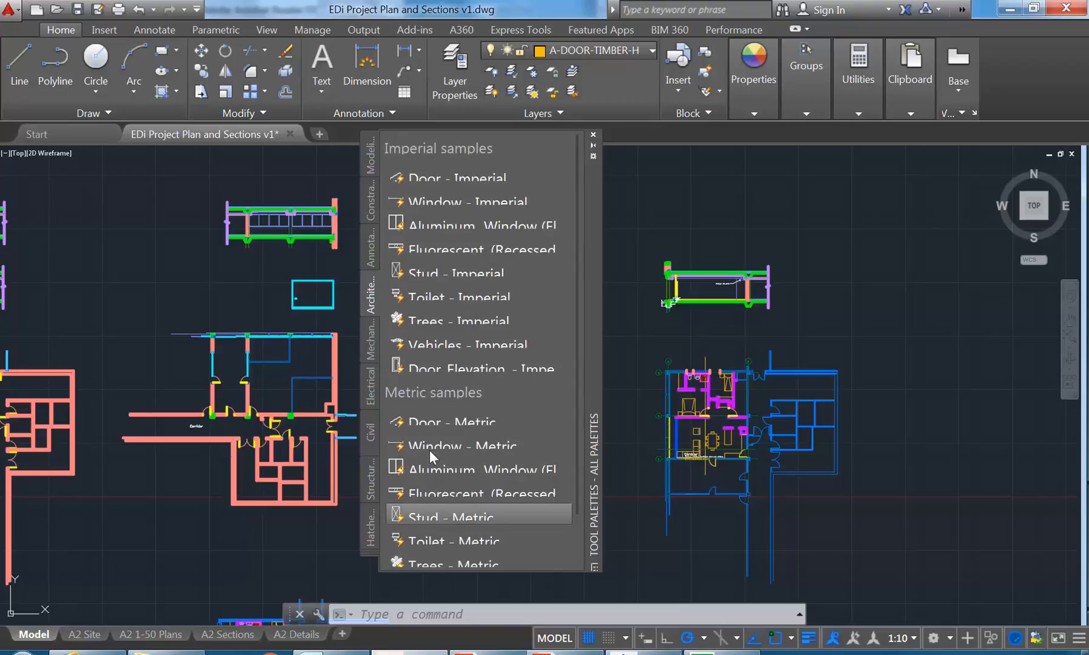
- Display the Annotation tool palette and look through its metric samples
left_click(368, 250)
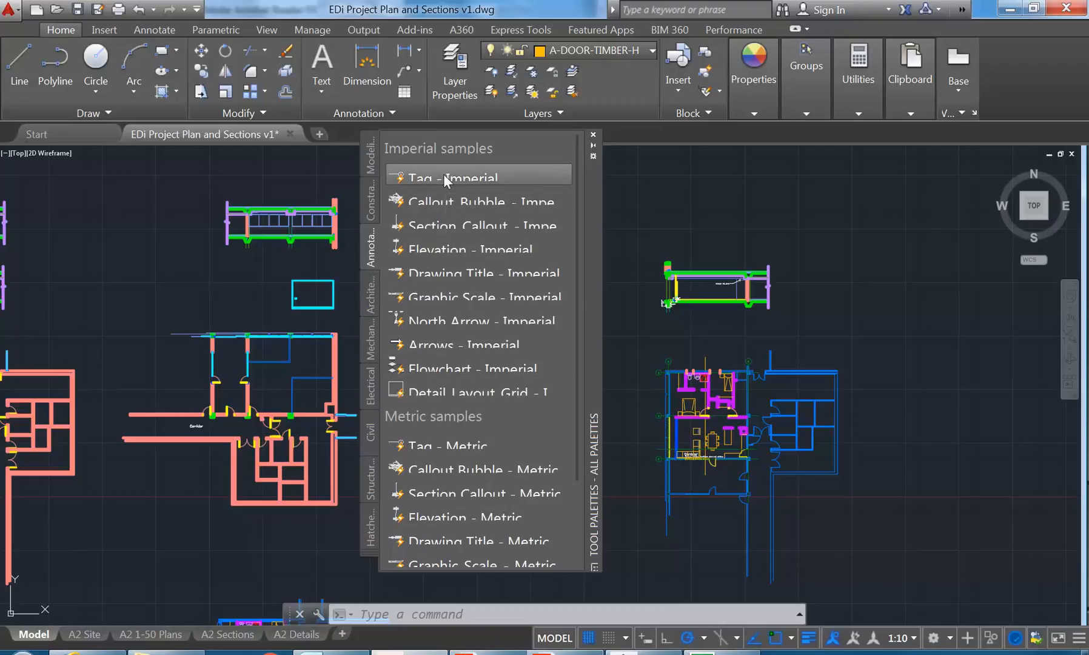
scroll(435, 434, "down", 4)
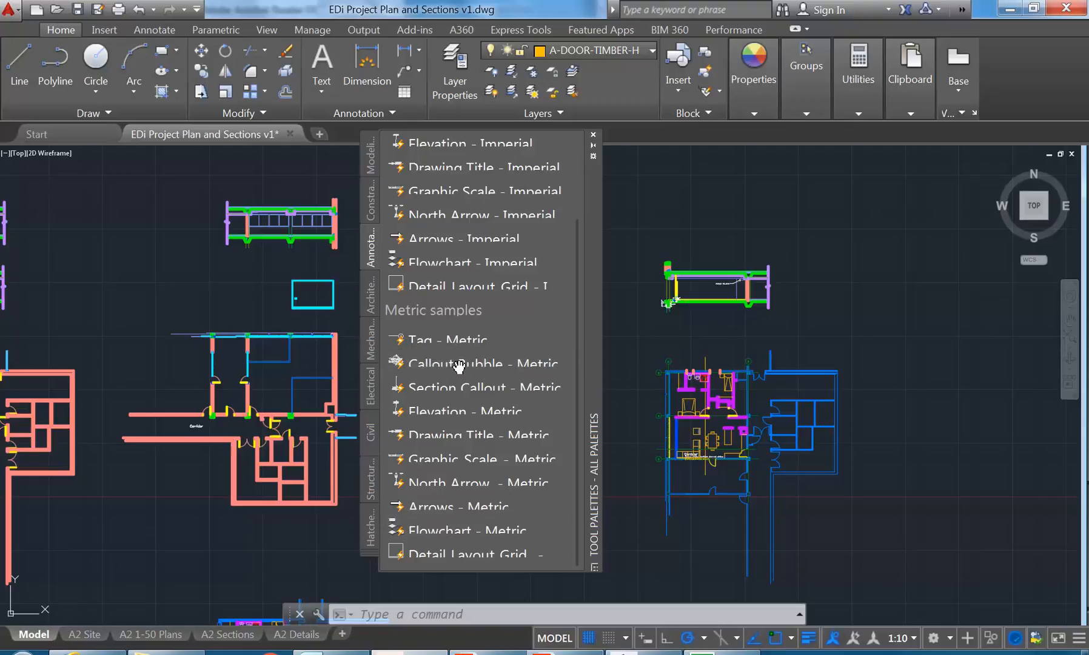
- Check the required drawing scales in the assessment PDF and set the drawing's annotation scale to 1:50
left_click(914, 639)
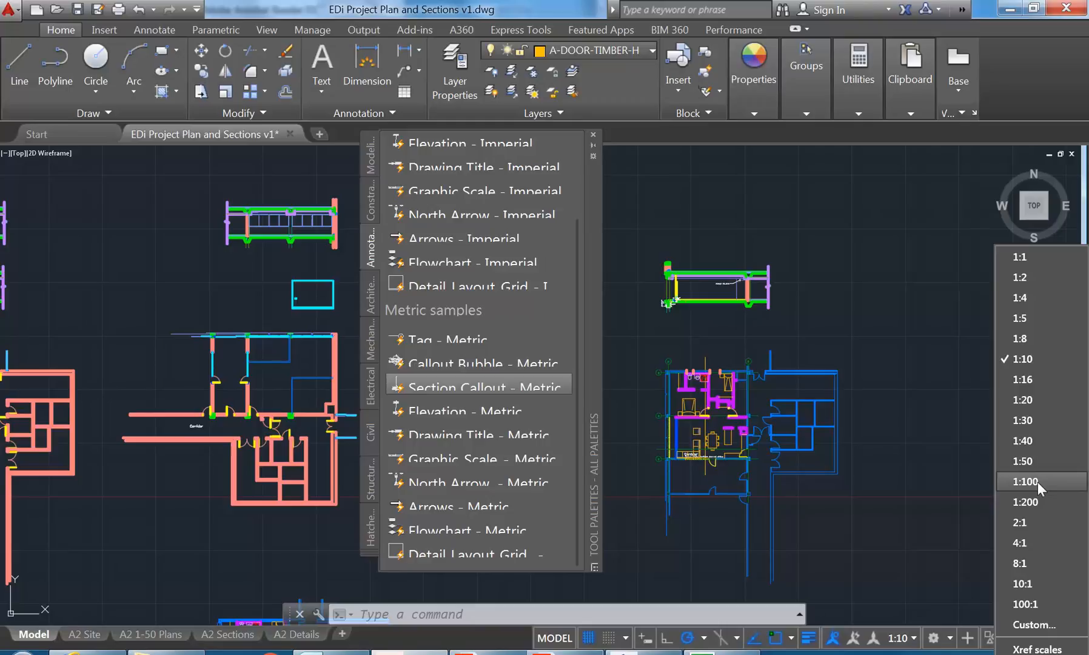
left_click(488, 652)
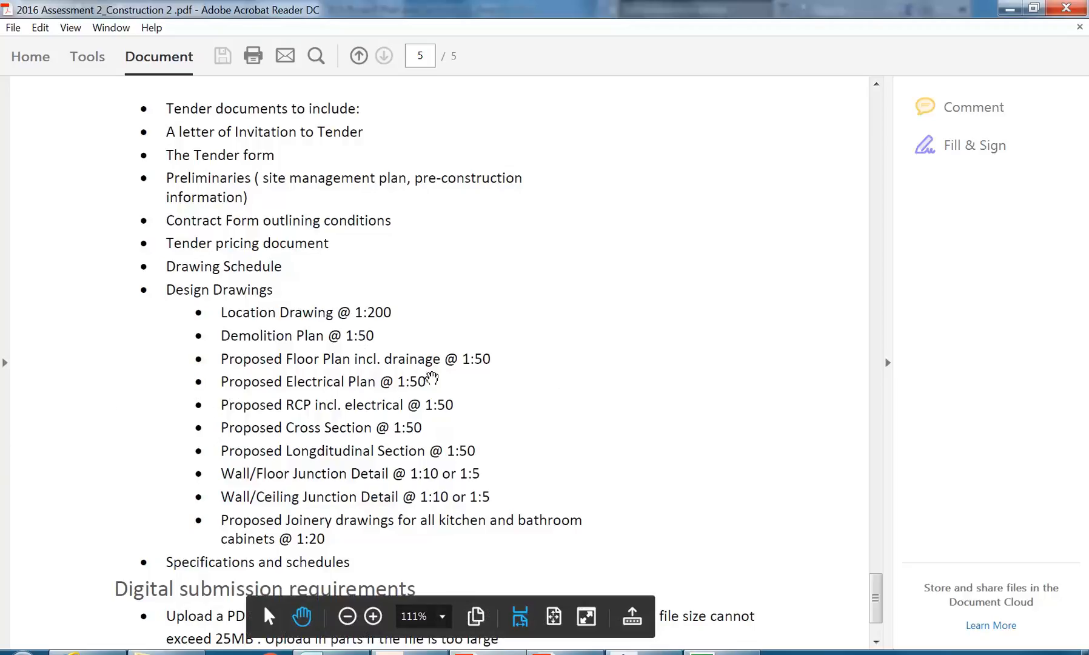
left_click(1009, 9)
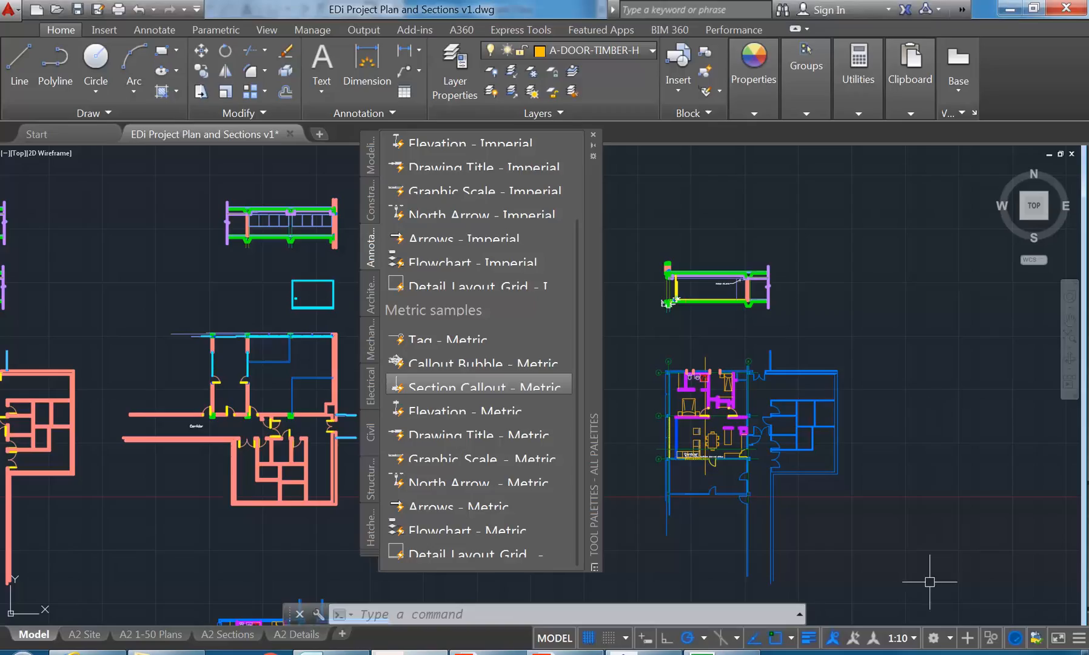
left_click(914, 638)
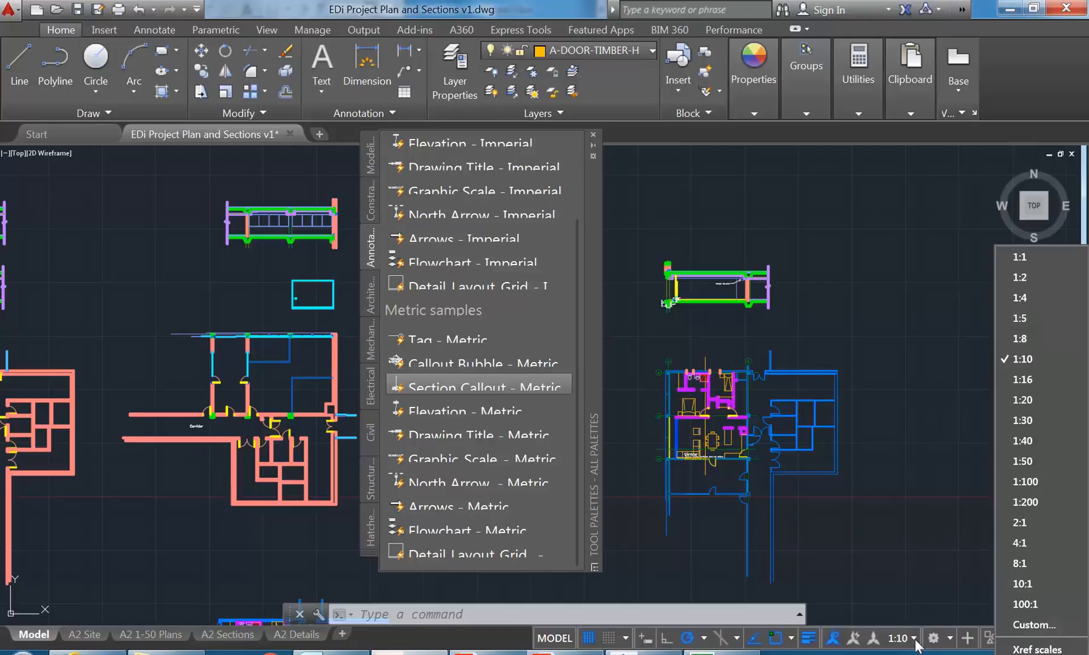
left_click(1025, 473)
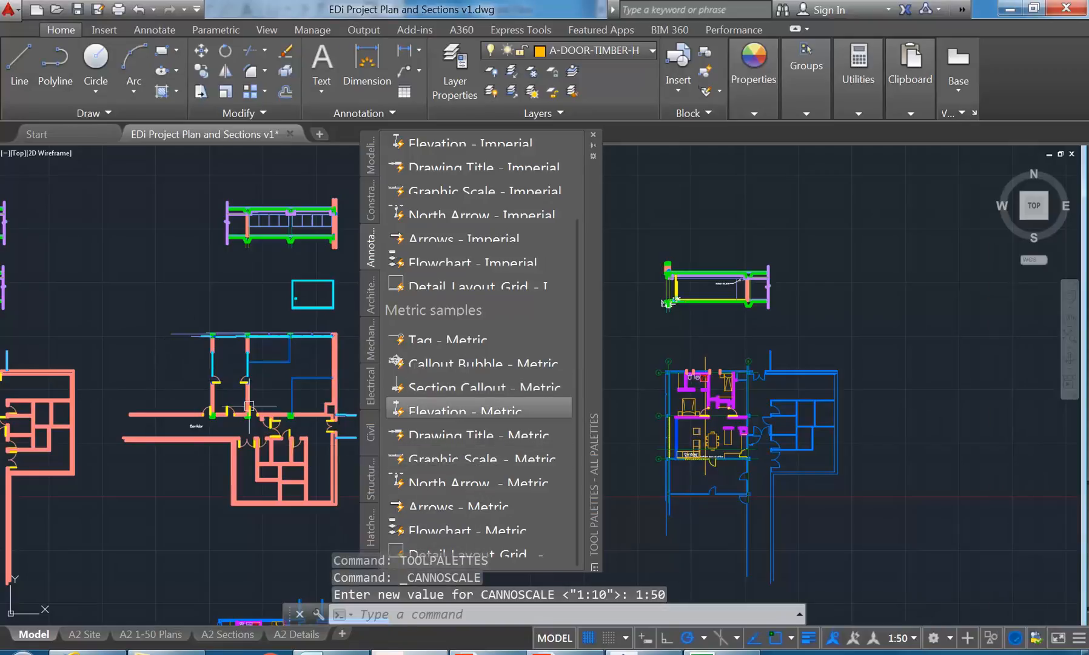
- Move the tool palettes clear of the floor plan and place a Callout Bubble - Metric outside its west wall, just below grid B
mouse_move(269, 430)
middle_mouse_down()
mouse_move(162, 417)
mouse_move(257, 394)
middle_mouse_up()
scroll(202, 414, "down", 2)
mouse_move(118, 414)
middle_mouse_down()
mouse_move(129, 390)
mouse_move(198, 393)
middle_mouse_up()
scroll(195, 396, "up", 2)
scroll(196, 410, "down", 1)
mouse_move(320, 388)
middle_mouse_down()
mouse_move(158, 419)
mouse_move(83, 400)
middle_mouse_up()
scroll(168, 407, "down", 2)
middle_click_drag(171, 410, 118, 393)
scroll(176, 383, "up", 2)
mouse_move(199, 381)
middle_mouse_down()
mouse_move(113, 397)
mouse_move(129, 430)
middle_mouse_up()
scroll(147, 401, "up", 2)
scroll(129, 430, "up", 2)
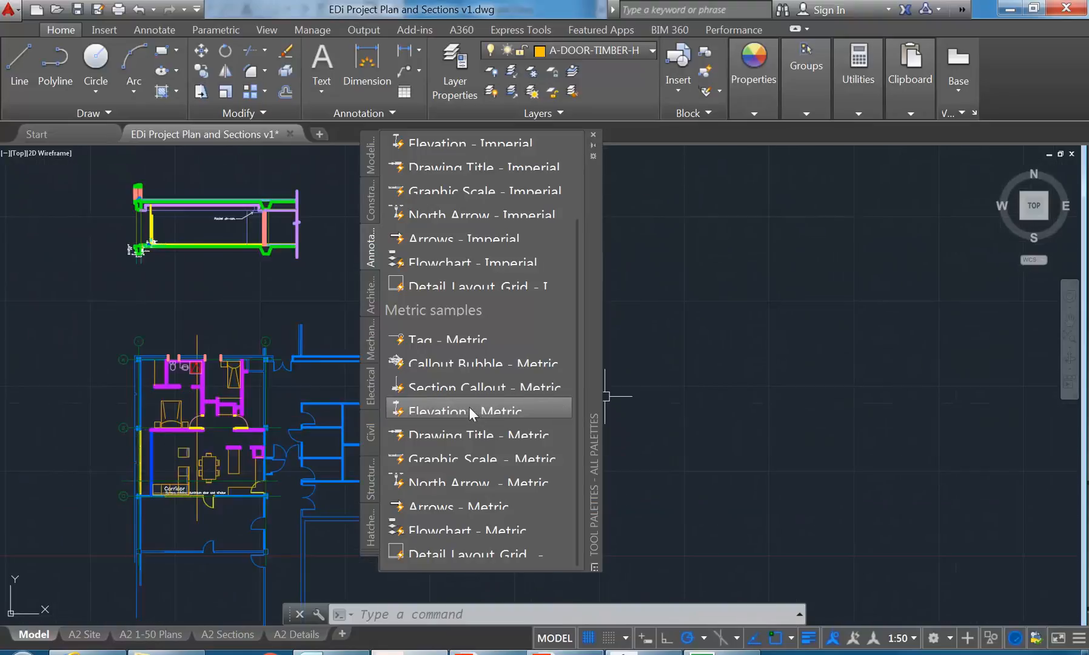
left_click_drag(596, 382, 699, 376)
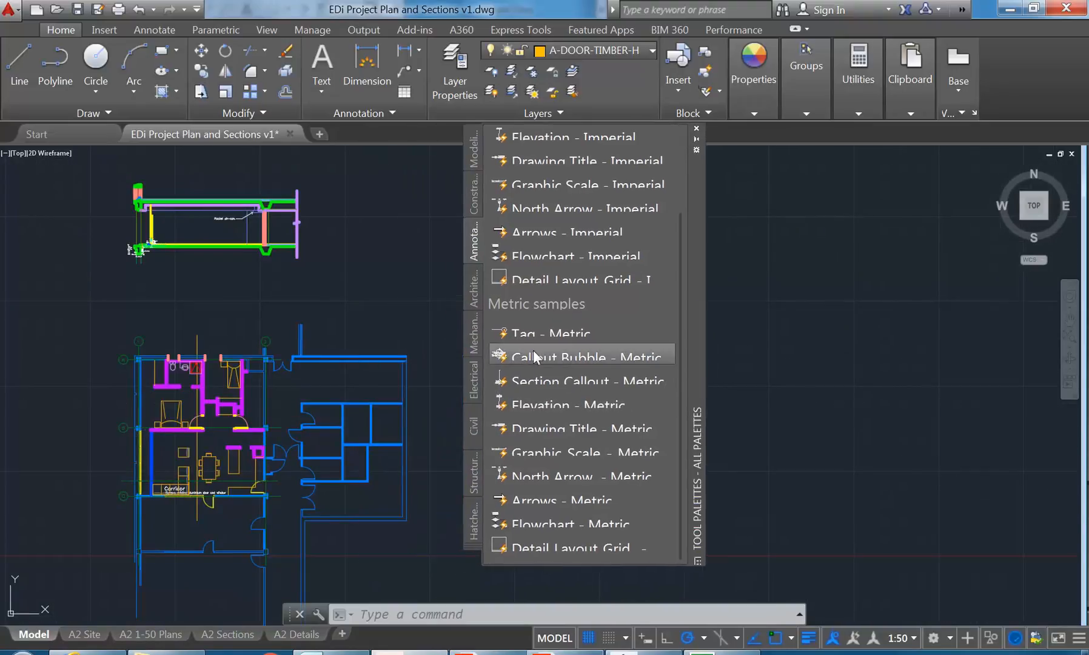
left_click(548, 355)
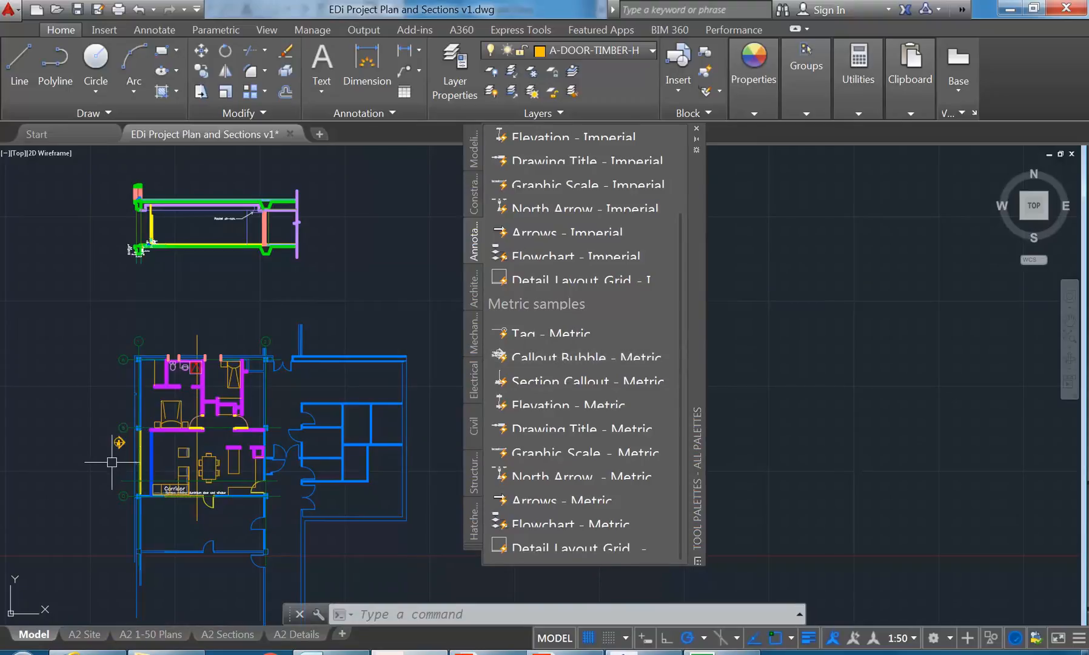
- Move the callout bubble straight down by about 660 units, outside the west wall between grids B and C
scroll(124, 449, "up", 6)
middle_click_drag(208, 437, 201, 433)
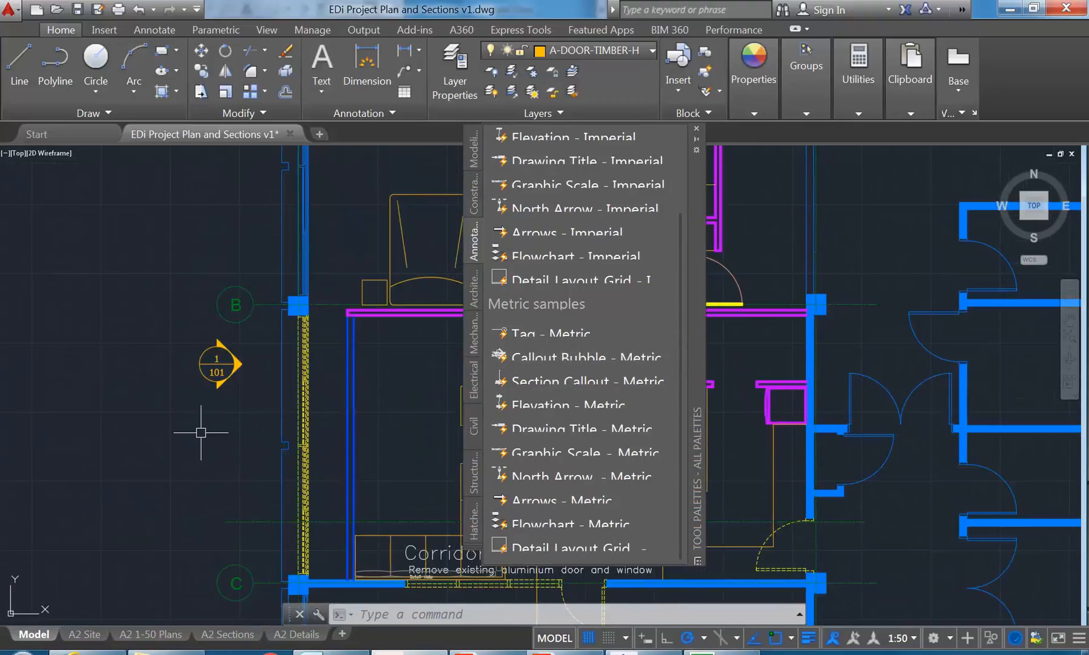
scroll(201, 433, "up", 8)
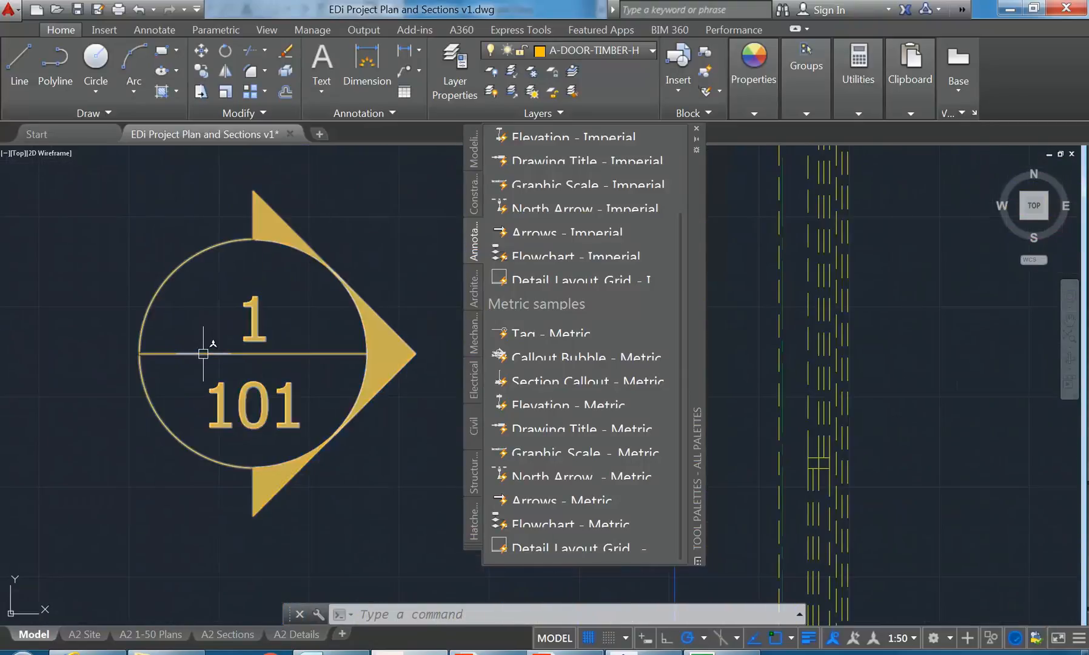
scroll(197, 433, "down", 8)
middle_click_drag(206, 407, 202, 416)
scroll(203, 416, "up", 4)
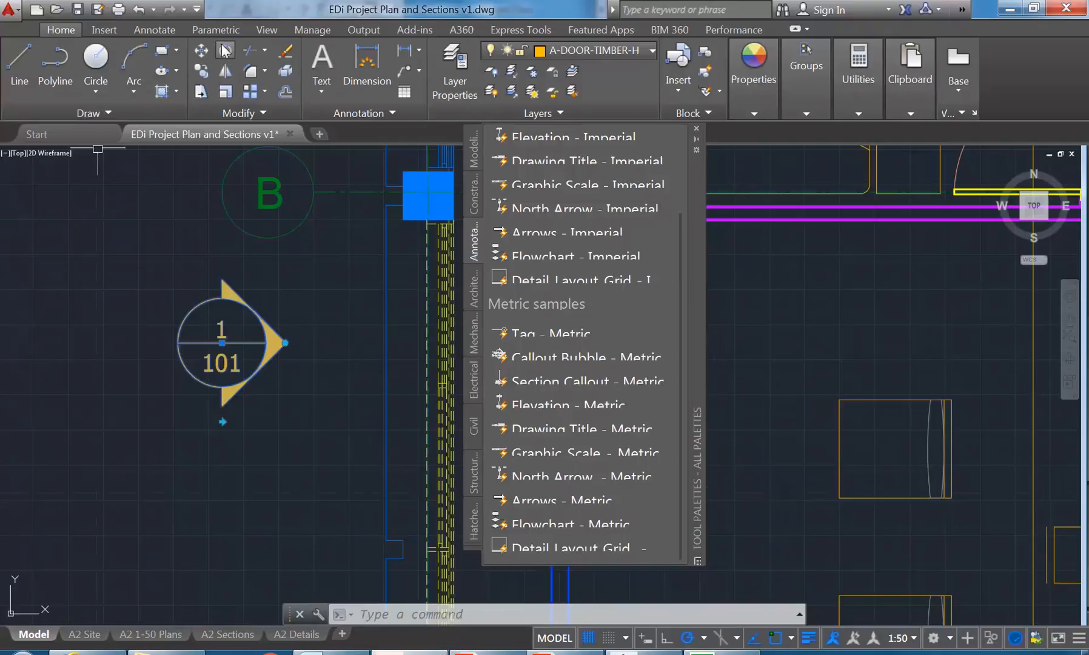
left_click(199, 53)
left_click(222, 388)
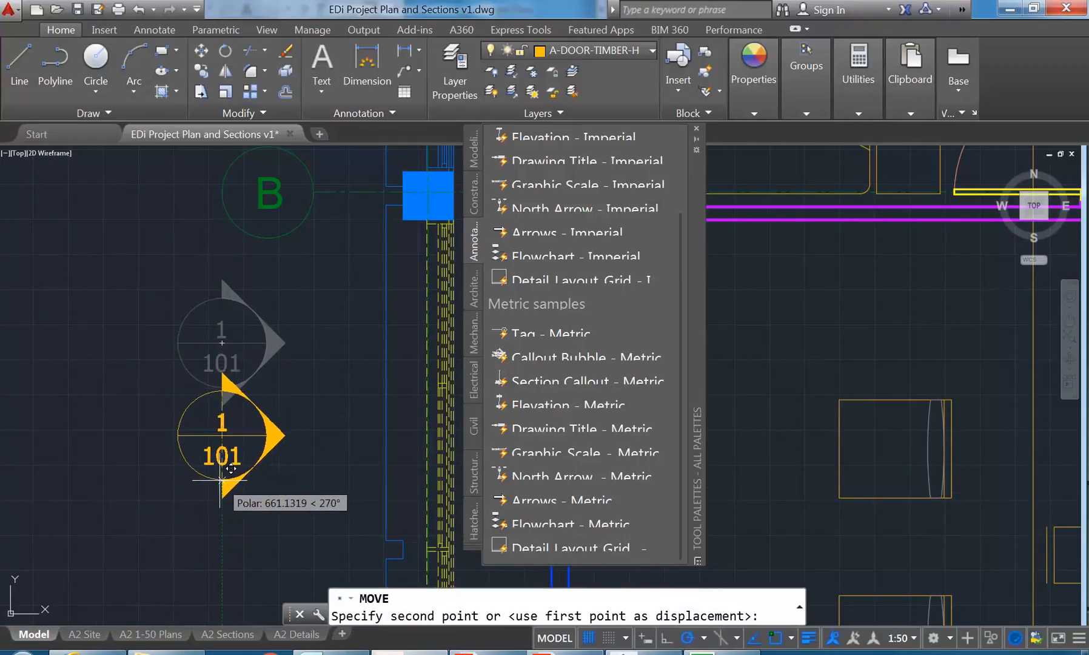
left_click(229, 473)
- Try rotating the callout bubble 90° about its centre with ortho on, and undo the rotation
scroll(193, 418, "down", 2)
scroll(200, 419, "up", 4)
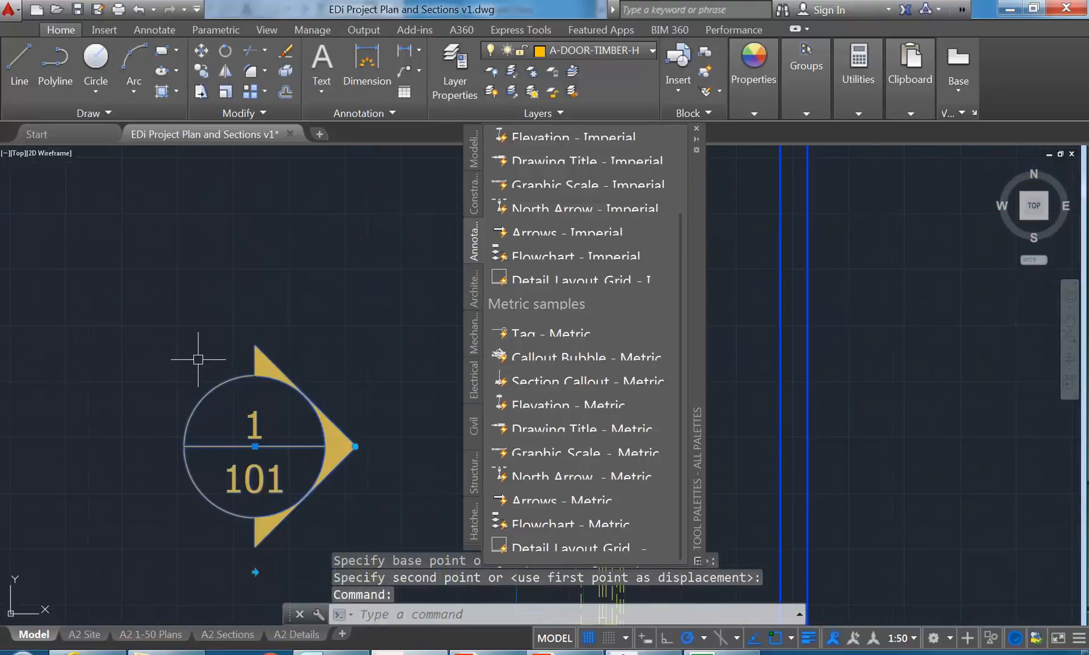
right_click(176, 289)
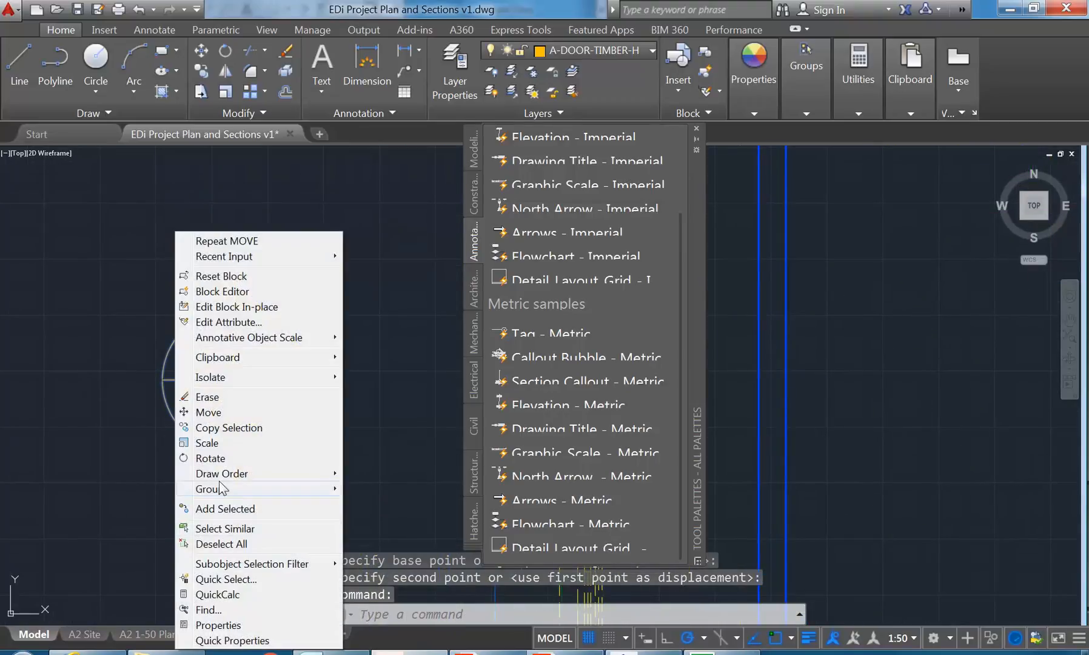
left_click(210, 458)
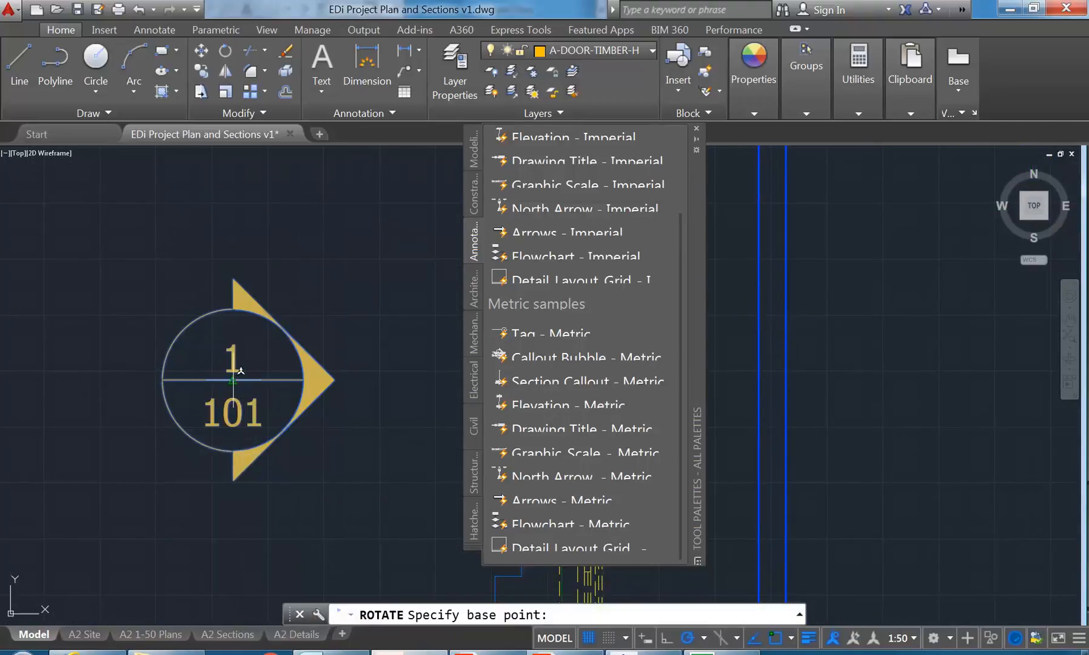
left_click(235, 380)
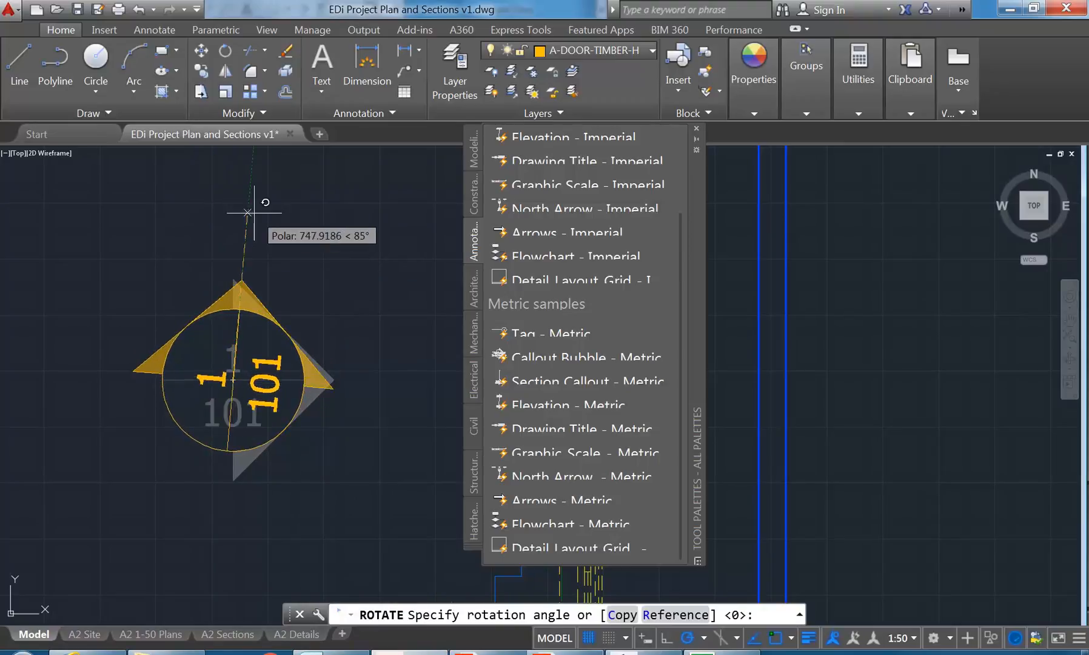
key("F8")
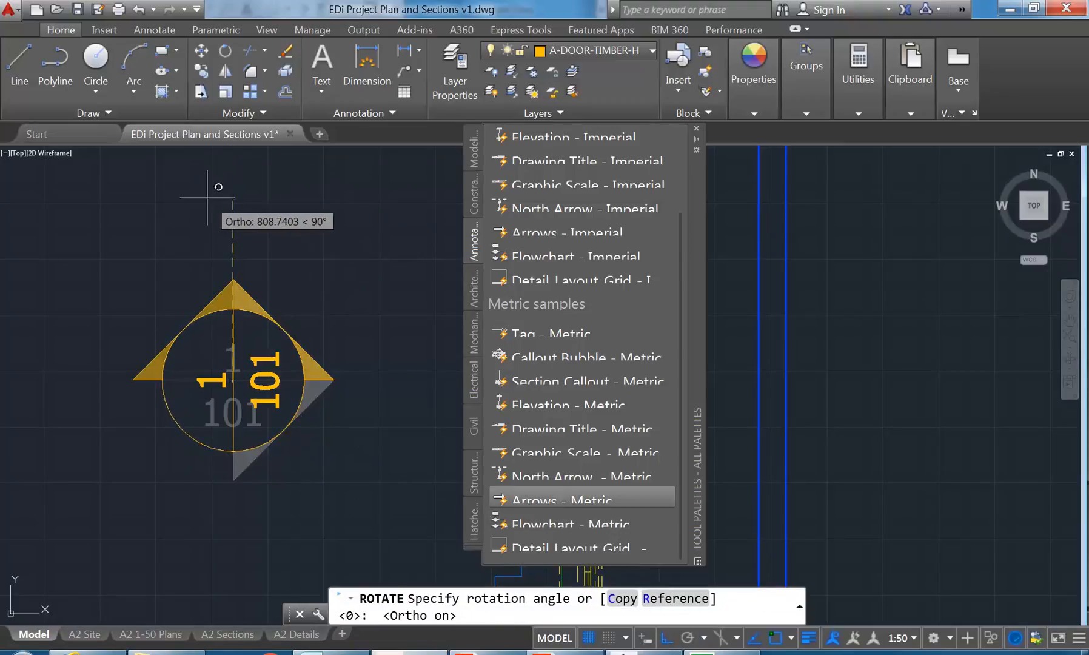
left_click(206, 197)
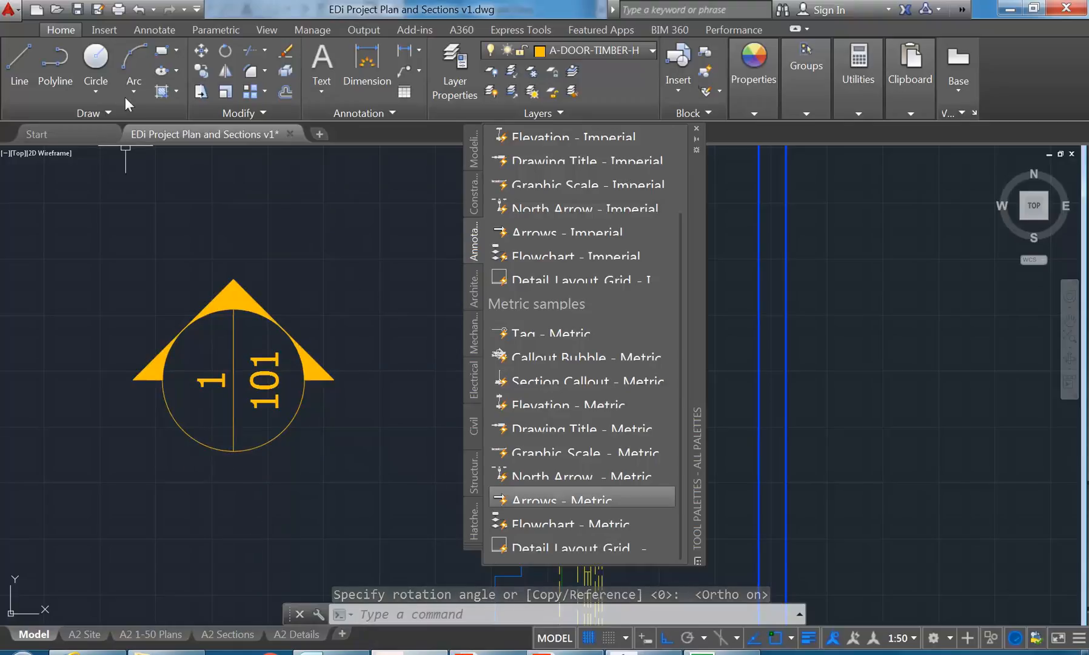
left_click(139, 9)
- Open the callout bubble's sheet number in the Enhanced Attribute Editor and leave without changes
scroll(255, 377, "down", 2)
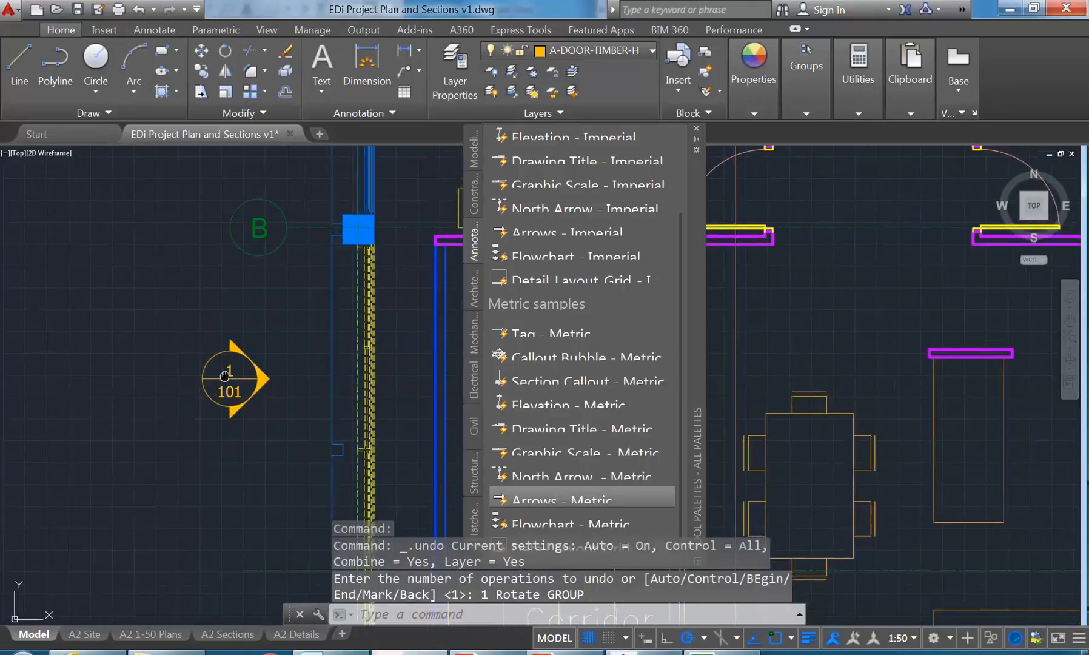
scroll(242, 385, "up", 1)
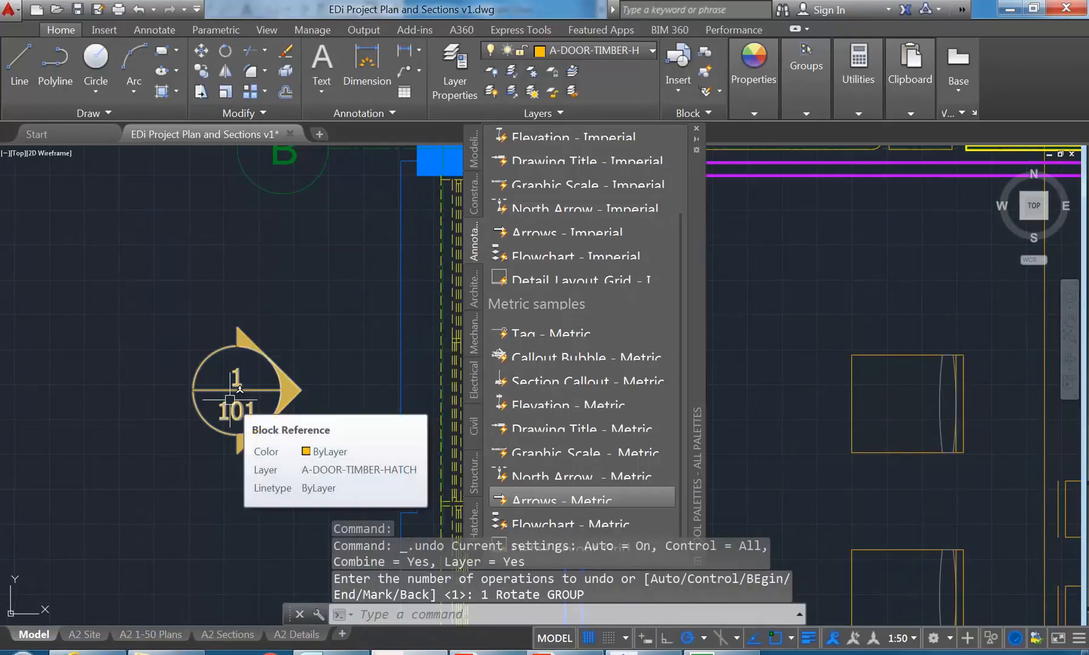
left_click(220, 391)
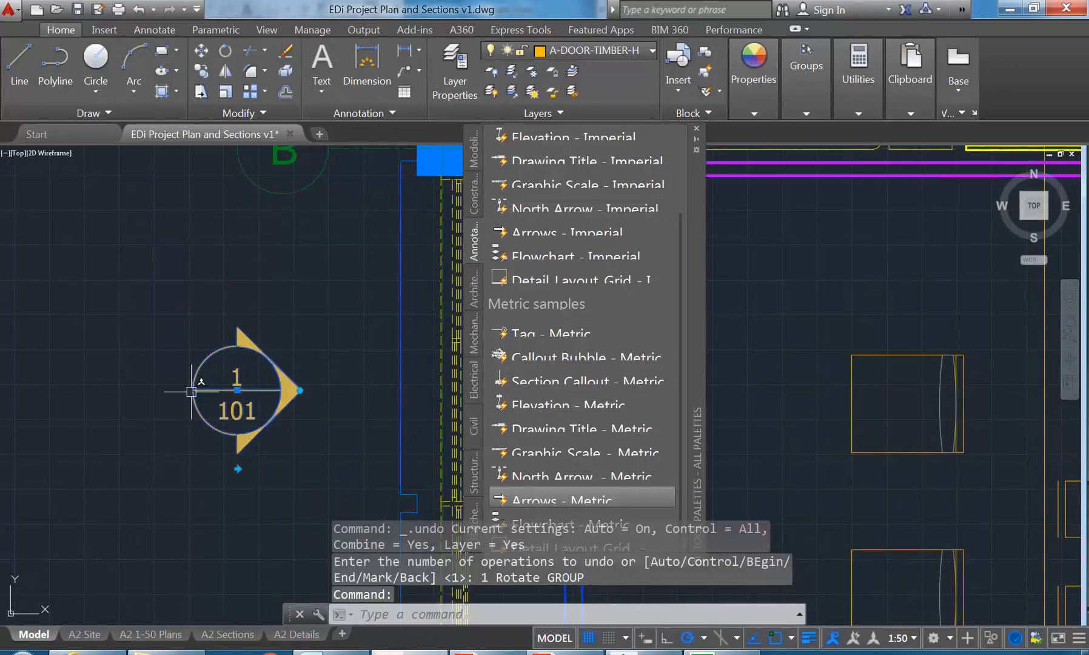
scroll(243, 458, "up", 2)
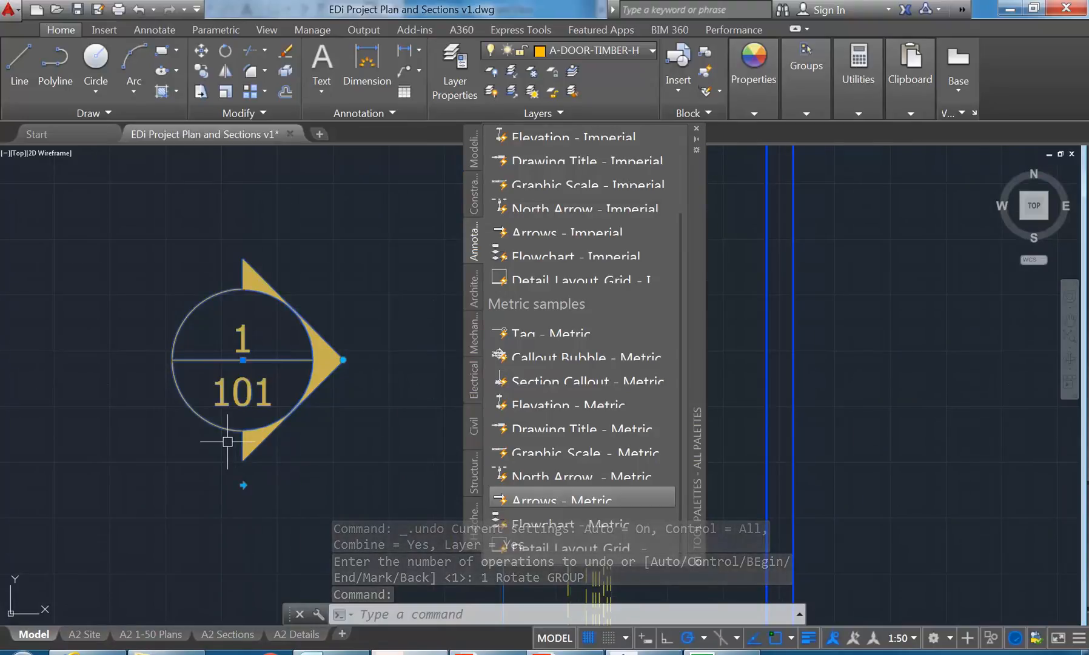
double_click(242, 398)
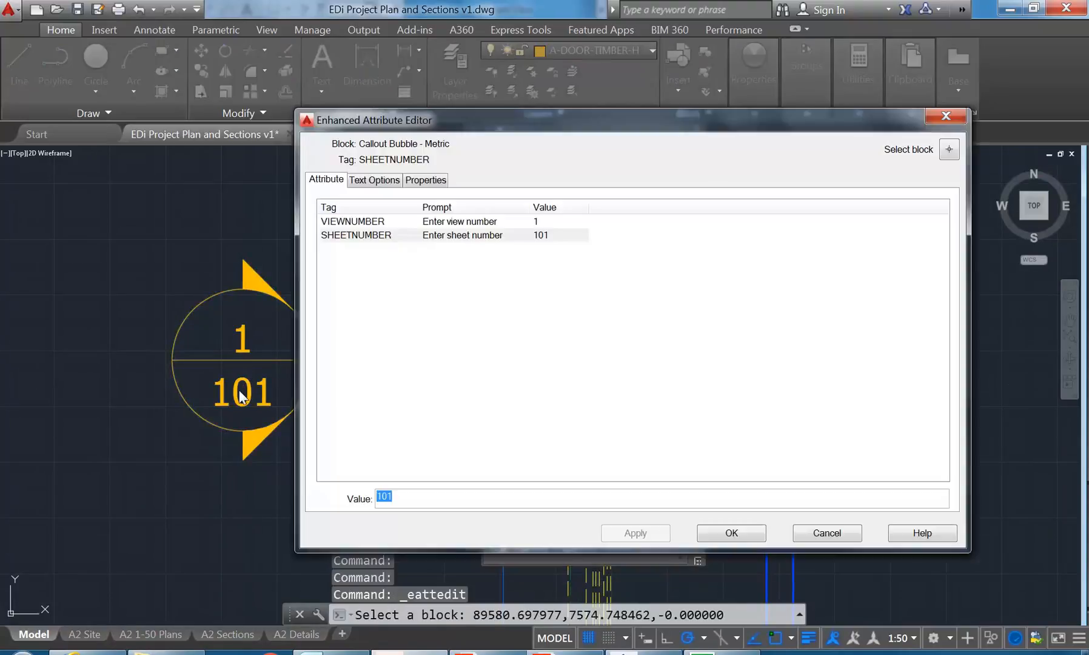
left_click(827, 533)
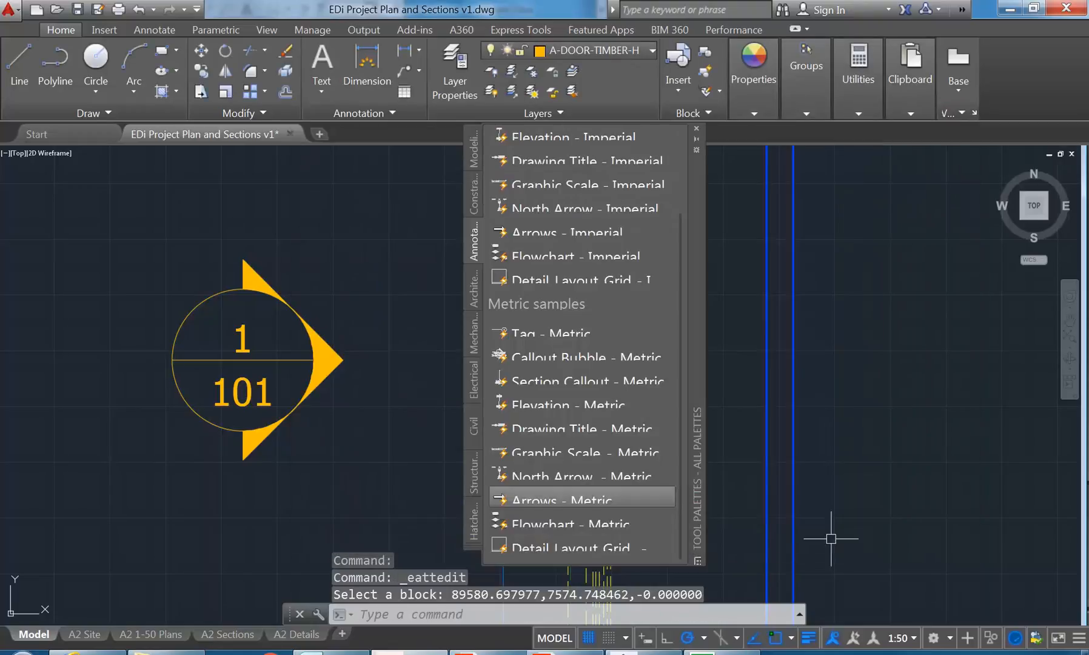
- Review both the VIEWNUMBER and SHEETNUMBER attributes of the callout bubble and cancel the editor
scroll(149, 351, "down", 3)
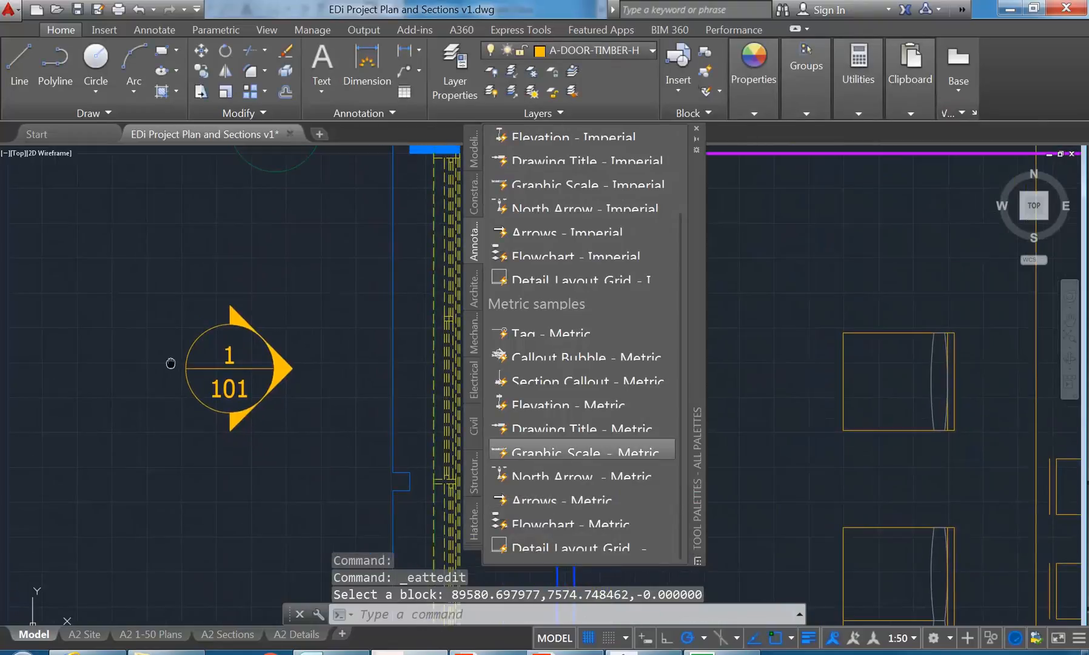
scroll(189, 339, "up", 3)
middle_click_drag(185, 406, 159, 405)
left_click(182, 383)
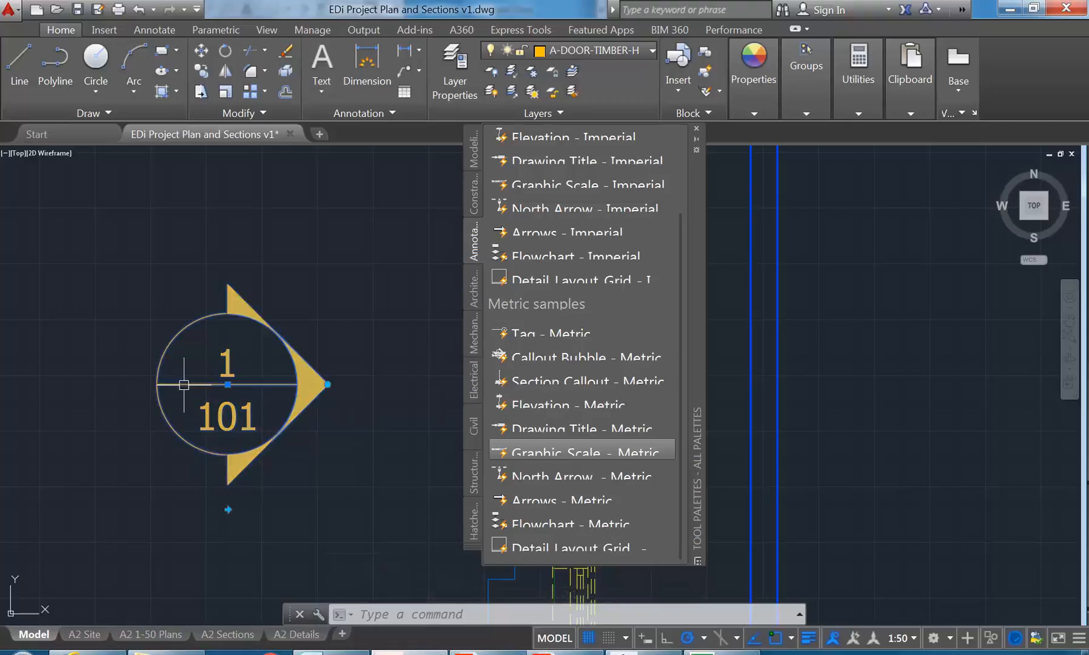
left_click(545, 224)
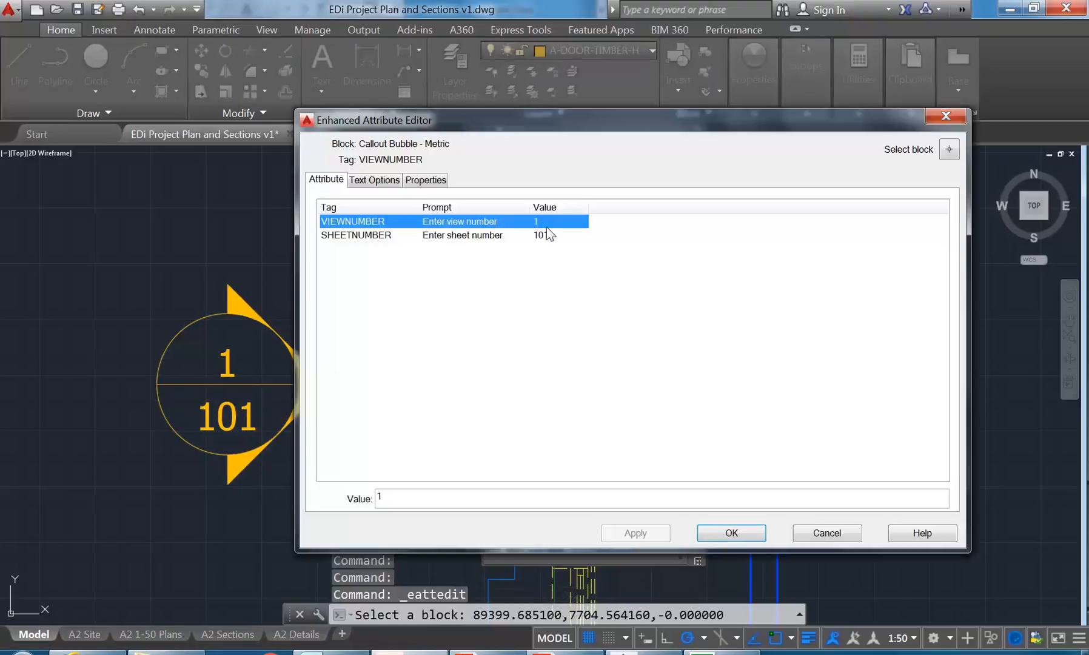
left_click(547, 234)
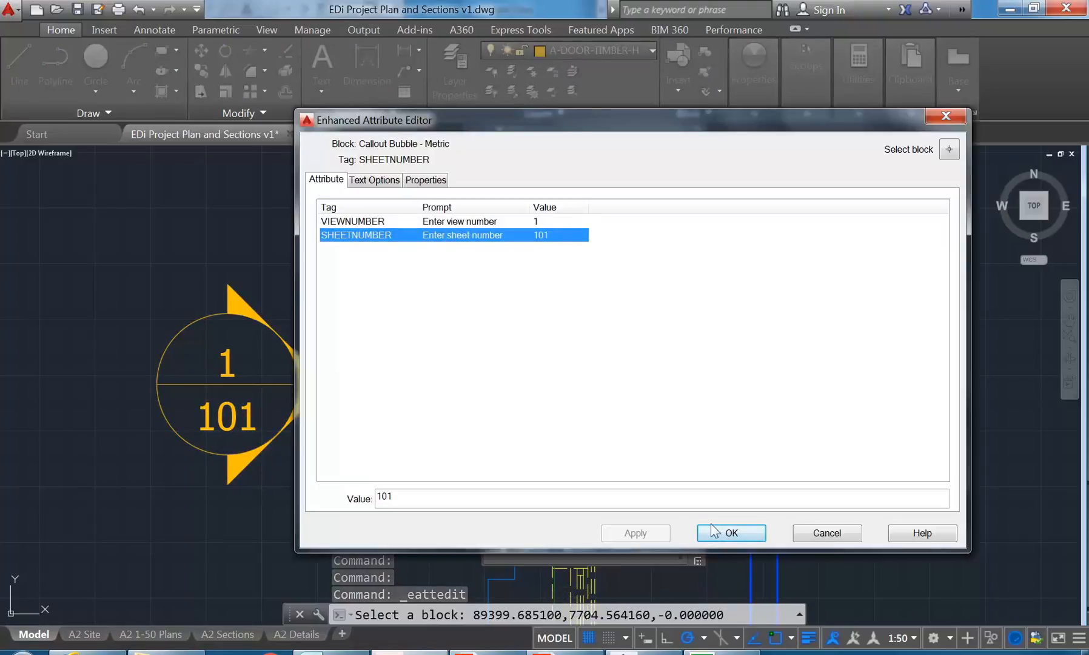
left_click(825, 531)
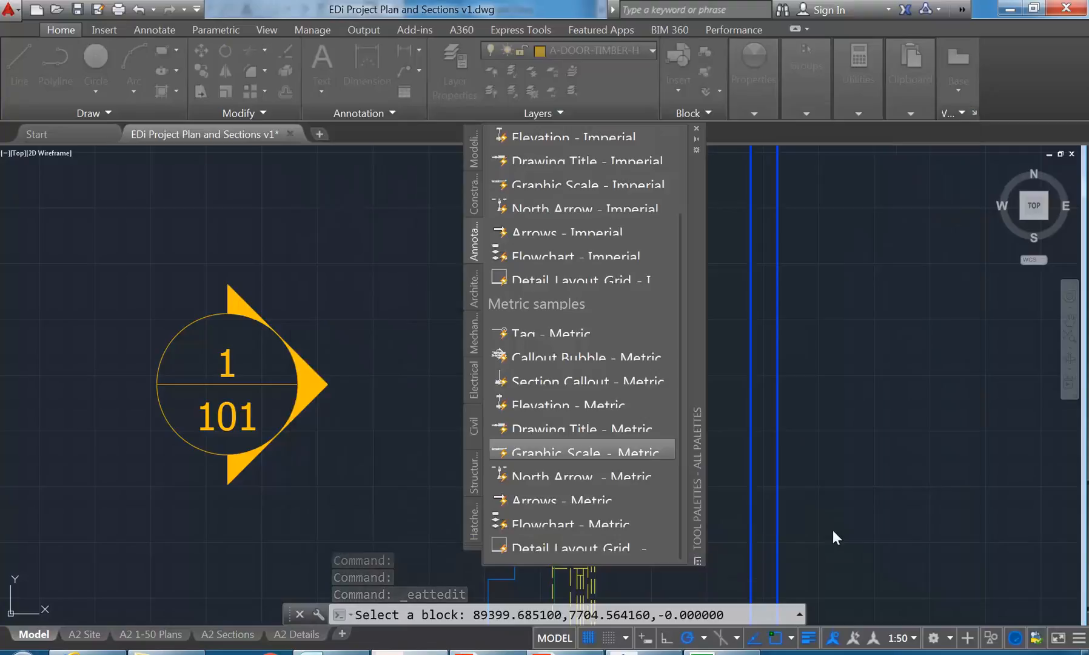
- Close the tool palettes and clear the selection of the callout bubble
left_click(195, 380)
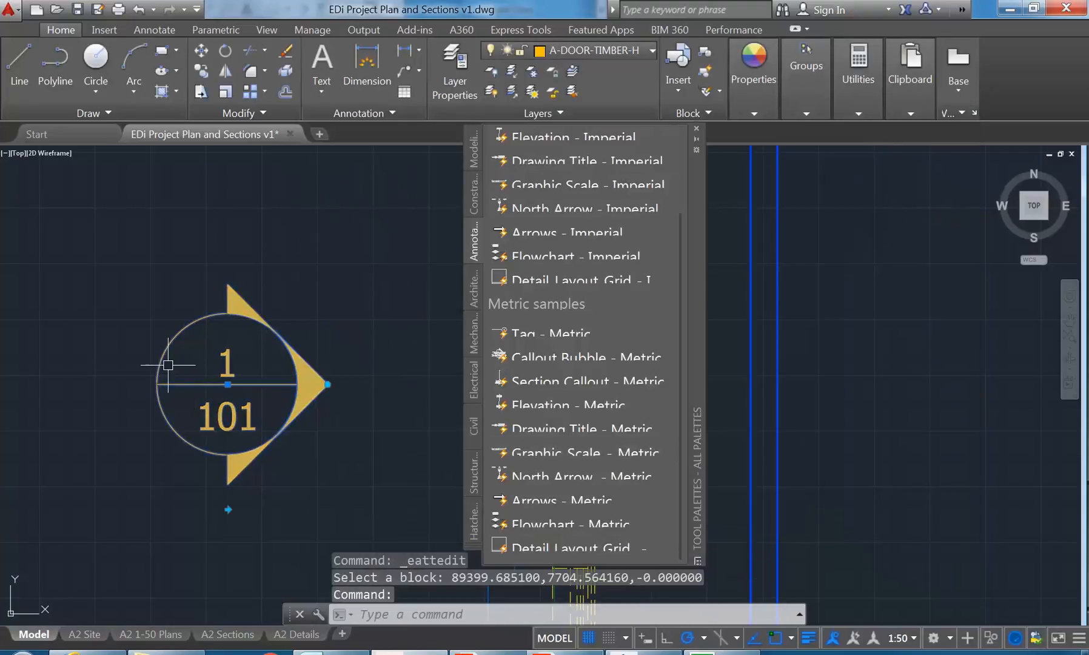
left_click(696, 128)
scroll(326, 332, "down", 4)
scroll(376, 285, "up", 2)
key("Escape")
key("Escape")
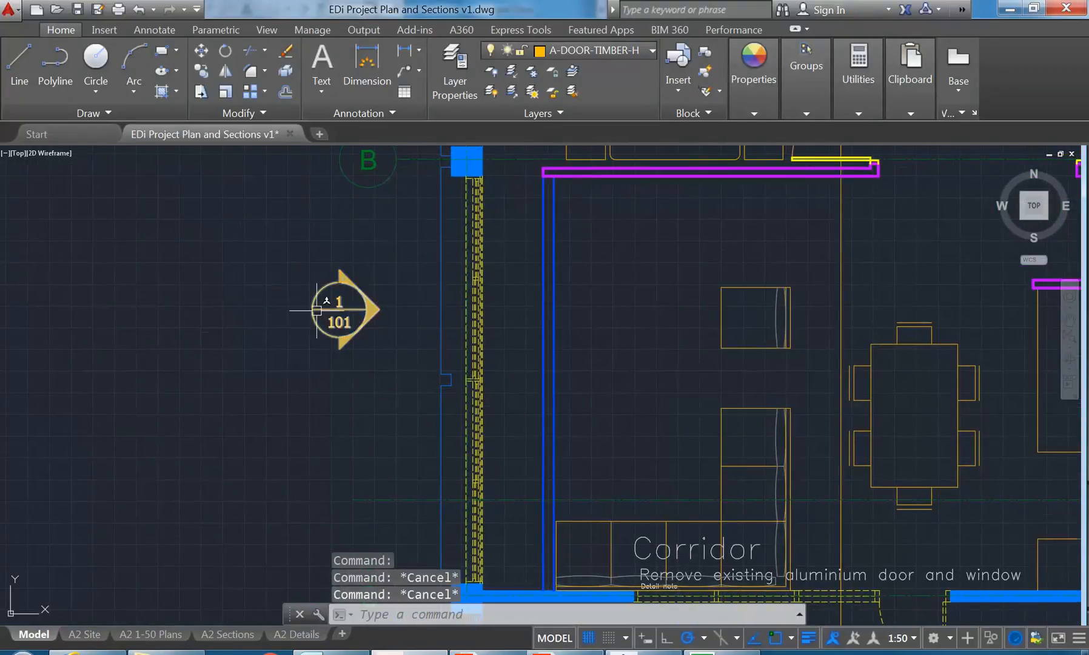
scroll(328, 310, "up", 2)
scroll(327, 309, "up", 8)
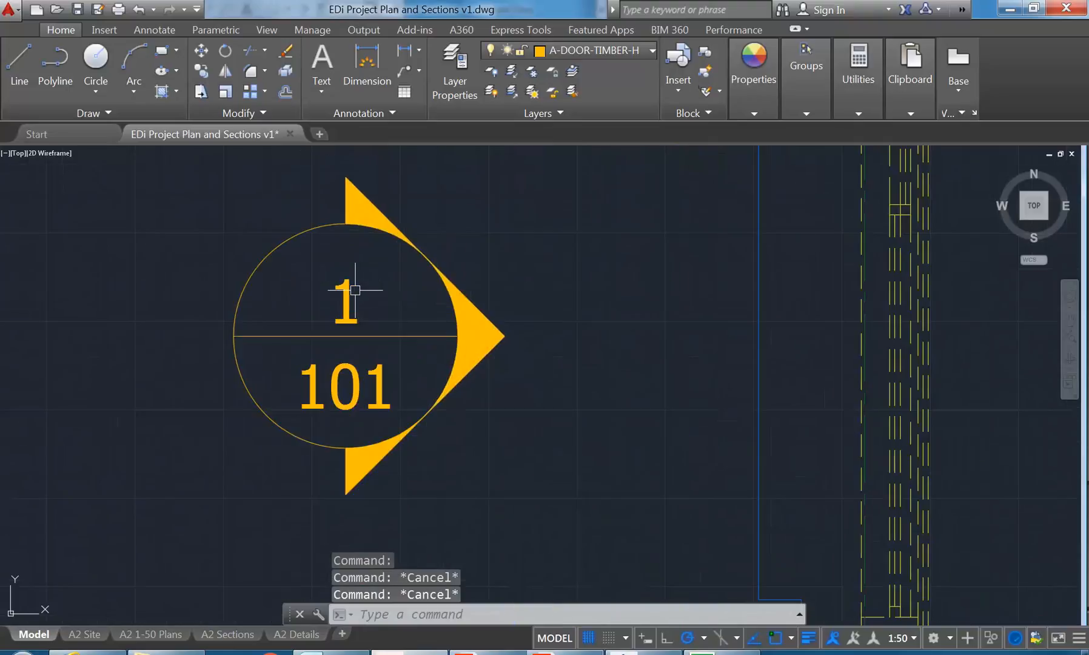
left_click(807, 112)
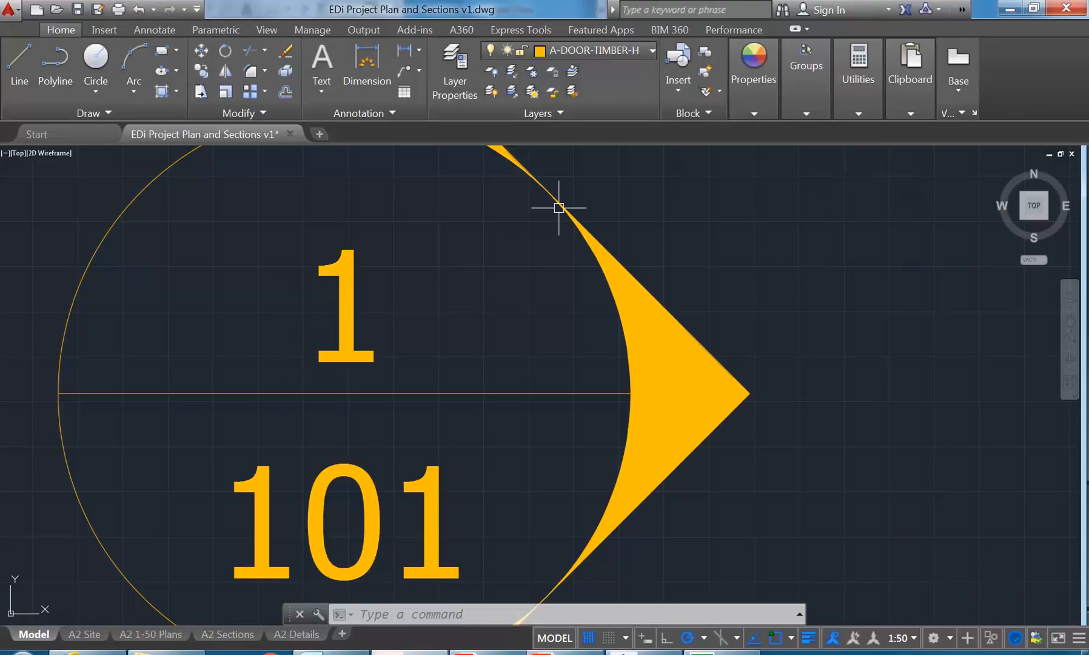
- Measure the height of the view number text in the callout bubble
mouse_move(809, 66)
mouse_move(852, 76)
left_click(861, 143)
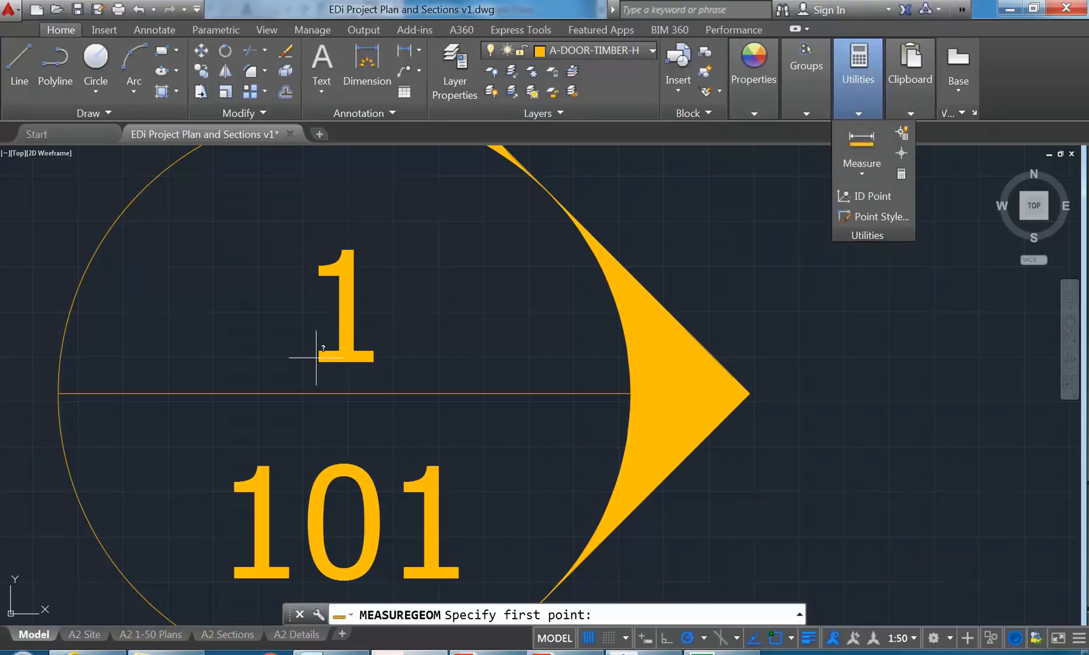
left_click(280, 364)
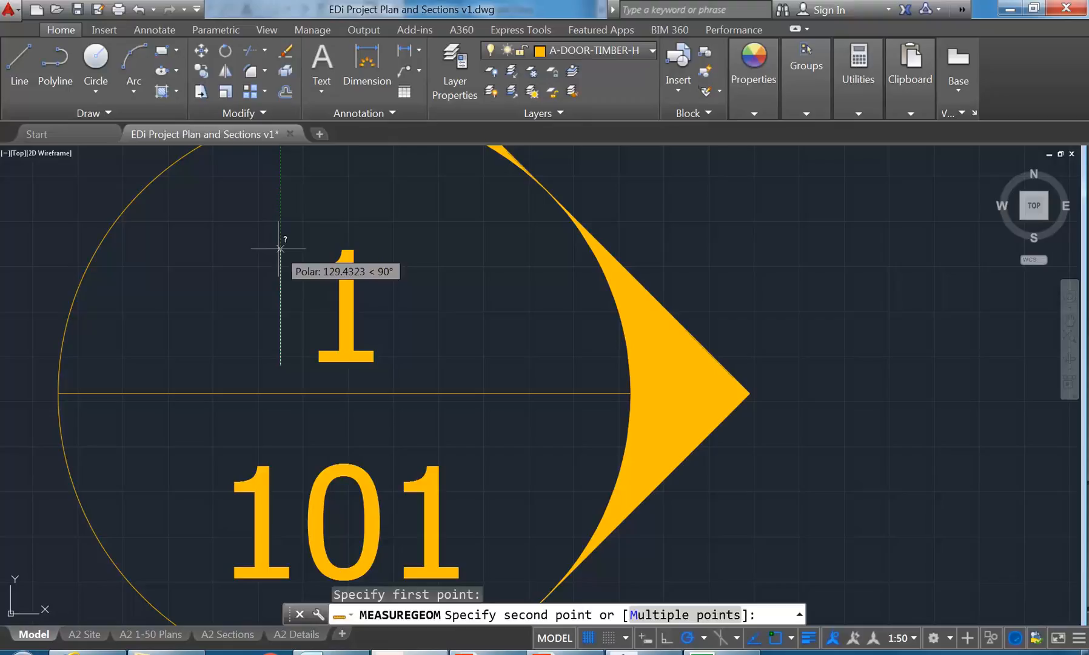
left_click(280, 247)
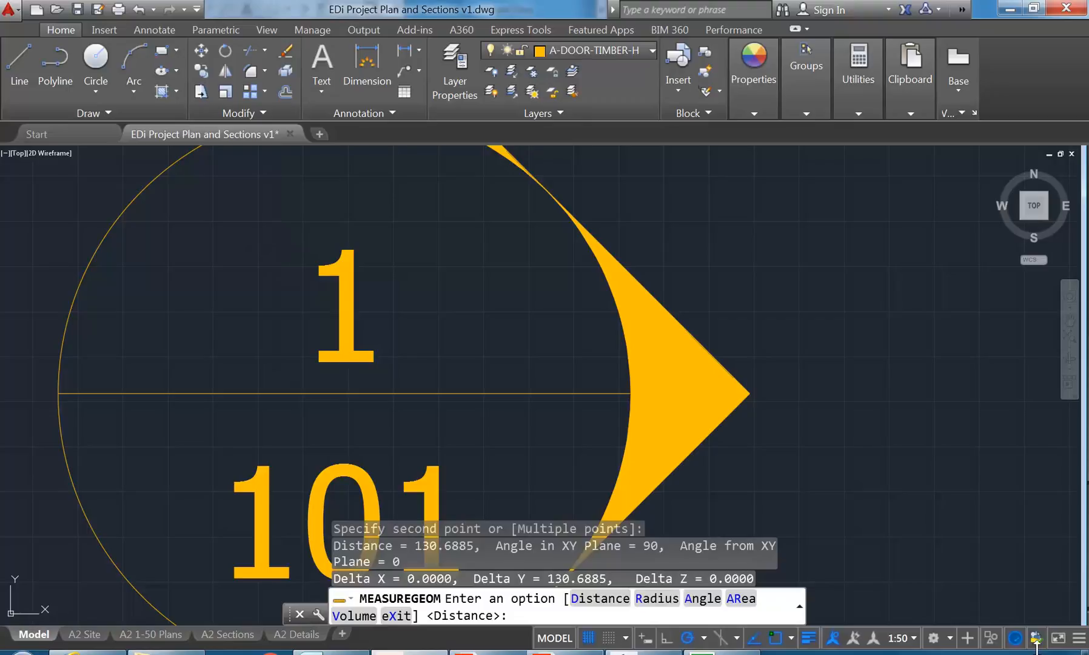
key("Escape")
- Check the annotation scale list without changing it and calculate 125/50 for the plotted text height
left_click(902, 638)
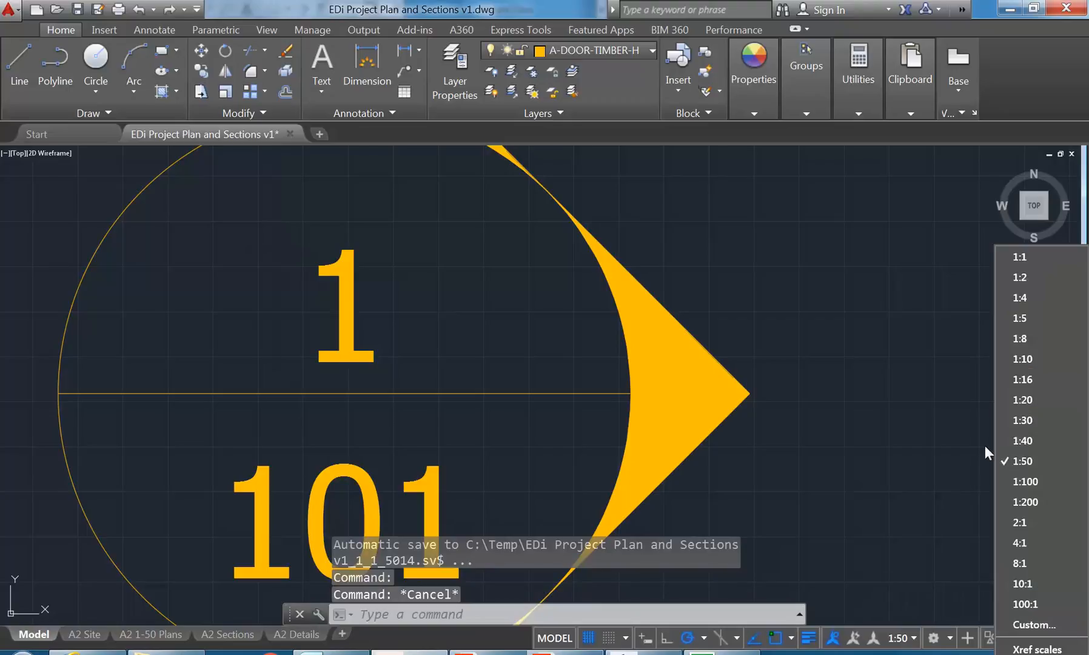
left_click(912, 638)
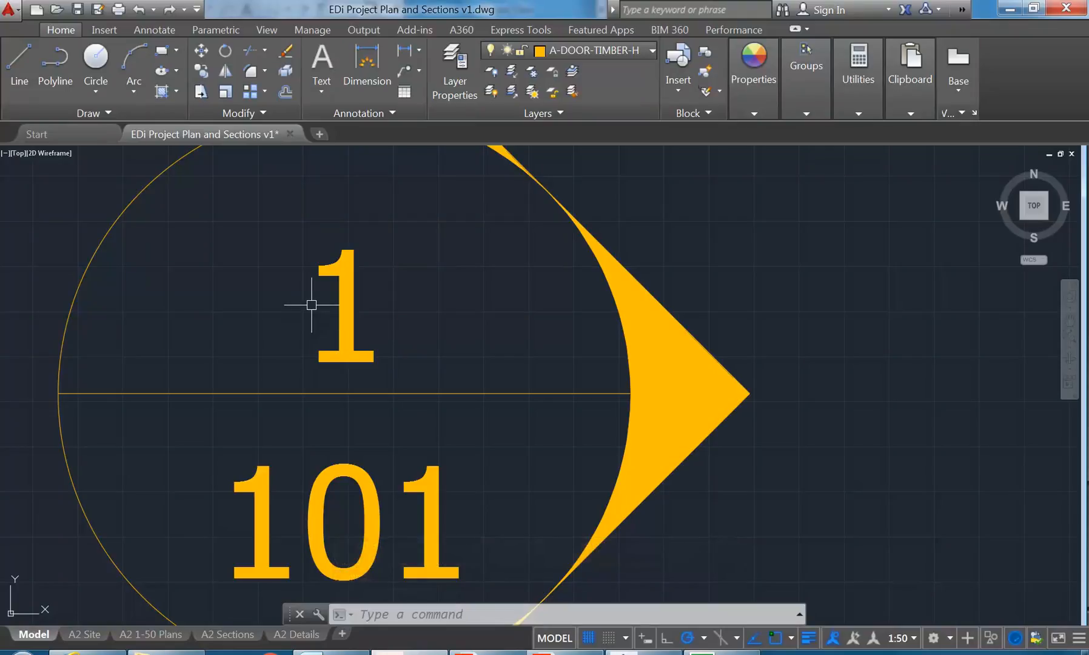
type("cal")
key("Return")
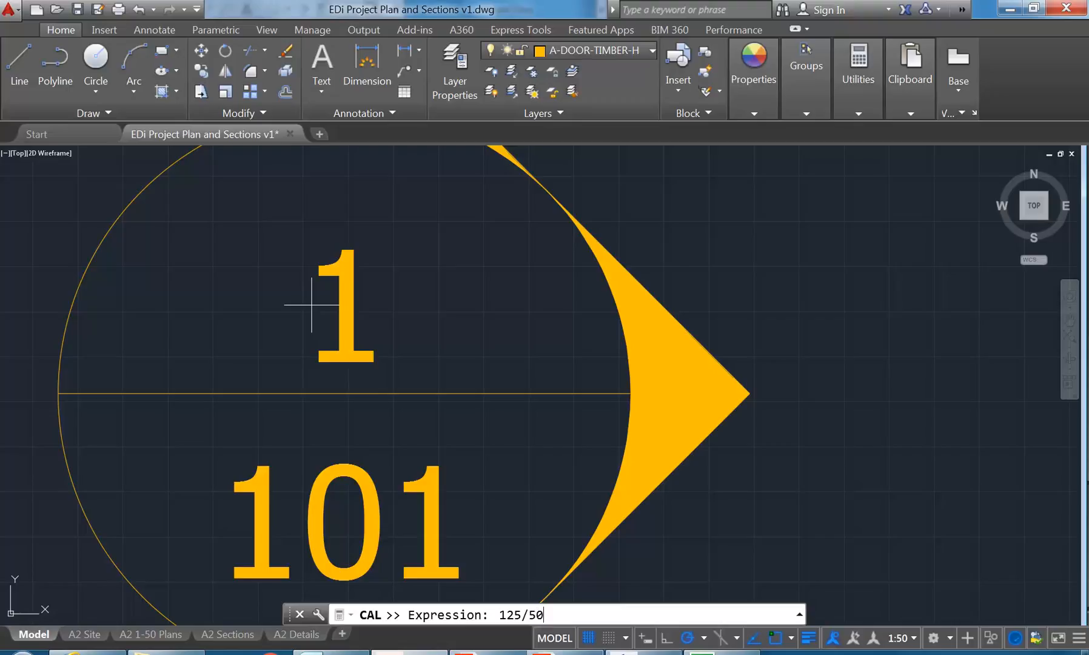
key("Return")
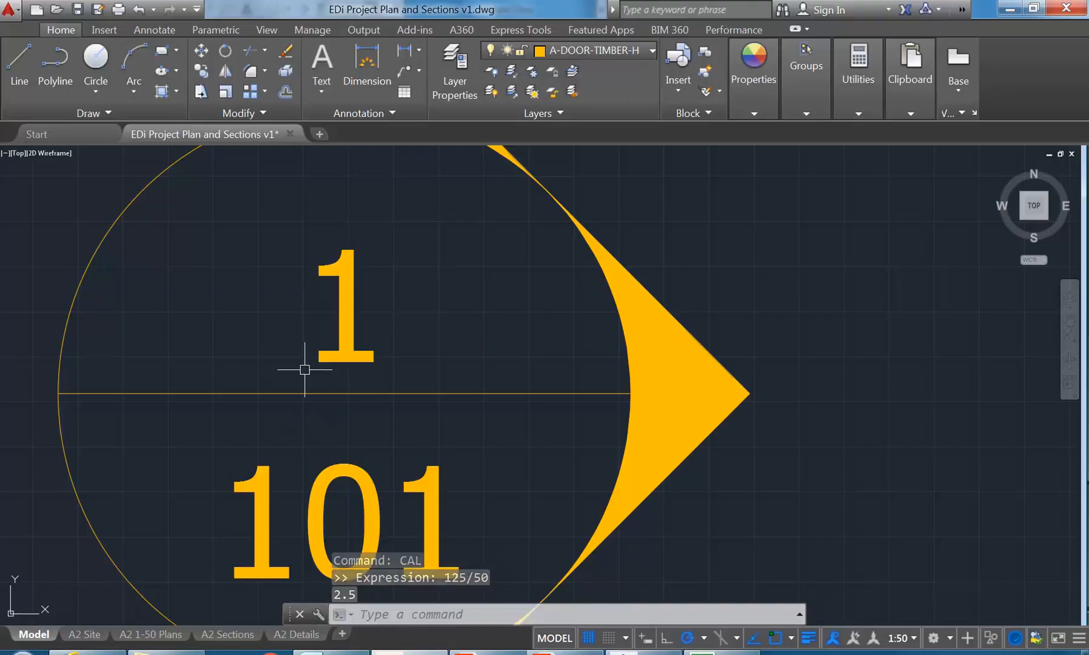
- Create a new text style named References, based on the Notes style
scroll(246, 289, "down", 4)
middle_click_drag(246, 289, 365, 329)
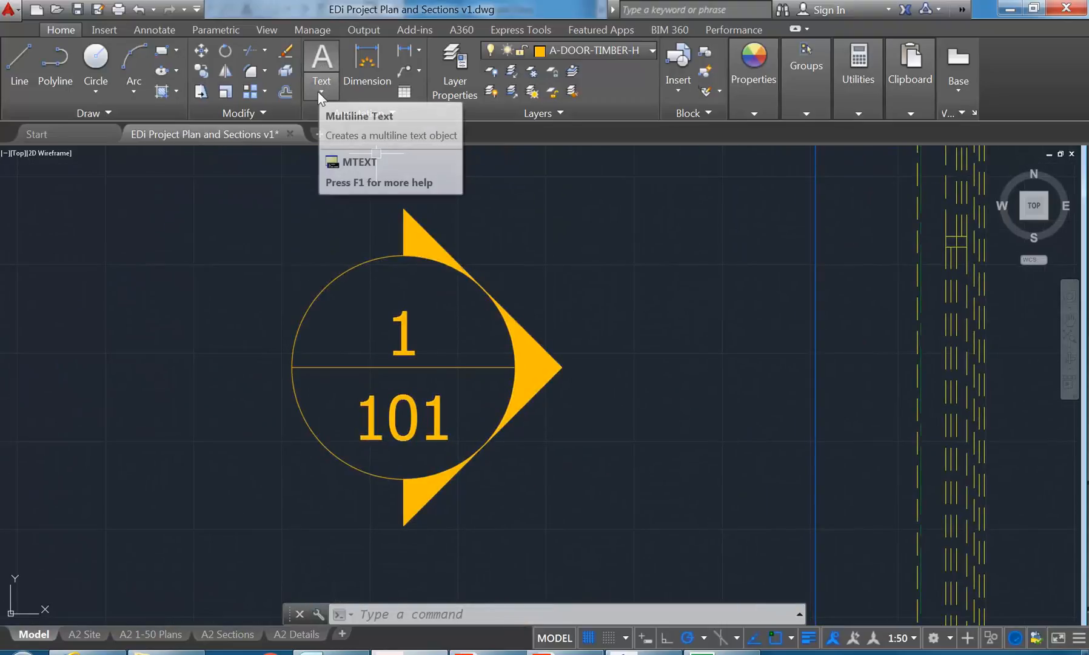
left_click(337, 112)
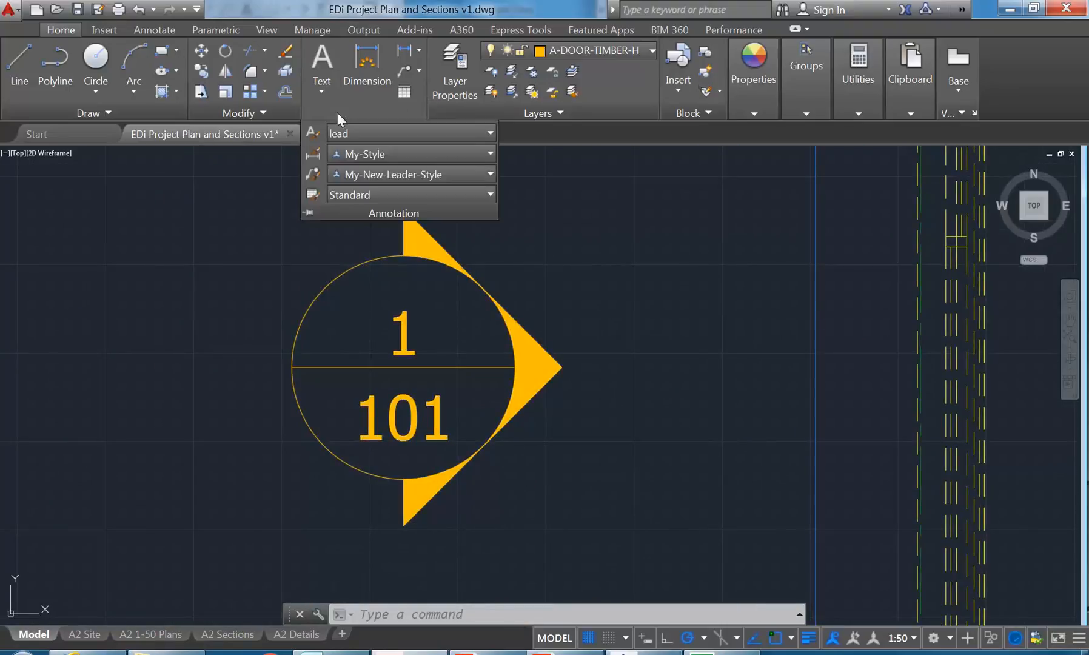
left_click(313, 135)
left_click(316, 330)
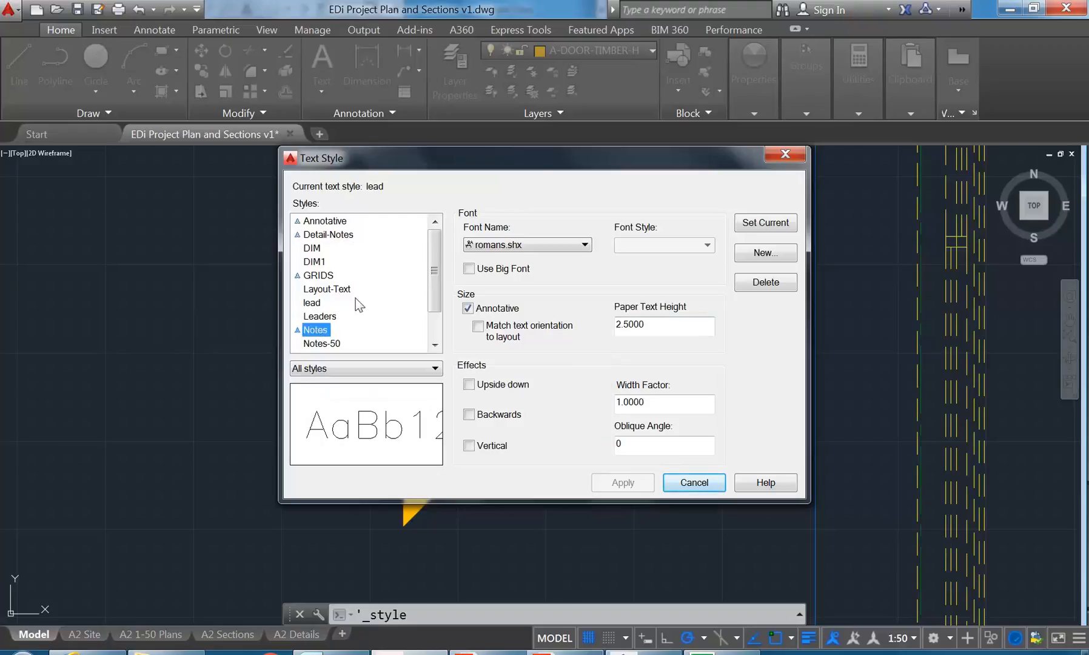
scroll(434, 312, "down", 1)
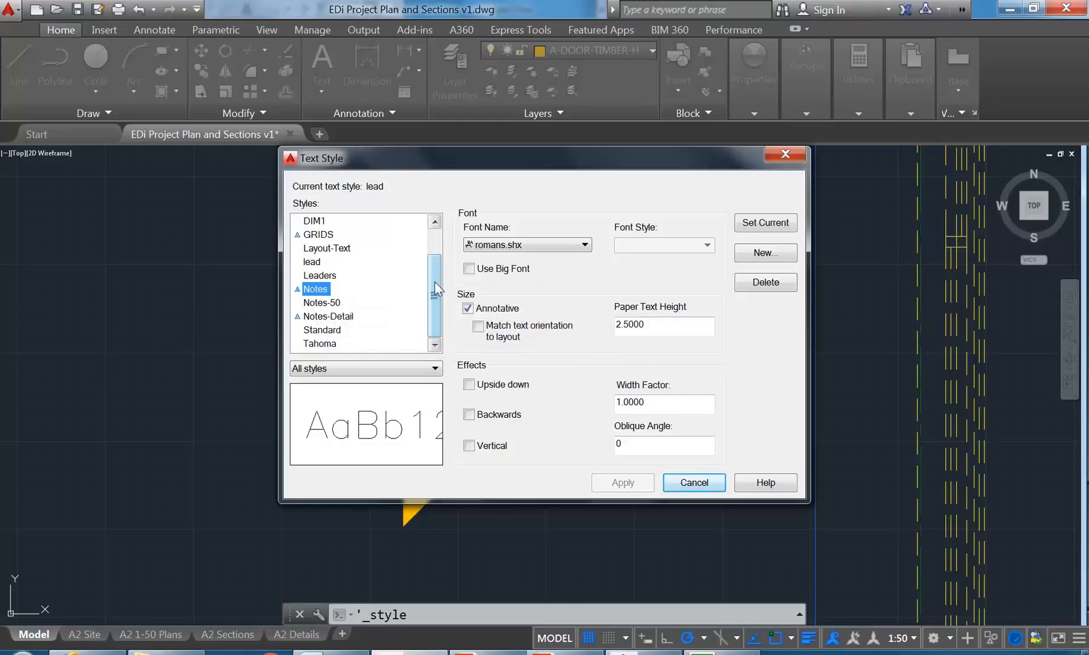
left_click(766, 253)
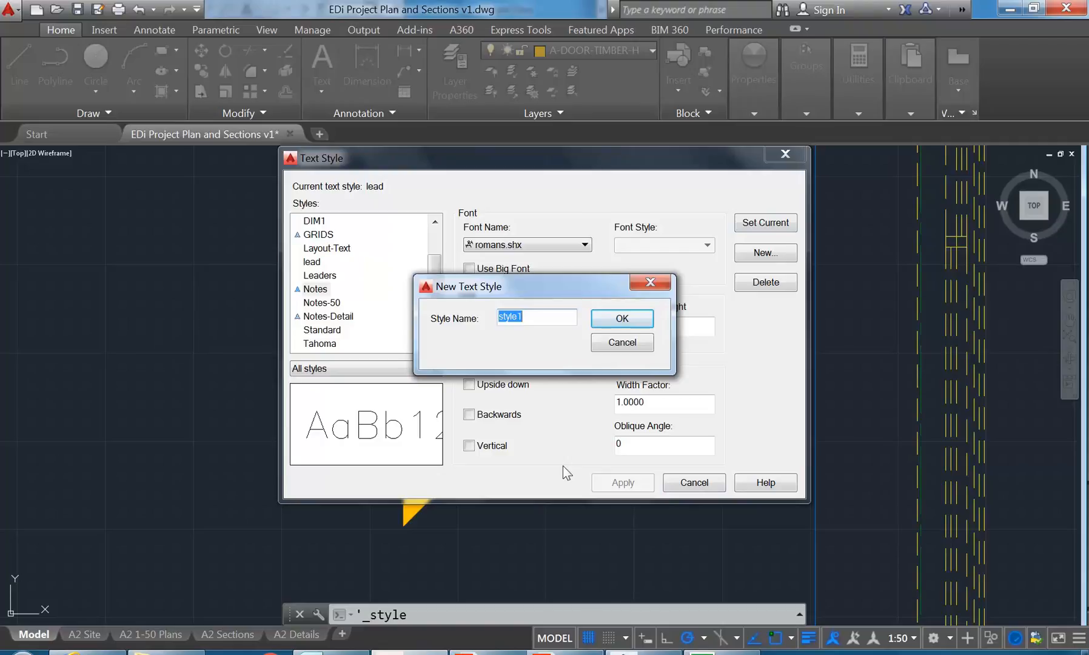
type("L")
type("eferences")
left_click(620, 321)
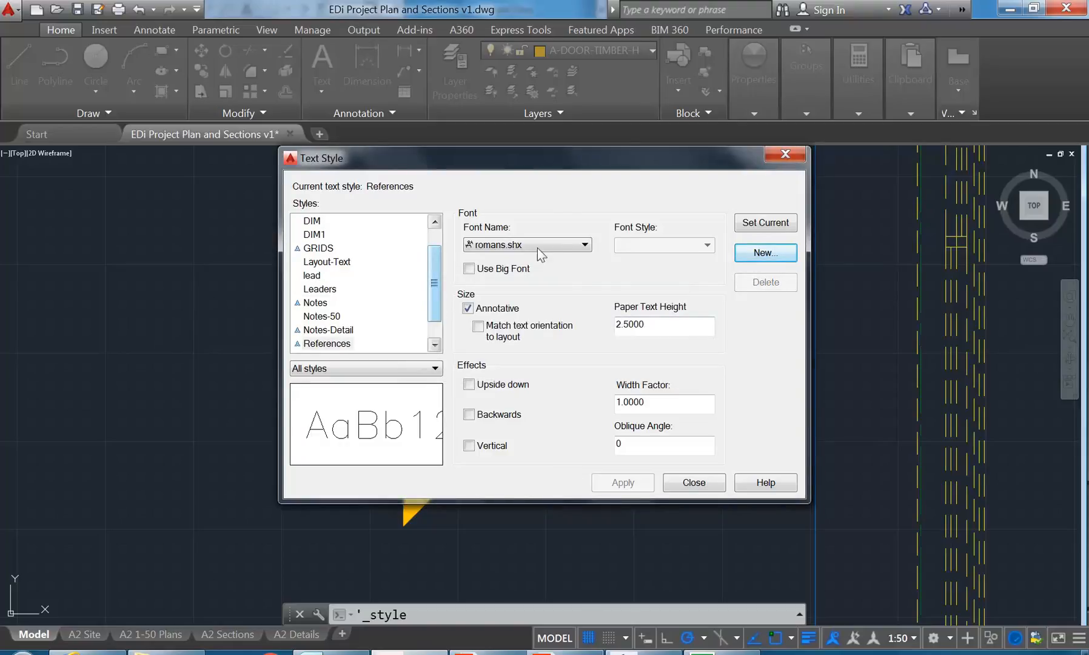
- Set the font of the References text style to Arial, apply the change and close the Text Style dialog
left_click(557, 244)
scroll(548, 277, "up", 10)
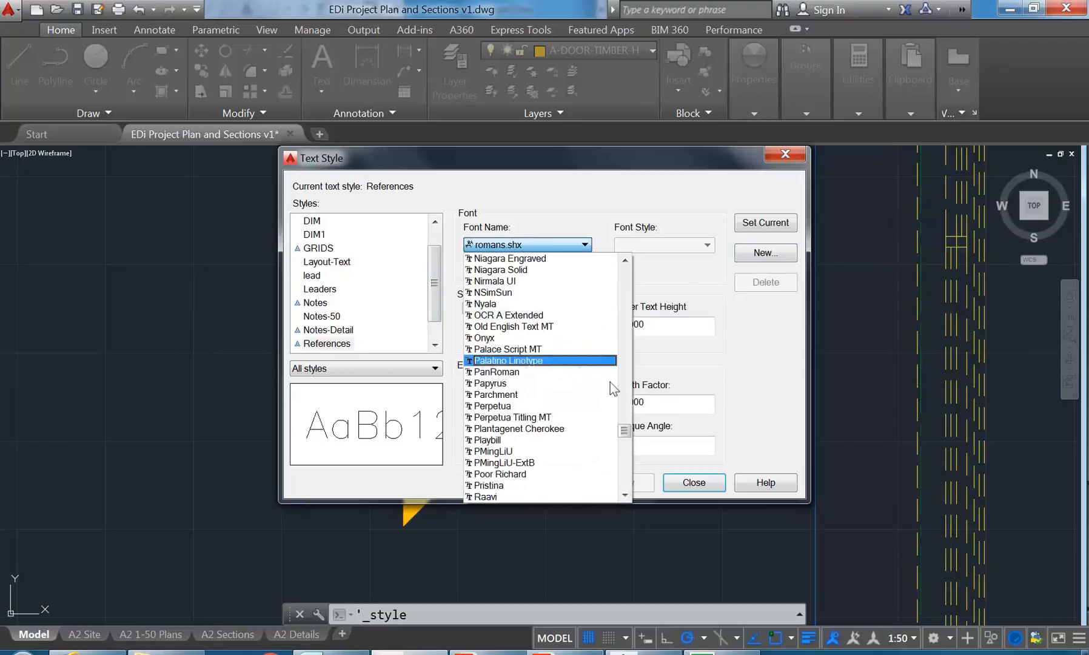
left_click_drag(625, 430, 627, 304)
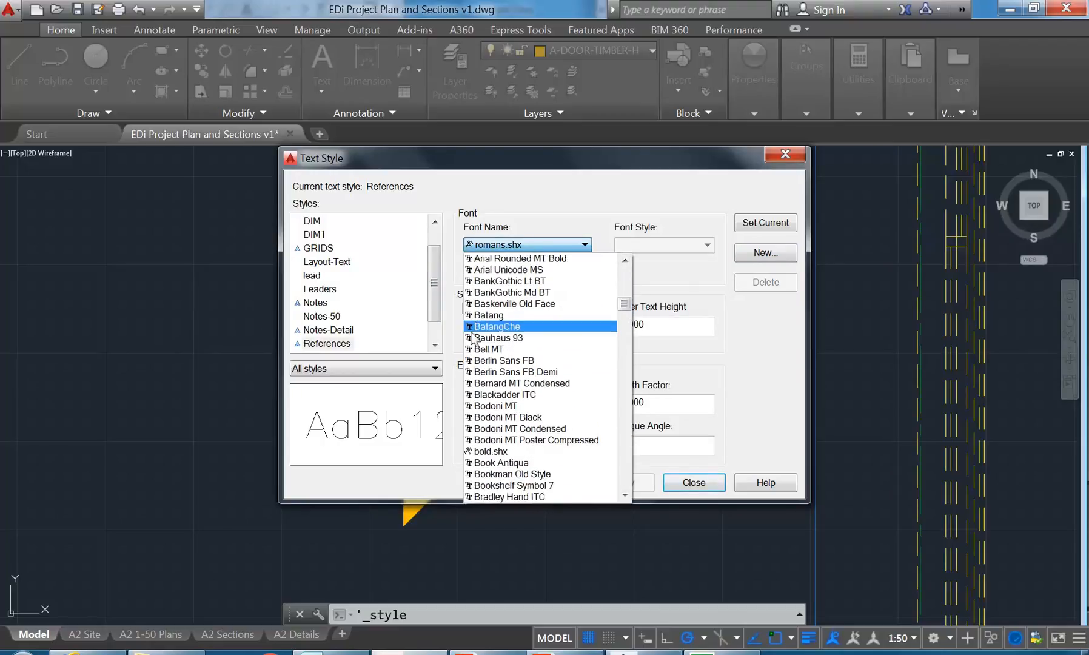
scroll(498, 340, "up", 5)
left_click(493, 394)
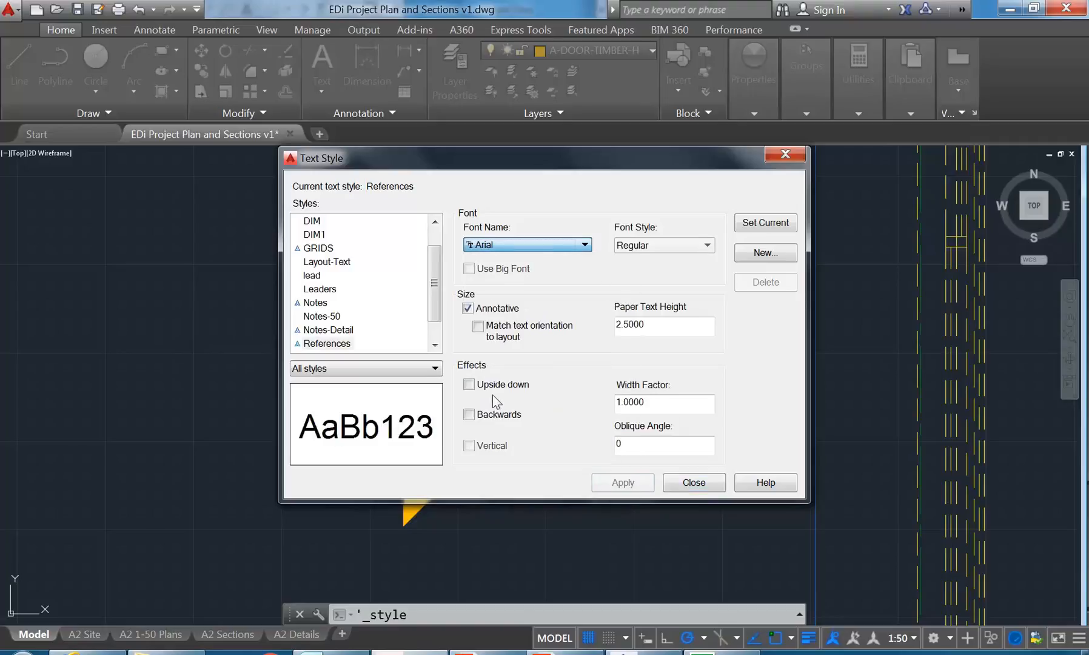
left_click(659, 326)
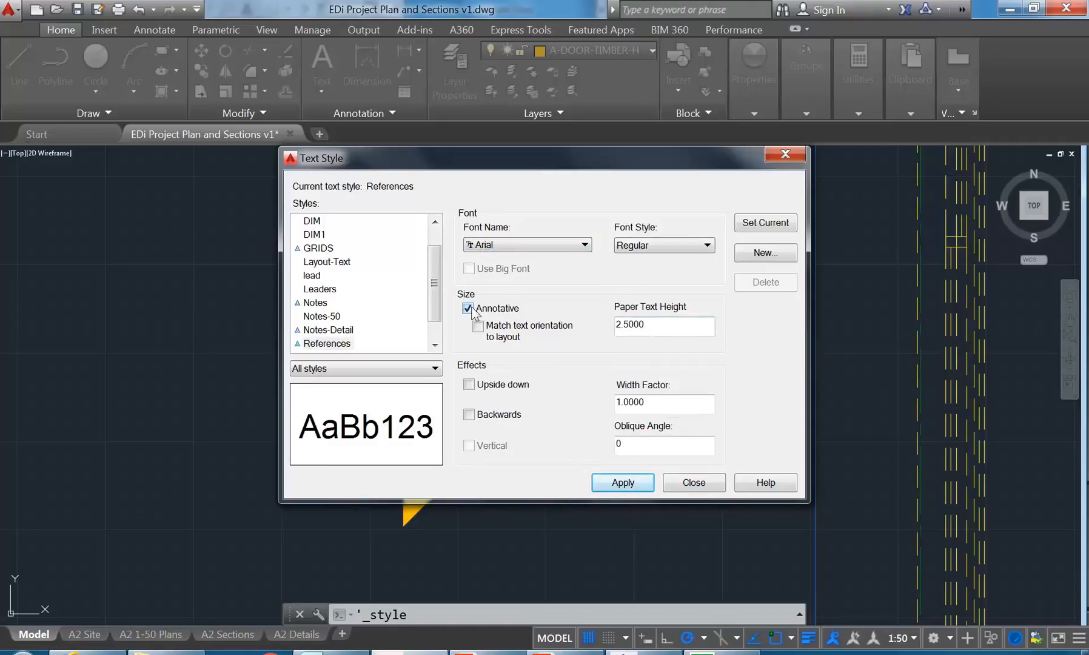
left_click(615, 483)
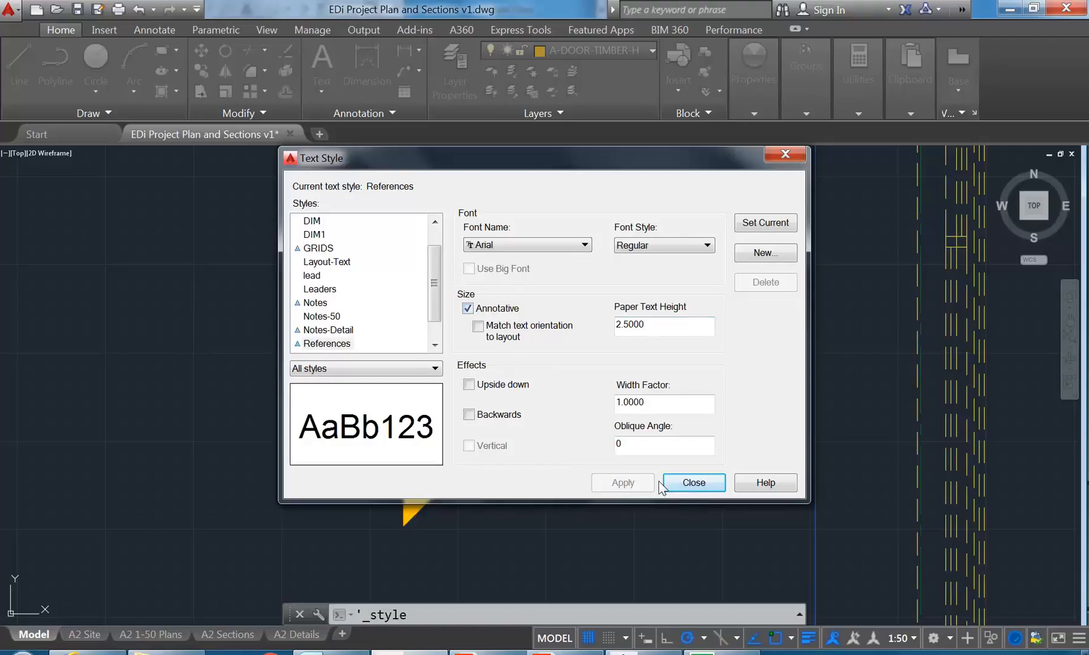
left_click(694, 482)
- Create a new layer named T-REF and close the layer manager
middle_click_drag(314, 268, 365, 269)
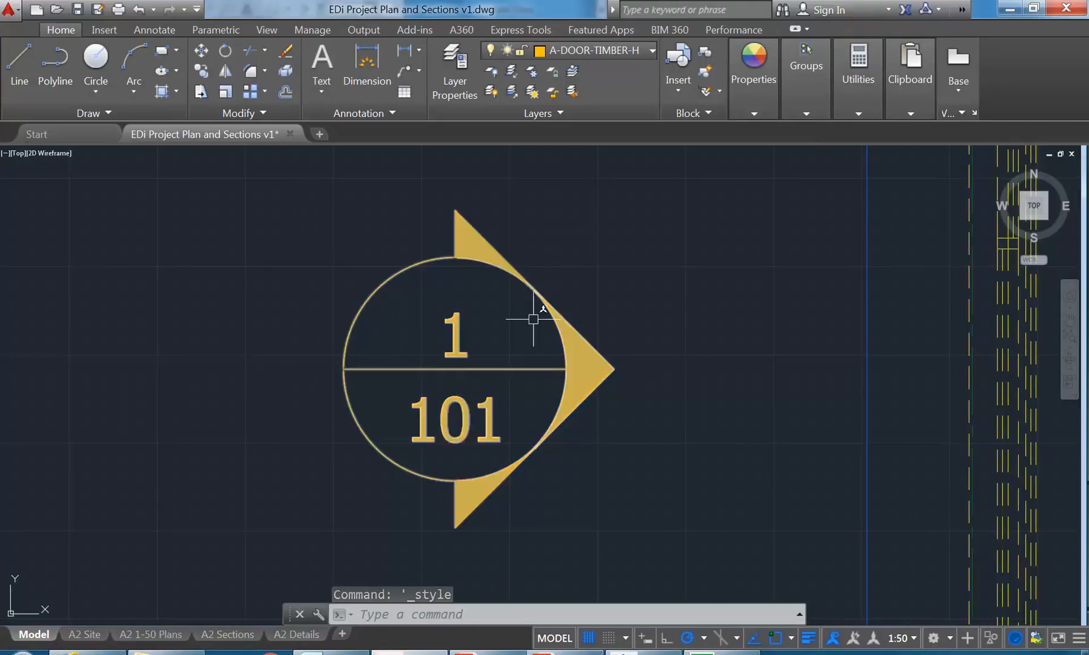
mouse_move(478, 441)
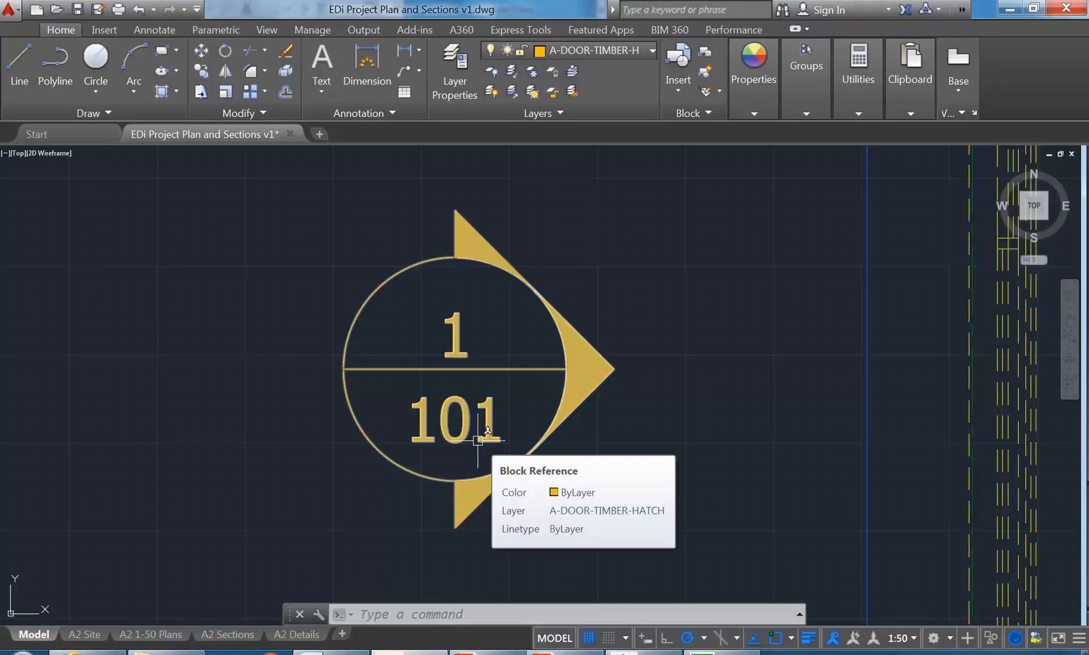
left_click(619, 52)
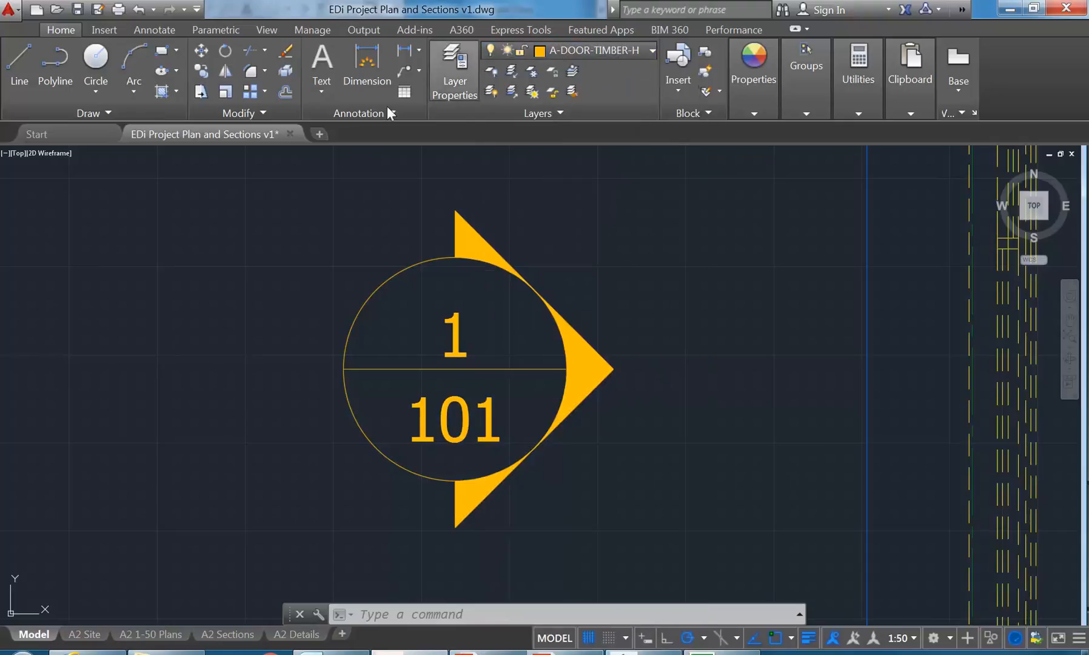
left_click(464, 72)
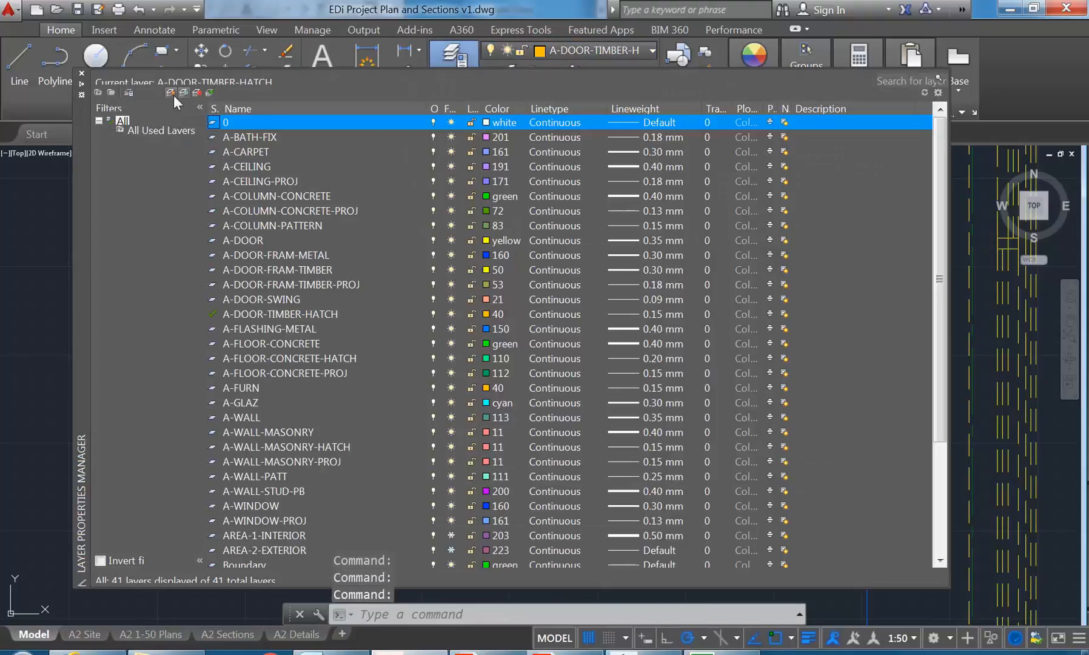
left_click_drag(942, 194, 949, 363)
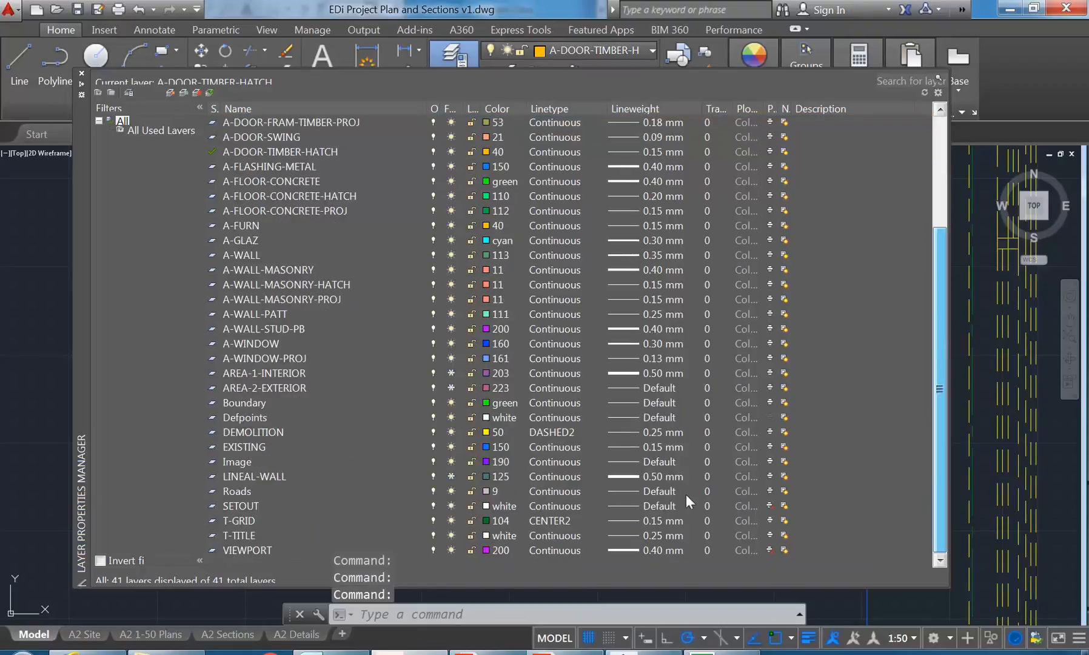
left_click(170, 93)
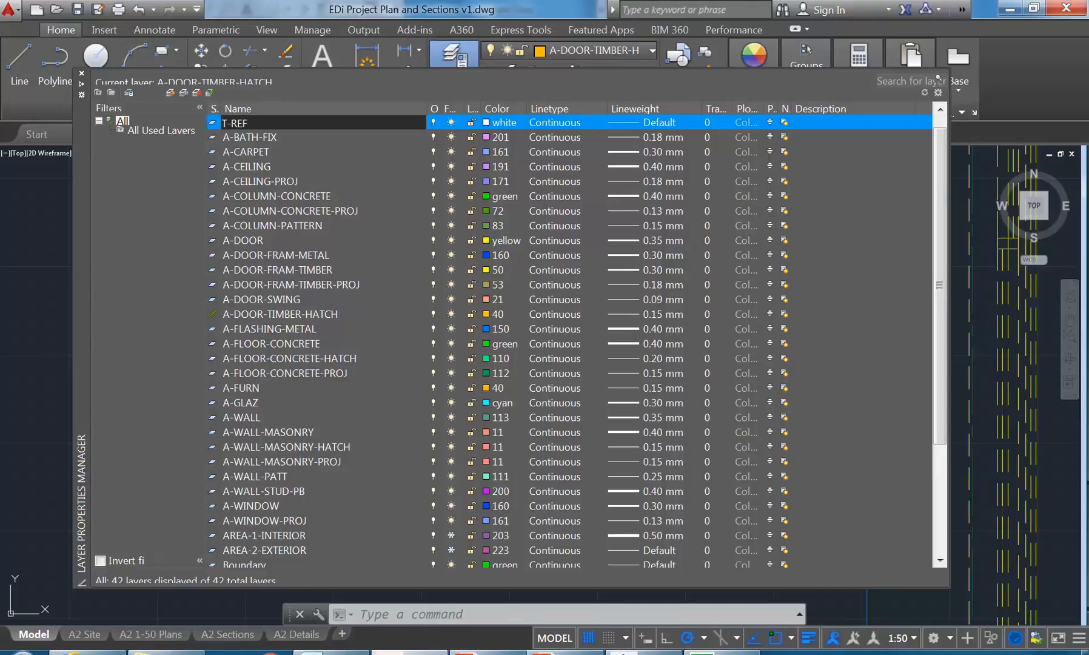
key("Return")
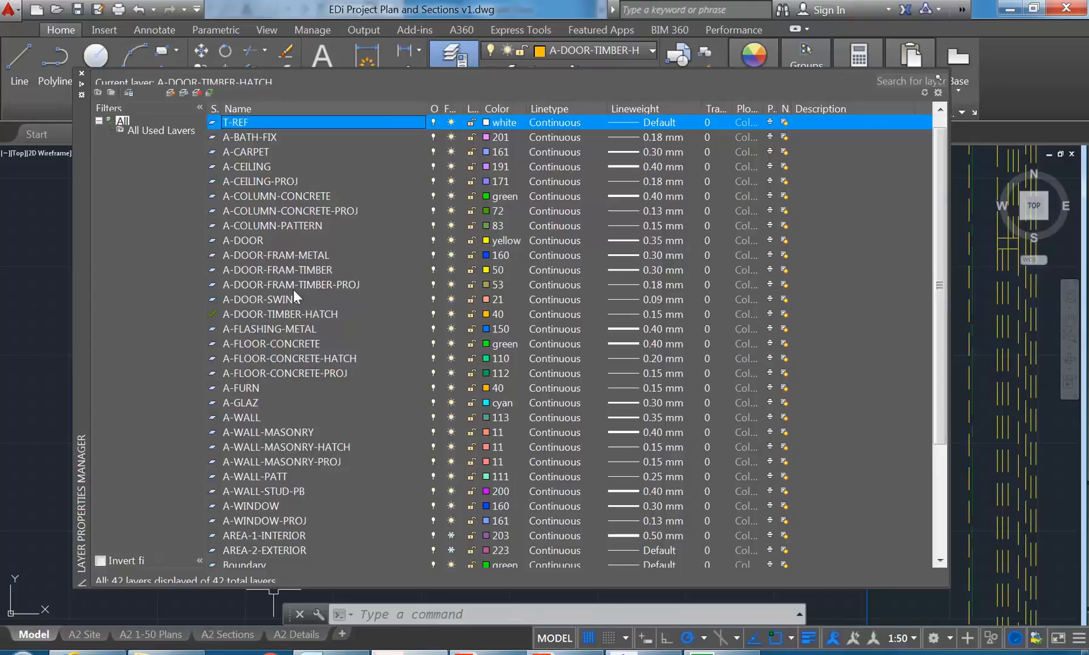
left_click(82, 74)
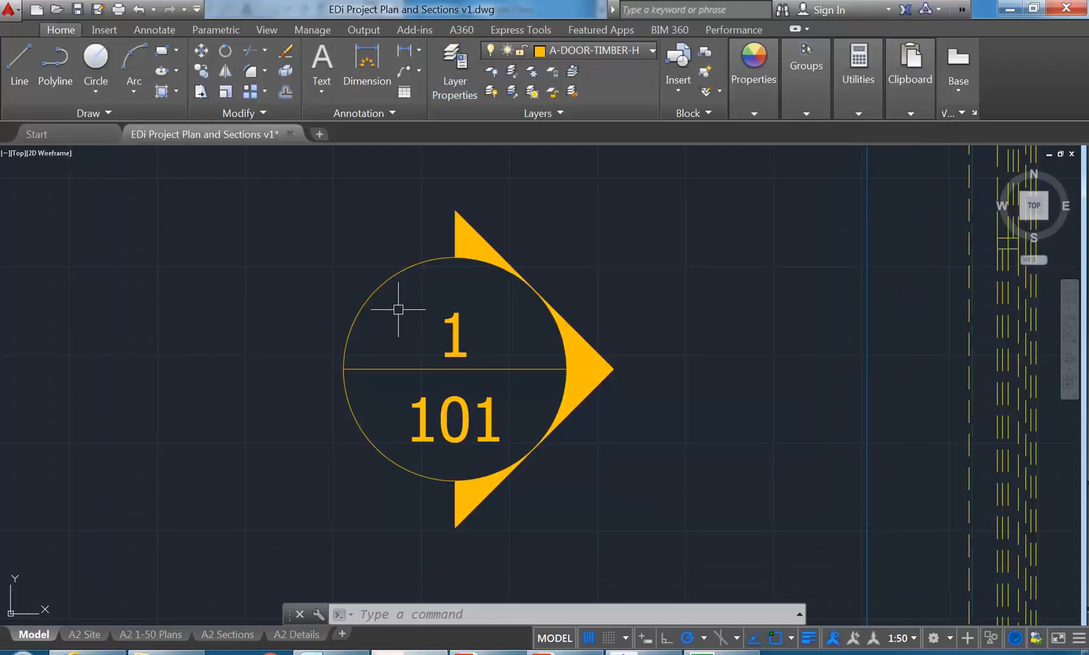
- Try tracing the callout bubble's outline with a circle from its centre to its upper quadrant
left_click(96, 59)
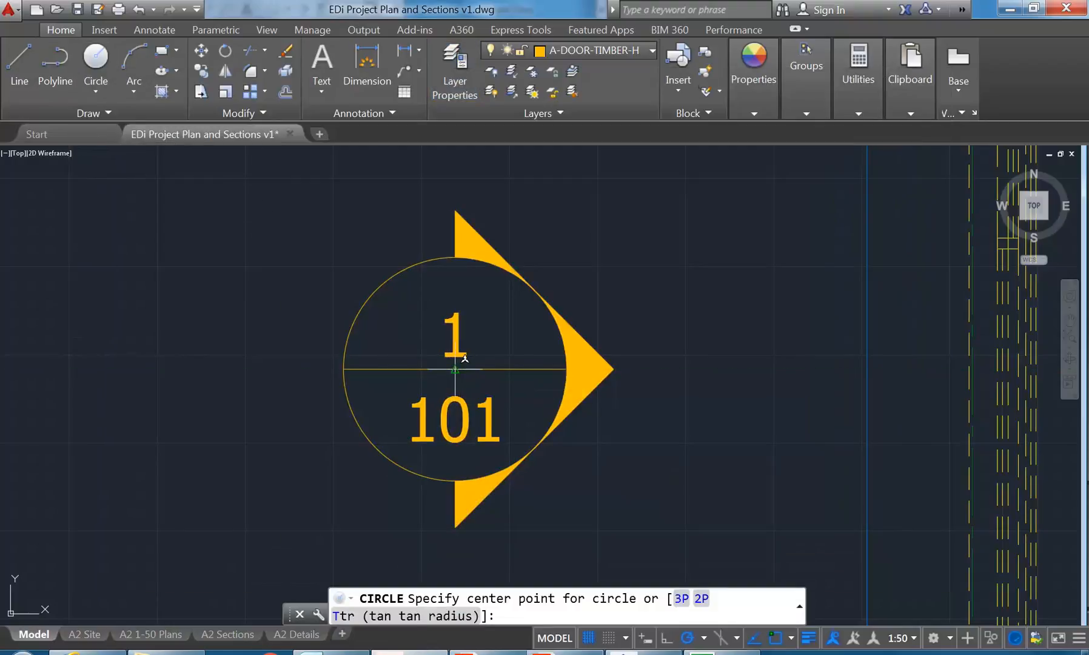
left_click(455, 368)
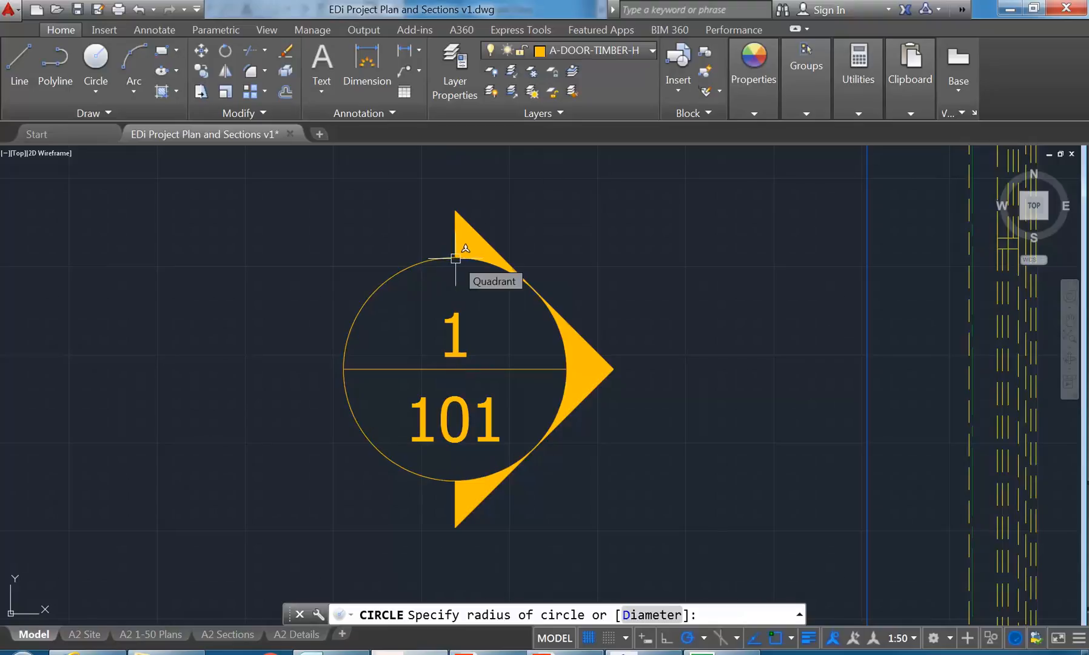
left_click(455, 257)
left_click(609, 51)
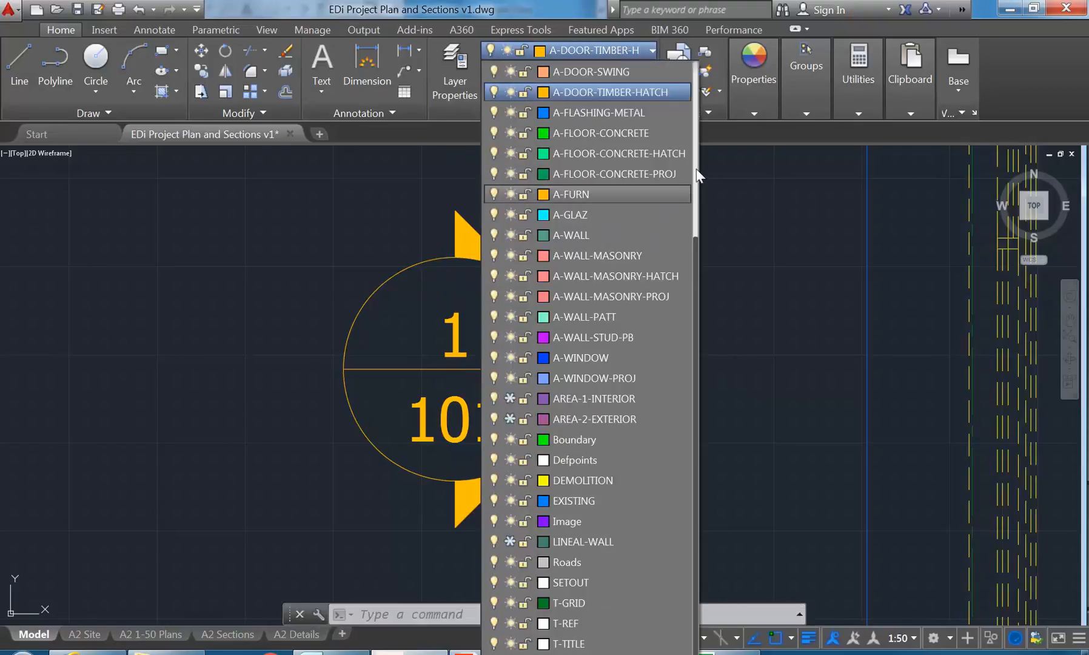
scroll(690, 382, "up", 4)
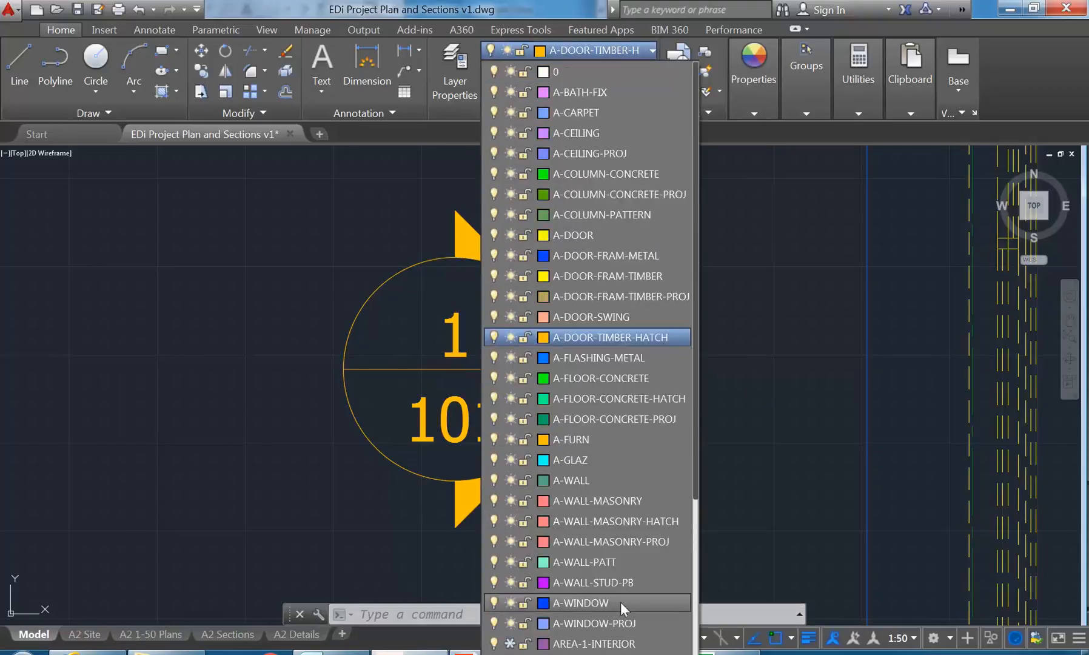
scroll(696, 493, "down", 4)
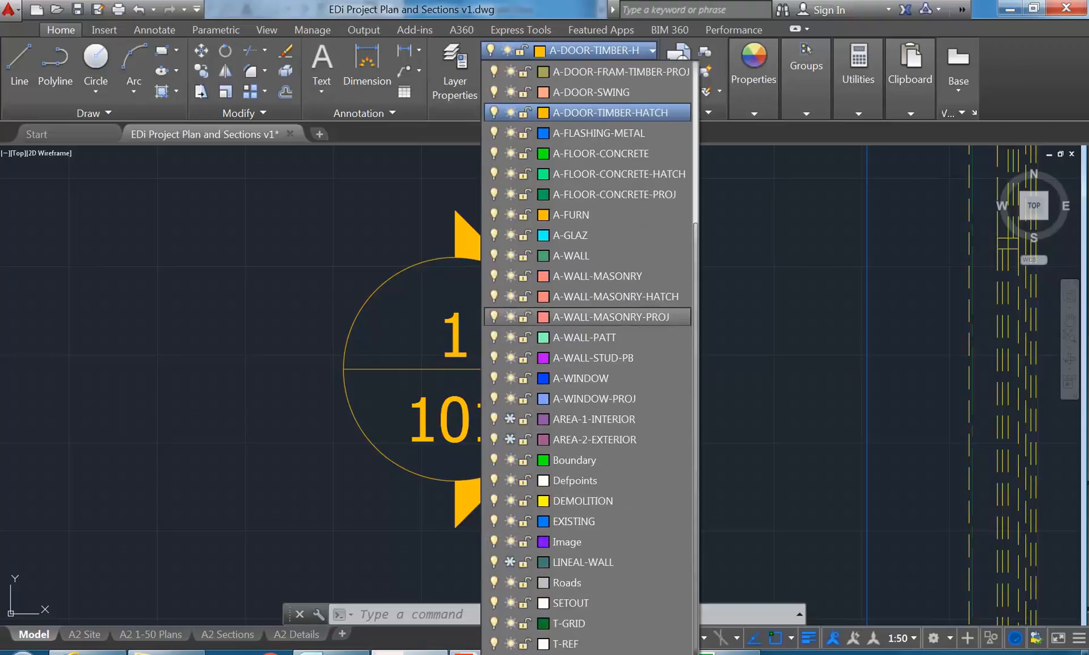
left_click(565, 619)
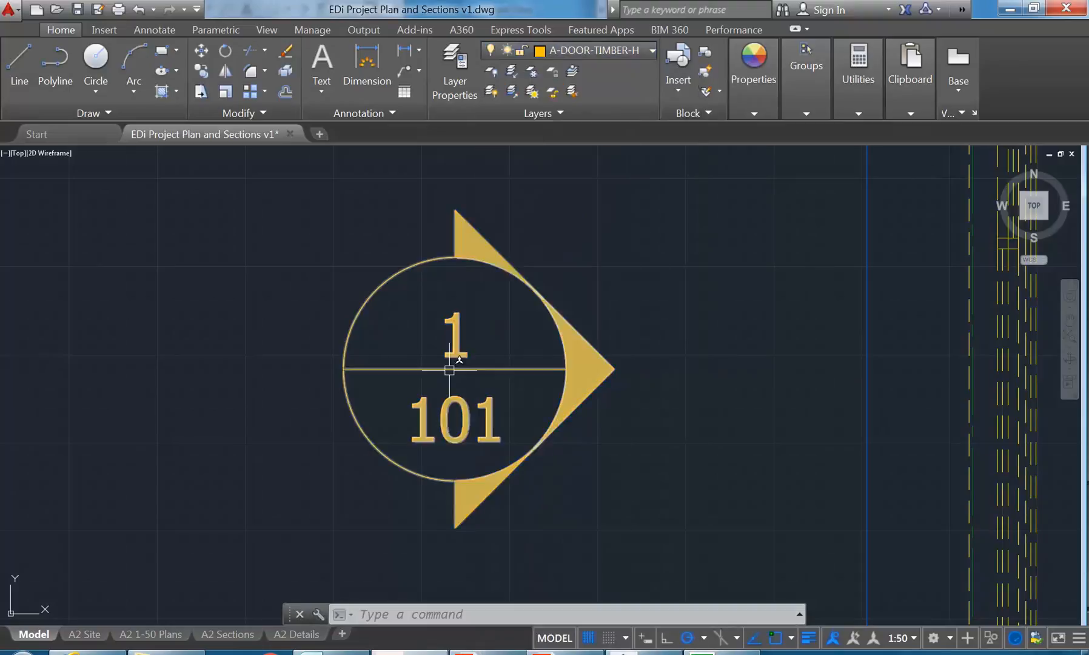
left_click(605, 55)
key("Escape")
key("Escape")
key("Escape")
- Make T-REF the current layer and trace the callout bubble's outline with a circle from its centre
left_click(601, 50)
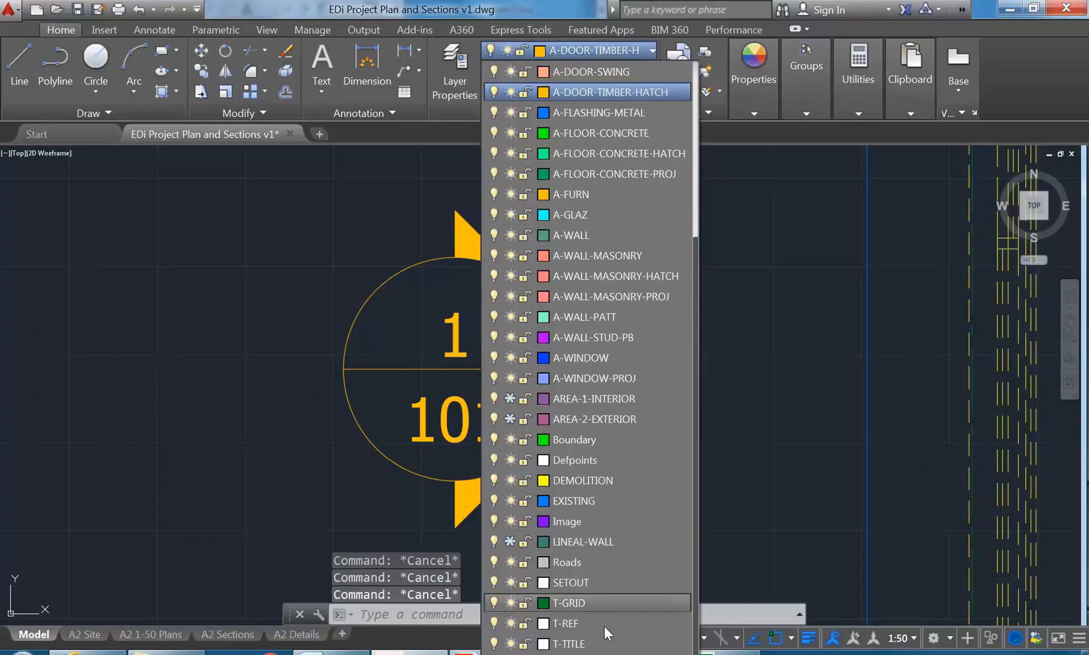
left_click(567, 622)
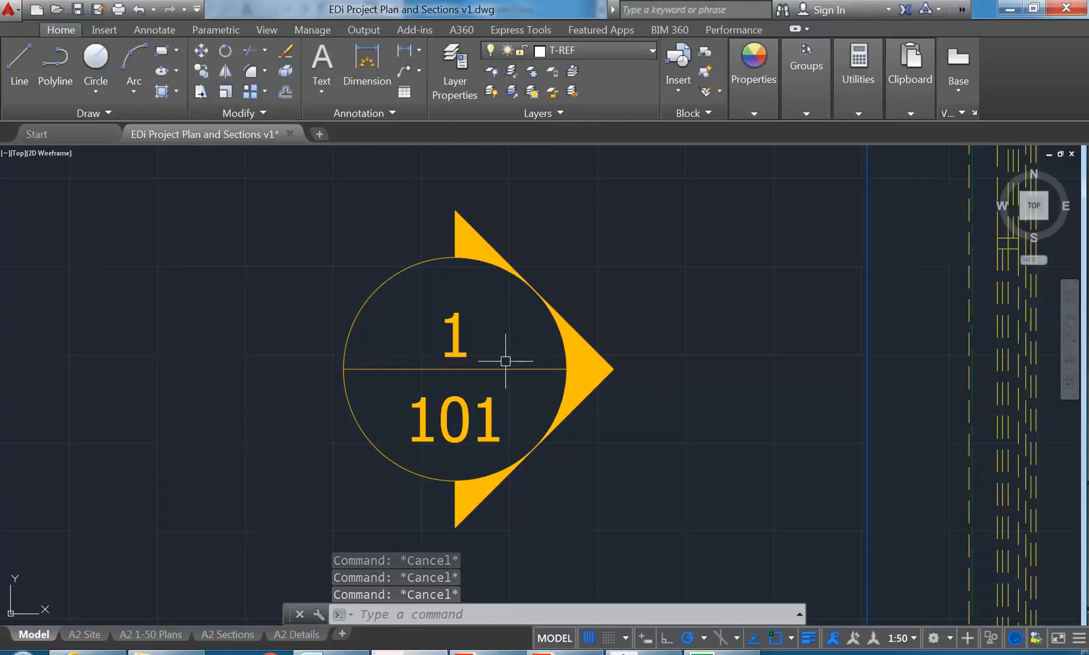
left_click(94, 58)
left_click(464, 359)
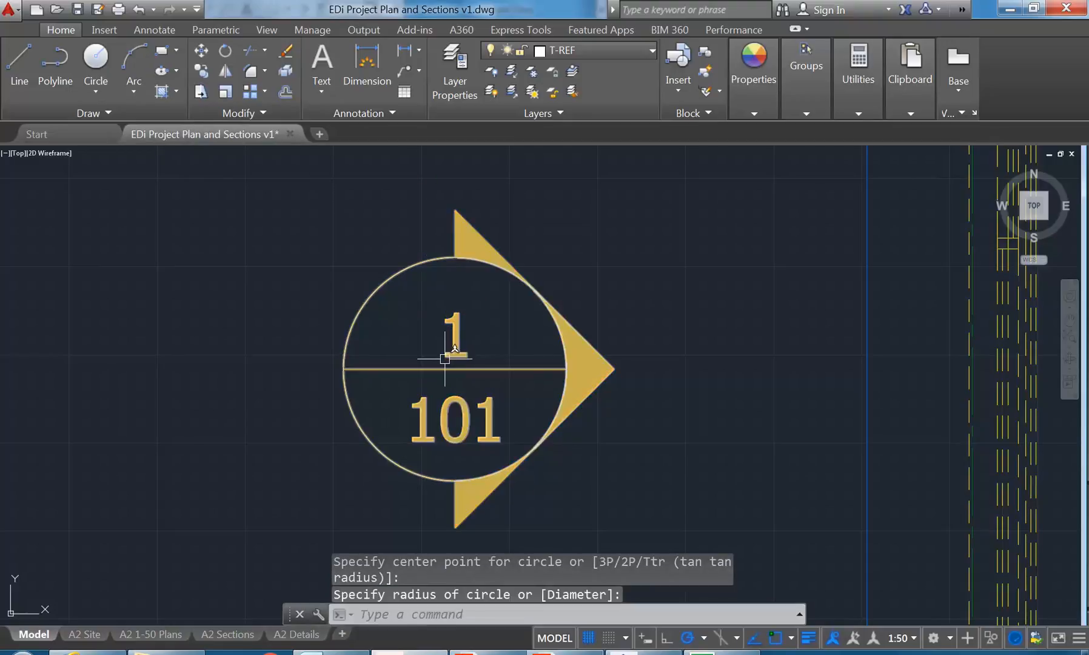
- Trace the callout arrow's two sloping edges and its short lower vertical edge with lines ending on the circle
left_click(19, 61)
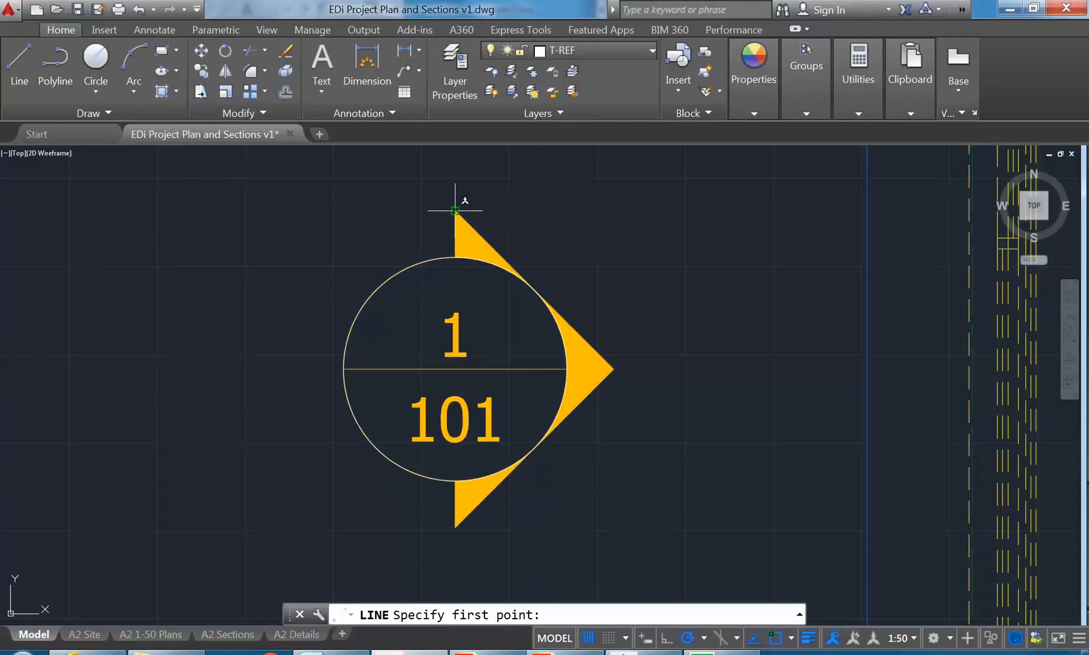
left_click(456, 210)
left_click(613, 369)
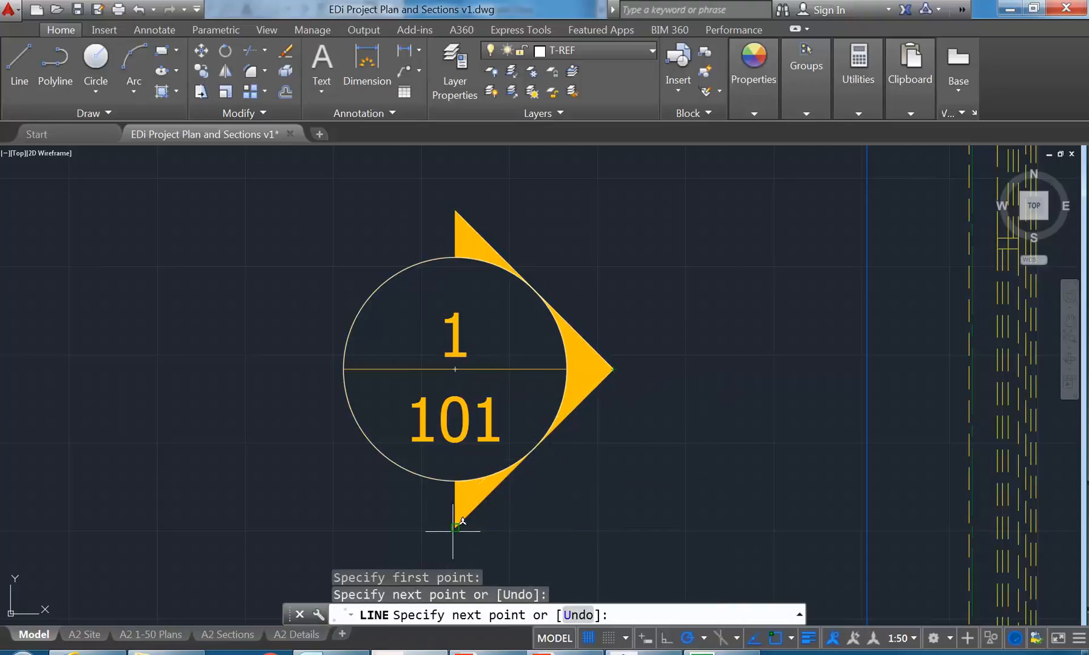
left_click(455, 527)
left_click(455, 481)
key("Return")
- Draw the arrow's short upper vertical edge down to the circle and the horizontal divider line across the bubble
key("Return")
left_click(455, 211)
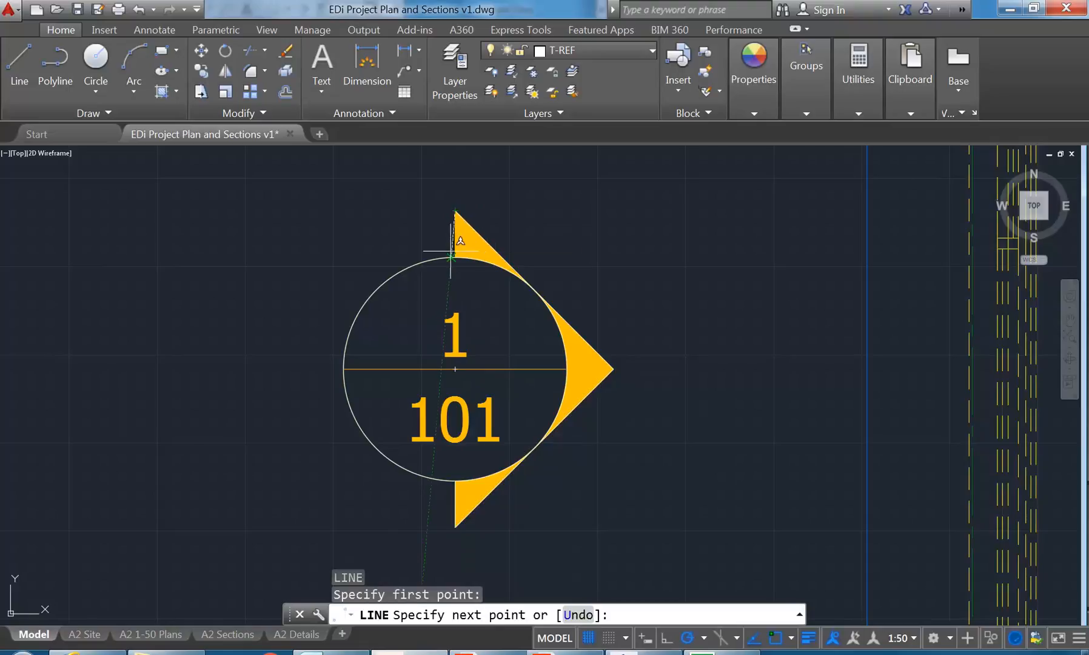
left_click(455, 257)
key("Return")
key("Return")
left_click(343, 368)
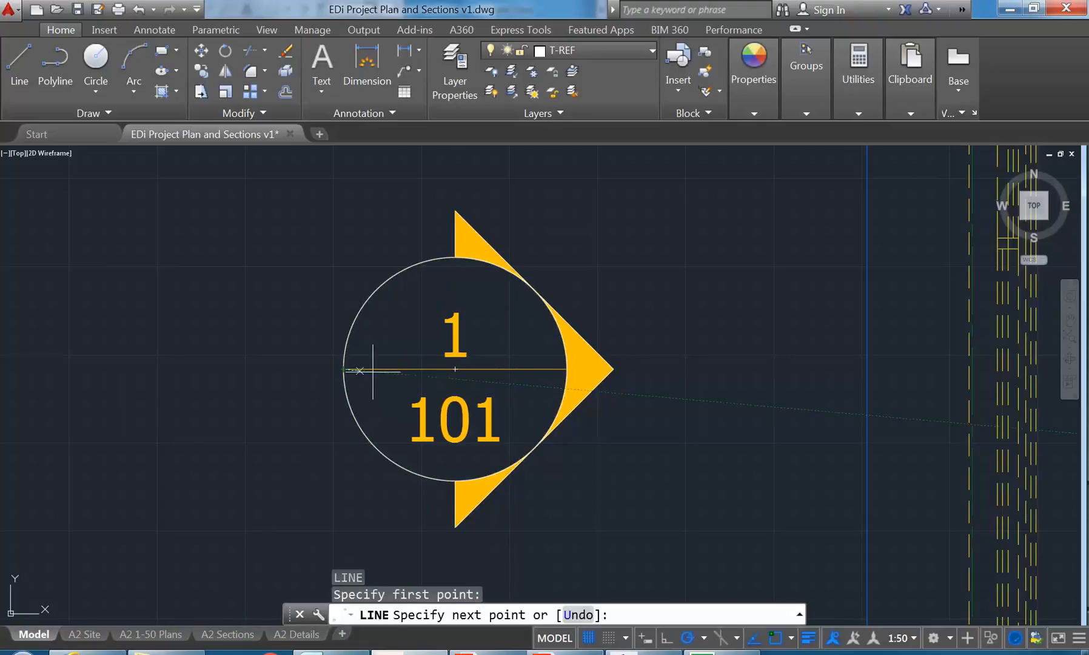
key("Return")
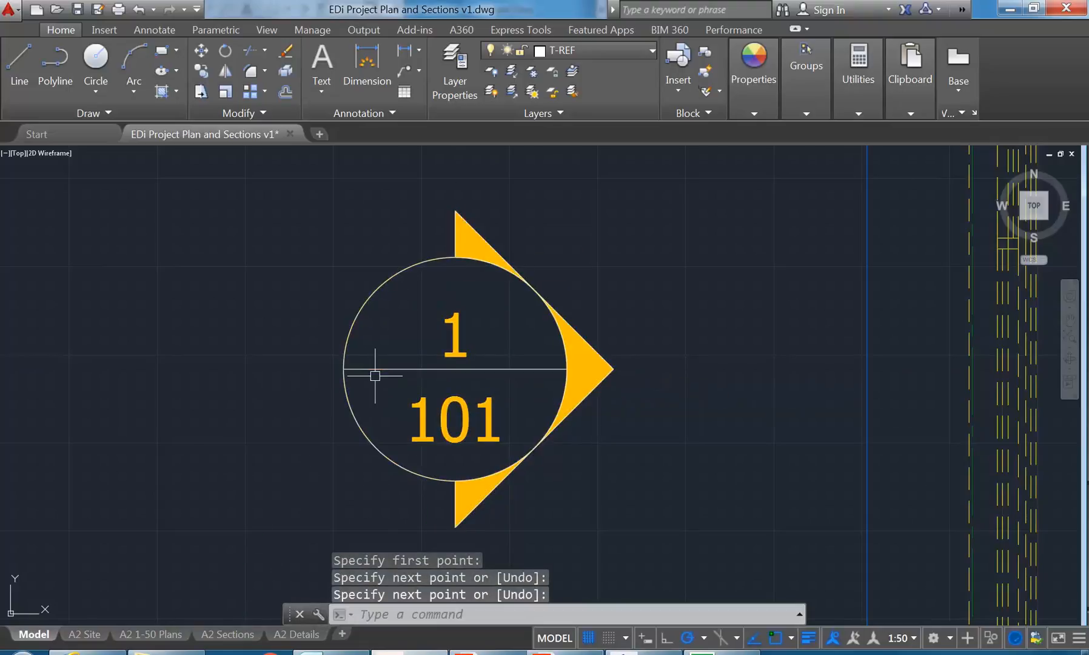
- Add the single-line text 1 at rotation 0 over the number in the bubble's upper half
left_click(323, 87)
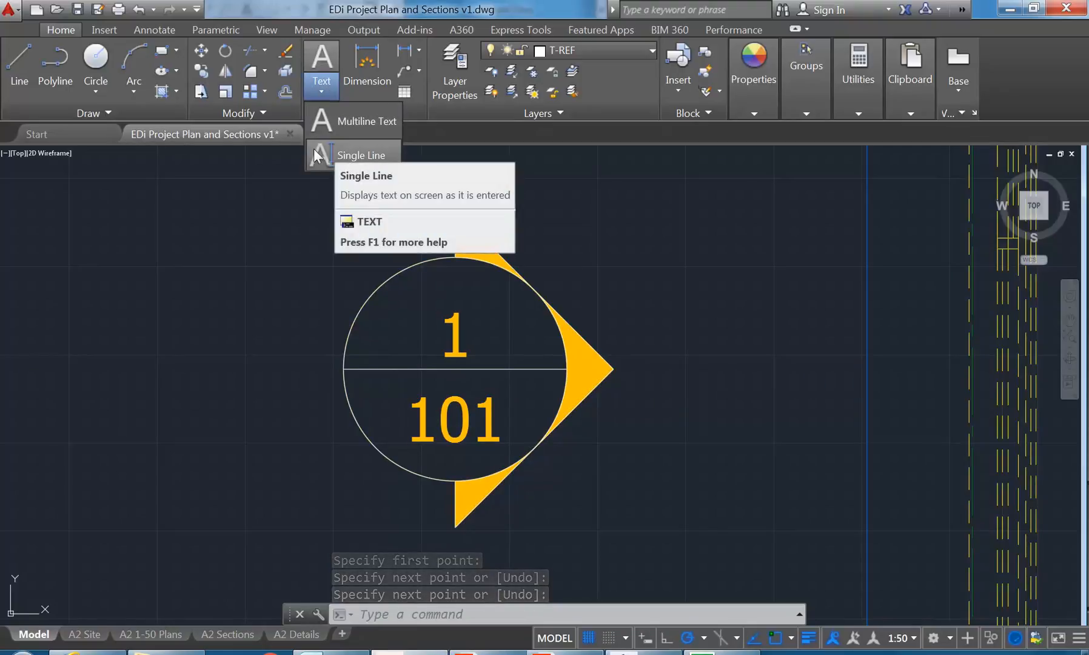
left_click(314, 150)
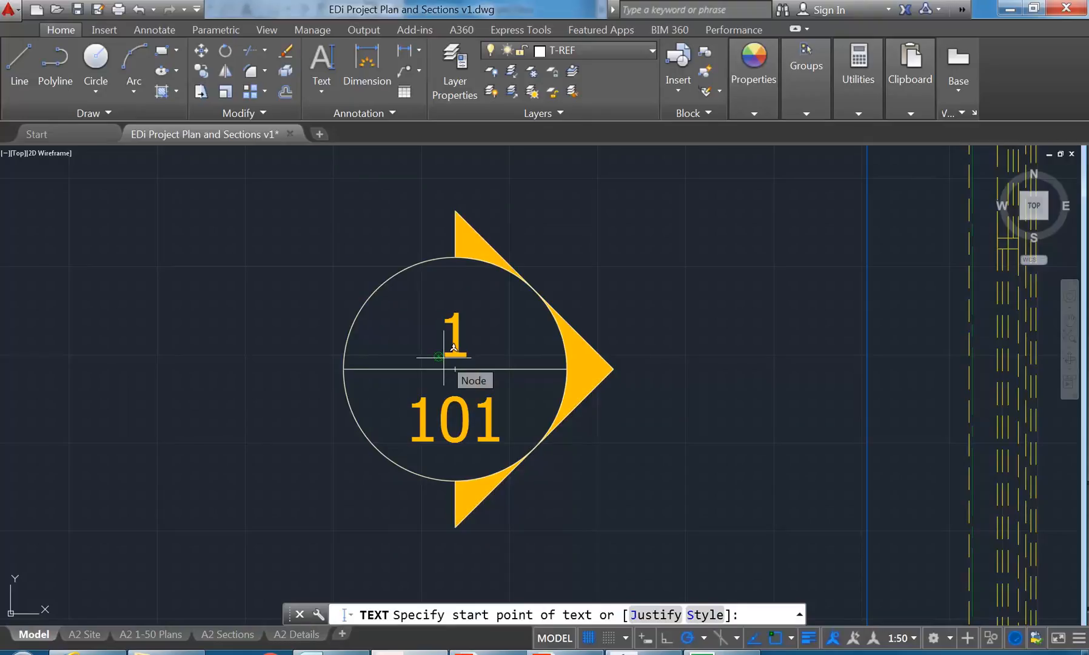
left_click(444, 358)
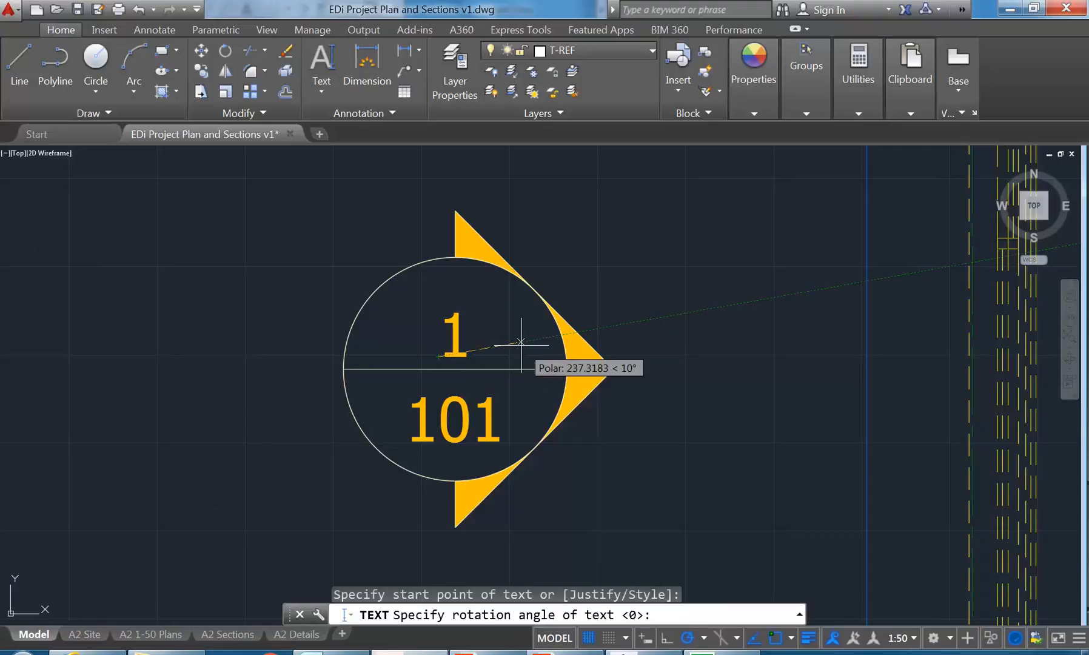
key("Return")
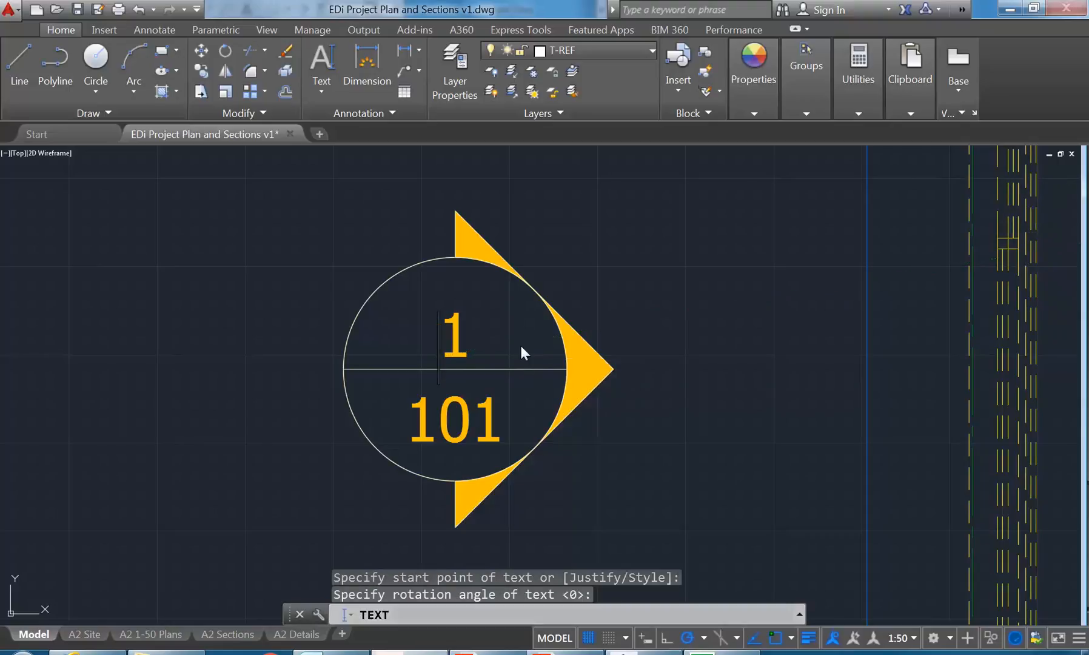
type("1")
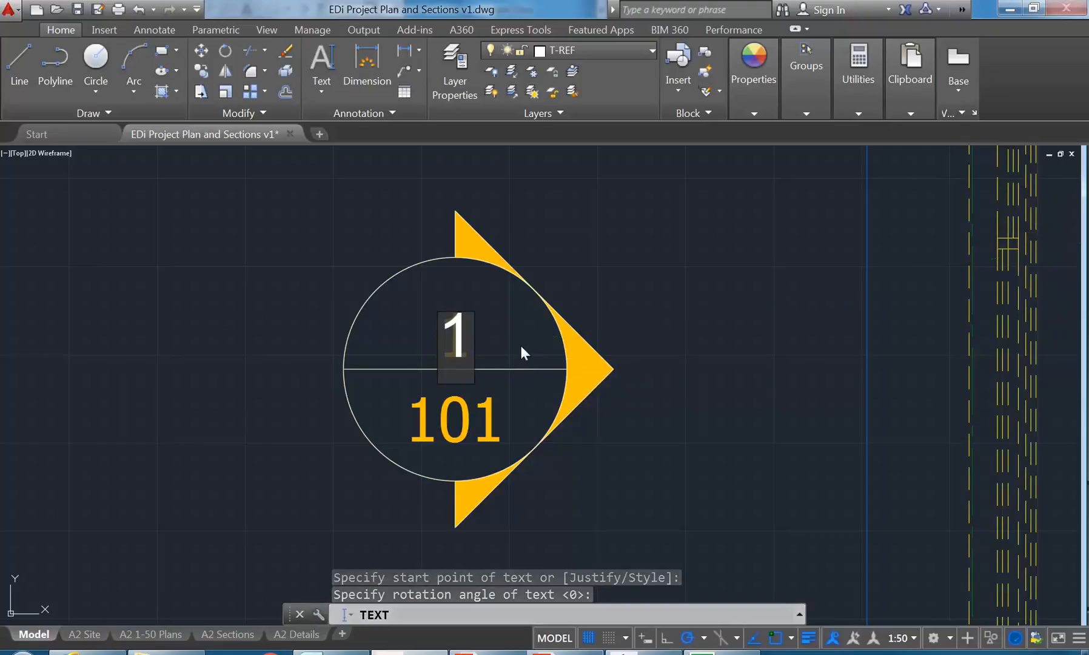
key("Return")
key("Return")
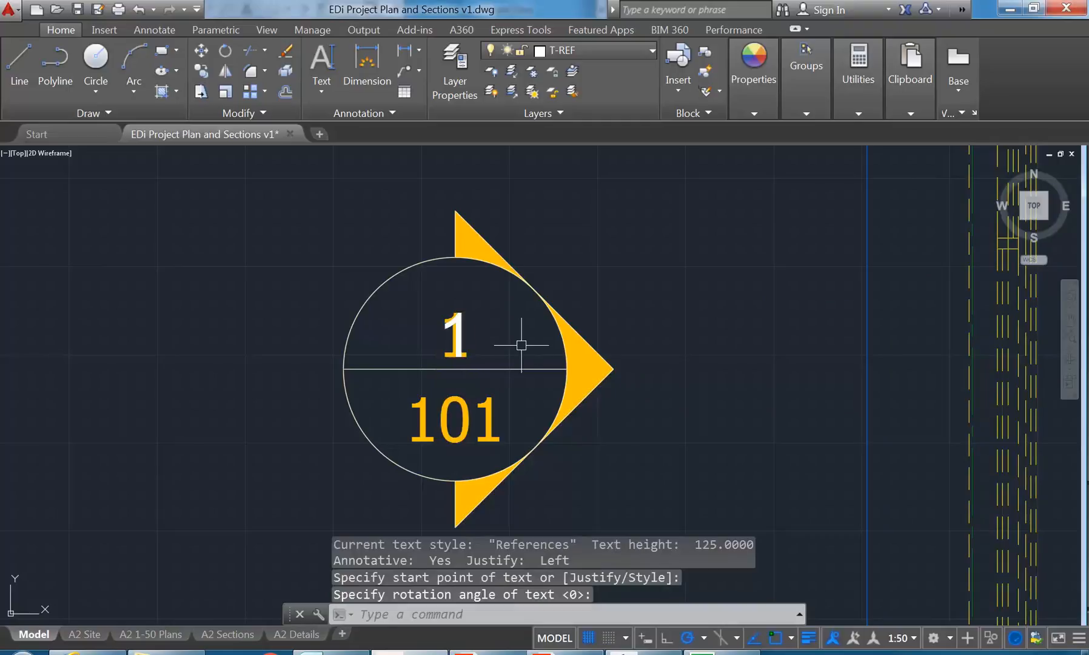
- Add the single-line text A101 at rotation 0 over the sheet number in the bubble's lower half
key("Return")
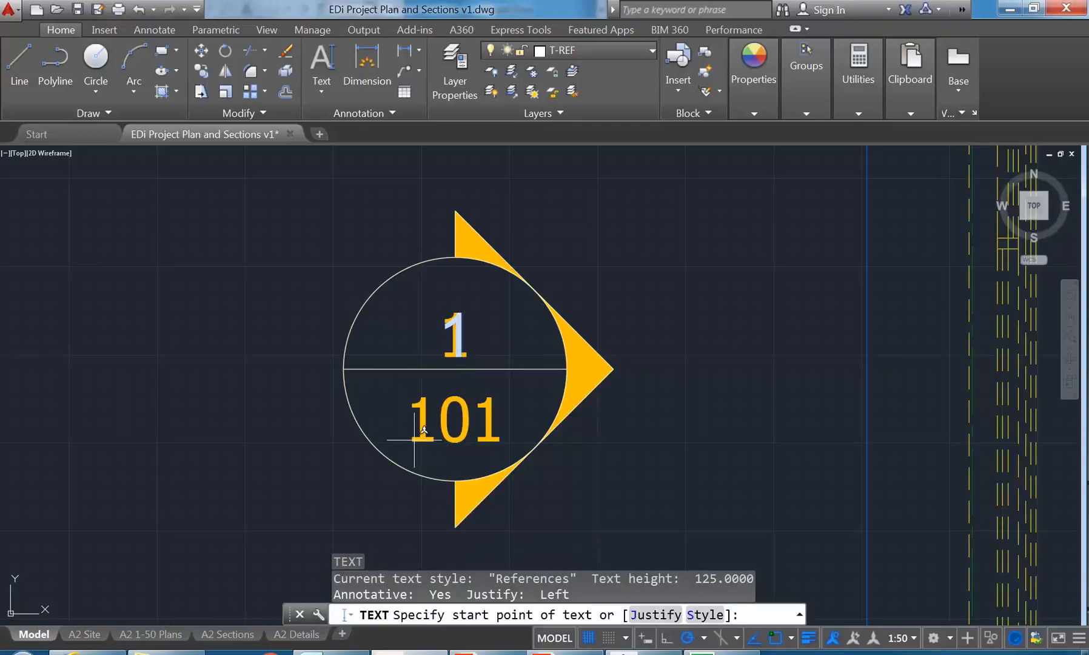
scroll(428, 418, "up", 4)
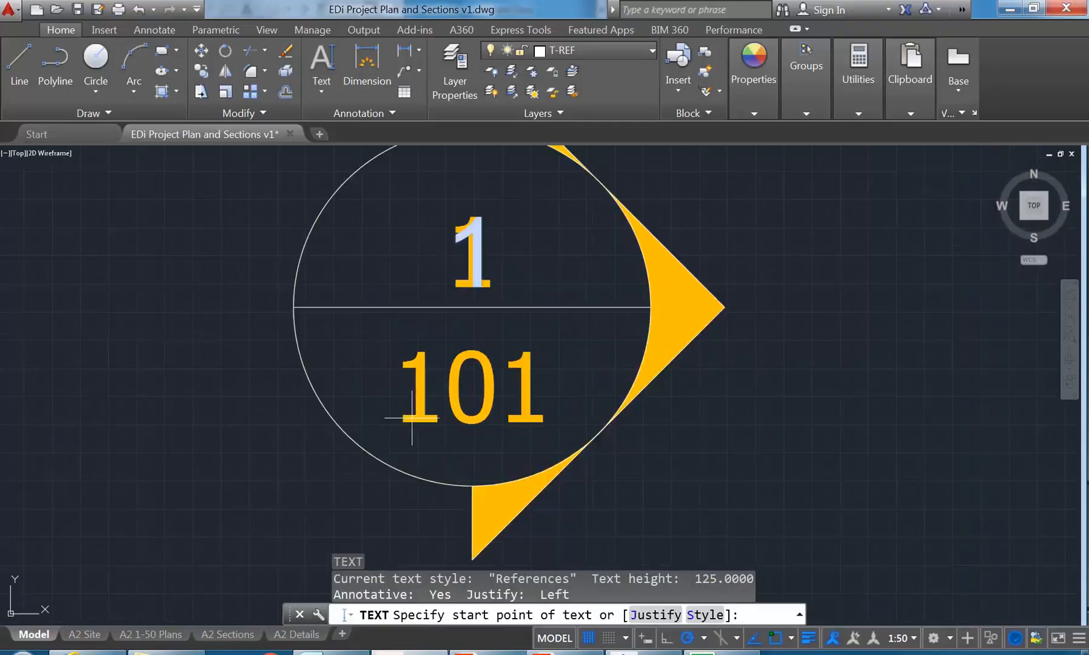
scroll(414, 433, "down", 2)
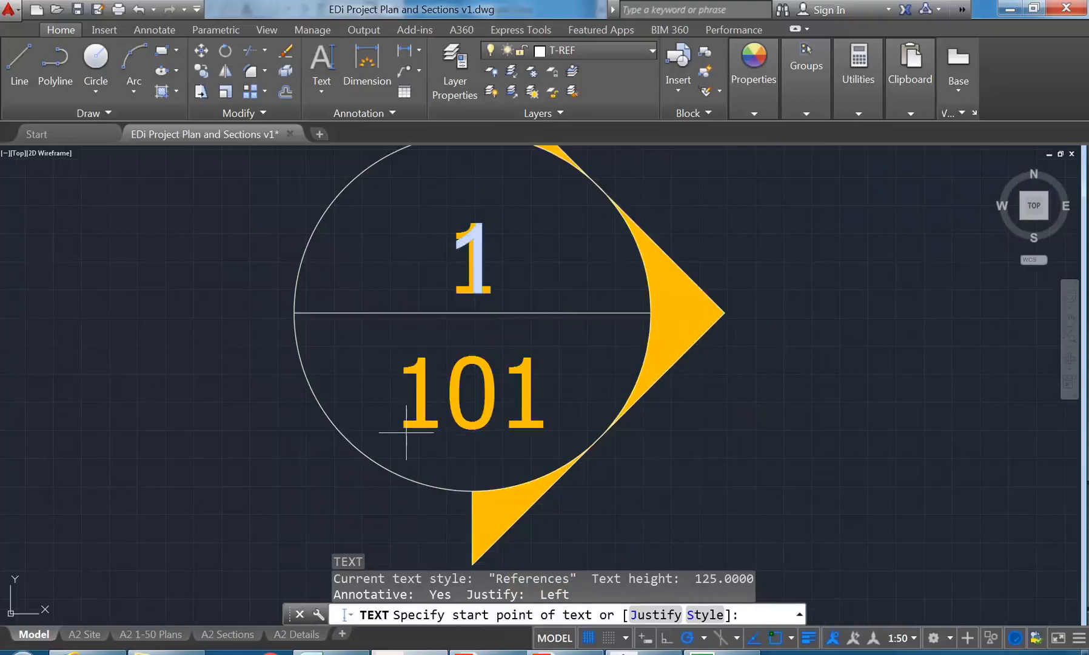
scroll(409, 433, "down", 2)
left_click(400, 432)
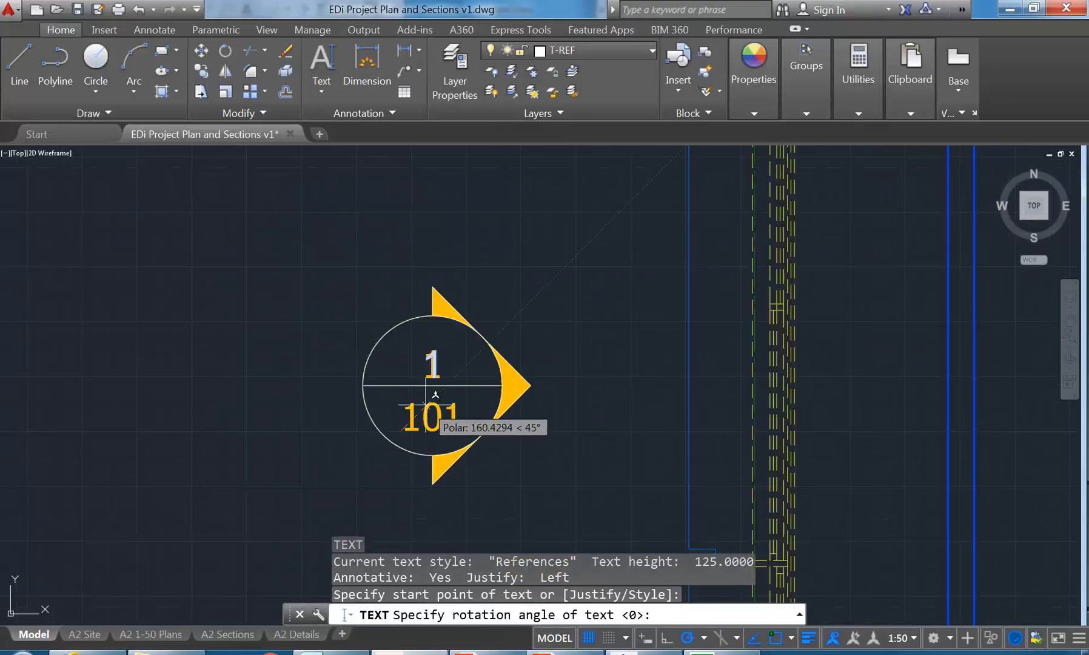
key("Return")
type("A")
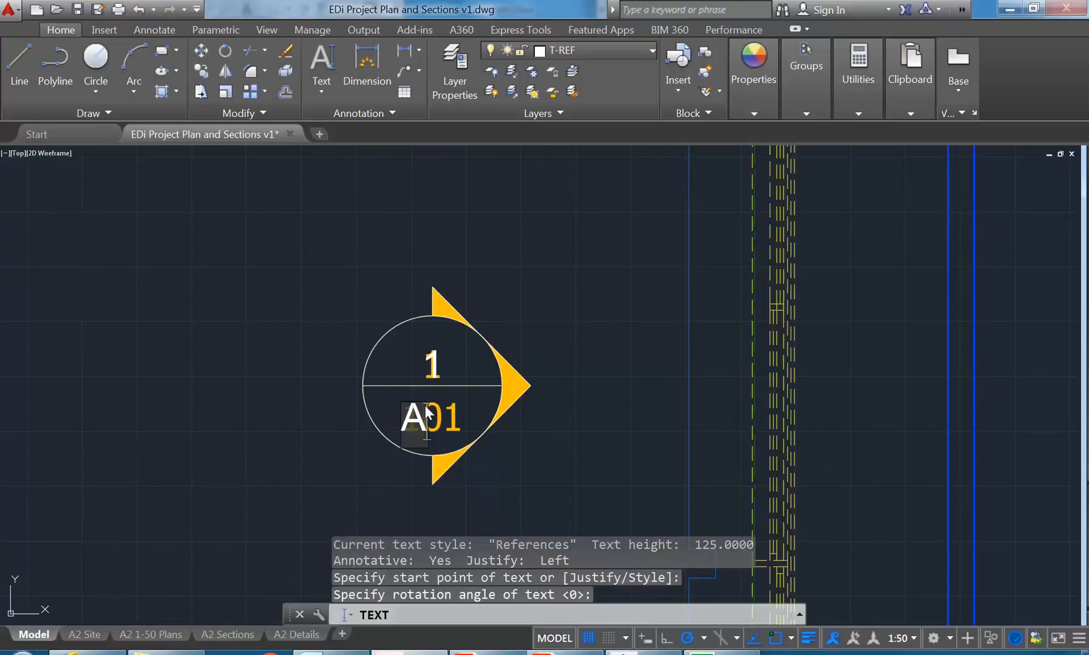
type("101")
key("Return")
key("Return")
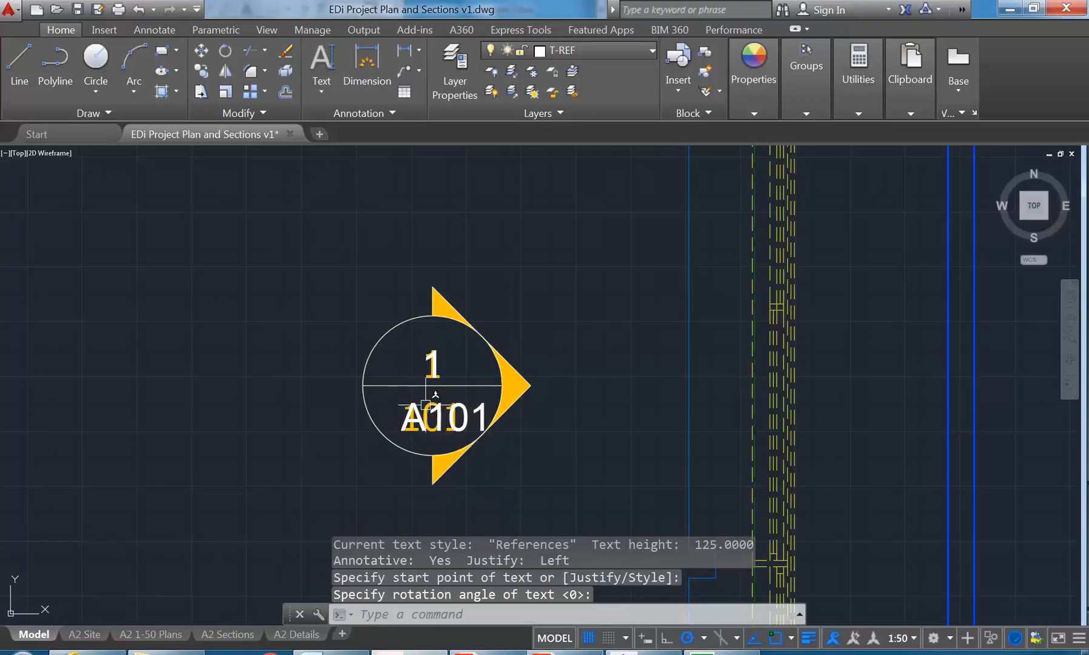
- Shift the A101 text to the left so it sits centred in the bubble's lower half
scroll(418, 412, "up", 4)
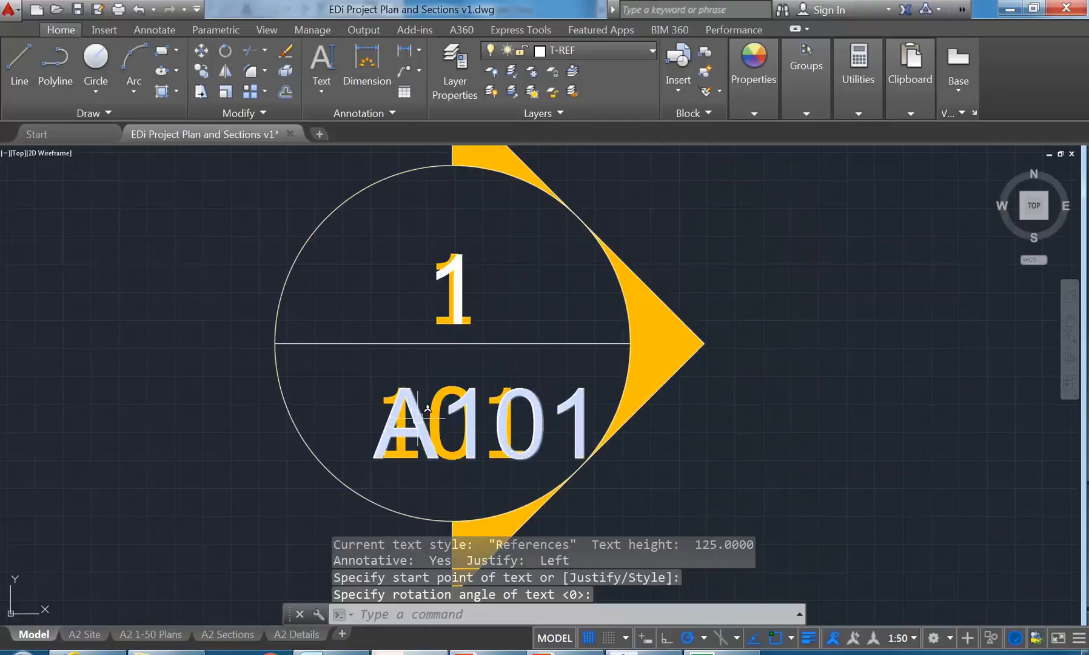
left_click(418, 418)
scroll(370, 480, "down", 1)
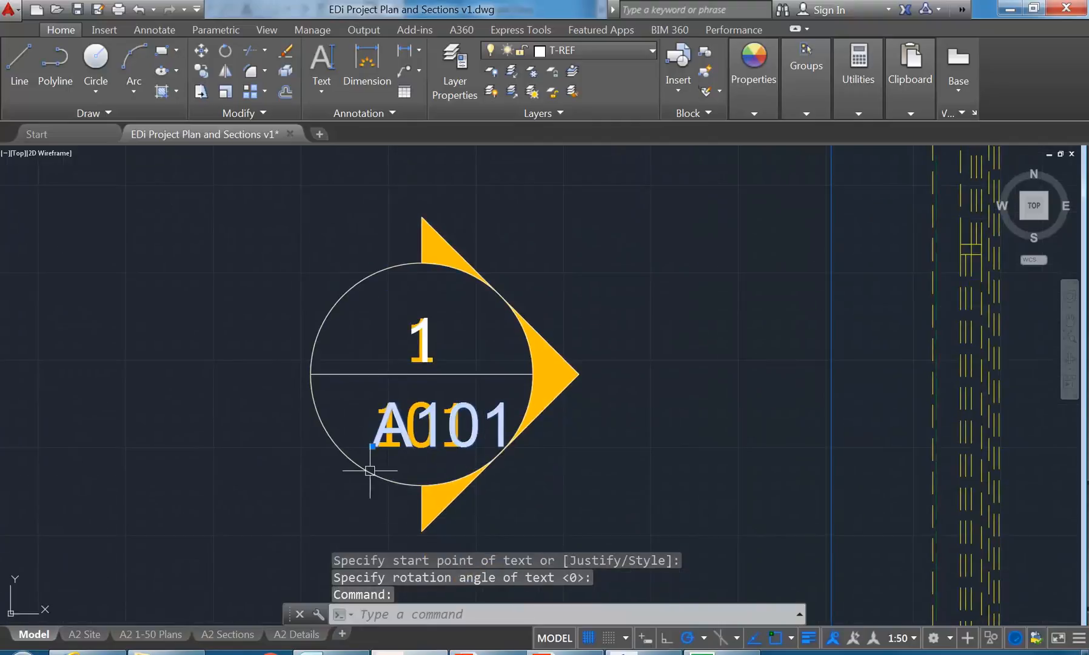
scroll(370, 470, "up", 3)
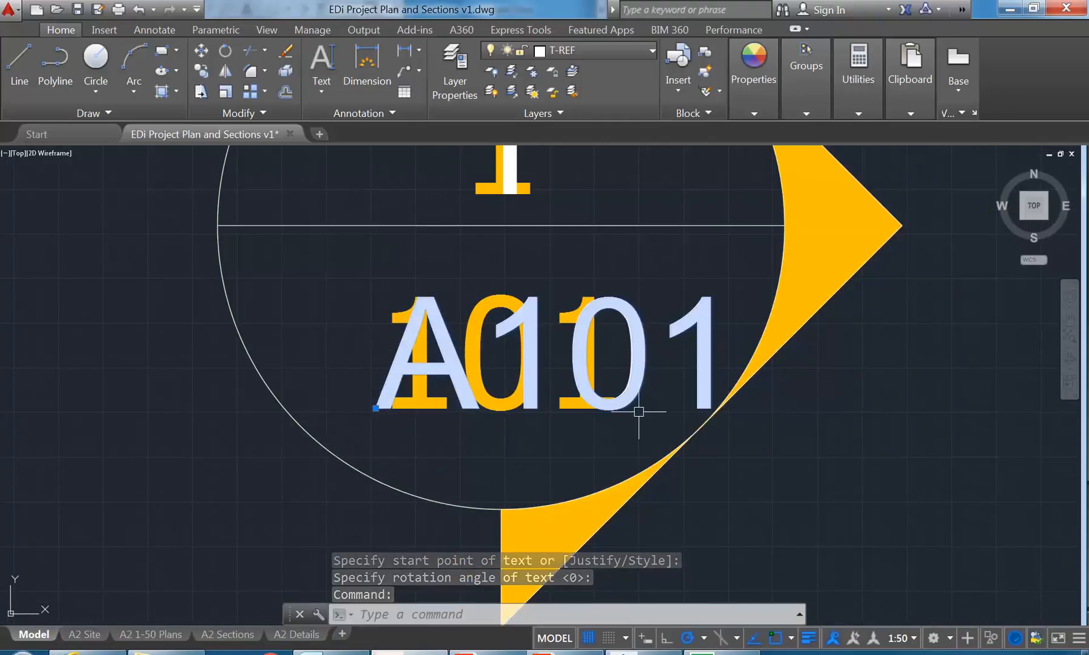
scroll(504, 476, "down", 2)
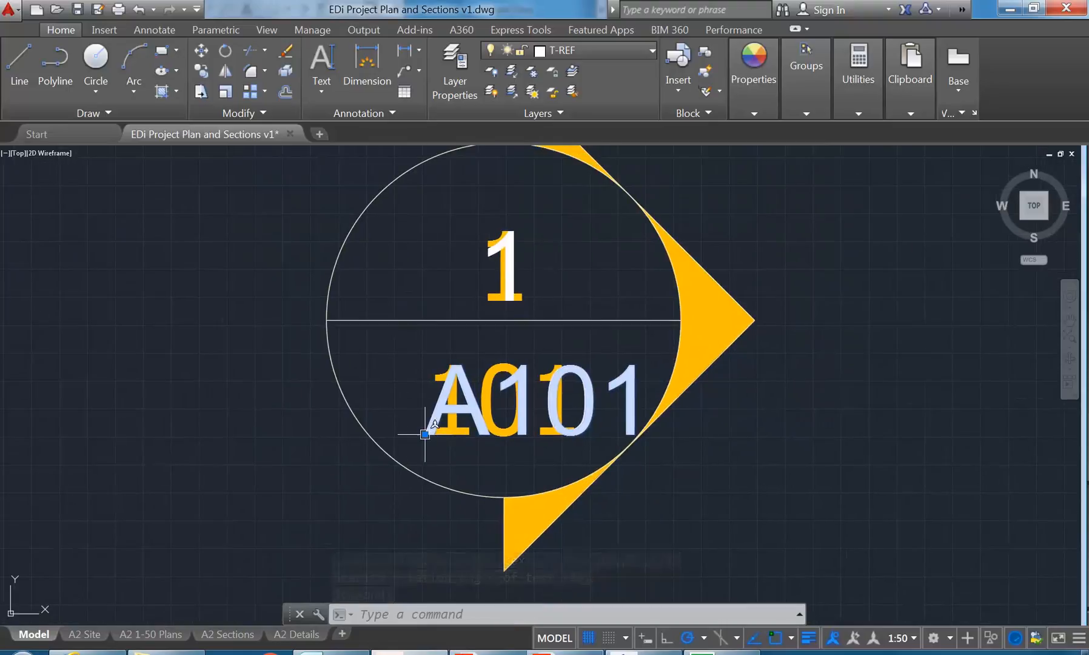
left_click(425, 434)
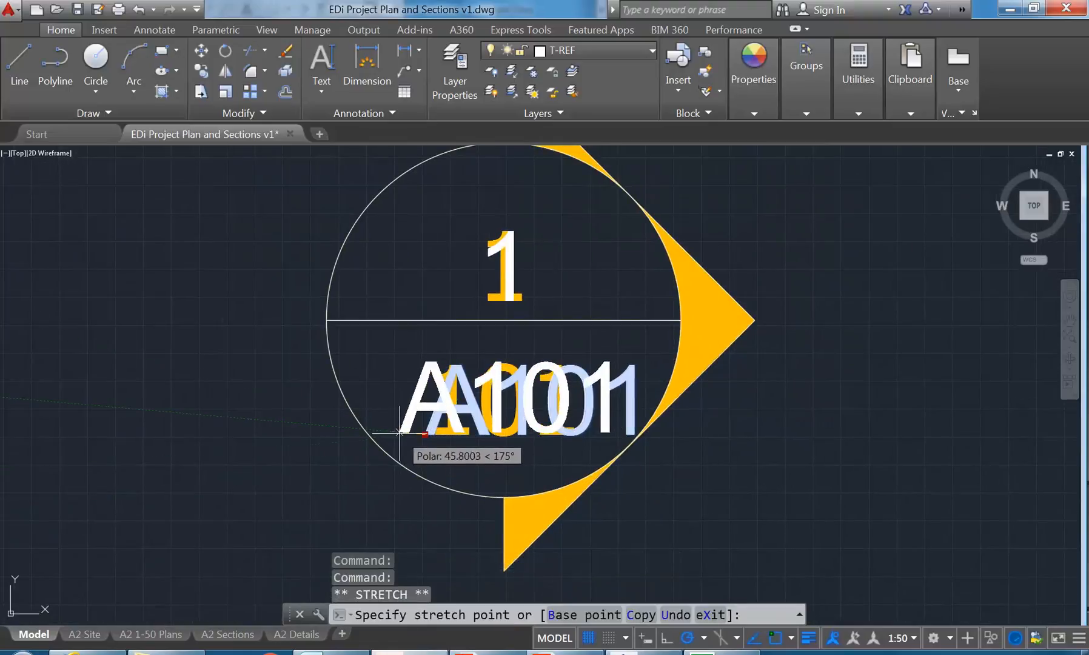
left_click(396, 434)
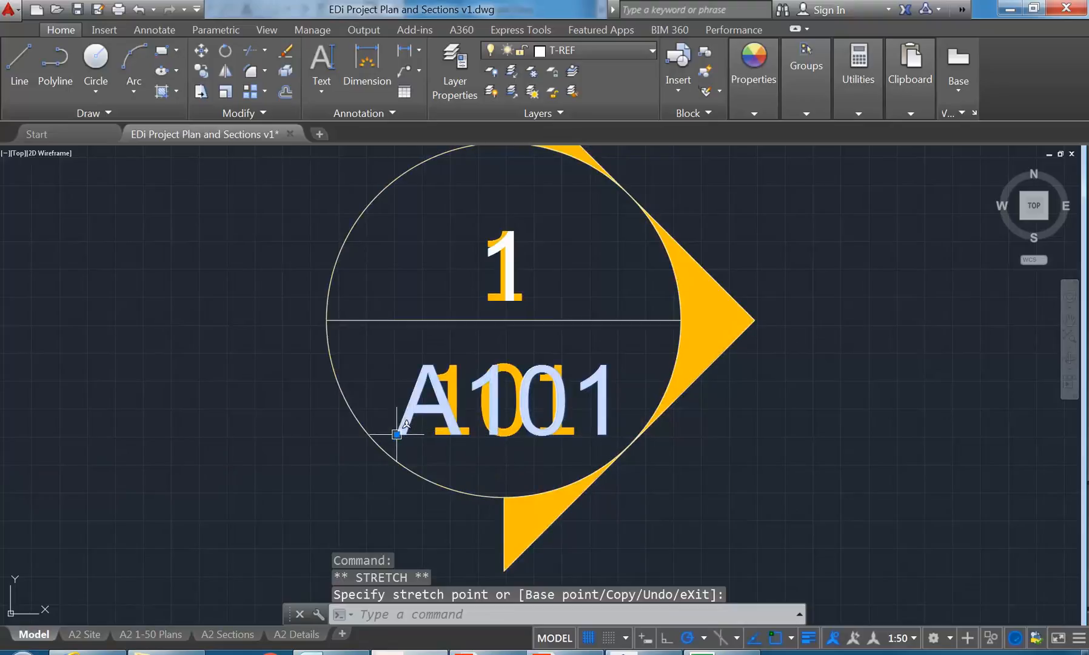
scroll(408, 433, "down", 4)
key("Escape")
key("Escape")
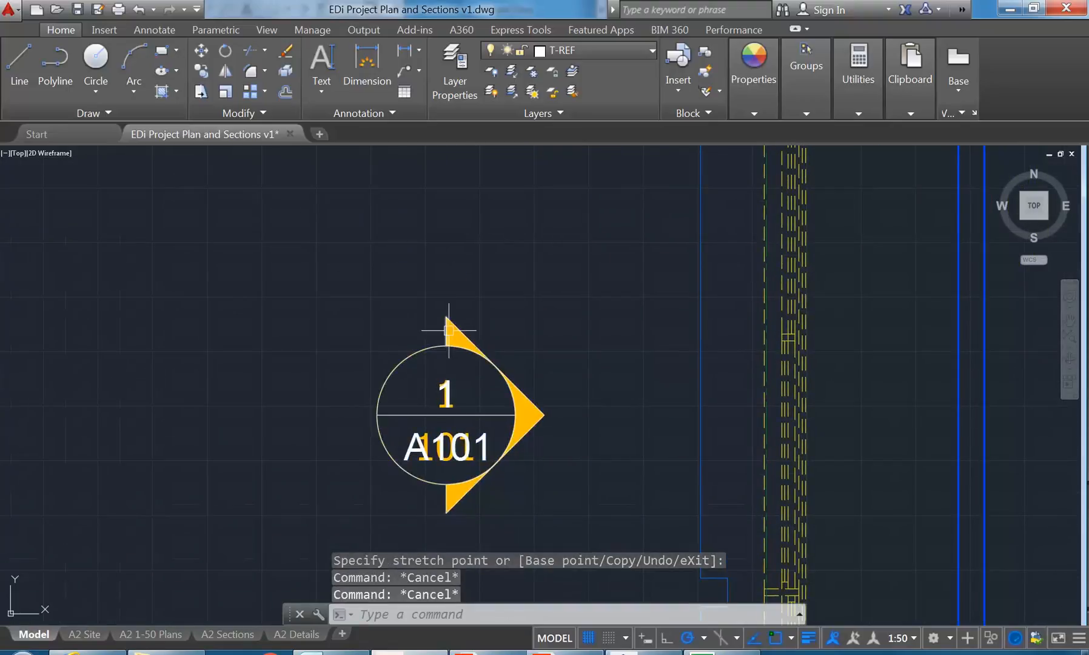
- Move the ready-made orange callout to empty space left of the traced symbol
scroll(442, 449, "up", 2)
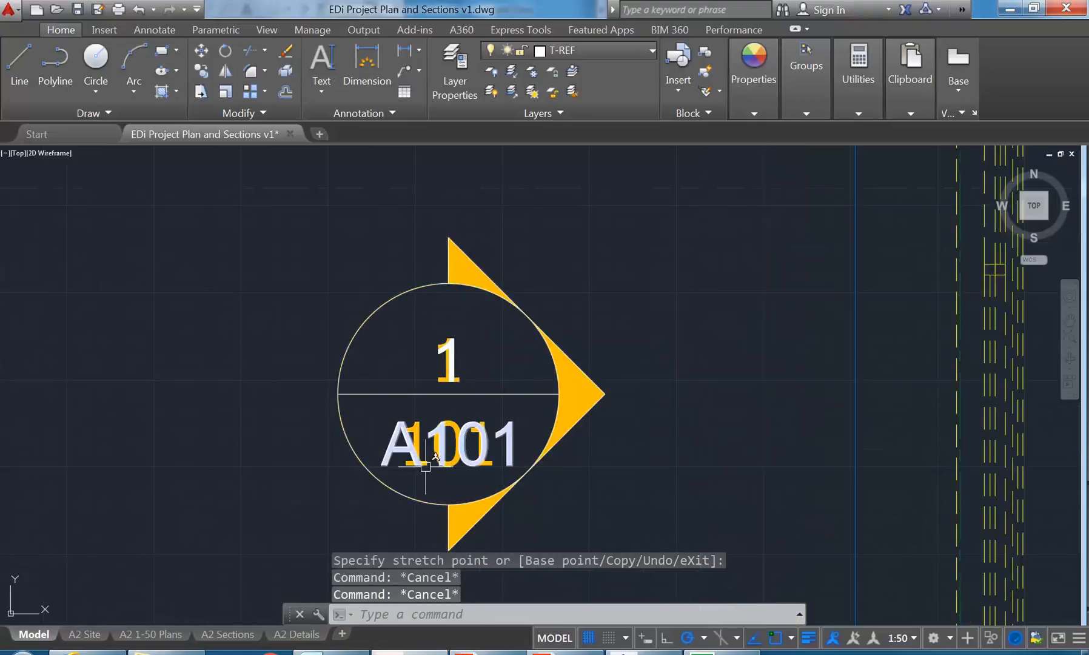
left_click(416, 432)
scroll(429, 433, "down", 1)
middle_click_drag(432, 434, 443, 433)
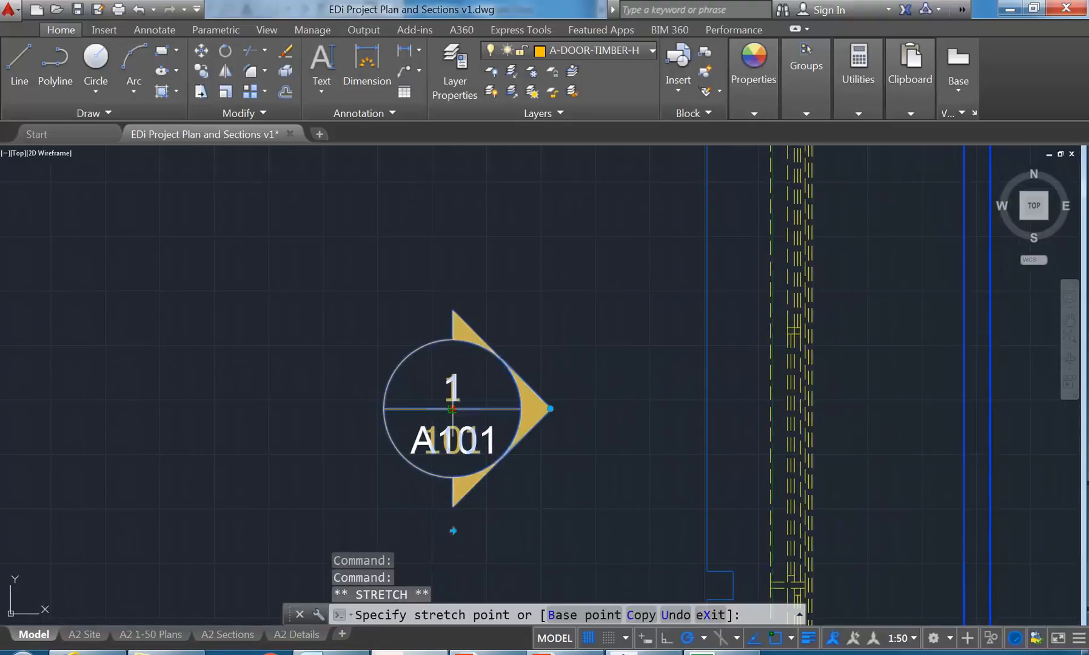
left_click(452, 408)
scroll(468, 369, "down", 2)
left_click(350, 350)
key("Escape")
key("Escape")
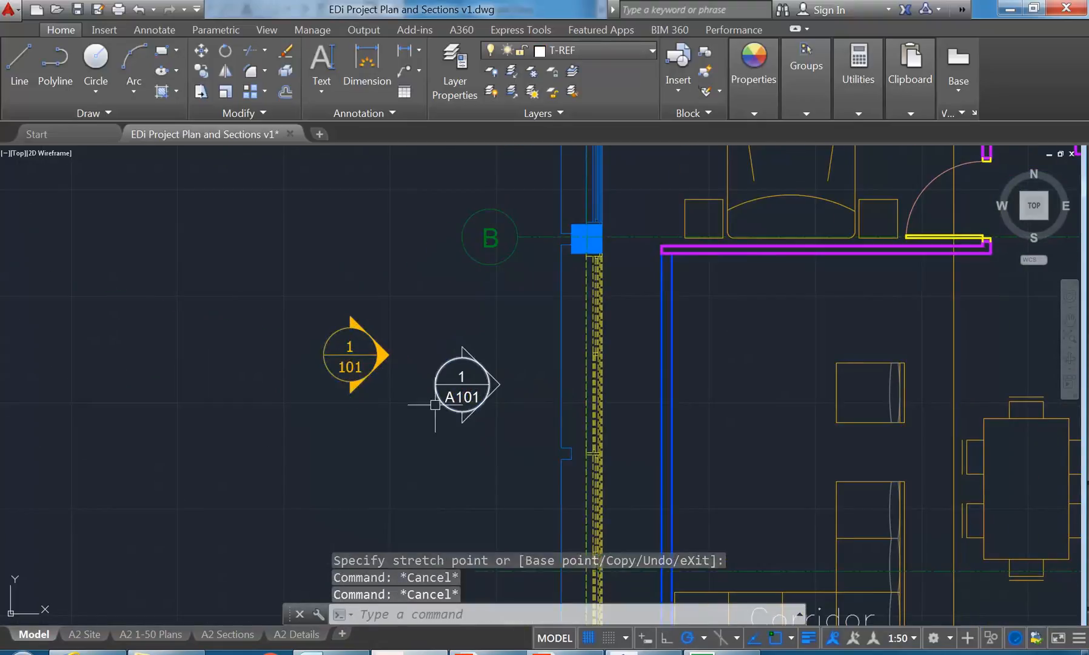
- Compare the traced symbol with the ready-made orange callout and erase the orange callout
scroll(476, 383, "up", 4)
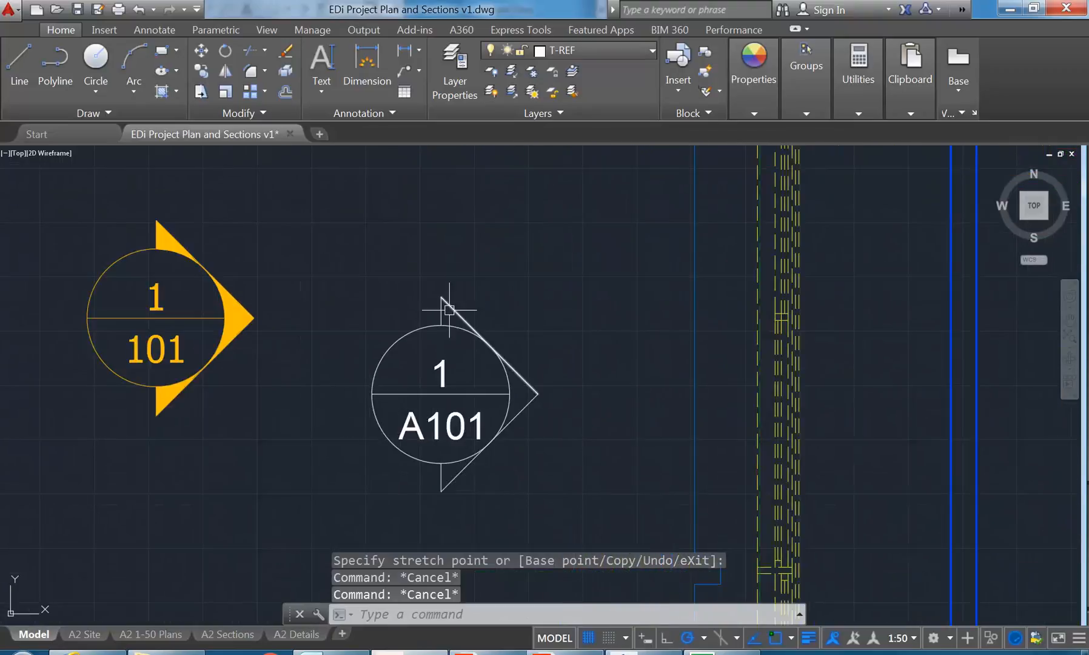
scroll(449, 324, "up", 2)
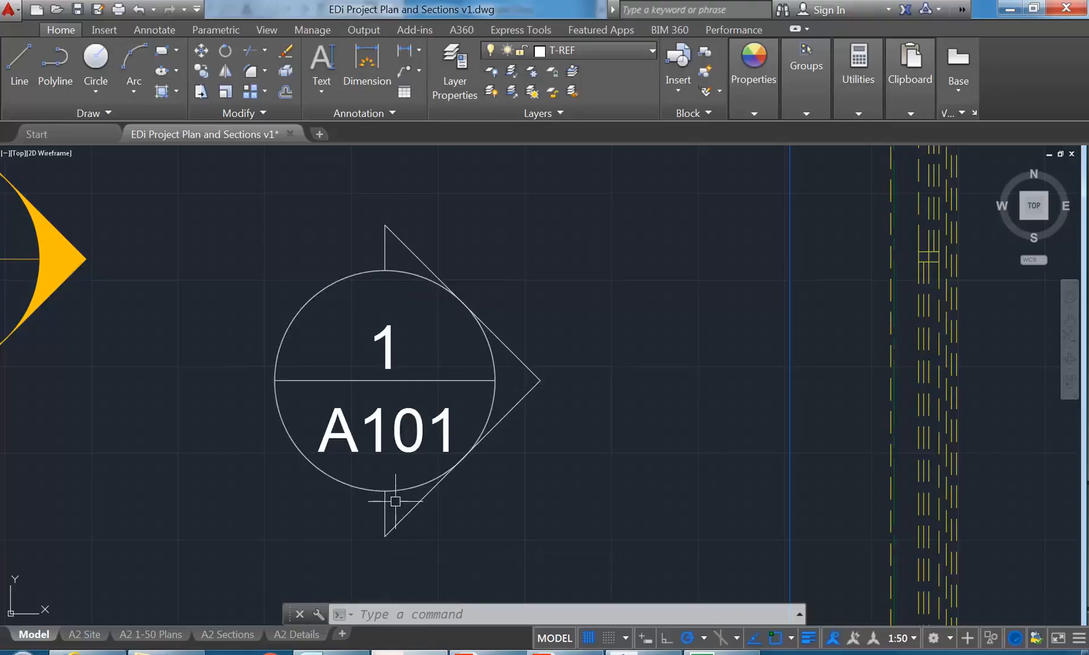
scroll(388, 364, "down", 2)
left_click(269, 238)
left_click(86, 439)
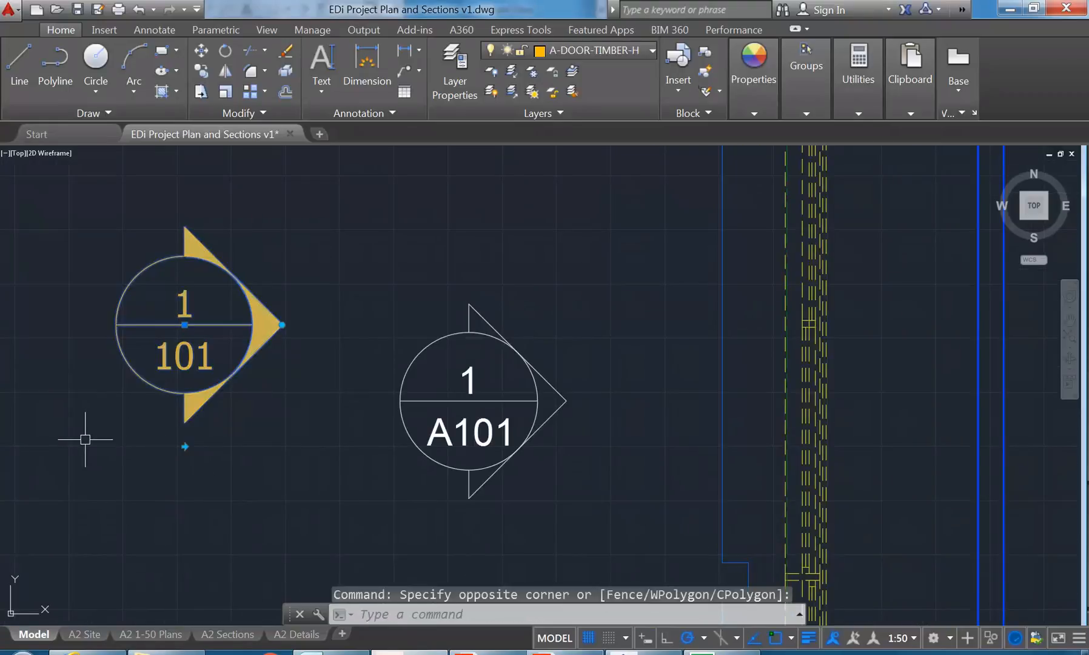
key("Delete")
- Copy the complete callout symbol, taking its lower point as base, onto the upper end of the vertical section line above the plan
middle_click_drag(86, 439, 2, 405)
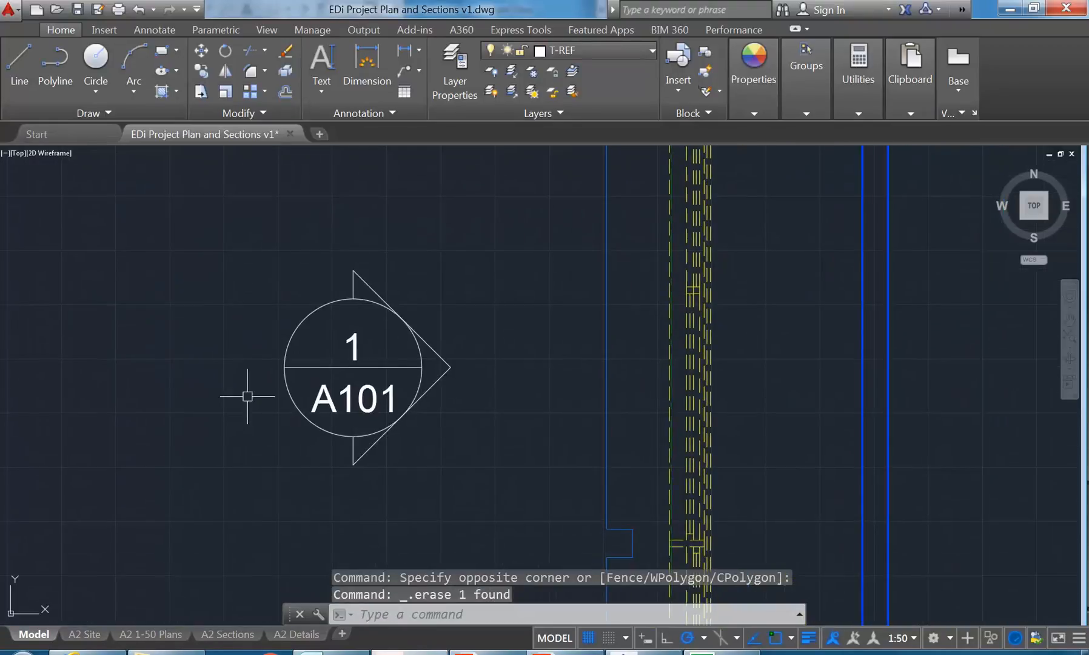
scroll(386, 400, "down", 3)
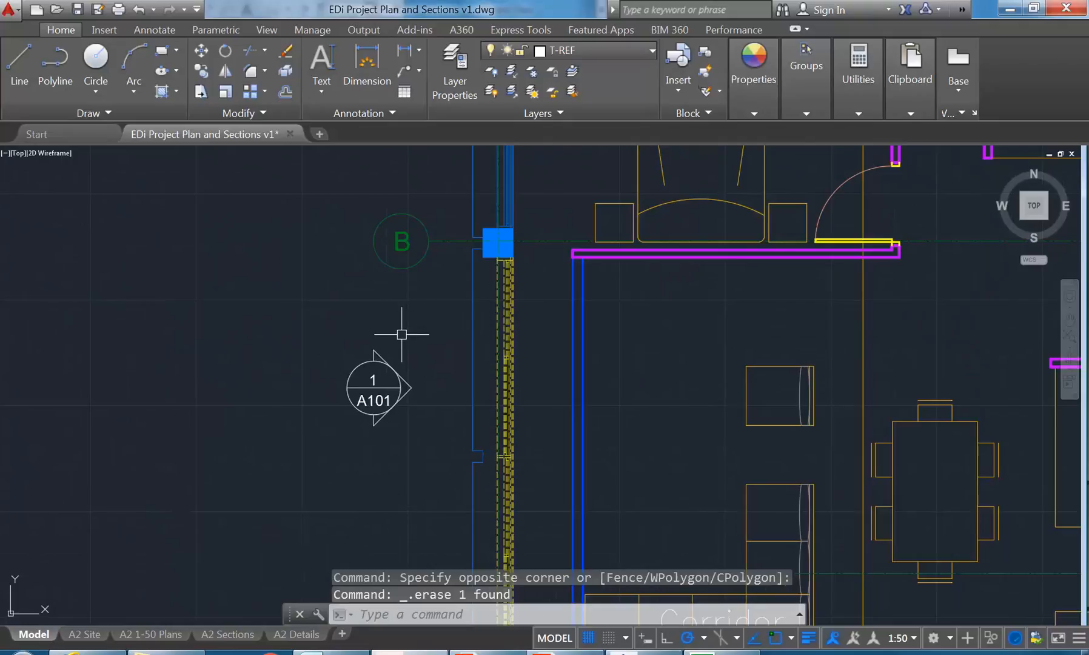
scroll(336, 402, "up", 2)
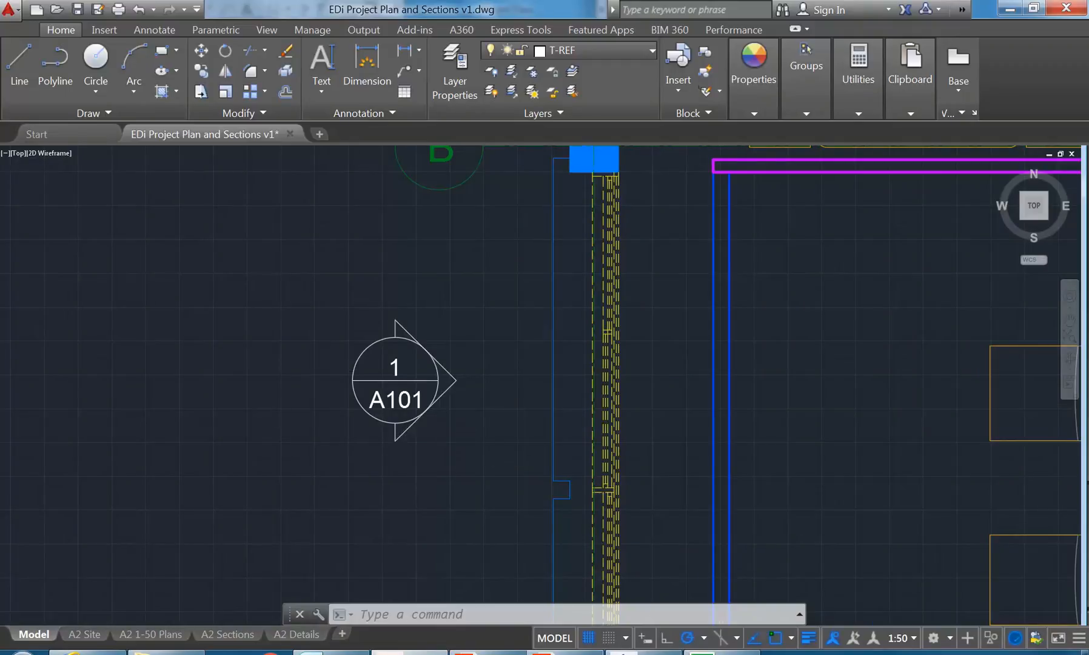
scroll(442, 417, "up", 2)
left_click(221, 203)
left_click(551, 555)
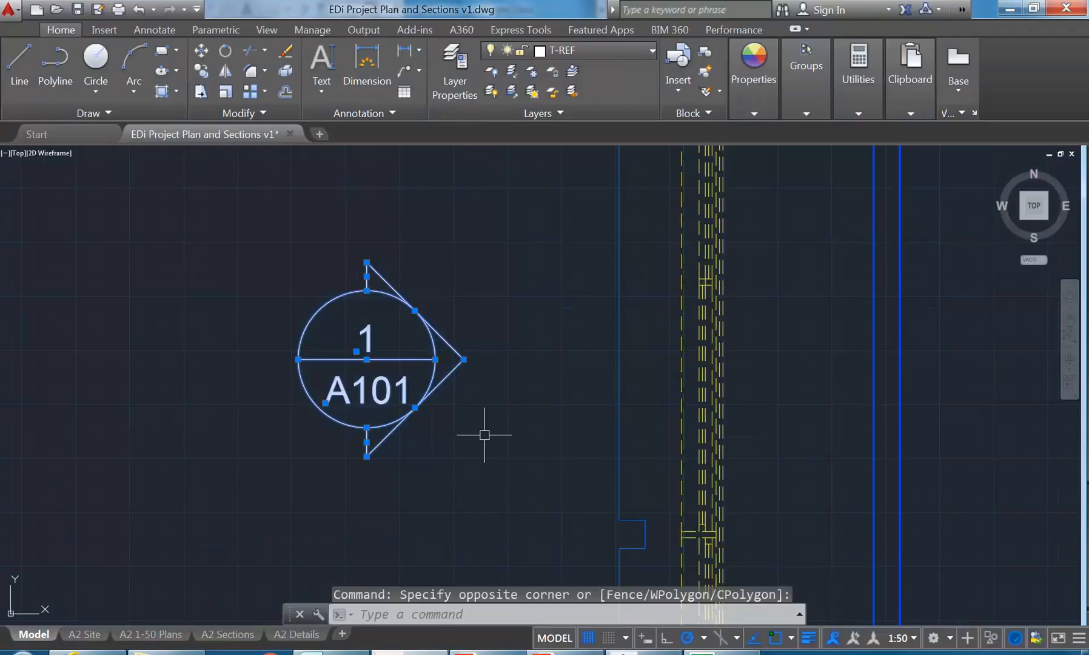
scroll(312, 306, "down", 3)
mouse_move(312, 306)
middle_mouse_down()
mouse_move(391, 402)
mouse_move(345, 408)
middle_mouse_up()
scroll(391, 403, "down", 2)
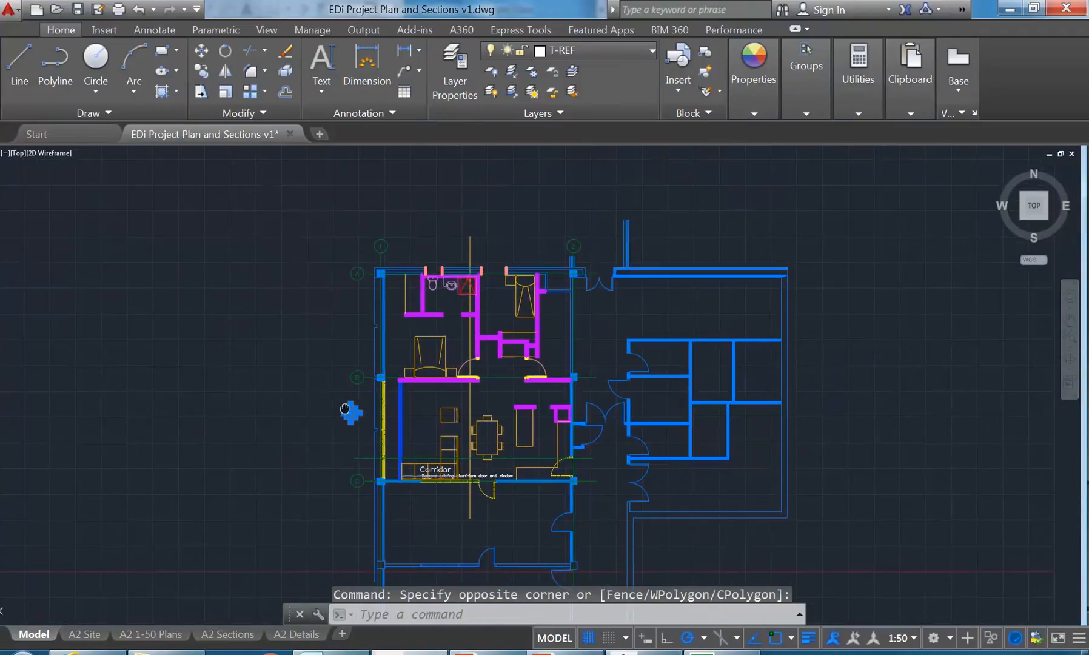
left_click(201, 71)
scroll(335, 376, "up", 4)
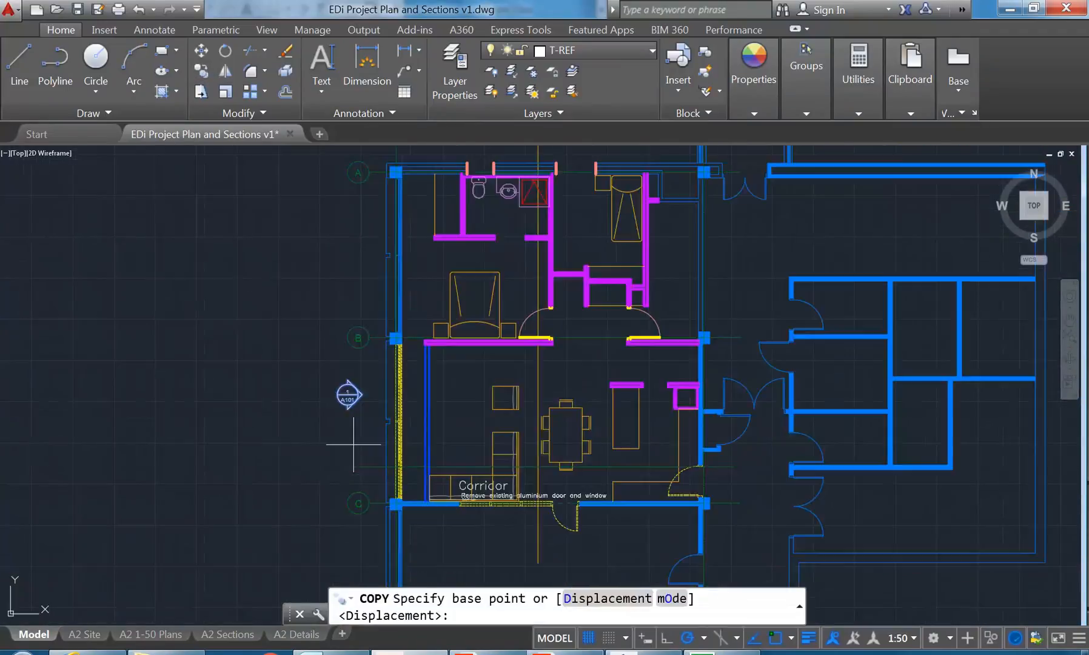
left_click(340, 366)
scroll(339, 365, "down", 5)
scroll(438, 311, "up", 5)
left_click(453, 328)
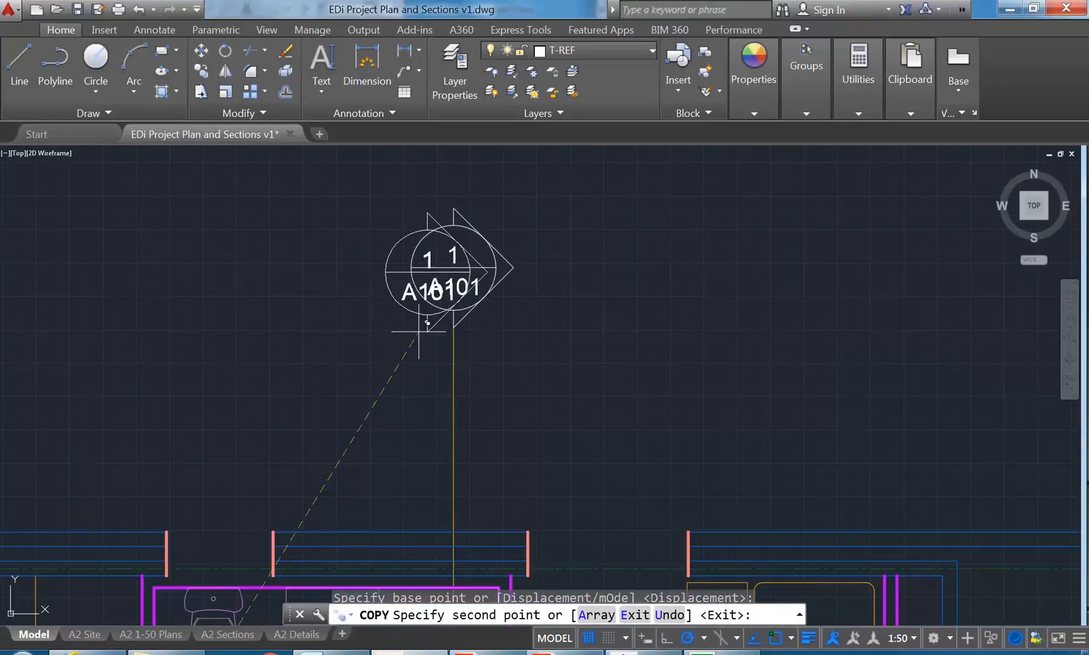
scroll(334, 327, "down", 5)
right_click(243, 356)
left_click(277, 369)
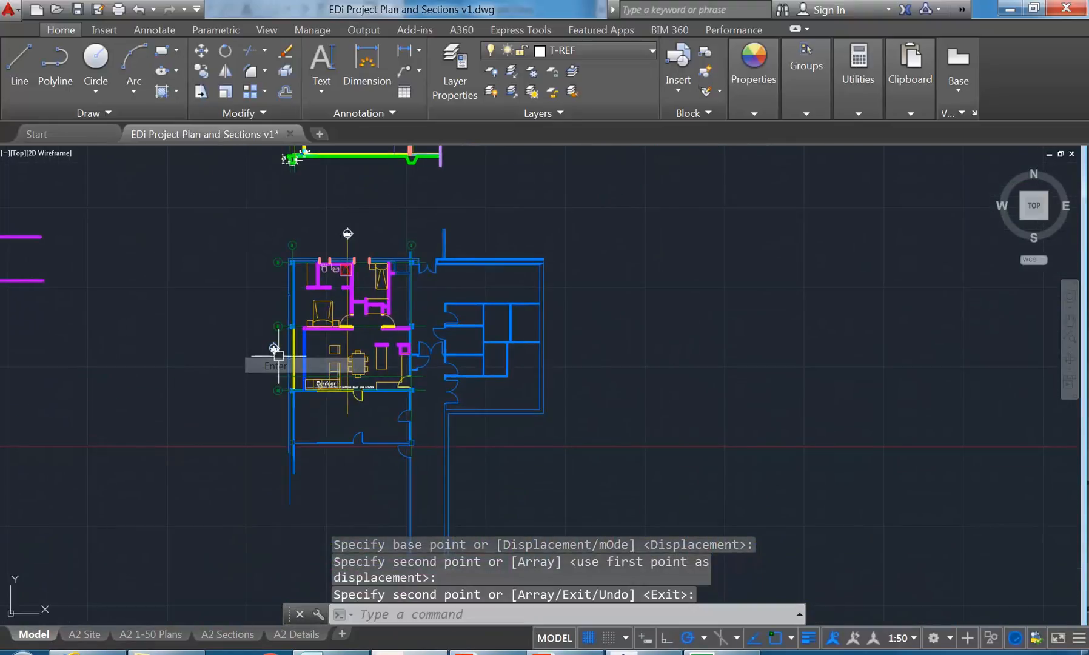
- Copy the callout beside the plan's left wall by its upper point onto the lower end of the vertical section line
scroll(261, 338, "up", 4)
left_click(253, 330)
left_click(340, 423)
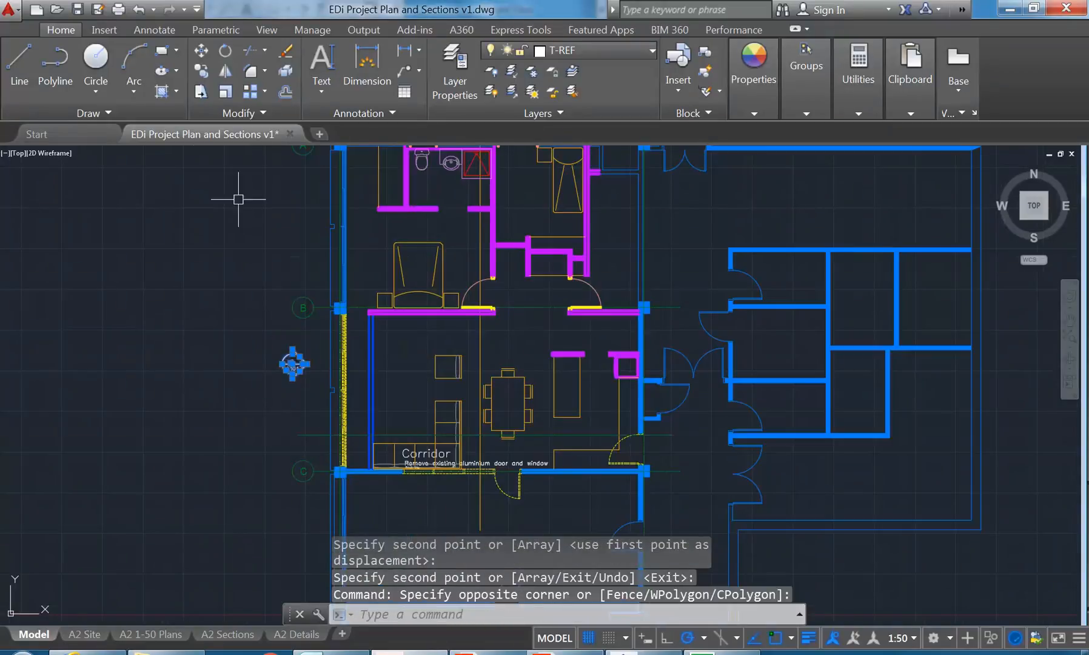
left_click(208, 79)
scroll(295, 274, "up", 4)
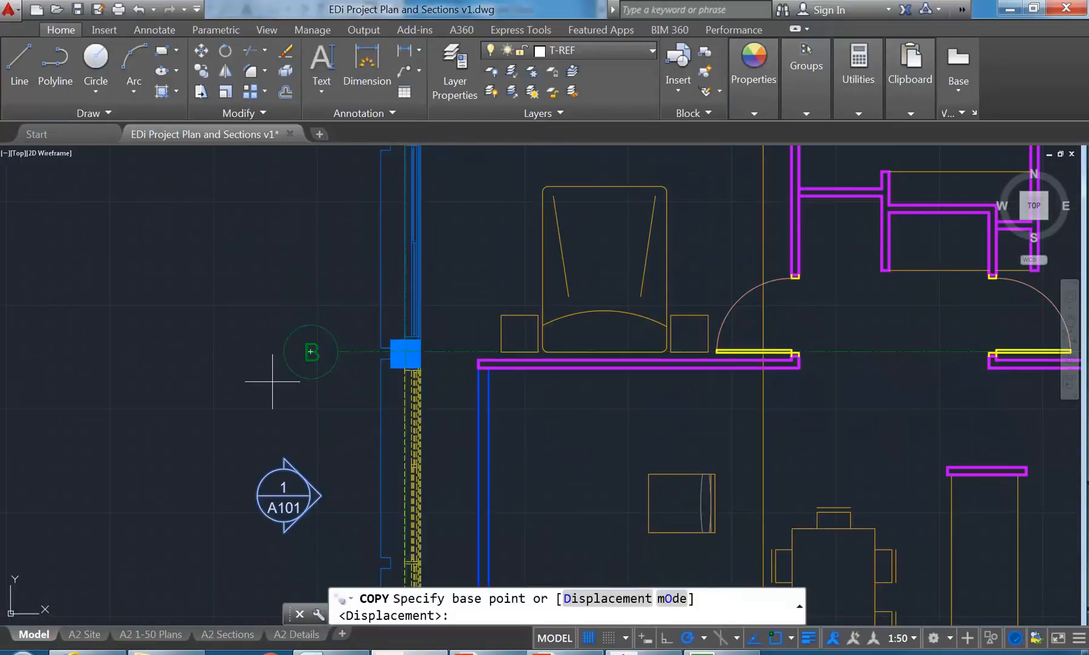
left_click(284, 458)
scroll(243, 437, "down", 3)
scroll(237, 449, "up", 5)
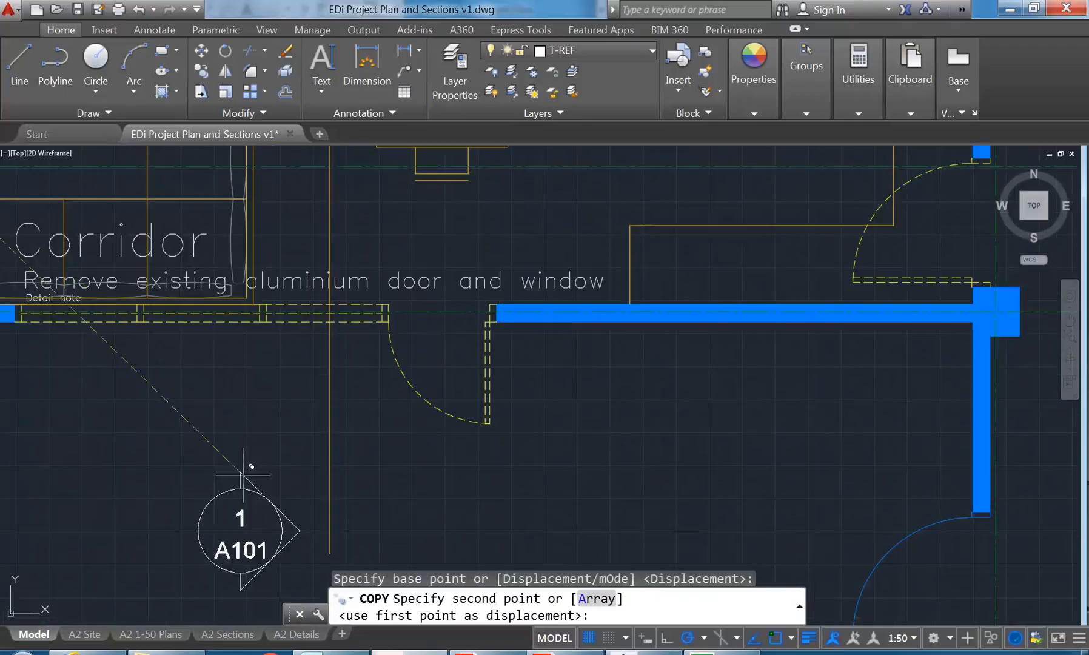
scroll(285, 453, "down", 3)
scroll(225, 395, "up", 3)
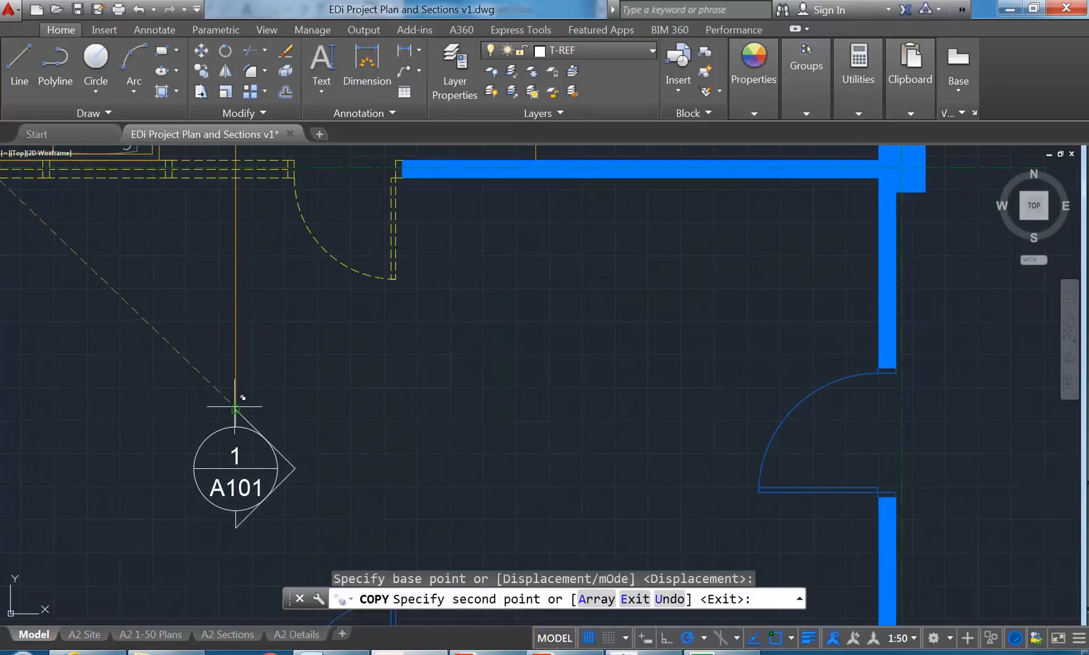
left_click(235, 410)
key("Escape")
type("S")
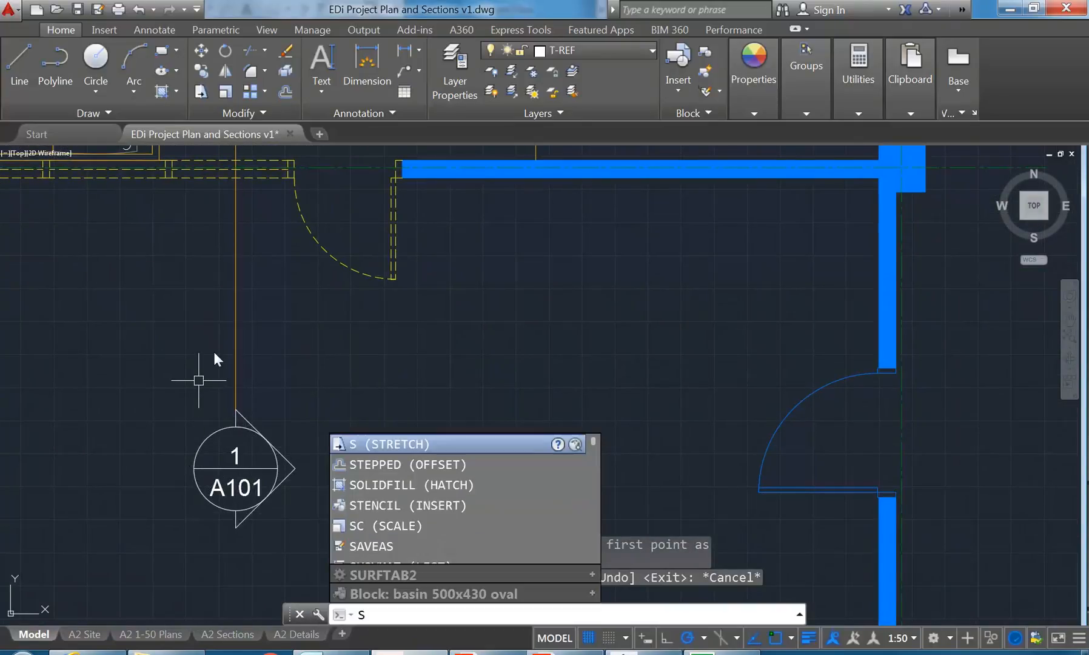
key("Escape")
key("Escape")
- Move the vertical section line onto layer T-REF and clear the selection
middle_click_drag(233, 324, 275, 324)
left_click(278, 318)
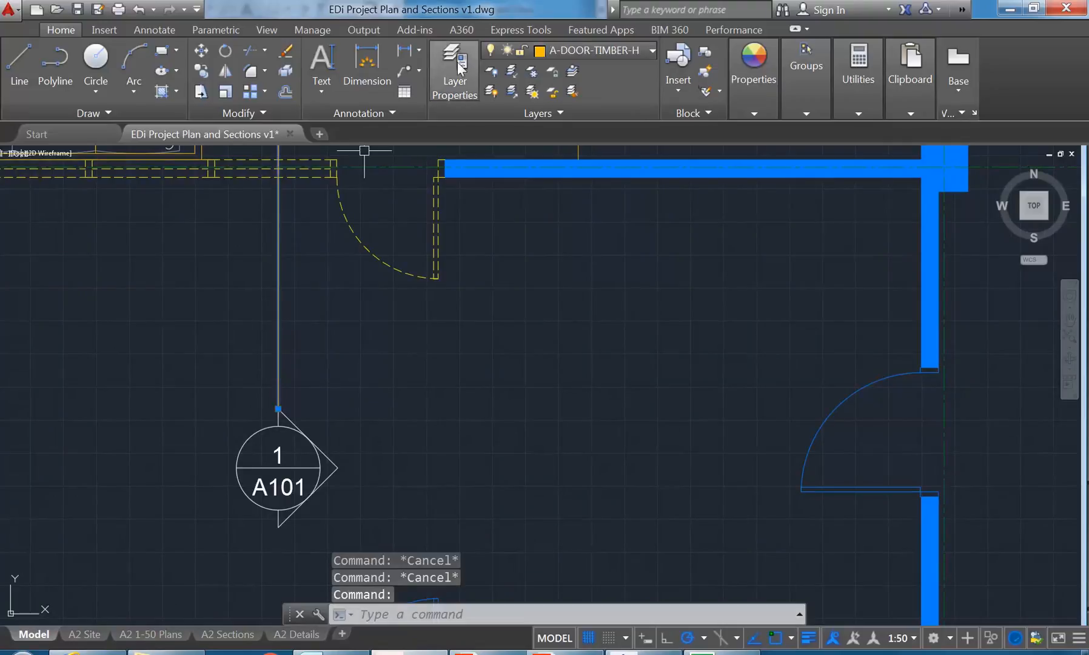
left_click(573, 46)
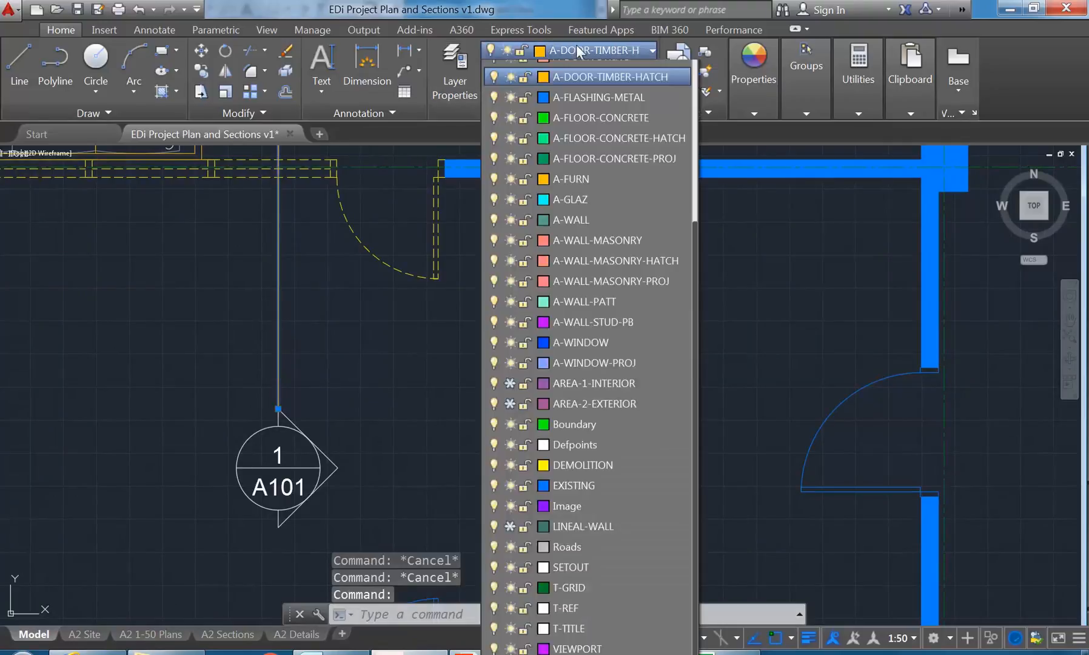
left_click(696, 229)
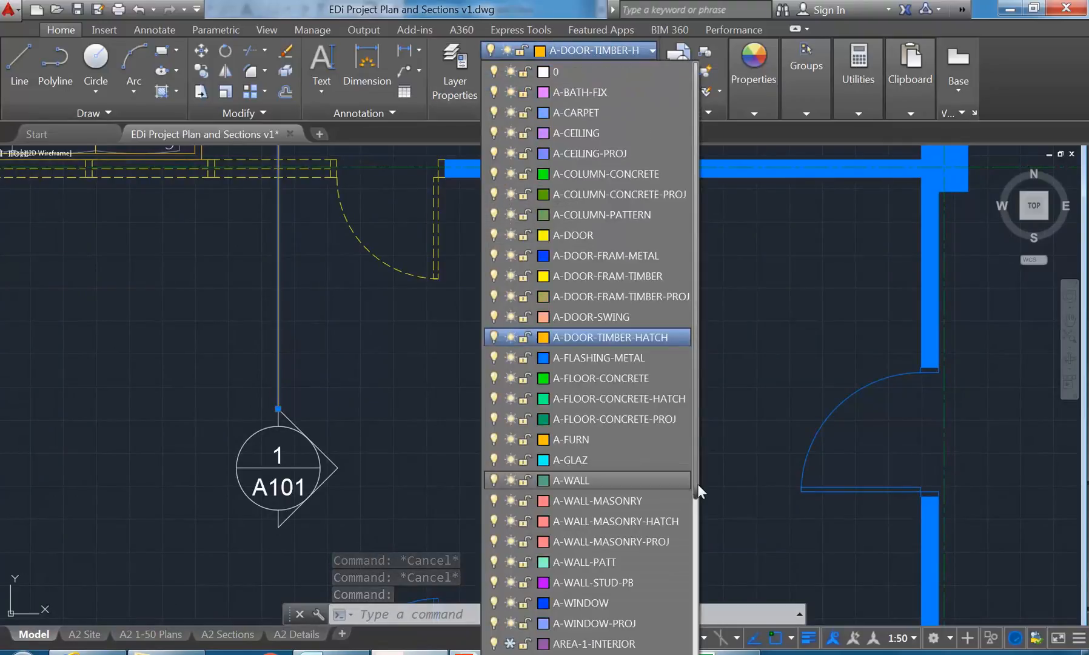
key("Escape")
left_click(603, 49)
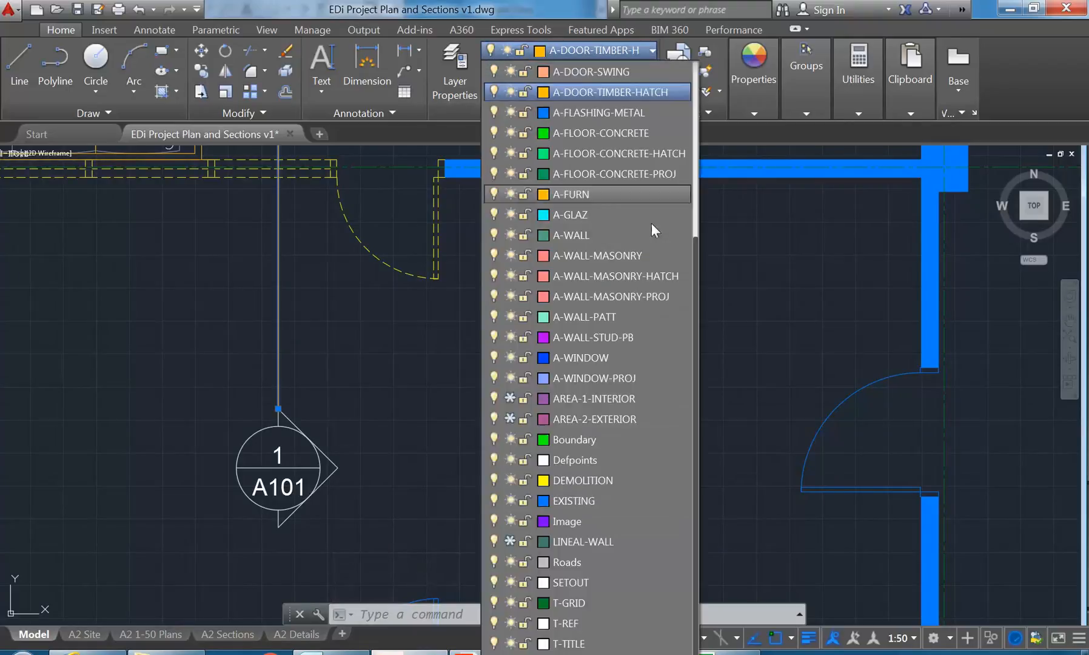
left_click(568, 624)
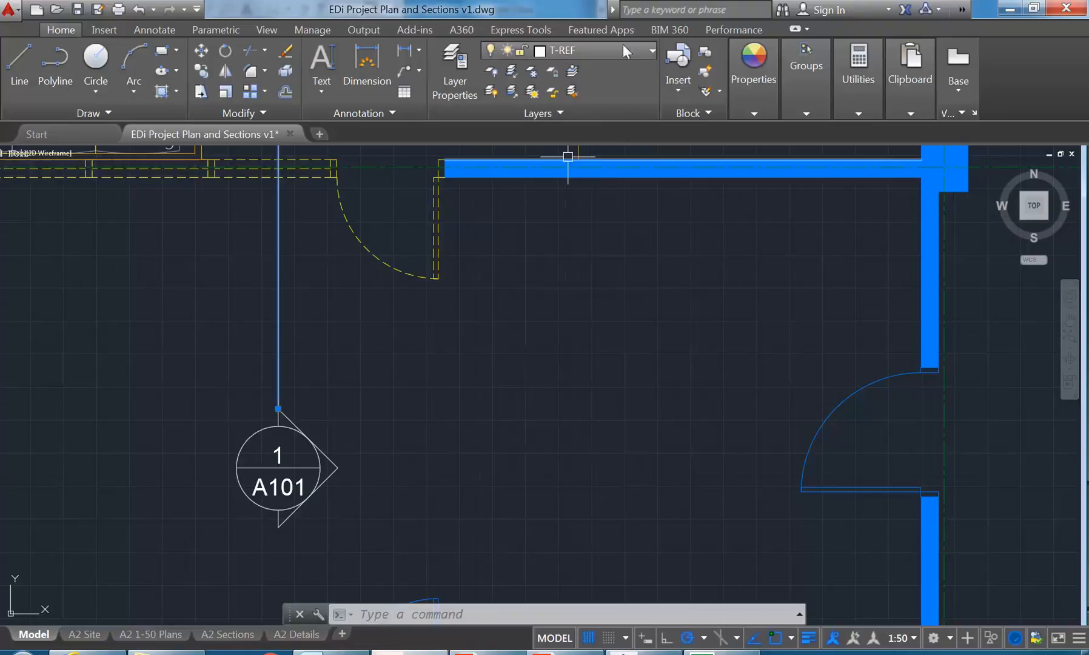
left_click(608, 51)
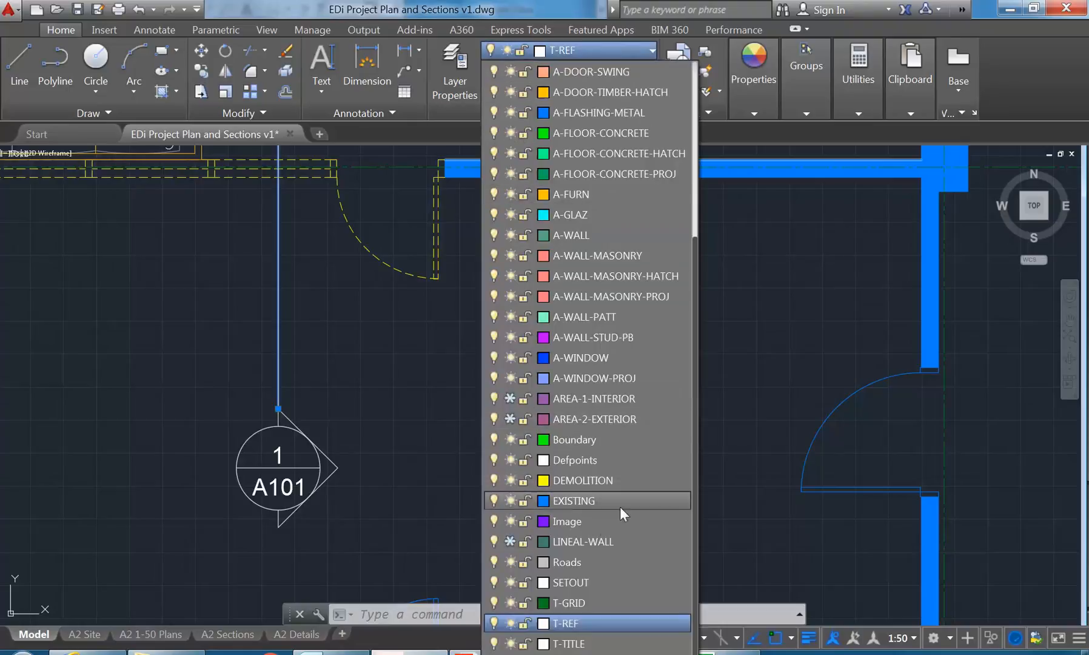
scroll(646, 273, "up", 4)
scroll(645, 270, "down", 4)
left_click(615, 52)
key("Escape")
key("Escape")
middle_click_drag(271, 363, 428, 405)
scroll(300, 406, "down", 1)
type("S")
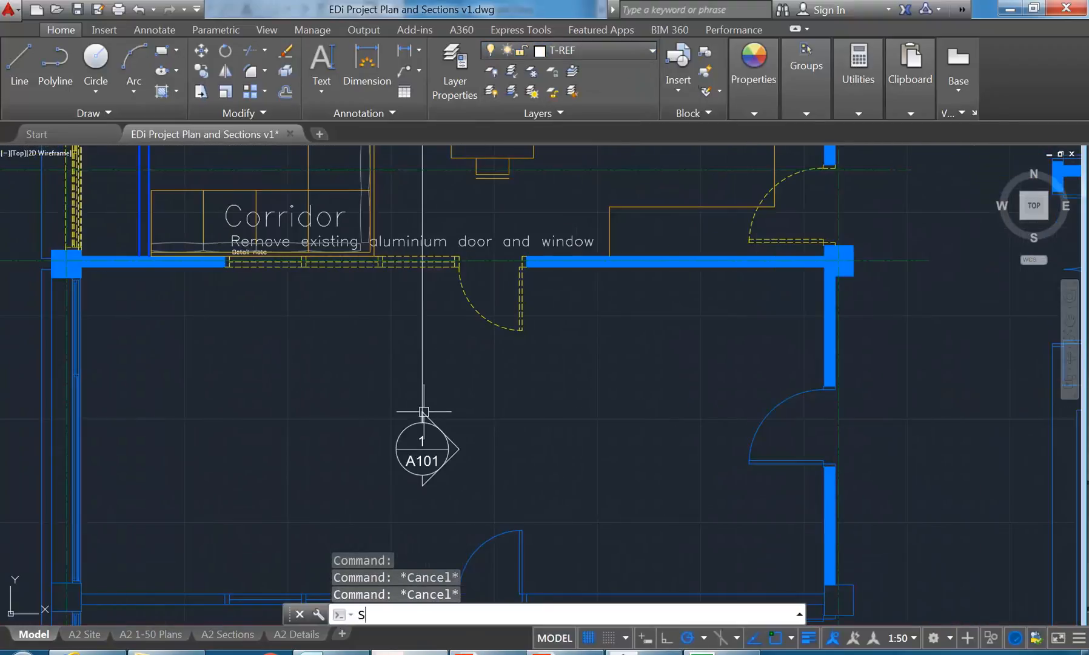
key("Return")
middle_click_drag(377, 370, 350, 294)
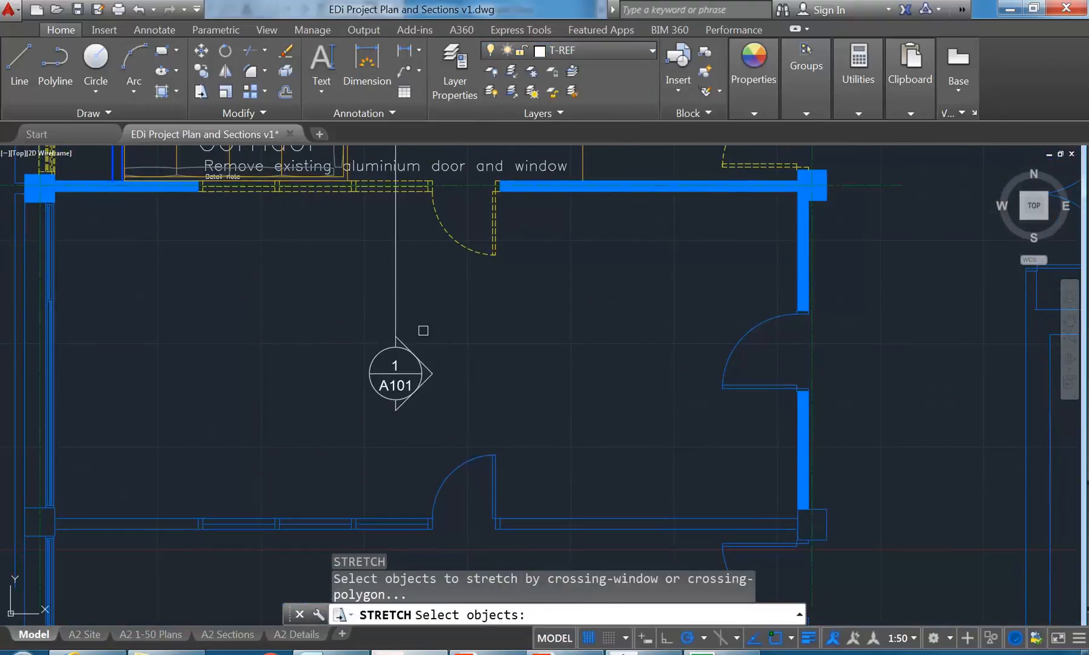
key("Escape")
key("Escape")
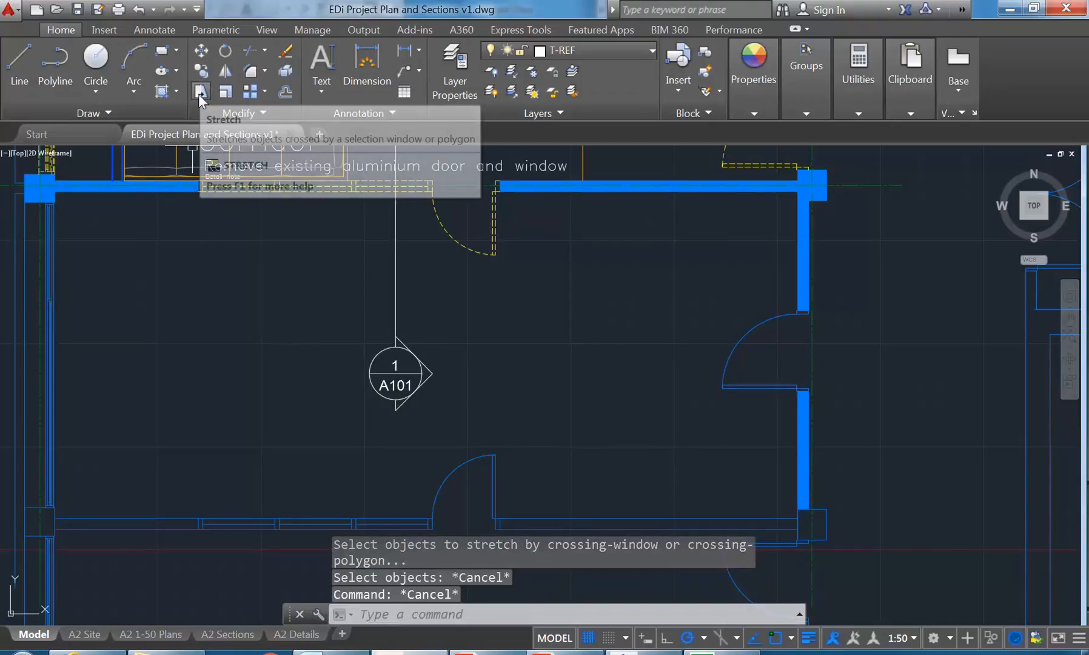
- Stretch the lower callout together with the section line's end straight up with Ortho on, bringing it closer to the wall on grid C
left_click(200, 92)
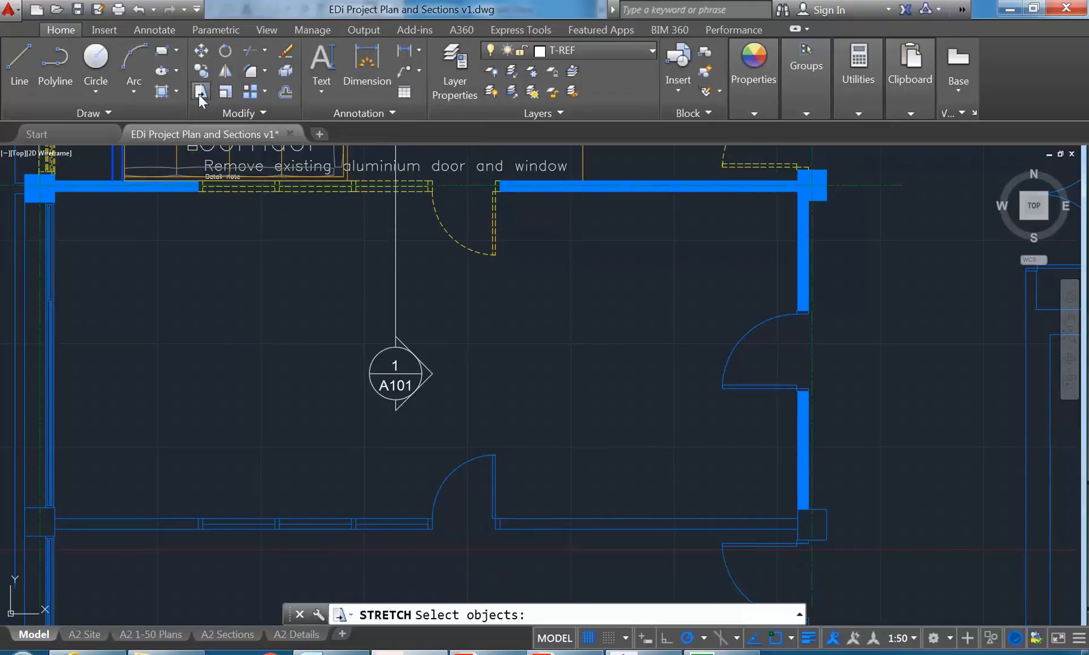
left_click(464, 302)
left_click(308, 448)
key("Return")
left_click(309, 450)
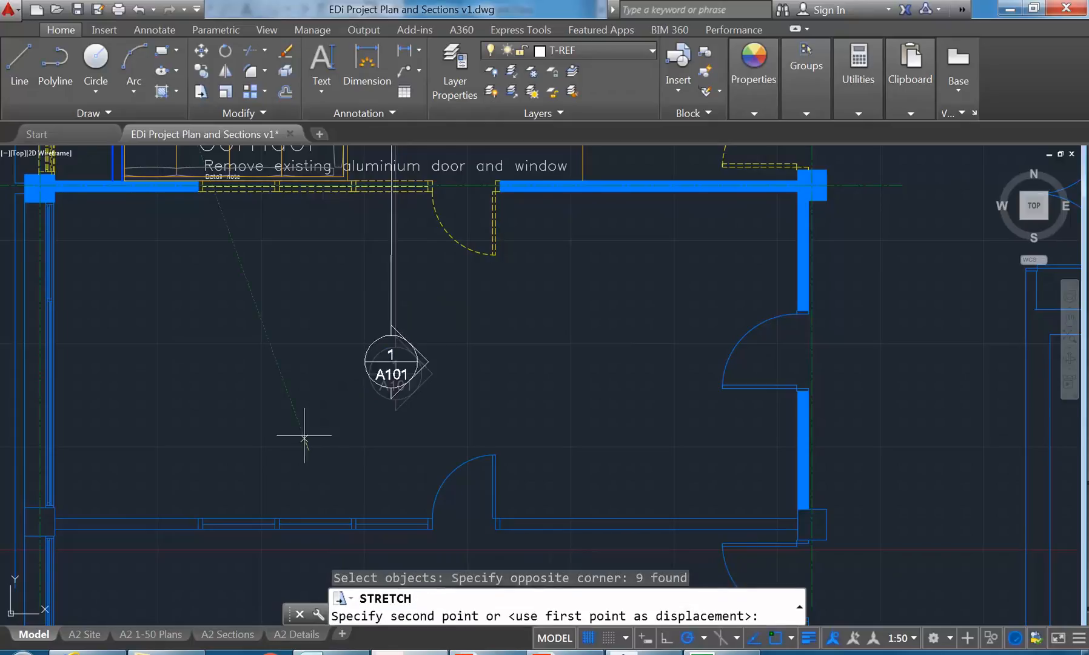
left_click(666, 639)
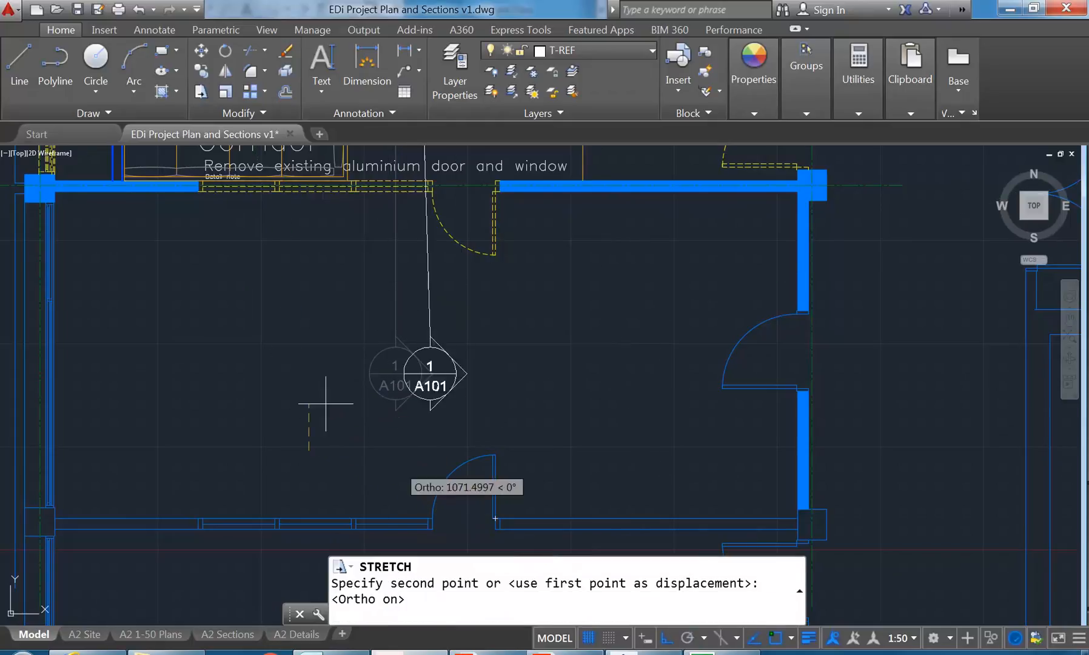
left_click(292, 348)
- Stretch the upper callout together with the section line's end downward, bringing it closer to the wall on grid A
scroll(292, 348, "down", 4)
middle_click_drag(295, 355, 343, 540)
scroll(344, 539, "down", 3)
scroll(336, 284, "up", 5)
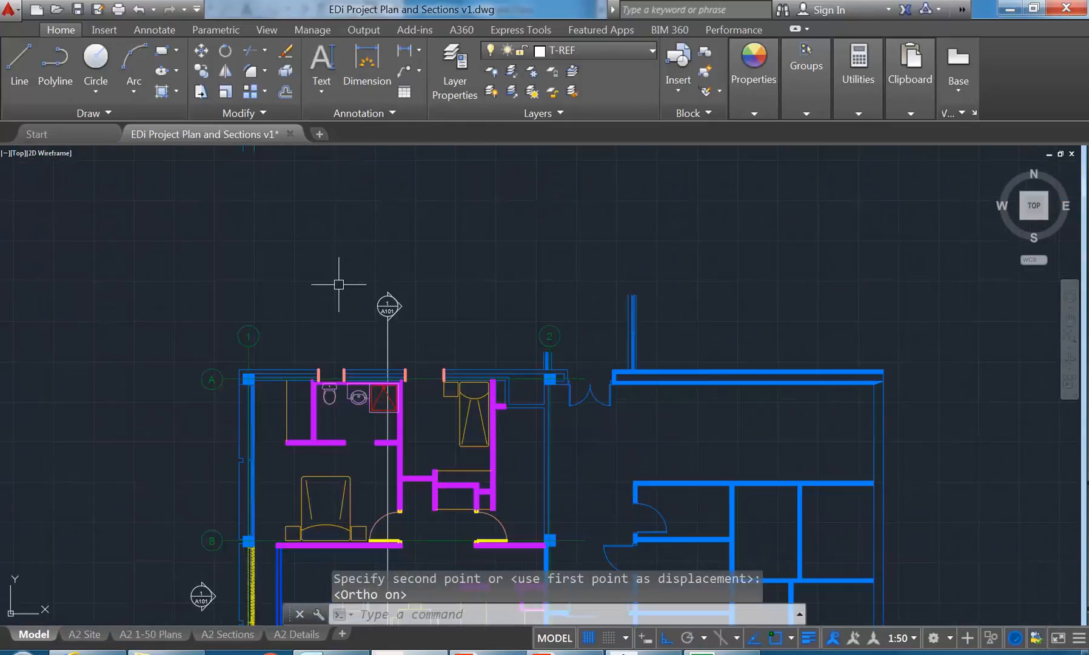
left_click(226, 91)
left_click(334, 377)
left_click(270, 233)
left_click(258, 325)
scroll(332, 320, "down", 4)
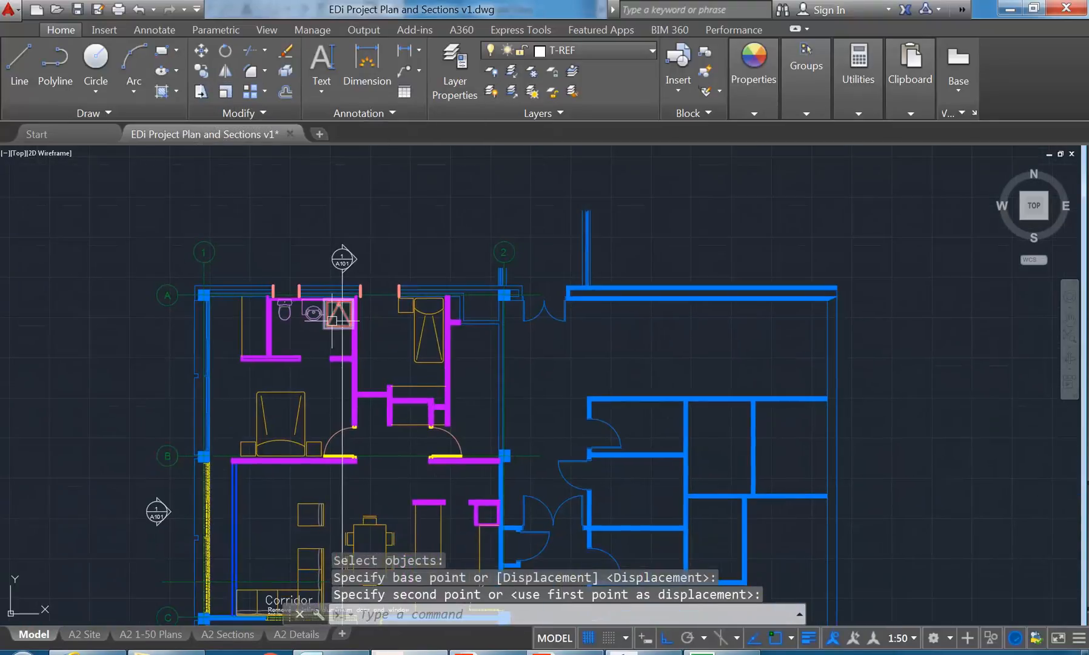
- Move the callout left of the plan straight down by its upper point to just above the horizontal green line between grids B and C
scroll(323, 331, "down", 4)
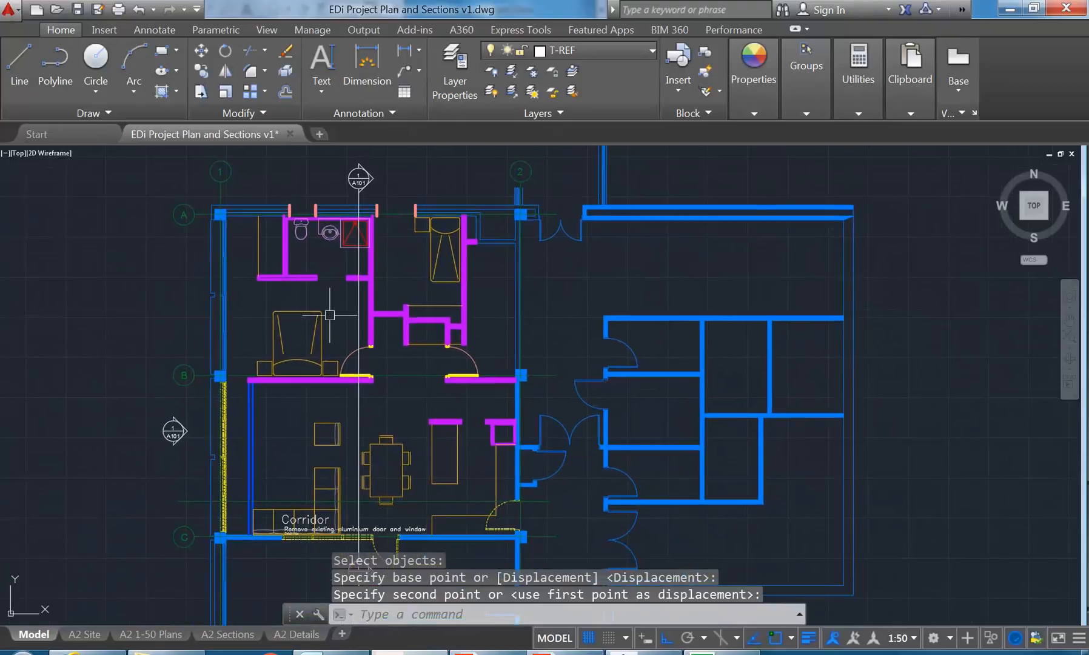
scroll(324, 354, "up", 1)
scroll(219, 400, "up", 2)
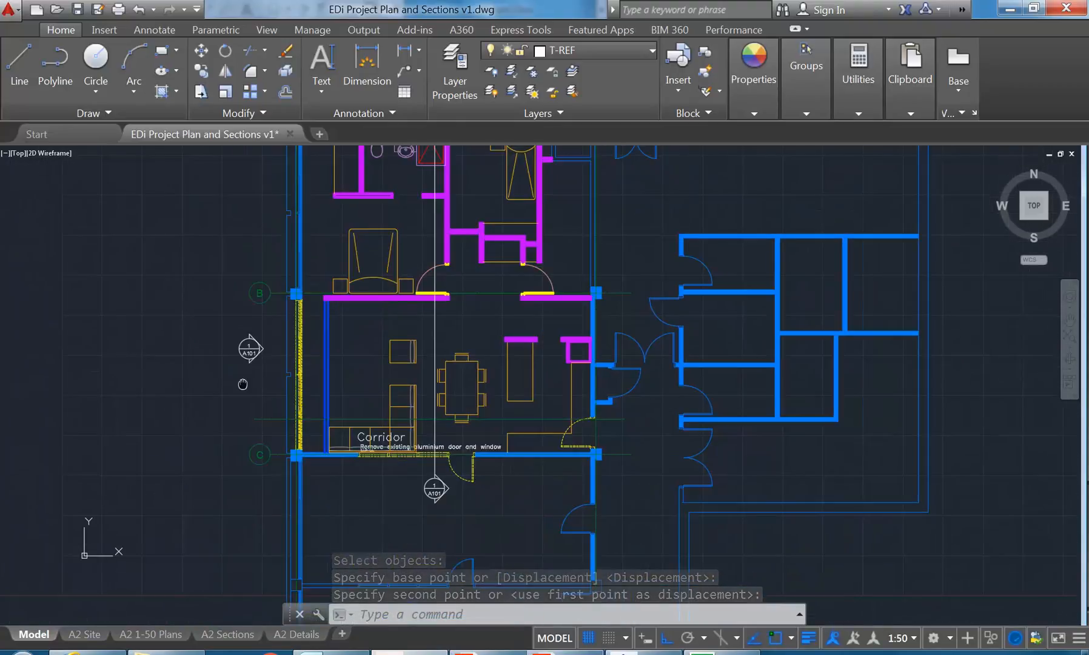
scroll(251, 423, "up", 4)
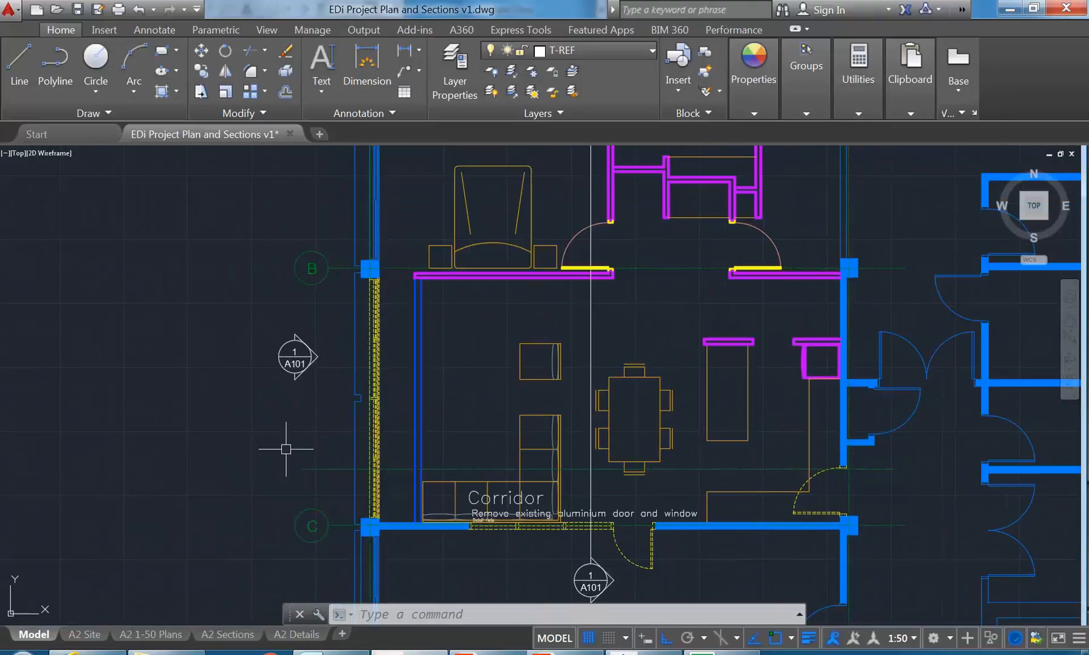
left_click(218, 233)
left_click(375, 389)
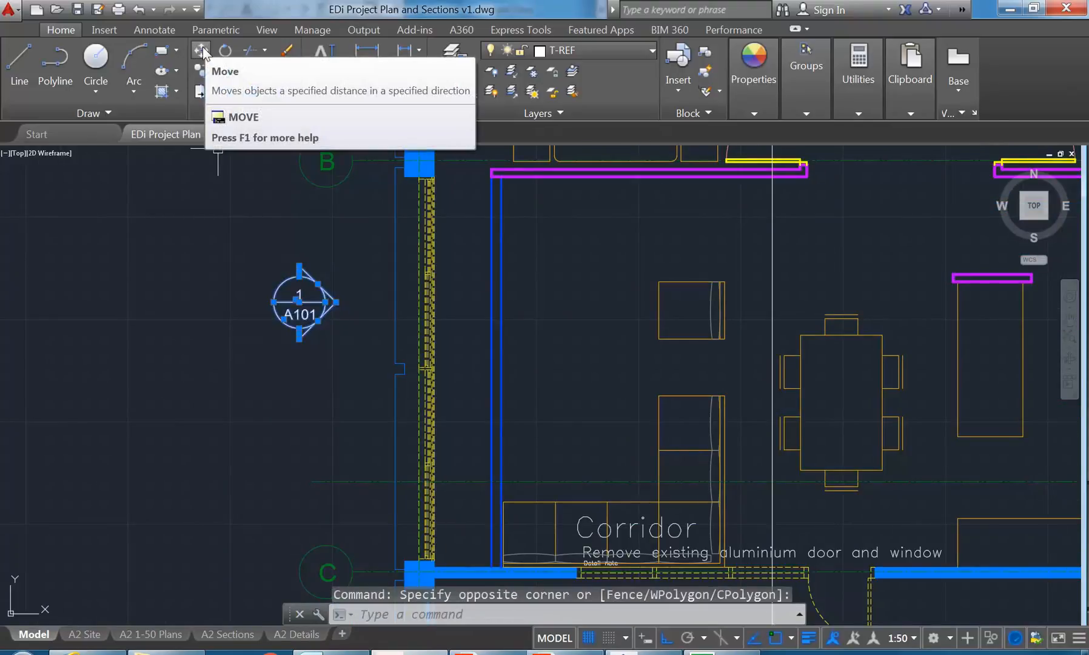
left_click(203, 50)
middle_click_drag(248, 429, 277, 440)
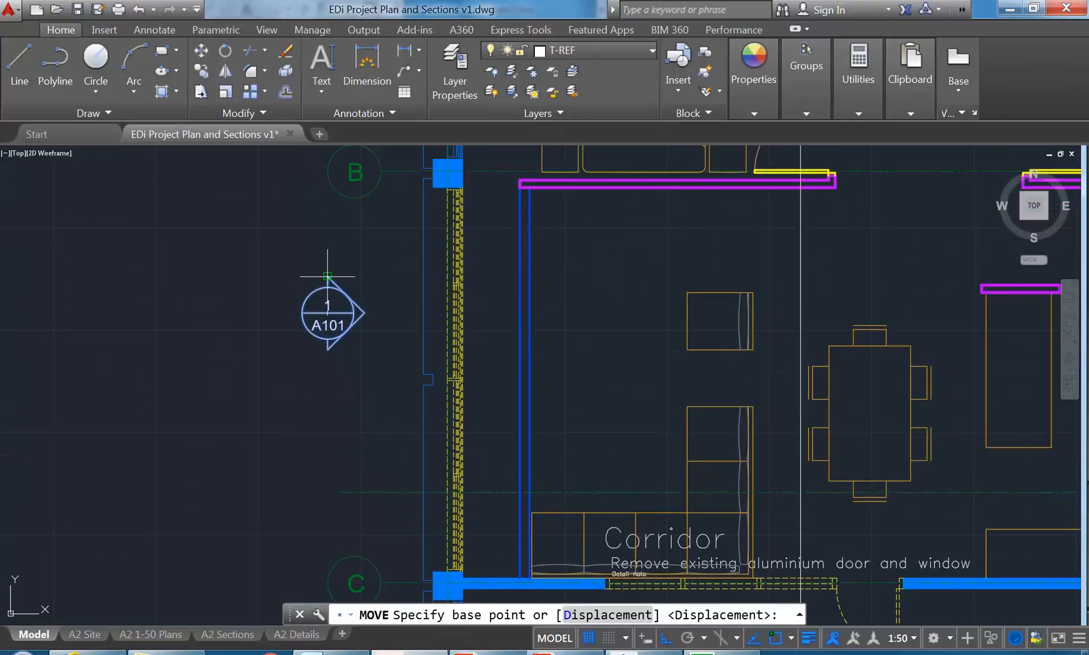
left_click(327, 276)
middle_click_drag(319, 495, 295, 424)
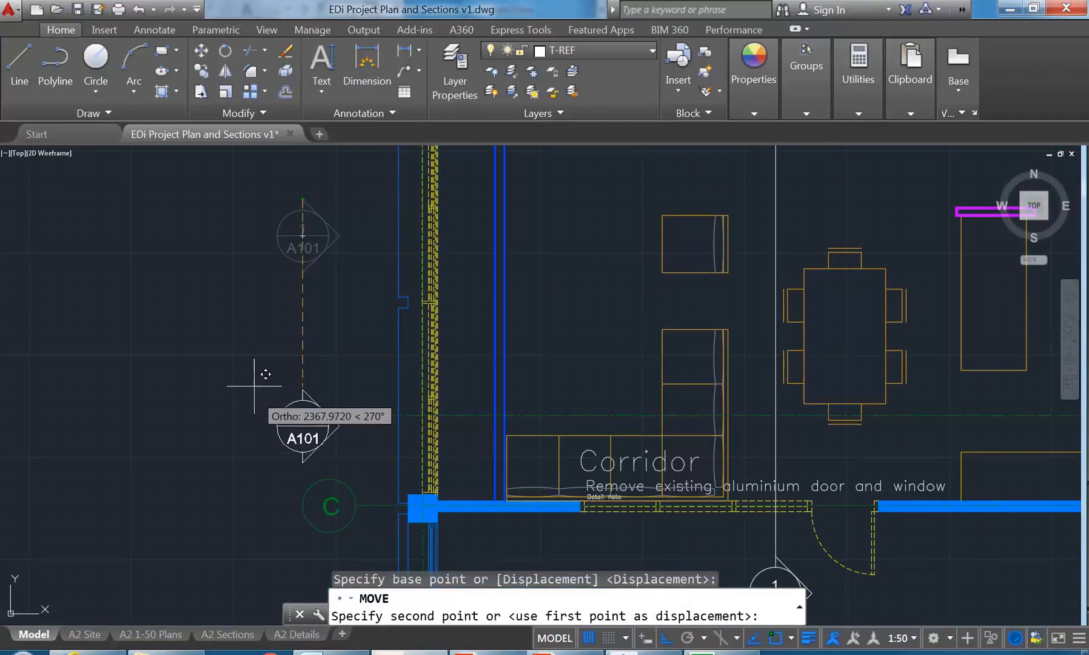
left_click(268, 319)
scroll(267, 413, "up", 4)
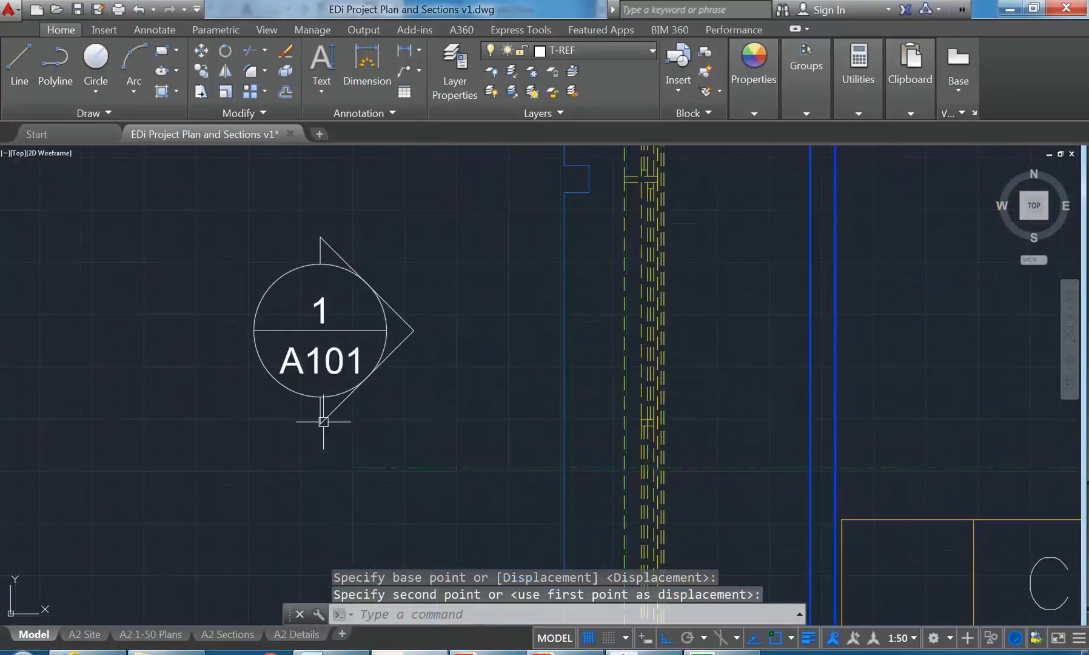
middle_click_drag(272, 429, 305, 494)
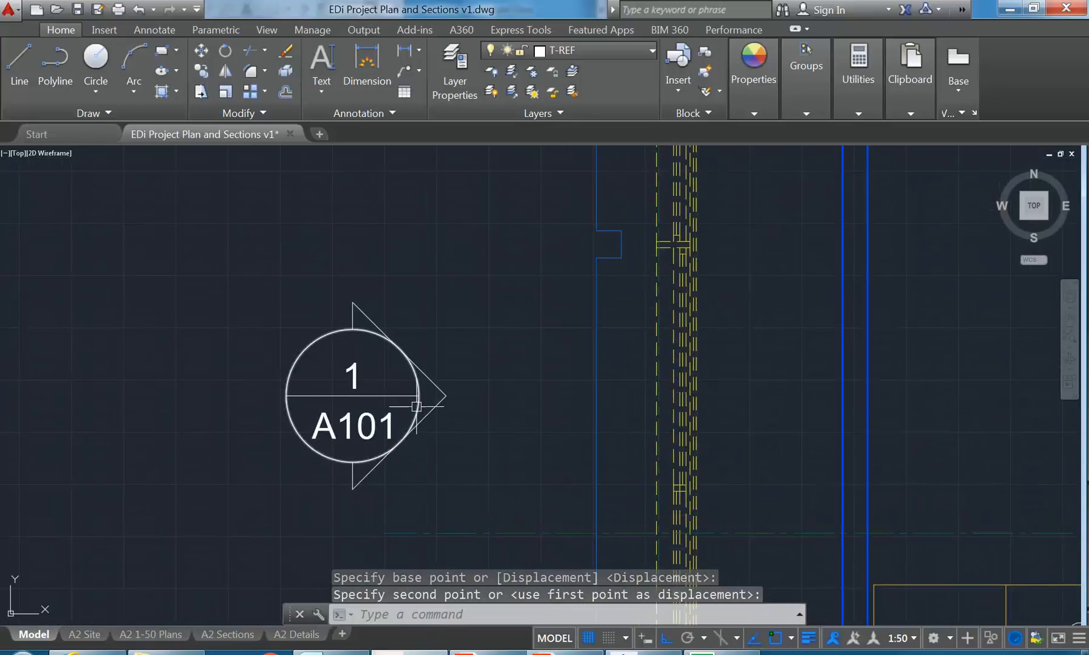
- Rotate the pointer triangle of the callout beside the plan 90° about the circle's centre so it points up
left_click(469, 357)
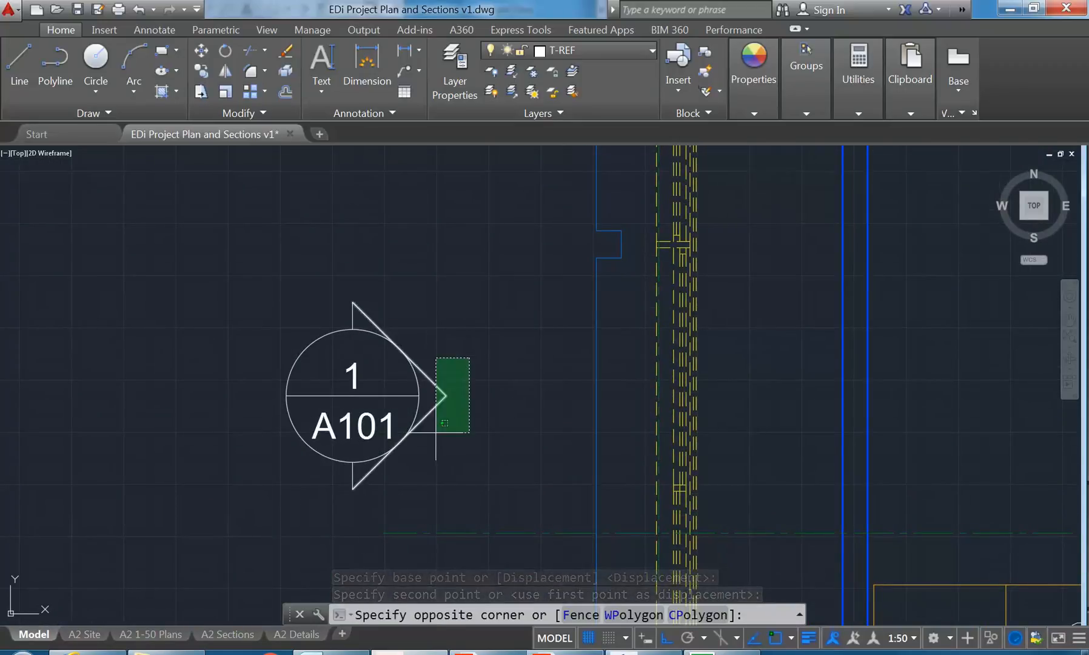
left_click(436, 412)
left_click(376, 279)
left_click(335, 332)
left_click(389, 485)
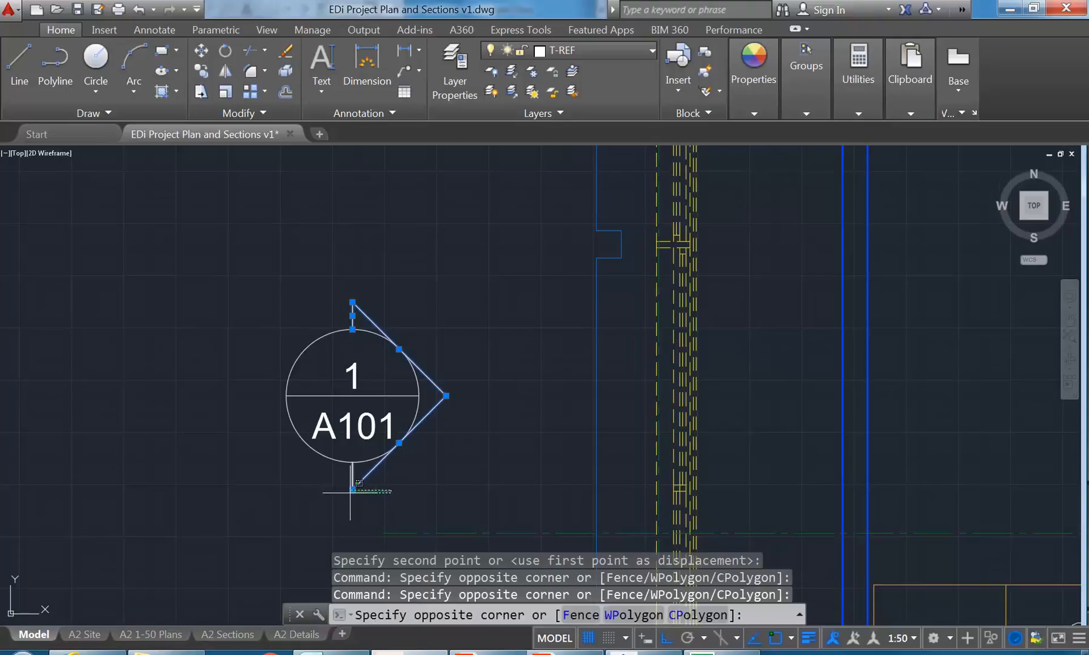
left_click(333, 477)
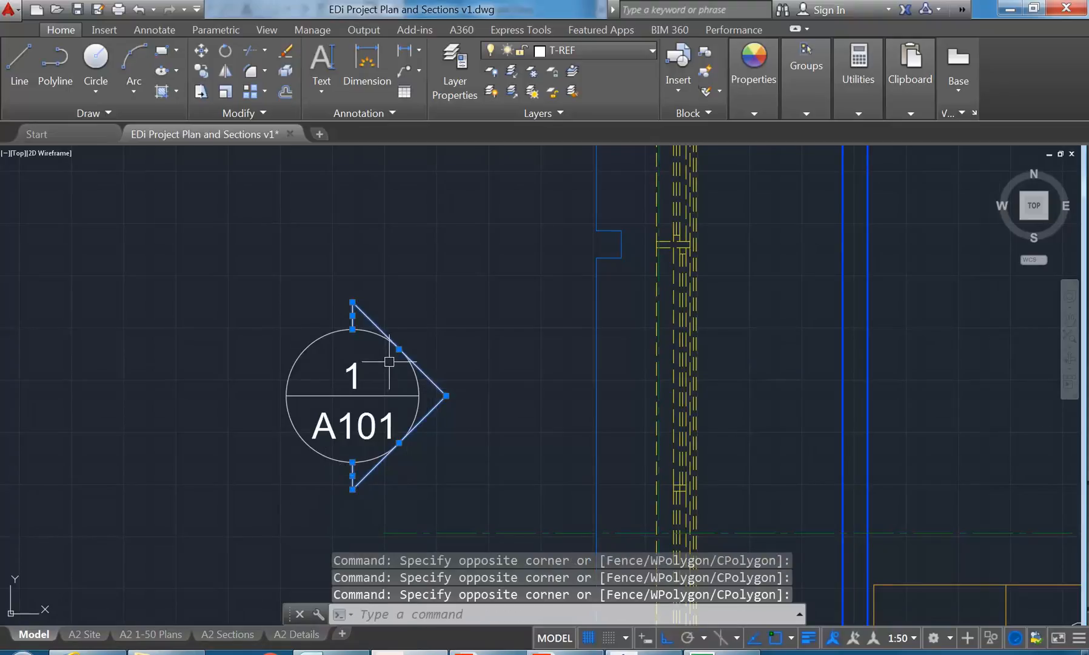
left_click(225, 52)
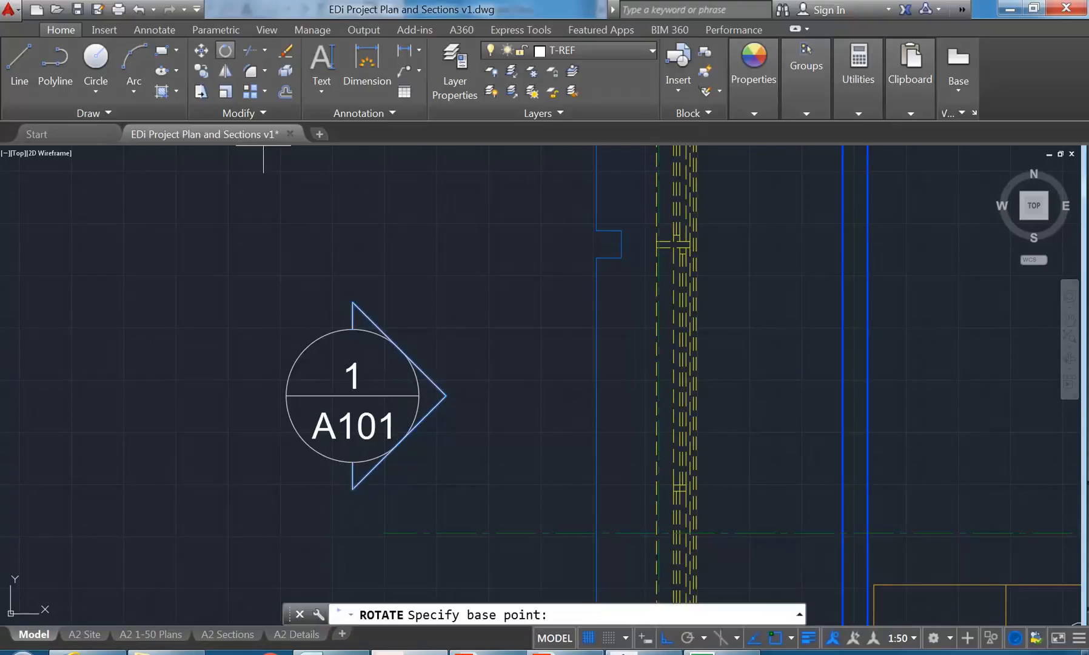
left_click(352, 395)
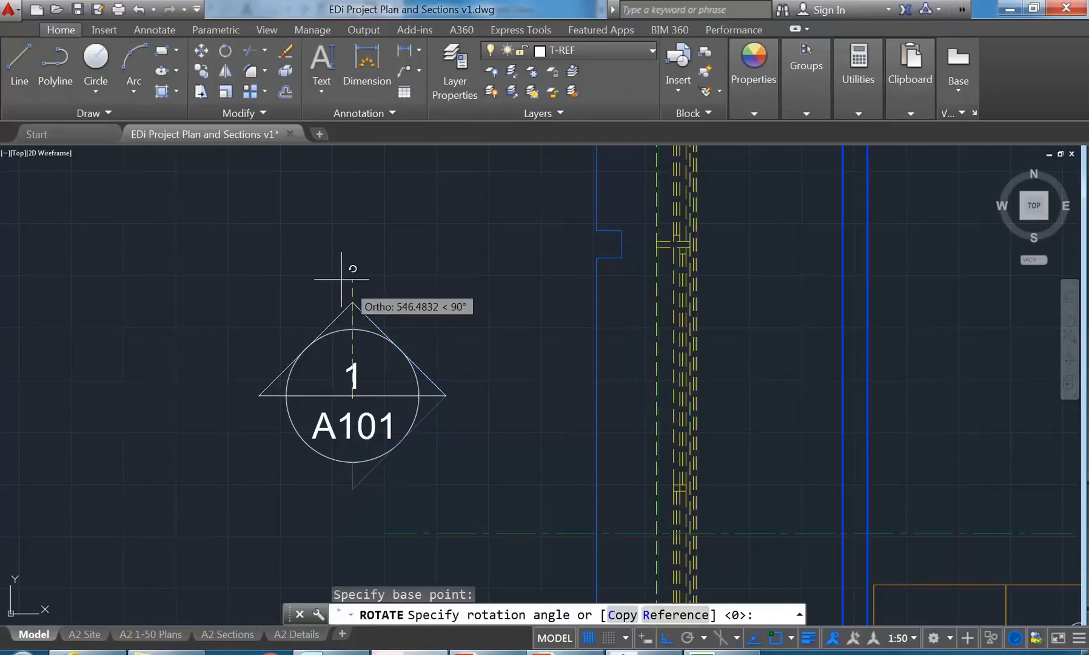
key("Return")
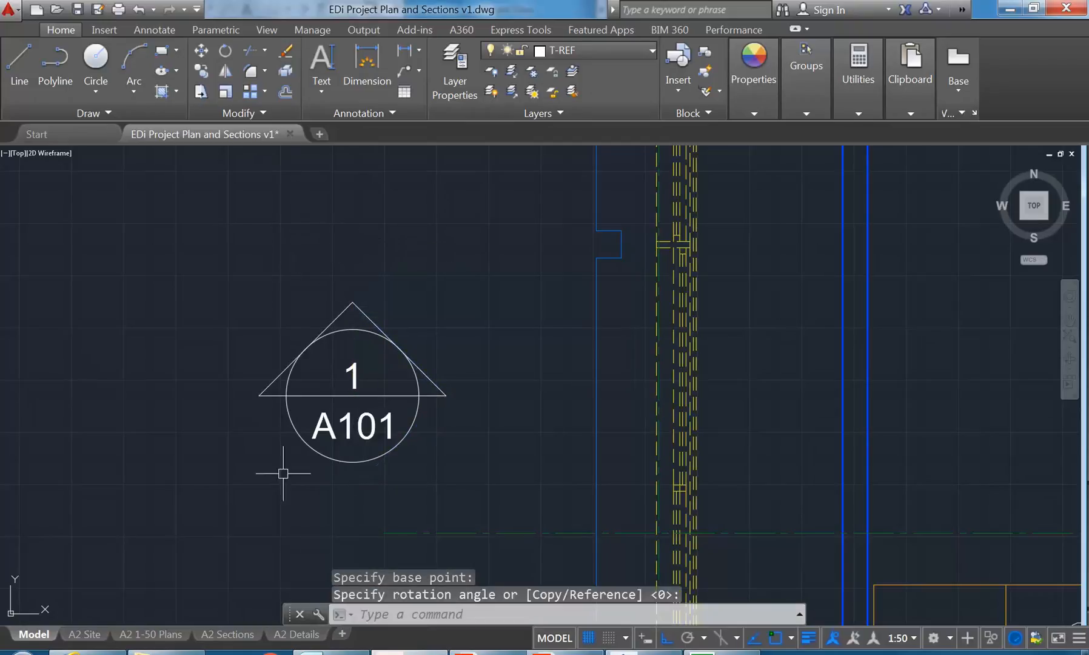
- Move the whole callout by its triangle's right corner, with Ortho off, to the left end of the horizontal green line
left_click(192, 240)
left_click(507, 490)
left_click(201, 51)
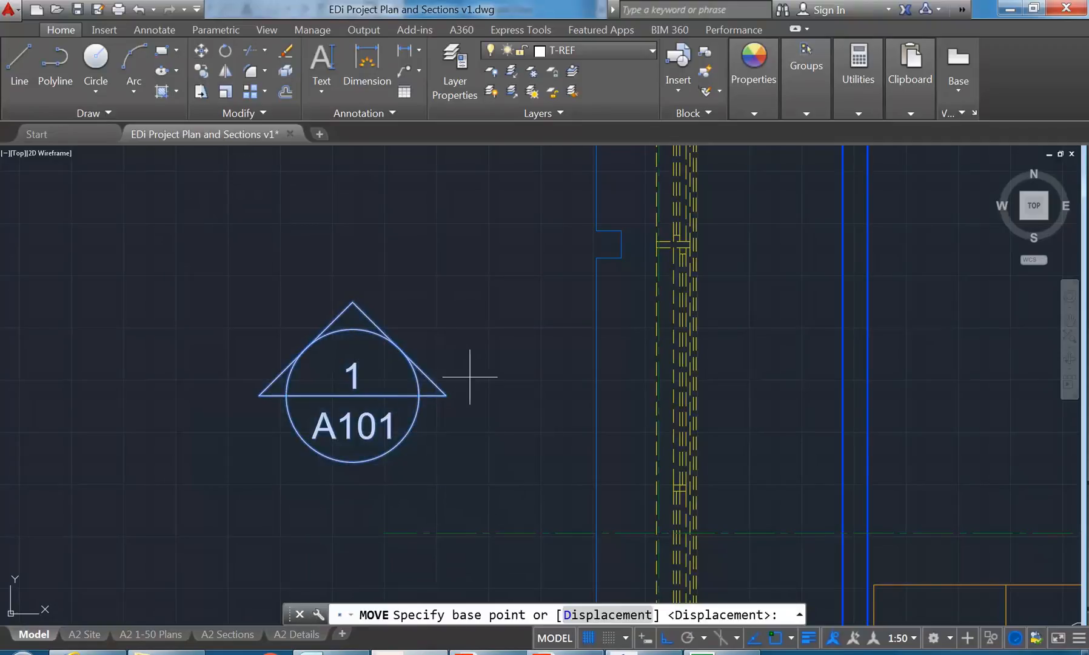
left_click(447, 391)
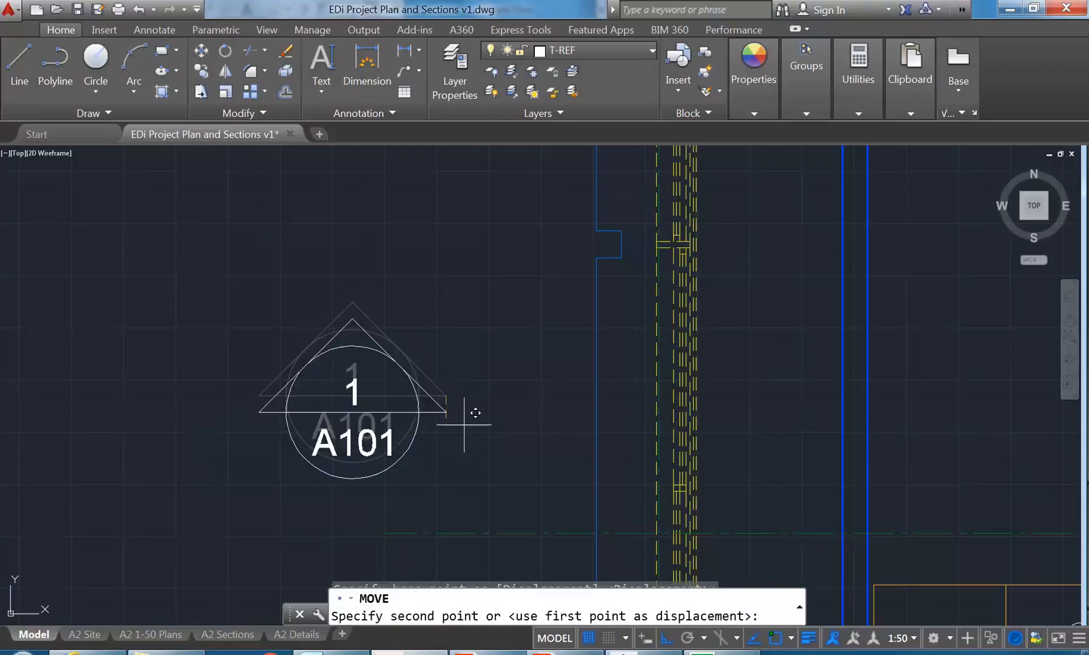
left_click(671, 642)
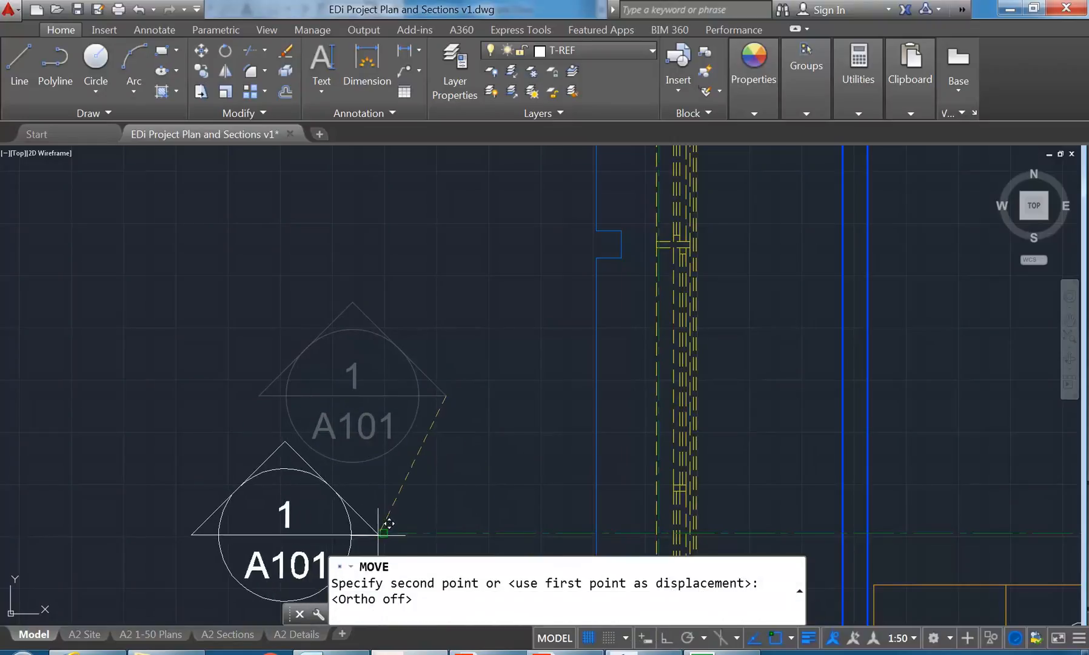
left_click(382, 536)
- Copy the callout by its triangle's left corner to the right end of the horizontal line, then end the copying
scroll(390, 416, "down", 4)
scroll(340, 351, "down", 5)
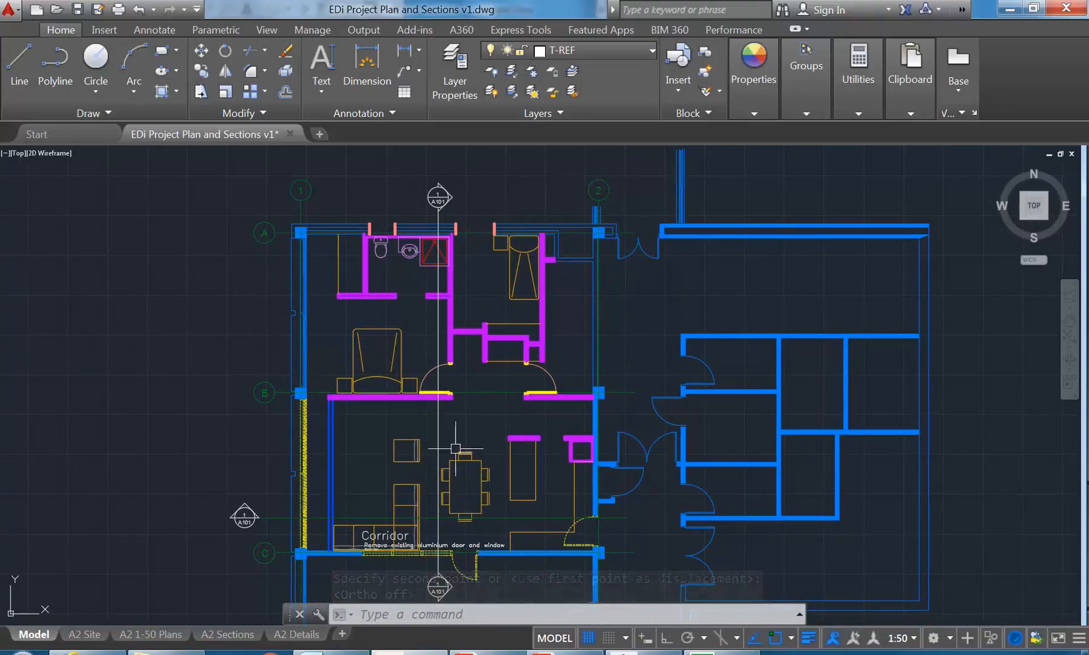
scroll(426, 468, "up", 3)
left_click(182, 438)
left_click(285, 509)
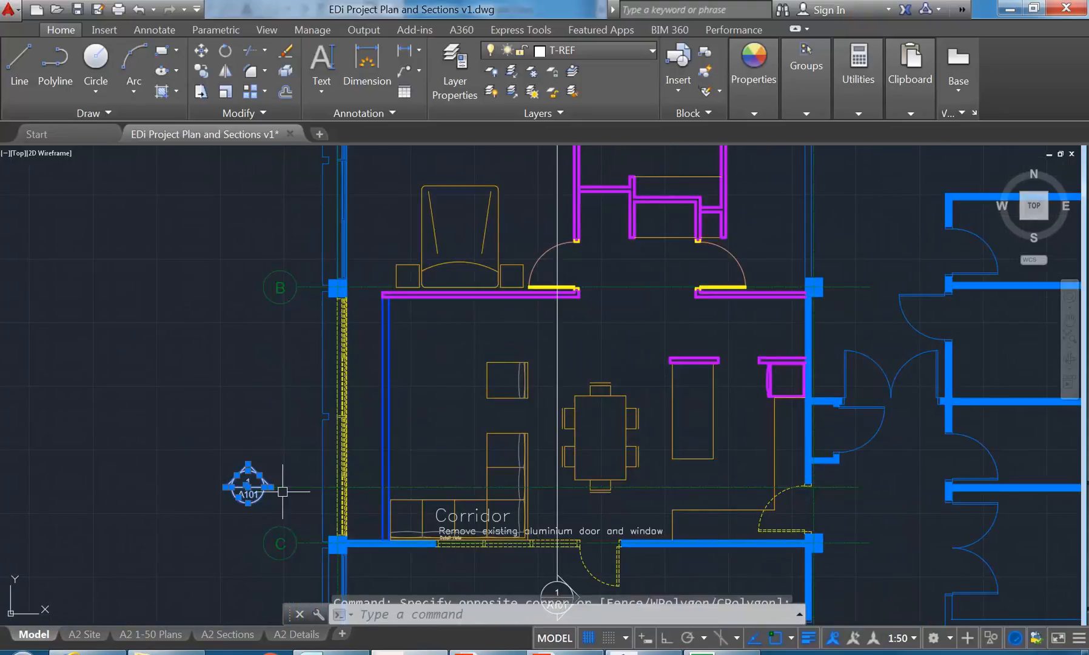
scroll(219, 507, "up", 3)
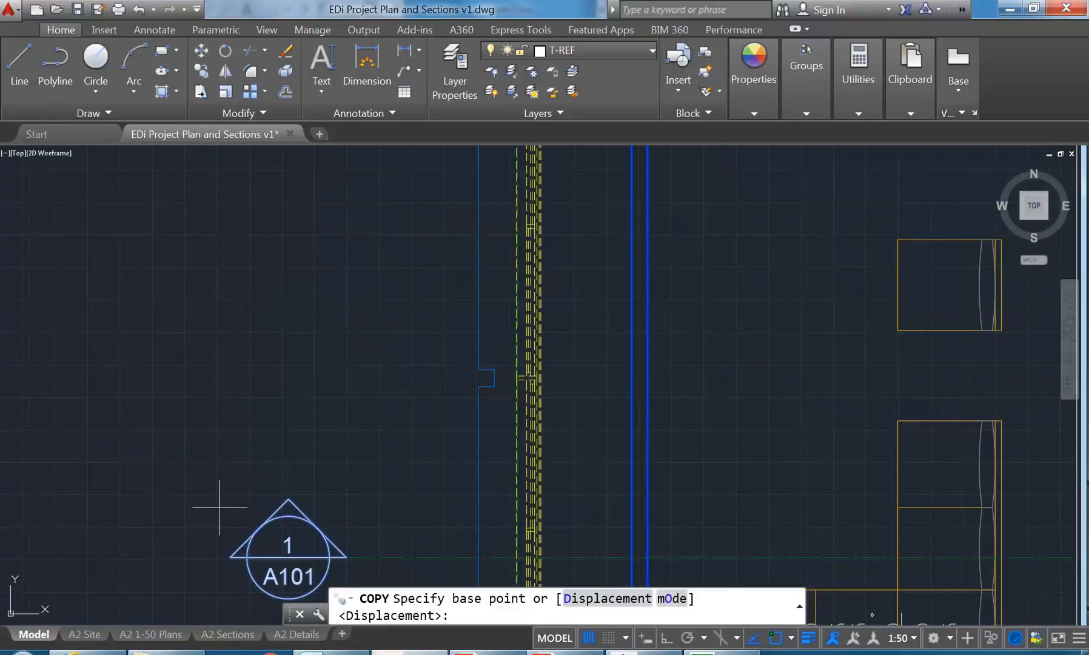
left_click(230, 557)
scroll(497, 383, "down", 2)
scroll(400, 382, "up", 3)
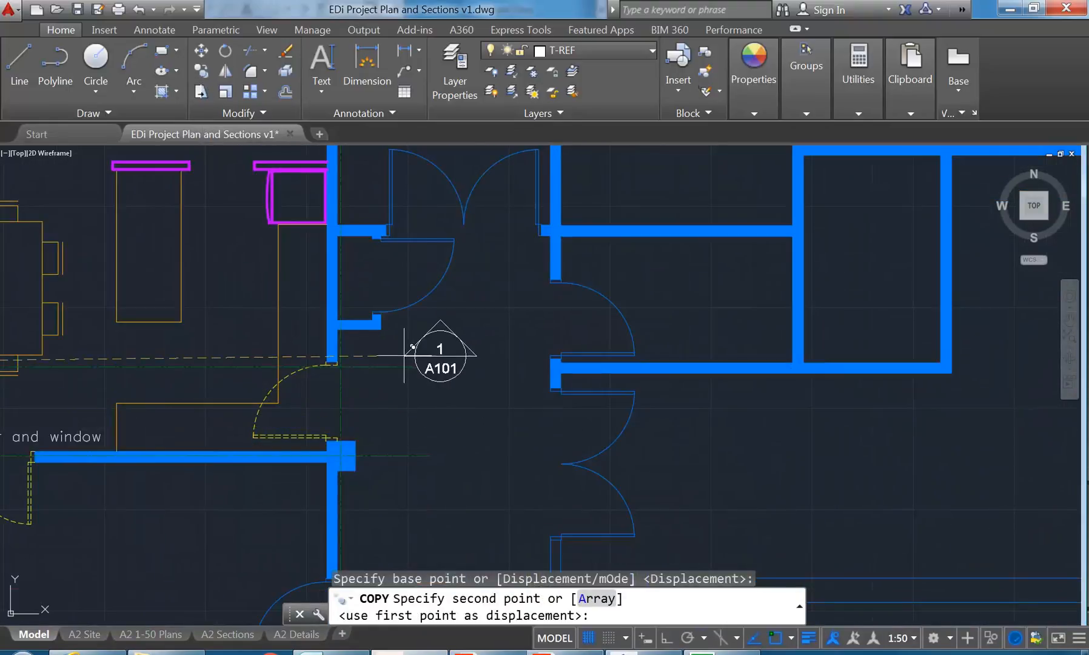
left_click(421, 357)
key("Escape")
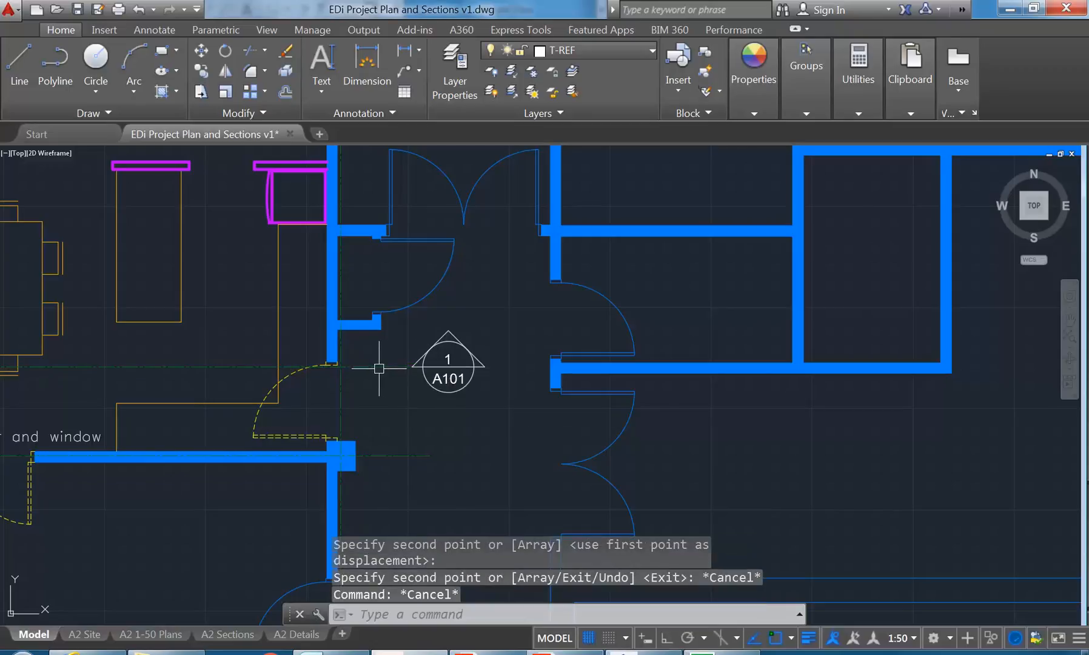
- Move the horizontal section line between the two new callouts onto layer T-REF
left_click(379, 367)
left_click(601, 53)
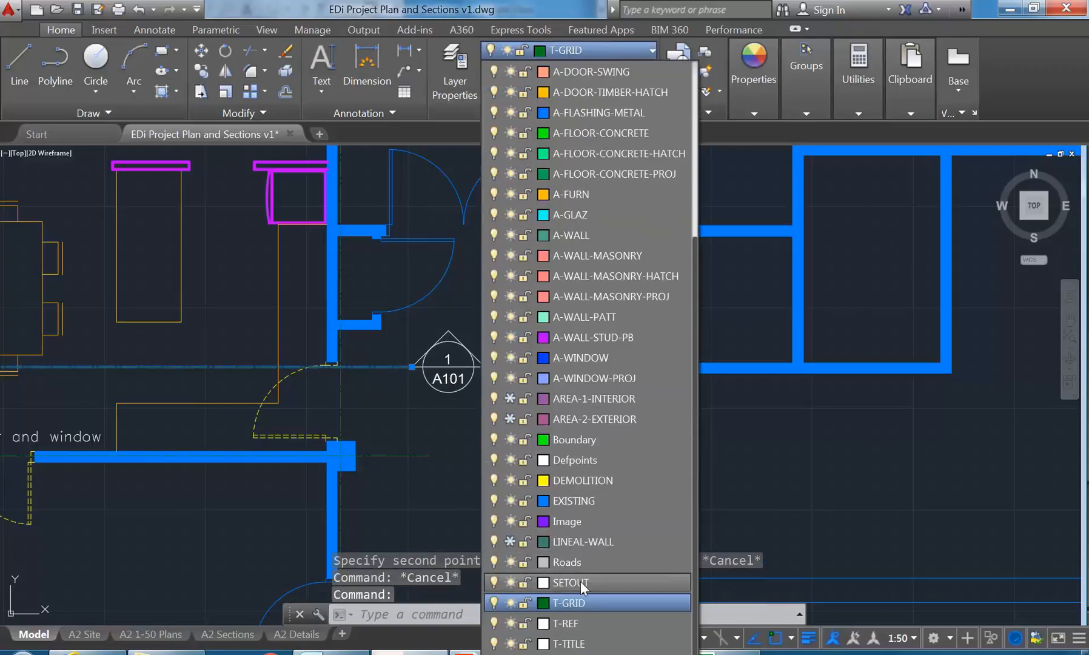
left_click(578, 618)
- Mirror the pointers of the upper and lower callouts about the vertical section line, erasing the source objects, so they point left
scroll(388, 327, "down", 5)
scroll(401, 236, "up", 6)
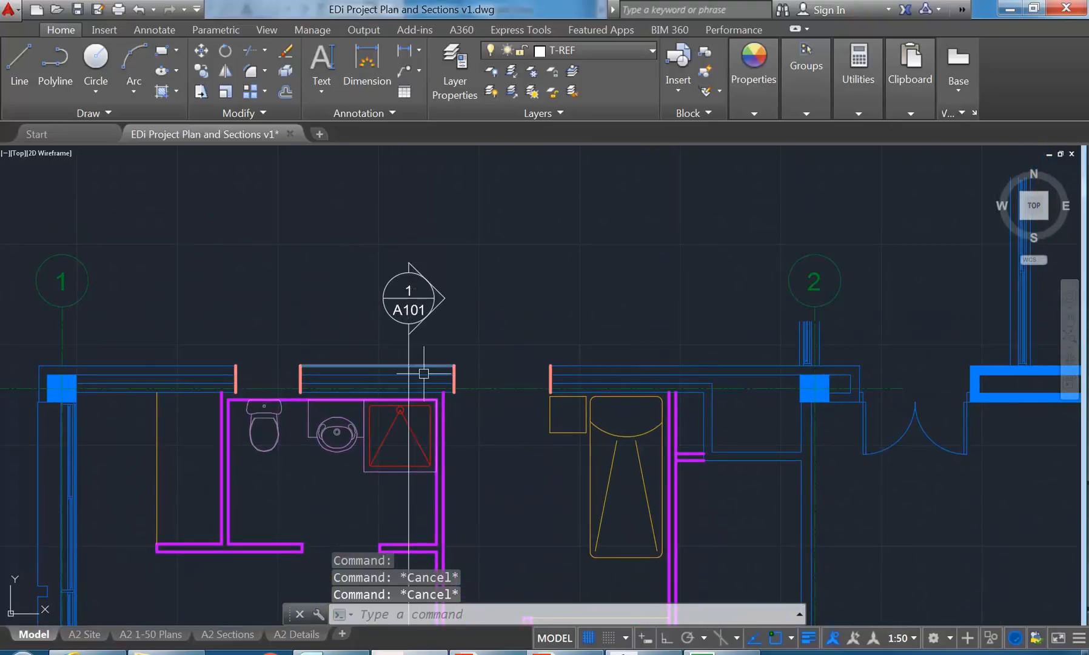
left_click(355, 234)
scroll(456, 336, "up", 2)
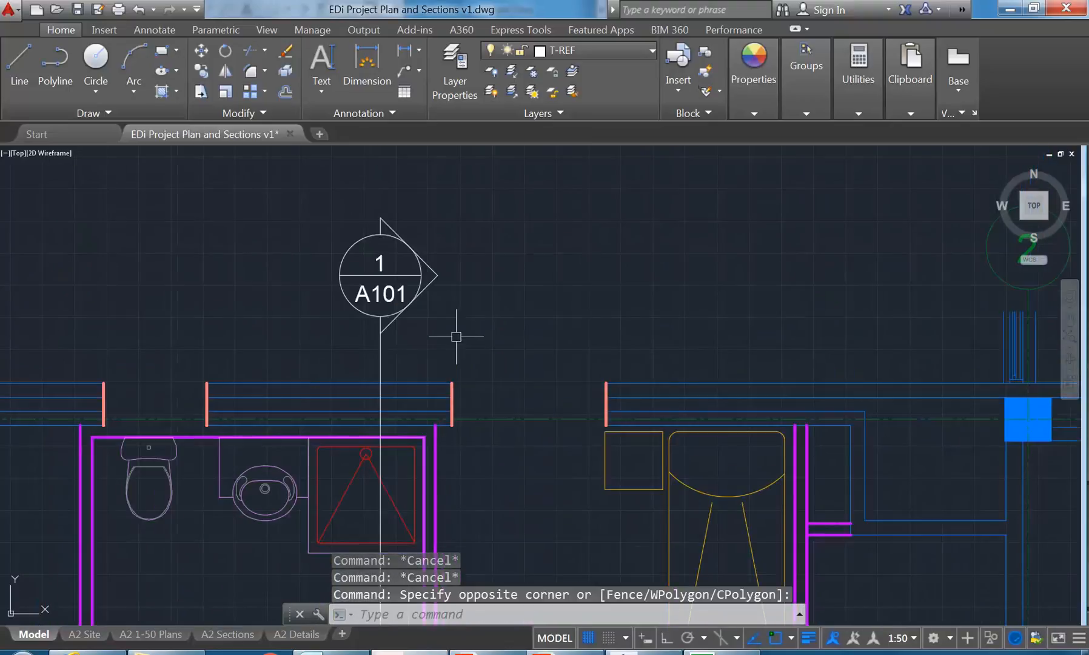
scroll(406, 334, "up", 3)
left_click(484, 251)
left_click(452, 297)
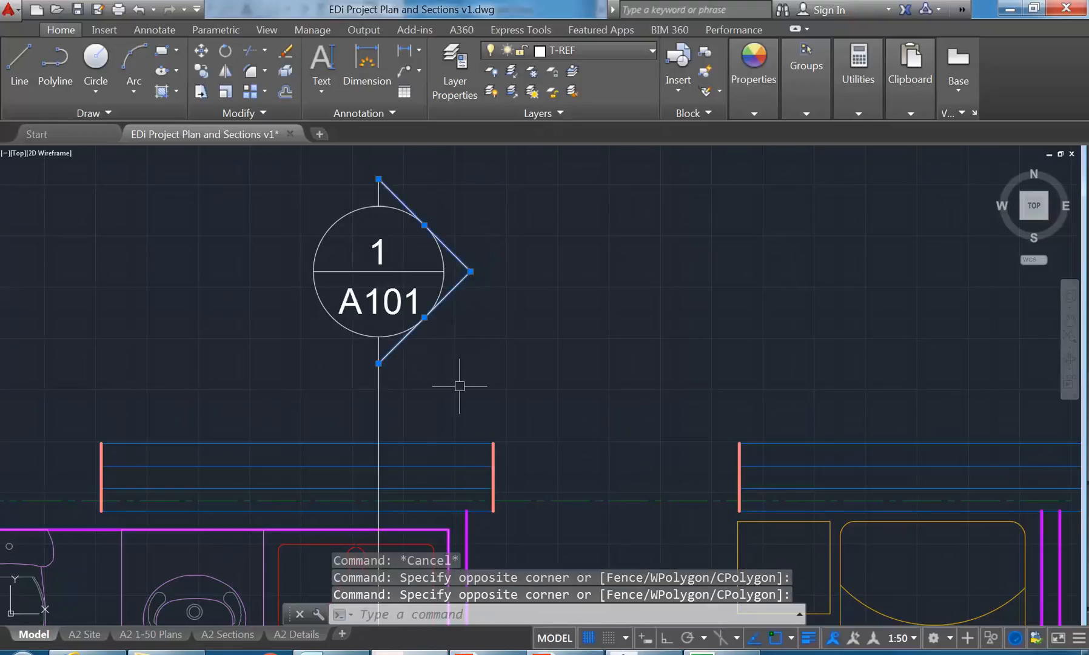
scroll(460, 385, "down", 4)
middle_click_drag(447, 534, 382, 385)
mouse_move(384, 540)
middle_mouse_down()
mouse_move(369, 358)
mouse_move(325, 373)
middle_mouse_up()
scroll(349, 473, "up", 4)
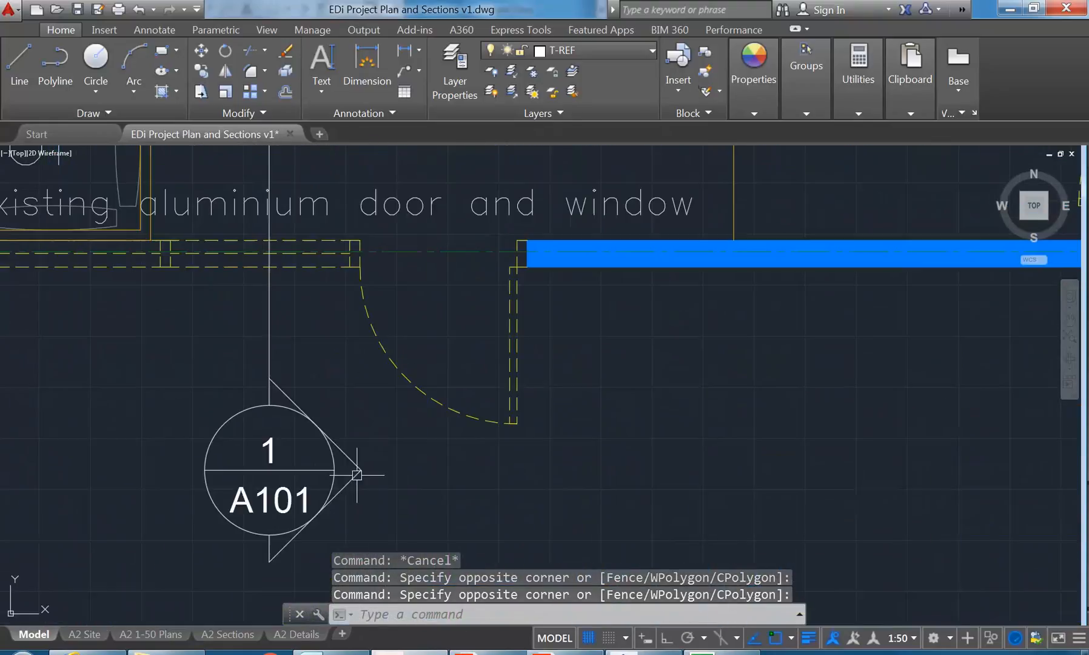
left_click(367, 452)
left_click(344, 500)
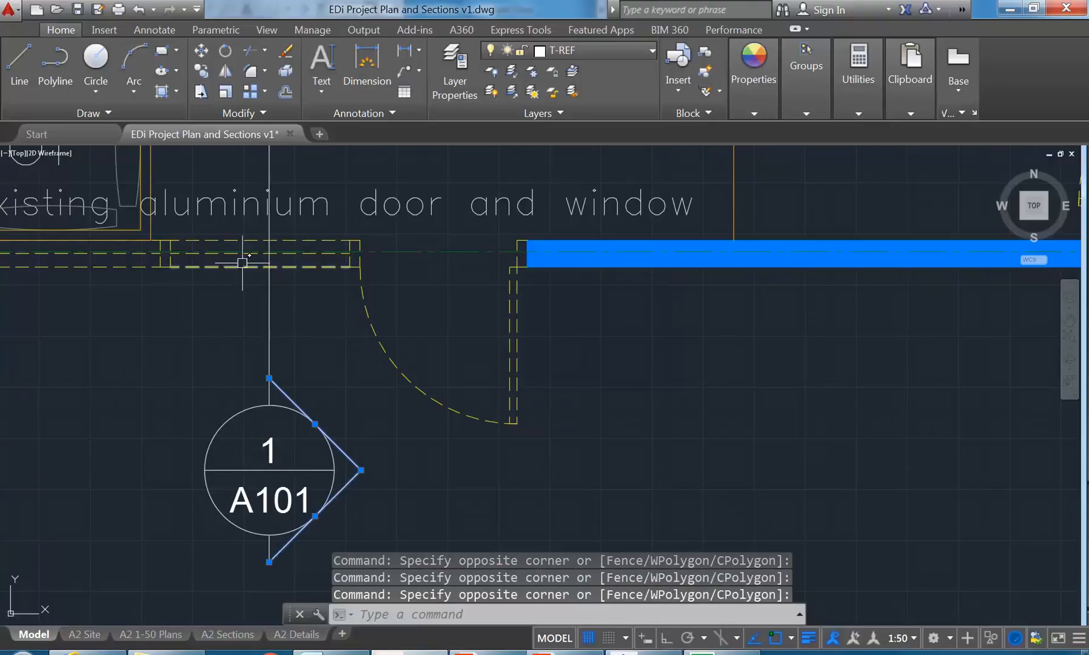
left_click(229, 70)
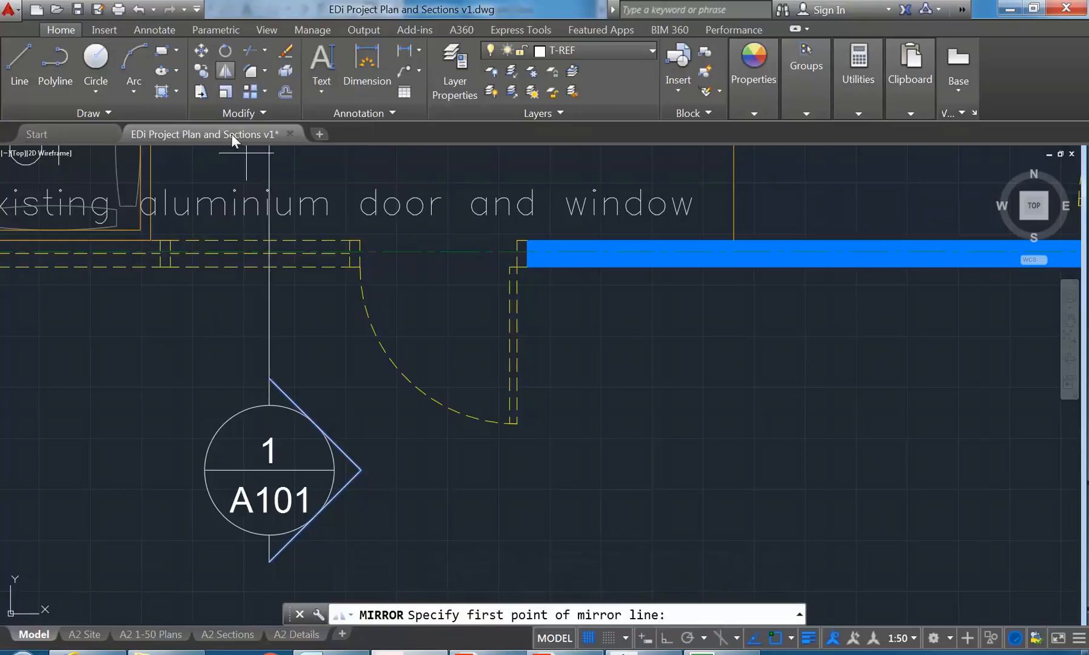
left_click(269, 405)
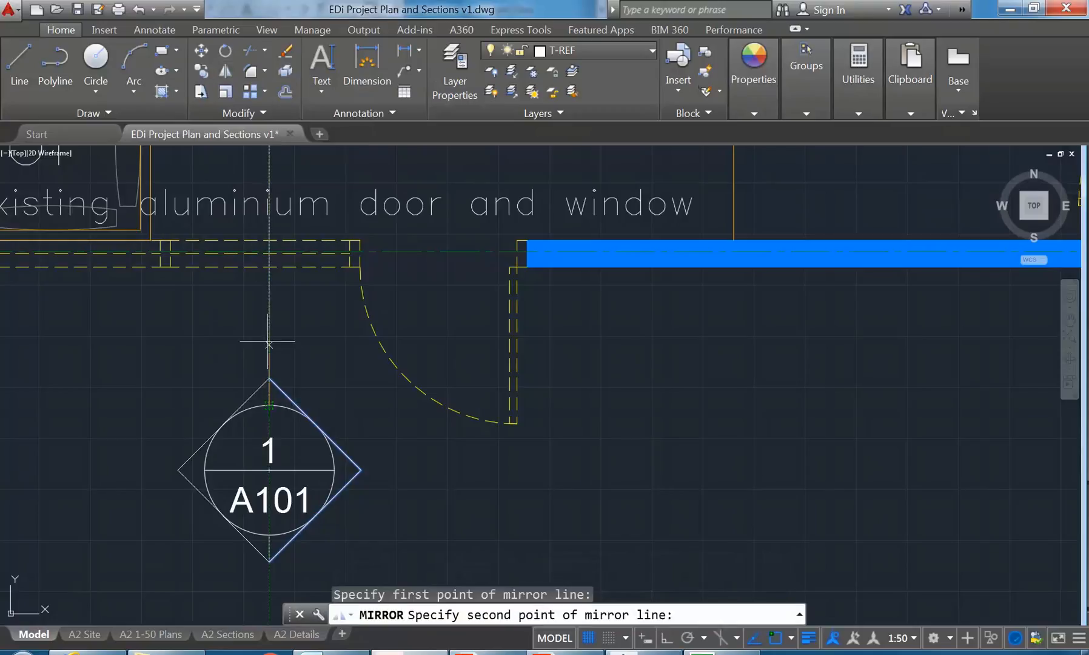
left_click(268, 286)
type("Y")
key("Return")
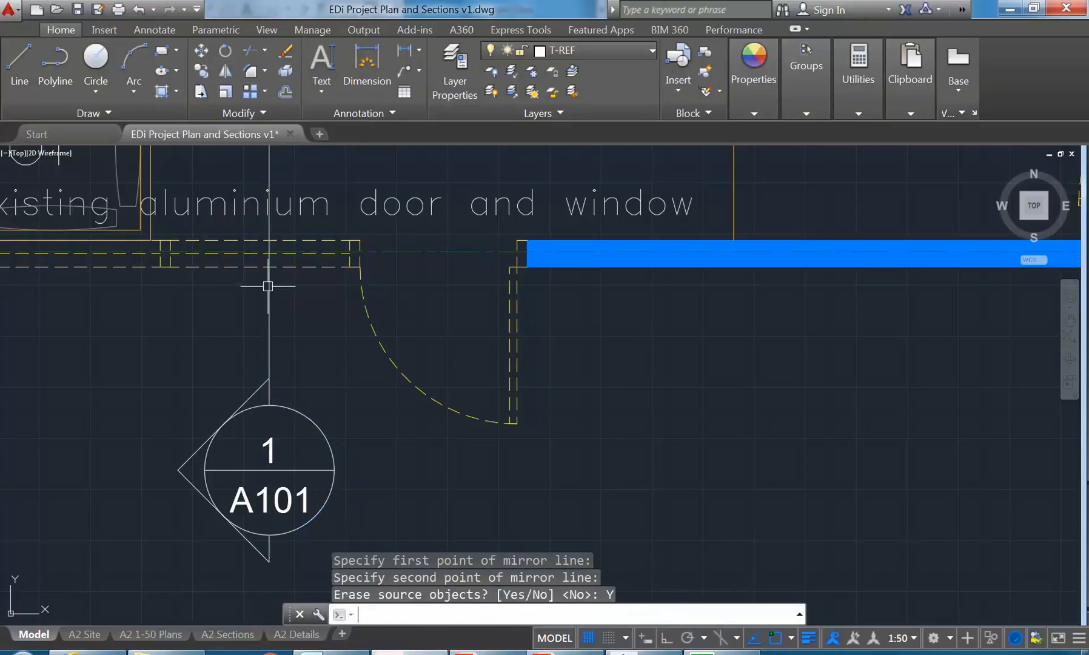
- Examine both section lines with their callouts on the plan and the section drawing above it
scroll(268, 449, "down", 10)
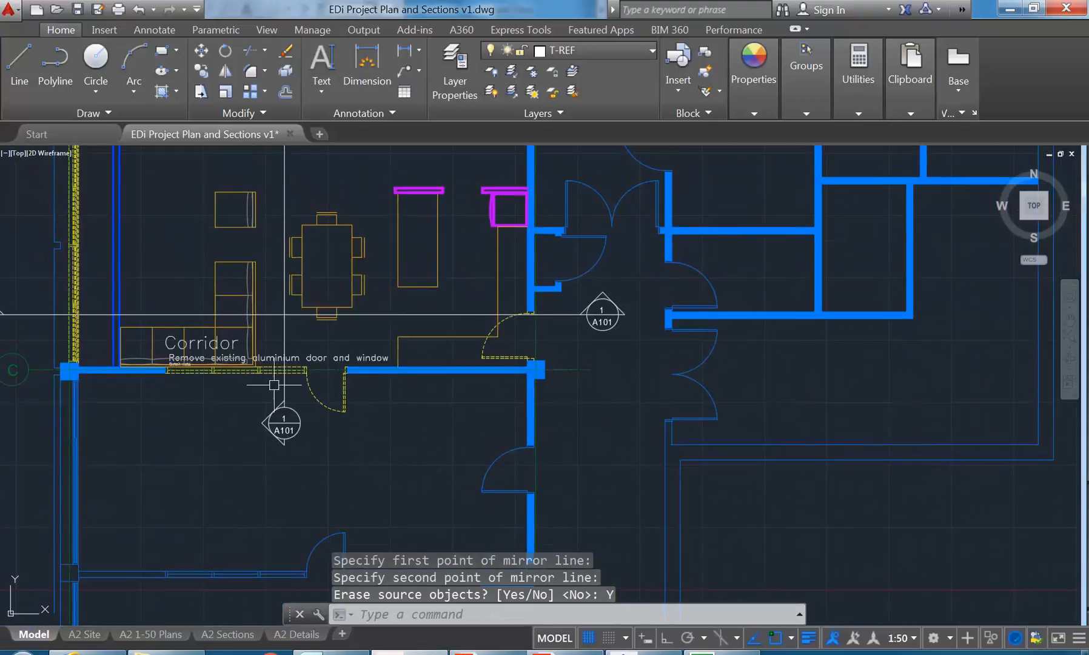
scroll(236, 517, "up", 3)
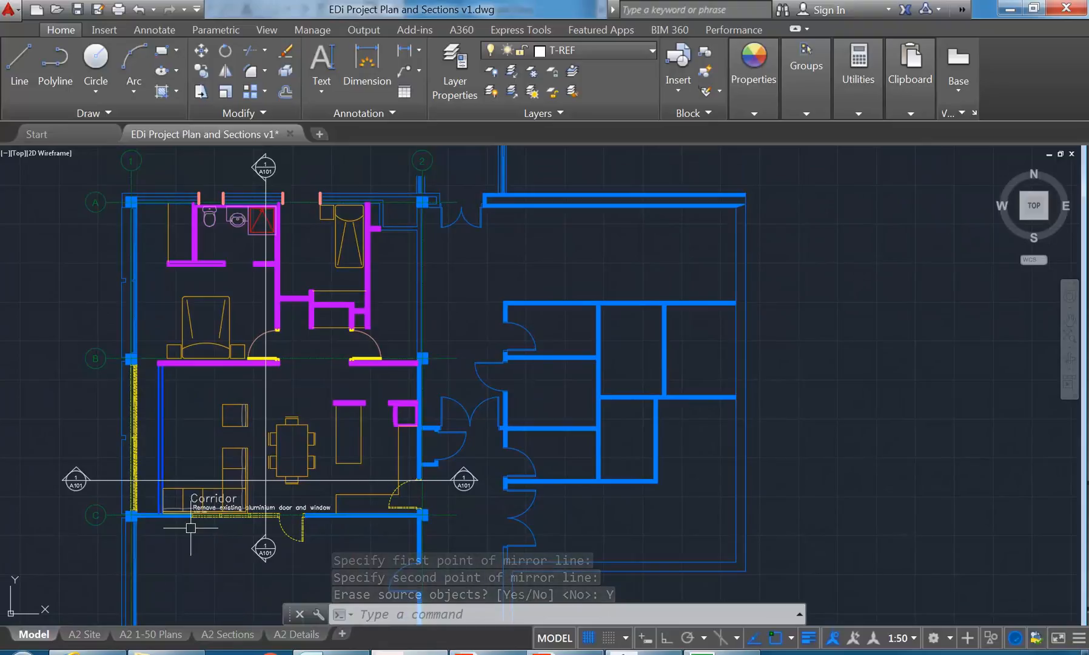
middle_click_drag(115, 415, 149, 428)
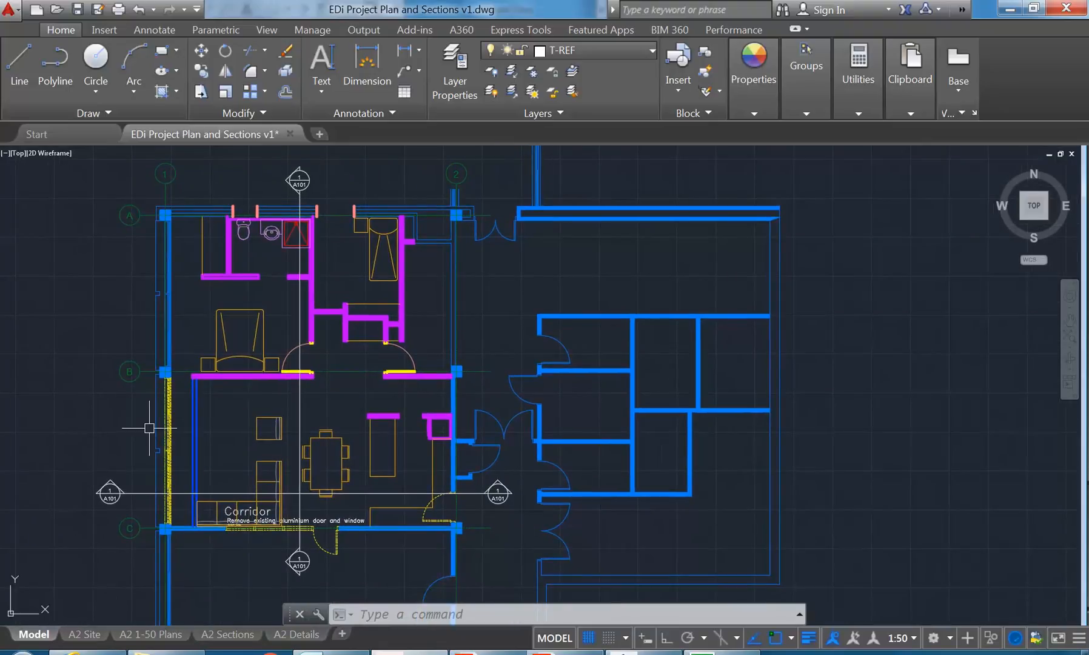
middle_click_drag(150, 428, 180, 441)
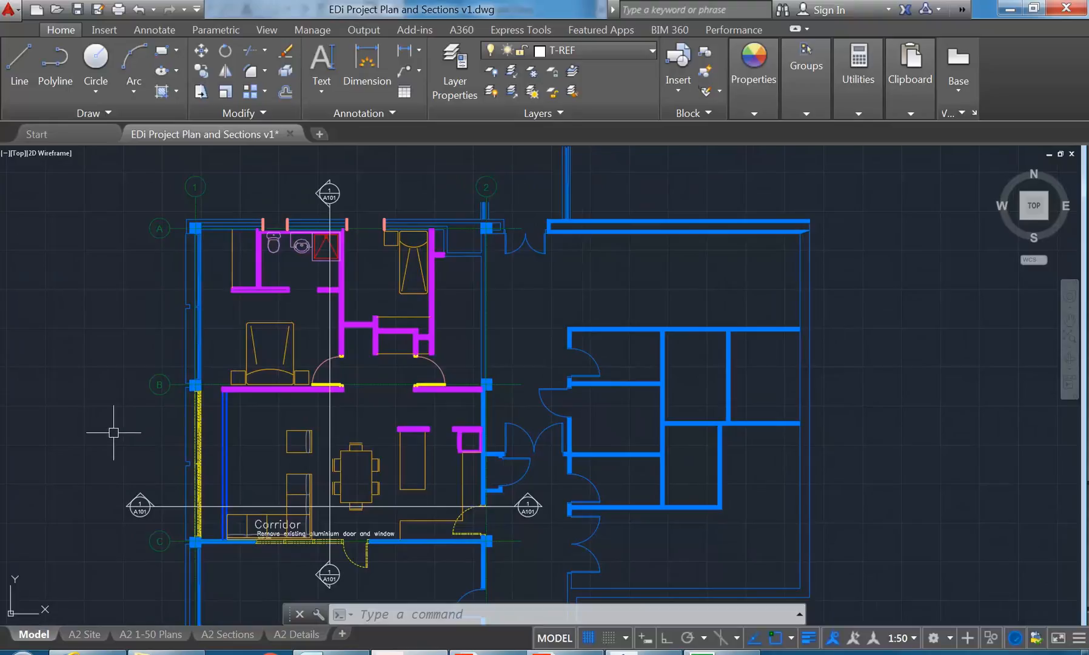
middle_click_drag(234, 353, 295, 361)
scroll(448, 403, "down", 2)
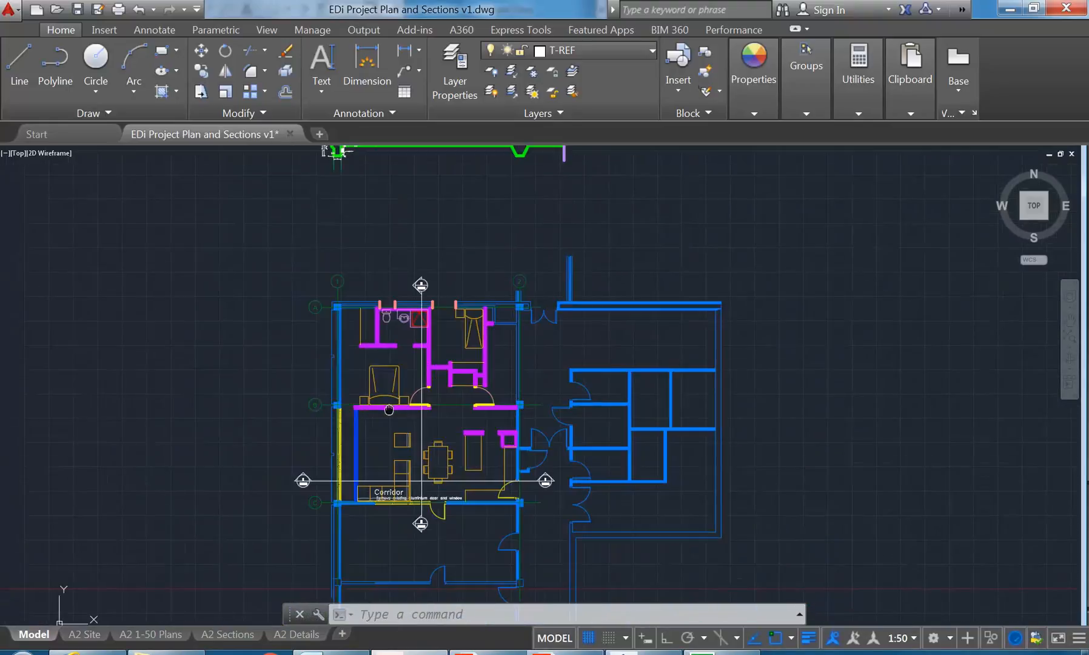
scroll(434, 435, "down", 4)
middle_click_drag(358, 444, 304, 445)
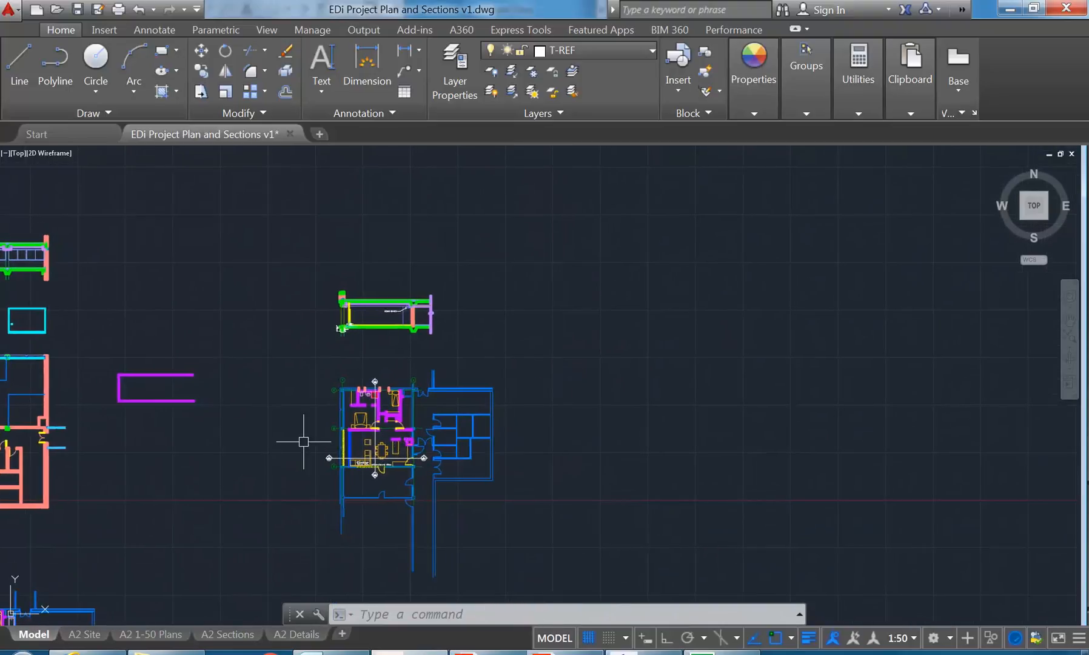
scroll(304, 443, "up", 2)
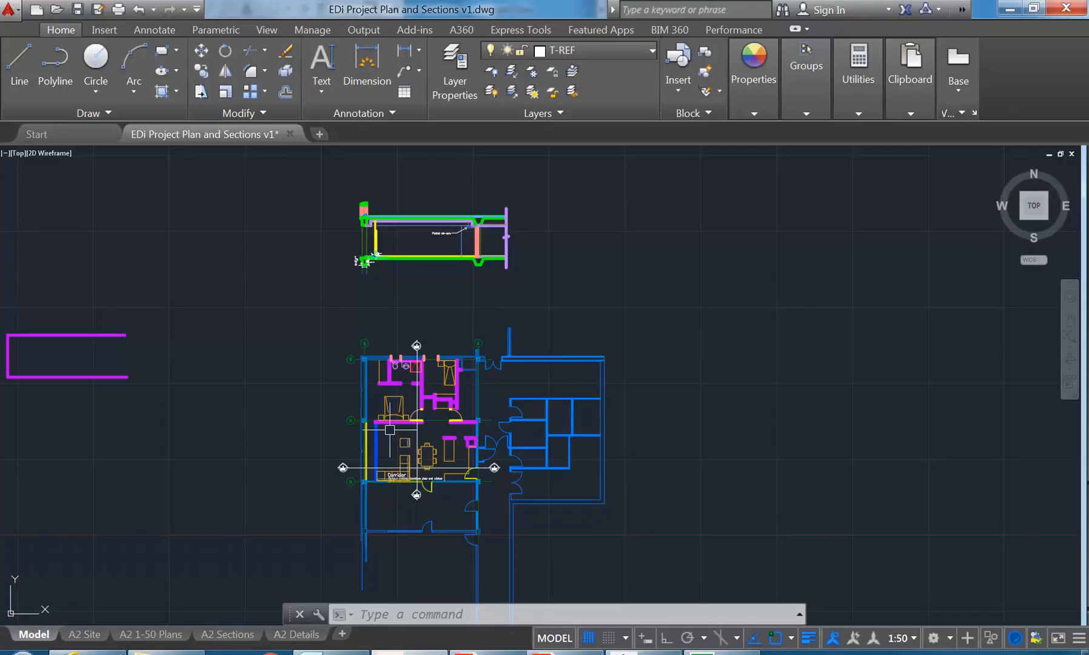
middle_click_drag(351, 458, 363, 386)
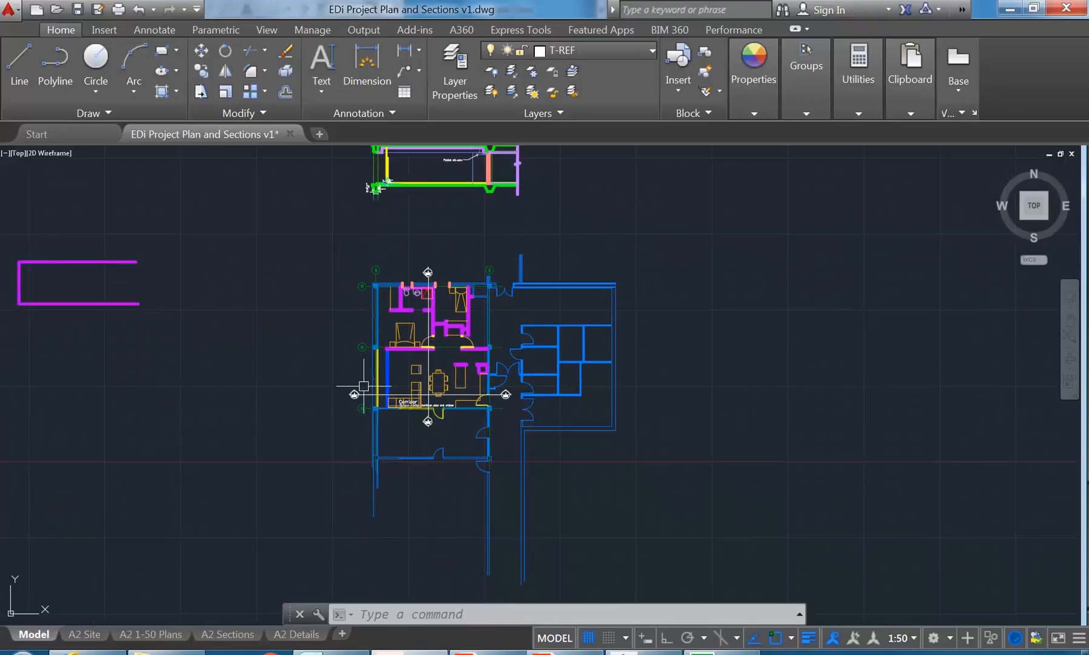
middle_click_drag(361, 411, 349, 440)
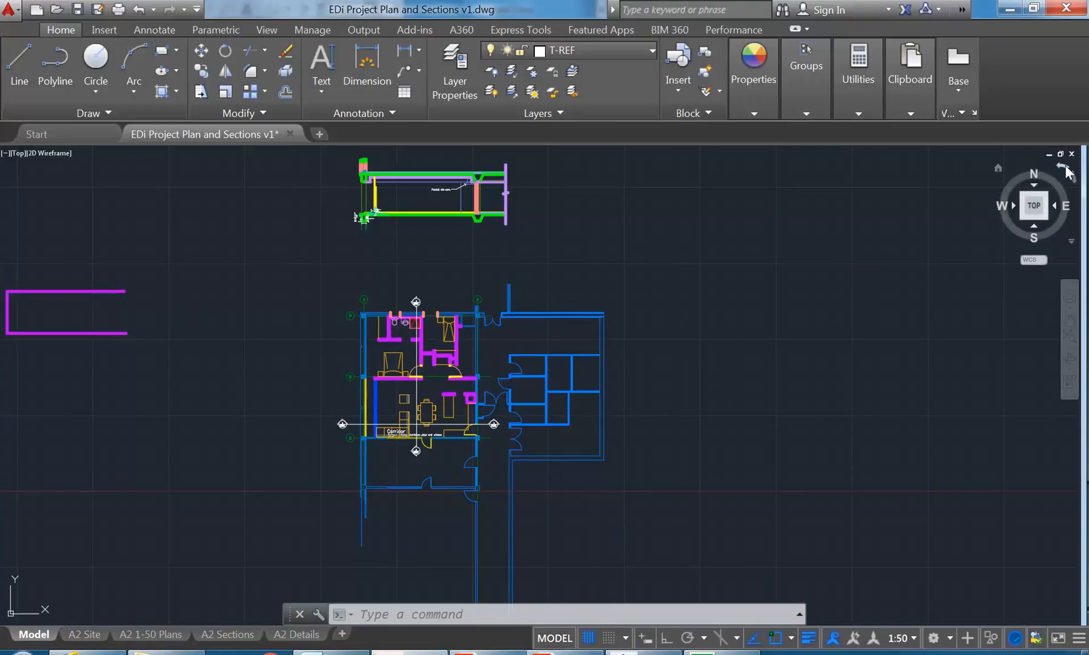
- Rotate the top view 90° so west faces up, and bring the plans and sections closer
left_click(1065, 166)
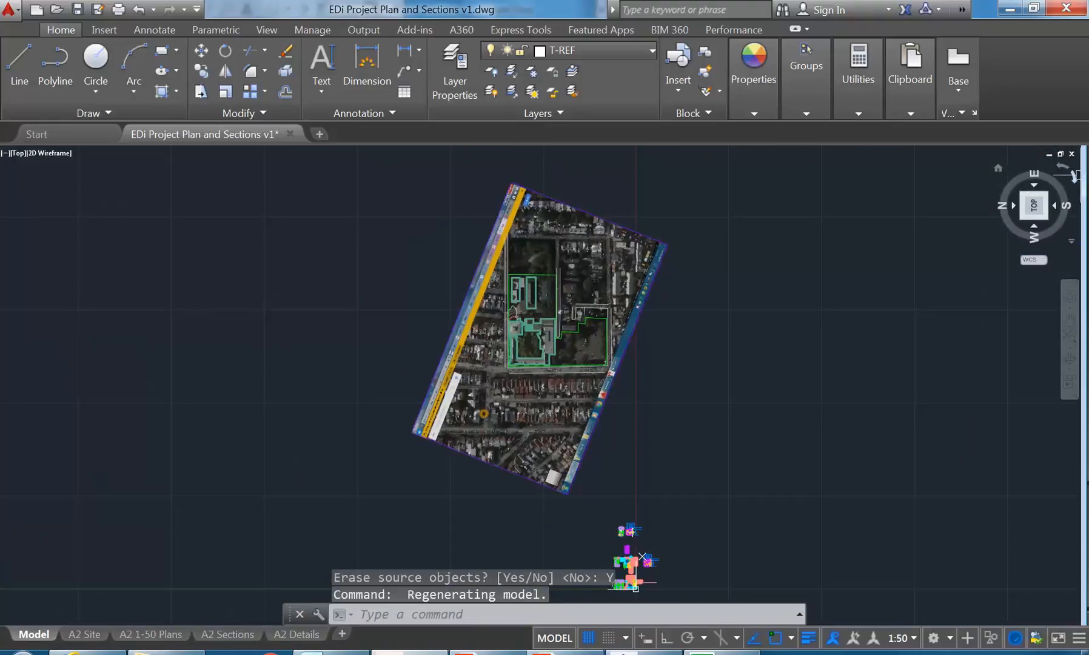
left_click(1077, 181)
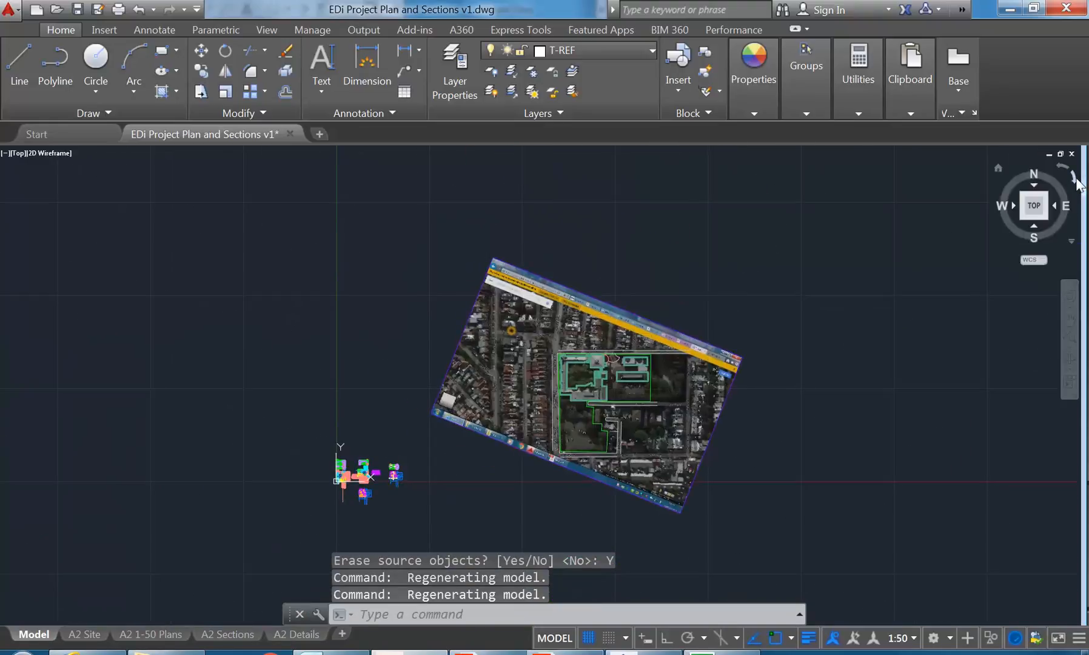
left_click(1078, 181)
scroll(444, 171, "up", 8)
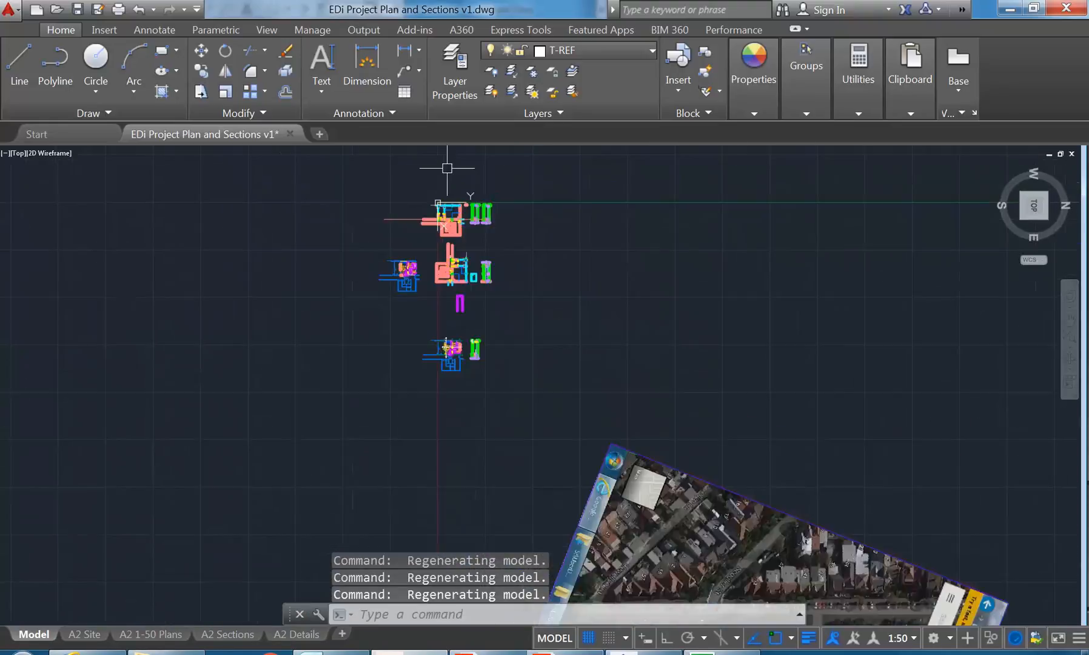
- Rotate the top view back by 90° so north faces up
middle_click_drag(472, 421, 460, 297)
scroll(446, 425, "up", 3)
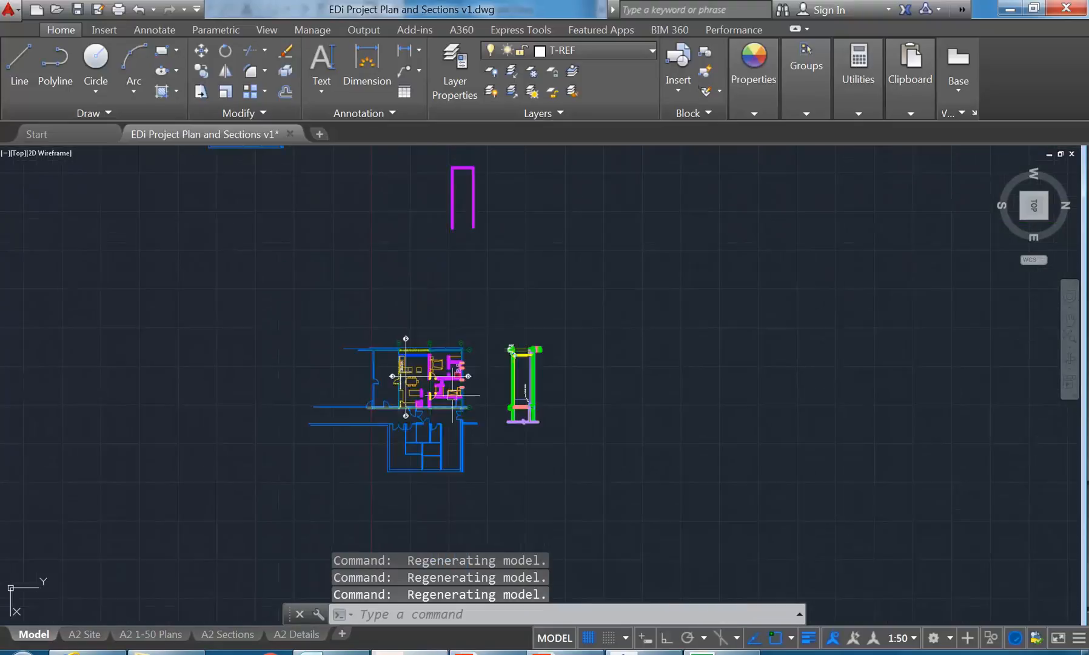
scroll(412, 391, "up", 2)
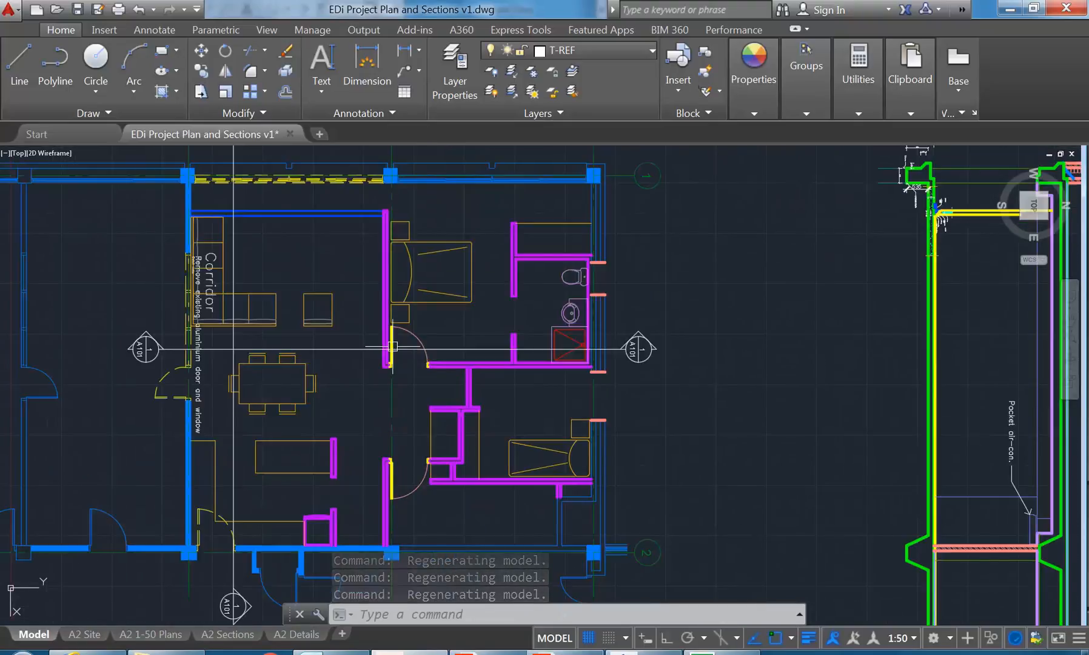
scroll(403, 397, "down", 1)
scroll(401, 400, "down", 2)
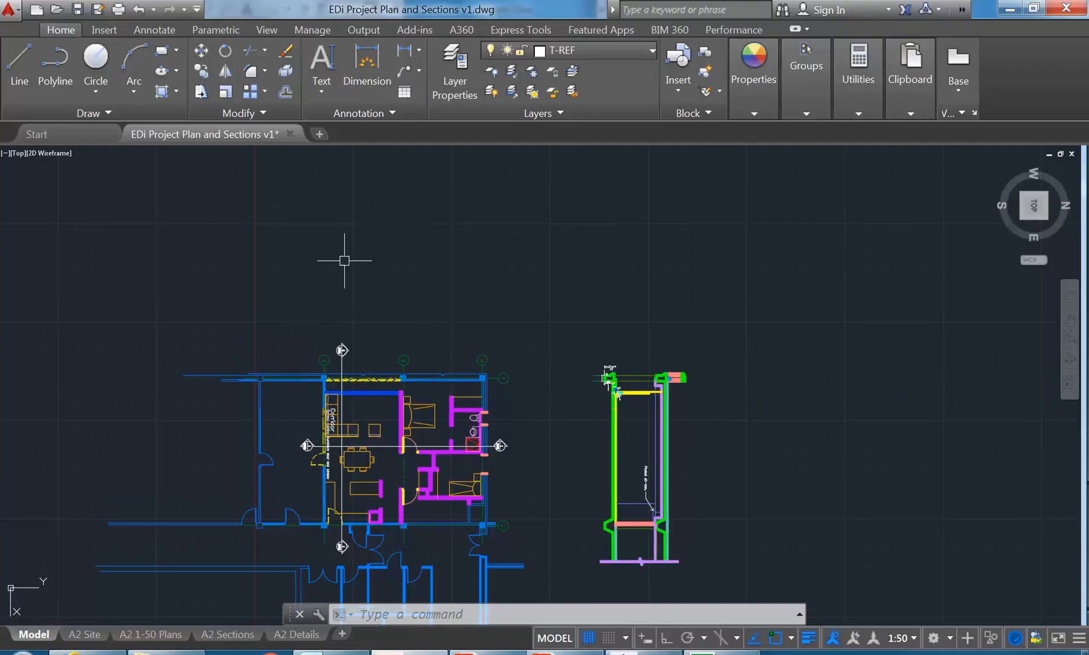
scroll(376, 444, "up", 2)
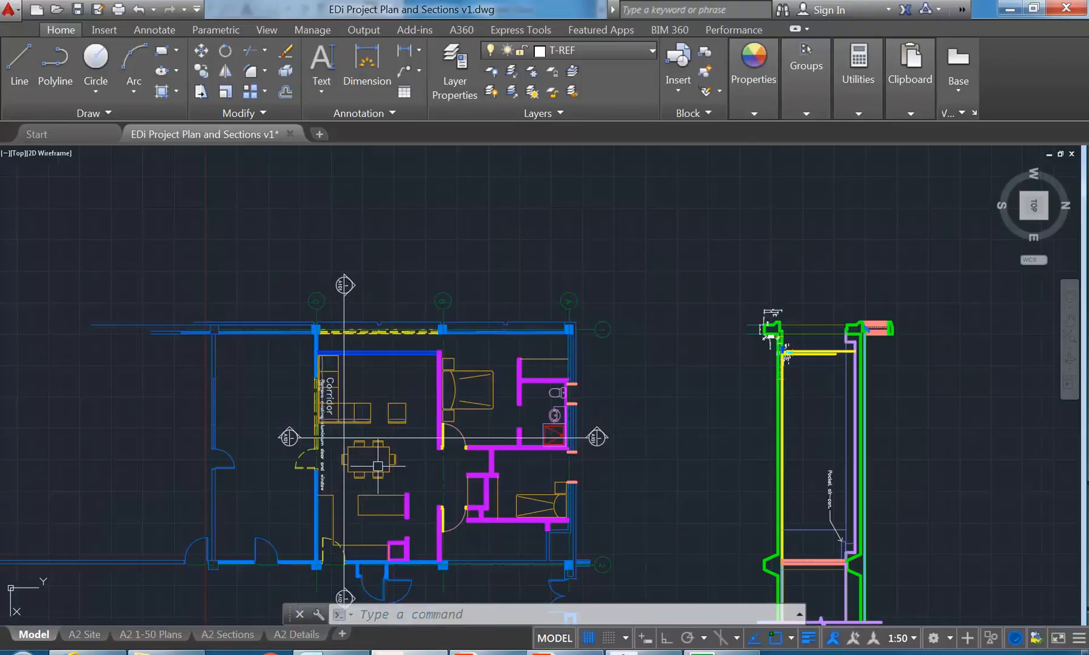
left_click(1062, 162)
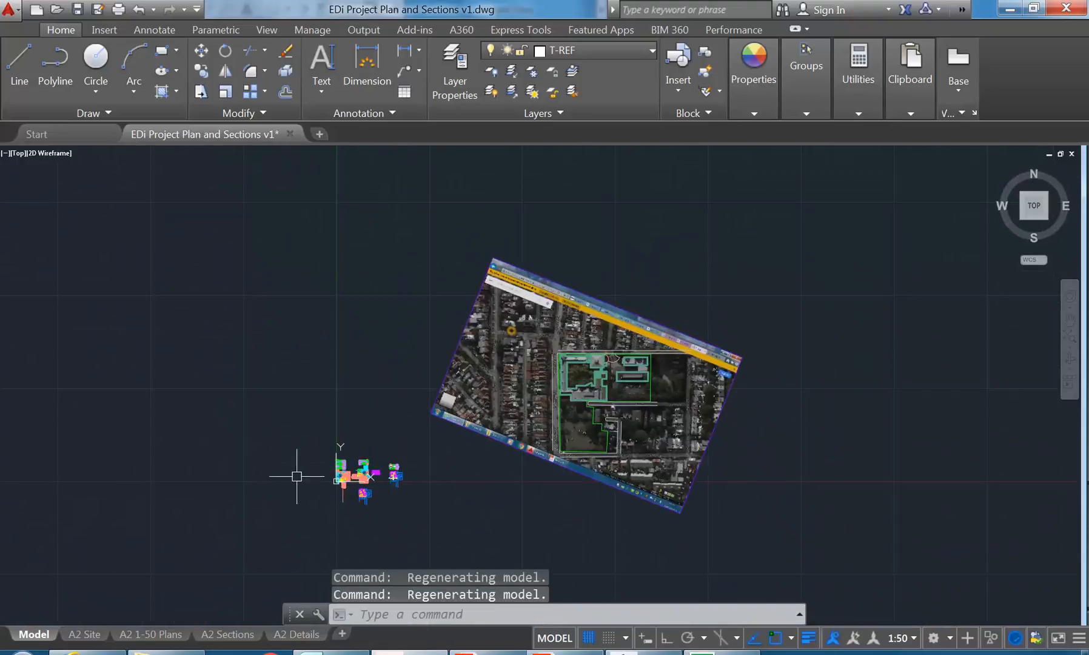
- Copy the plan with its section lines and callouts about 34,200 units horizontally to the right of the original
scroll(463, 361, "up", 2)
mouse_move(435, 363)
middle_mouse_down()
mouse_move(403, 396)
mouse_move(359, 364)
mouse_move(347, 322)
middle_mouse_up()
left_click(331, 288)
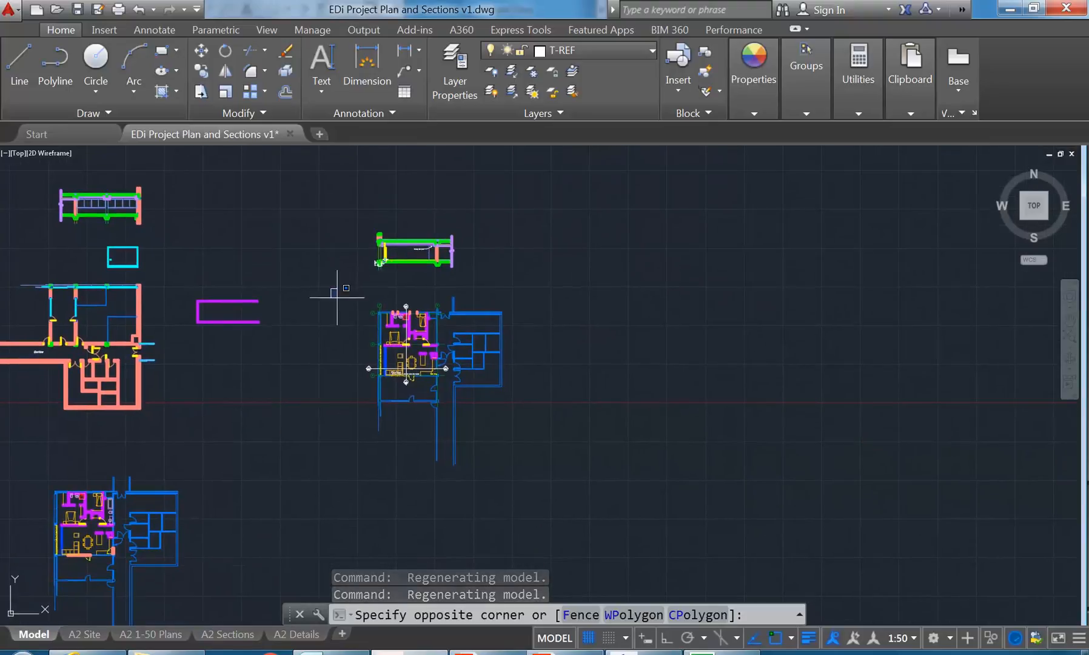
left_click(537, 484)
left_click(200, 70)
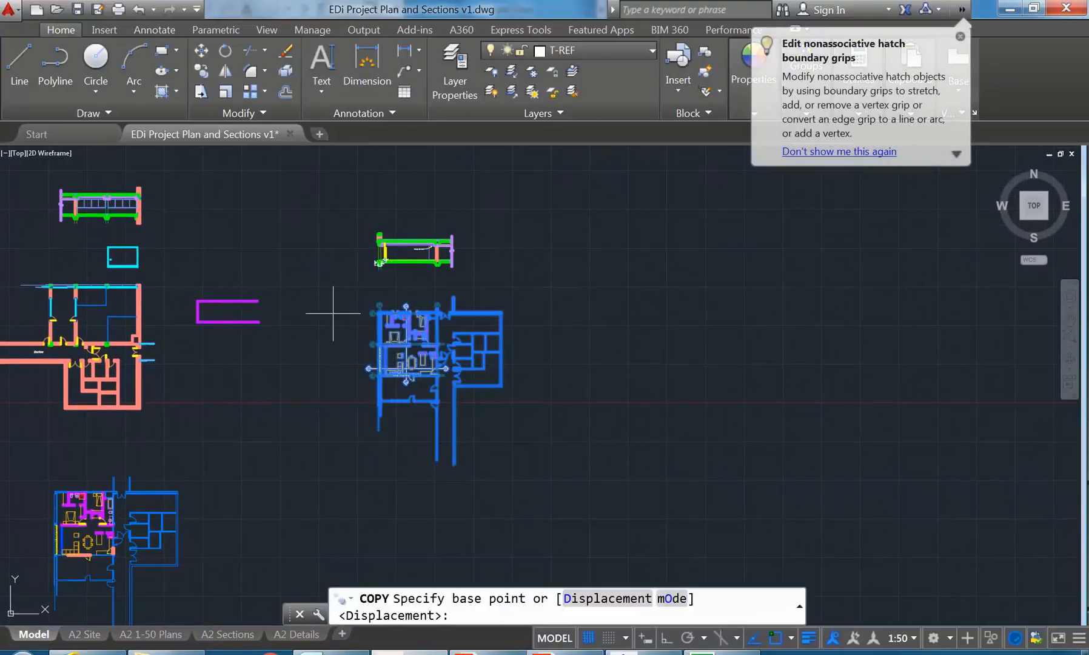
left_click(382, 350)
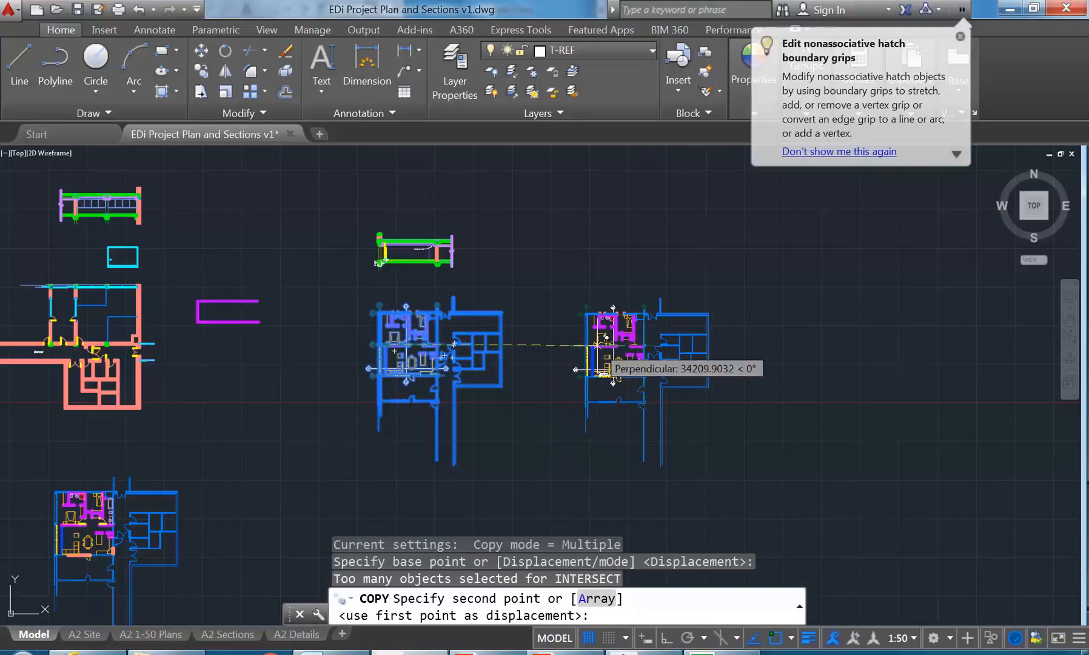
left_click(581, 347)
right_click(564, 274)
left_click(591, 283)
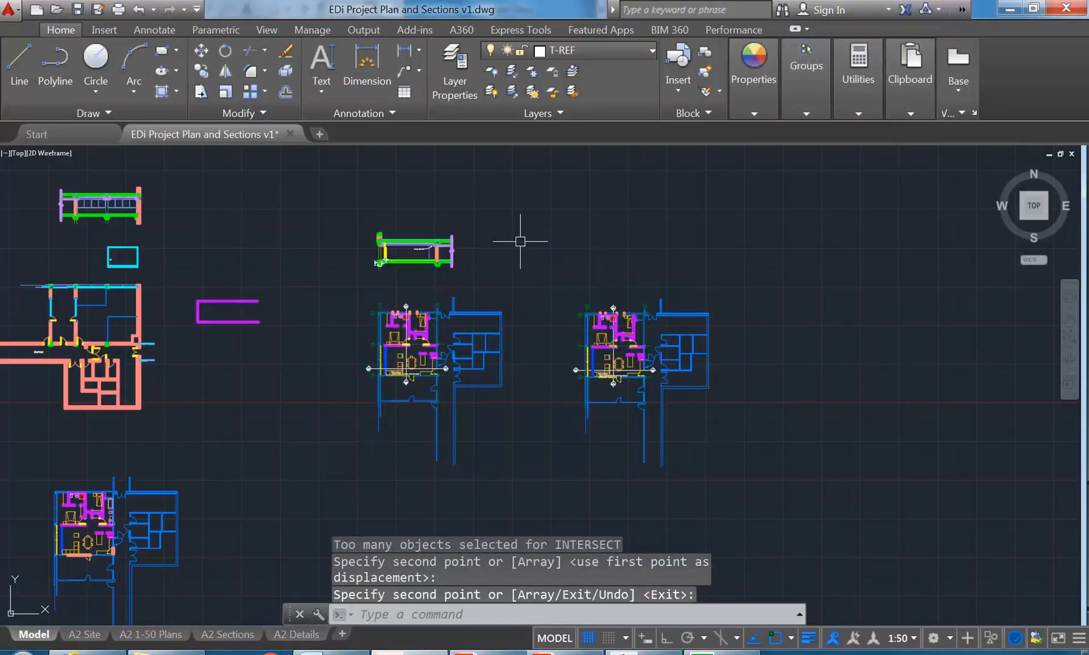
- Rotate the copied plan 90° clockwise with Ortho on, so the corridor side faces left
left_click(538, 279)
left_click(792, 513)
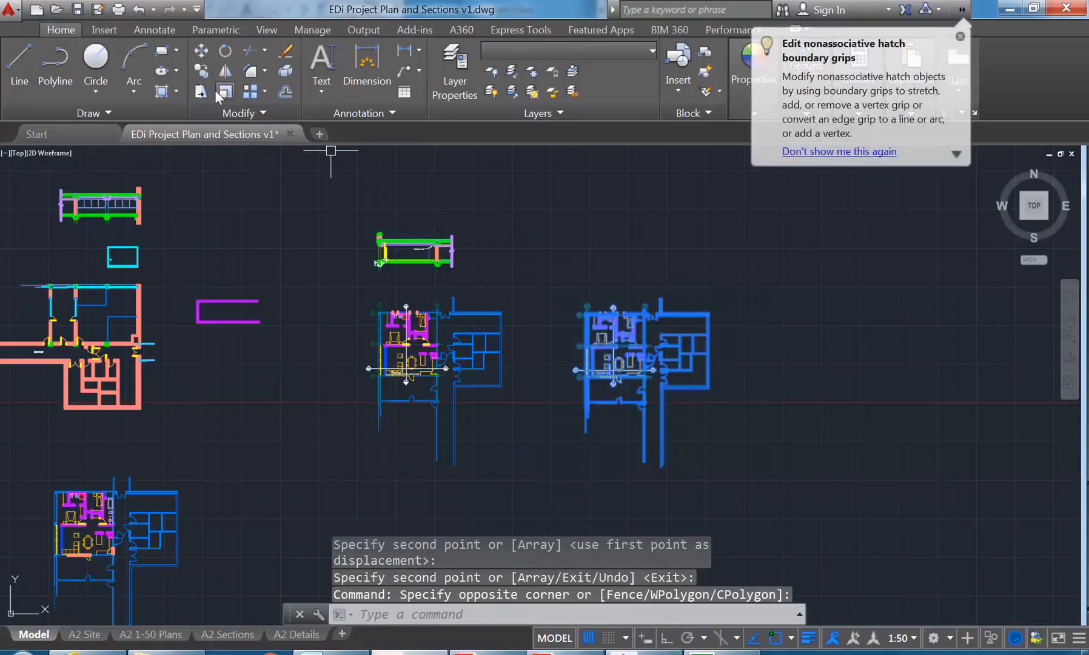
left_click(222, 55)
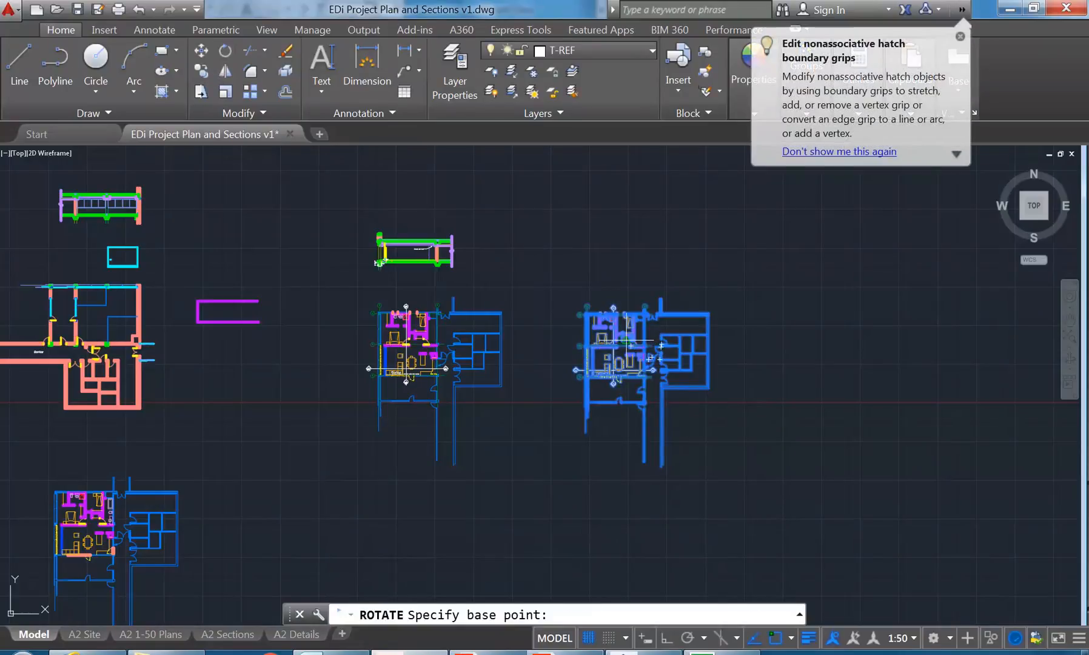
left_click(631, 344)
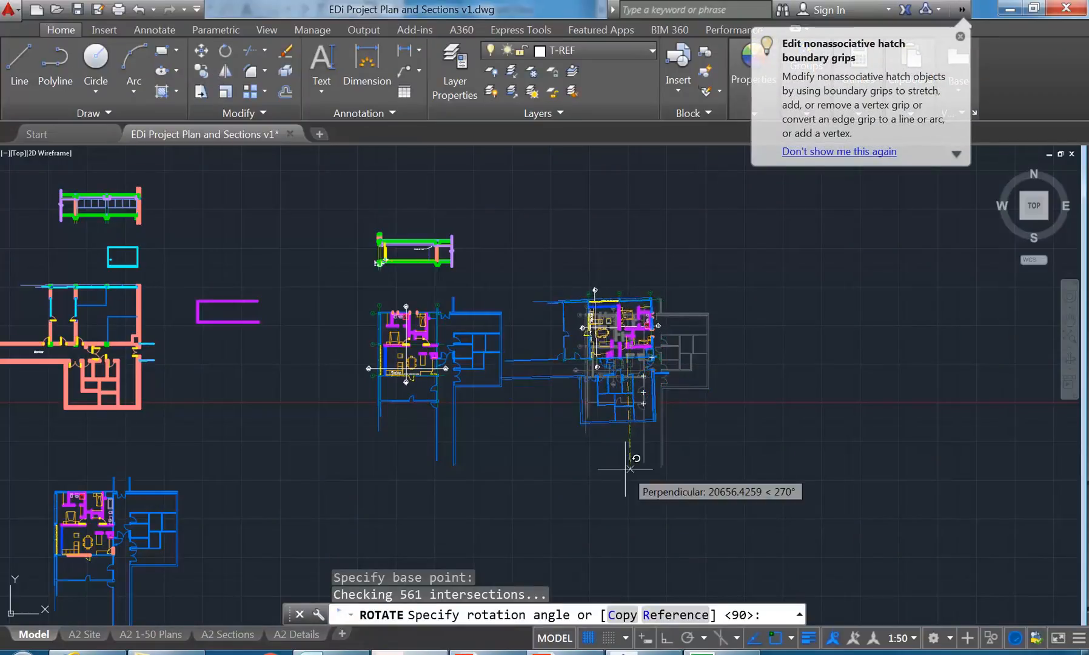
left_click(667, 638)
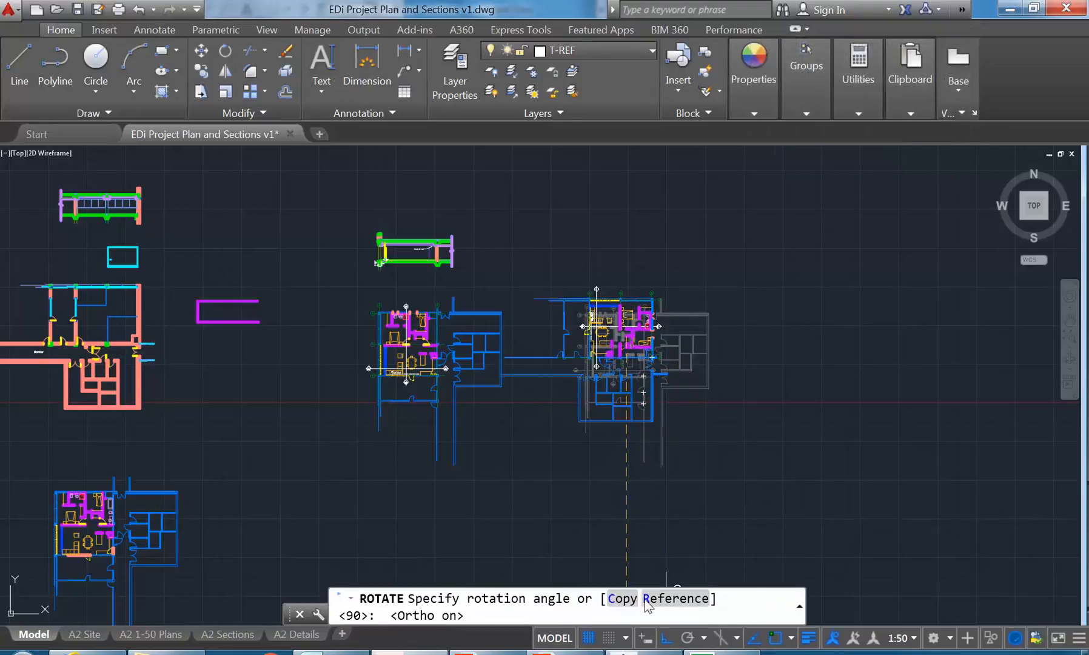
left_click(683, 293)
- Move the rotated plan copy slightly right and then down, bringing it level with the original plan
left_click(691, 263)
left_click(498, 494)
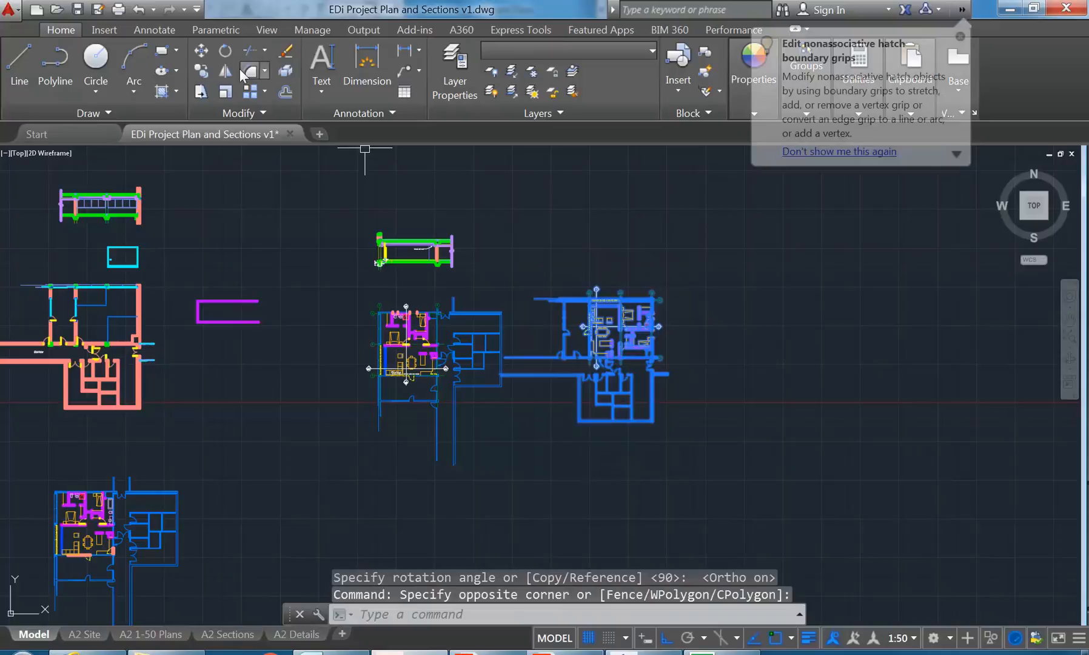
left_click(203, 53)
left_click(602, 480)
left_click(630, 481)
left_click(724, 265)
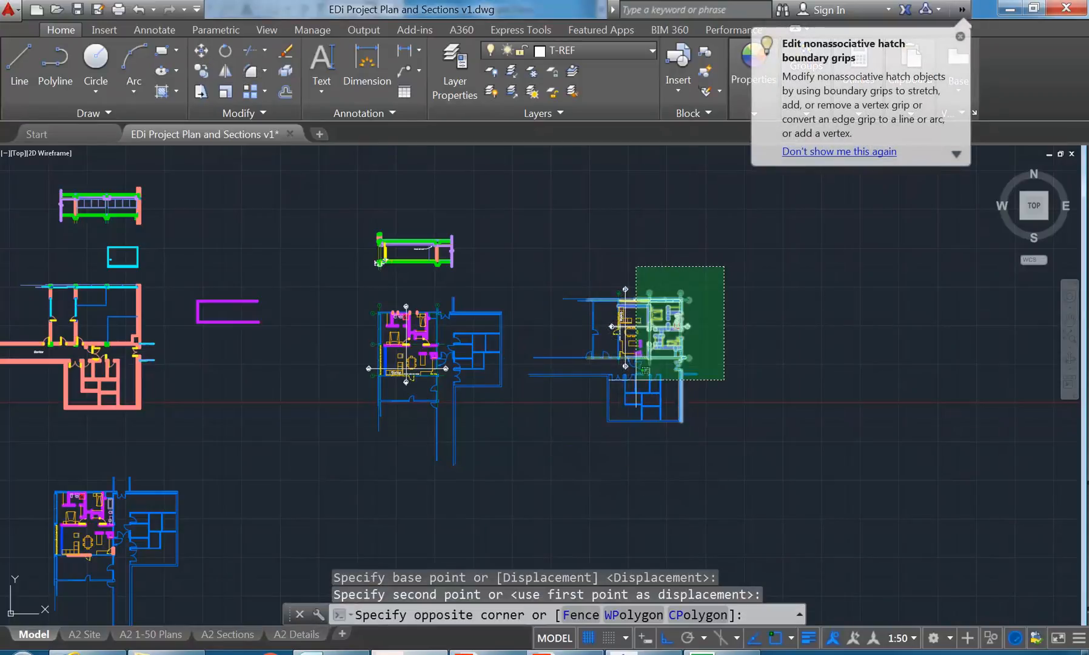
left_click(530, 485)
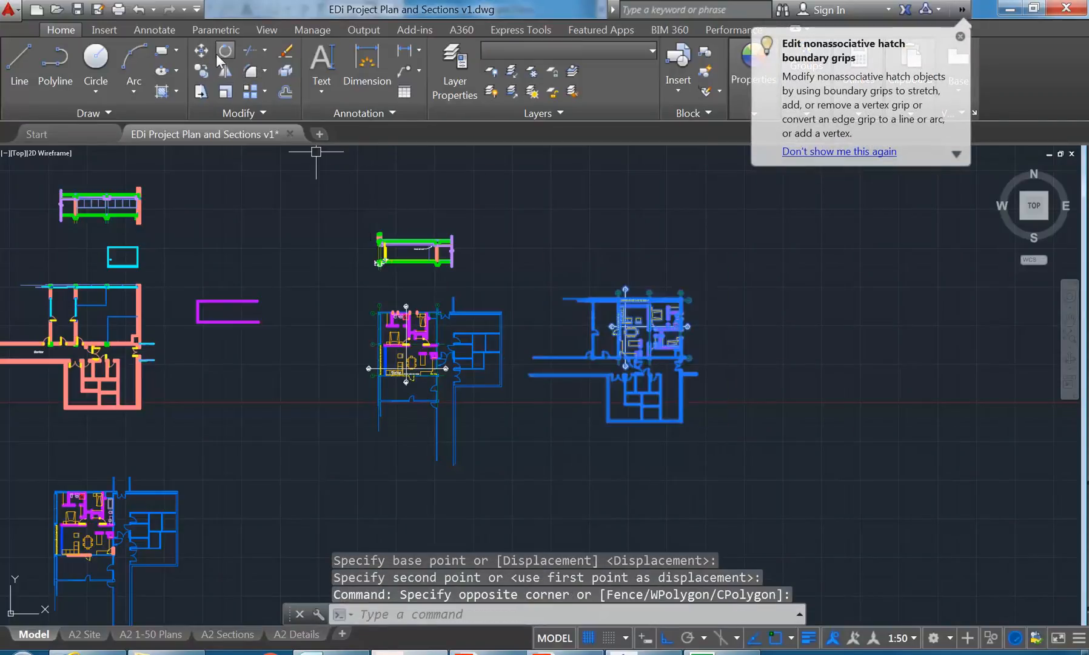
left_click(204, 53)
left_click(728, 338)
left_click(704, 345)
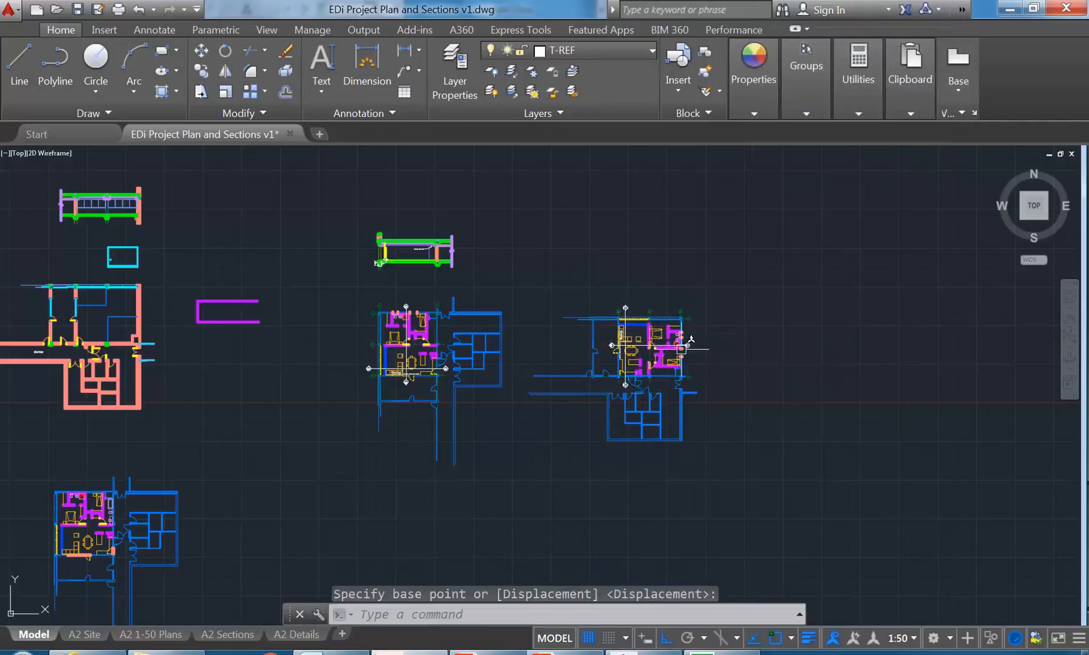
- Draw a vertical projection line from the inner face of the rotated plan's corridor-side wall to well above the plan
scroll(634, 398, "up", 2)
scroll(673, 303, "up", 3)
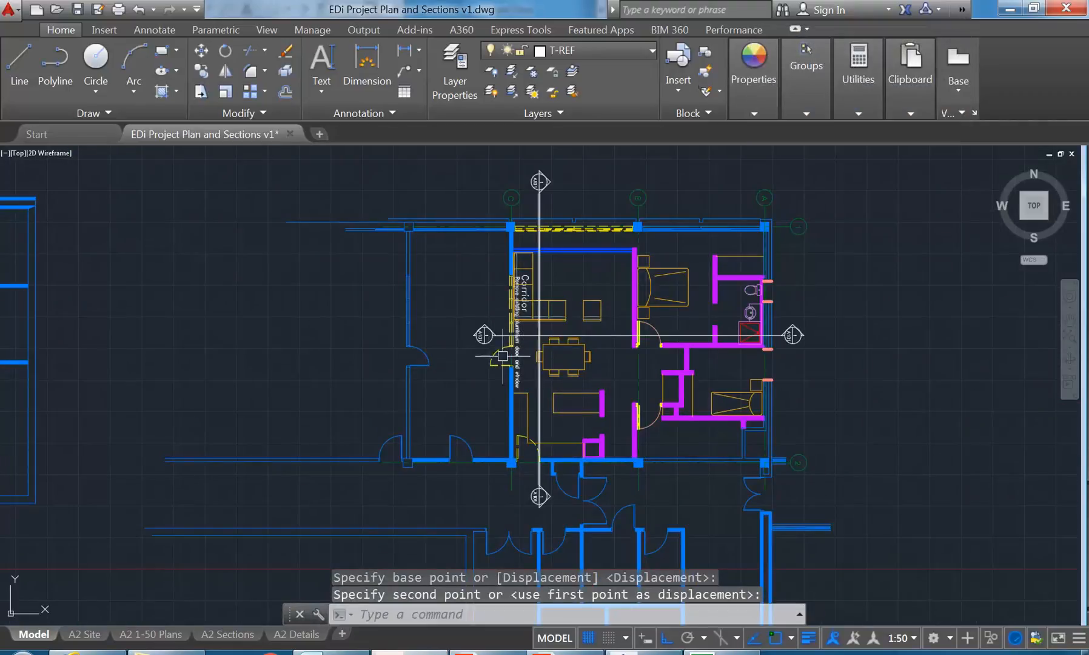
scroll(504, 428, "down", 6)
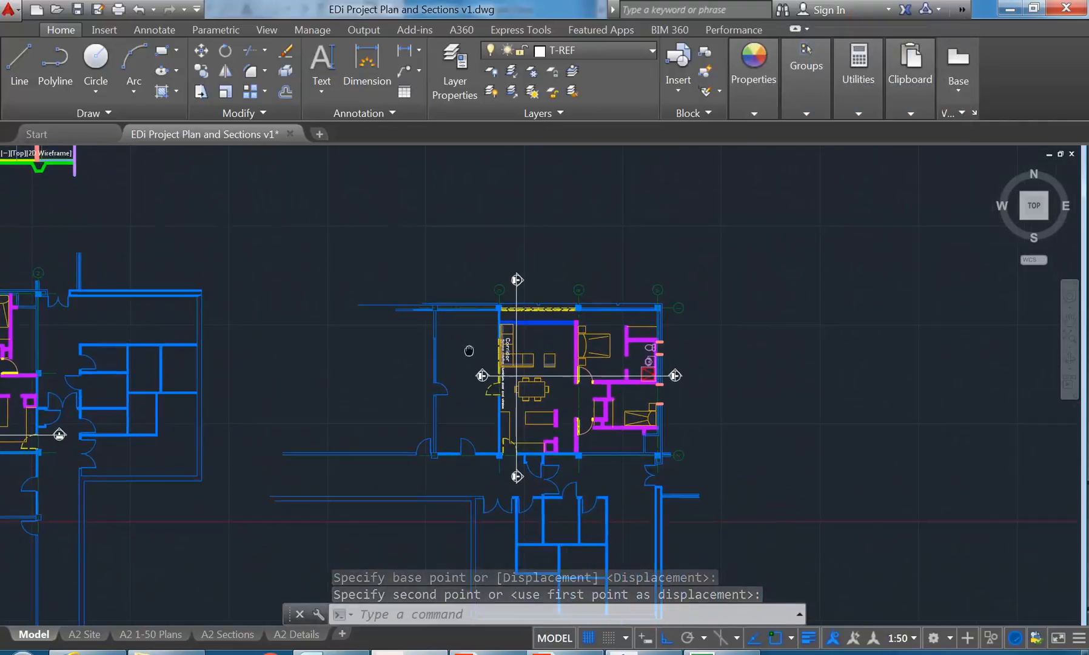
mouse_move(504, 427)
middle_mouse_down()
mouse_move(526, 398)
mouse_move(511, 392)
middle_mouse_up()
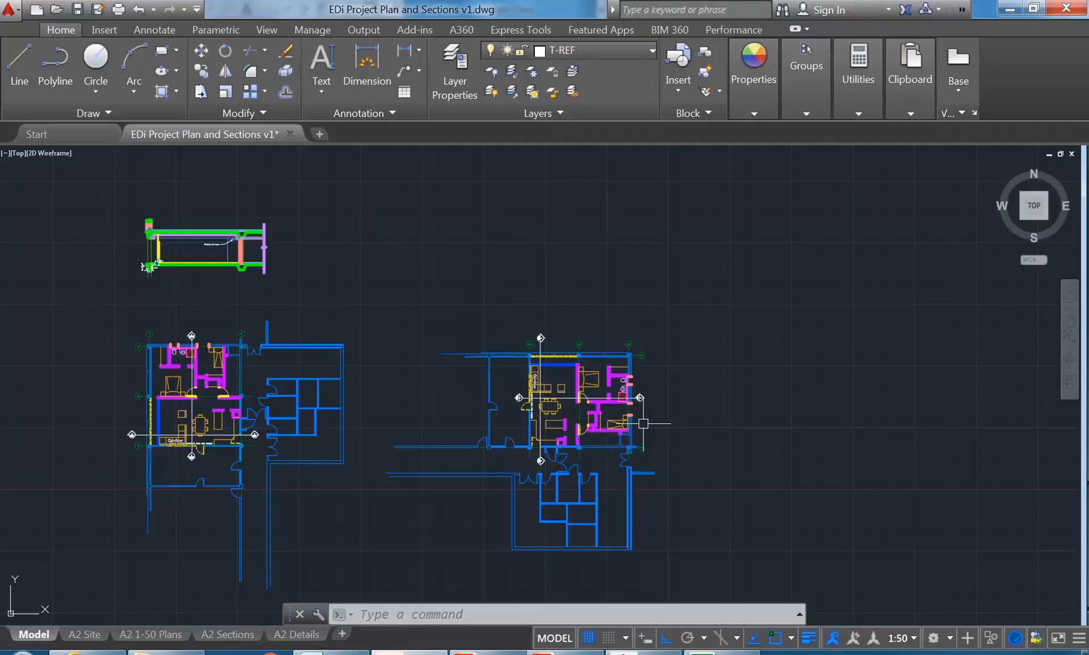
scroll(526, 393, "up", 4)
scroll(522, 396, "up", 2)
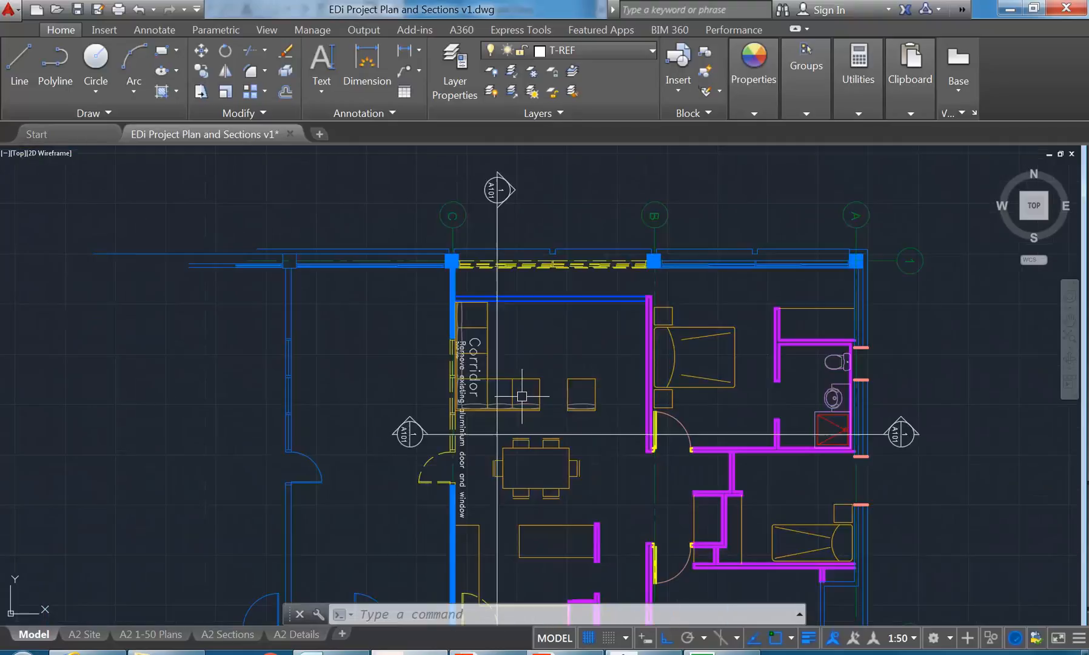
left_click(18, 67)
scroll(458, 446, "up", 5)
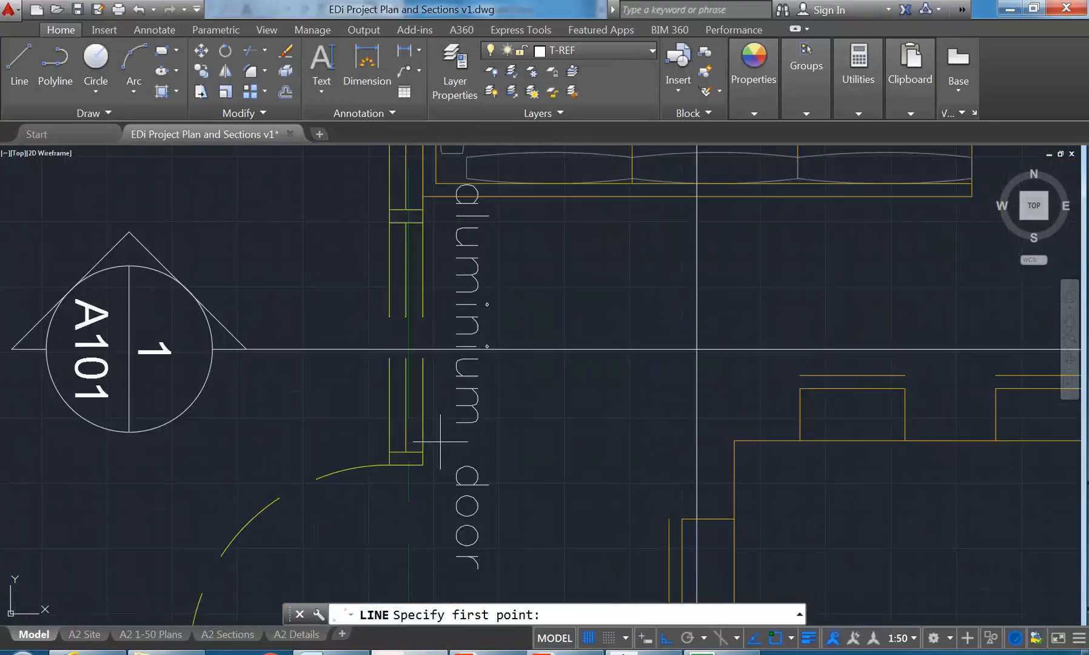
left_click(419, 393)
scroll(425, 388, "down", 10)
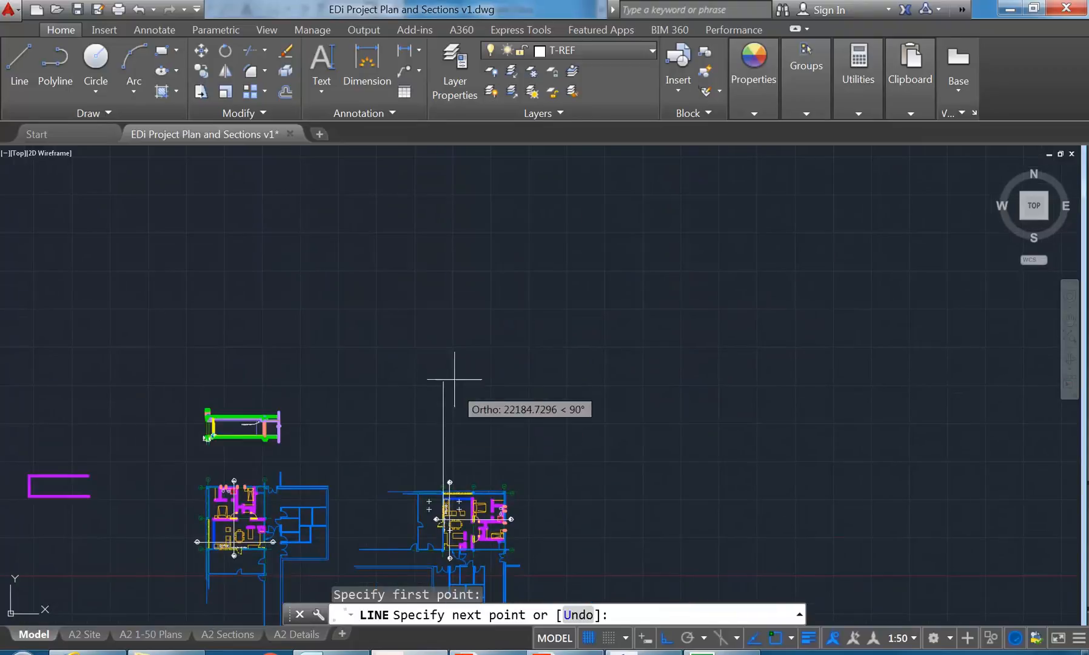
right_click(427, 393)
left_click(440, 402)
- Copy the whole section drawing, based on its left floor slab corner, about 37,000 units right to above the rotated plan
scroll(406, 340, "up", 3)
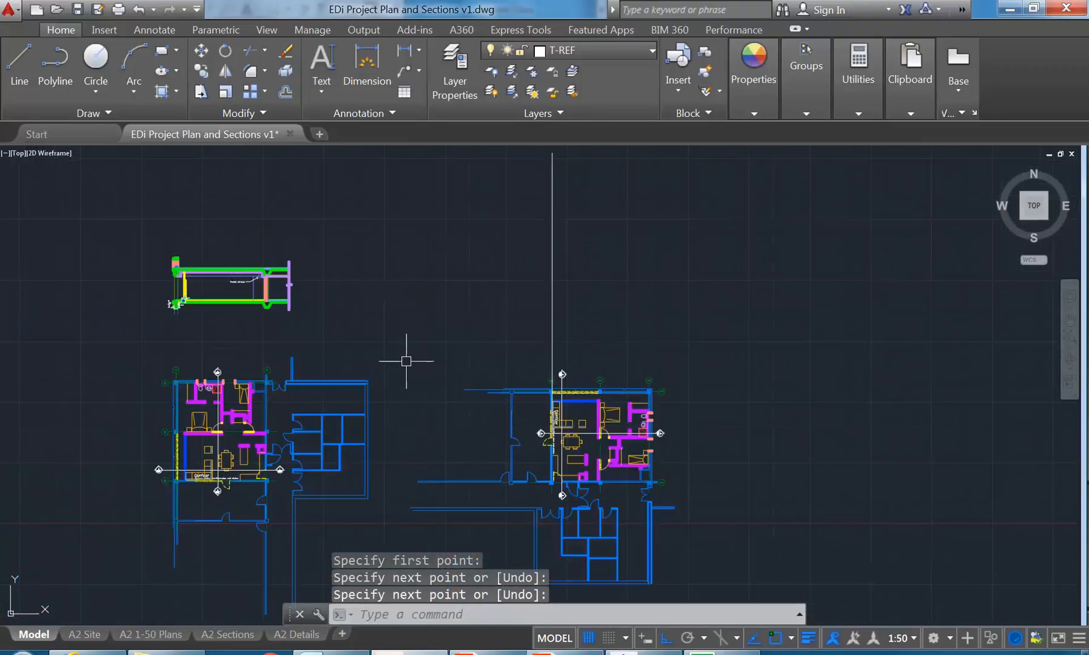
scroll(346, 362, "up", 4)
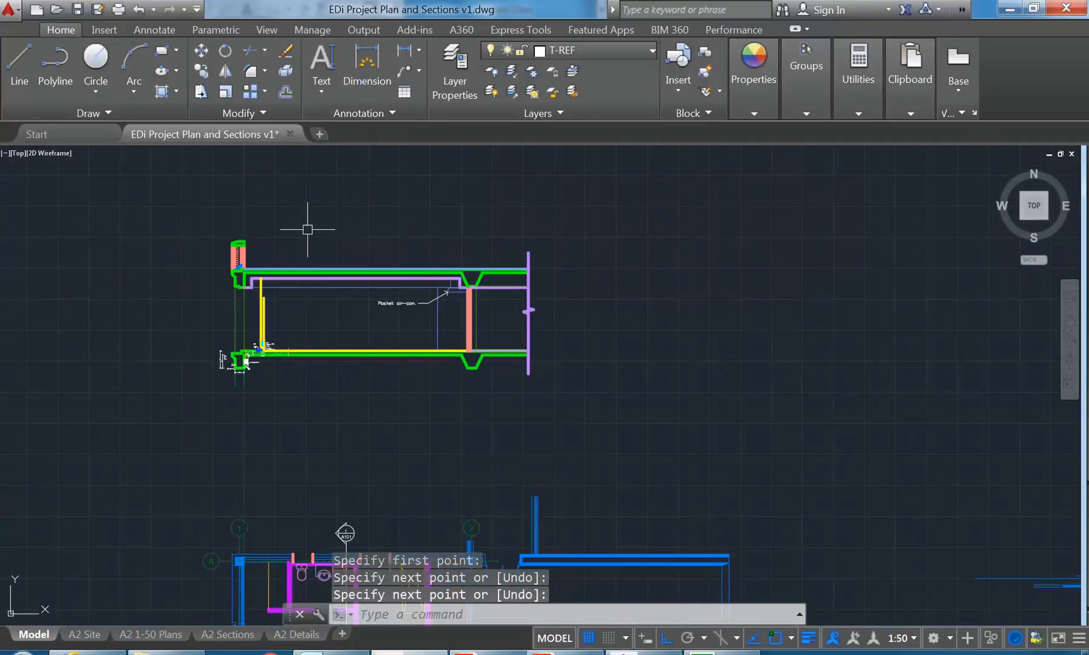
left_click(595, 217)
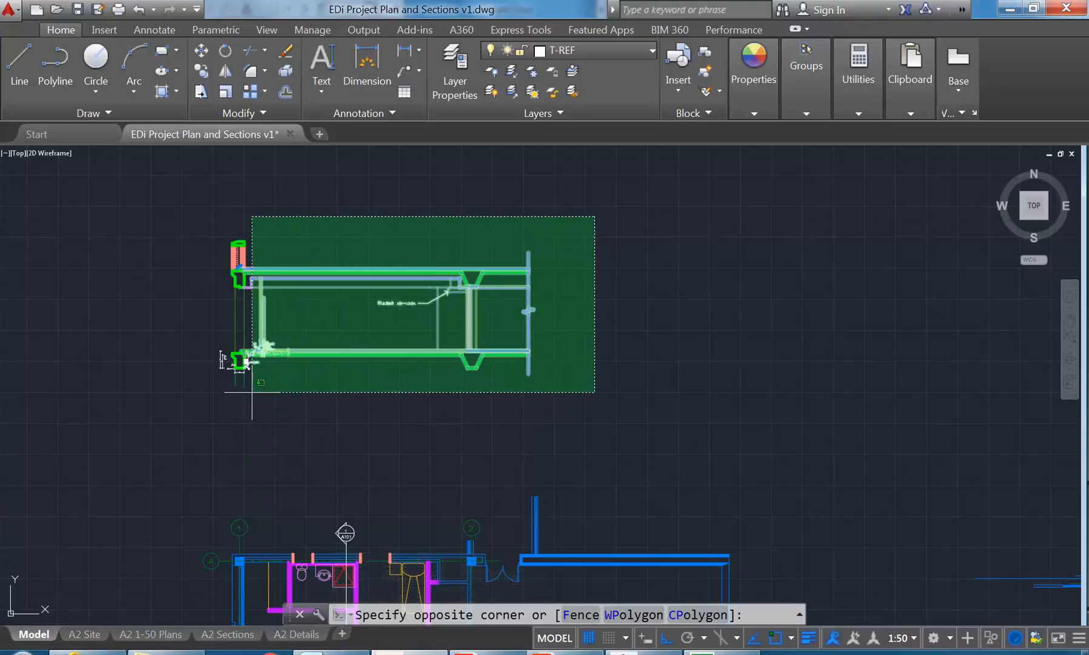
left_click(252, 391)
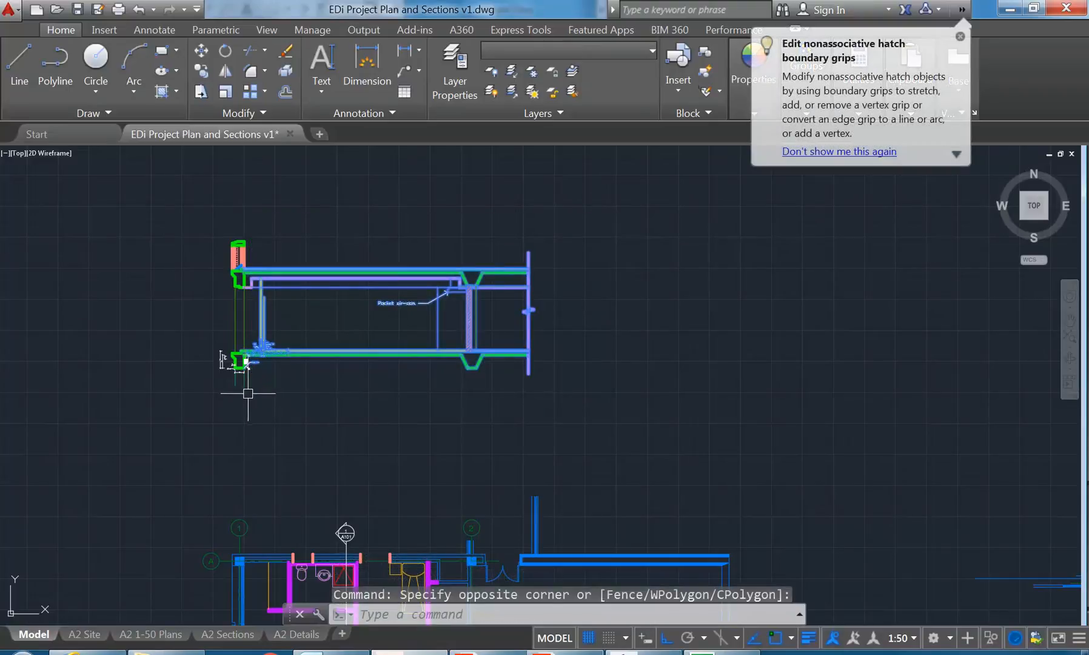
left_click(163, 207)
left_click(633, 471)
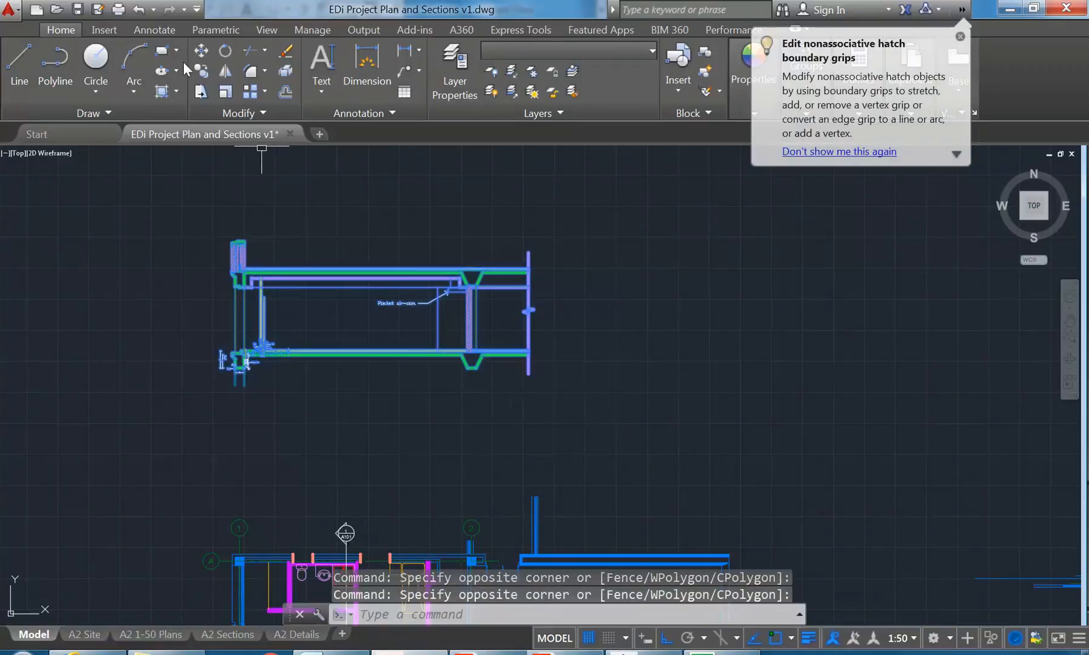
left_click(205, 77)
scroll(470, 340, "up", 8)
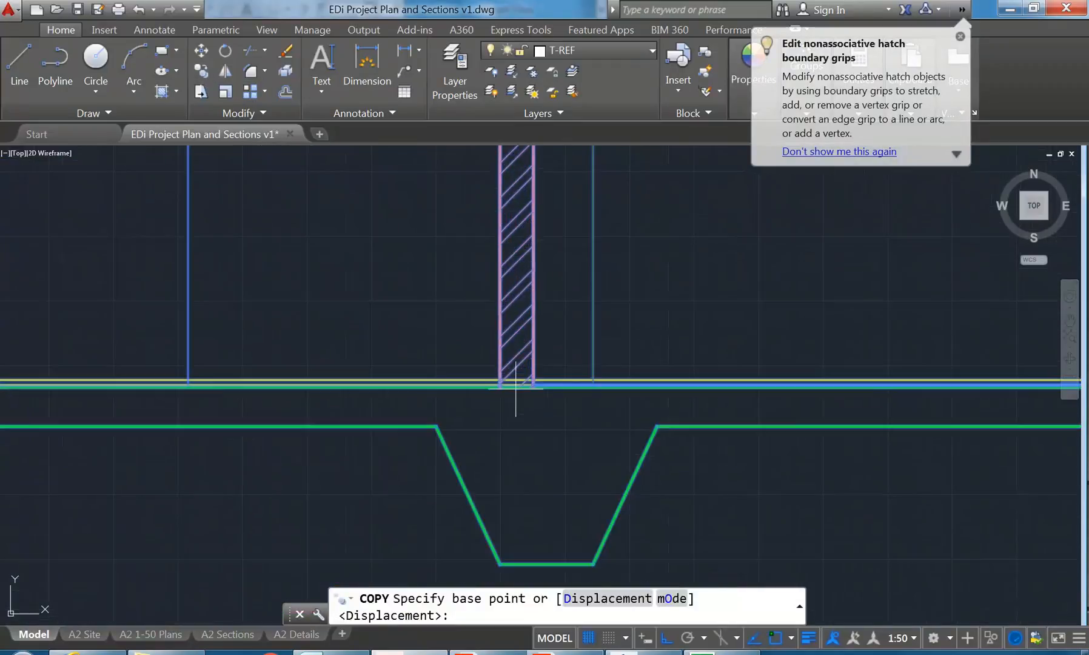
scroll(182, 345, "down", 6)
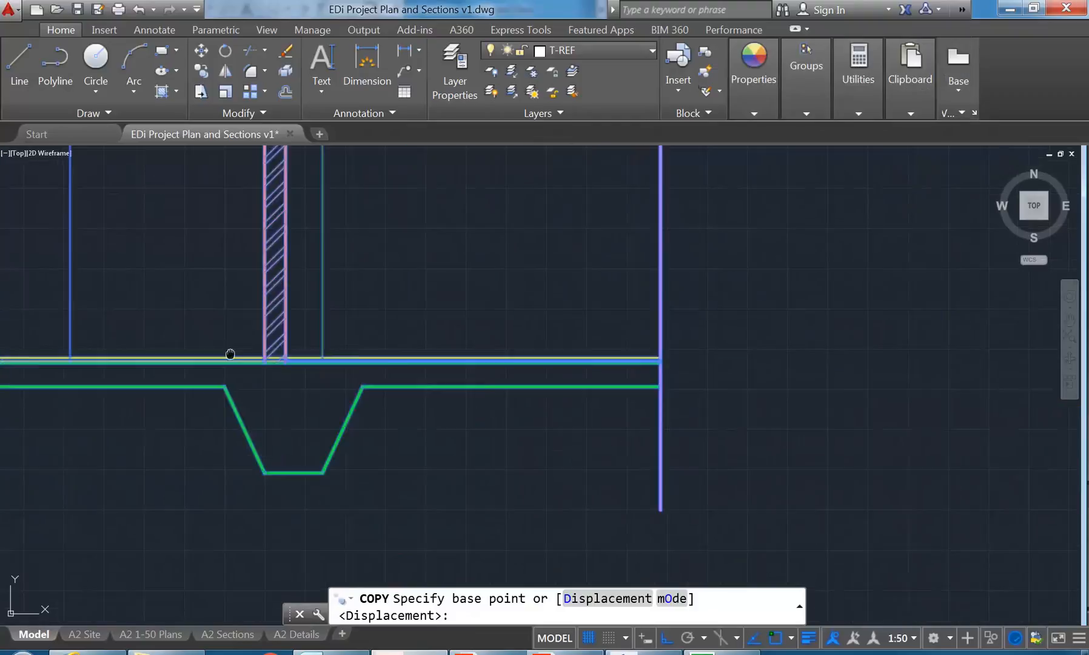
middle_click_drag(19, 314, 240, 313)
middle_click_drag(117, 312, 408, 359)
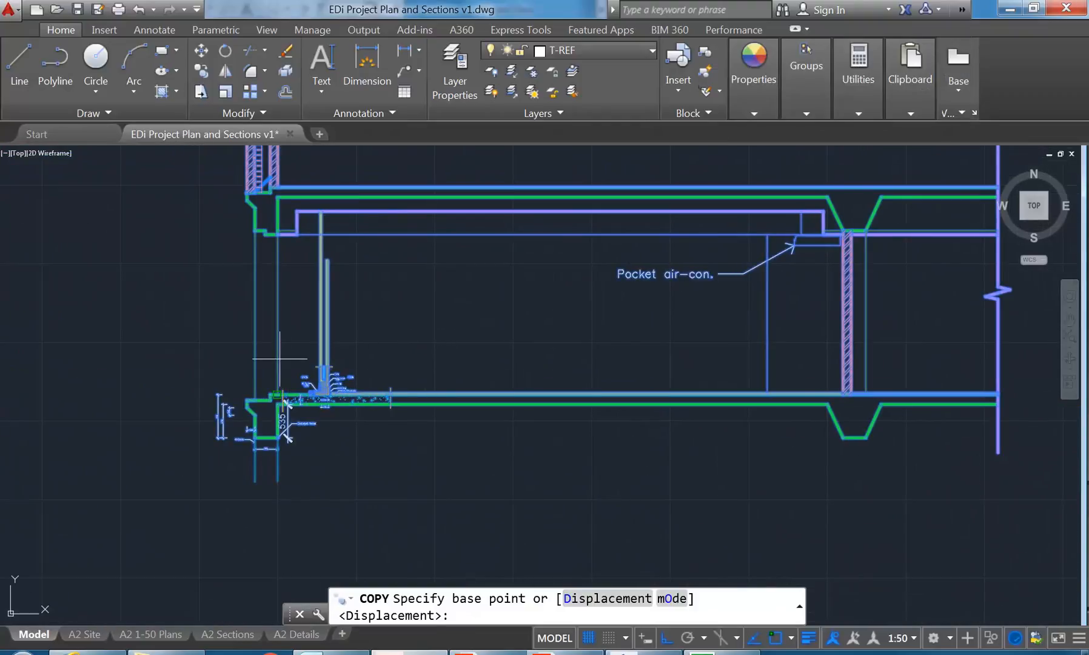
left_click(277, 394)
scroll(639, 372, "down", 2)
middle_click_drag(640, 373, 265, 329)
middle_click_drag(704, 373, 185, 319)
scroll(448, 319, "down", 1)
middle_click_drag(448, 320, 268, 311)
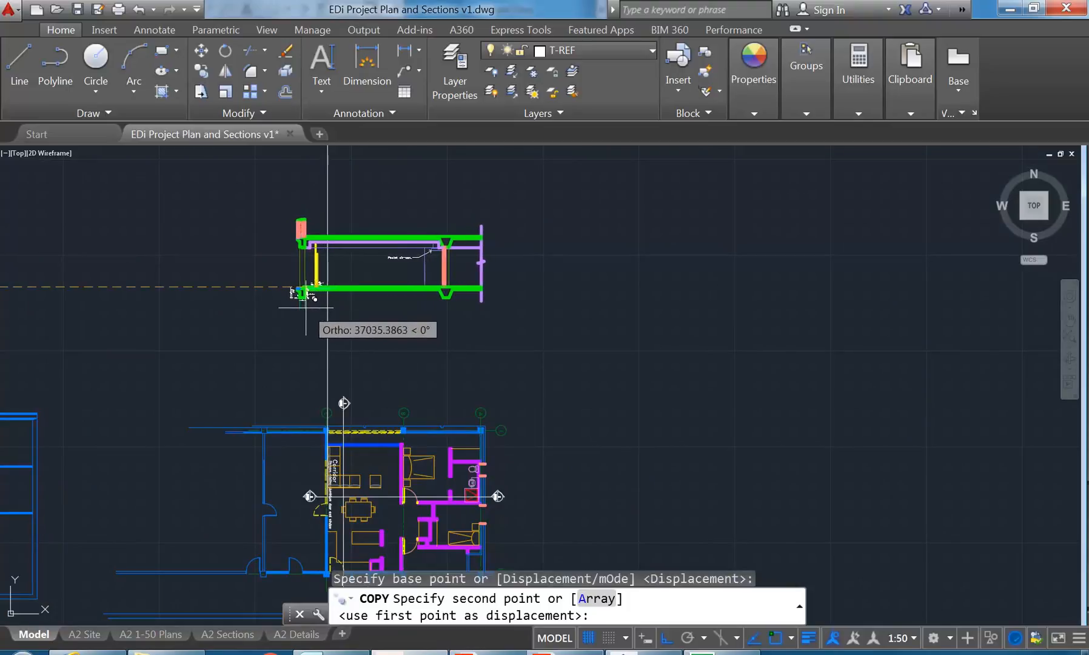
left_click(306, 307)
key("Return")
- Draw a vertical projection line from the inner face of the rotated plan's window-side external wall to just above the copied section
middle_click_drag(250, 318, 276, 250)
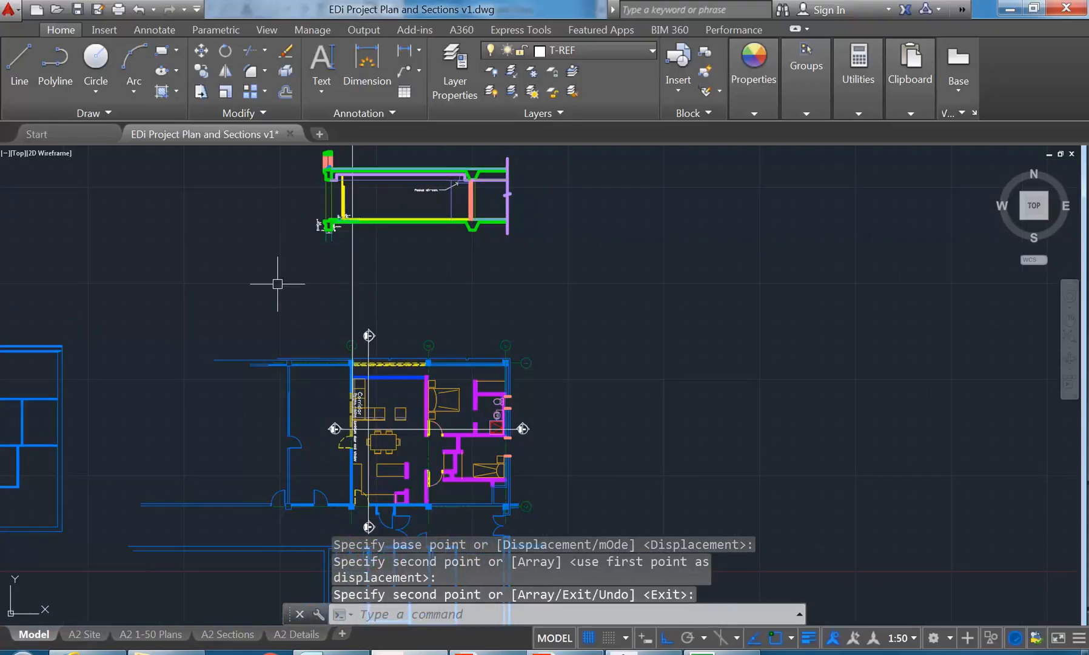
left_click(20, 63)
scroll(512, 442, "up", 6)
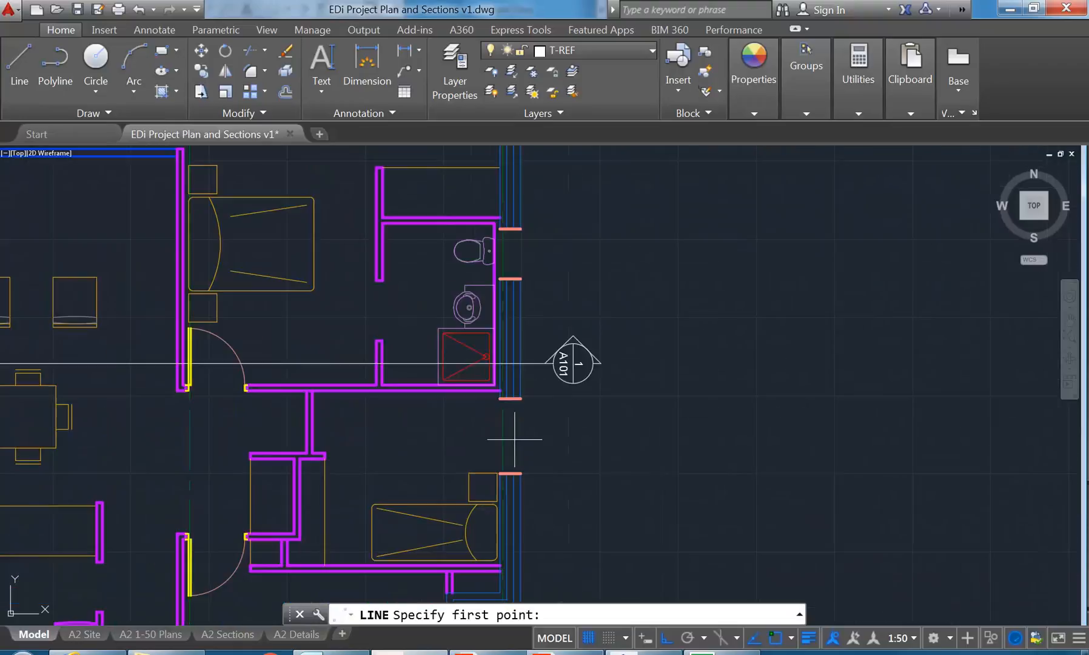
scroll(498, 368, "up", 6)
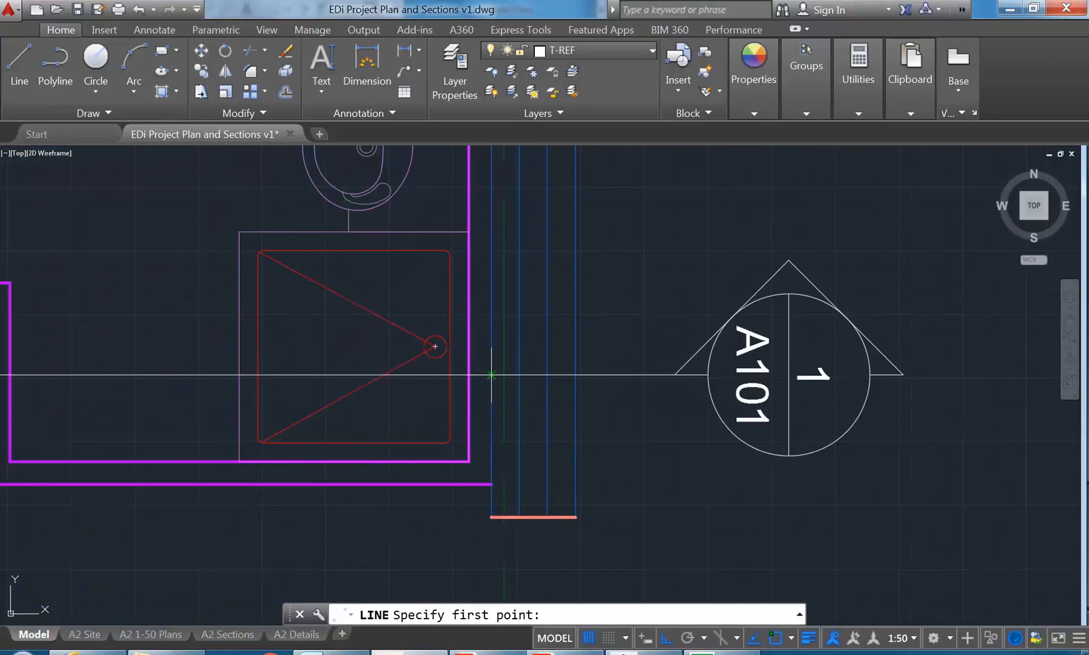
left_click(491, 375)
scroll(505, 364, "down", 8)
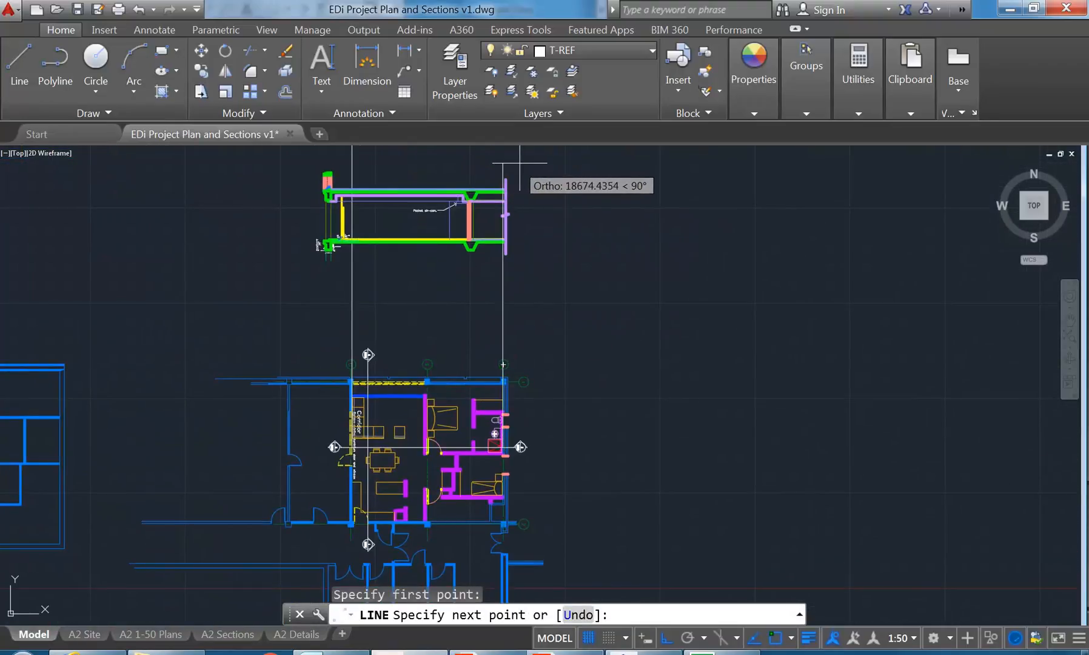
left_click(513, 165)
key("Return")
- Erase the copied section's right-hand details, including the beams, masonry wall, break line and pocket air-con note, leaving the long slab and ceiling lines
scroll(438, 166, "up", 2)
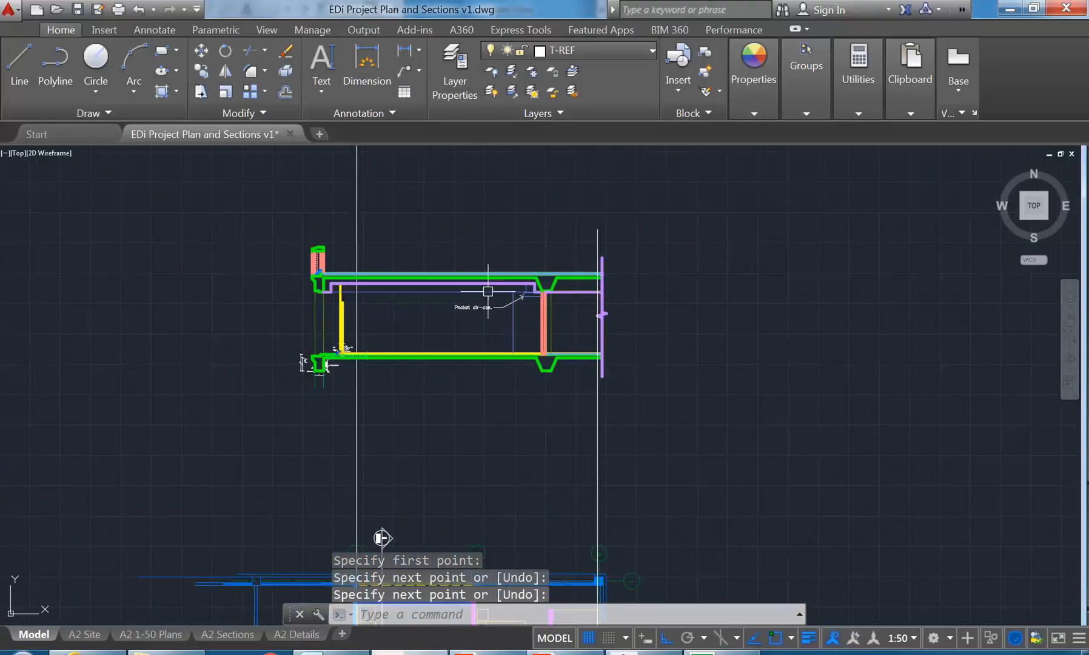
scroll(485, 333, "up", 2)
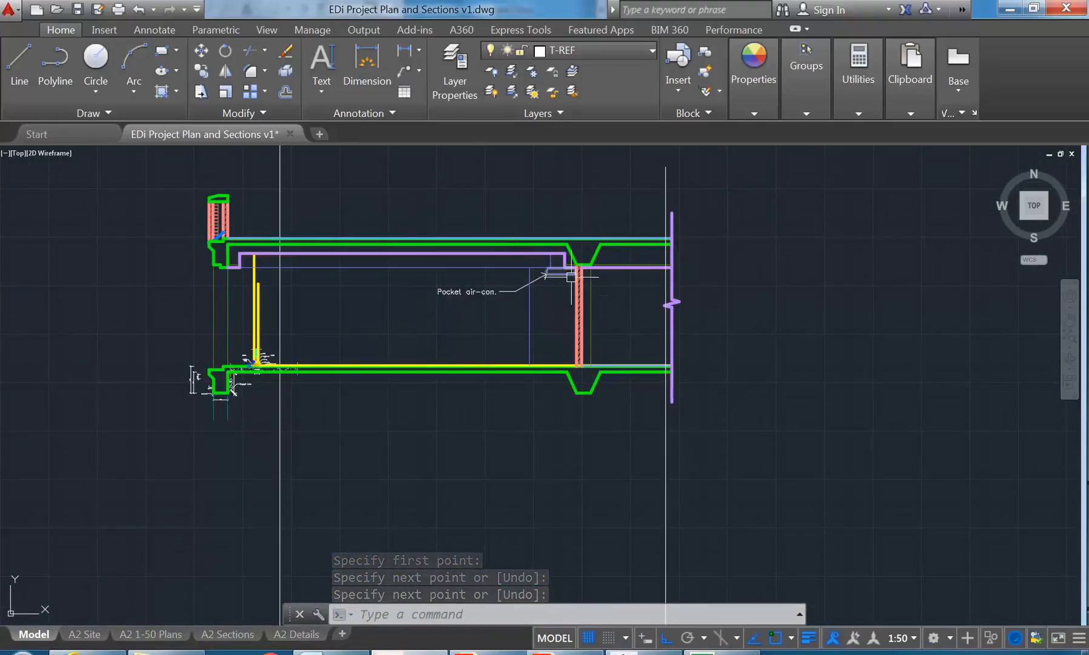
scroll(555, 269, "up", 2)
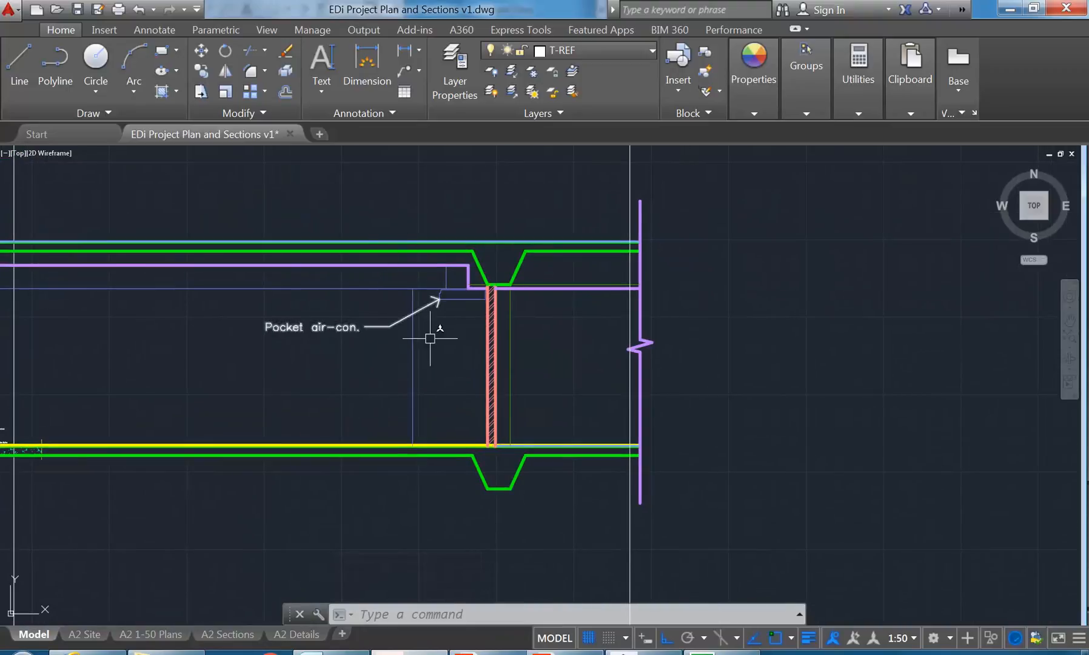
middle_click_drag(397, 368, 474, 329)
scroll(424, 349, "down", 2)
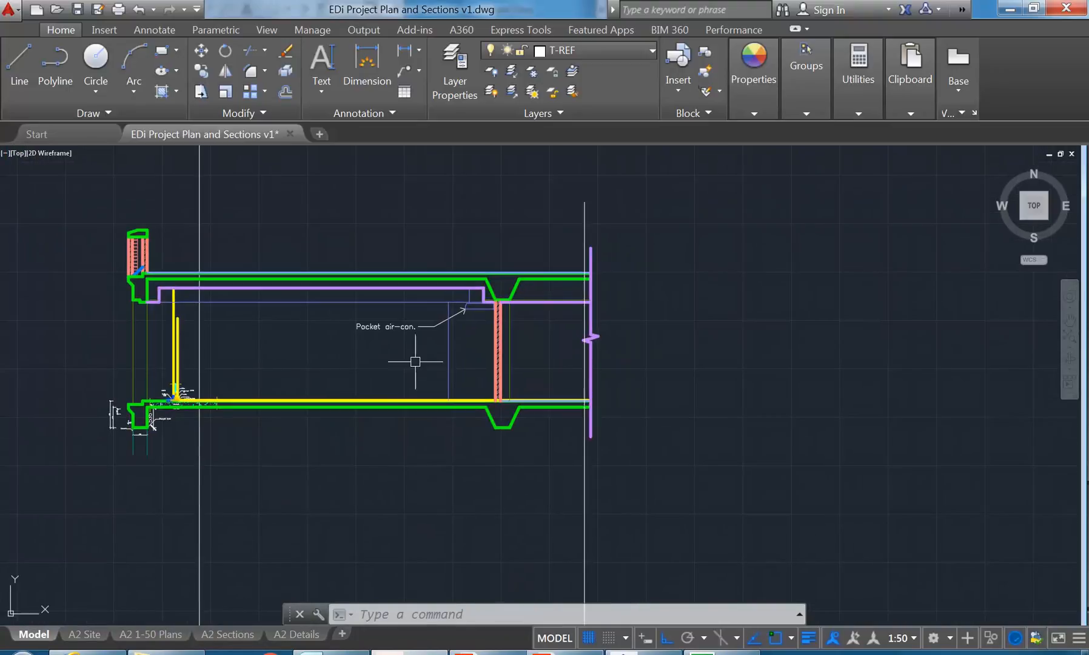
left_click(318, 245)
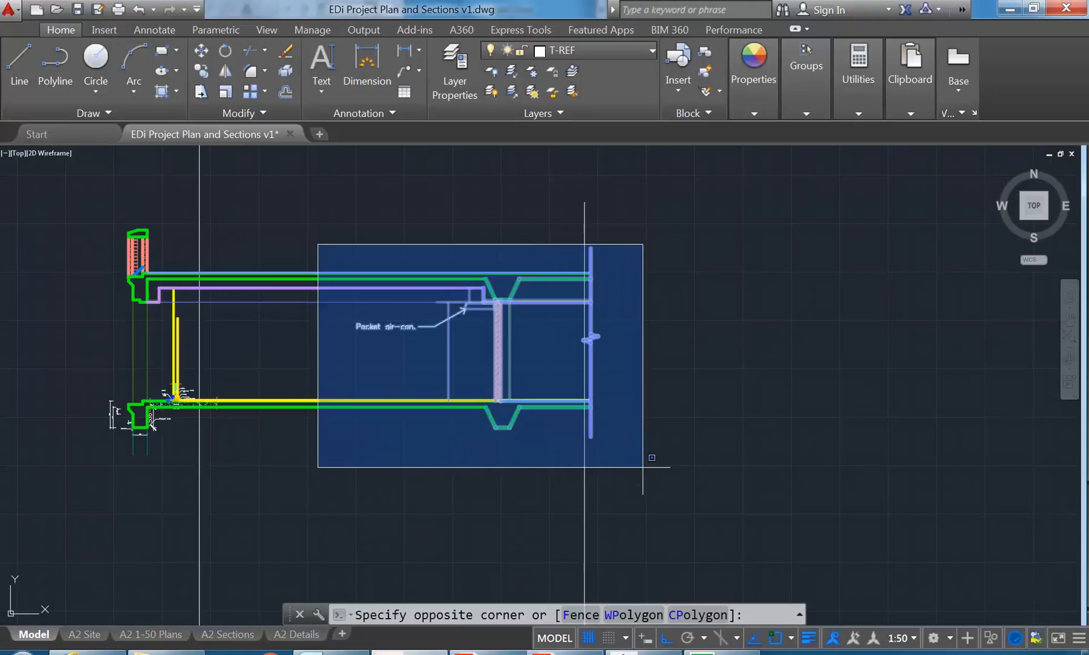
left_click(643, 467)
key("Delete")
- Erase the copied section's left-end details, including the parapet, edge beams, door and dimensions, leaving the long horizontal lines
middle_click_drag(378, 344, 468, 333)
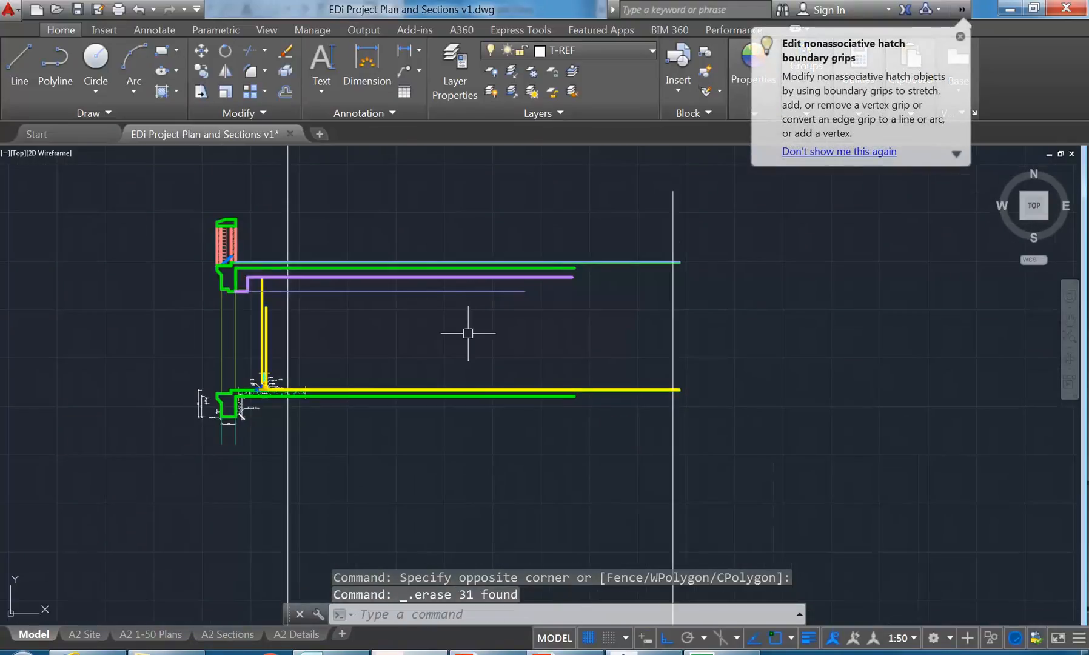
left_click(146, 192)
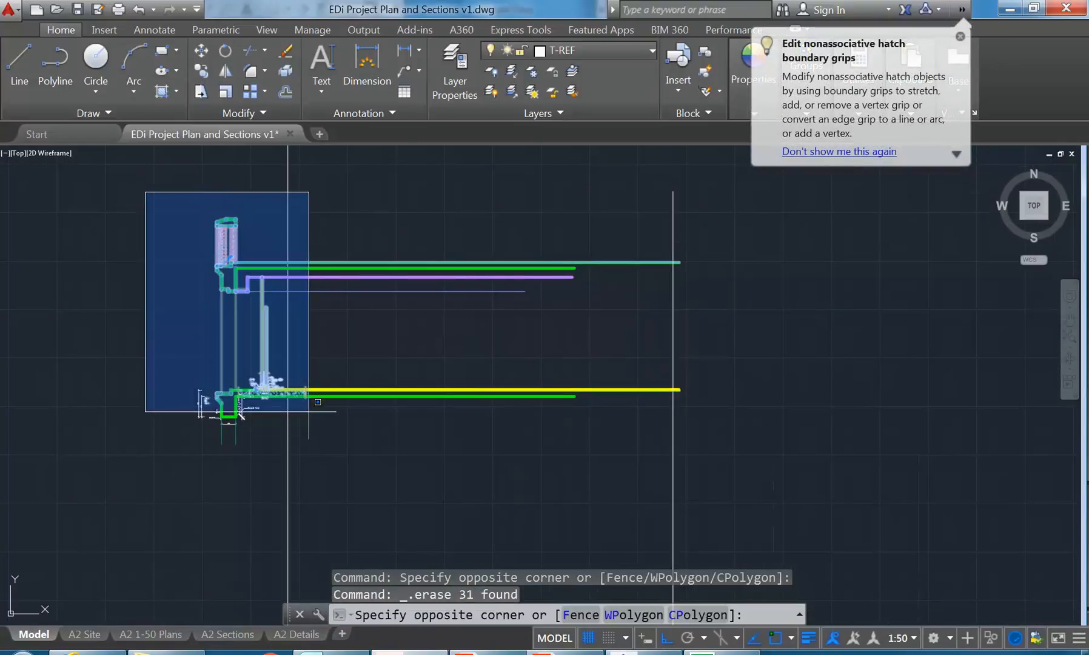
left_click(337, 458)
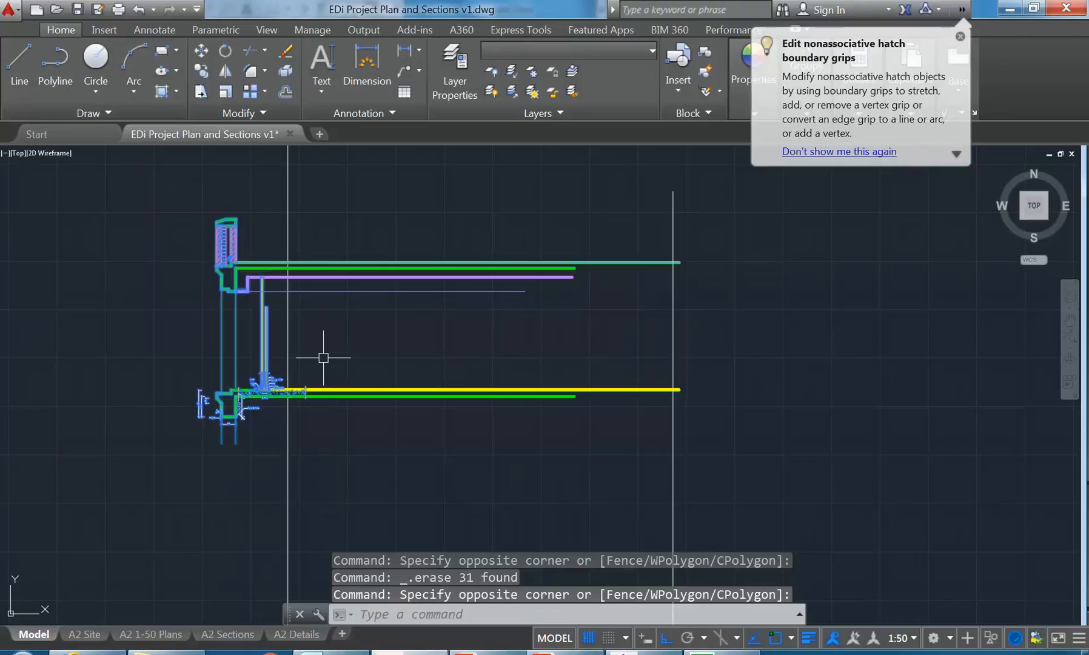
key("Delete")
- Make A-WALL-STUD-PB the current layer for projecting the stud wall beside the bedroom door
scroll(276, 297, "up", 2)
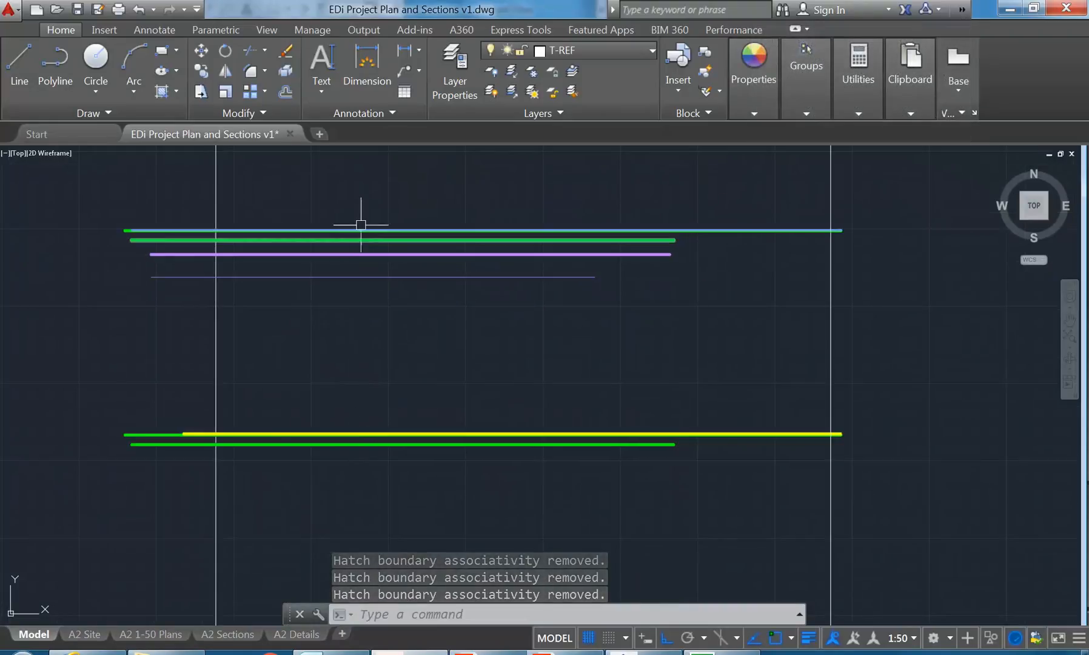
scroll(352, 394, "down", 3)
middle_click_drag(324, 583, 363, 179)
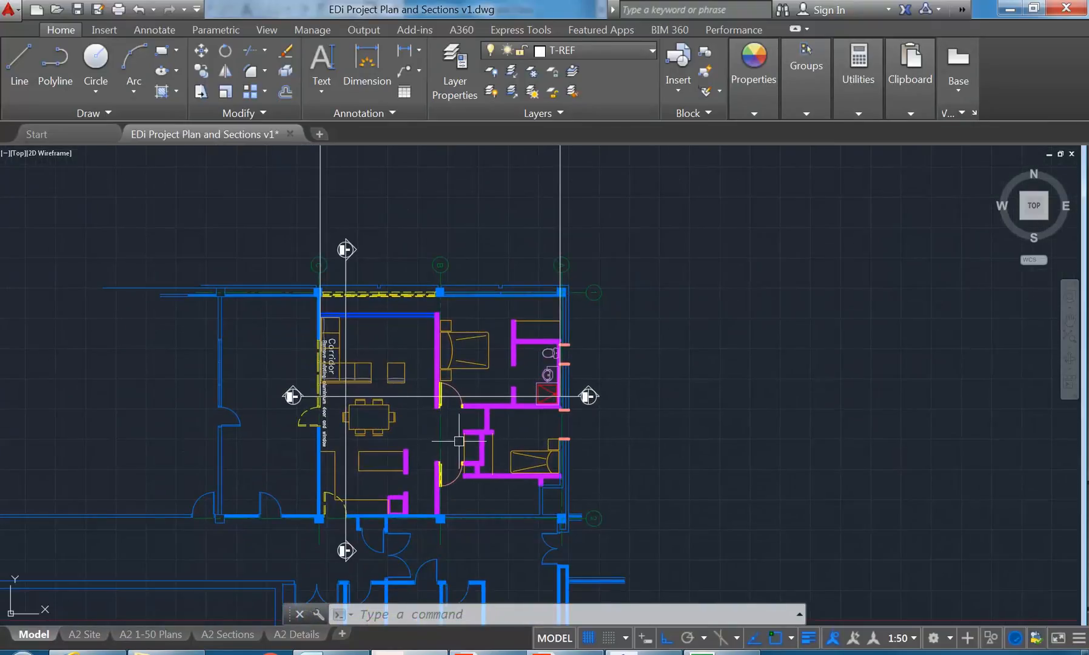
scroll(423, 405, "up", 4)
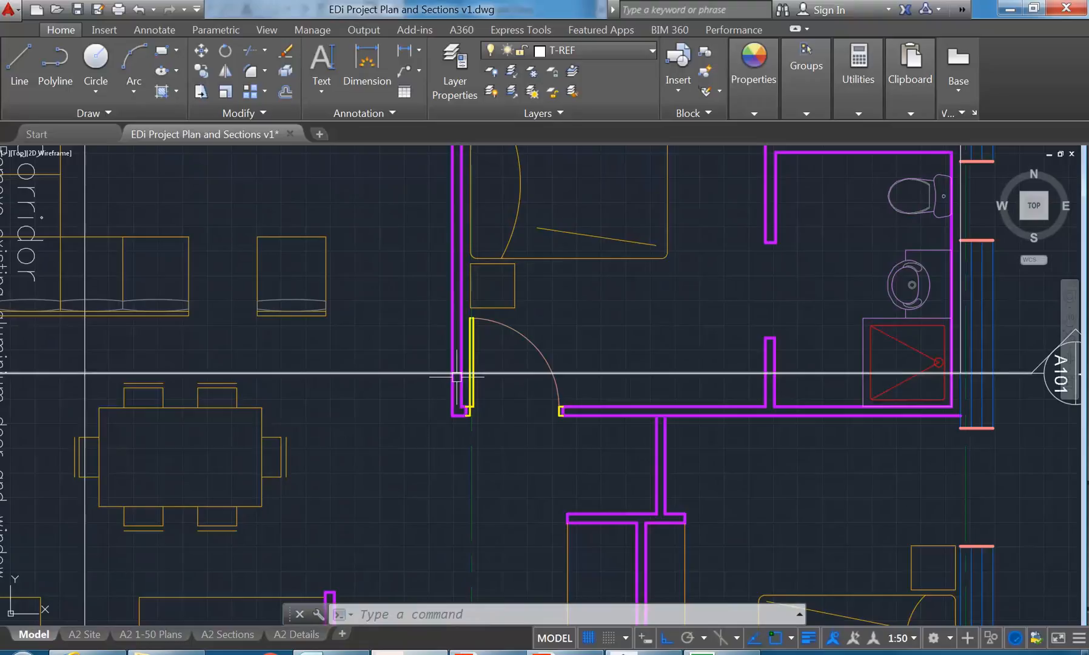
scroll(441, 373, "up", 8)
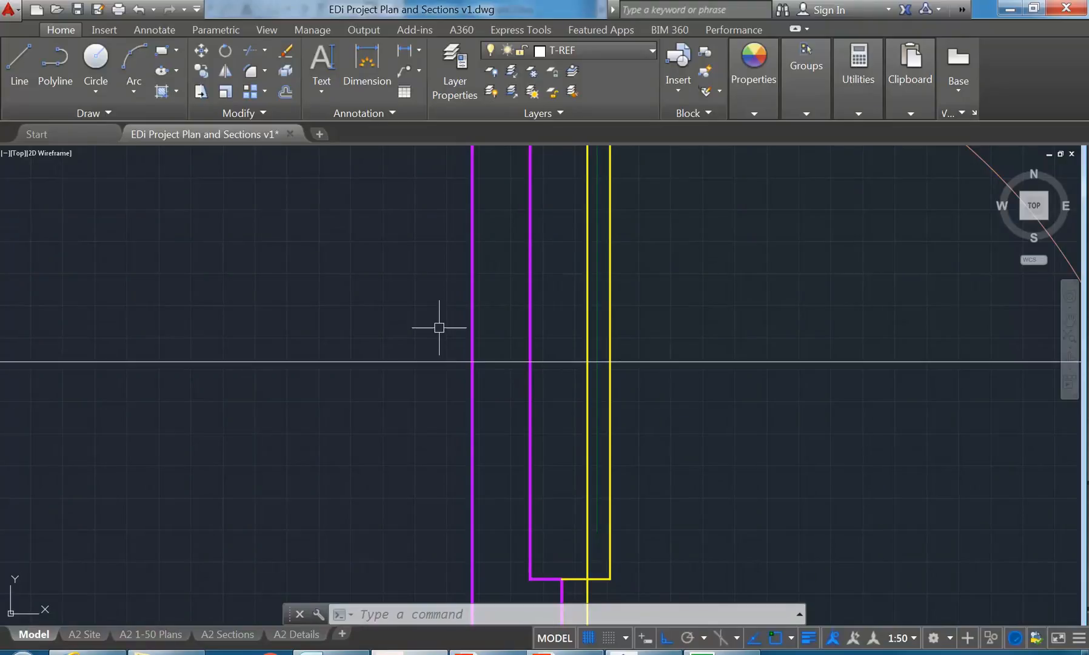
scroll(370, 299, "down", 3)
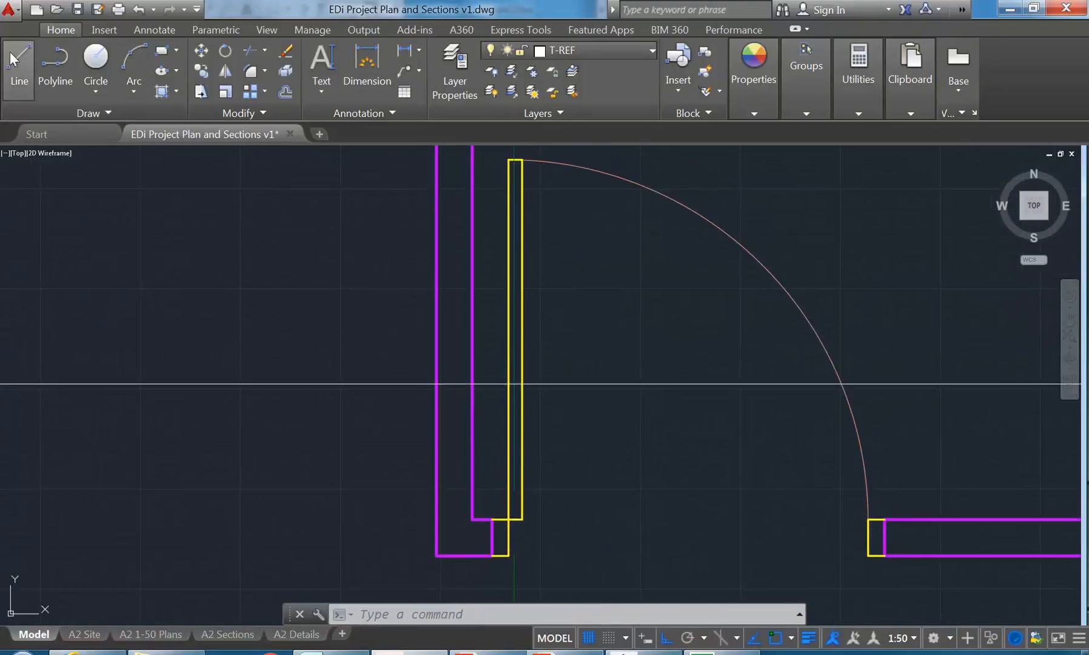
left_click(562, 50)
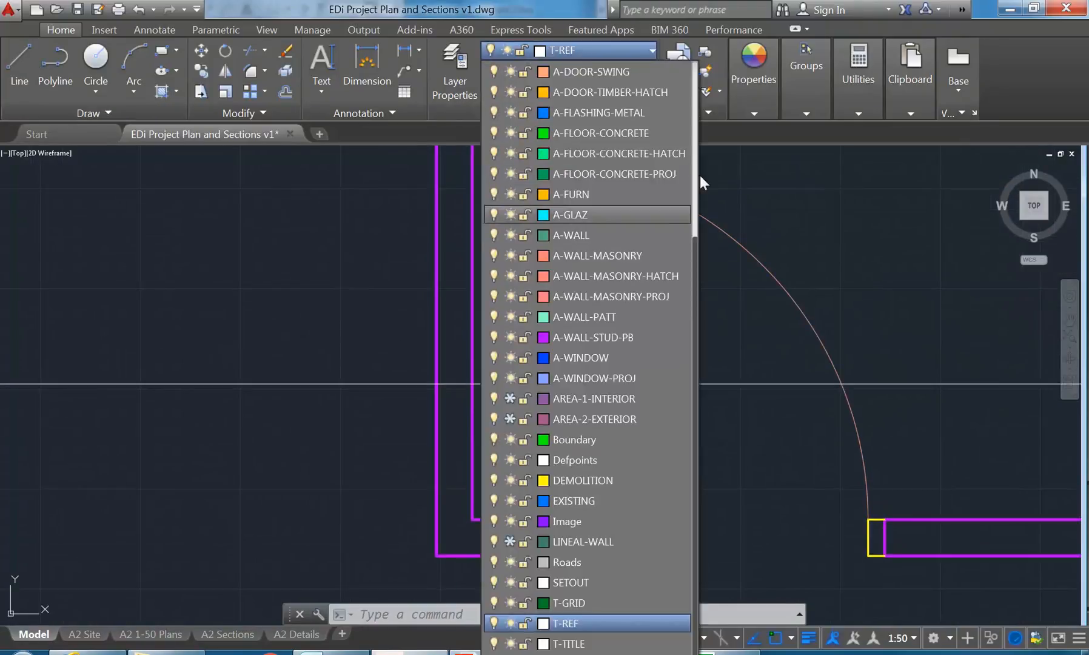
left_click(591, 337)
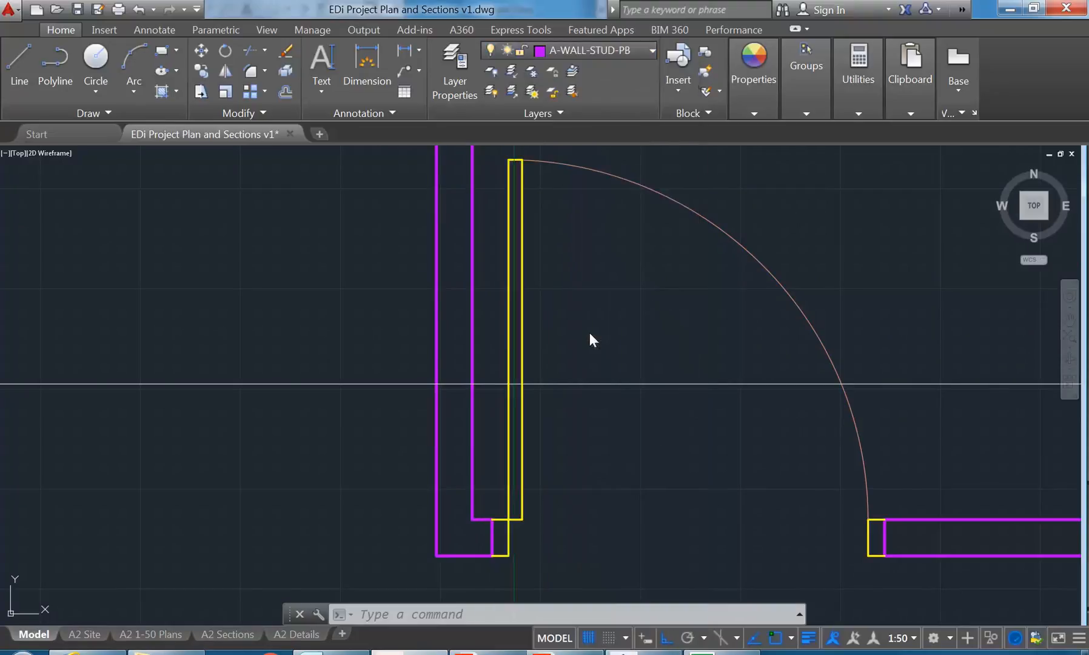
- Draw a vertical line from the stud wall's living-room face at the section cut up to the thick purple ceiling line
left_click(18, 67)
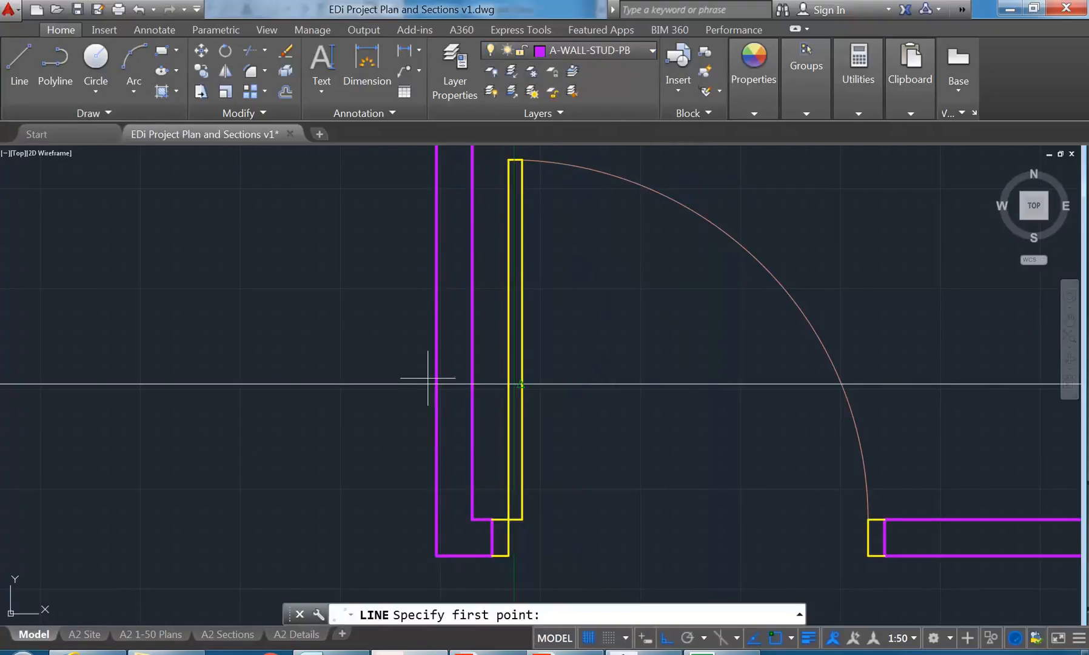
left_click(436, 384)
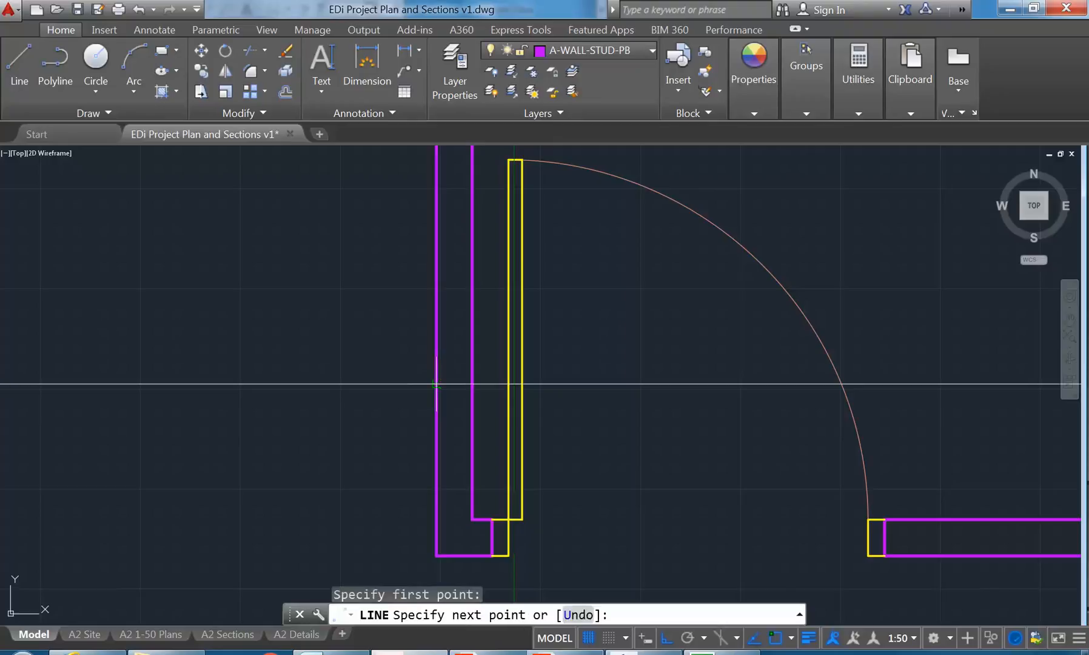
scroll(431, 364, "down", 6)
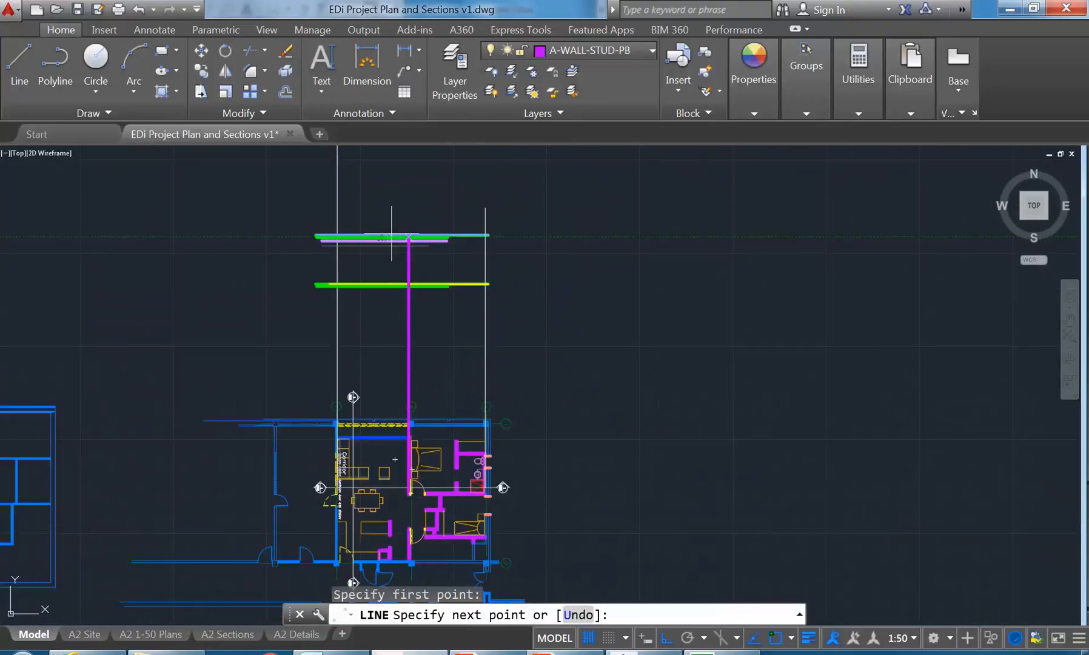
scroll(425, 303, "up", 6)
scroll(443, 285, "up", 4)
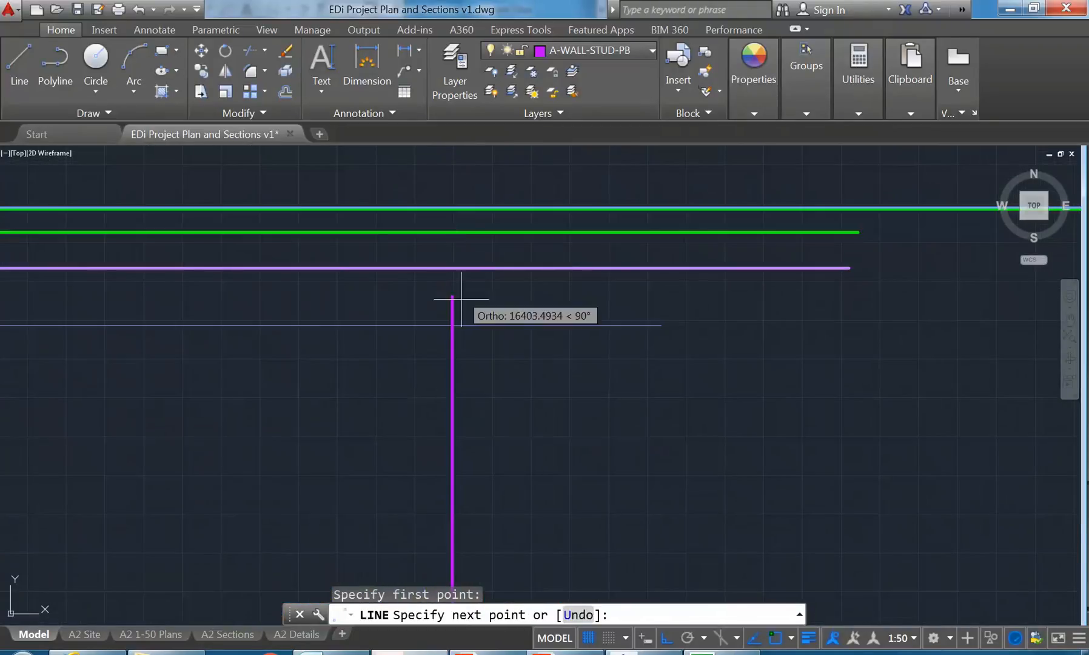
left_click(452, 268)
right_click(459, 273)
left_click(470, 279)
- Draw a second vertical line from the stud wall's bedroom face at the section cut up to the purple ceiling line
scroll(380, 321, "down", 8)
right_click(373, 309)
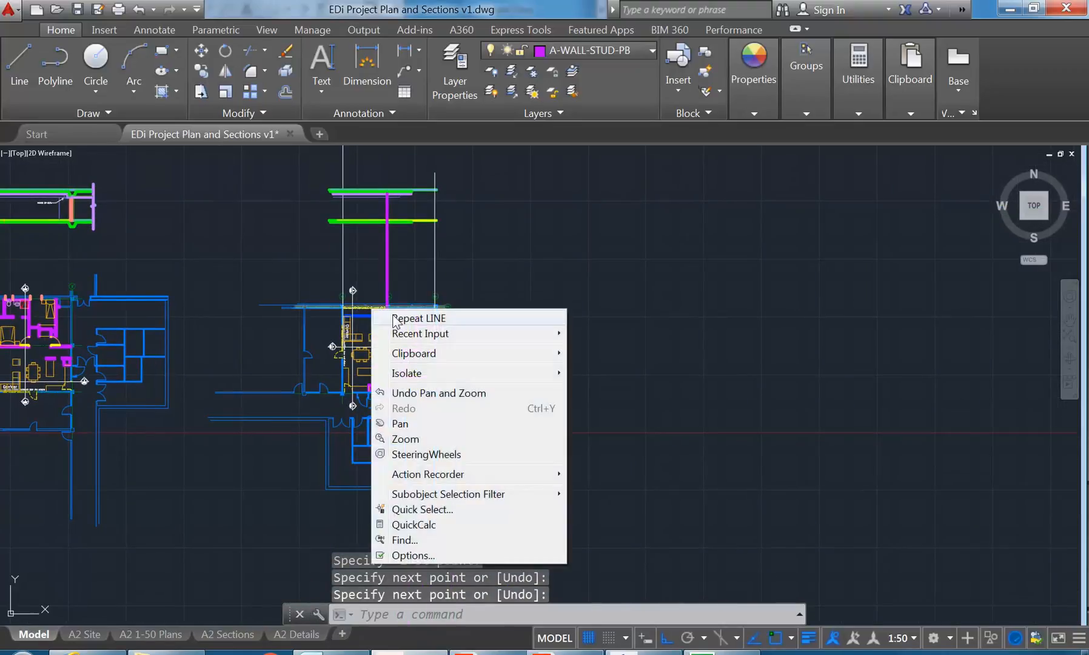
left_click(395, 317)
scroll(400, 364, "up", 8)
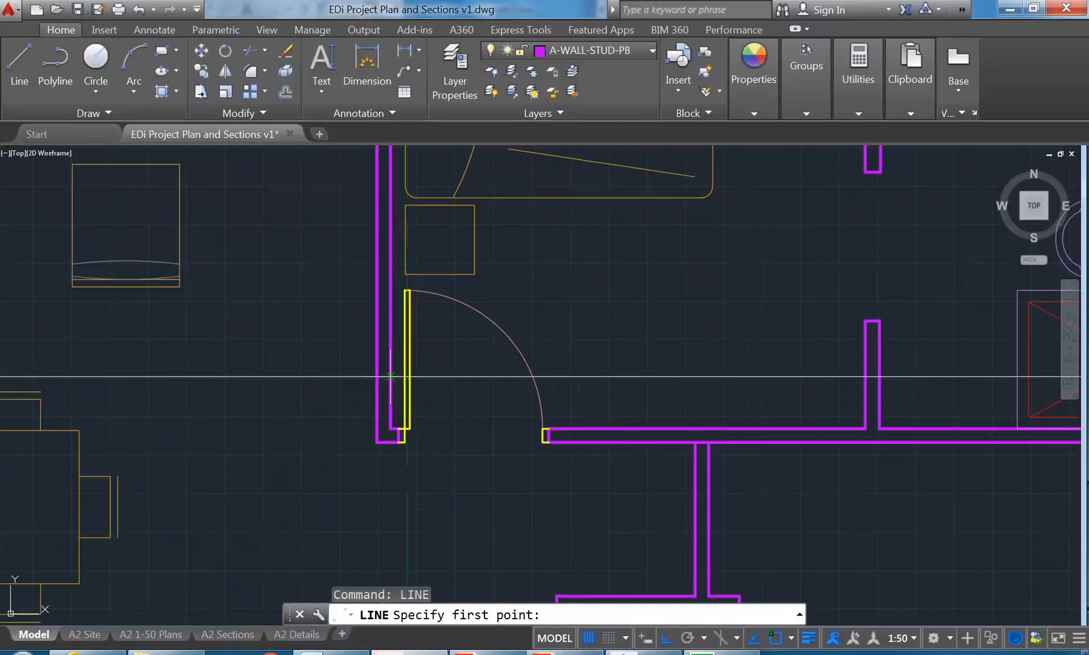
left_click(390, 377)
scroll(425, 255, "down", 6)
scroll(410, 236, "up", 6)
scroll(406, 224, "up", 5)
left_click(365, 189)
right_click(387, 219)
left_click(391, 220)
- Examine closely where the two projected stud wall lines cross the floor finish and slab lines in the new section
scroll(340, 267, "down", 3)
middle_click_drag(328, 275, 426, 274)
scroll(418, 285, "down", 2)
scroll(426, 451, "up", 5)
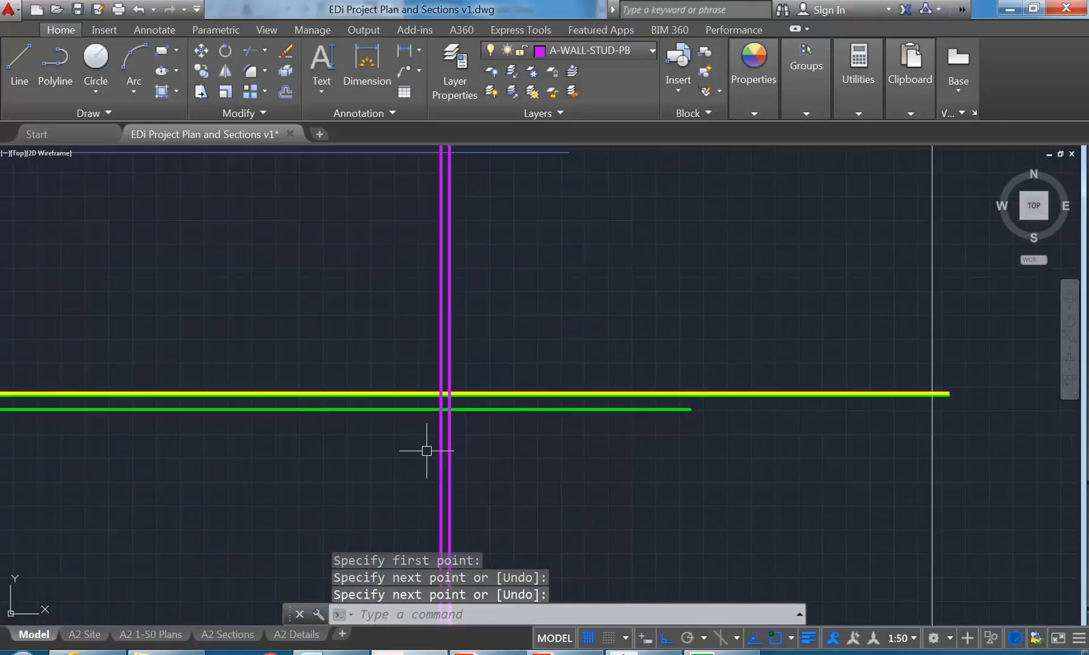
scroll(434, 432, "up", 6)
scroll(423, 308, "up", 5)
scroll(469, 305, "up", 3)
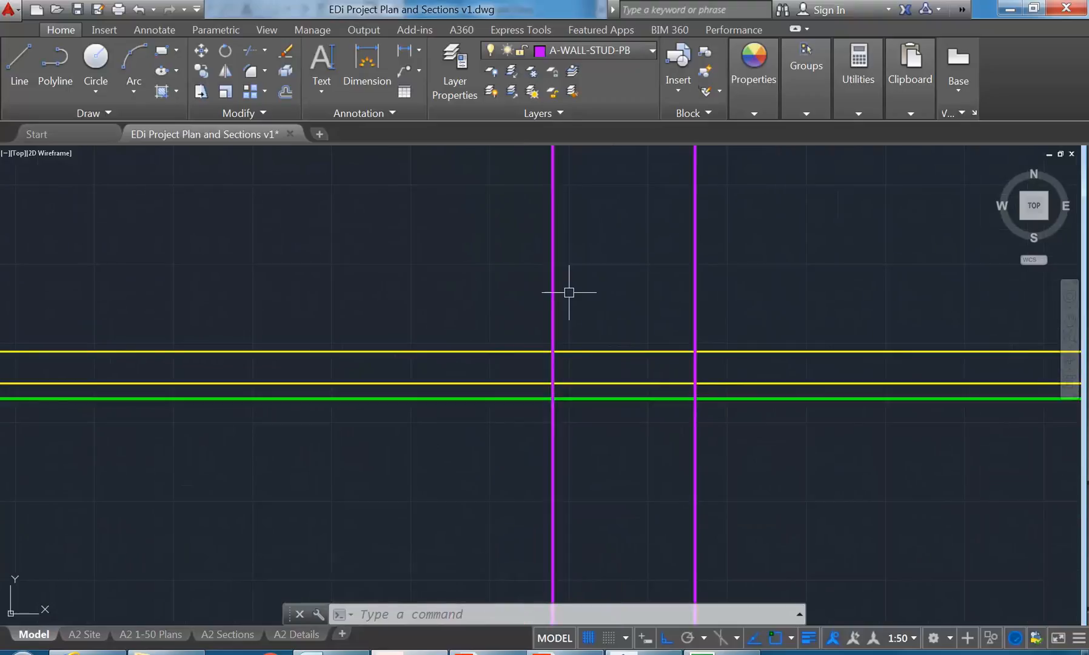
middle_click_drag(513, 345, 355, 392)
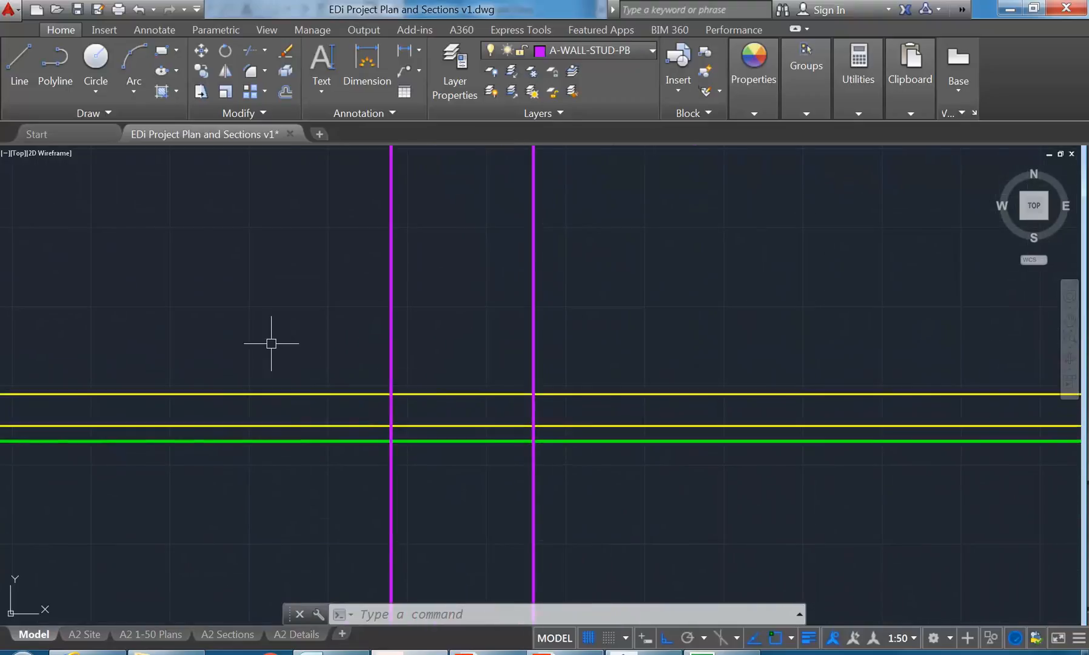
scroll(281, 361, "down", 2)
- Switch to the Gyprock catalogue in Acrobat Reader and go to its Wall Systems Installation section
left_click(488, 652)
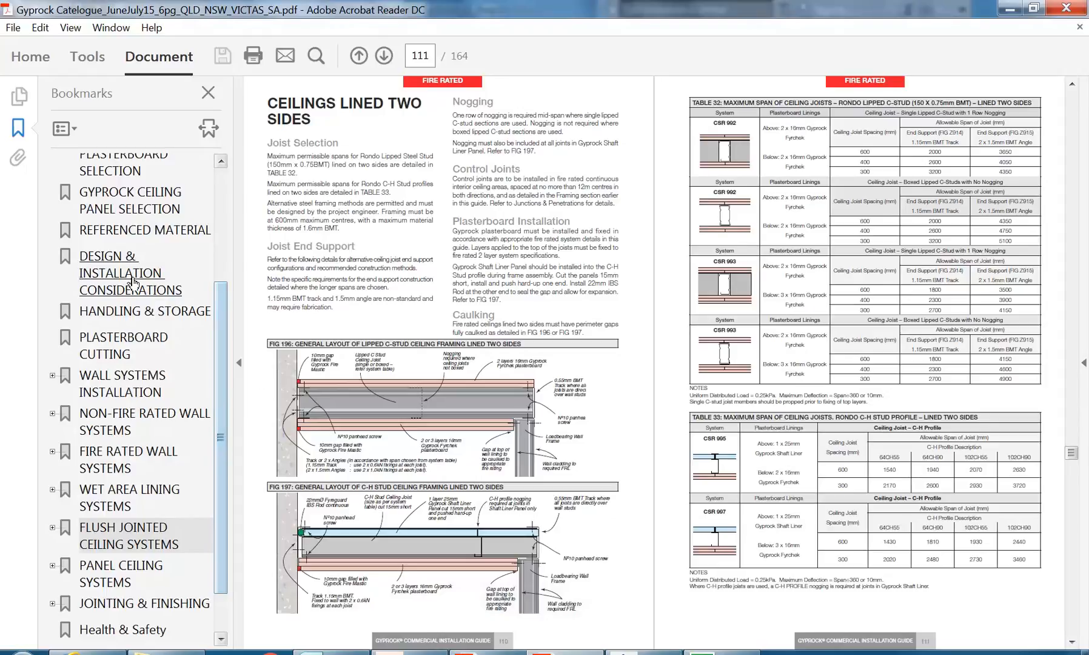
left_click_drag(219, 426, 209, 327)
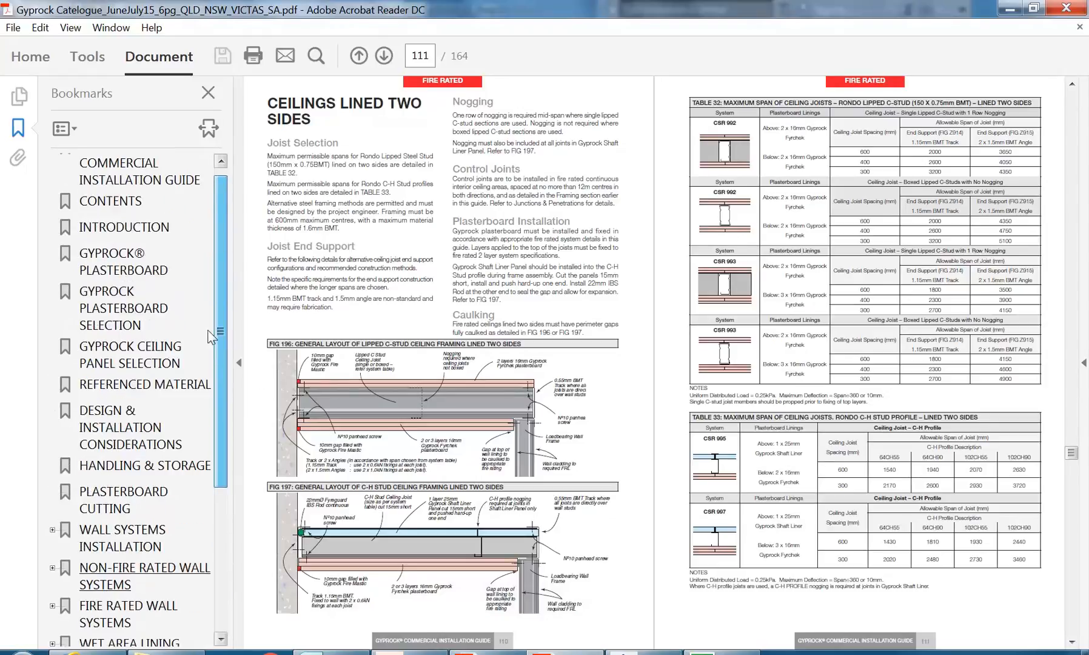
scroll(210, 328, "down", 1)
left_click(102, 552)
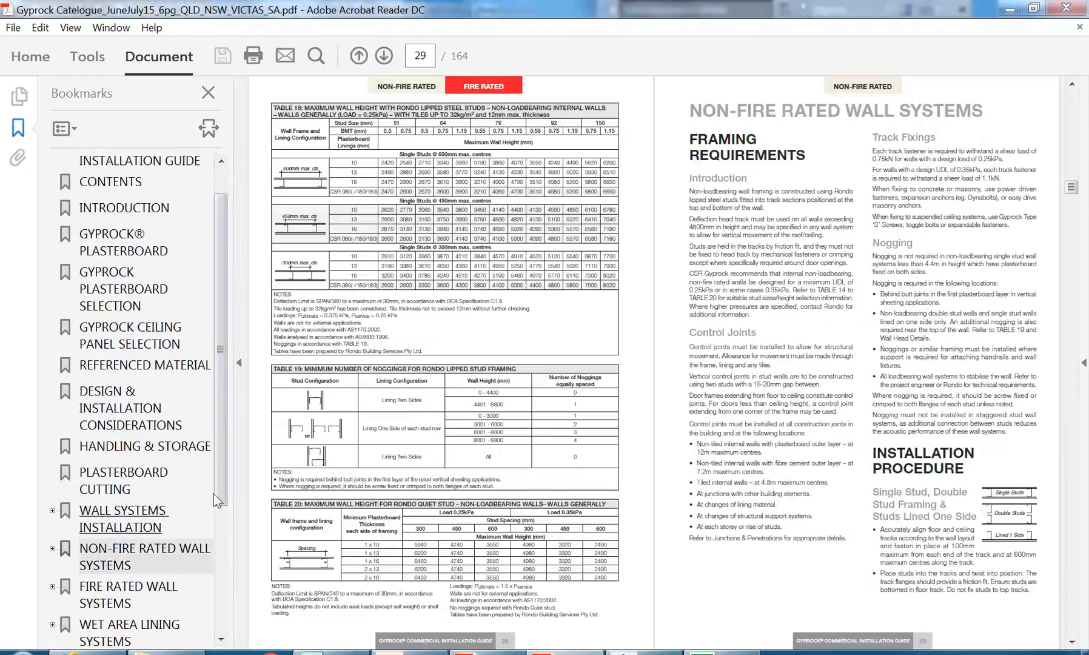
left_click(697, 505)
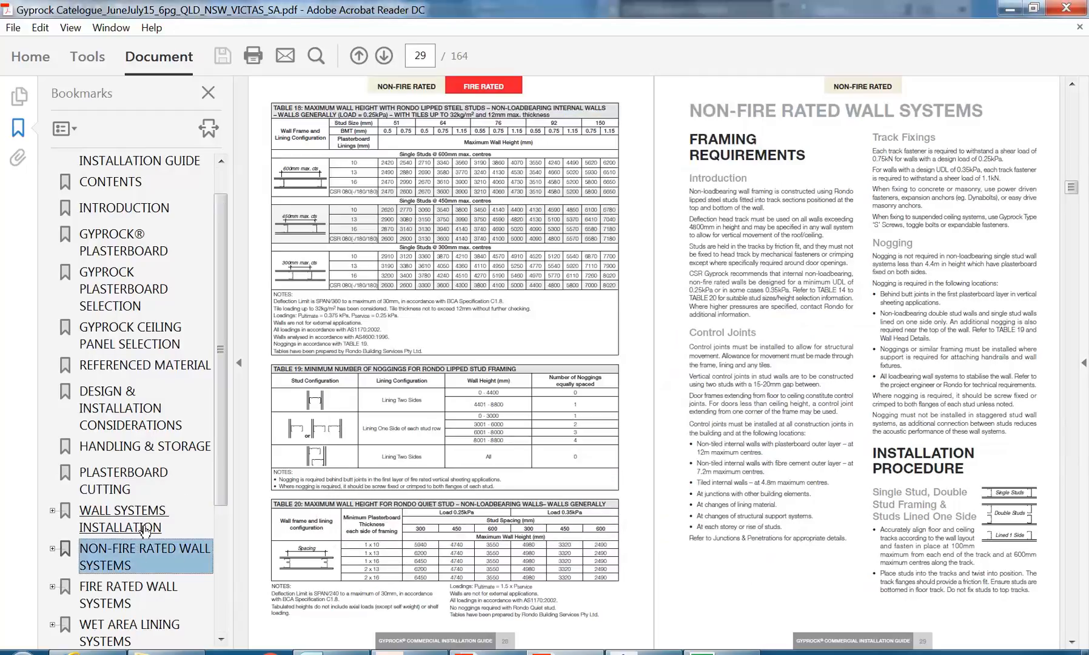
left_click(113, 518)
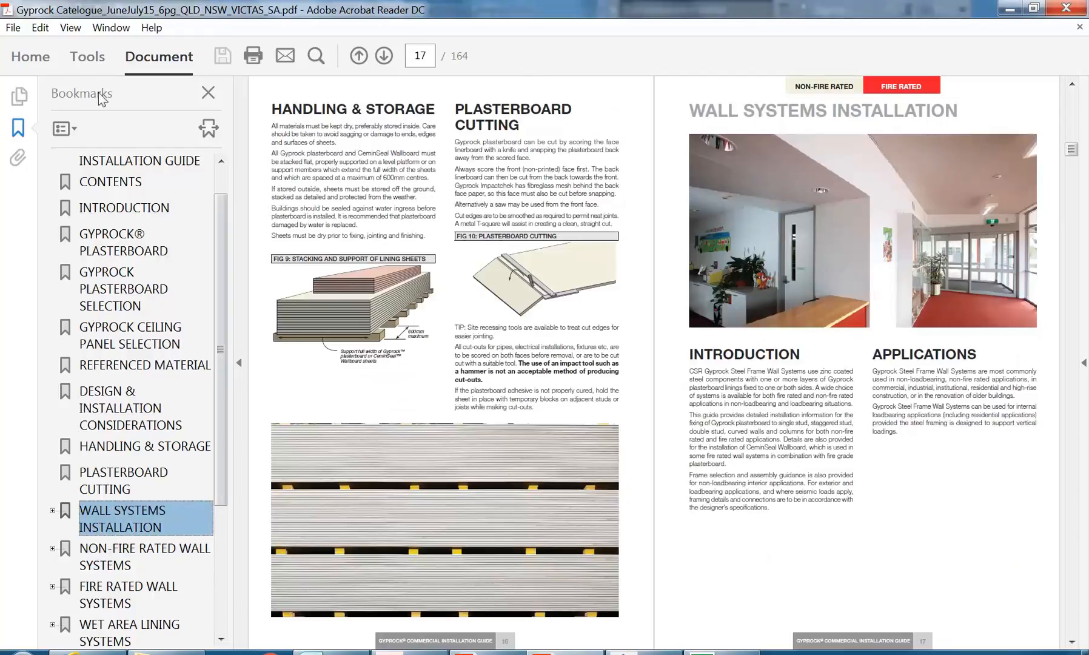
left_click(18, 129)
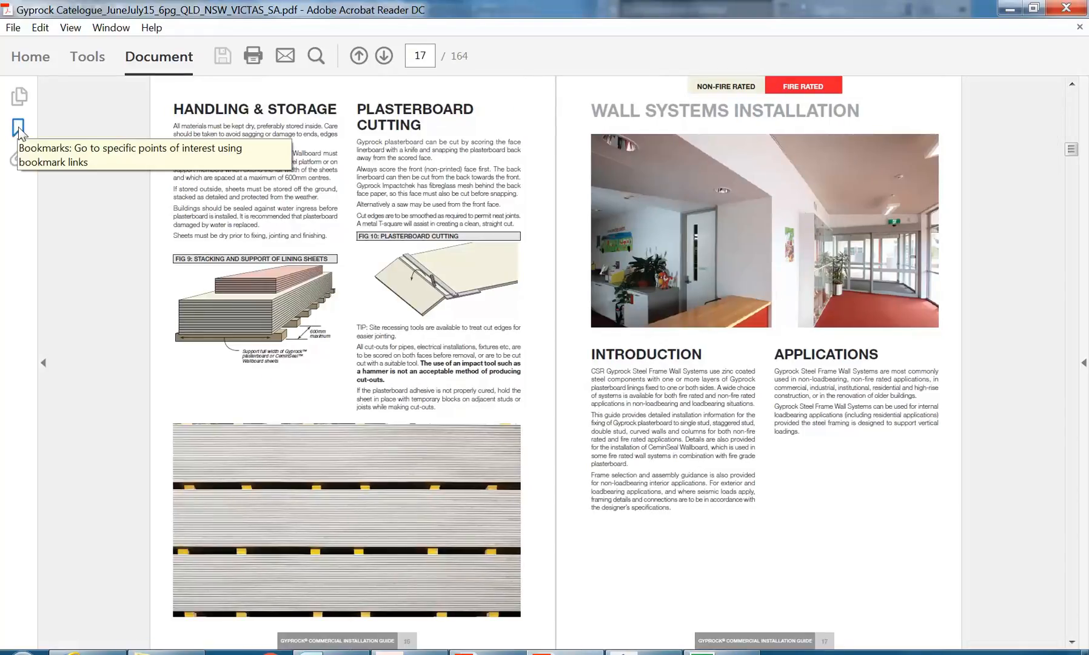
left_click(18, 128)
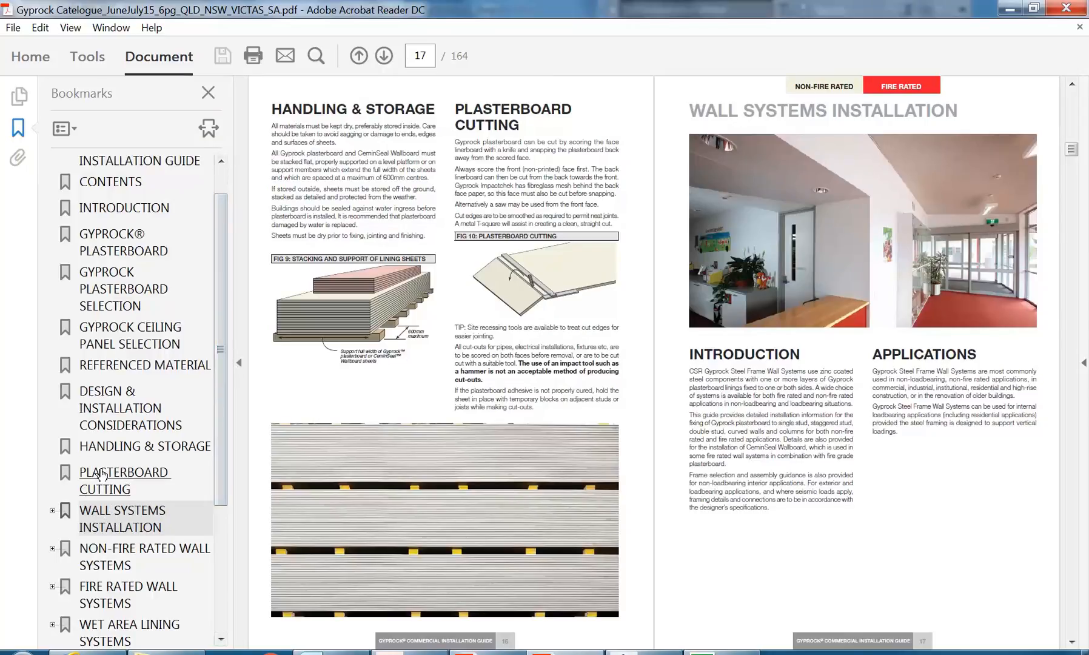
left_click(106, 526)
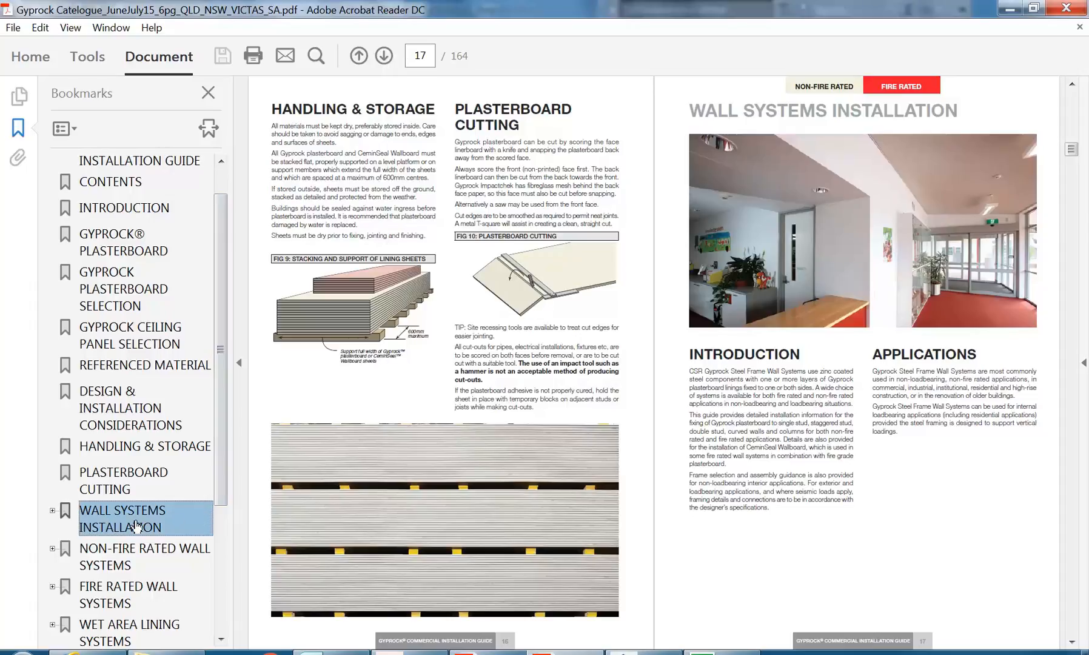
- Browse through the non-fire rated wall pages to the Wall Base Details on page 49 of the catalogue
left_click(598, 240)
scroll(563, 244, "down", 6)
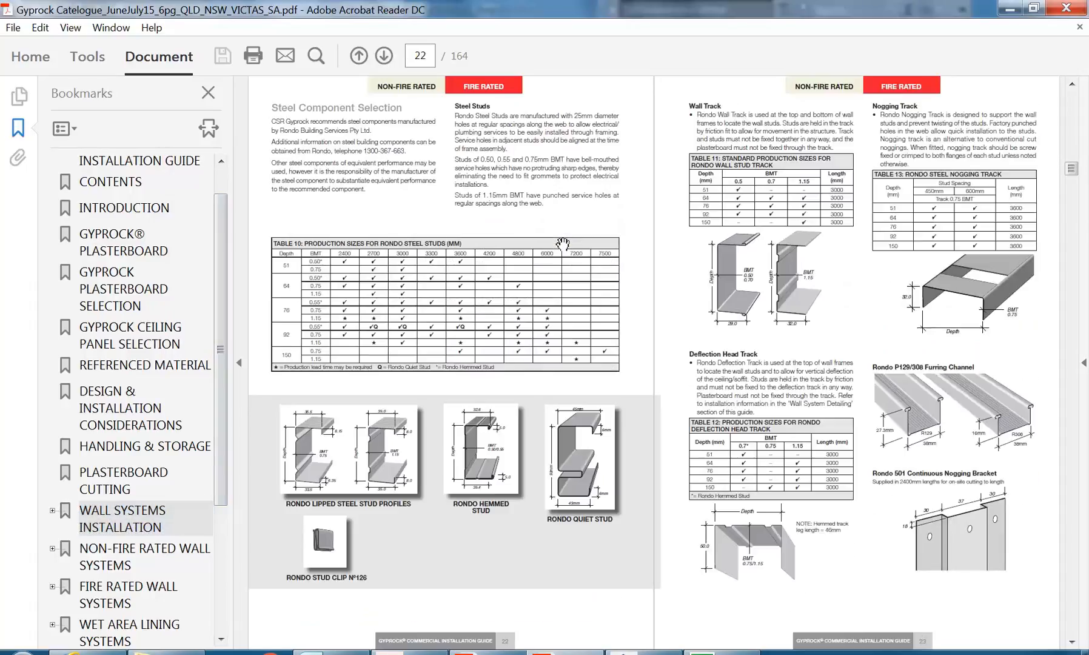
scroll(563, 244, "down", 1)
scroll(563, 244, "down", 4)
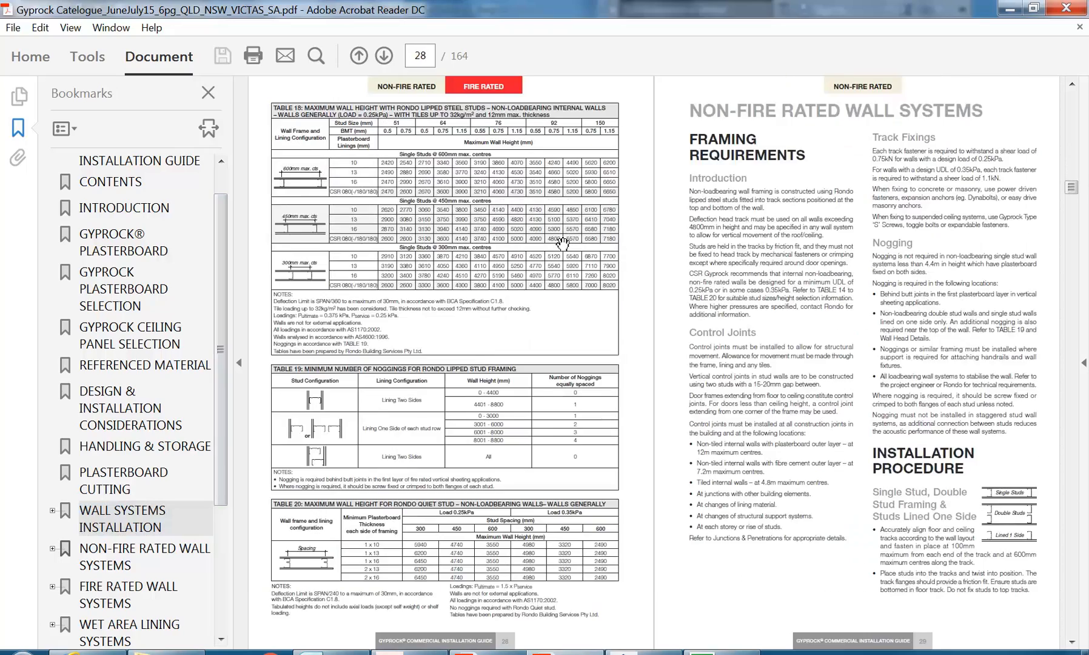
scroll(563, 244, "down", 5)
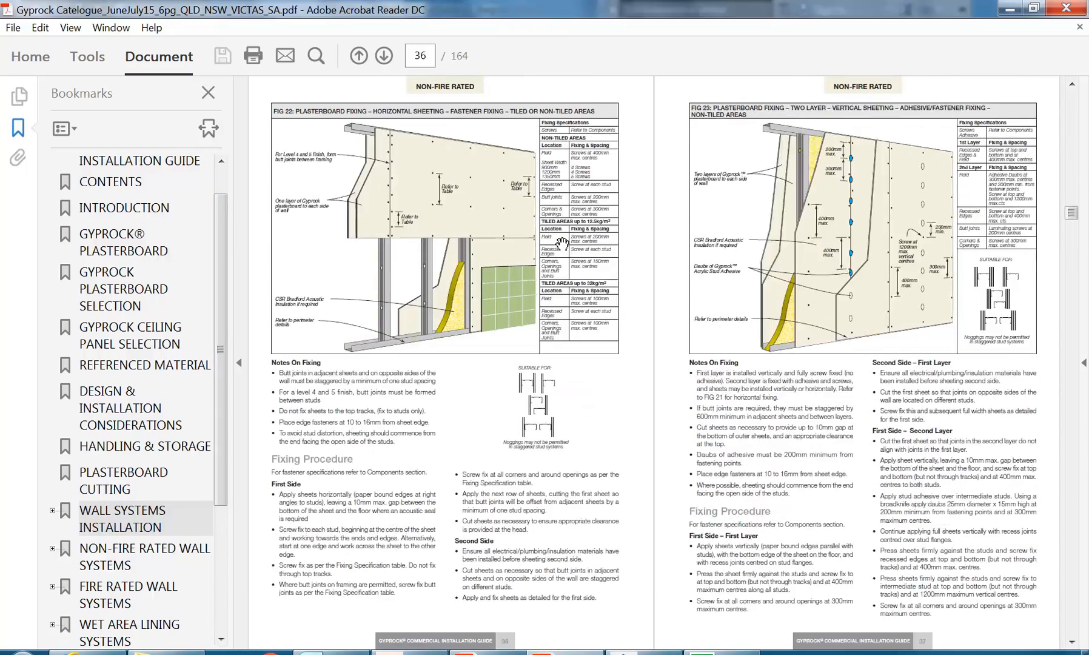
scroll(562, 244, "down", 2)
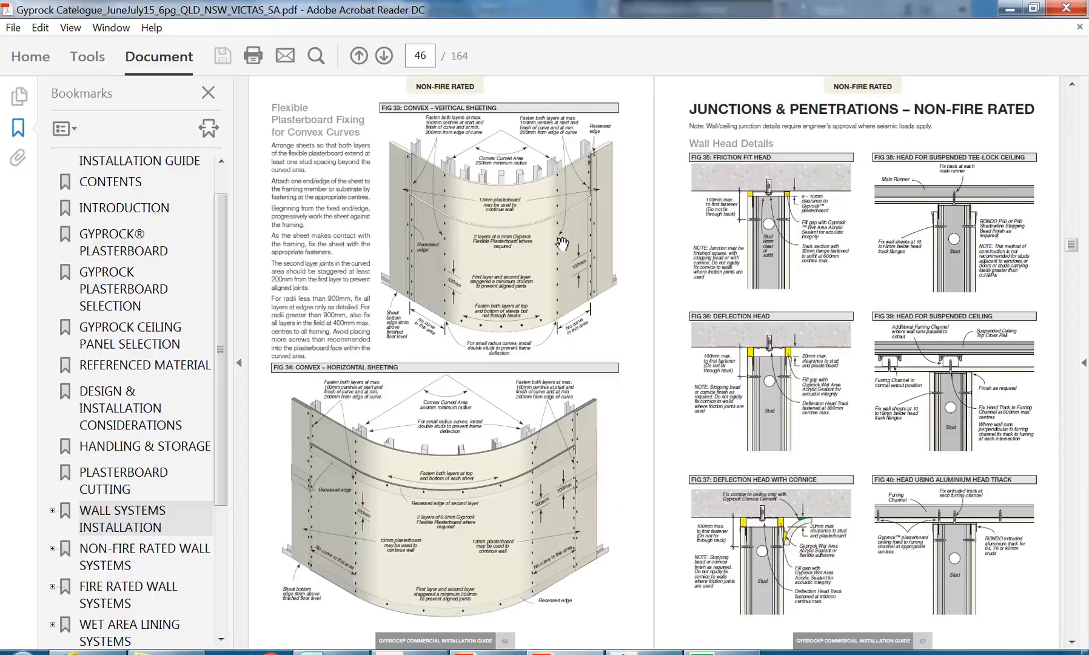
scroll(563, 244, "down", 1)
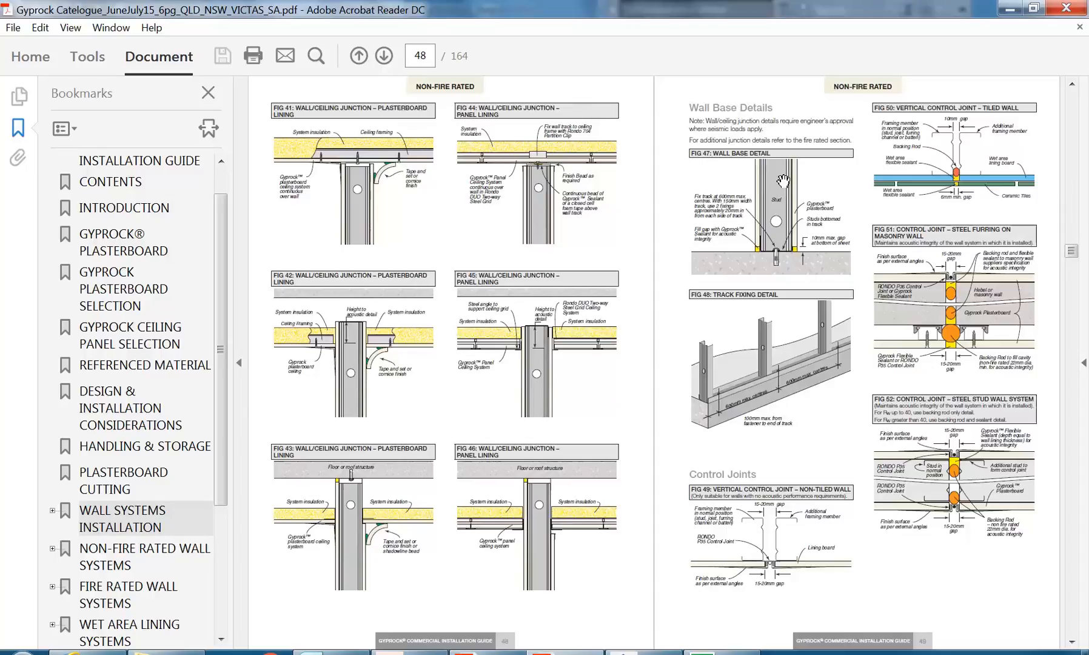
- Examine the FIG 47 Wall Base Detail enlarged in the catalogue, and switch back to the AutoCAD drawing
right_click(751, 170)
left_click(736, 189)
mouse_move(607, 609)
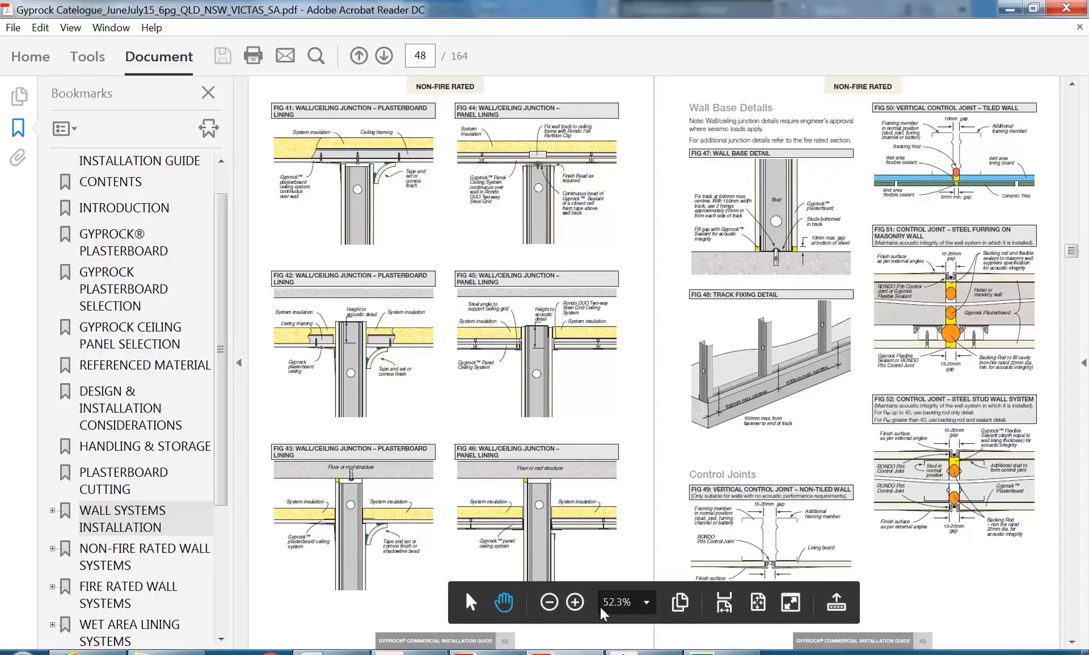
left_click(578, 603)
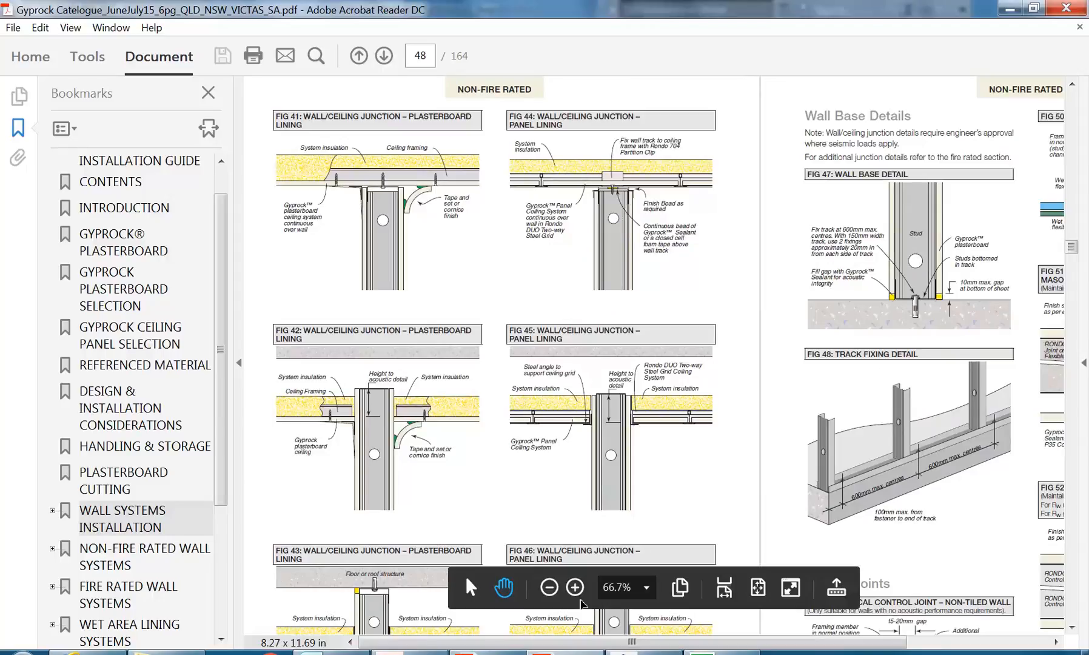
left_click(580, 602)
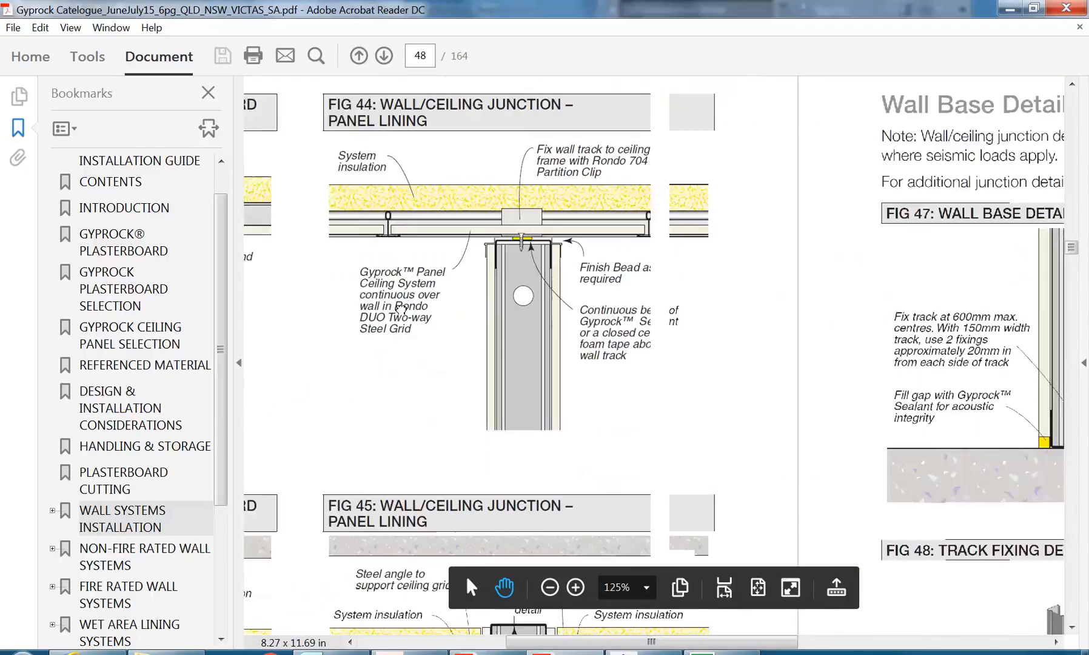
left_click_drag(816, 354, 264, 320)
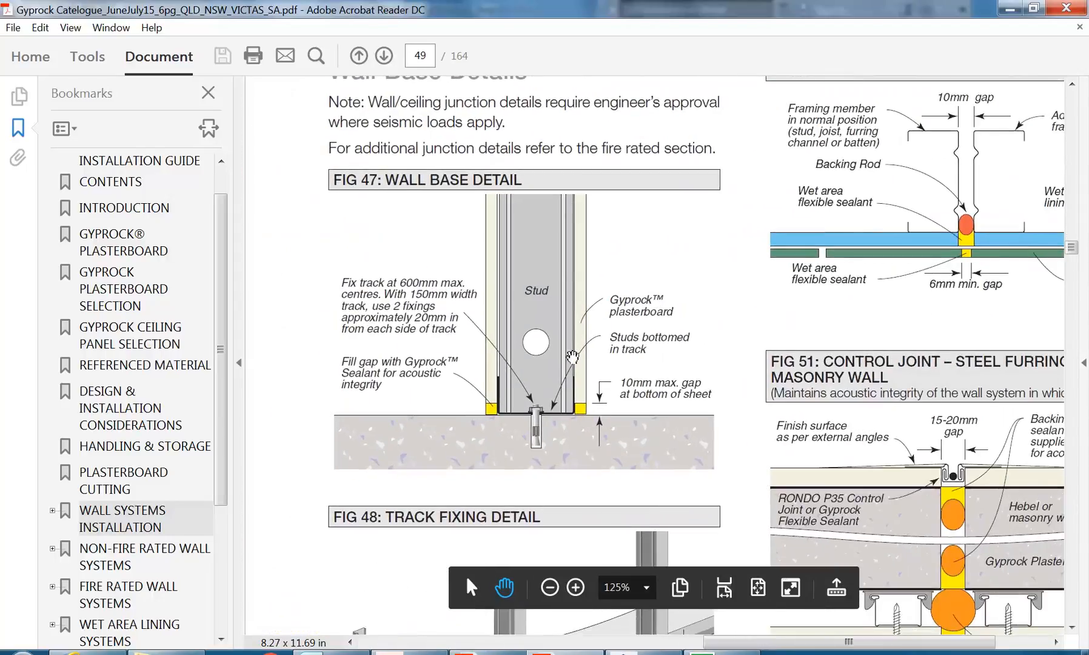
left_click(574, 591)
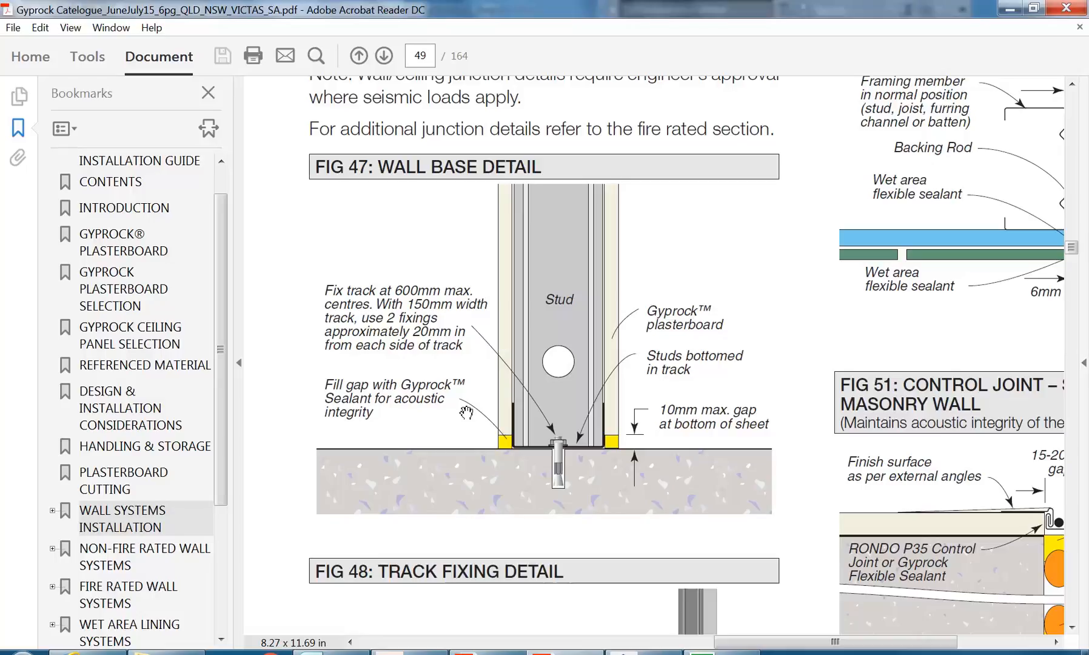
left_click(418, 644)
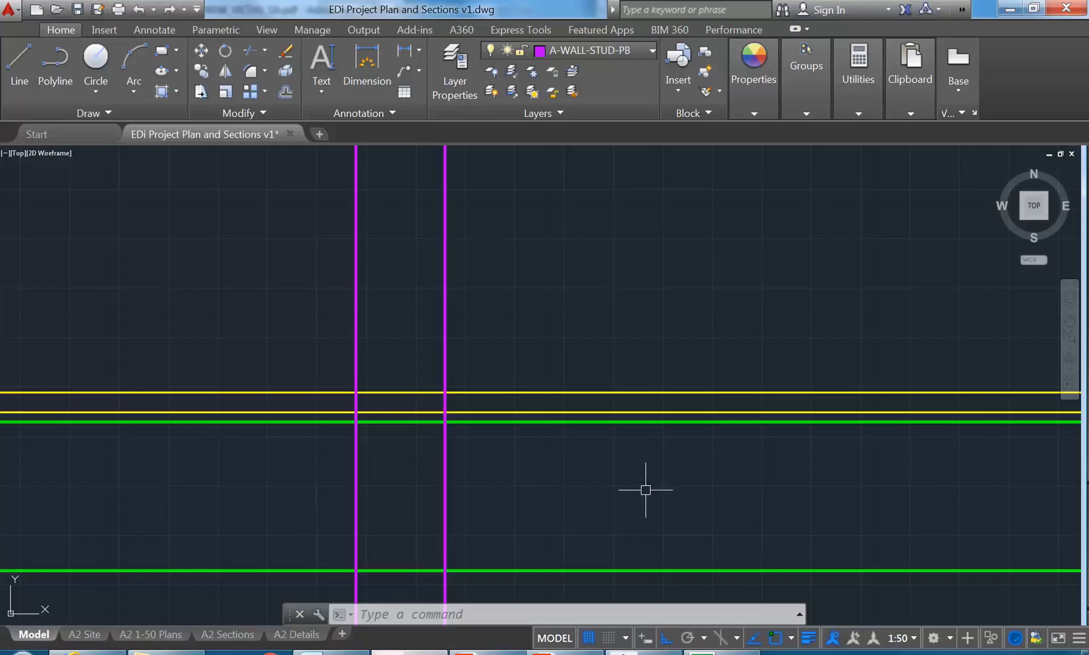
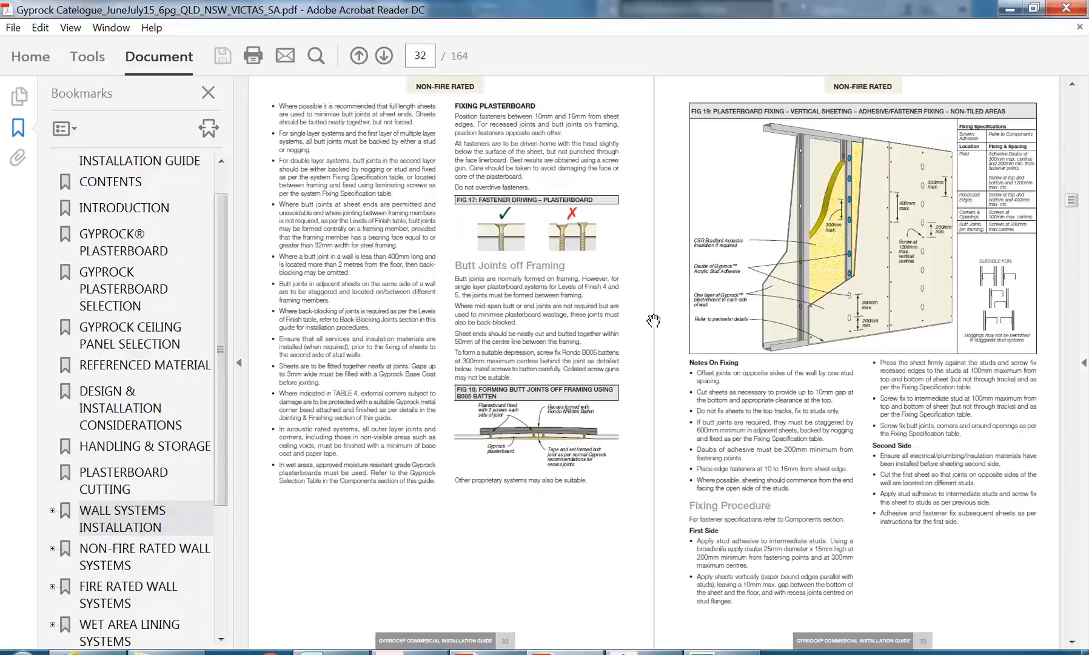
- Find the Wall Base Details page in the Gyprock catalogue again and show FIG 47 at 150% magnification
scroll(654, 320, "down", 4)
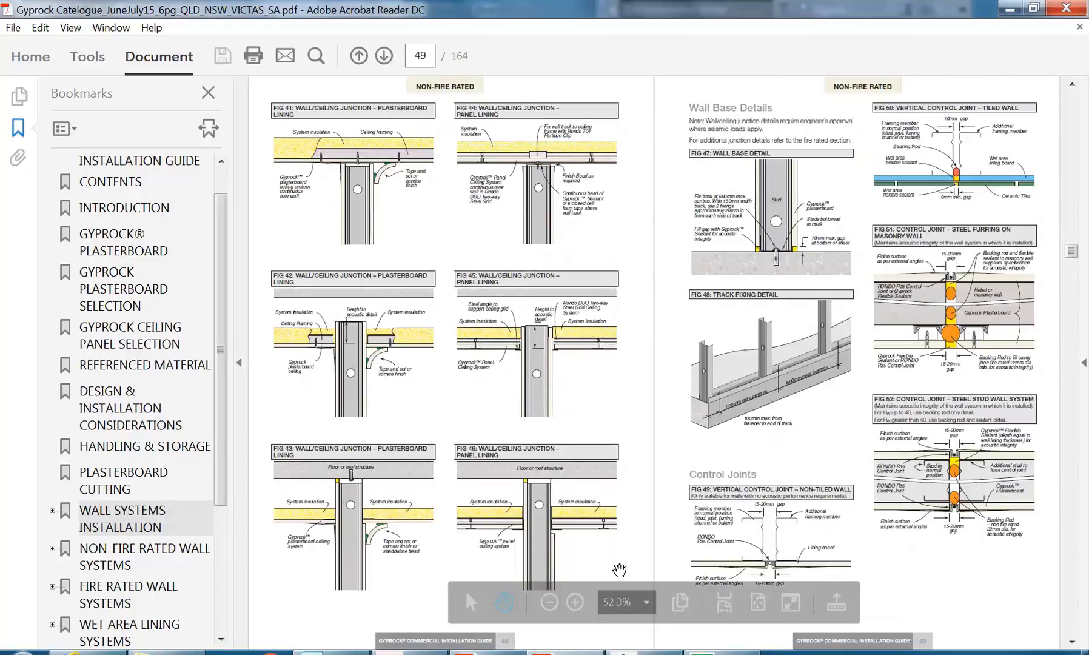
left_click(575, 600)
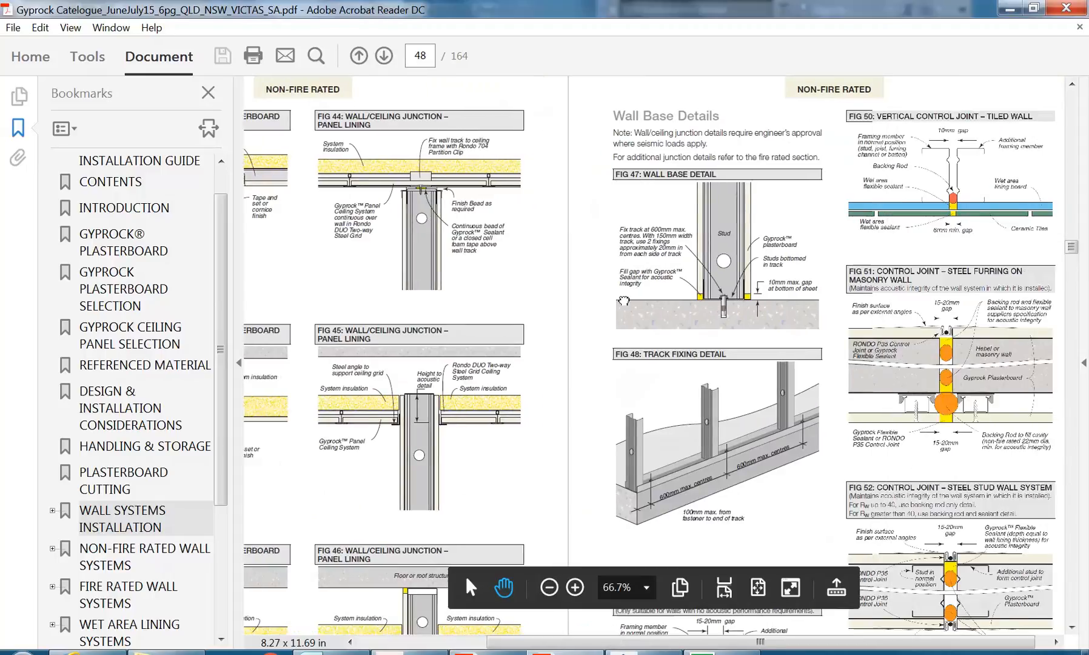
left_click(575, 590)
left_click(575, 587)
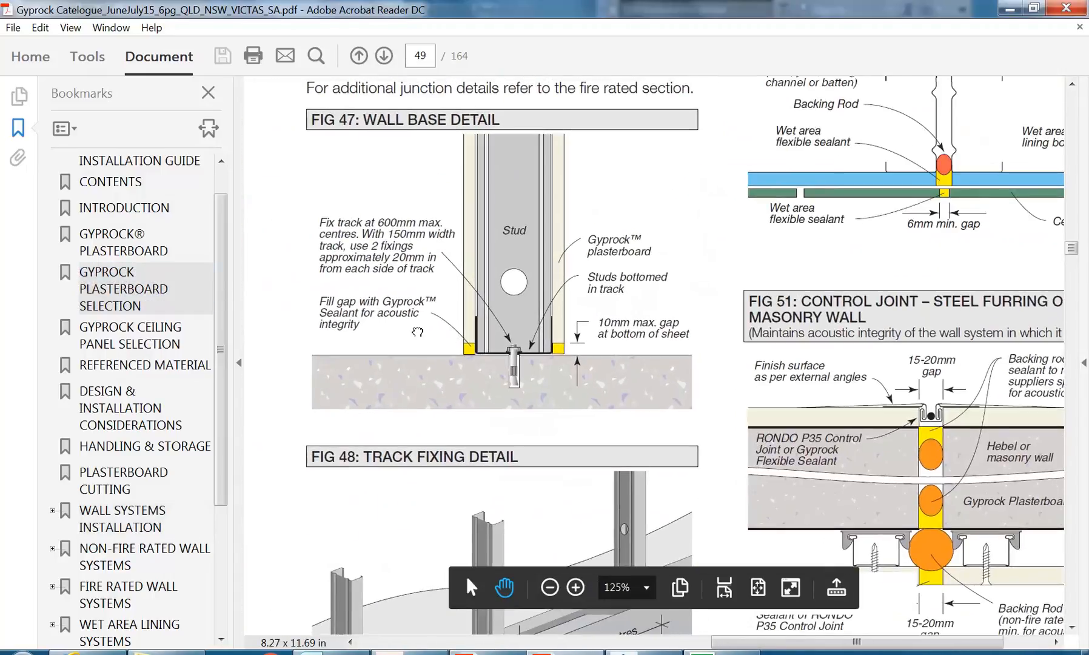
left_click(574, 591)
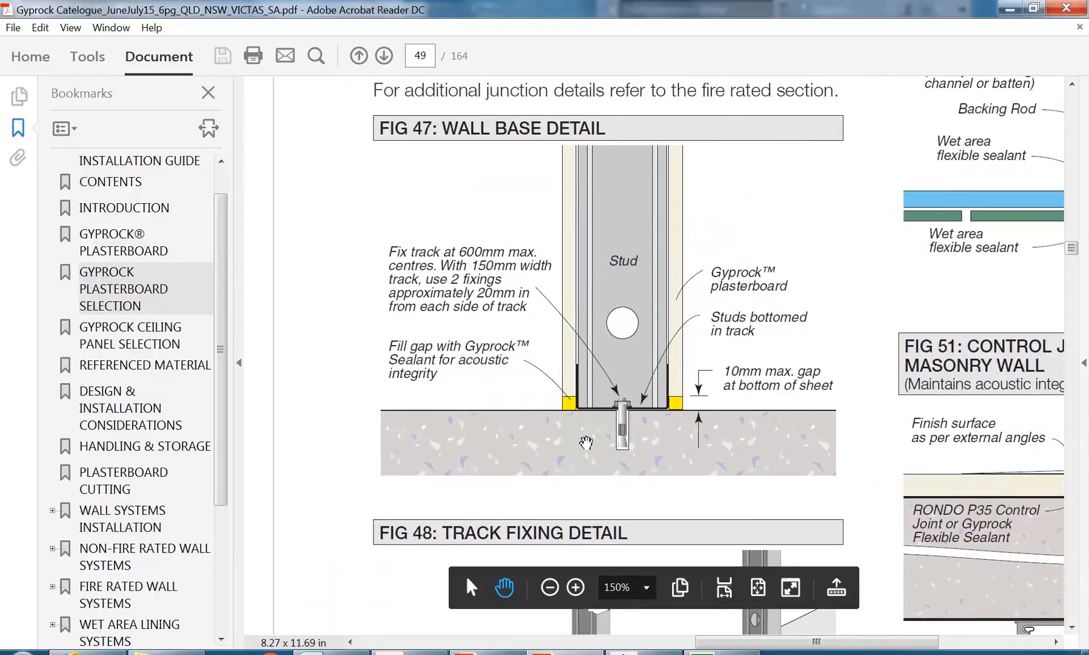
left_click_drag(553, 379, 538, 383)
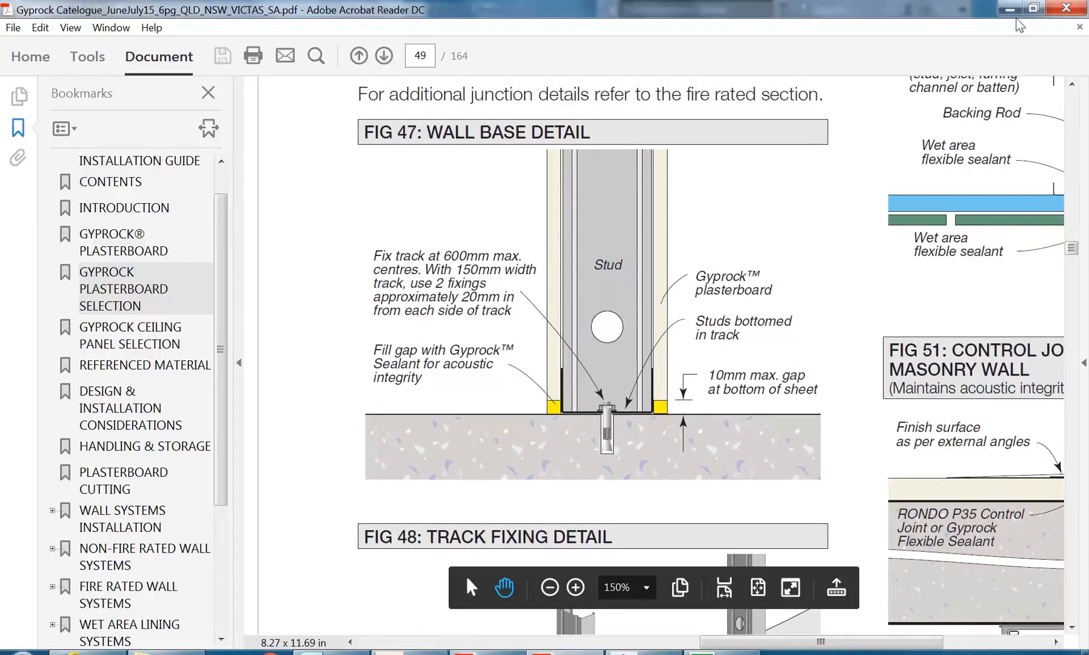
- Dock the catalogue window over half the screen, hide its bookmarks and frame the FIG 47 wall base detail
left_click(1033, 8)
left_click_drag(523, 11, 1088, 20)
left_click_drag(961, 441, 743, 442)
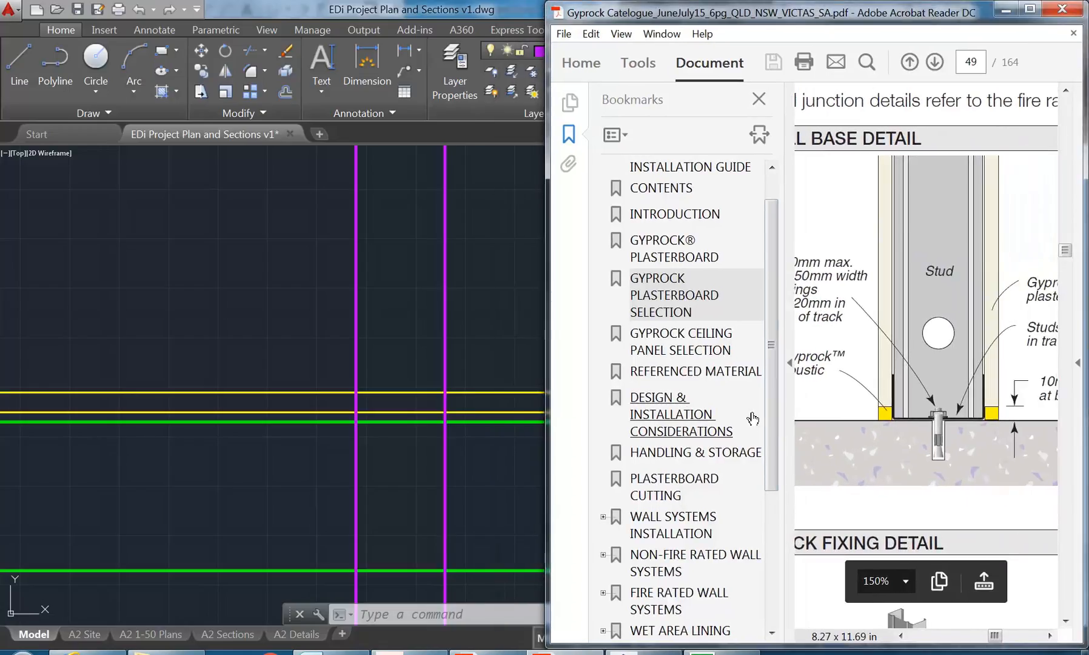
left_click(790, 362)
left_click_drag(741, 392, 859, 386)
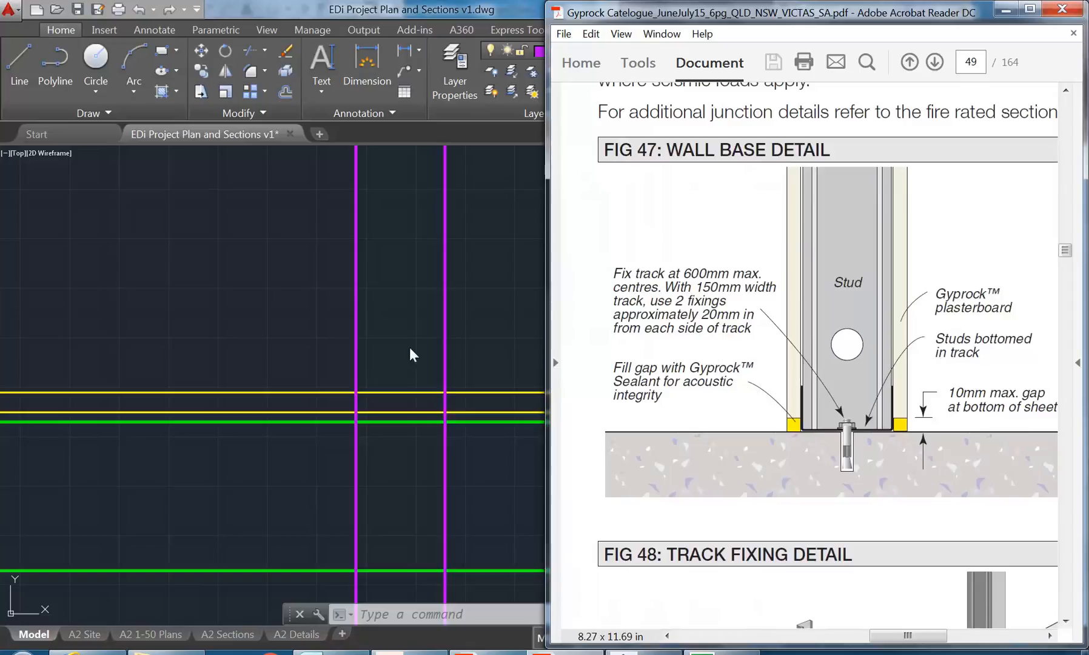
- Fit the AutoCAD window beside the catalogue, widen it slightly and centre the stud wall and floor crossing with nothing selected
left_click(442, 317)
left_click(1030, 9)
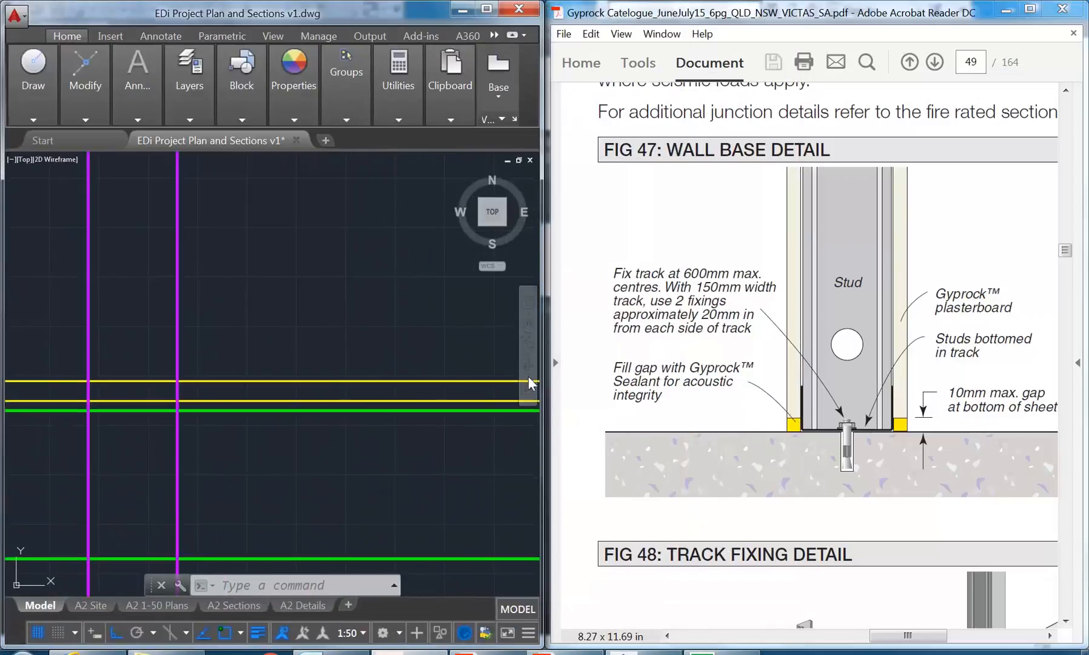
mouse_move(544, 383)
left_mouse_down()
mouse_move(656, 384)
mouse_move(599, 383)
left_mouse_up()
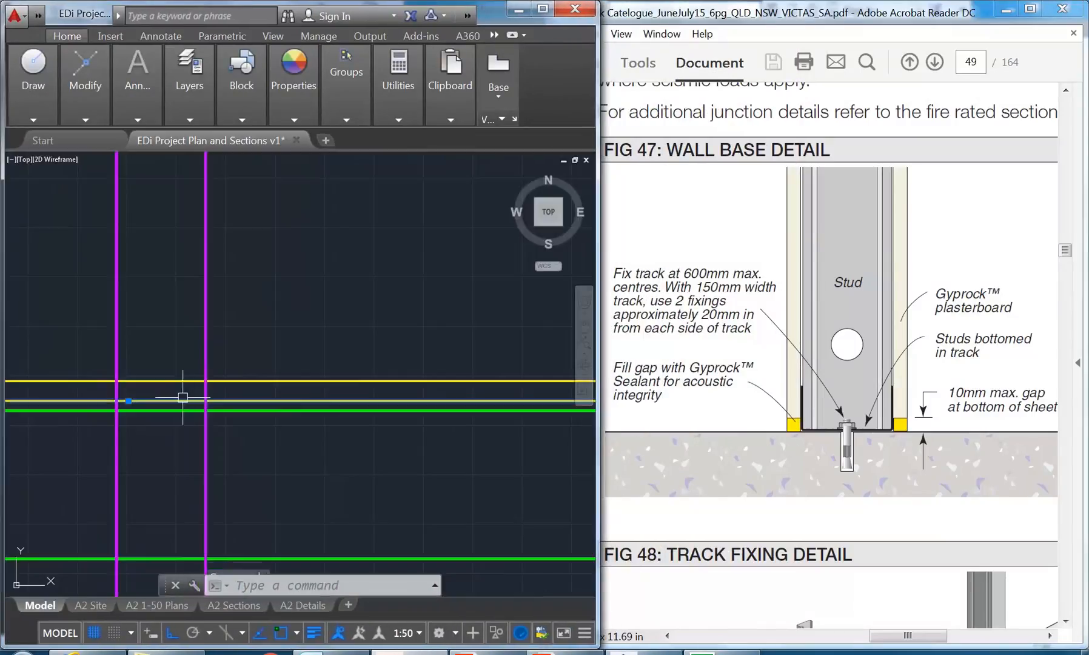
middle_click_drag(249, 337, 315, 338)
key("Escape")
key("Escape")
middle_click_drag(312, 390, 376, 394)
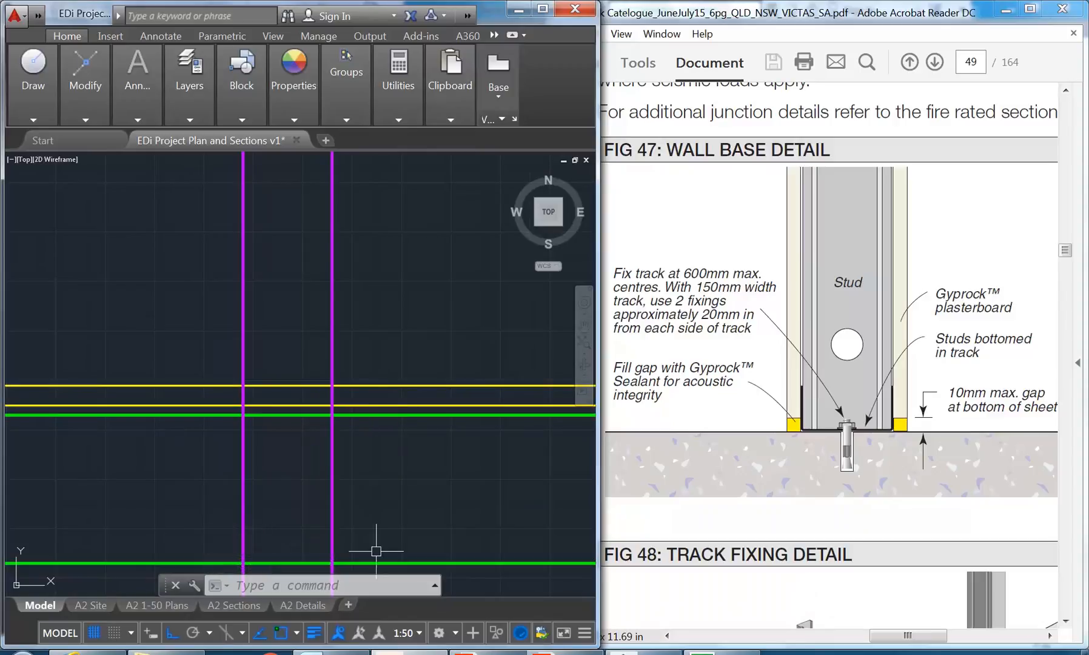
- Start a Trim at the wall base using the two vertical purple stud wall lines as cutting edges
mouse_move(382, 414)
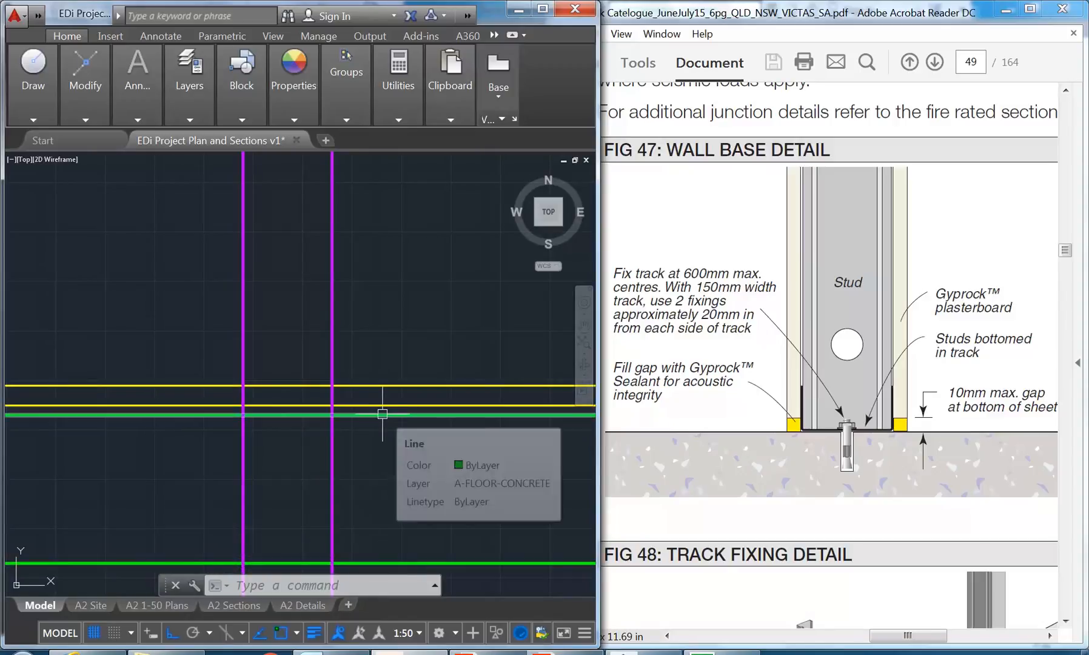
middle_click_drag(190, 382, 204, 381)
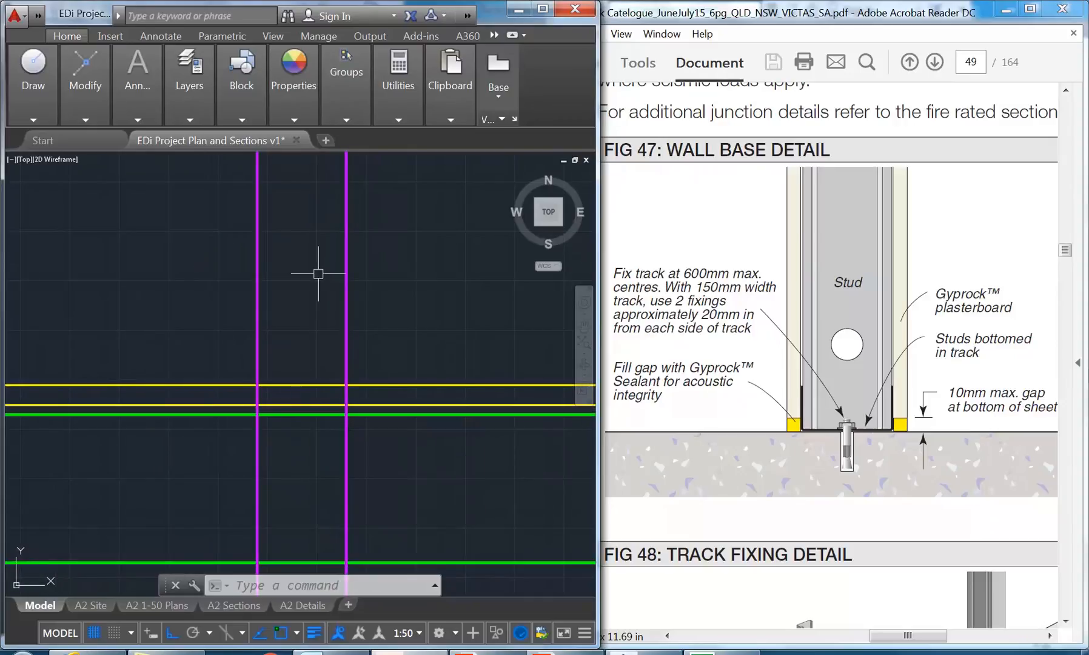
mouse_move(196, 74)
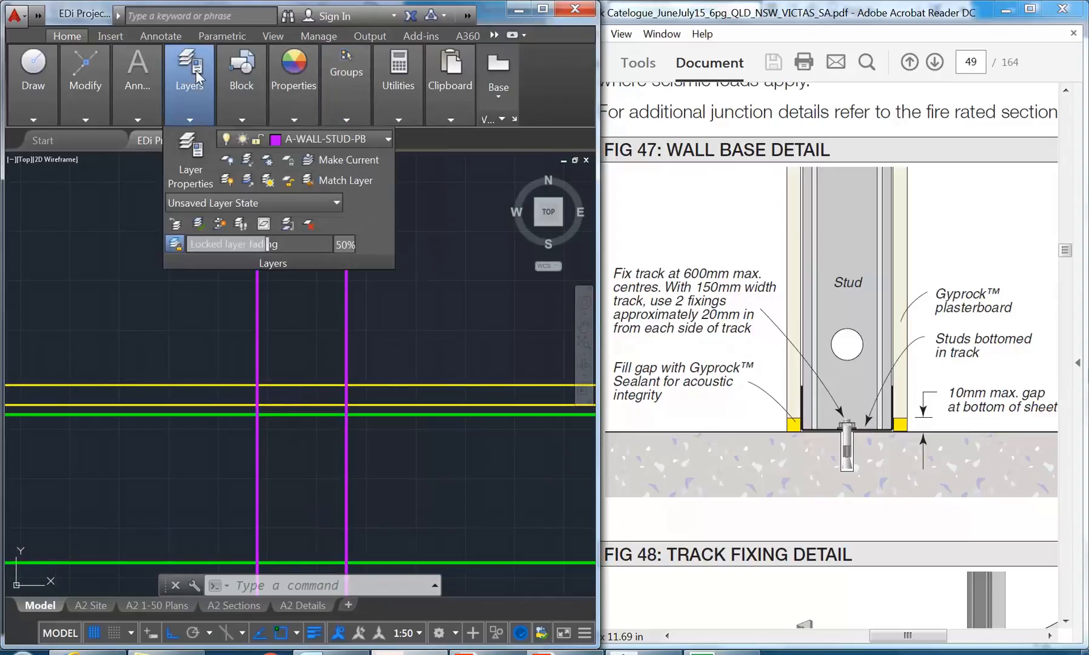
mouse_move(85, 84)
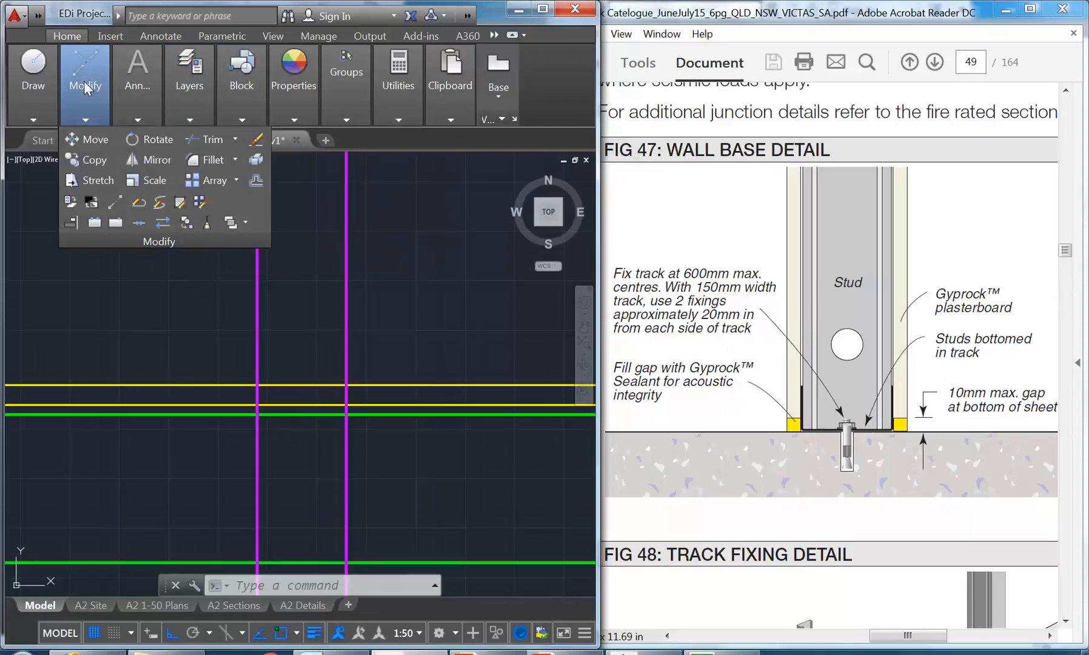
left_click(212, 144)
left_click(347, 287)
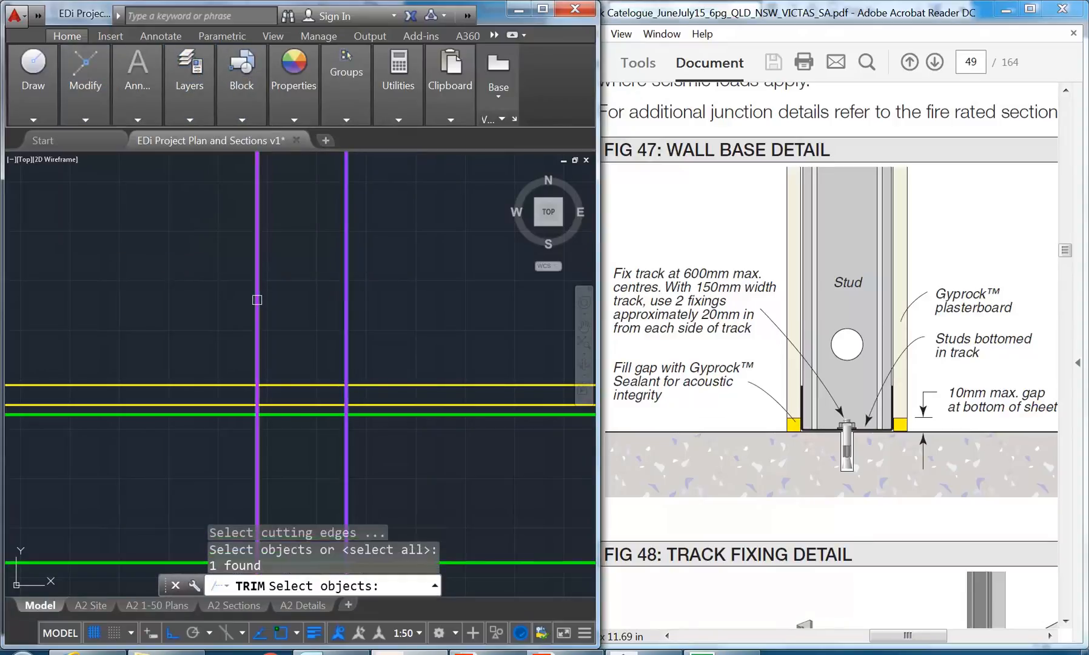
left_click(257, 302)
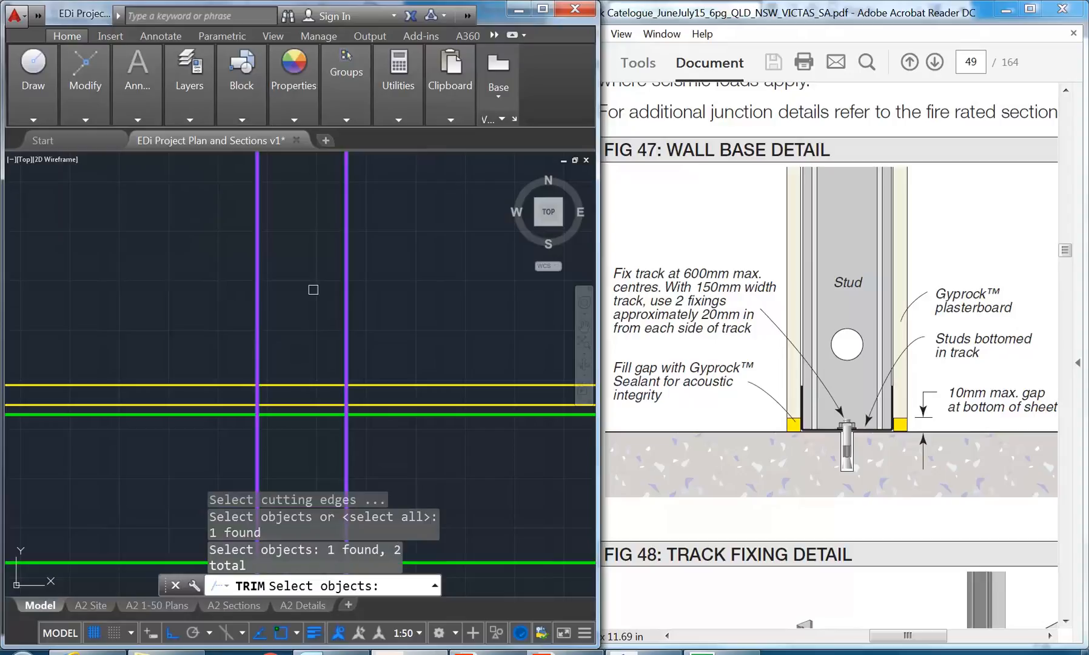
key("Return")
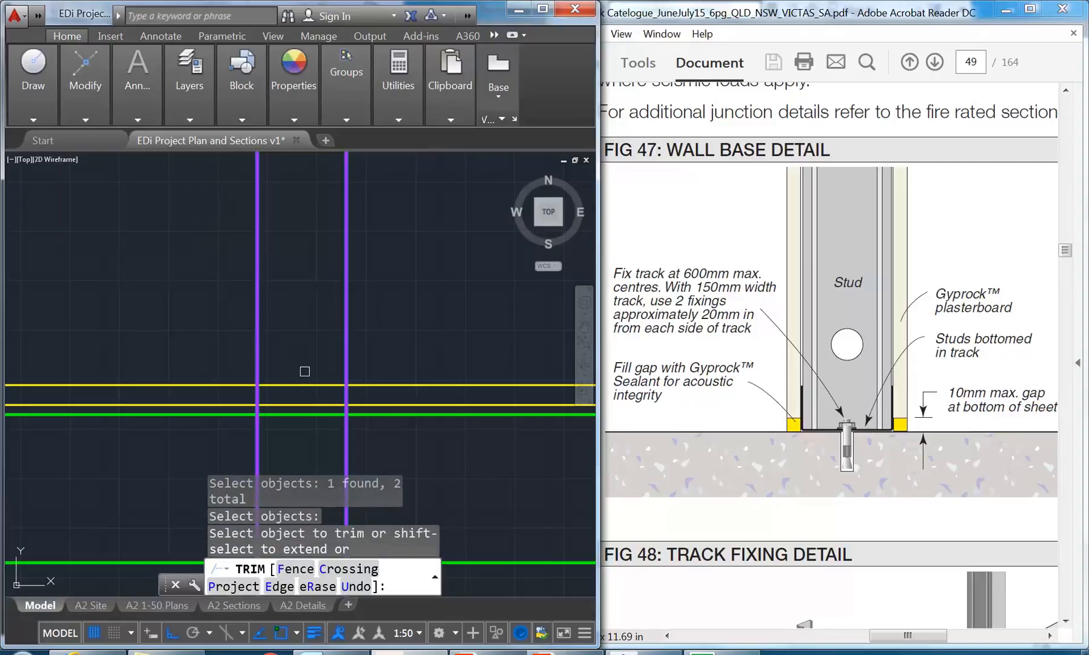
- Trim the two horizontal yellow lines where they pass between the two magenta wall lines
left_click(304, 385)
left_click(305, 404)
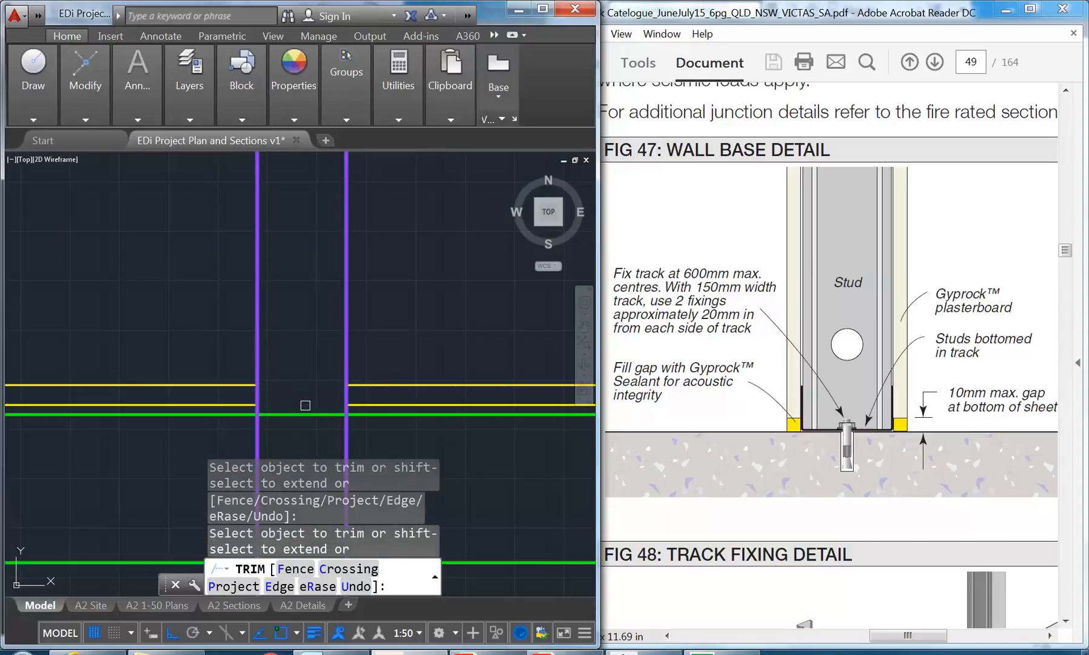
left_click(260, 301)
right_click(311, 261)
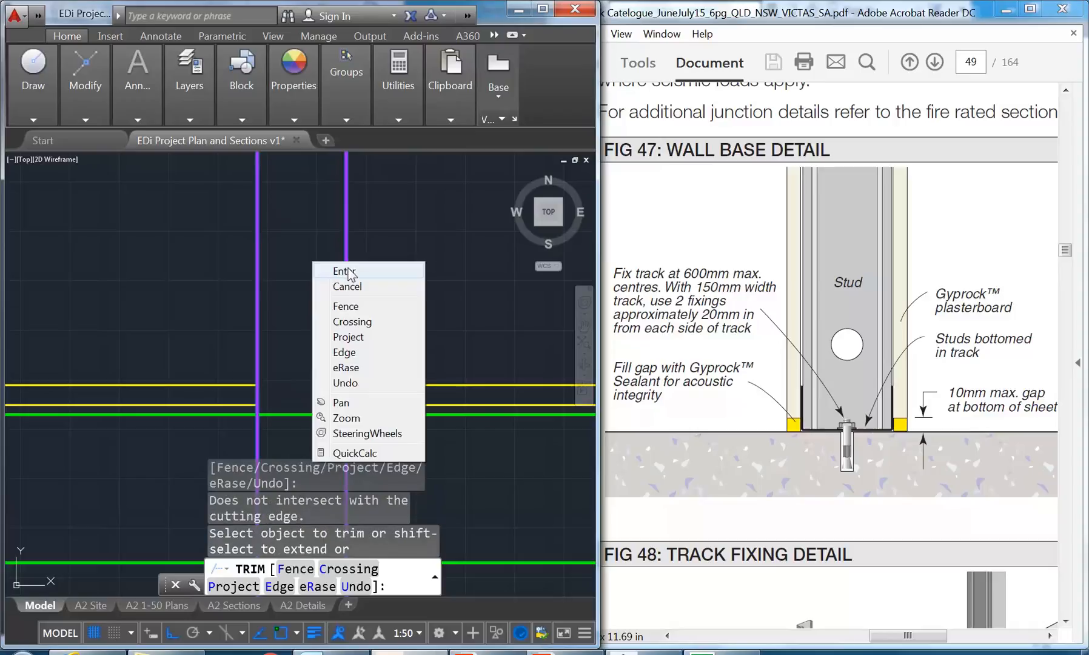
left_click(348, 271)
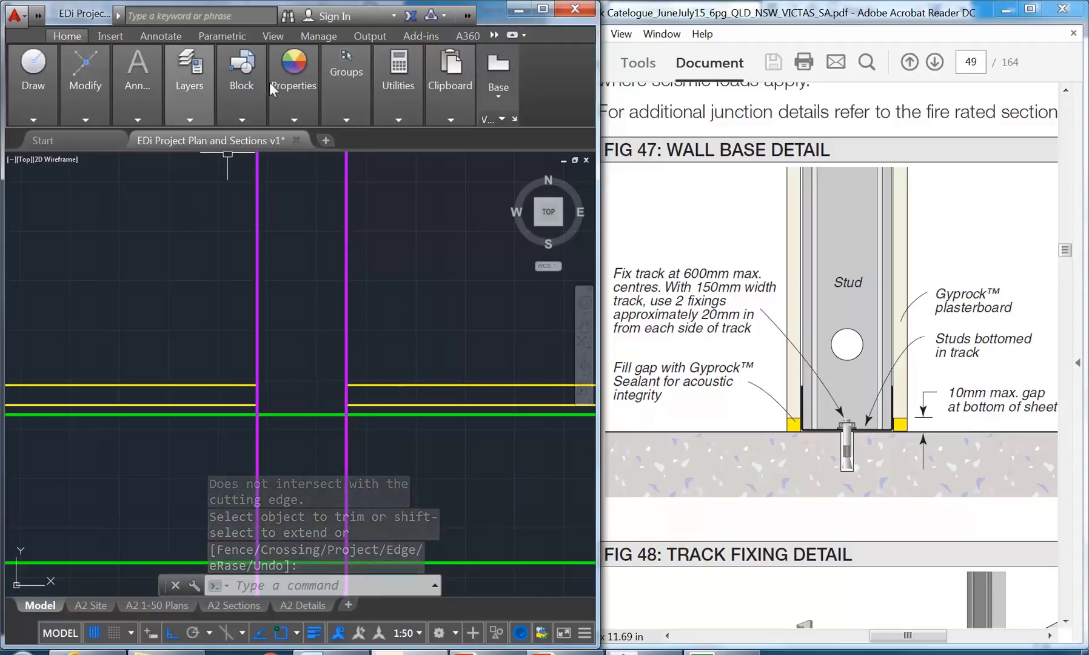
- Trim both magenta wall lines below the upper green floor line, using that line as the cutting edge
mouse_move(79, 85)
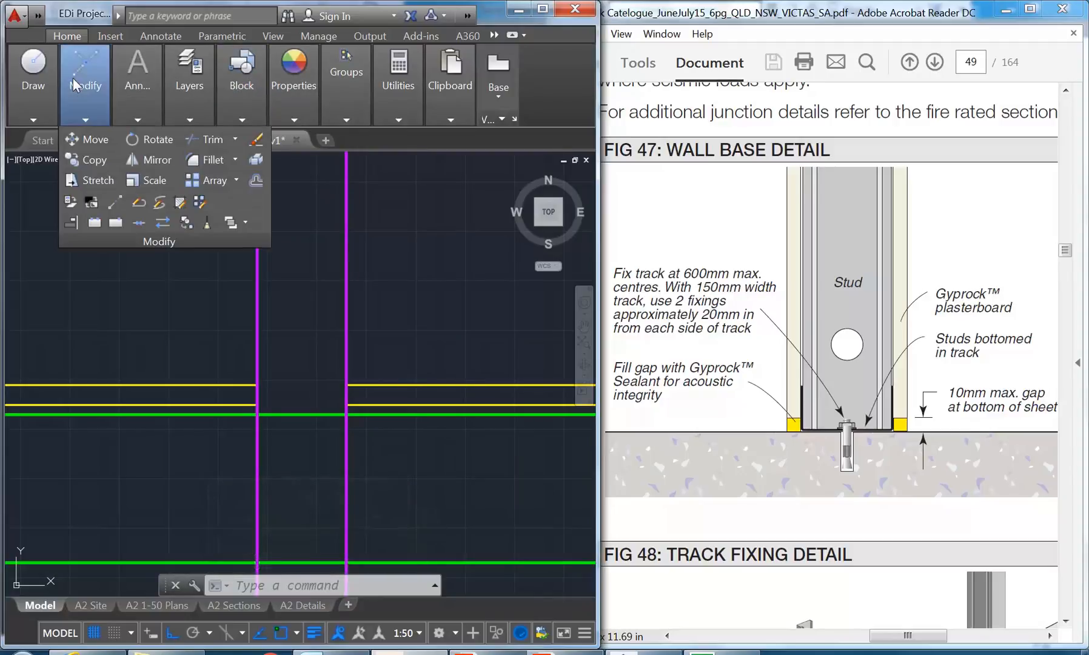
left_click(211, 141)
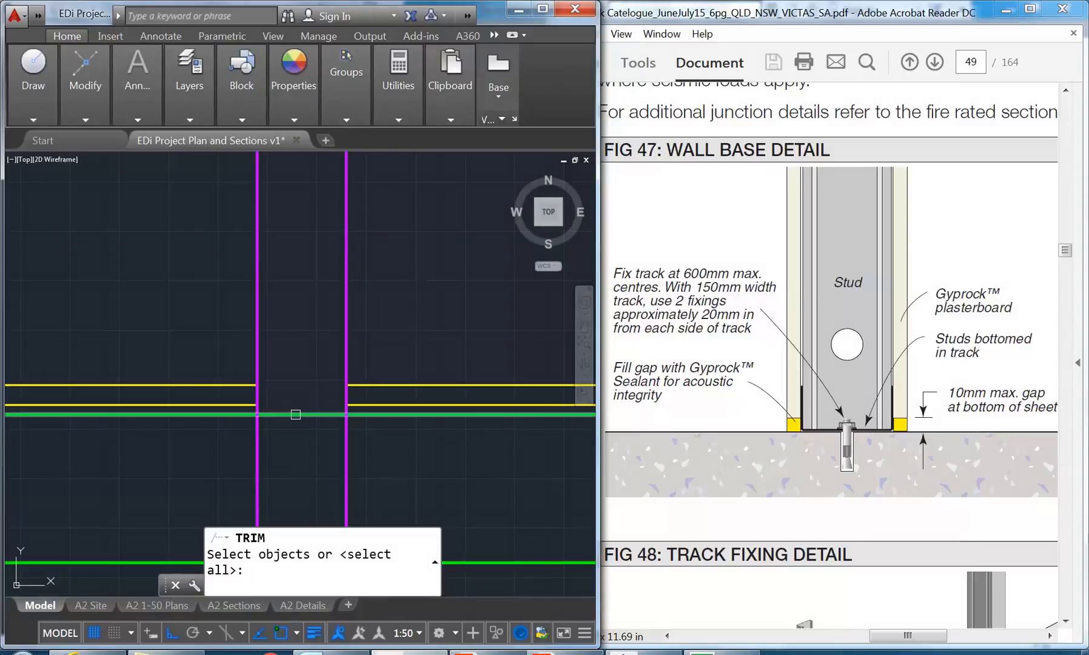
left_click(303, 416)
key("Return")
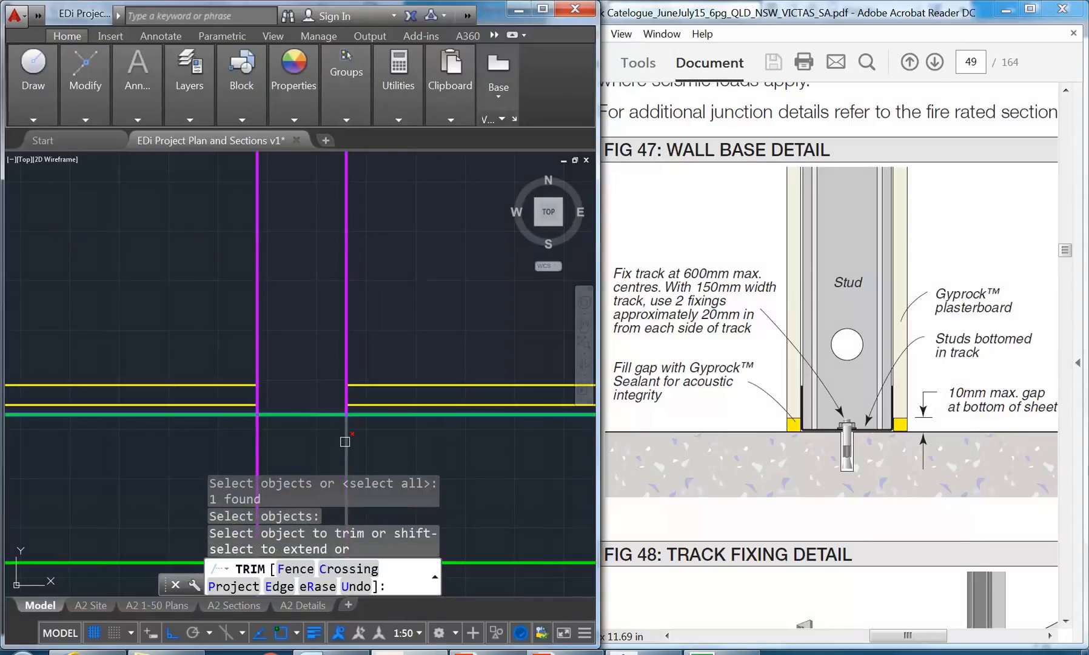
left_click(345, 442)
left_click(253, 446)
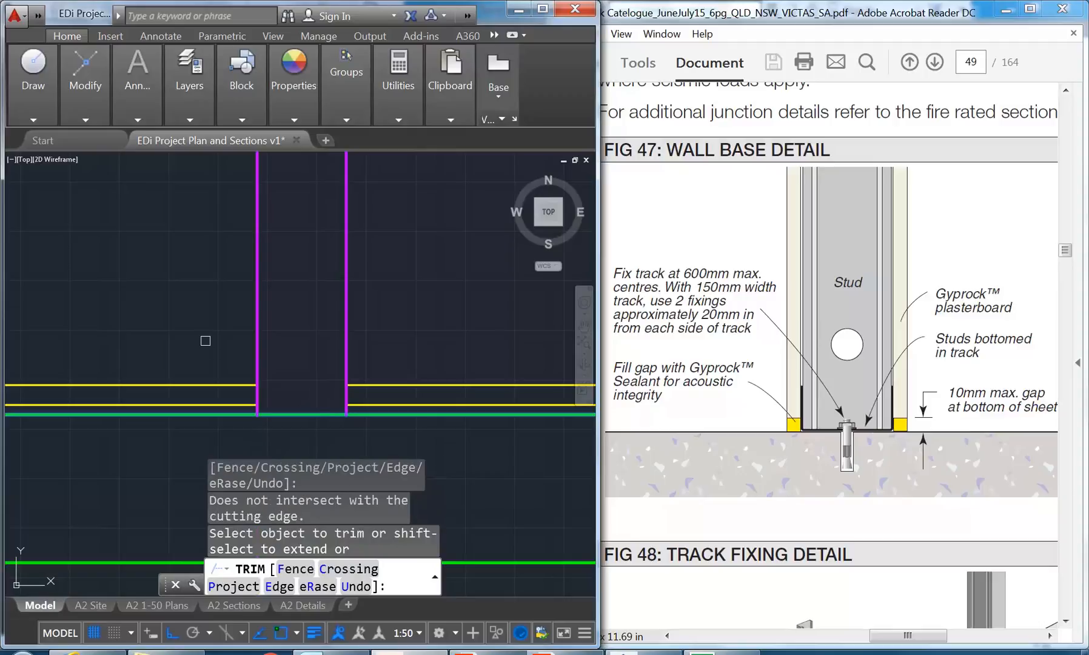
key("Return")
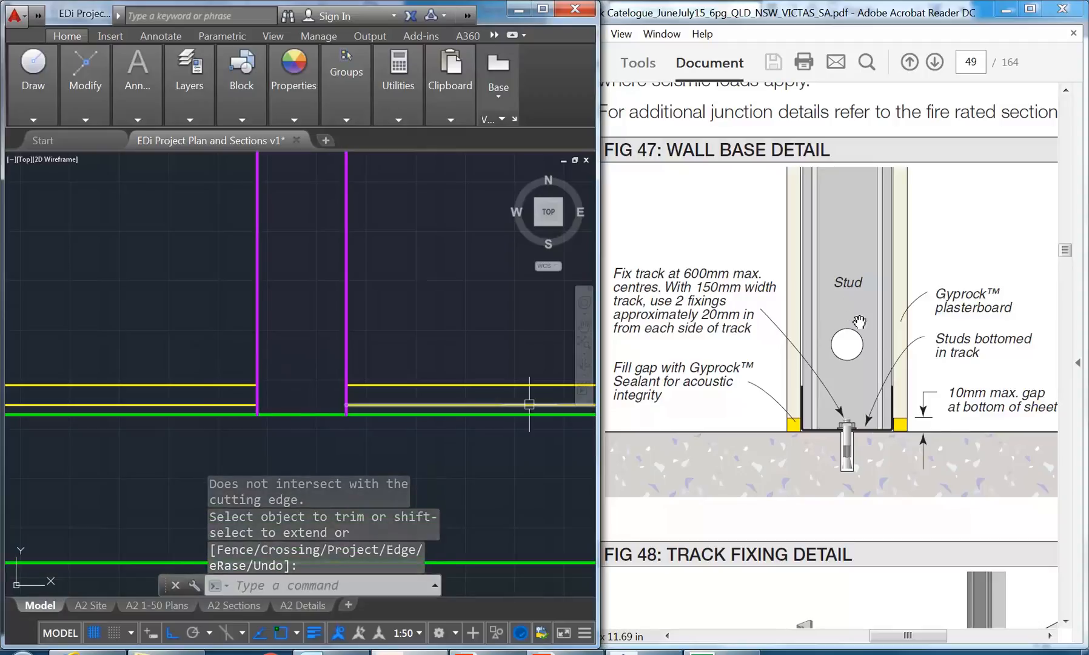
- Offset both magenta wall lines 10 inwards to form the plasterboard thickness on each side of the wall
left_click_drag(856, 333, 861, 368)
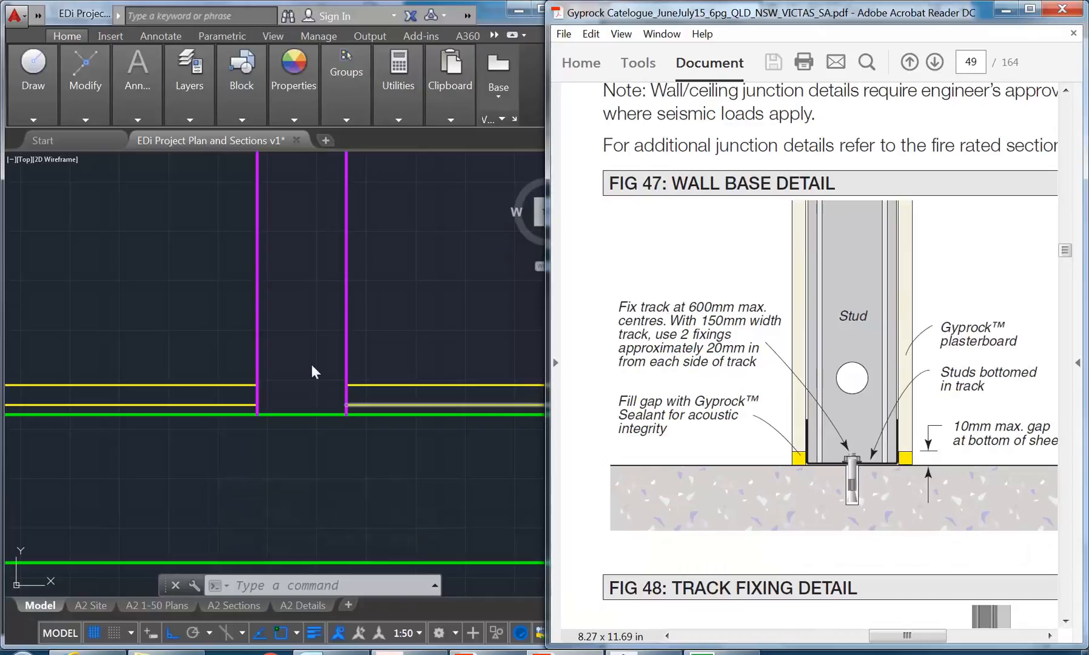
left_click(298, 332)
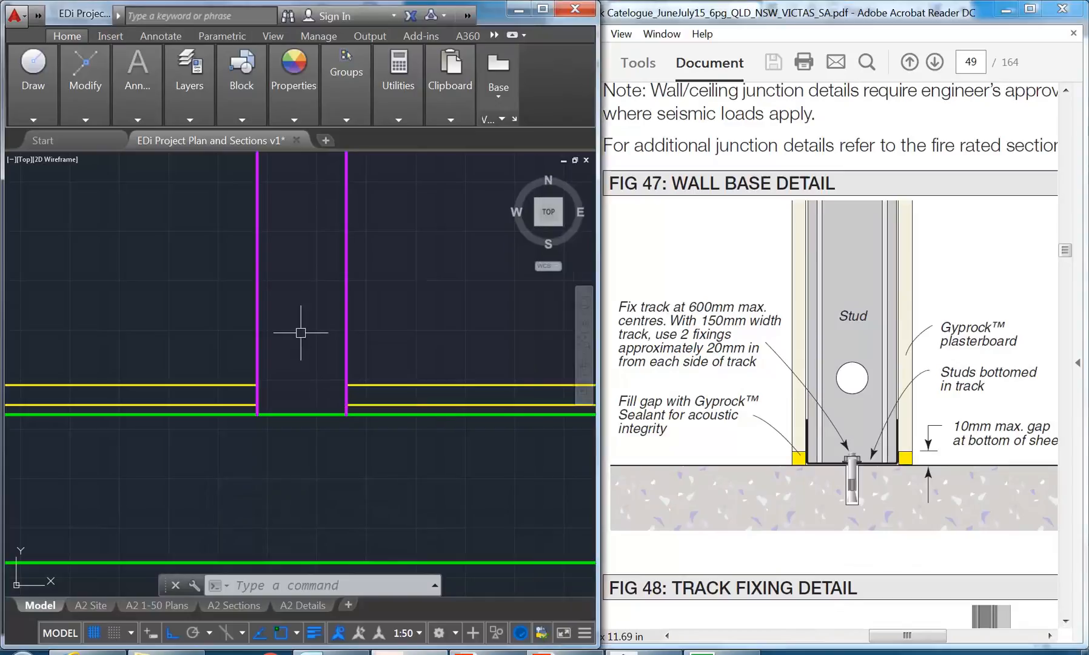
left_click(80, 93)
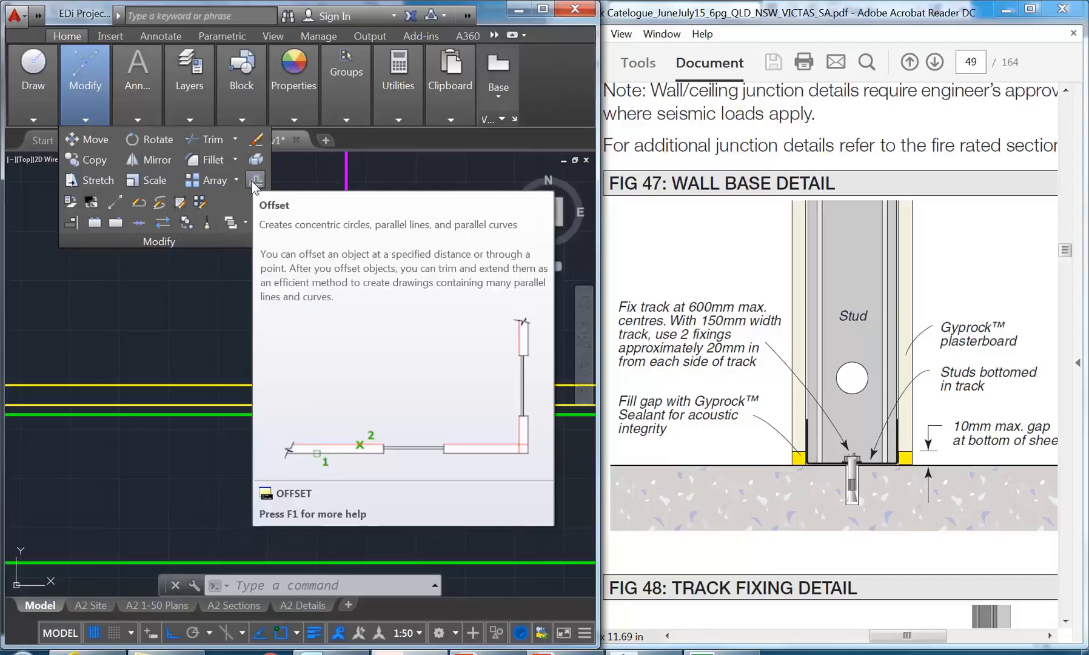
left_click(255, 180)
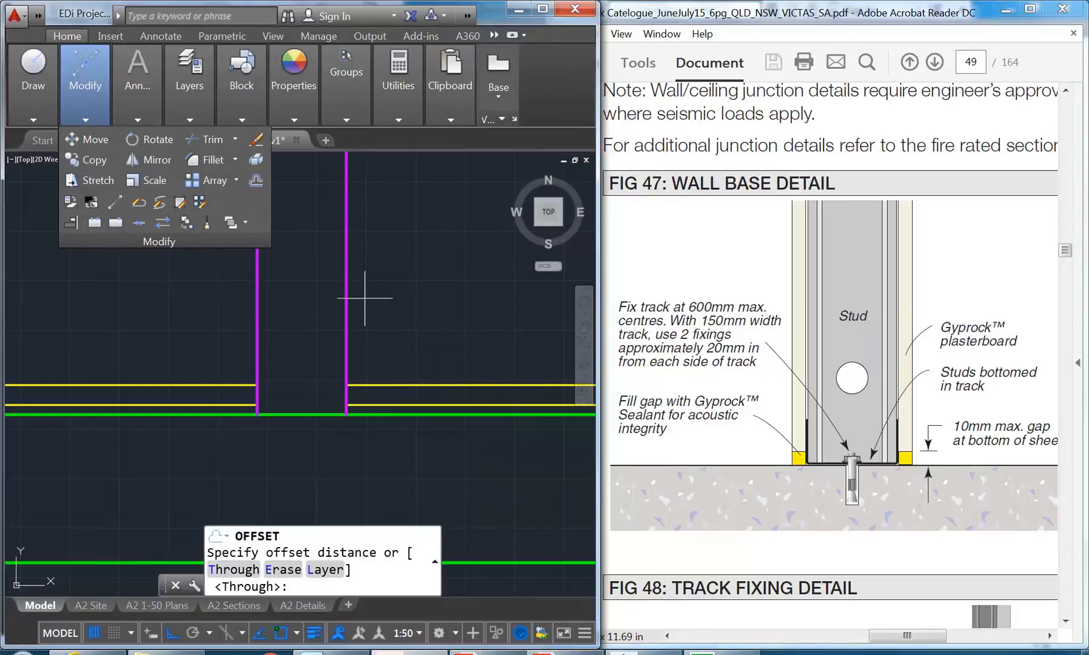
type("10")
key("Return")
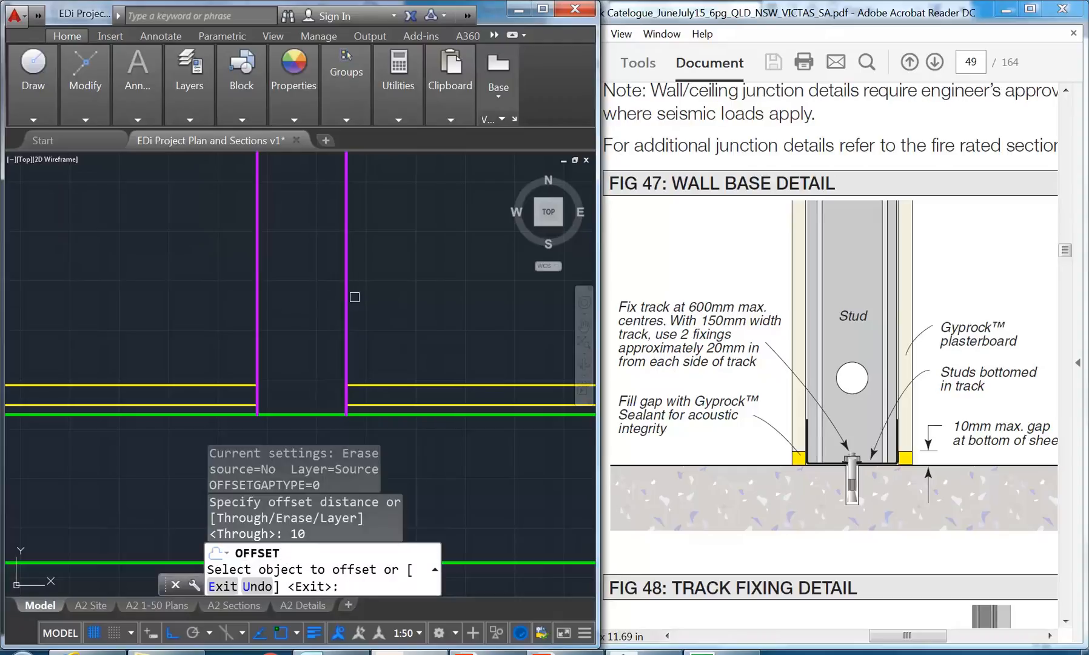
left_click(258, 311)
left_click(298, 310)
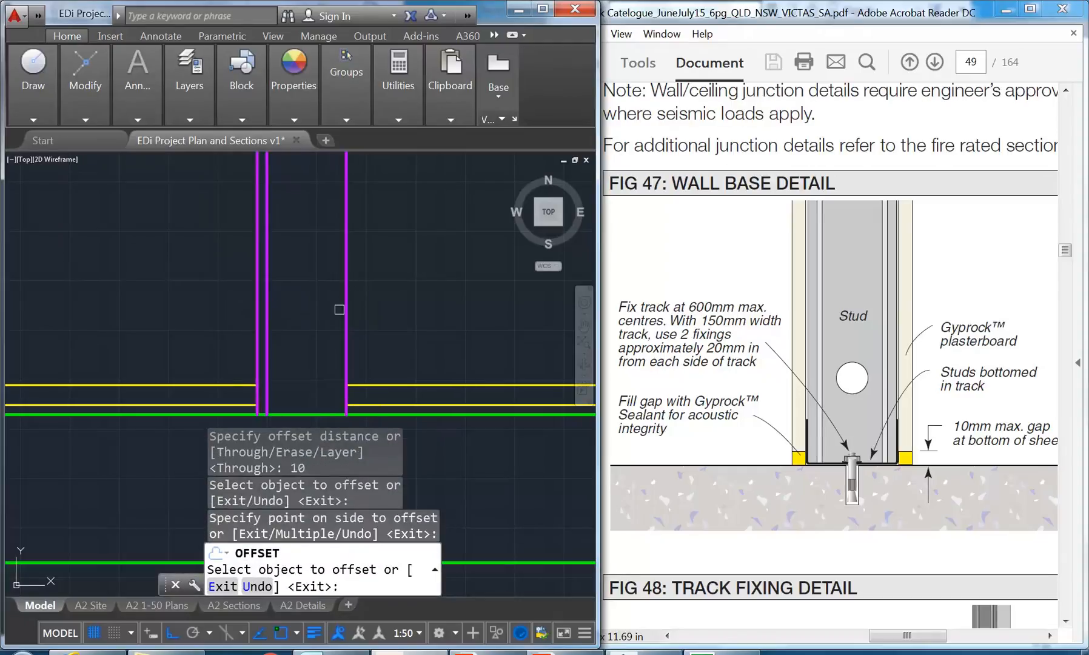
right_click(295, 314)
left_click(315, 320)
- Measure the distance between the two inner magenta lines at the floor line
scroll(308, 313, "up", 2)
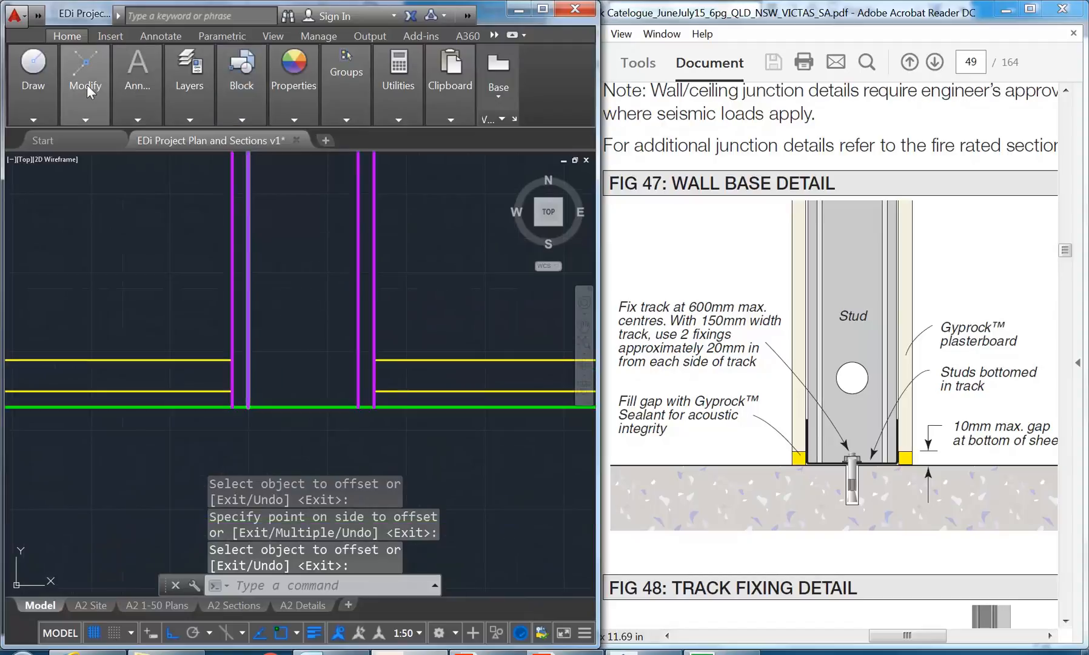
left_click(398, 91)
left_click(400, 146)
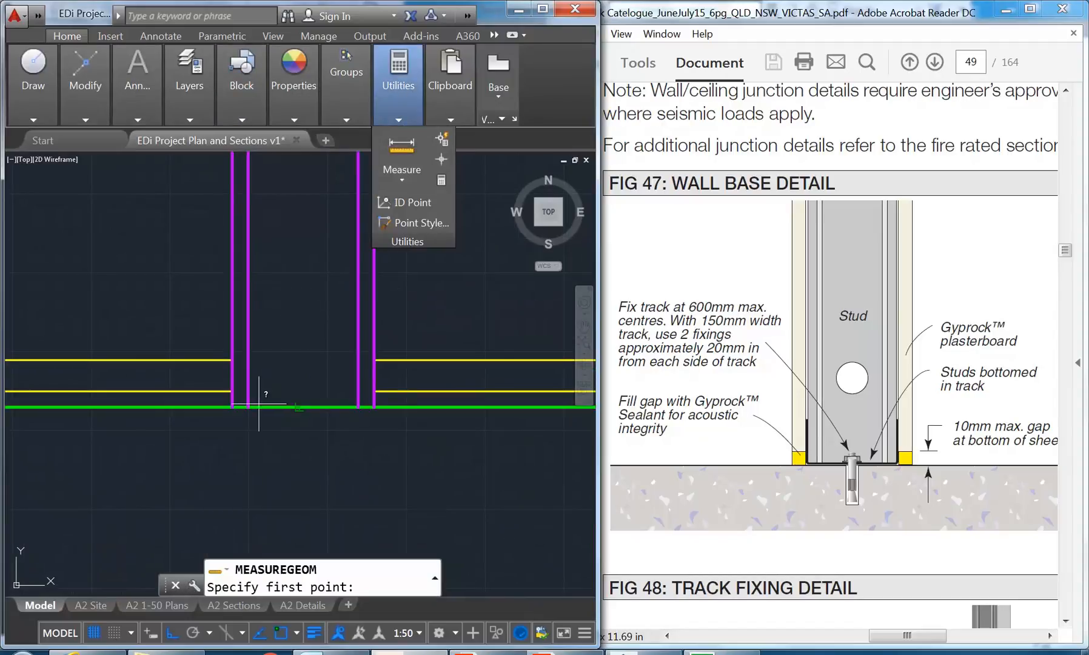
left_click(248, 407)
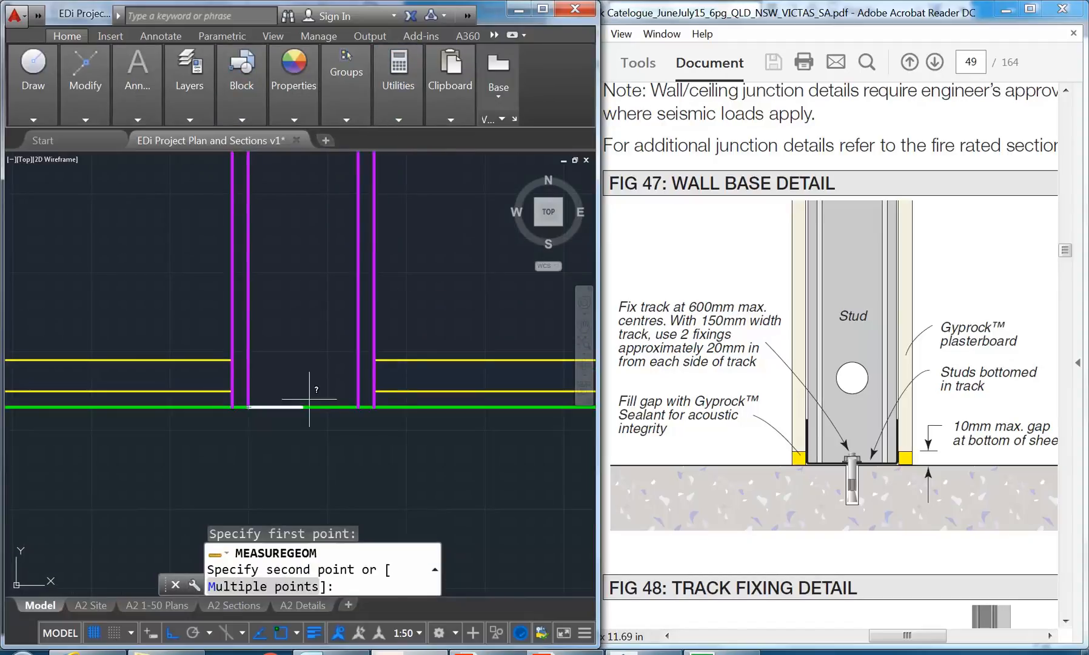
left_click(359, 403)
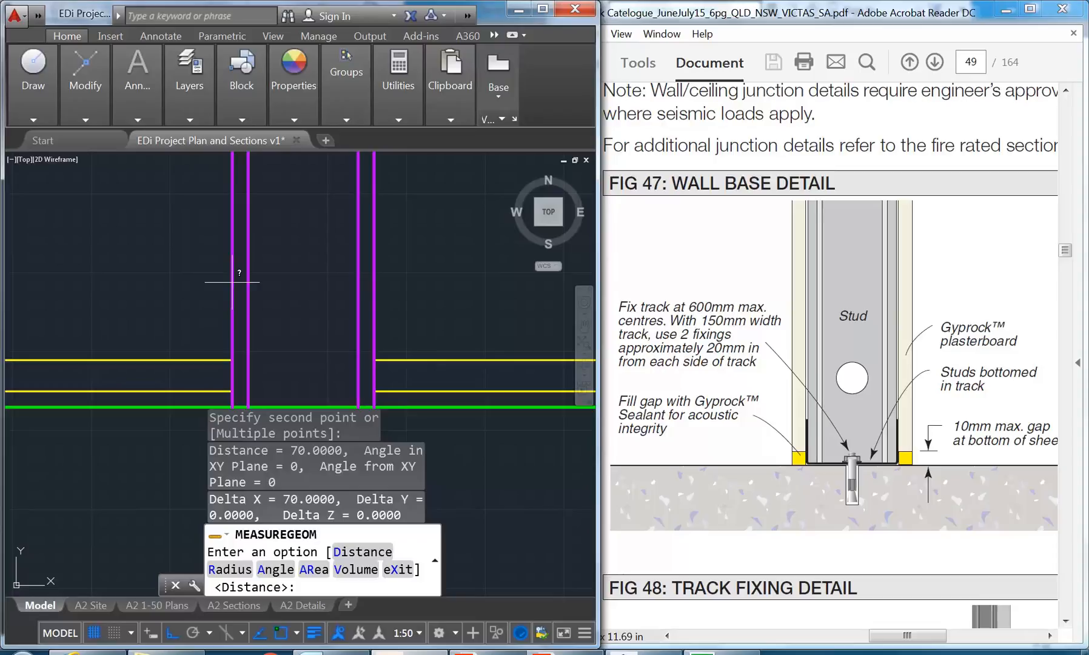
key("Escape")
key("Escape")
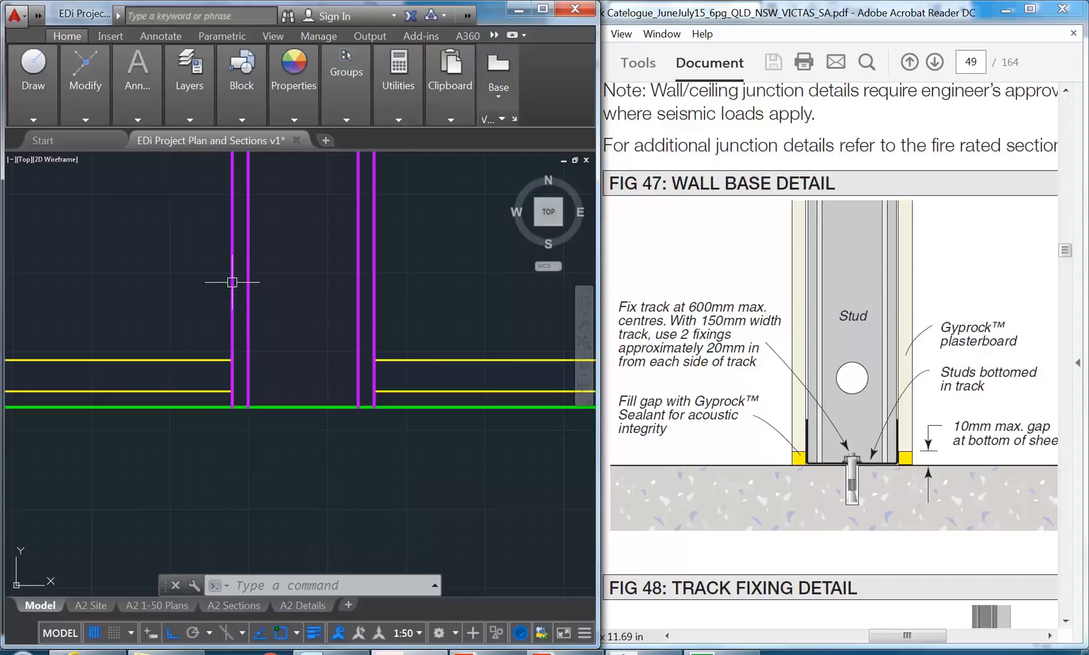
key("Escape")
key("Escape")
middle_click_drag(232, 282, 231, 344)
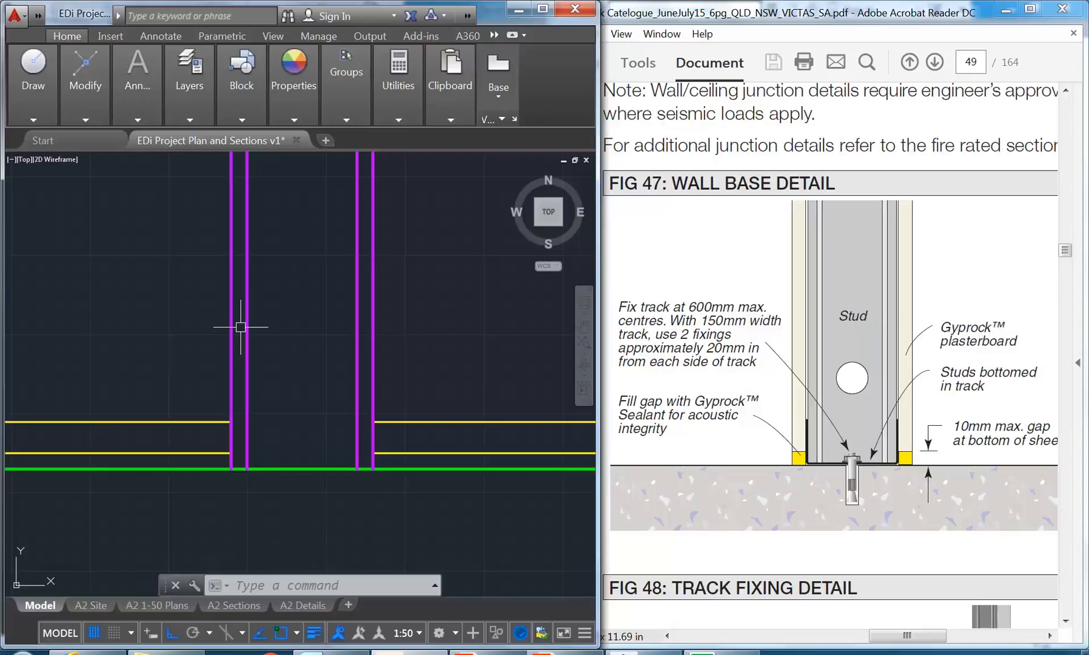
key("Escape")
key("Escape")
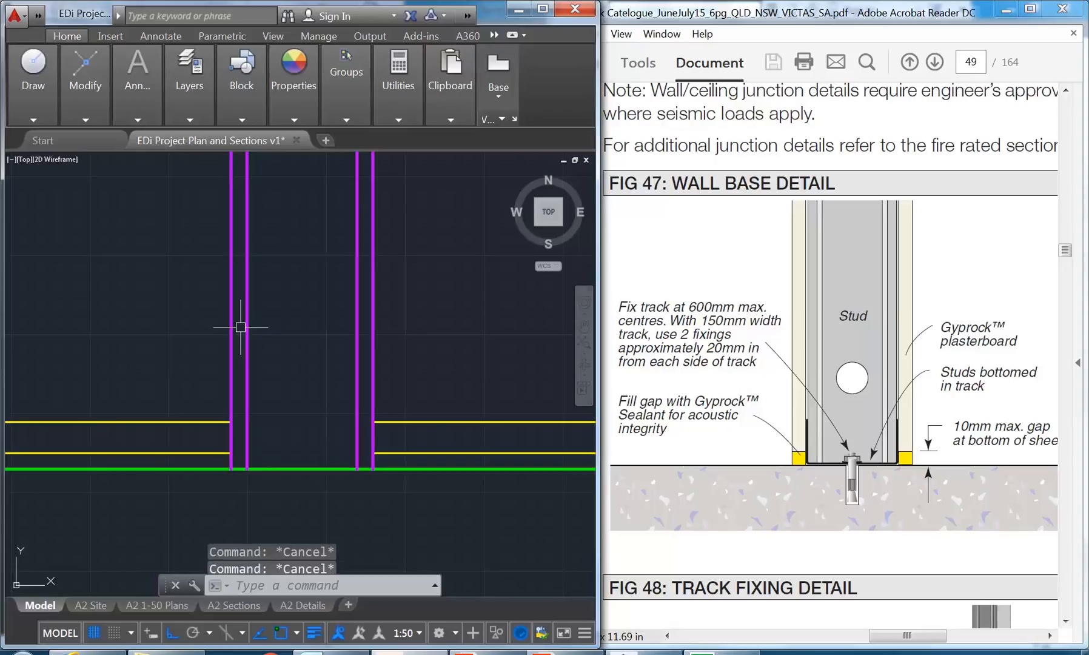
mouse_move(241, 327)
middle_mouse_down()
mouse_move(259, 367)
mouse_move(262, 329)
middle_mouse_up()
scroll(267, 439, "up", 1)
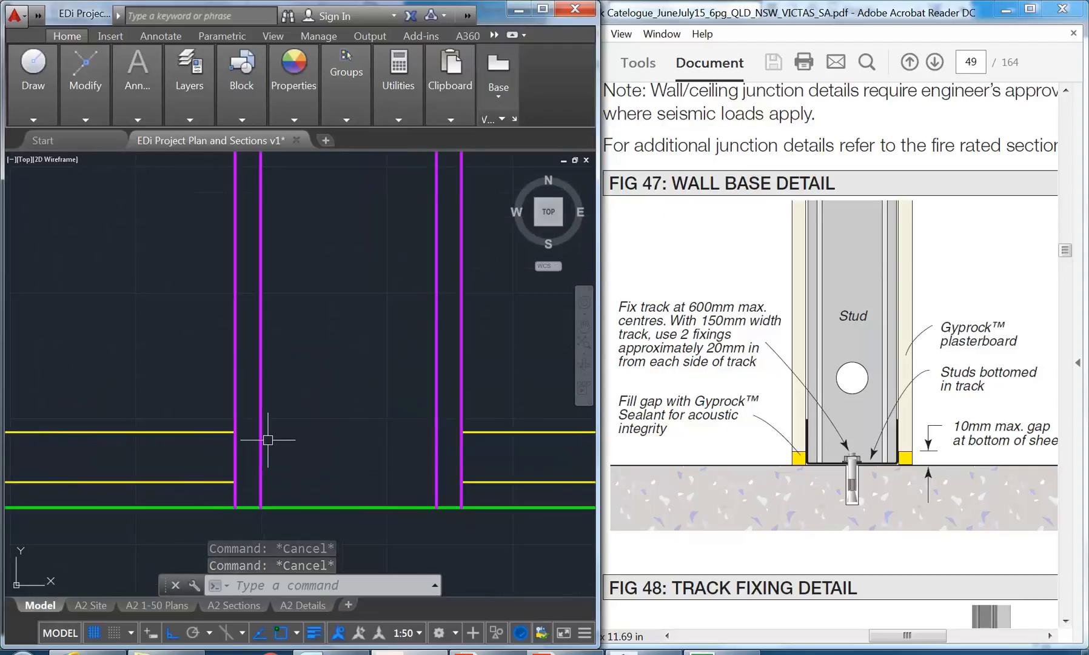
mouse_move(275, 415)
middle_mouse_down()
mouse_move(287, 326)
mouse_move(261, 368)
middle_mouse_up()
scroll(287, 361, "up", 1)
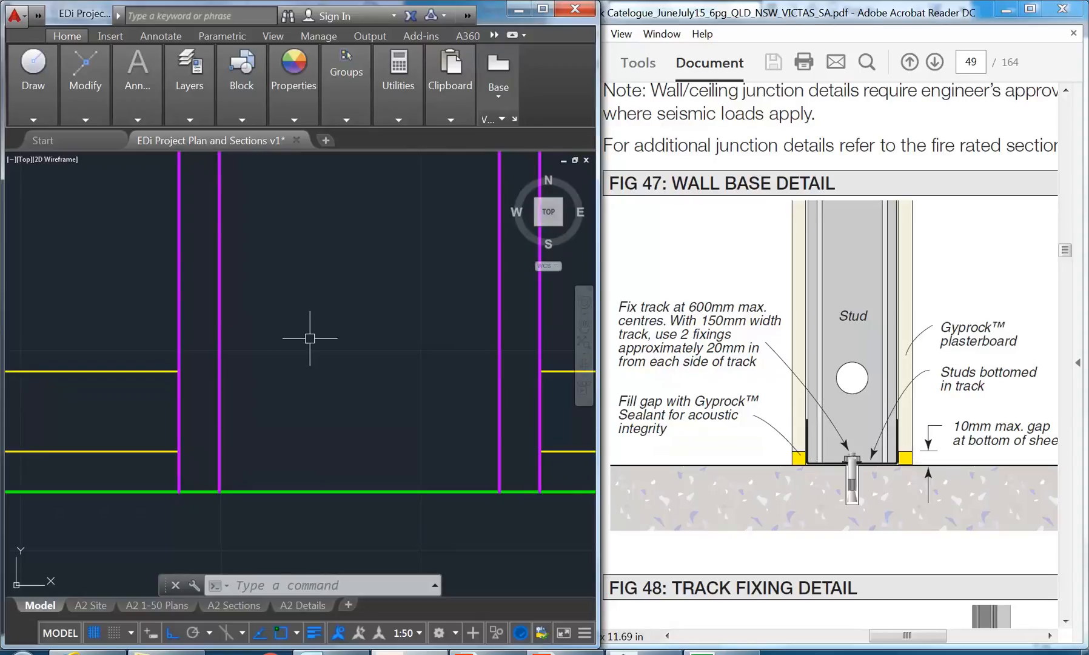
middle_click_drag(310, 339, 277, 356)
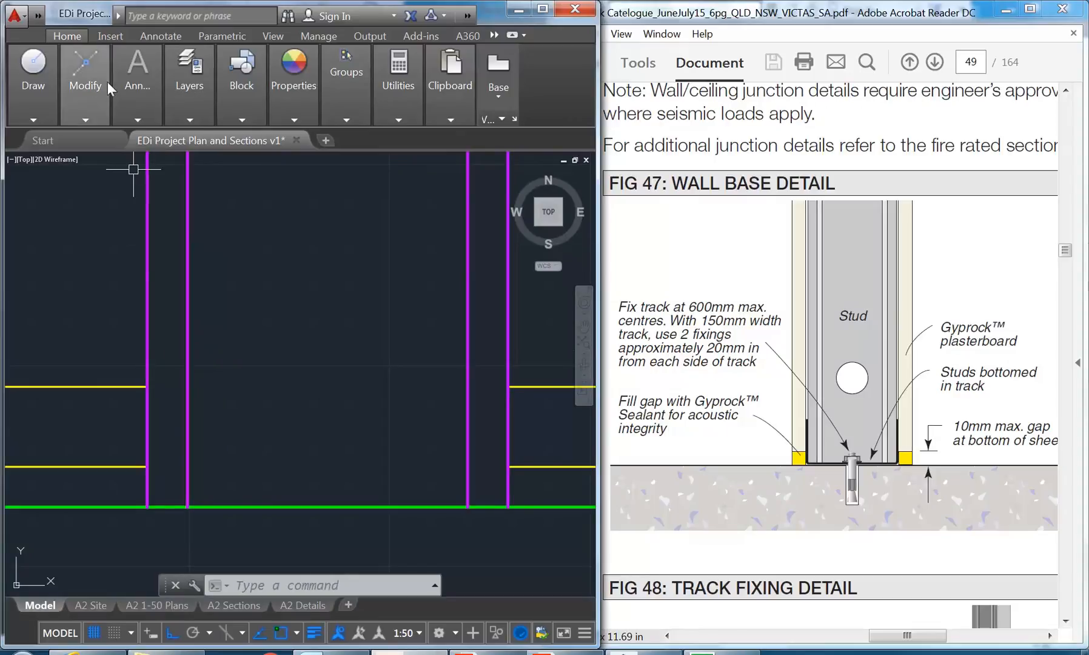
- Offset the green floor line at the wall base 40 upwards to mark the track height
left_click(234, 80)
mouse_move(90, 80)
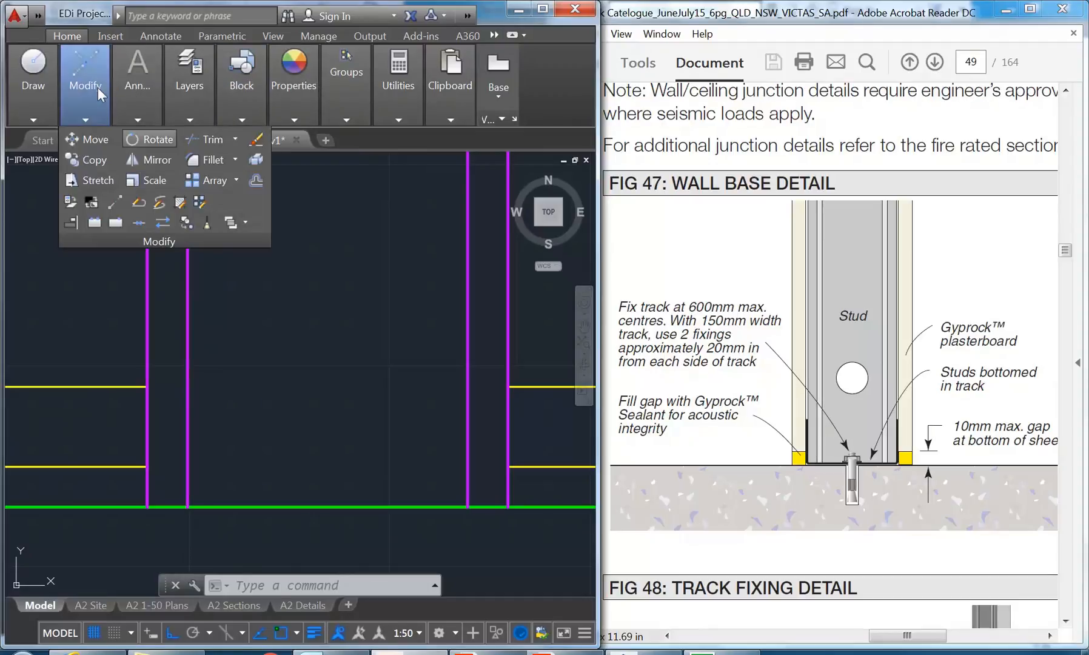
left_click(256, 179)
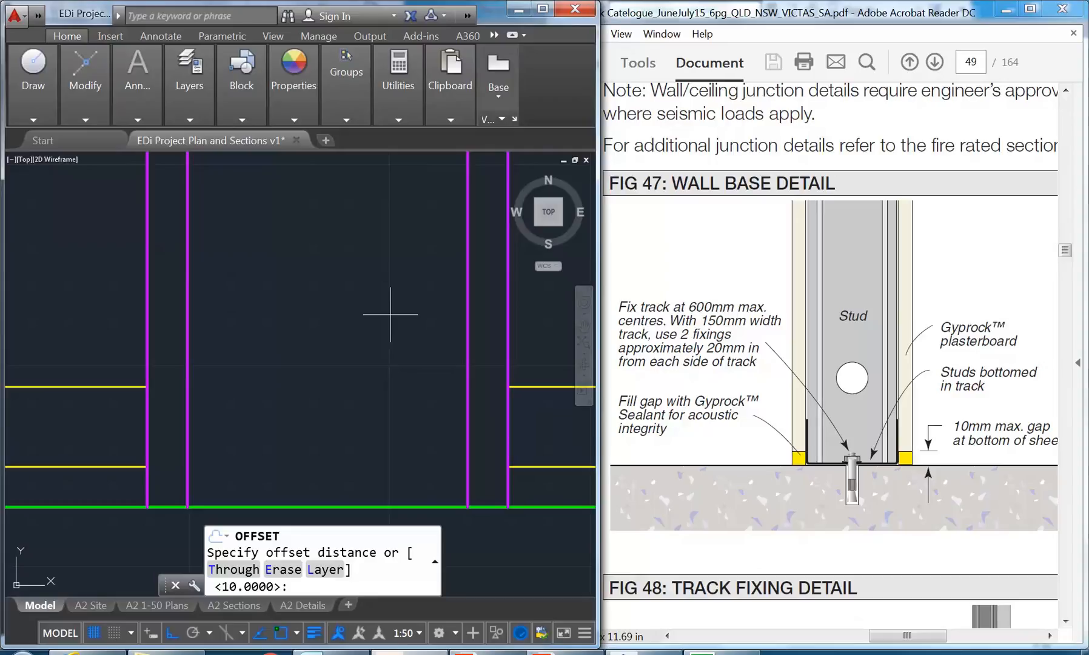
type("40")
key("Return")
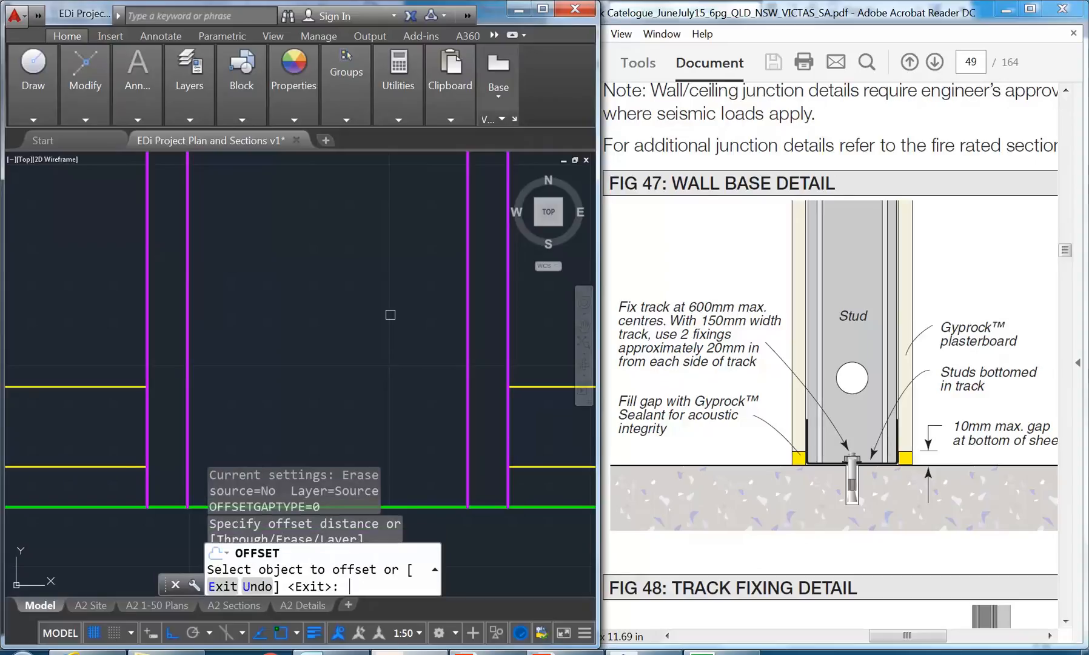
left_click(441, 507)
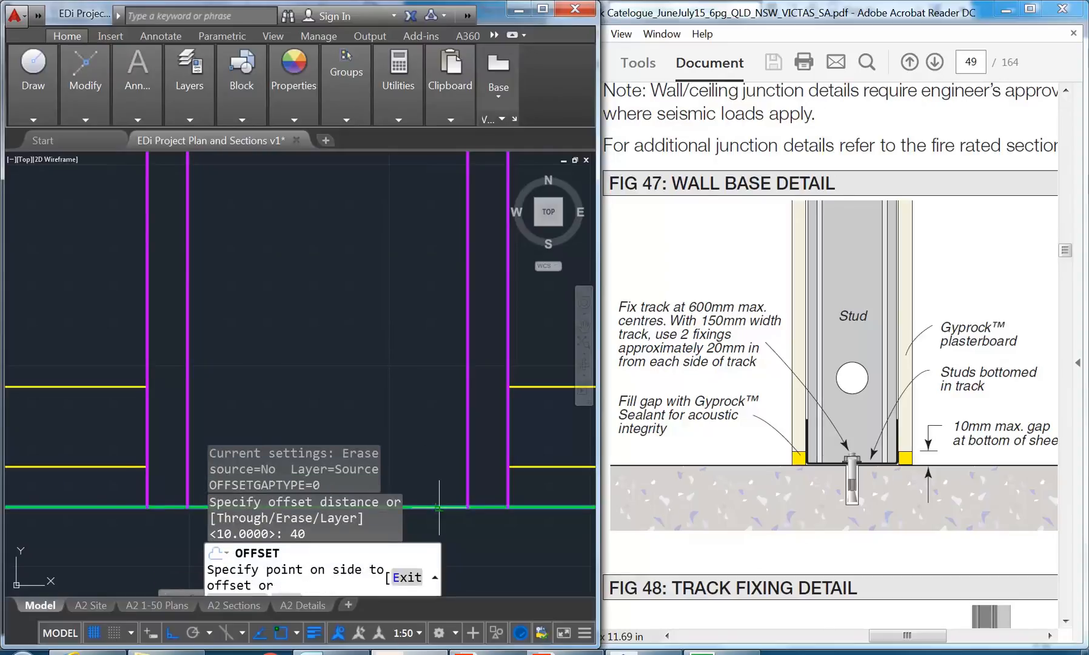
left_click(389, 280)
right_click(387, 272)
left_click(405, 279)
scroll(315, 283, "down", 4)
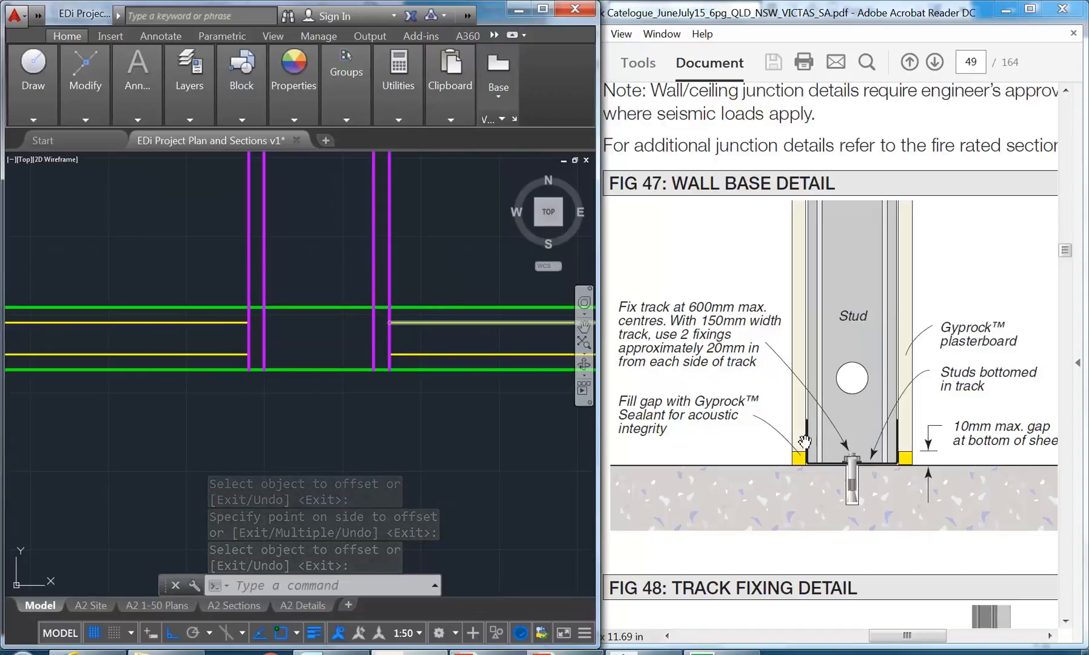
- Create a new layer named A-WALL-STUD-METAL
scroll(297, 267, "up", 4)
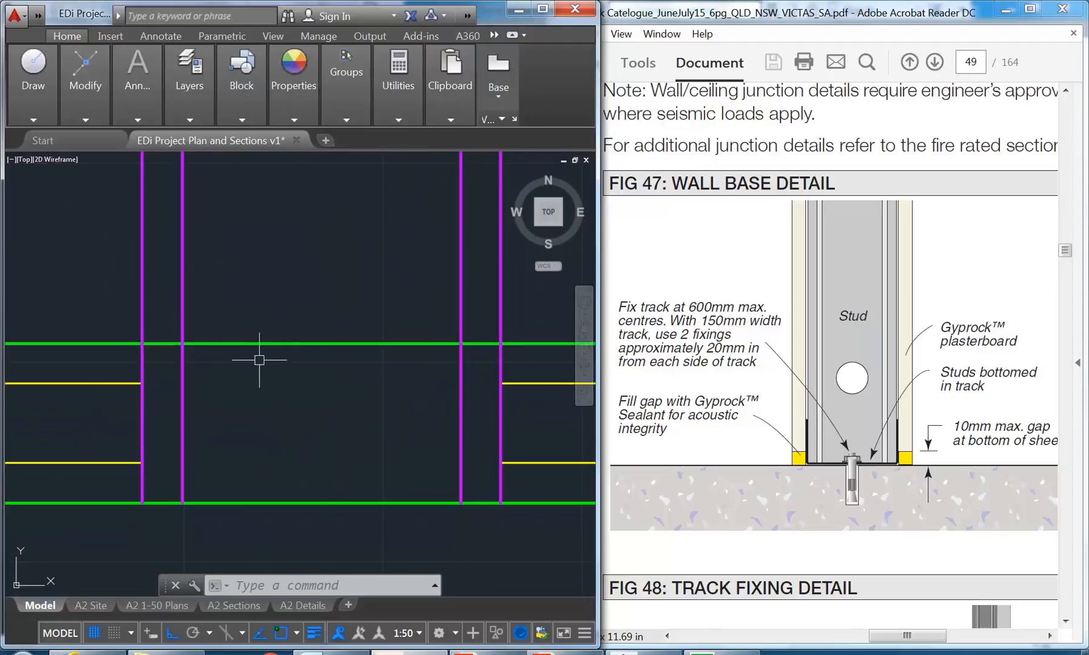
left_click(190, 88)
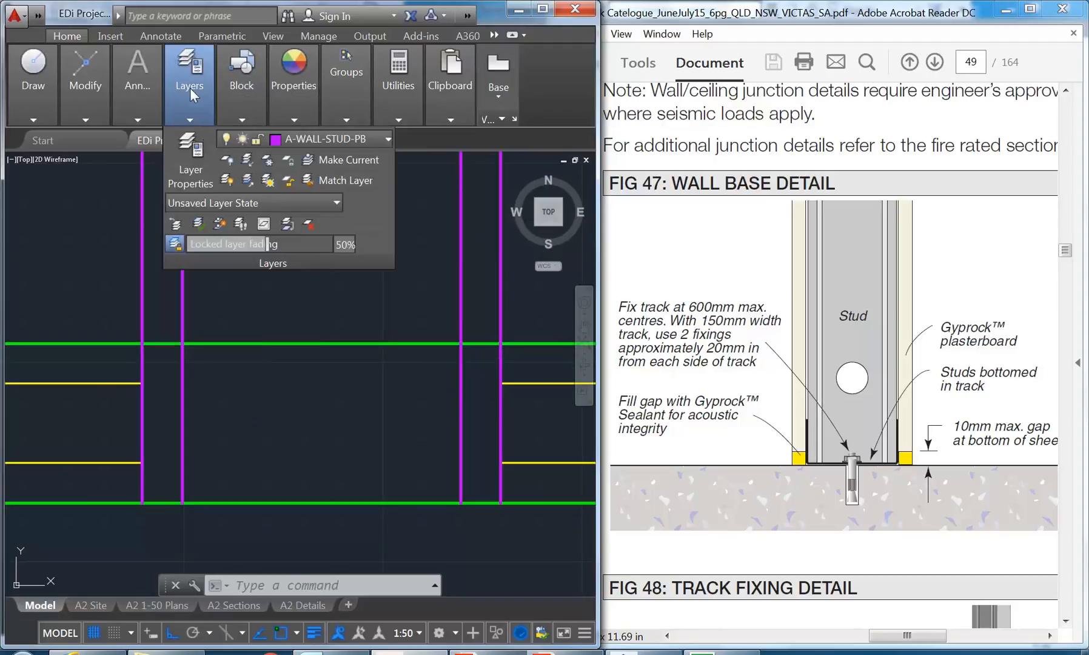
left_click(304, 139)
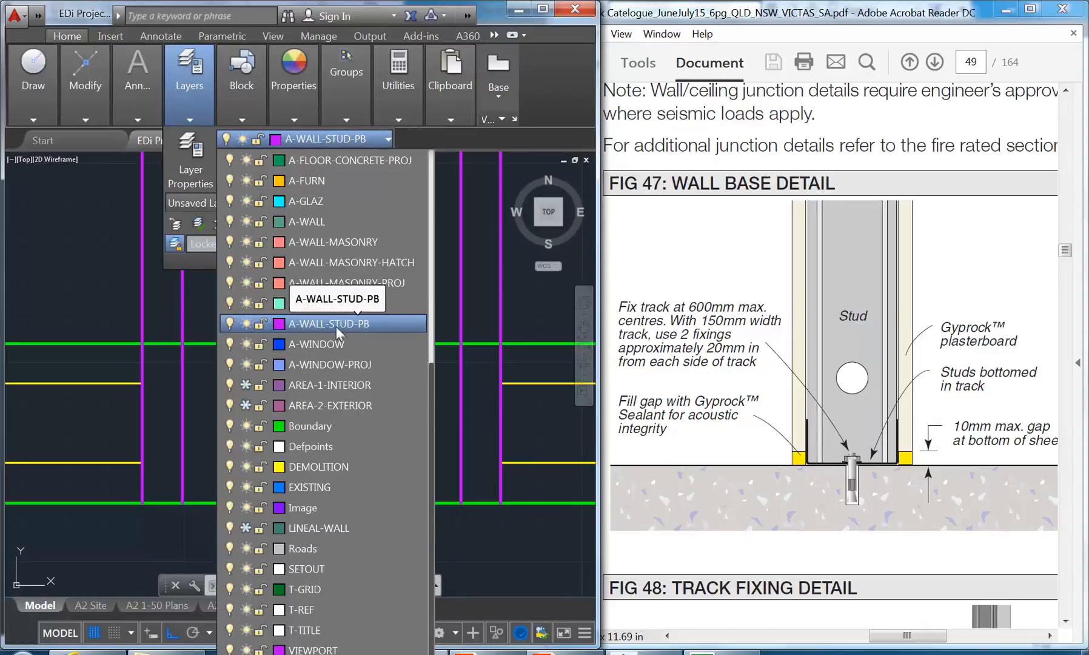
left_click(191, 156)
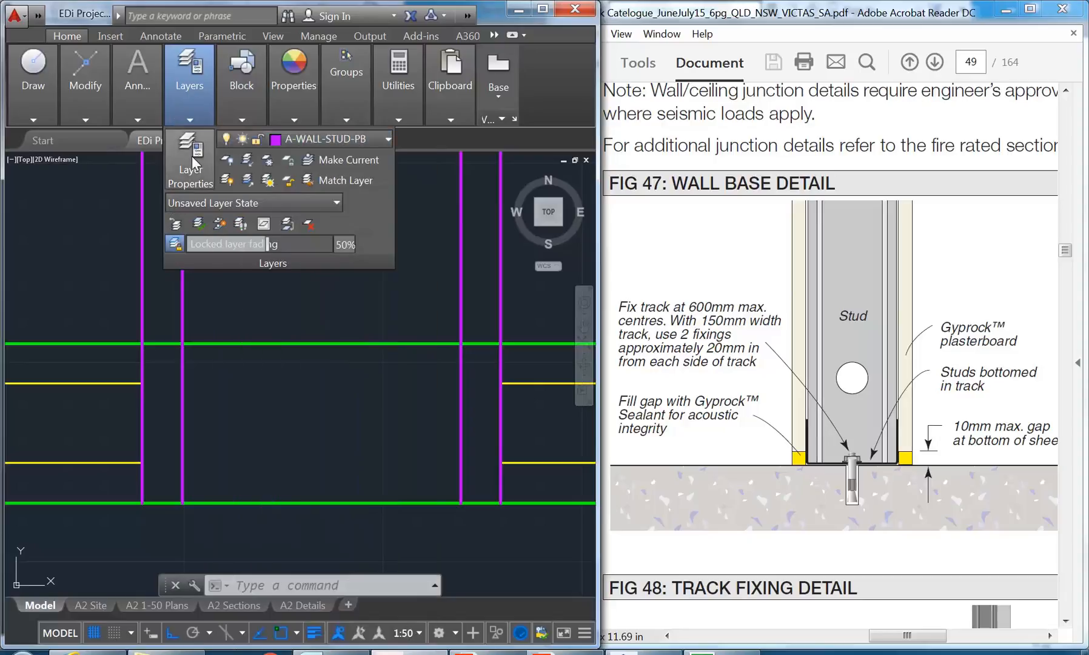
left_click(192, 156)
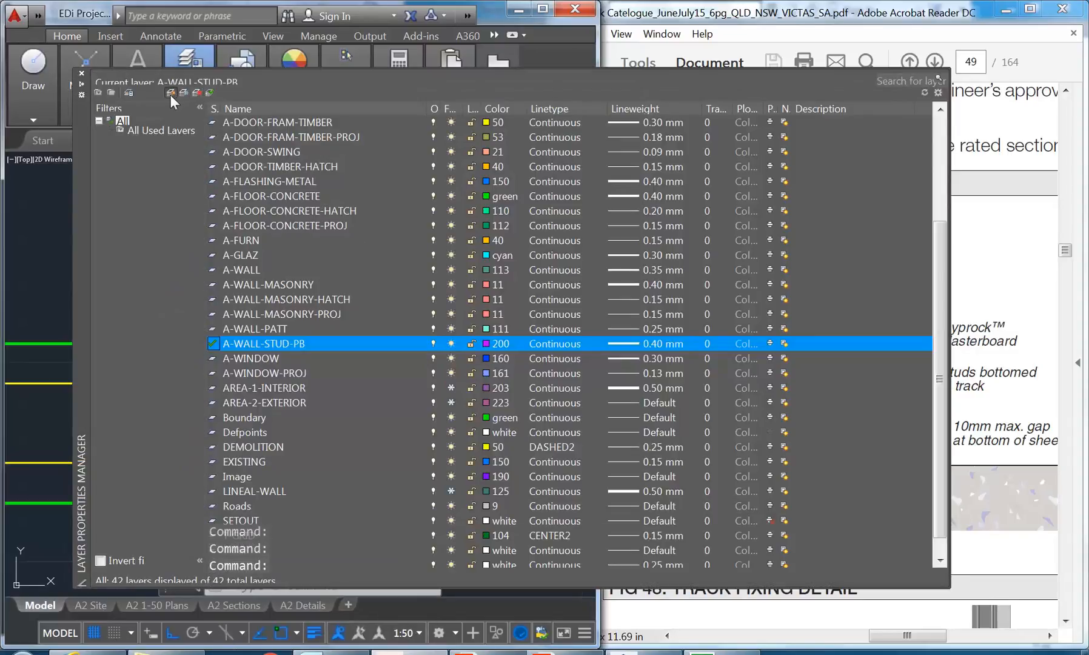
left_click(170, 93)
type("a")
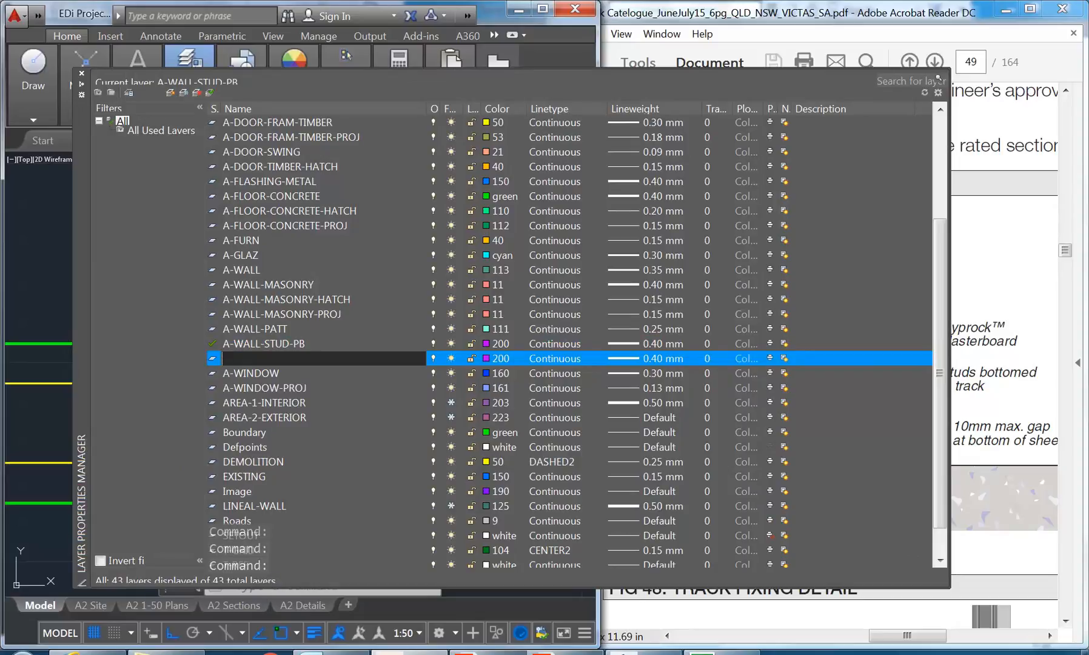
type("-WAL")
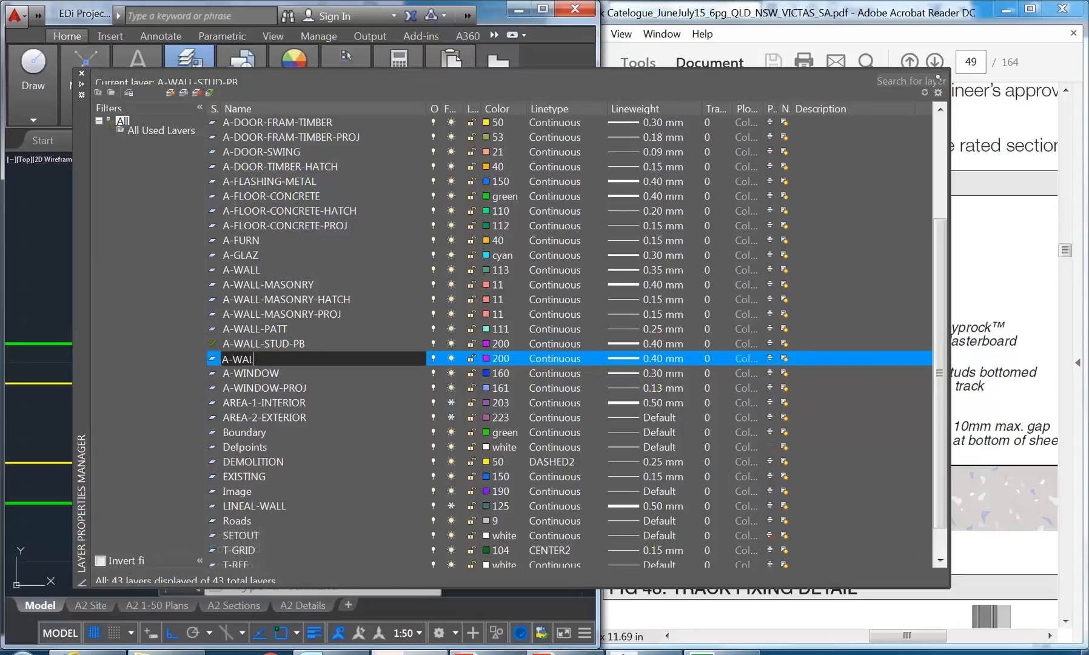
type("L-STUD-METAL")
key("Return")
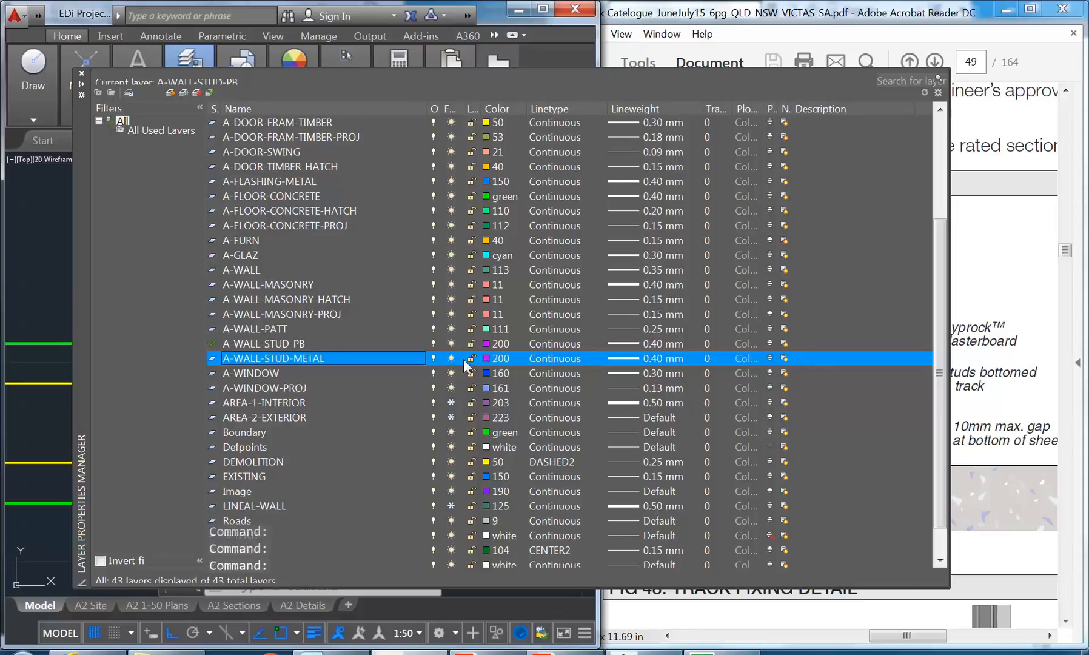
- Set the colour of the A-WALL-STUD-METAL layer to index colour 161
left_click(486, 358)
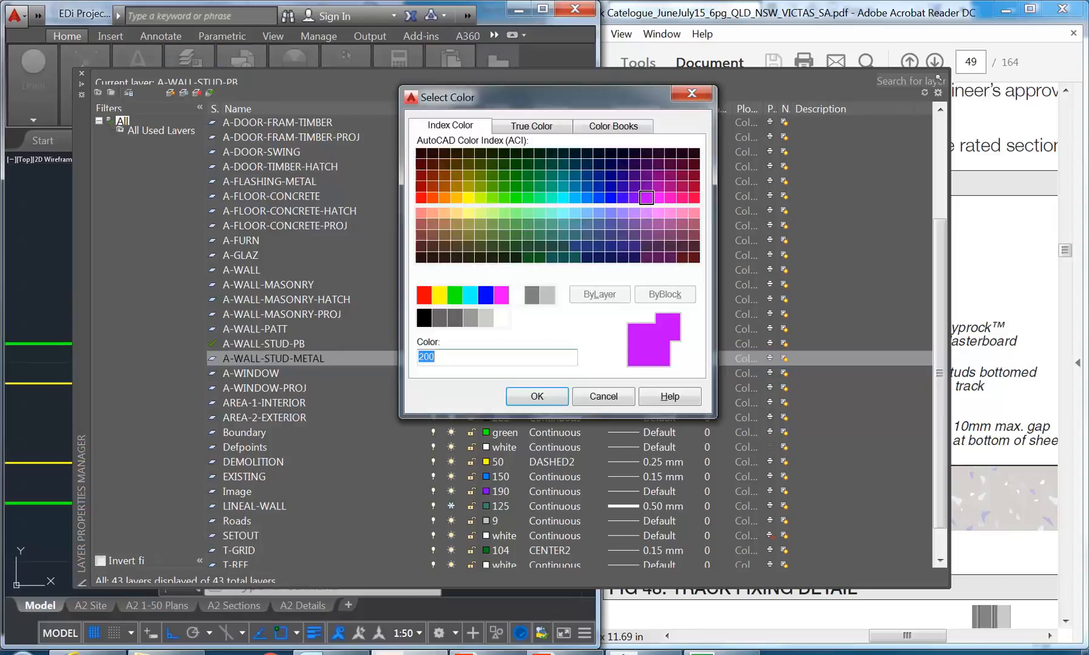
left_click(489, 300)
left_click(600, 224)
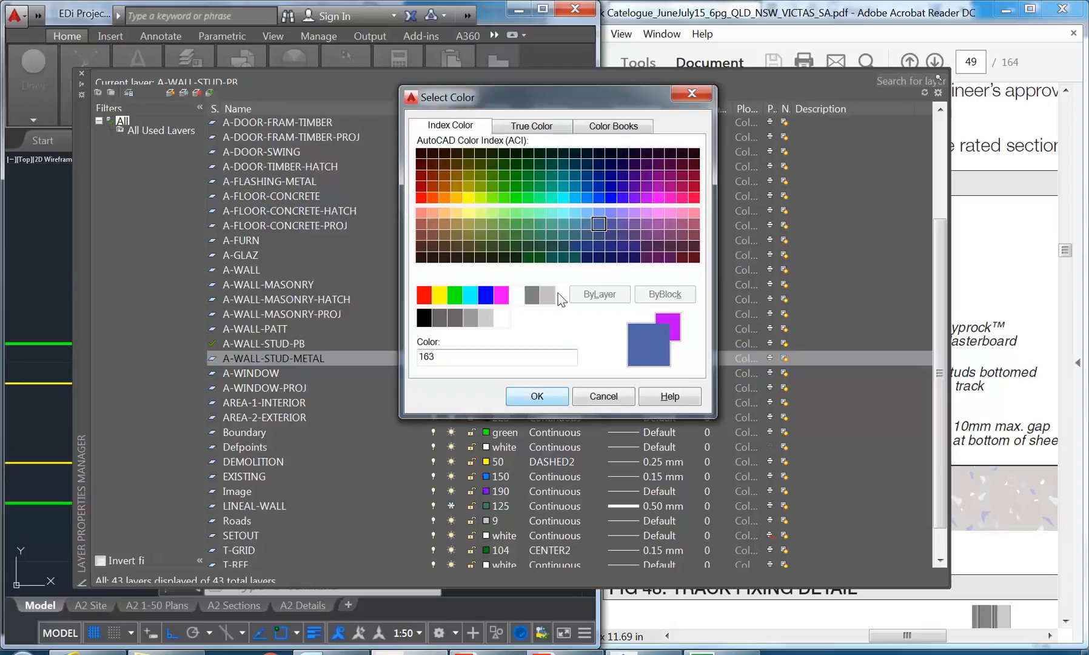
left_click(600, 213)
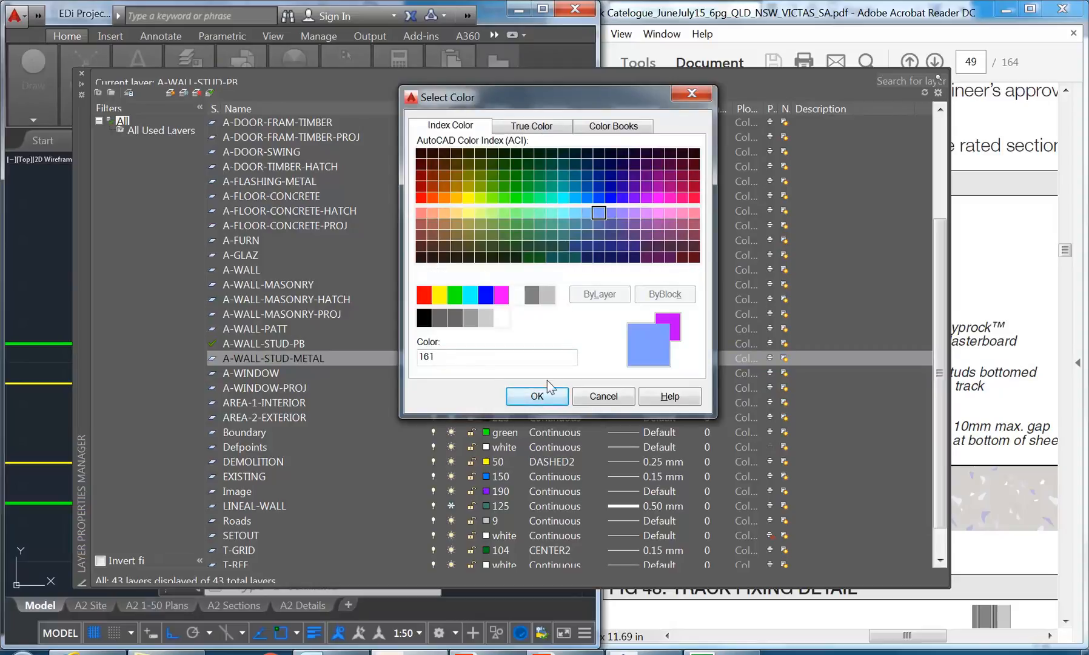
left_click(535, 397)
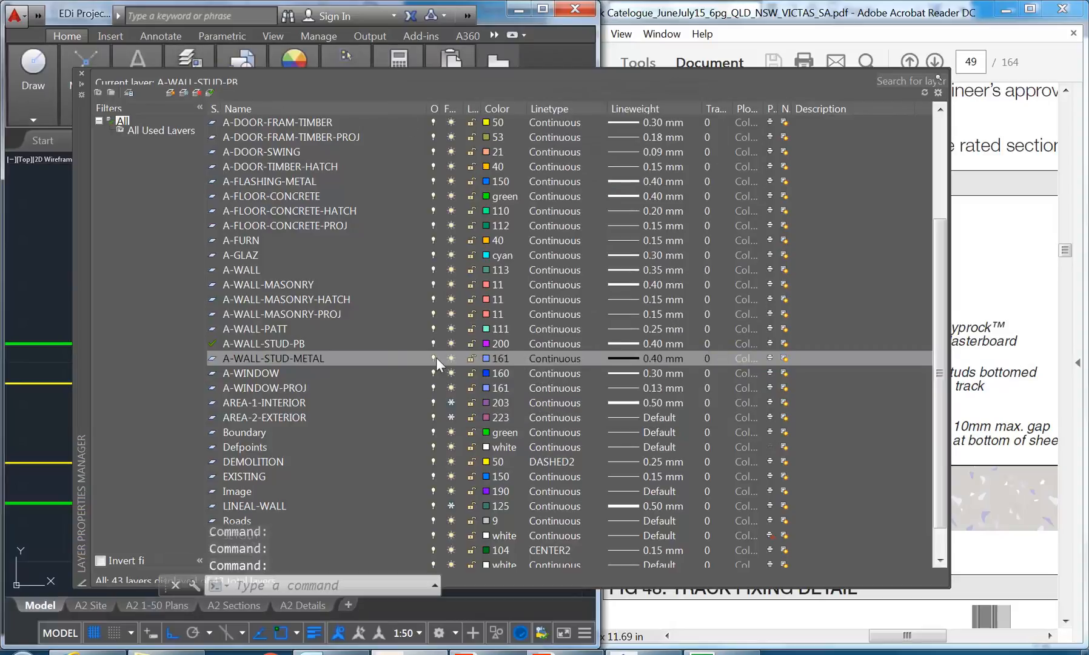
- Set the A-WALL-STUD-METAL layer's lineweight to 0.25 mm and make it the current layer
left_click(621, 360)
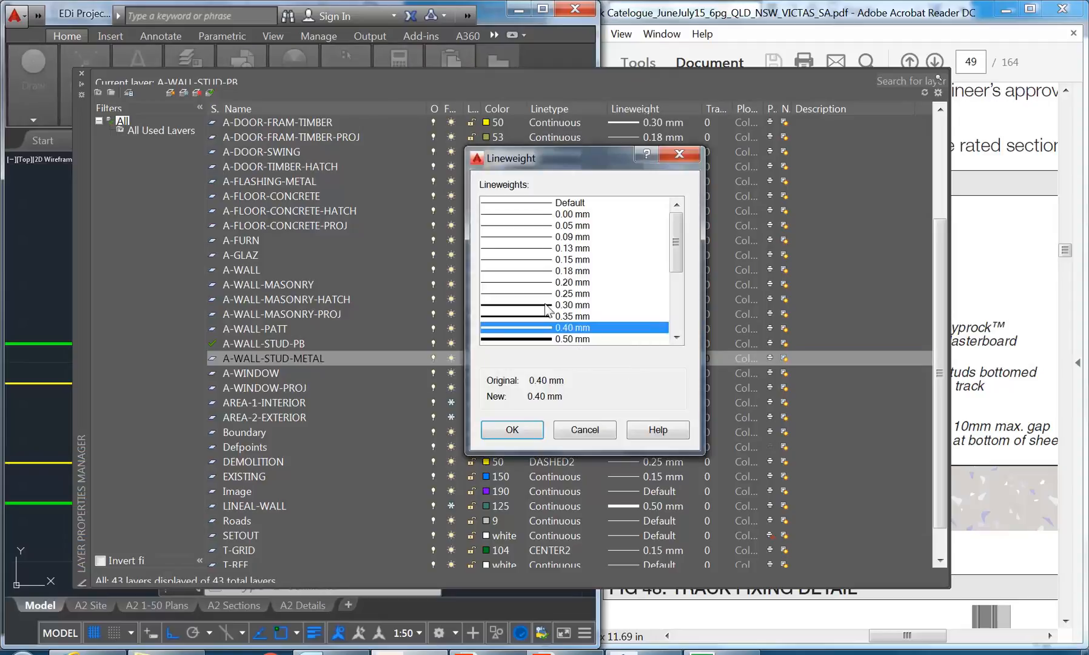
left_click(518, 294)
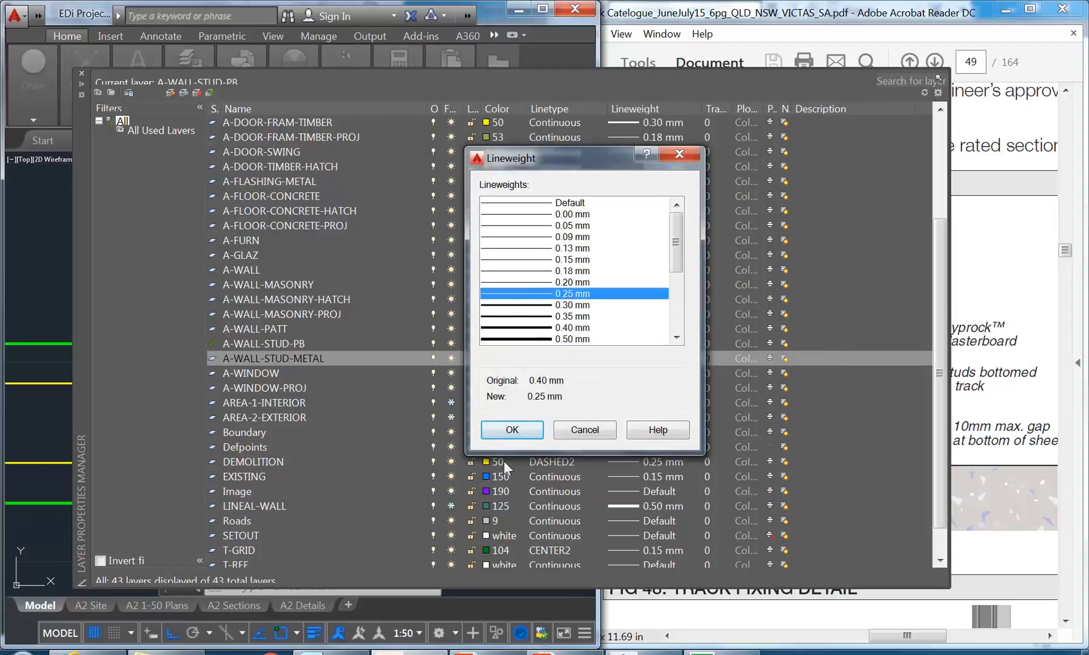
left_click(503, 432)
left_click(210, 92)
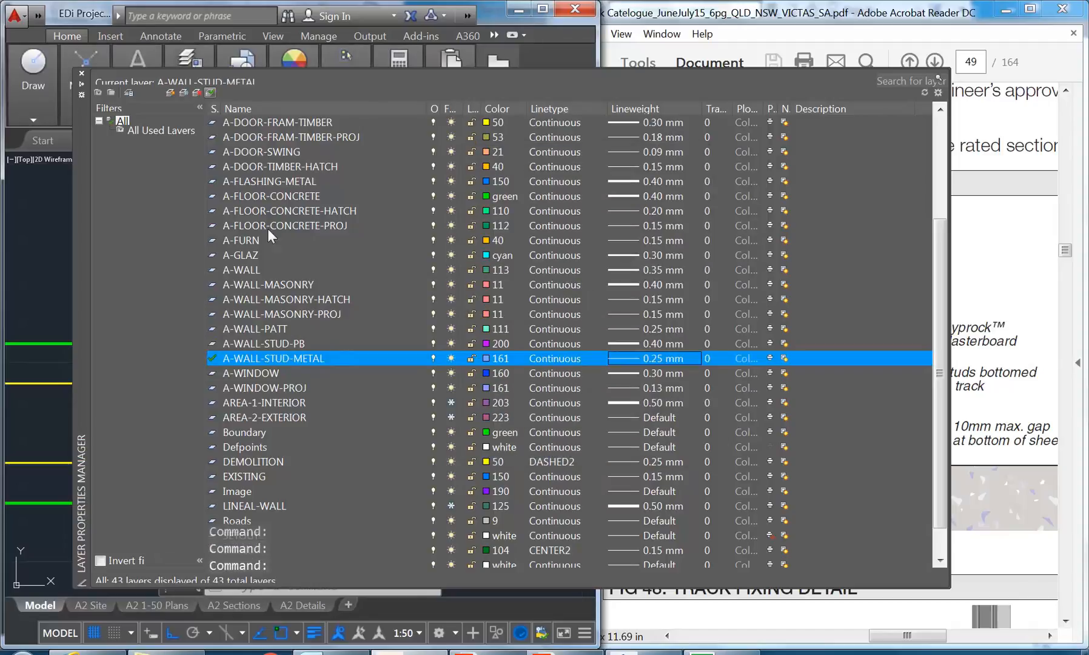
left_click(82, 72)
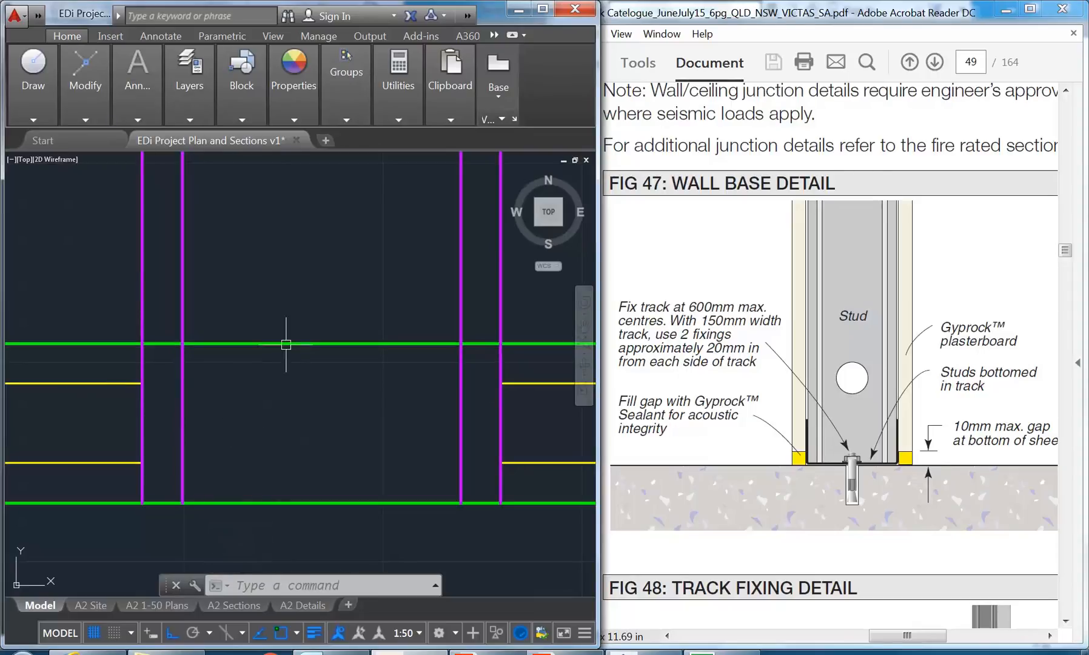
- Move the green track-height line above the floor line onto the A-WALL-STUD-METAL layer
left_click(346, 326)
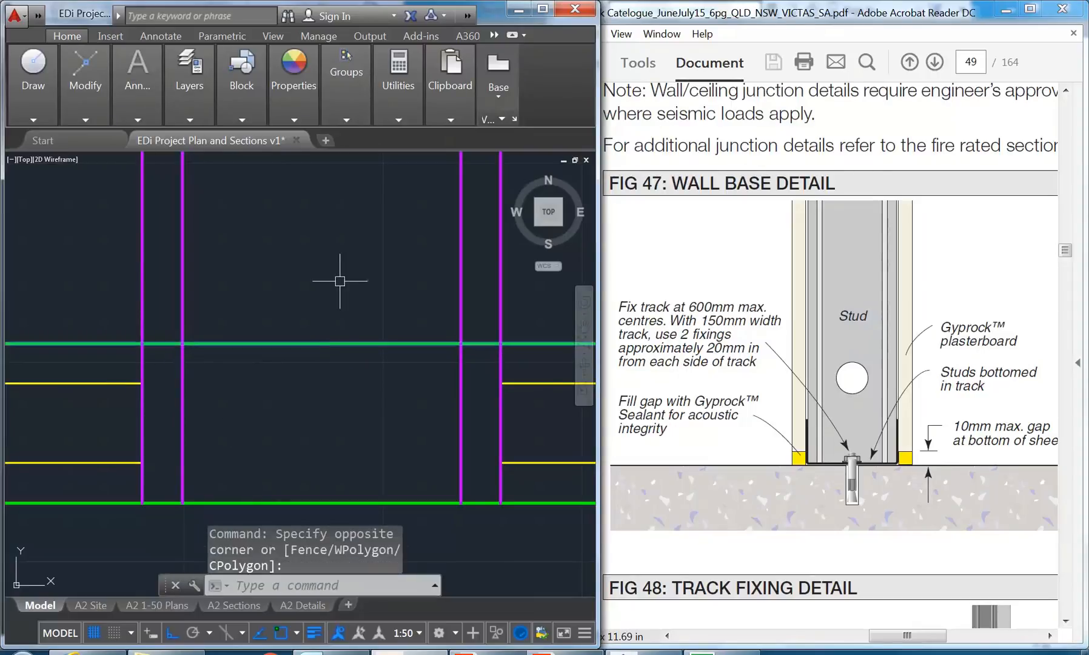
mouse_move(186, 81)
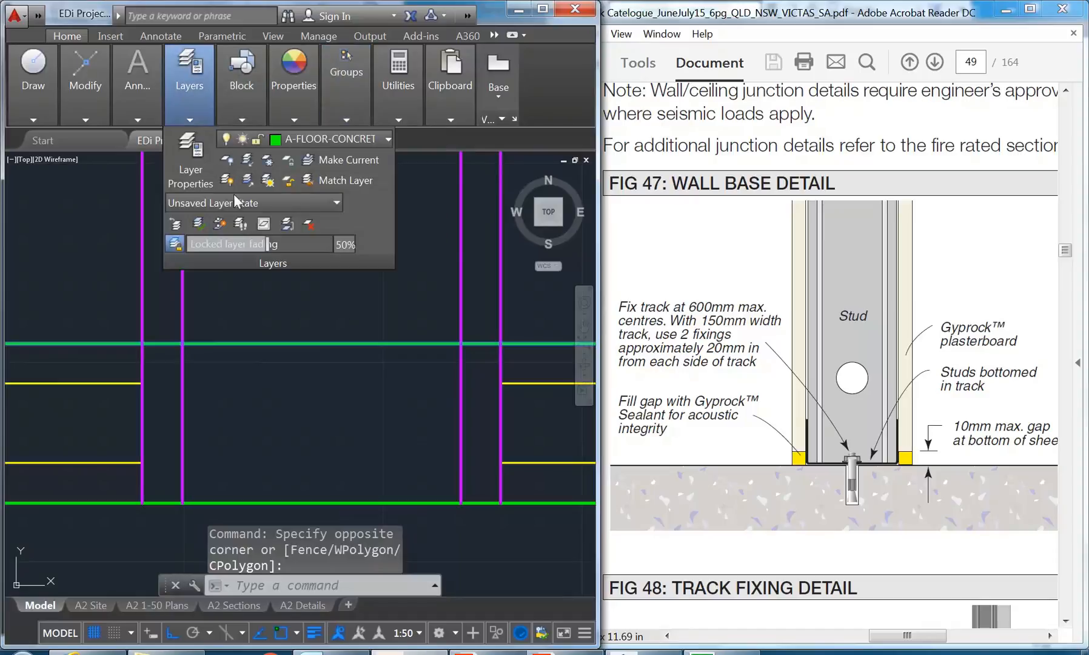
left_click(333, 139)
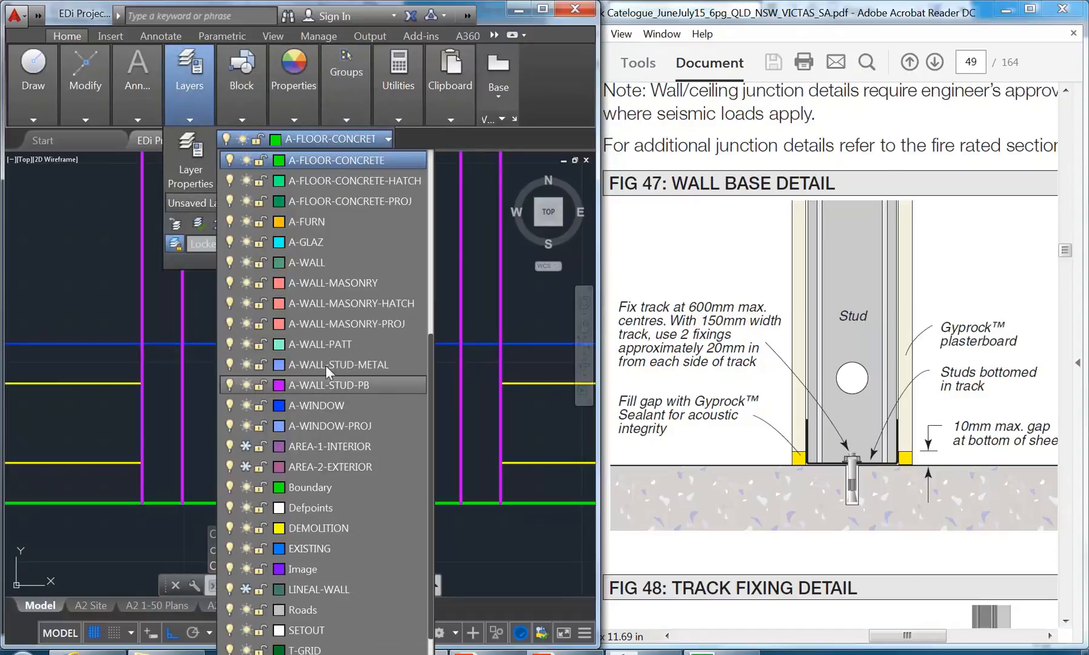
left_click(328, 364)
key("Escape")
key("Escape")
key("Escape")
- Try offsetting the left inner plasterboard line 4 inwards, and undo the offset
type("o")
key("Return")
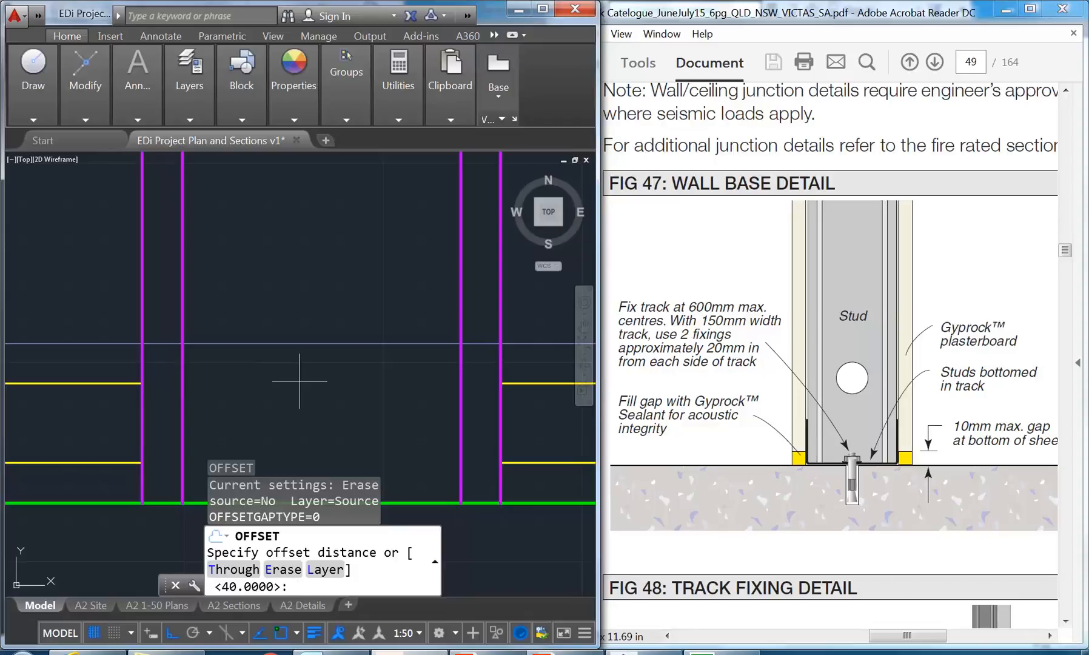
type("4")
key("Return")
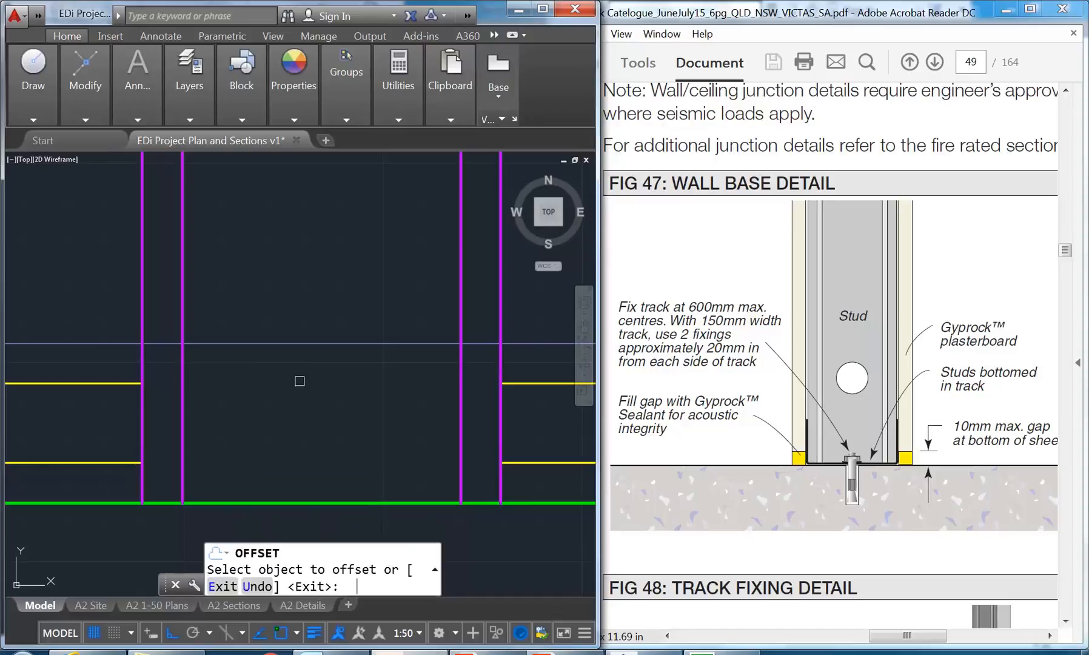
left_click(185, 382)
left_click(234, 347)
right_click(234, 347)
left_click(251, 353)
type("u")
key("Return")
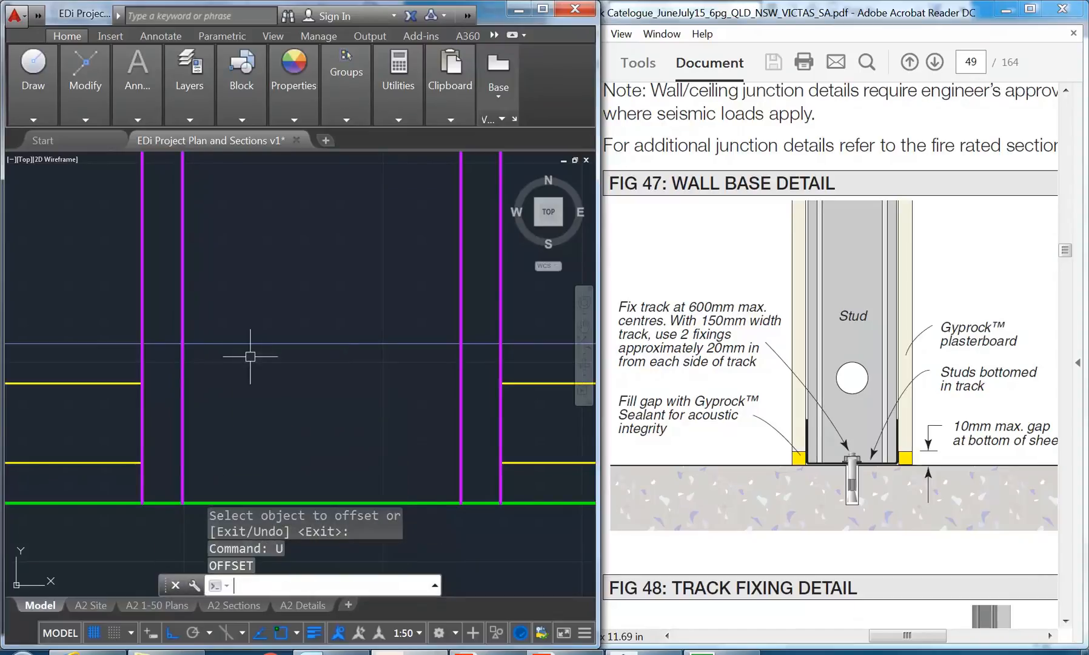
- Offset the inner plasterboard lines on both sides of the wall 2 inwards for the track thickness
type("o")
key("Return")
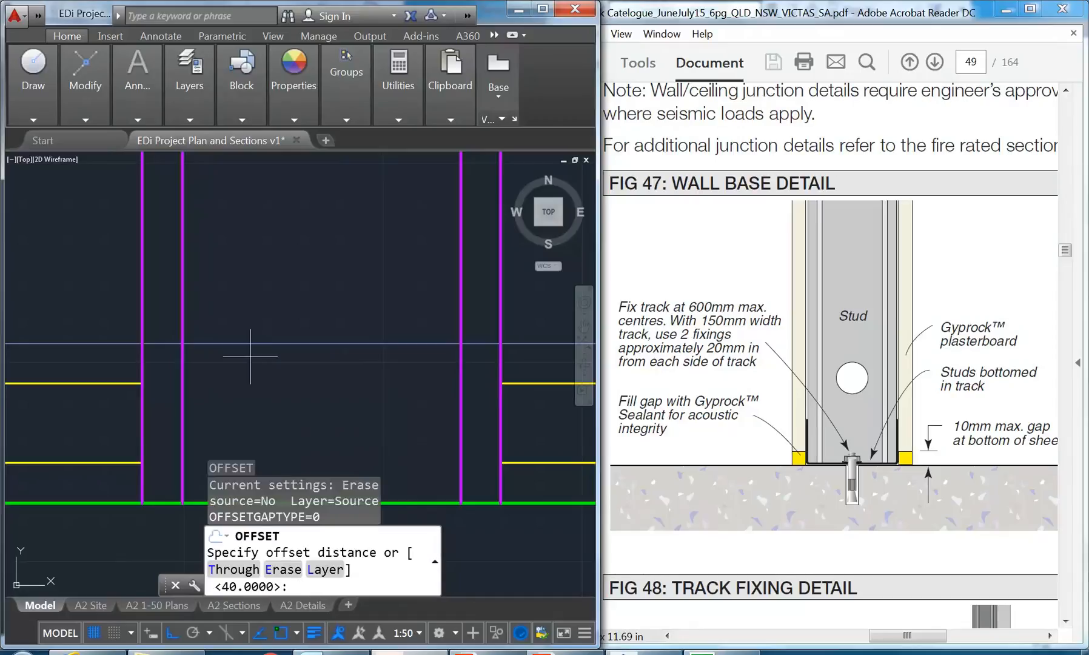
type("2")
key("Return")
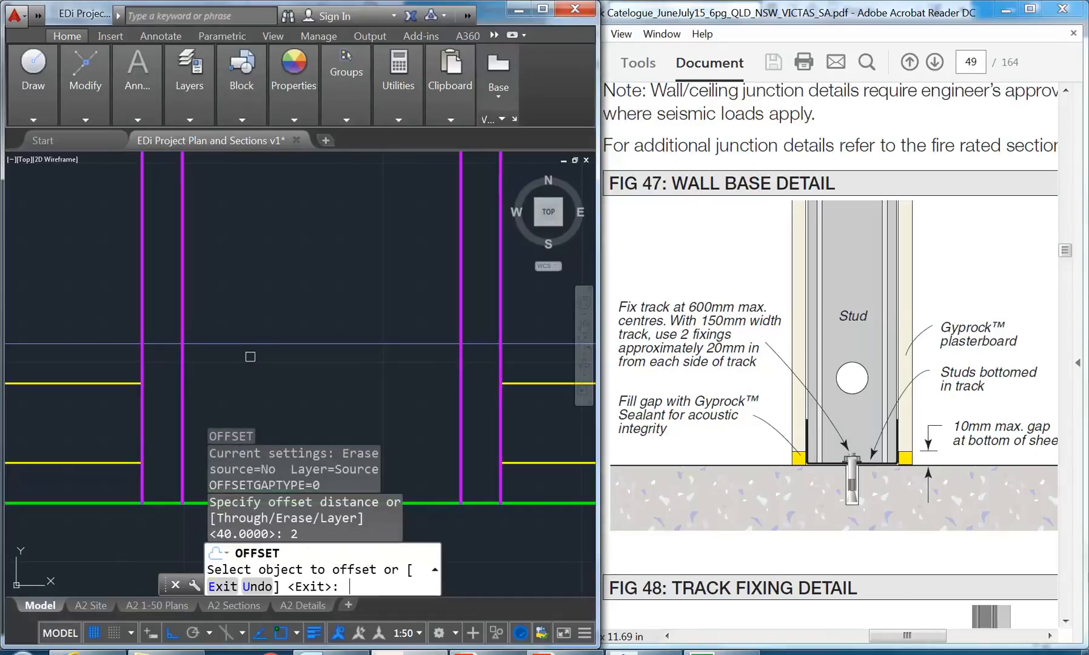
left_click(182, 382)
left_click(347, 384)
left_click(461, 385)
left_click(314, 333)
right_click(323, 337)
left_click(384, 353)
- Erase the two magenta lines offset 2 inside the plasterboard
middle_click_drag(290, 352, 298, 319)
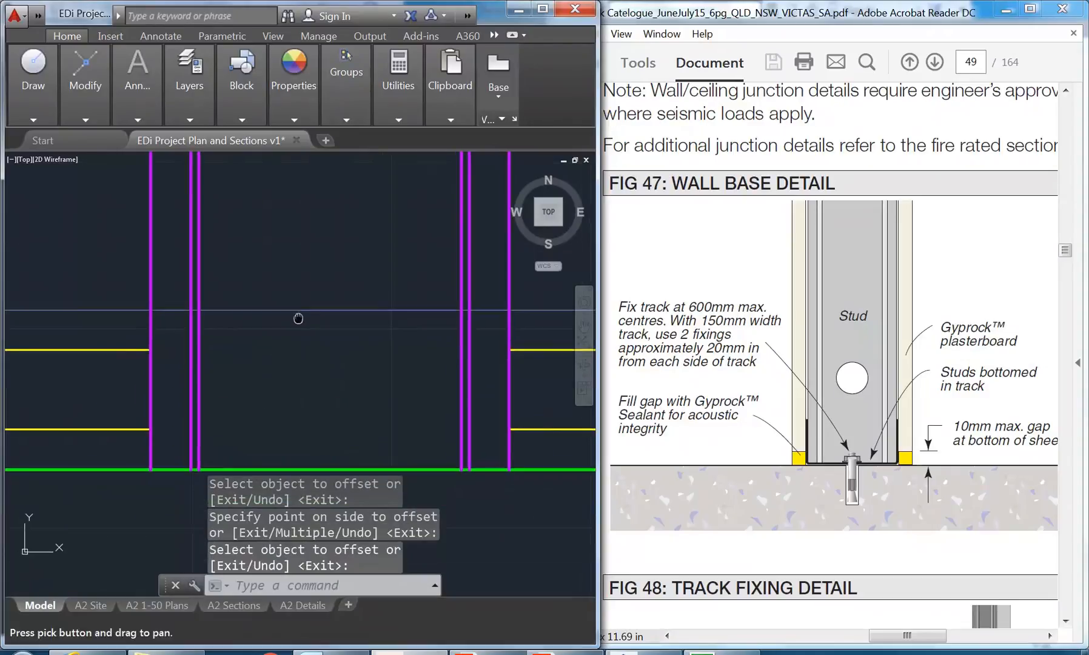
scroll(283, 313, "up", 1)
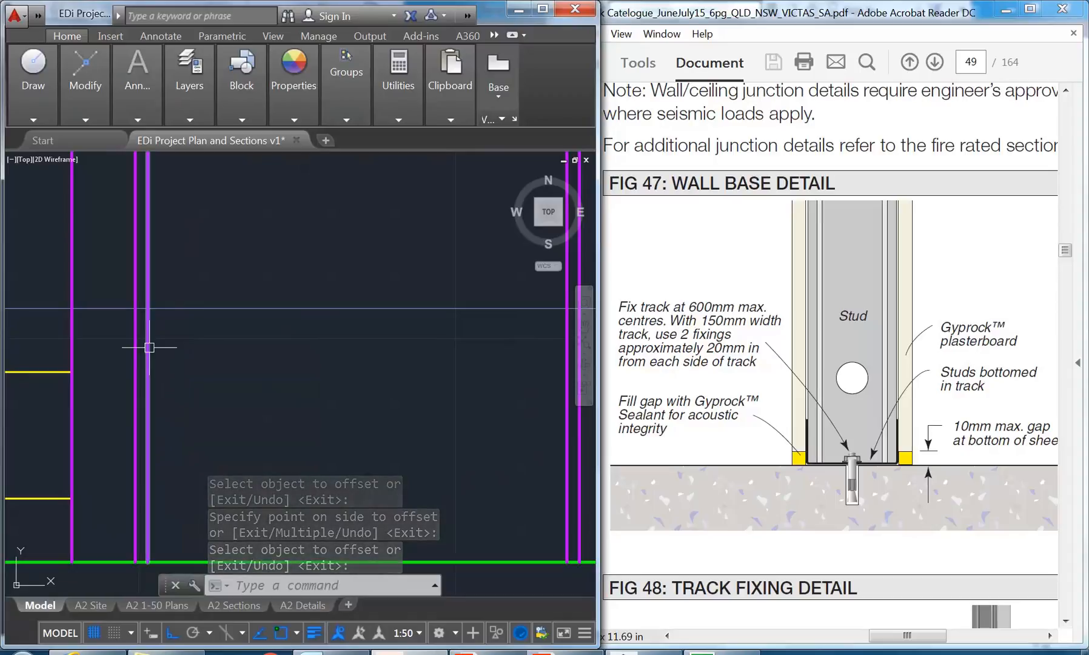
scroll(167, 343, "down", 1)
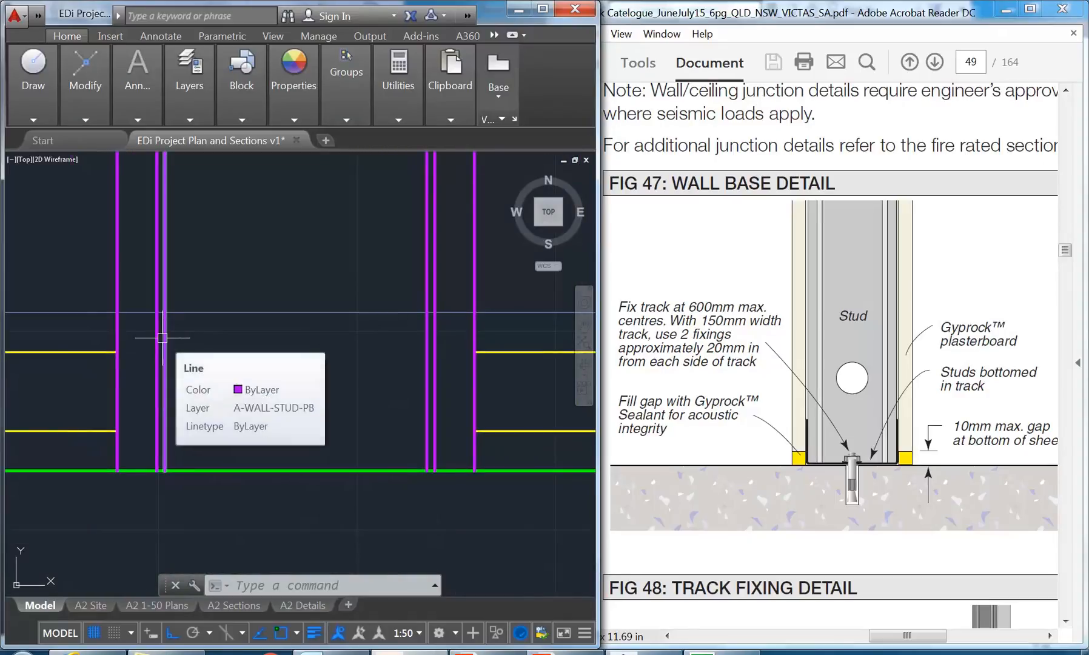
left_click(164, 384)
left_click(427, 441)
key("Delete")
- Offset both inner plasterboard lines 1 inwards and the green floor line 1 upwards for the track thickness
type("o")
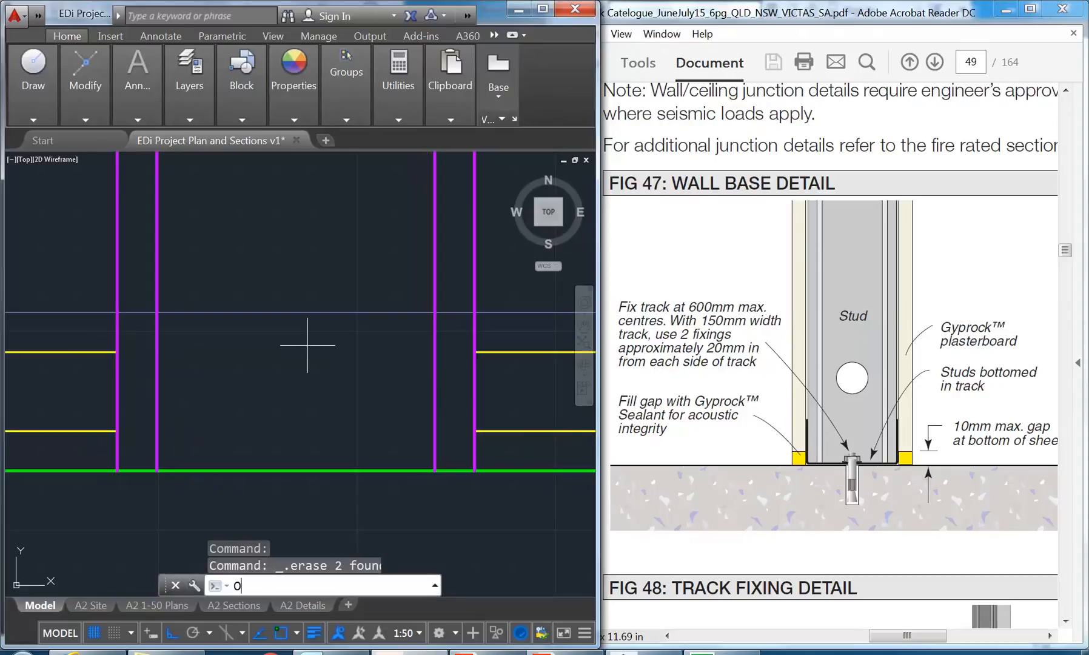
key("Return")
type("1")
key("Return")
left_click(157, 363)
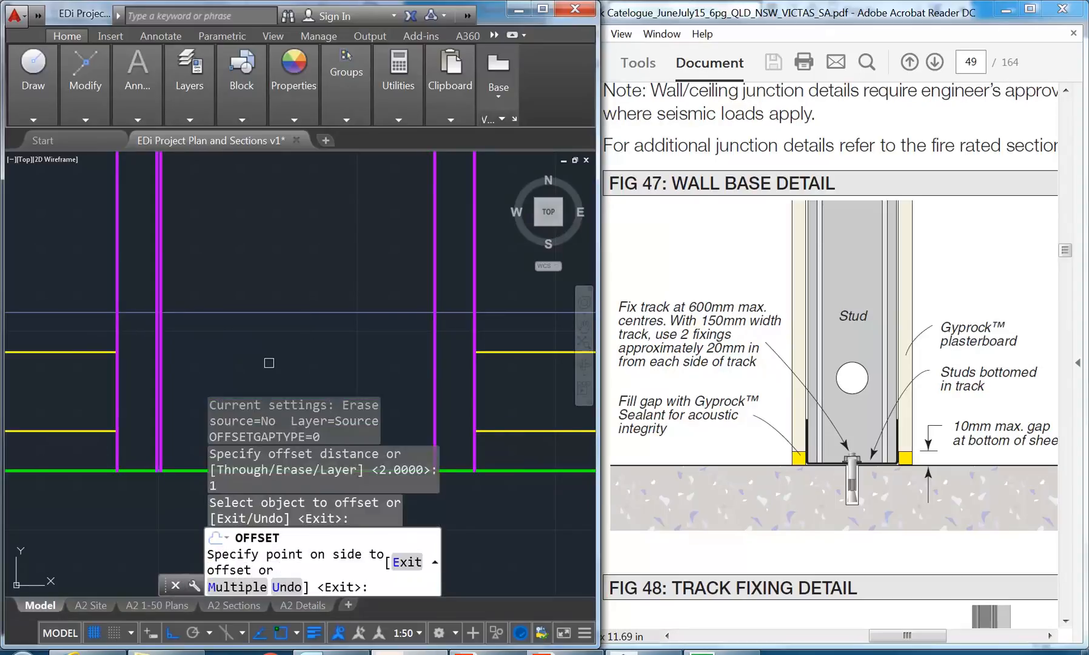
left_click(353, 363)
left_click(384, 359)
middle_click_drag(288, 405, 315, 332)
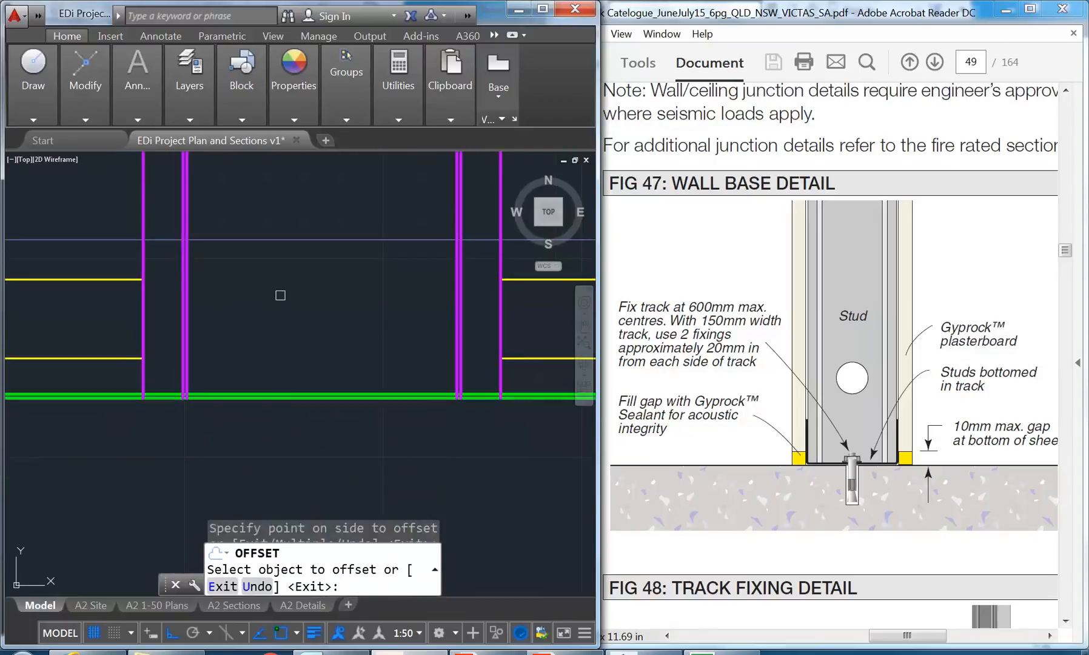
key("Return")
- Examine the offset track lines where the wall meets the floor line
middle_click_drag(206, 357, 235, 316)
scroll(188, 341, "up", 2)
scroll(257, 357, "up", 1)
middle_click_drag(257, 358, 234, 447)
scroll(216, 370, "up", 1)
scroll(232, 357, "down", 3)
scroll(223, 390, "down", 2)
scroll(216, 396, "up", 2)
scroll(166, 422, "up", 4)
scroll(223, 381, "down", 1)
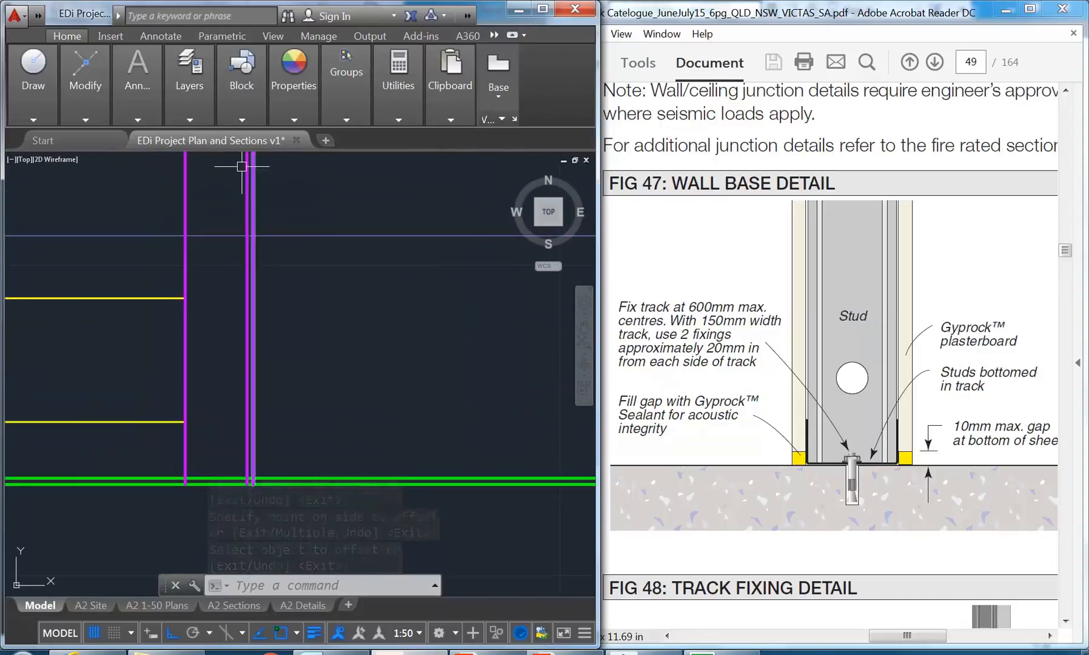
scroll(291, 242, "down", 1)
mouse_move(292, 243)
middle_mouse_down()
mouse_move(278, 236)
mouse_move(217, 311)
middle_mouse_up()
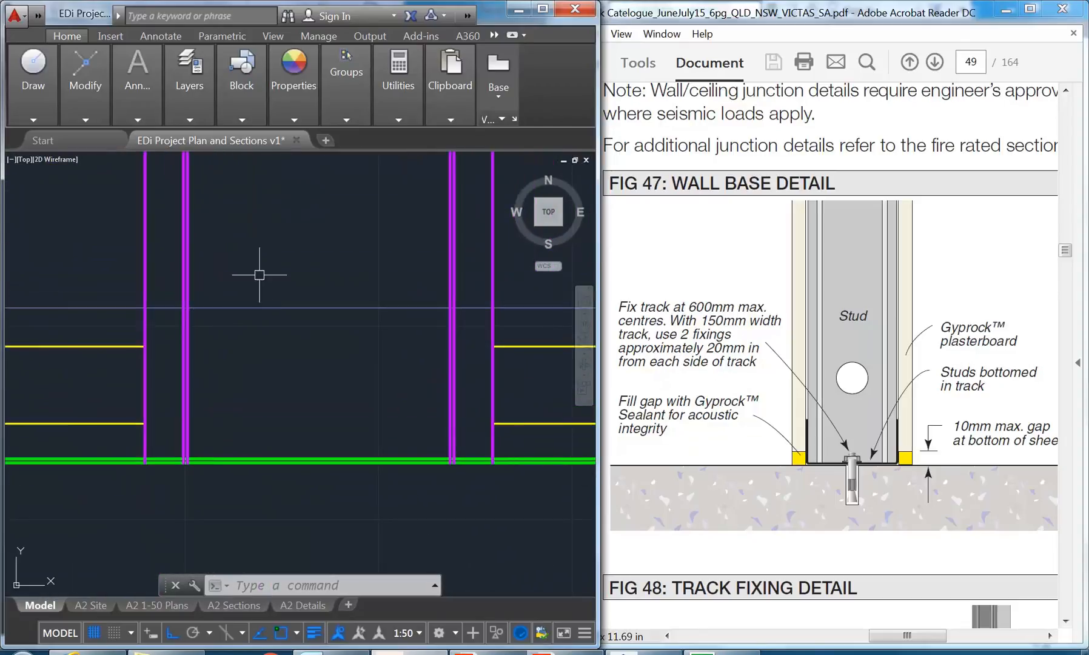
- Trim the horizontal track-height line back to the inner plasterboard lines on both sides of the stud wall
mouse_move(72, 78)
left_click(193, 143)
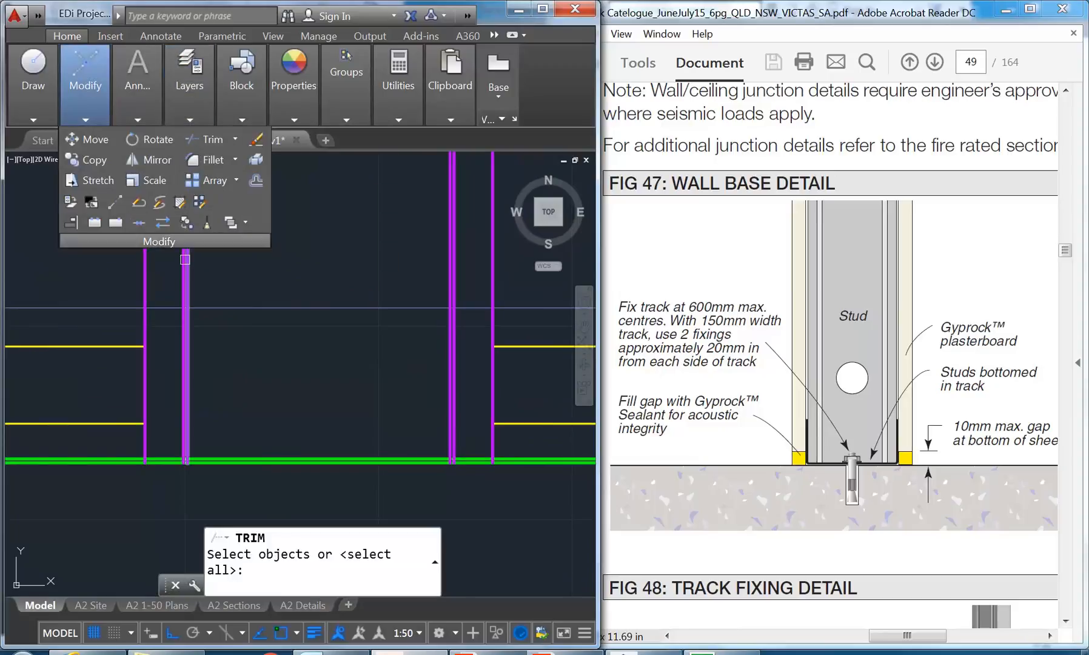
left_click(182, 276)
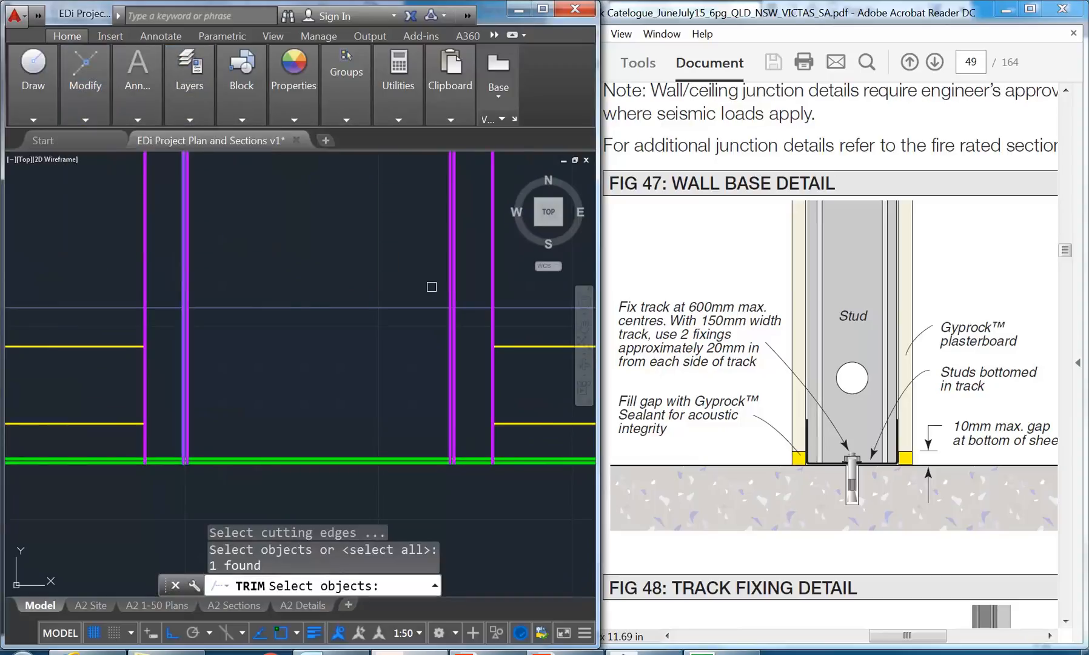
left_click(453, 287)
key("Return")
left_click(164, 309)
left_click(475, 309)
left_click(288, 312)
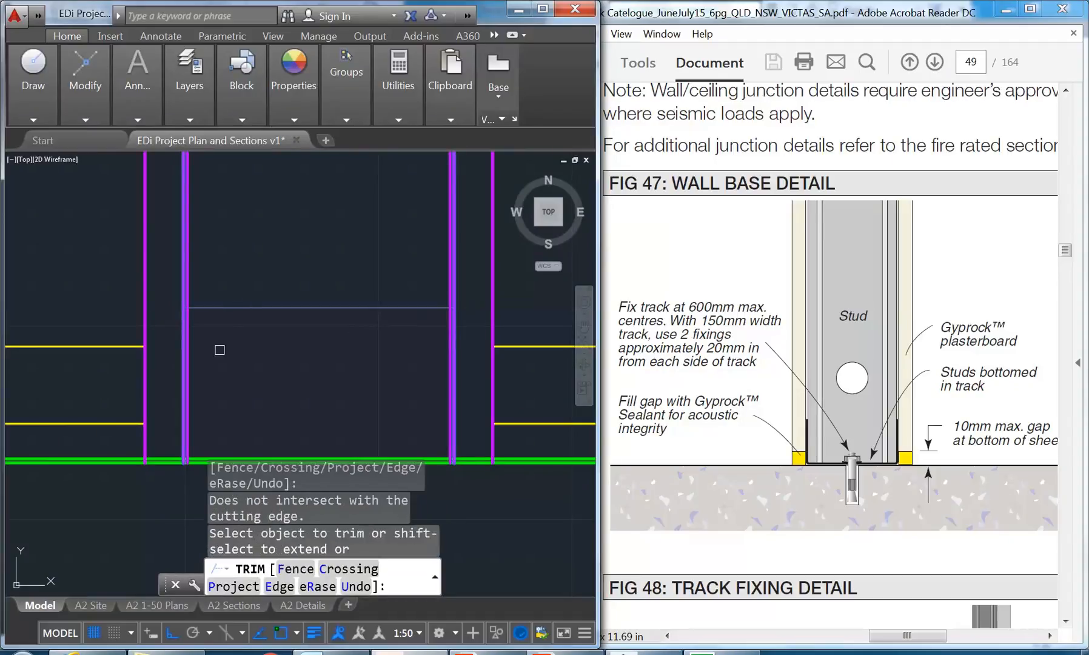
right_click(219, 255)
left_click(243, 261)
- Trim both vertical track lines inside the plasterboard so they end at the horizontal track-height line
right_click(217, 255)
left_click(249, 261)
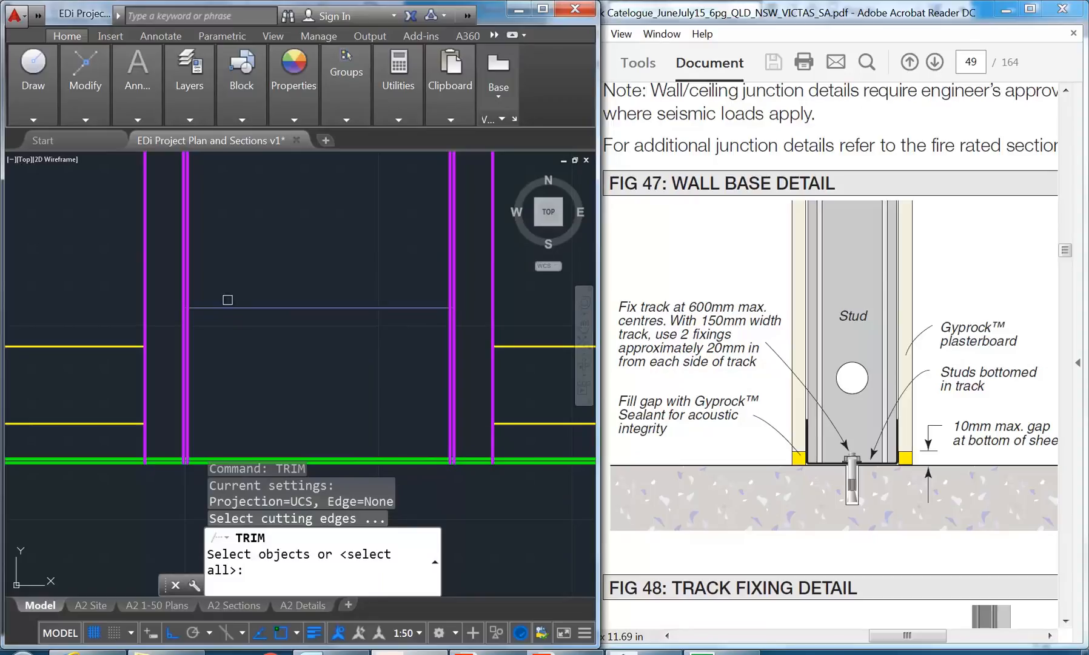
left_click(258, 306)
key("Return")
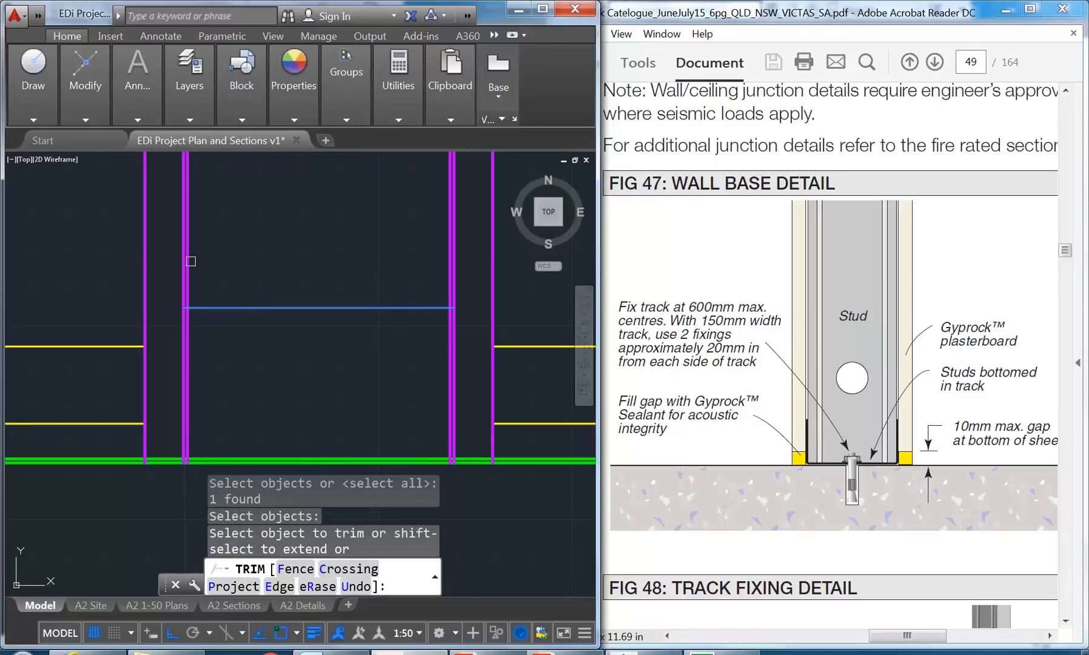
left_click(452, 280)
right_click(332, 272)
left_click(377, 278)
- Move the two shortened vertical track lines inside the plasterboard to the A-WALL-STUD-METAL layer
scroll(205, 305, "up", 4)
scroll(177, 329, "up", 4)
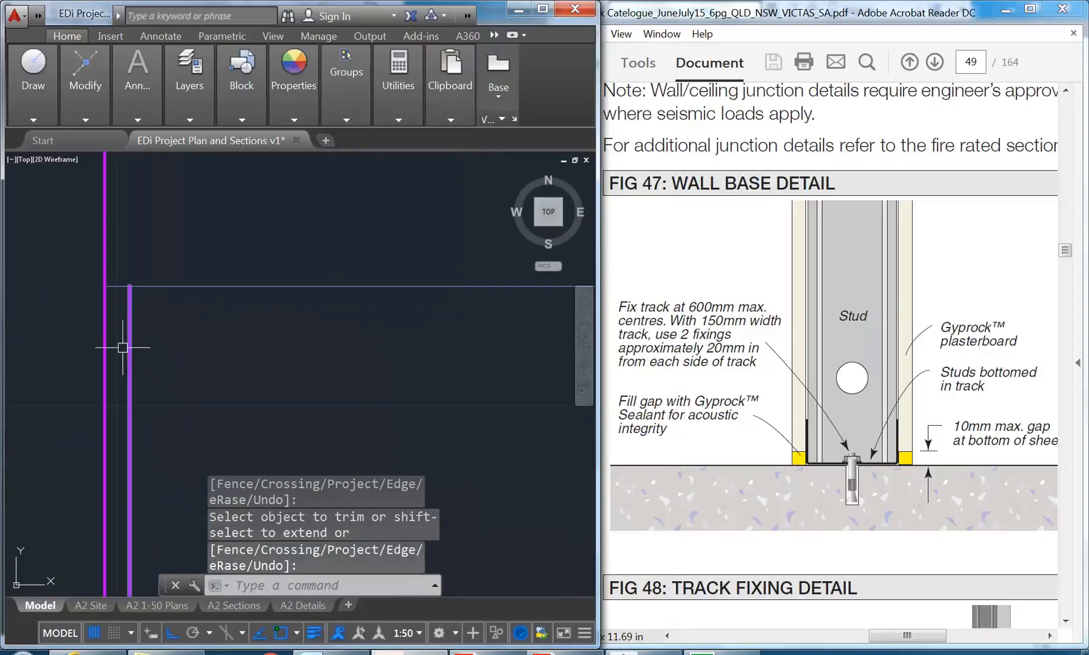
left_click(129, 347)
scroll(129, 272, "down", 4)
middle_click_drag(441, 327, 128, 289)
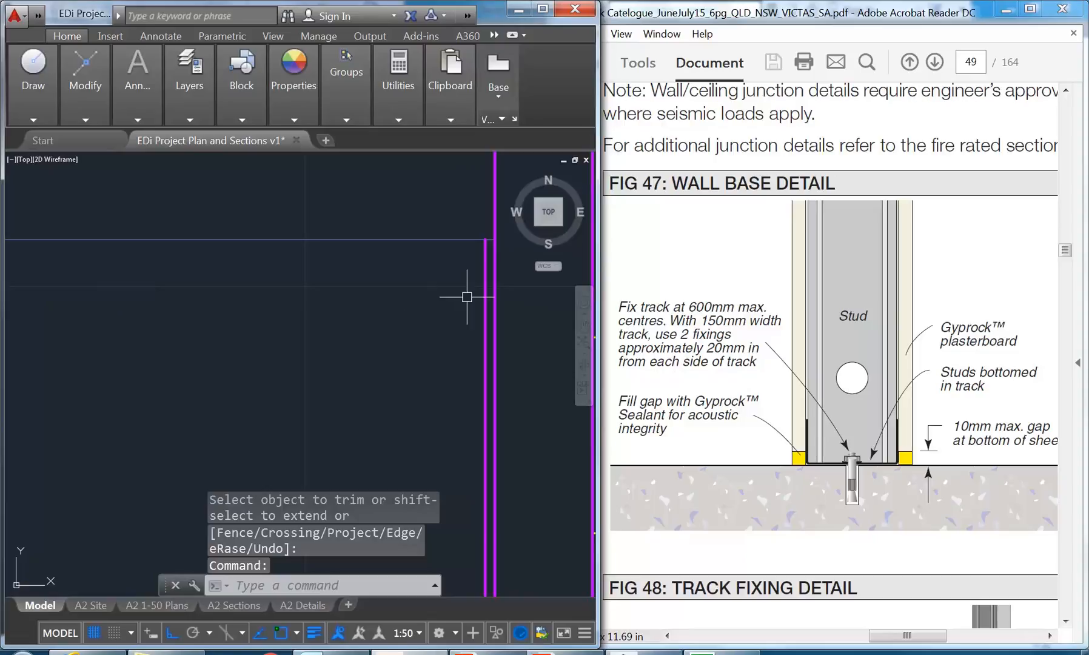
left_click(486, 292)
scroll(260, 255, "down", 1)
middle_click_drag(260, 255, 302, 267)
left_click(182, 79)
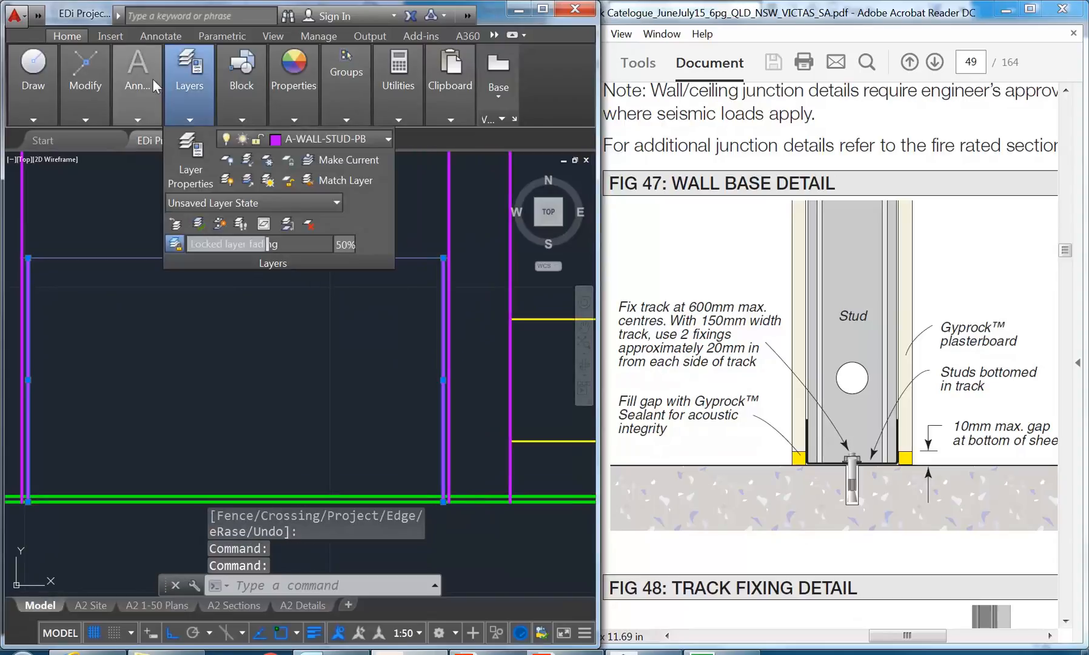
left_click(279, 140)
scroll(341, 255, "up", 3)
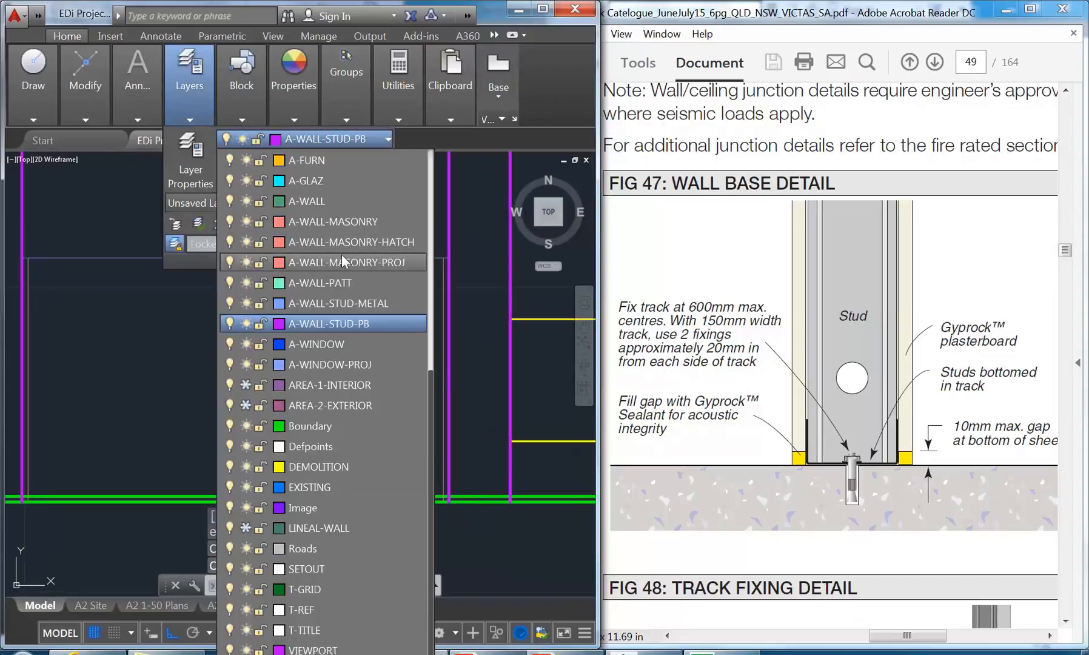
left_click(351, 303)
middle_click_drag(293, 380, 313, 375)
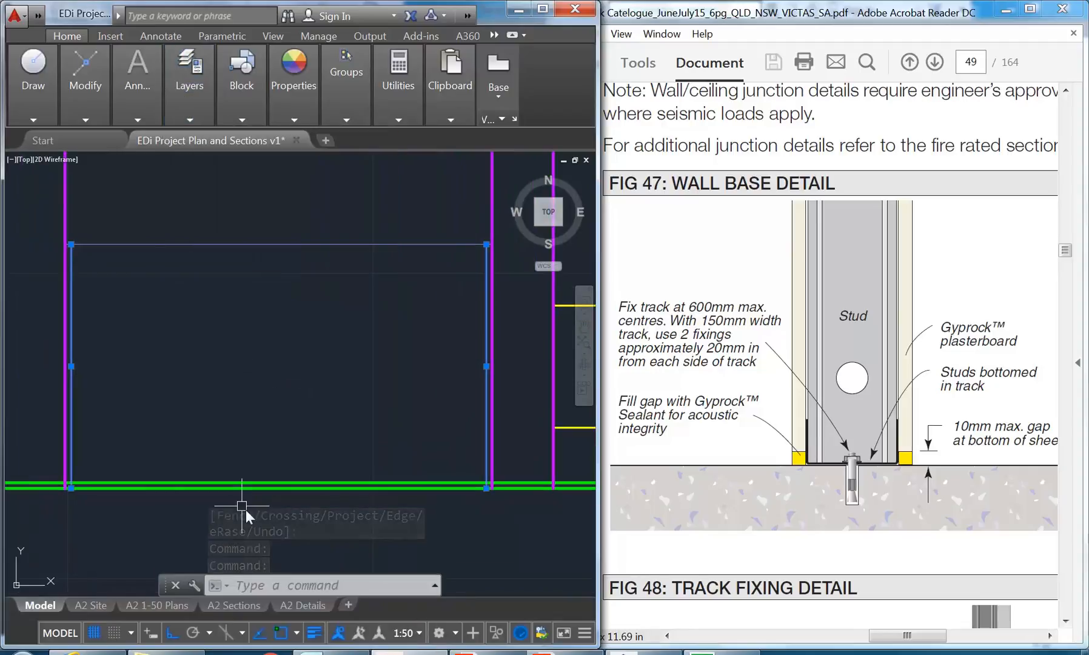
key("Escape")
key("Escape")
- Move the line offset just above the concrete floor line to the A-WALL-STUD-METAL layer
left_click(179, 91)
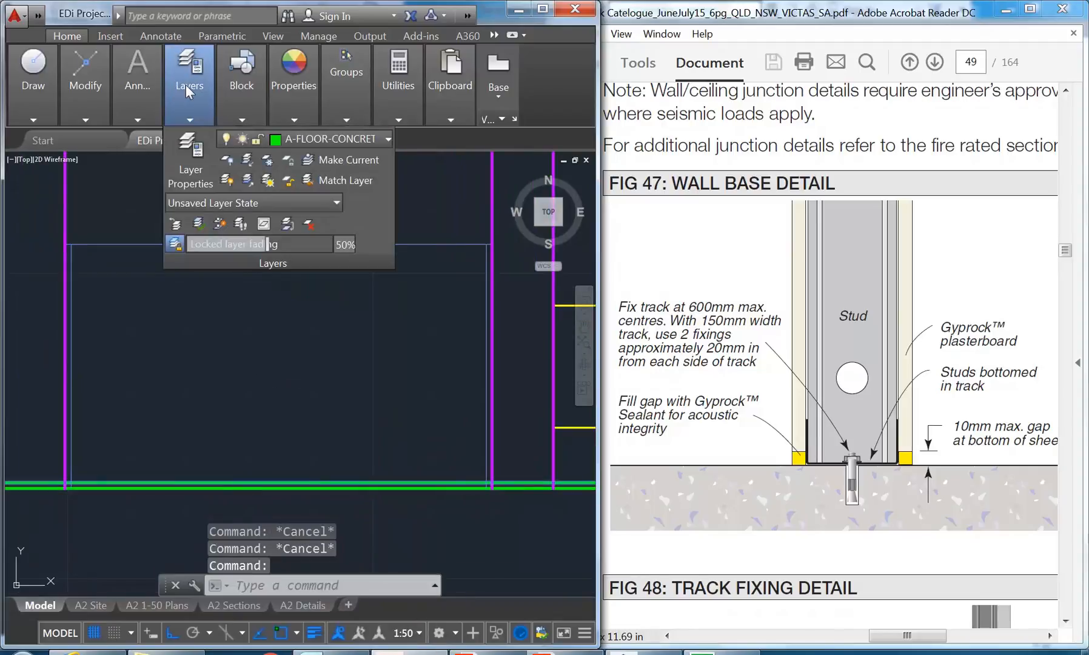
left_click(325, 138)
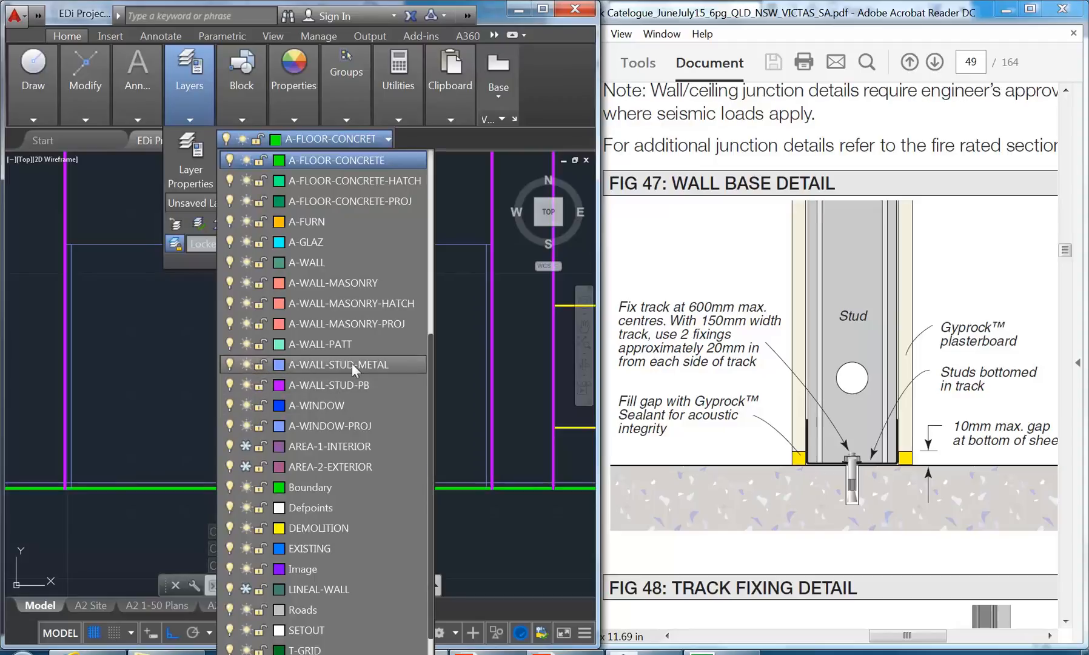
left_click(351, 363)
key("Escape")
key("Escape")
middle_click_drag(182, 425, 231, 393)
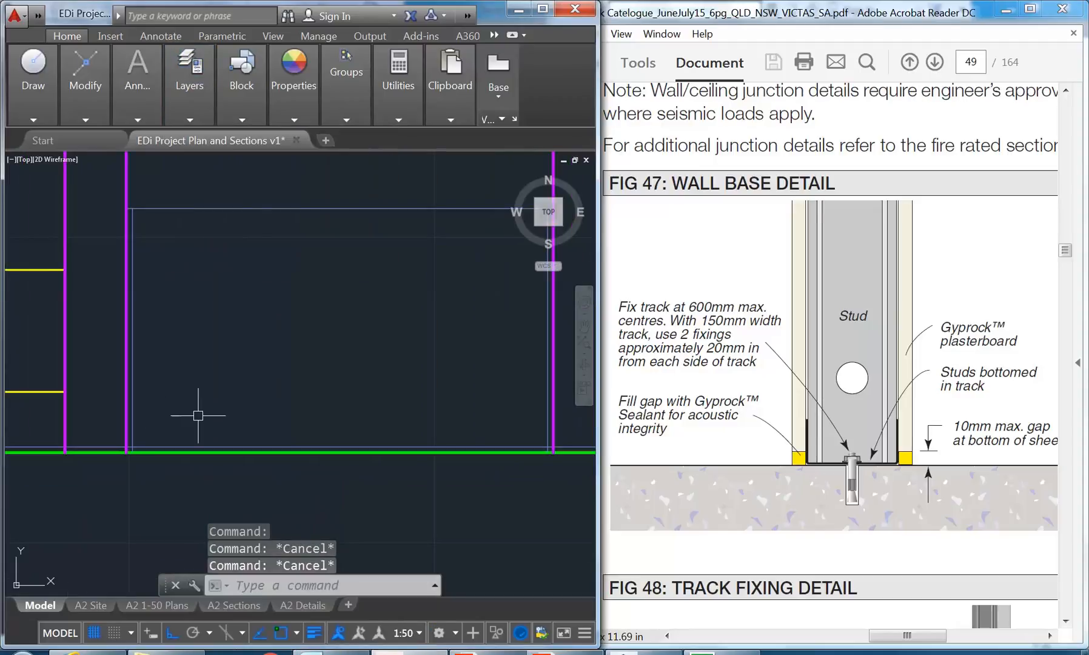
scroll(139, 442, "up", 4)
scroll(141, 434, "up", 4)
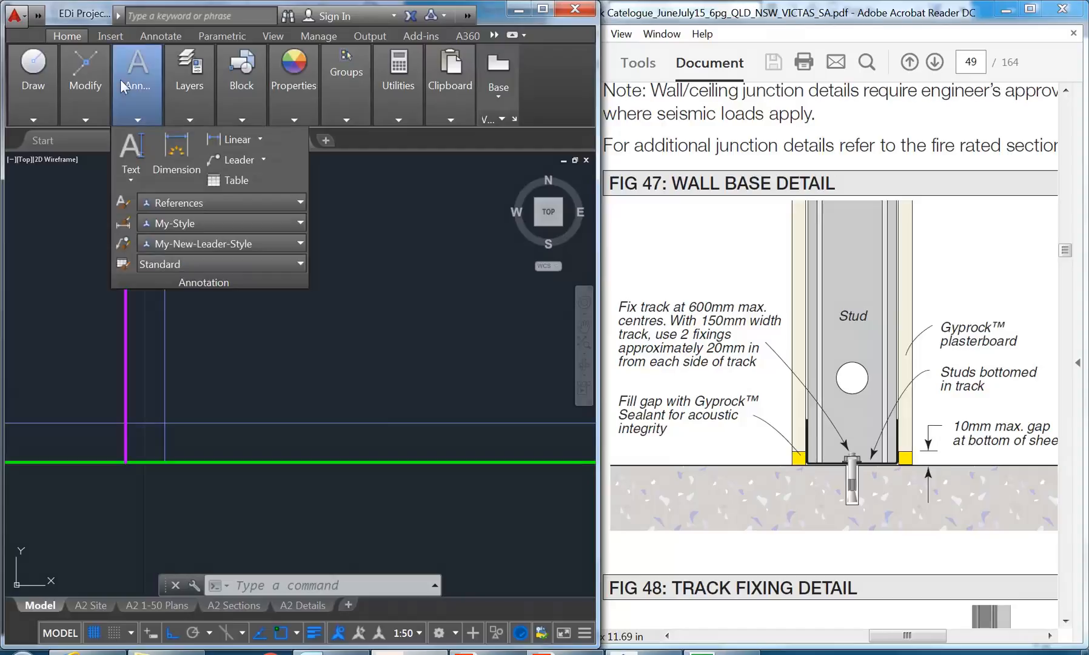
mouse_move(82, 87)
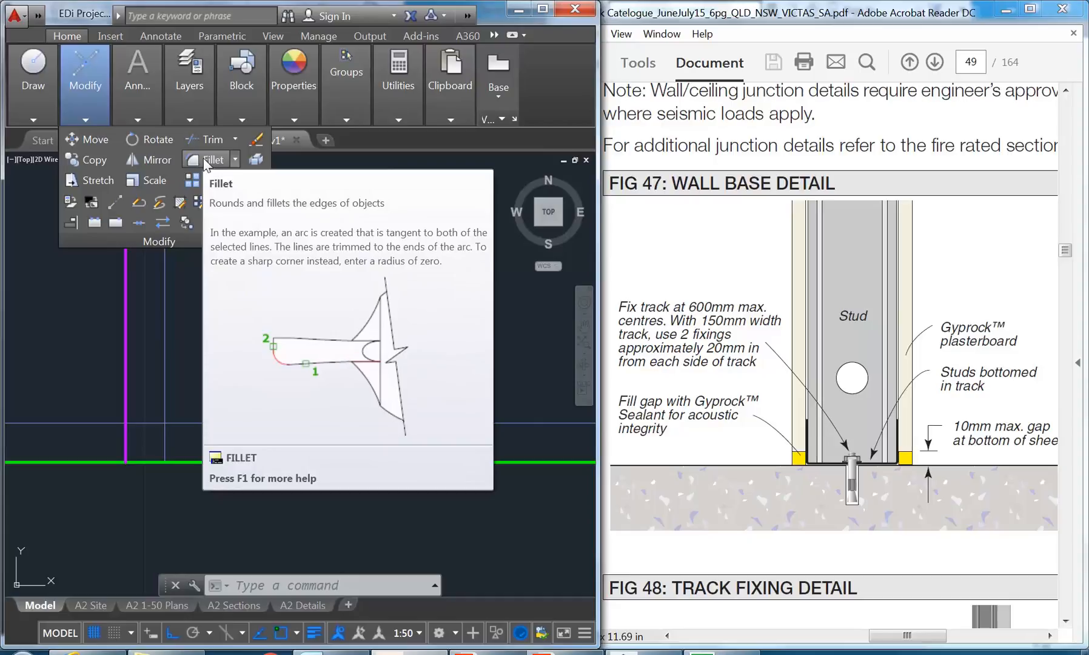
left_click(203, 159)
type("R")
key("Return")
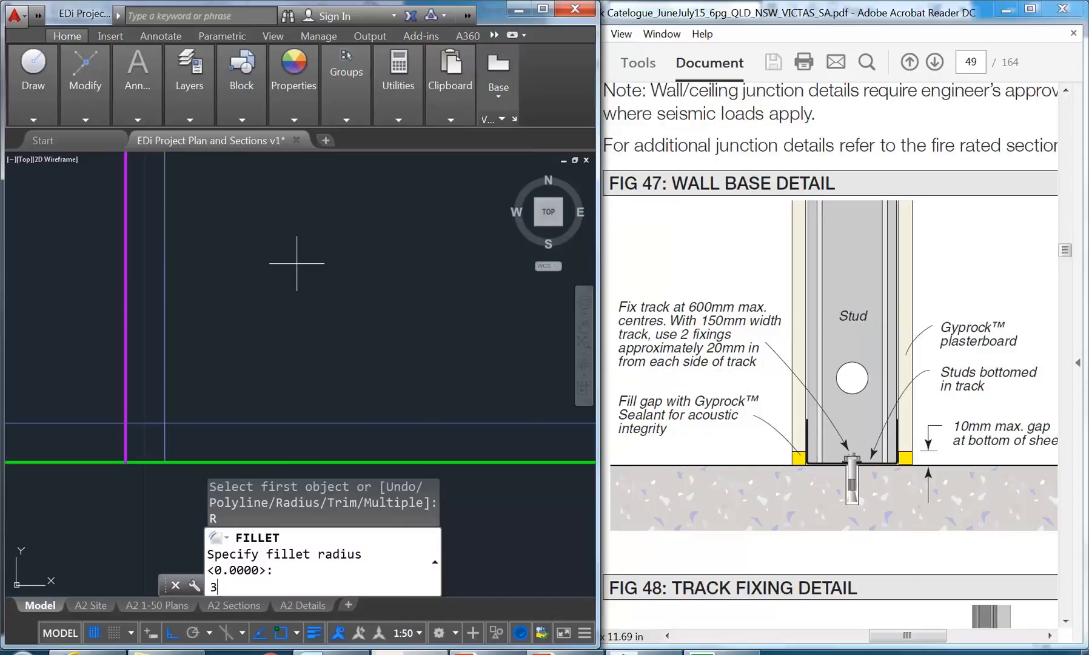
key("Return")
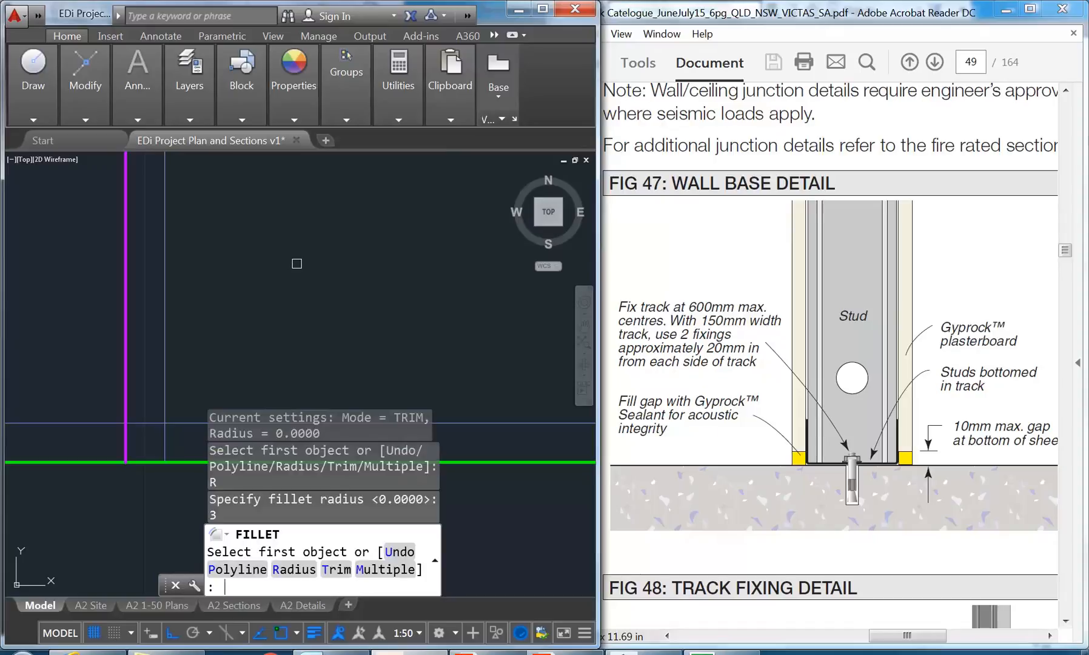
left_click(169, 387)
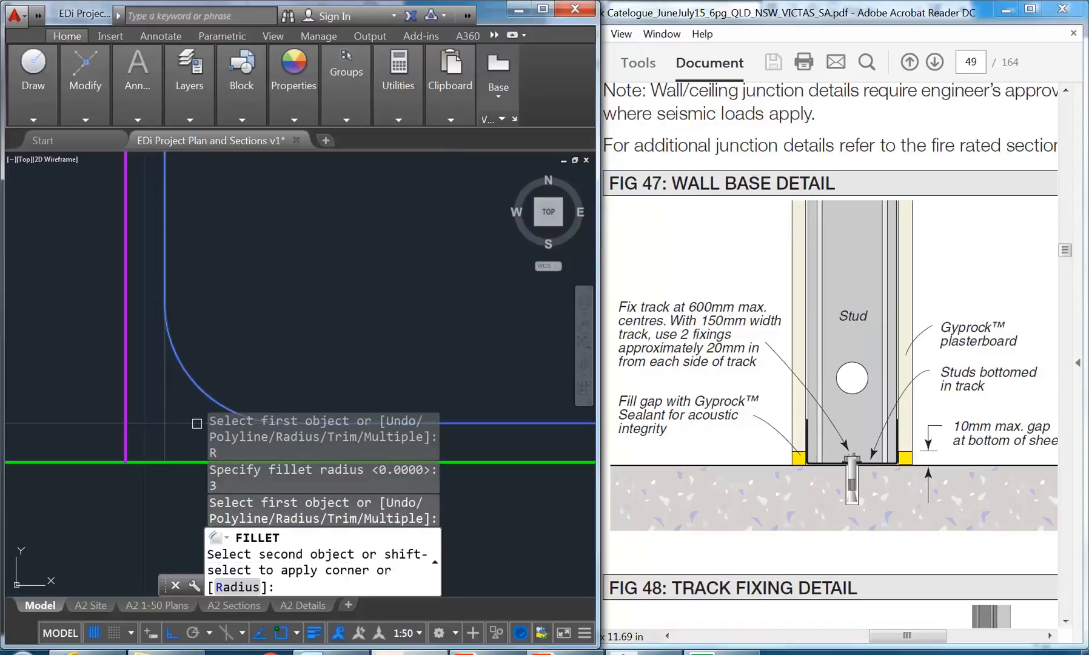
key("Escape")
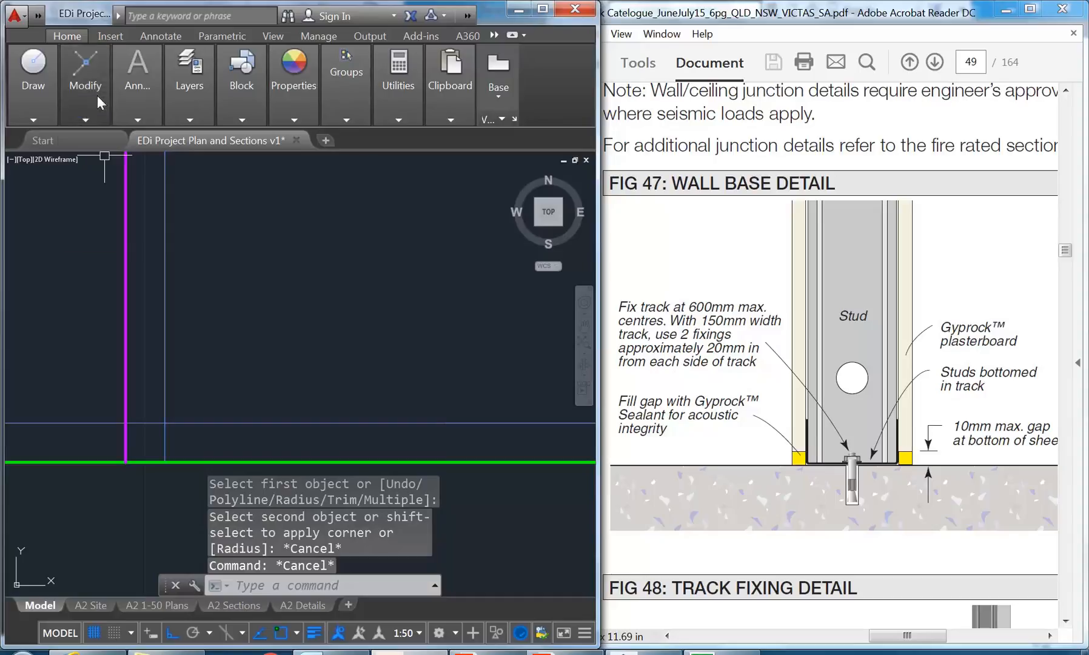
- Fillet the track's lower-left inside corner, between the vertical line and the line above the floor, with radius 1
left_click(199, 158)
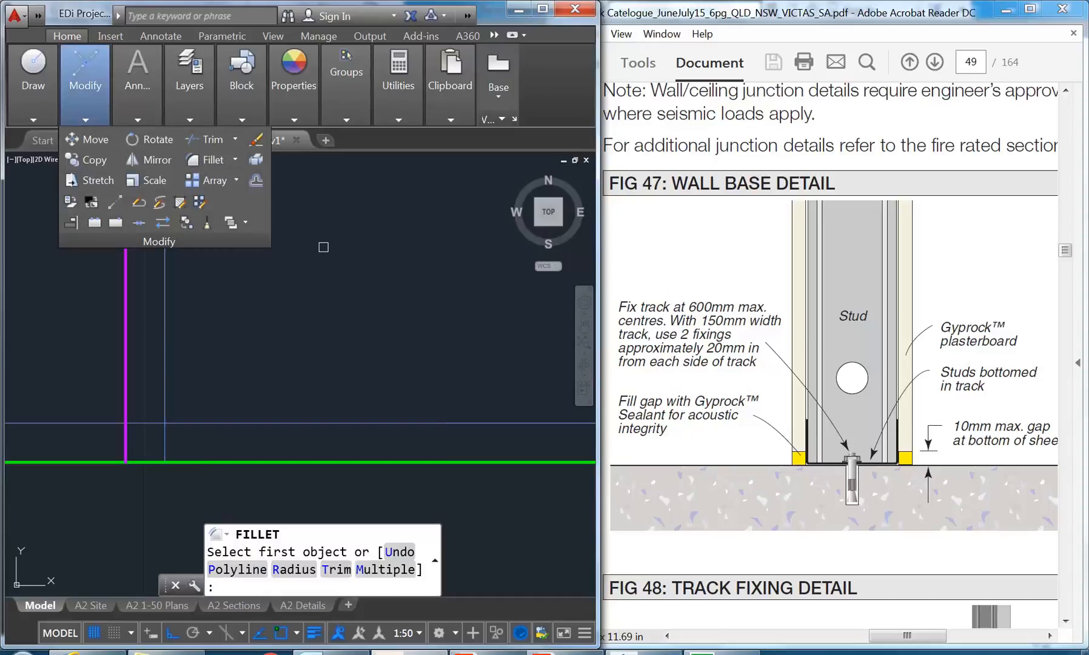
type("R")
key("Return")
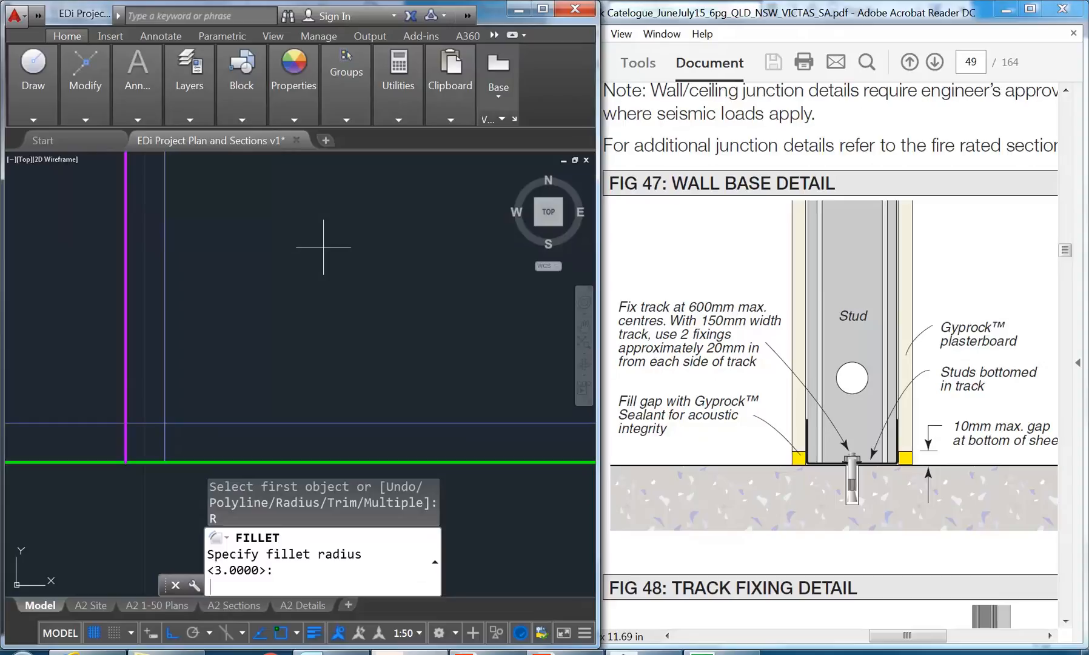
type("1")
key("Return")
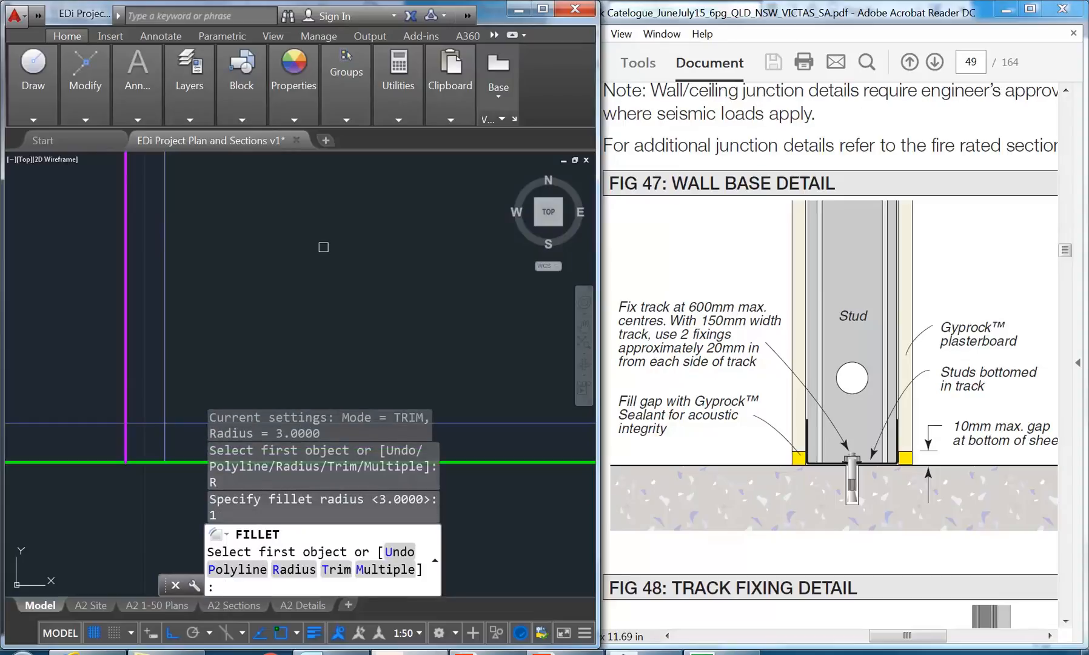
left_click(165, 385)
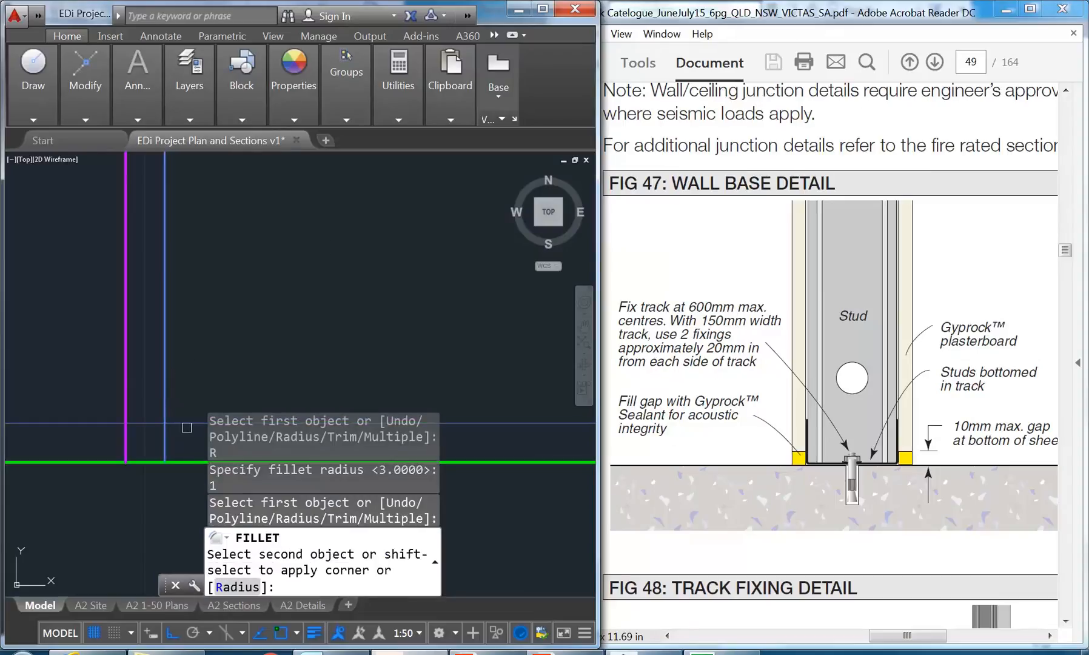
left_click(186, 424)
scroll(200, 388, "down", 5)
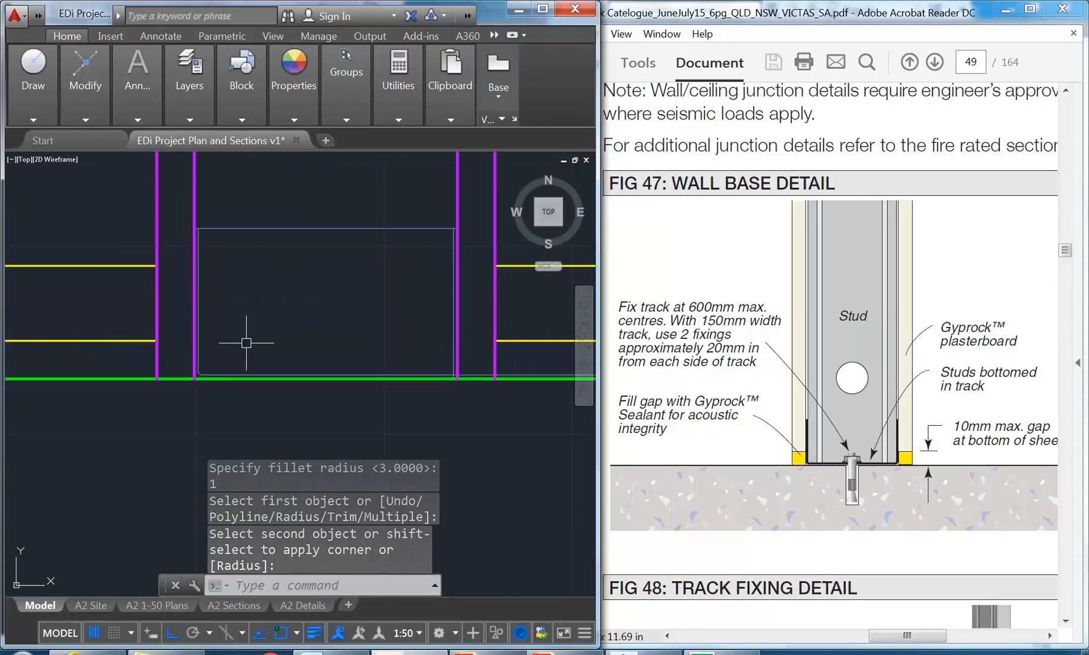
- Fillet the same lower-left inside corner of the track with radius 2
scroll(243, 394, "up", 2)
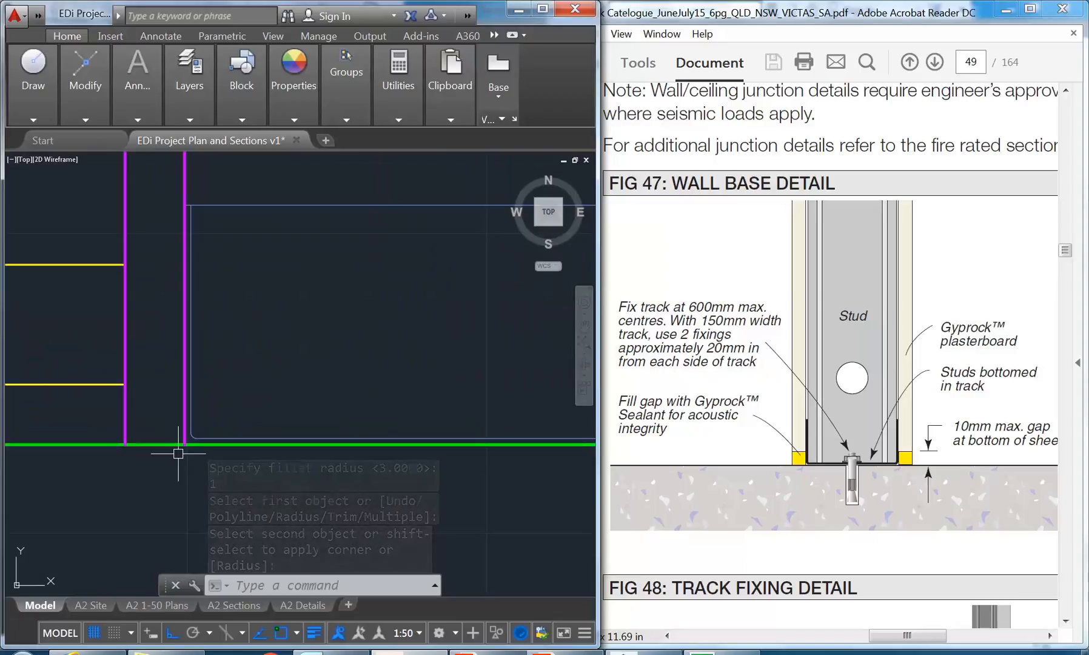
scroll(182, 447, "up", 4)
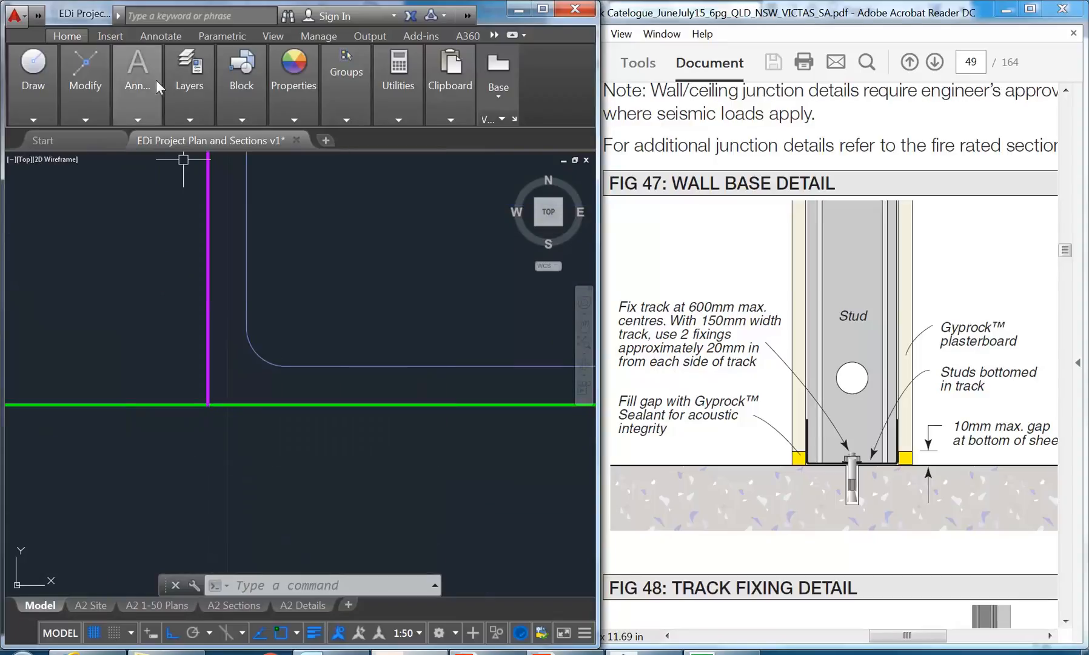
left_click(96, 85)
left_click(205, 160)
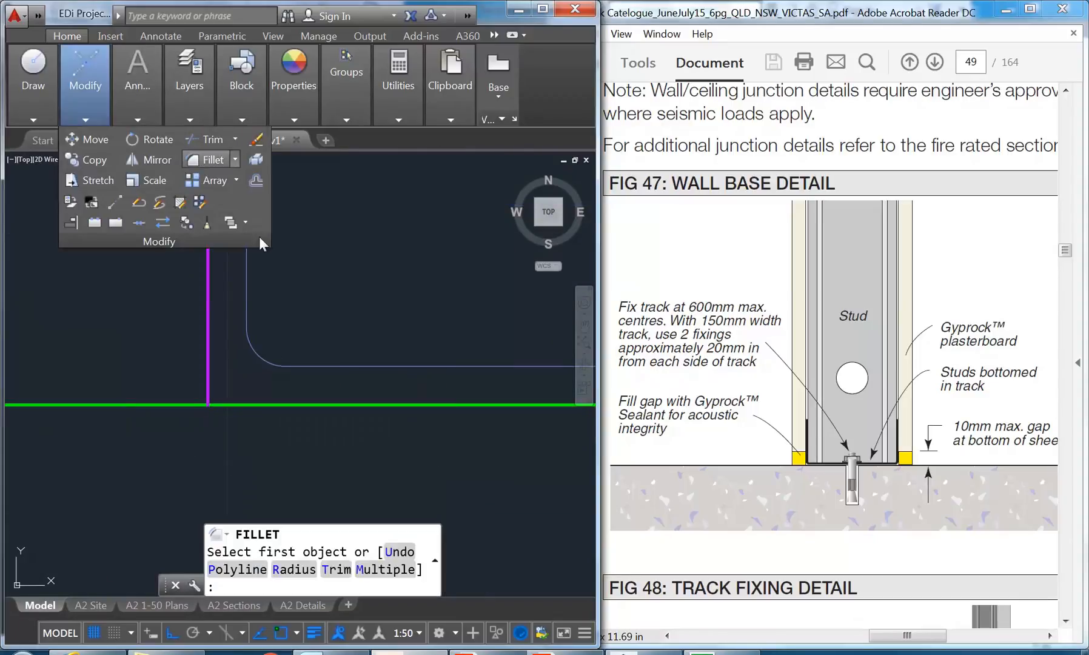
middle_click_drag(388, 288, 345, 329)
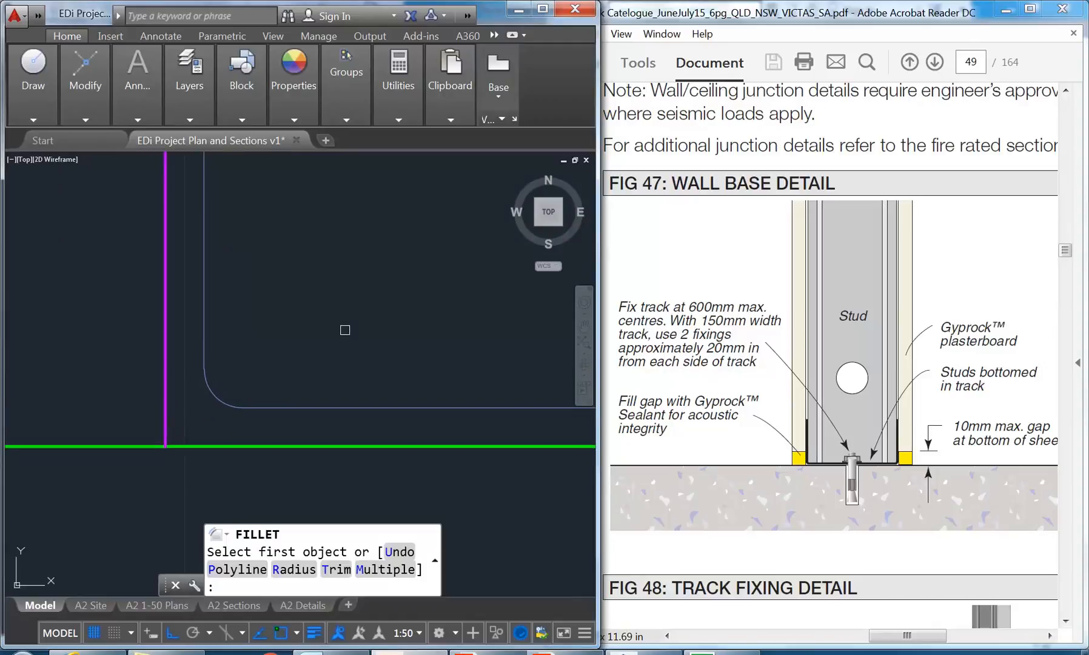
type("R")
key("Return")
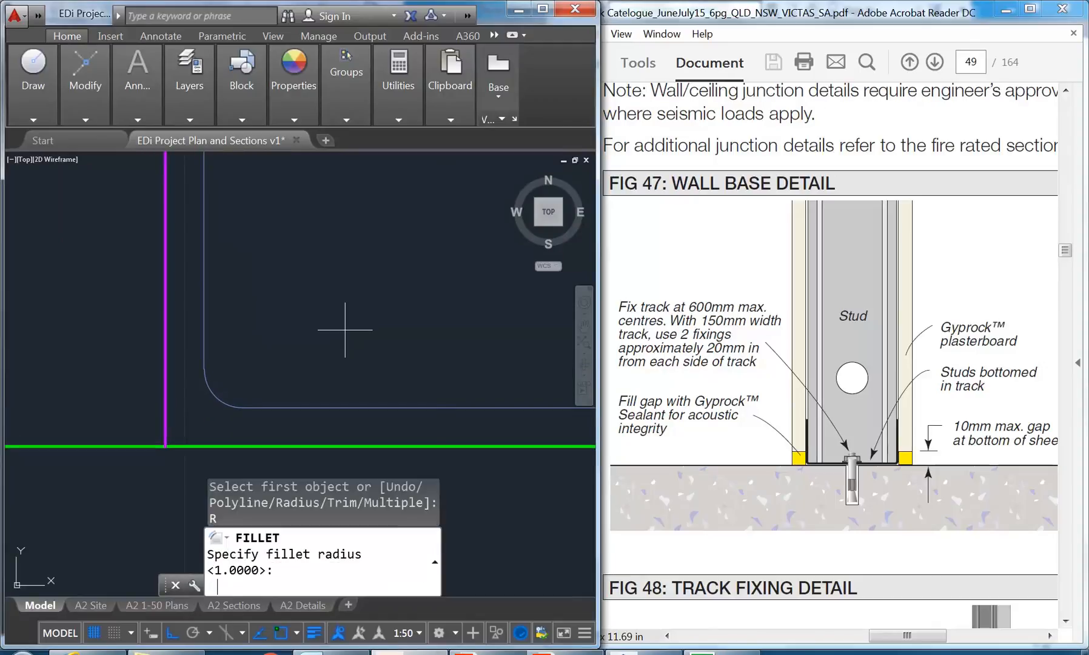
key("Return")
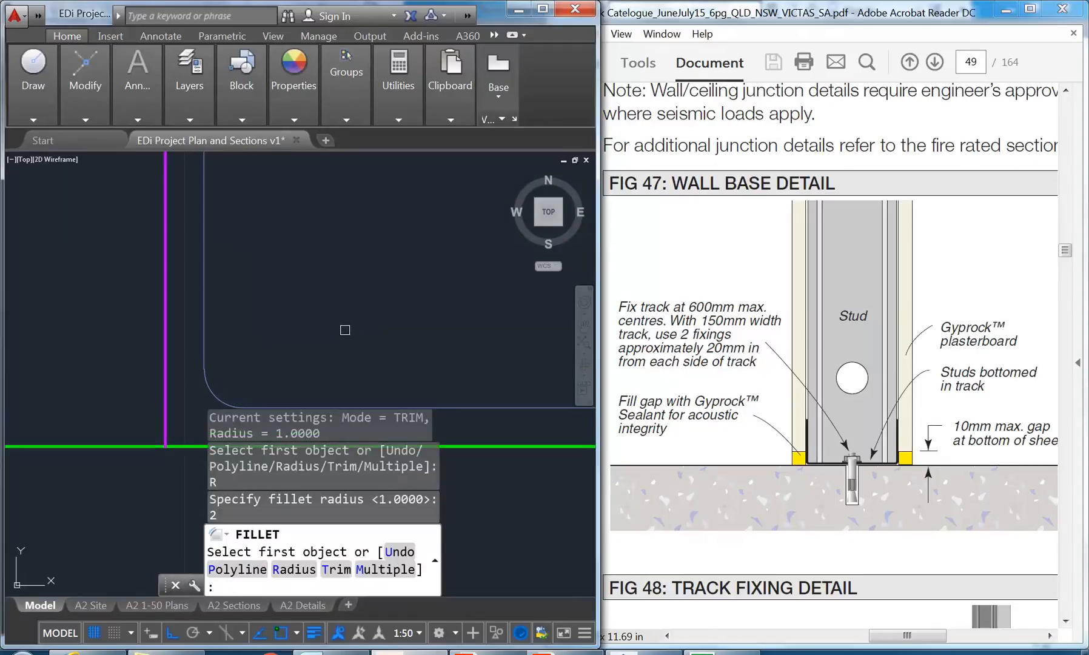
left_click(200, 310)
middle_click_drag(230, 323, 202, 290)
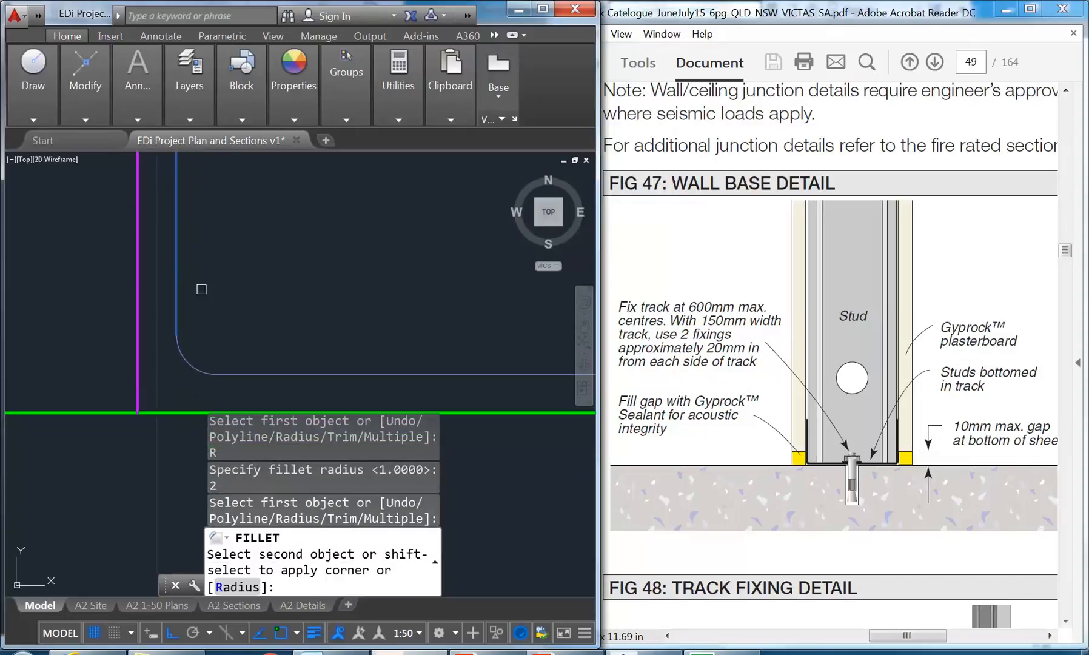
left_click(265, 374)
- Erase the leftover radius 1 arc outside the new fillet at the track's lower-left corner
left_click(203, 373)
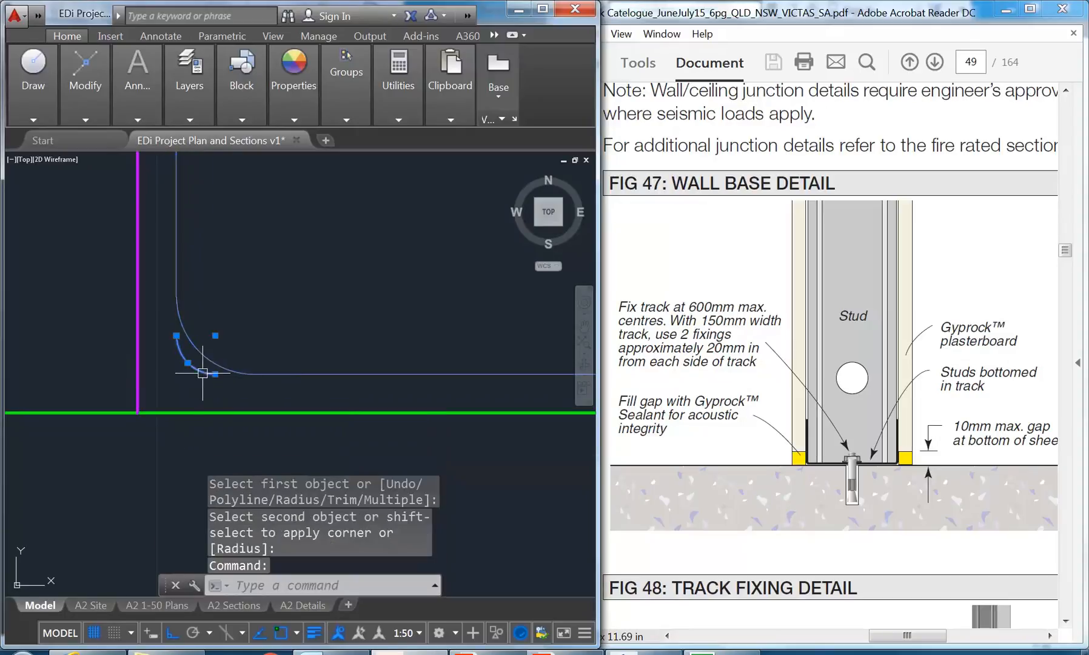
key("Delete")
scroll(202, 373, "down", 2)
scroll(226, 316, "down", 2)
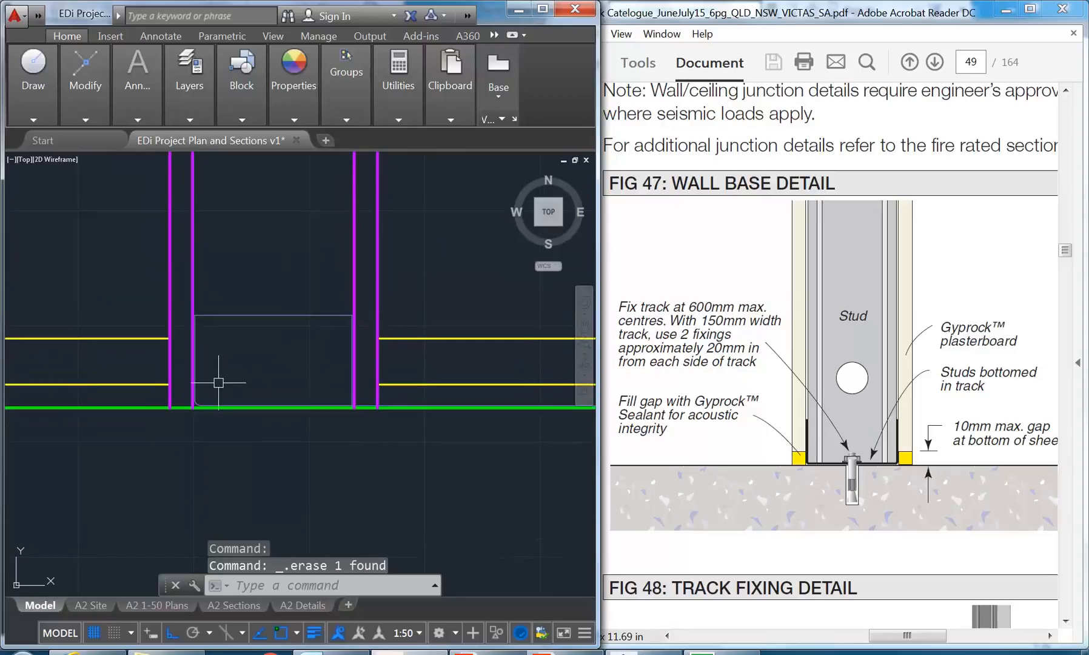
- Fillet the track's lower-right inside corner, between the line above the floor and the right vertical line, keeping the same radius 2
scroll(218, 383, "up", 2)
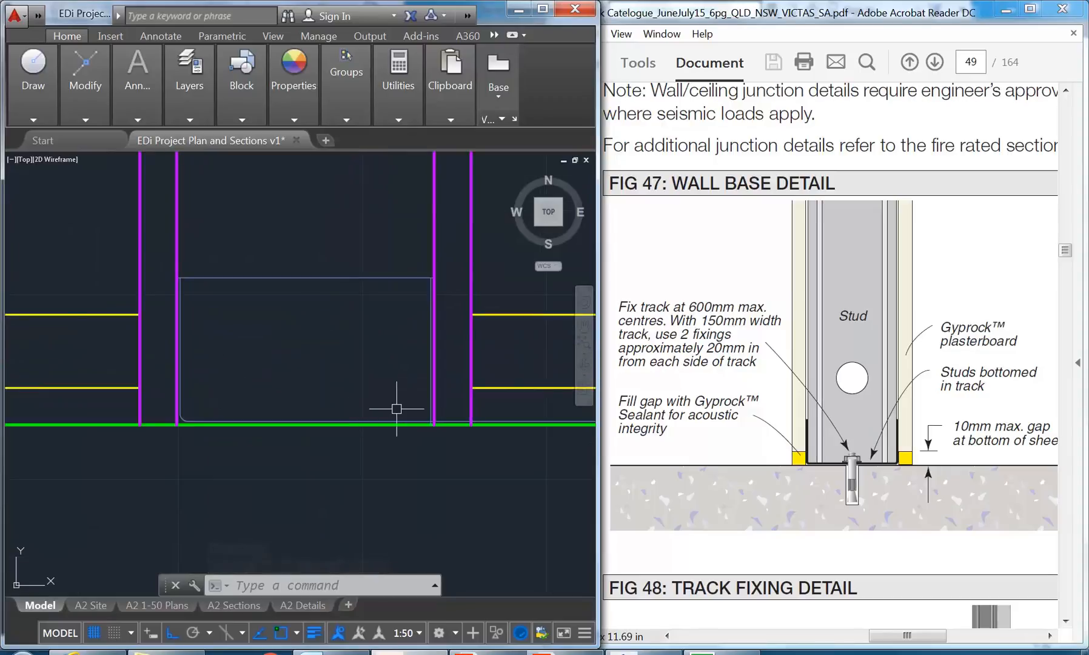
mouse_move(89, 87)
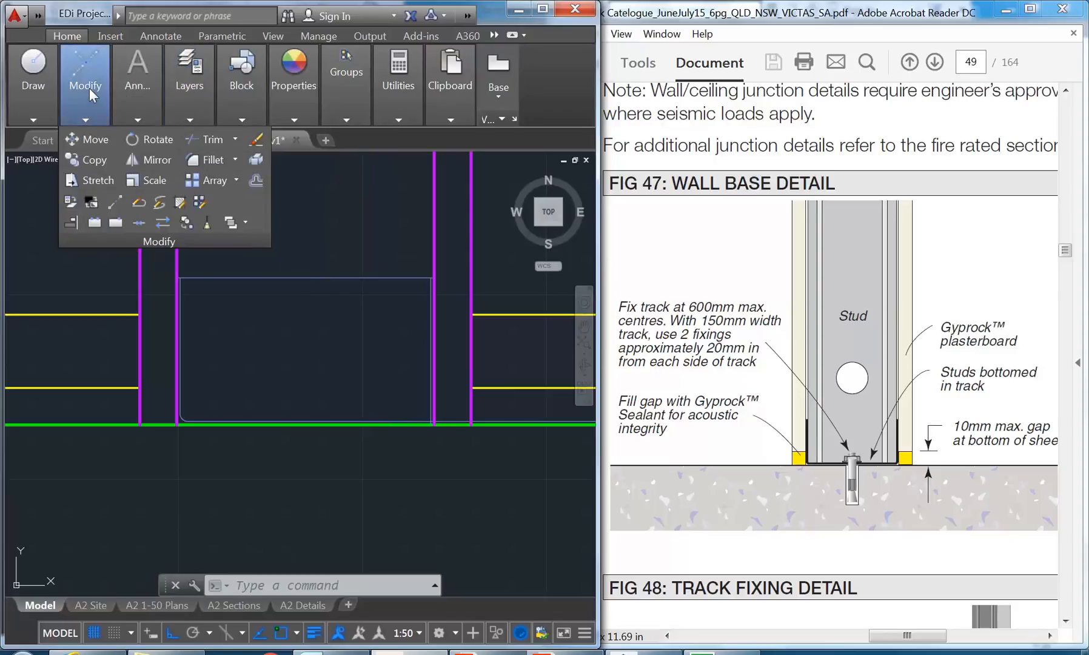
left_click(207, 159)
middle_click_drag(471, 355, 413, 327)
scroll(413, 327, "up", 3)
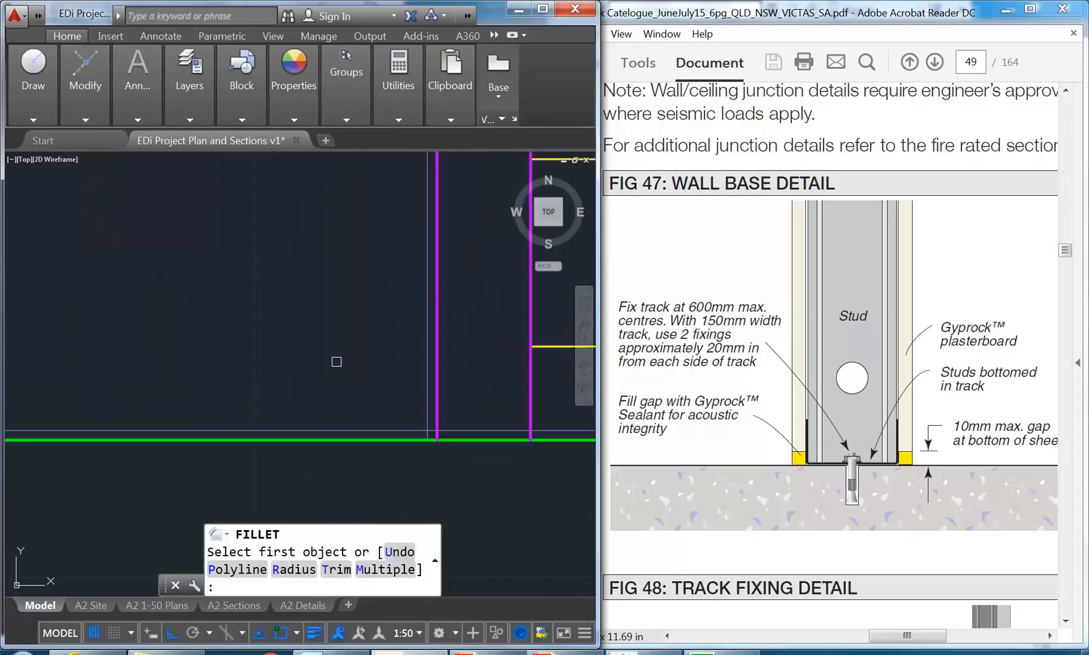
left_click(393, 466)
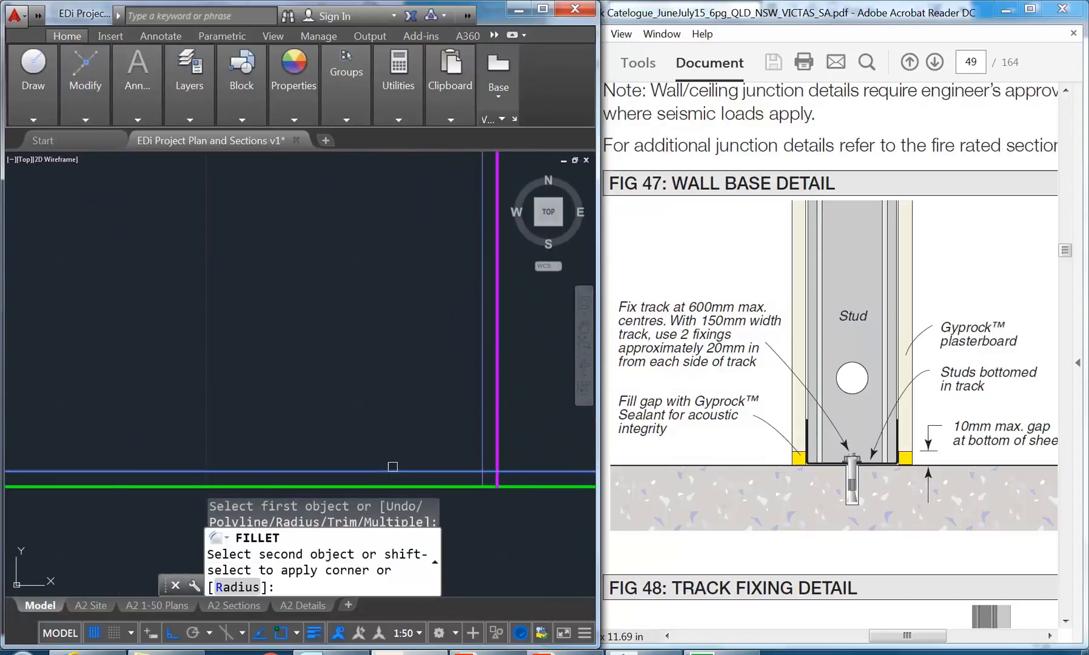
left_click(483, 426)
scroll(306, 332, "down", 5)
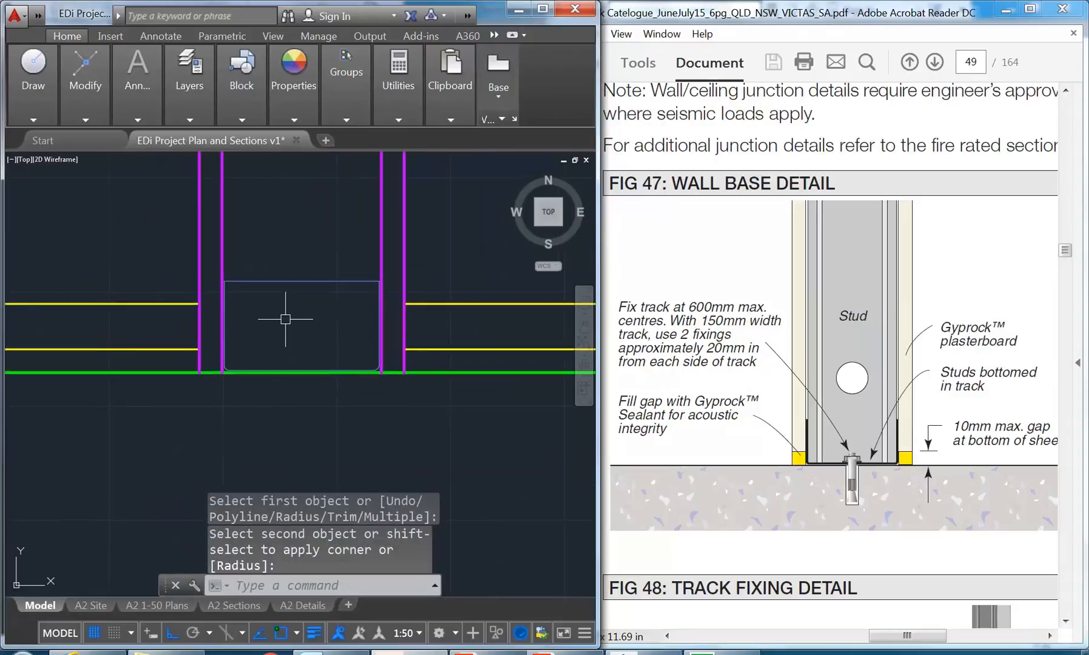
scroll(285, 319, "up", 4)
middle_click_drag(286, 319, 256, 329)
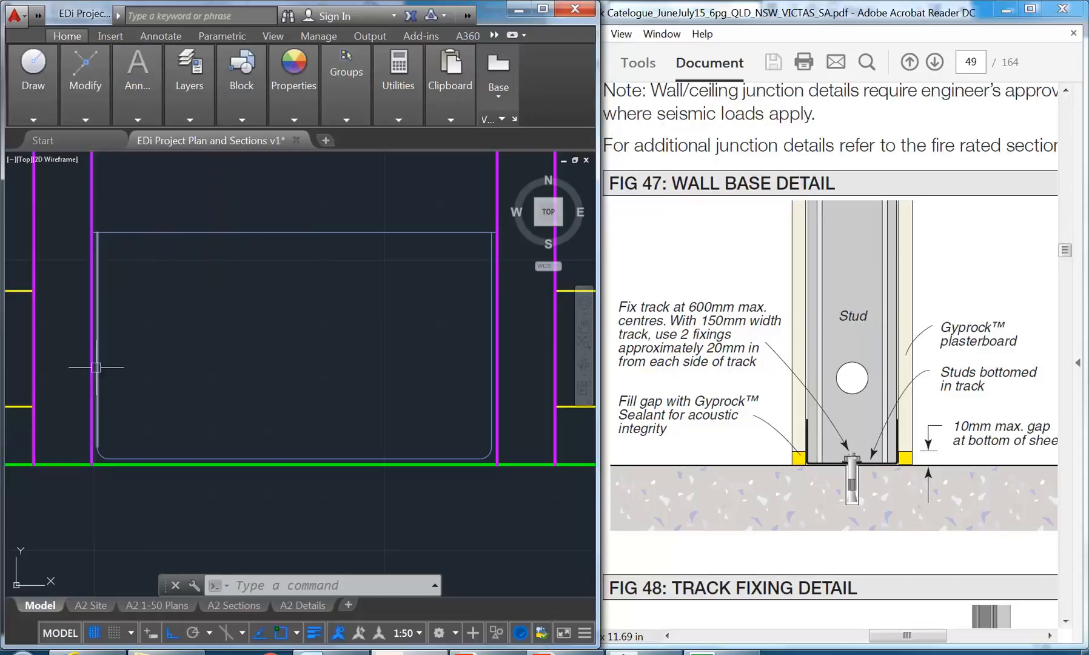
mouse_move(101, 380)
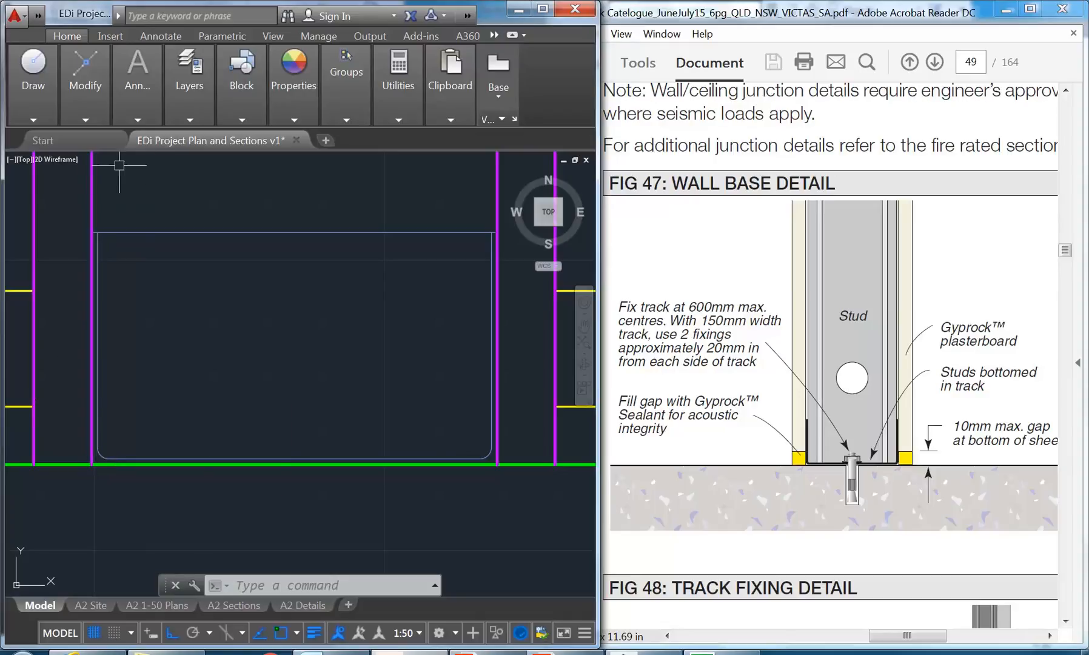
mouse_move(76, 89)
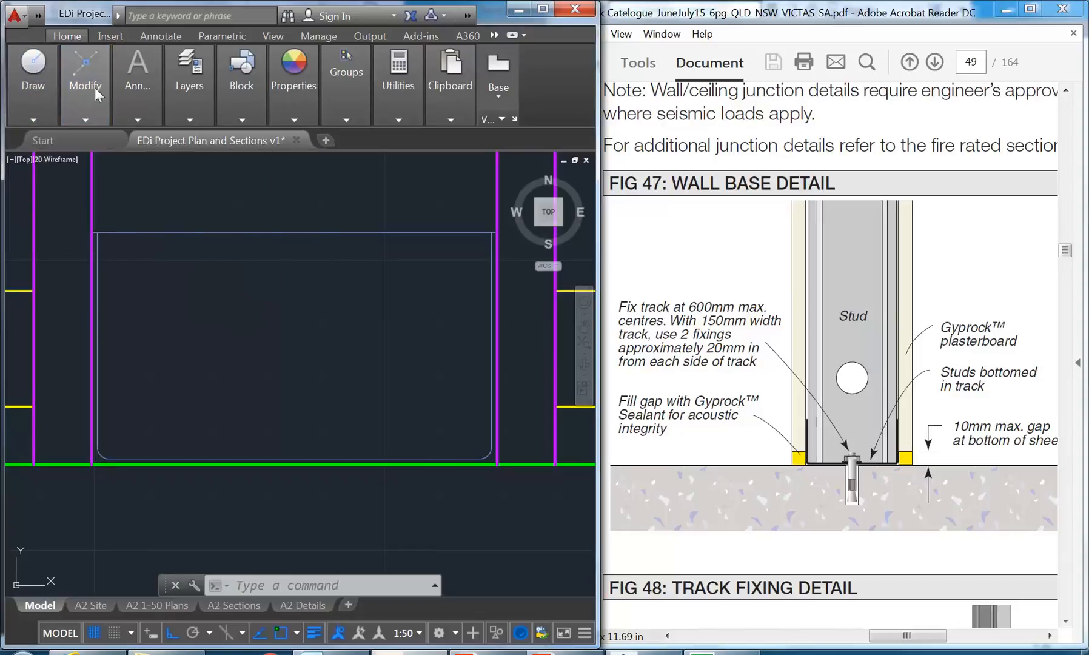
mouse_move(97, 322)
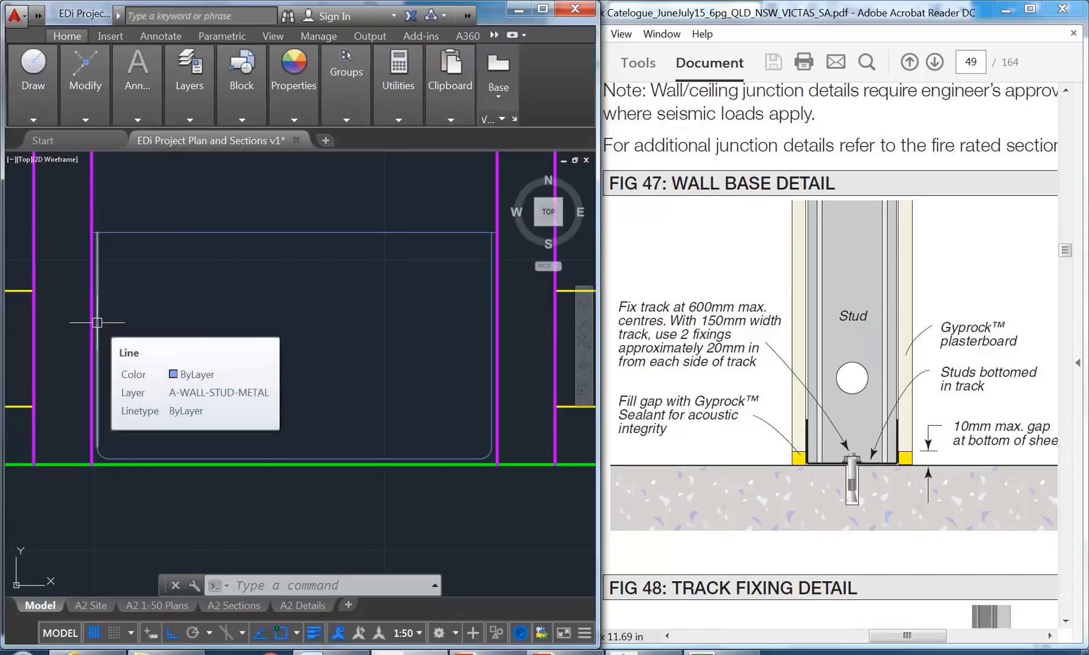
left_click(76, 79)
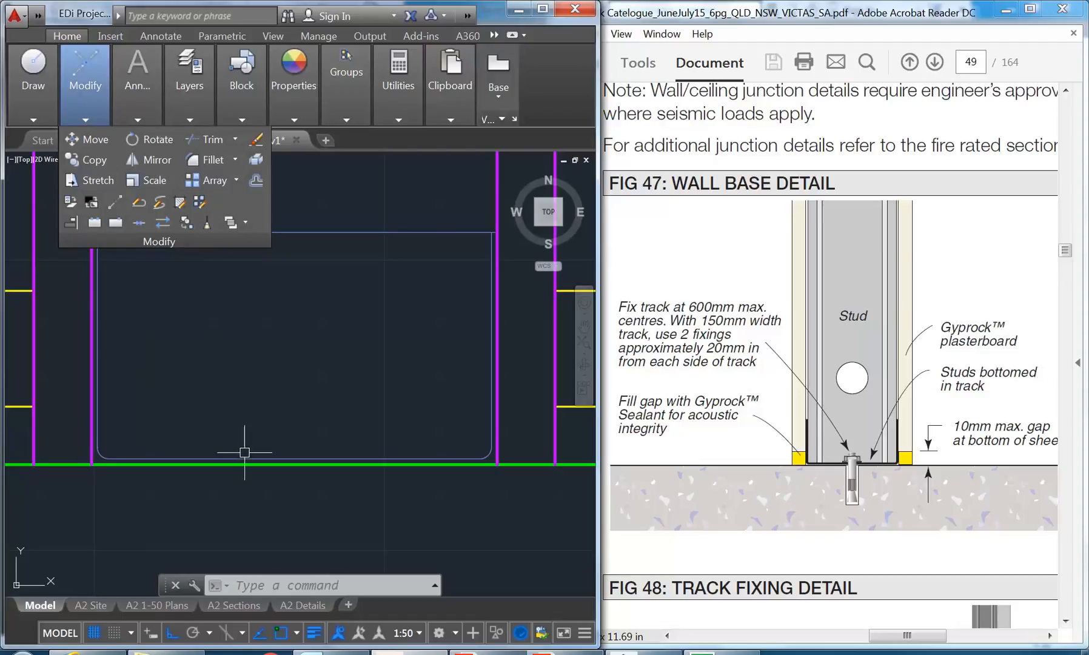
left_click(84, 60)
left_click(91, 69)
type("PE")
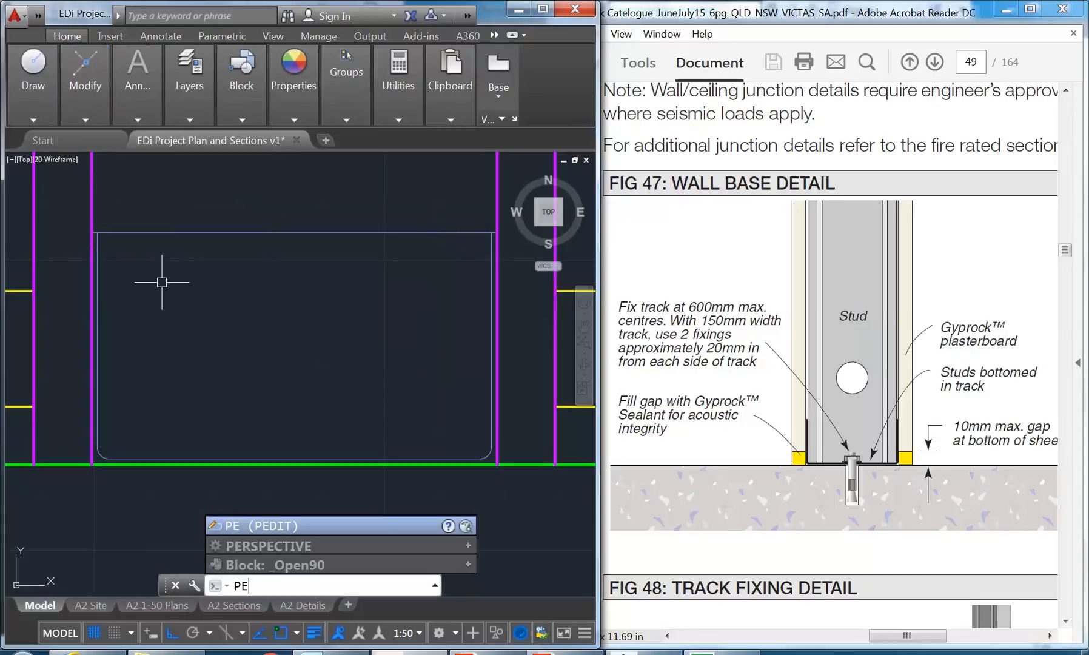
key("Return")
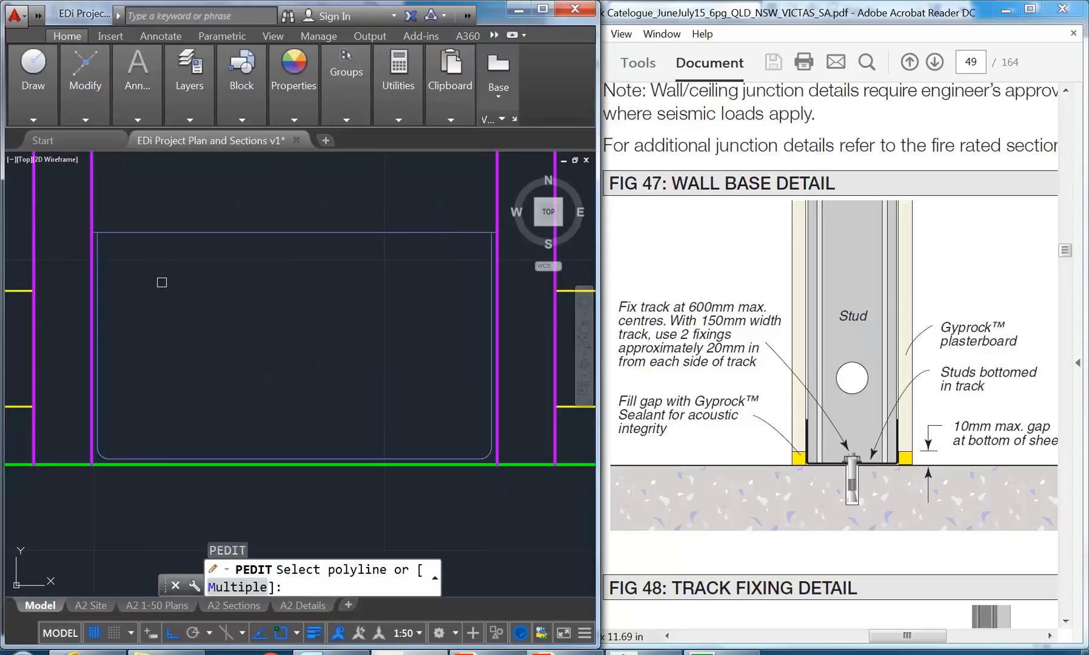
key("Escape")
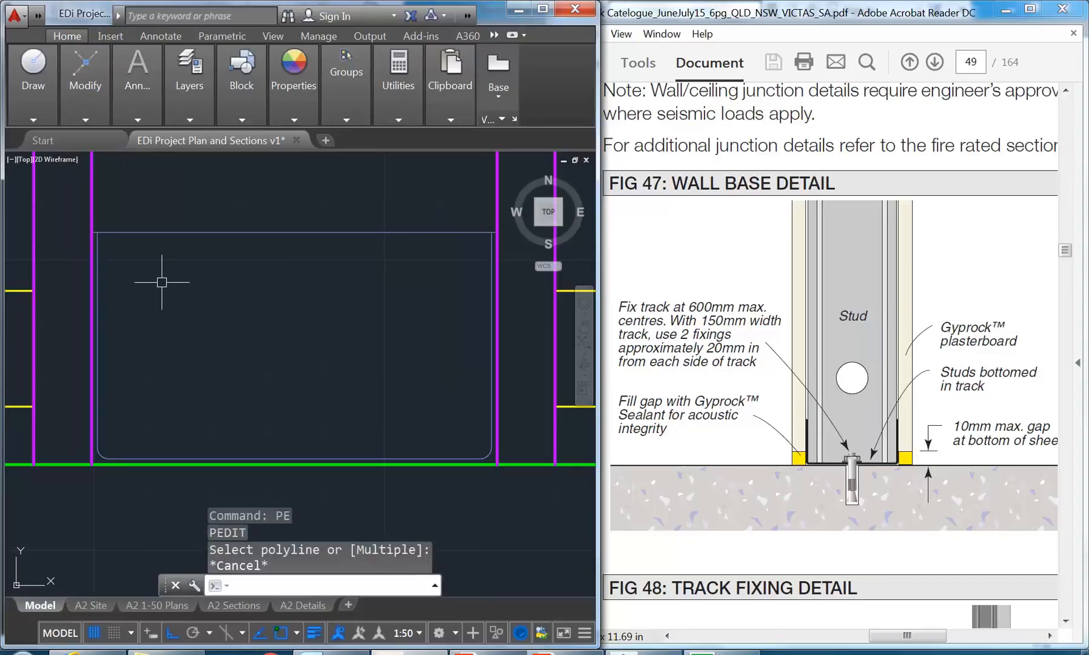
key("Escape")
- Convert the track's left inner vertical line into a polyline with Edit Polyline
left_click(85, 82)
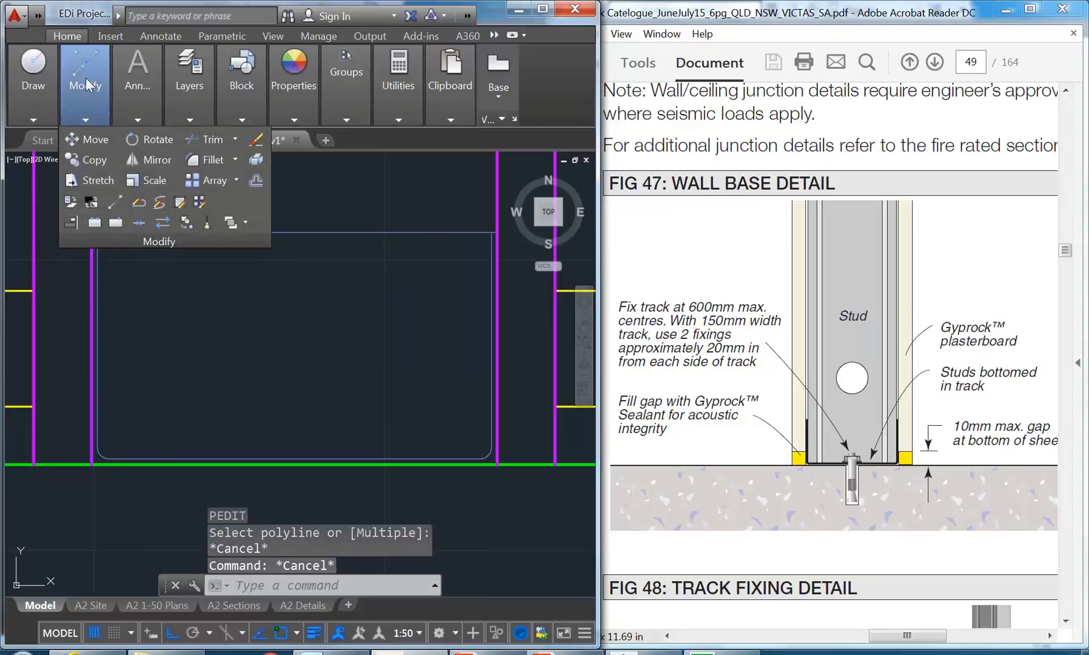
left_click(139, 202)
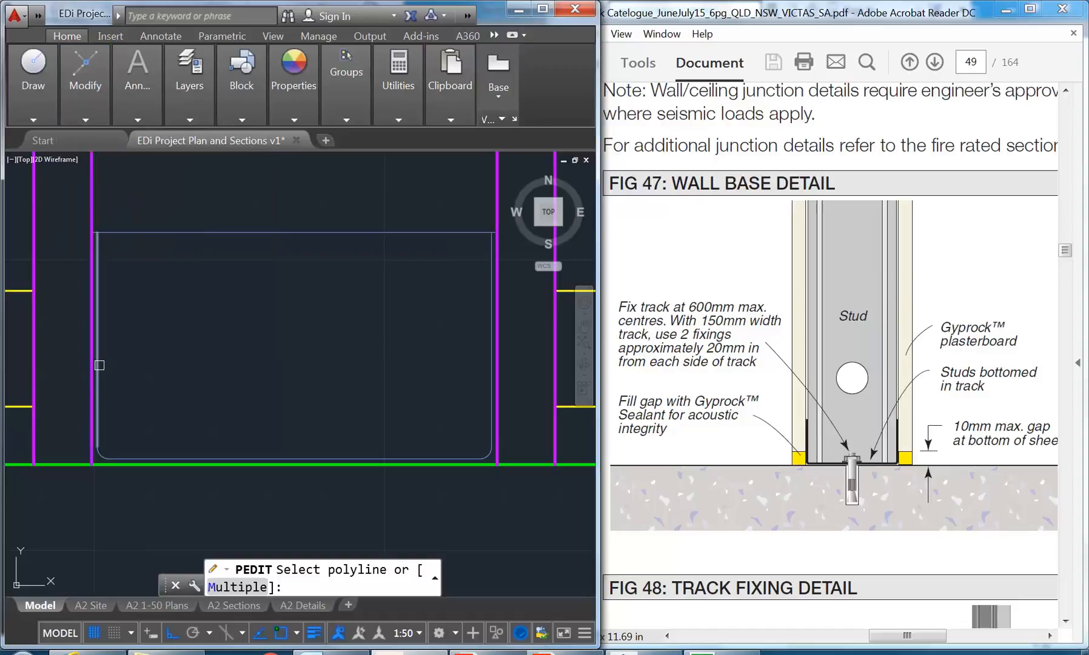
scroll(99, 366, "up", 4)
left_click(115, 449)
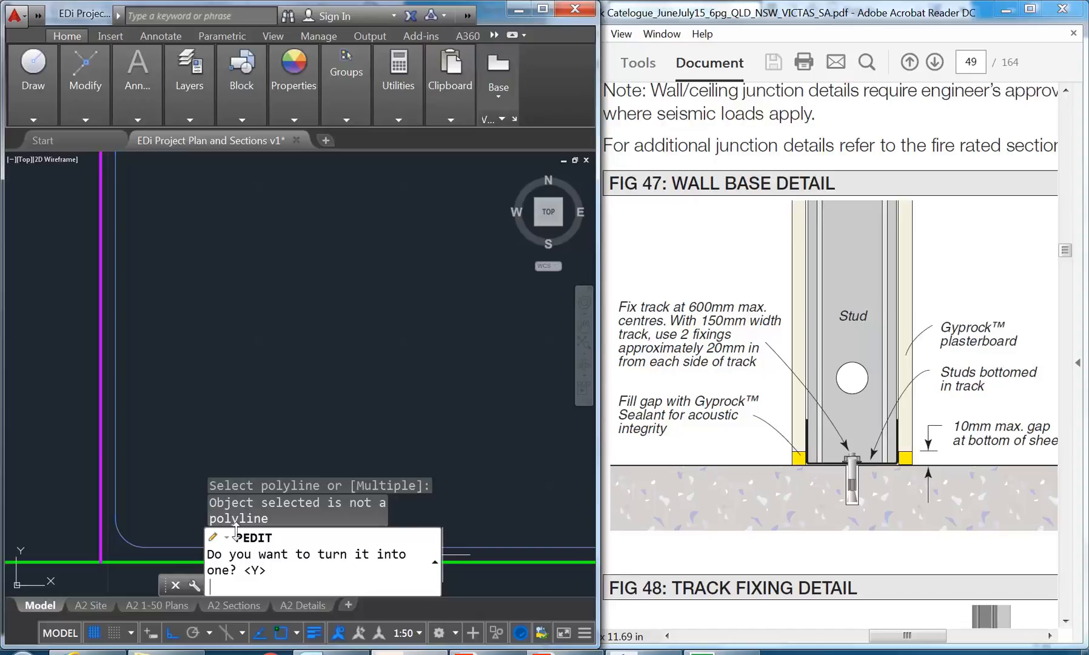
key("Return")
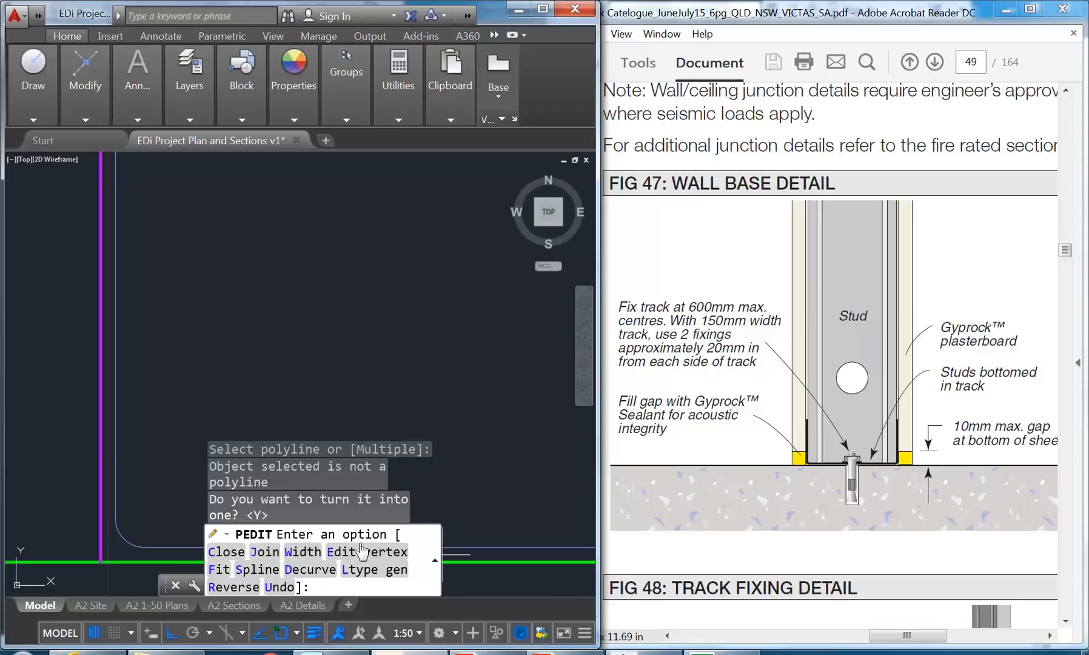
- Join both corner arcs, the base line and the right inner vertical line to the track polyline
left_click(262, 552)
left_click(126, 537)
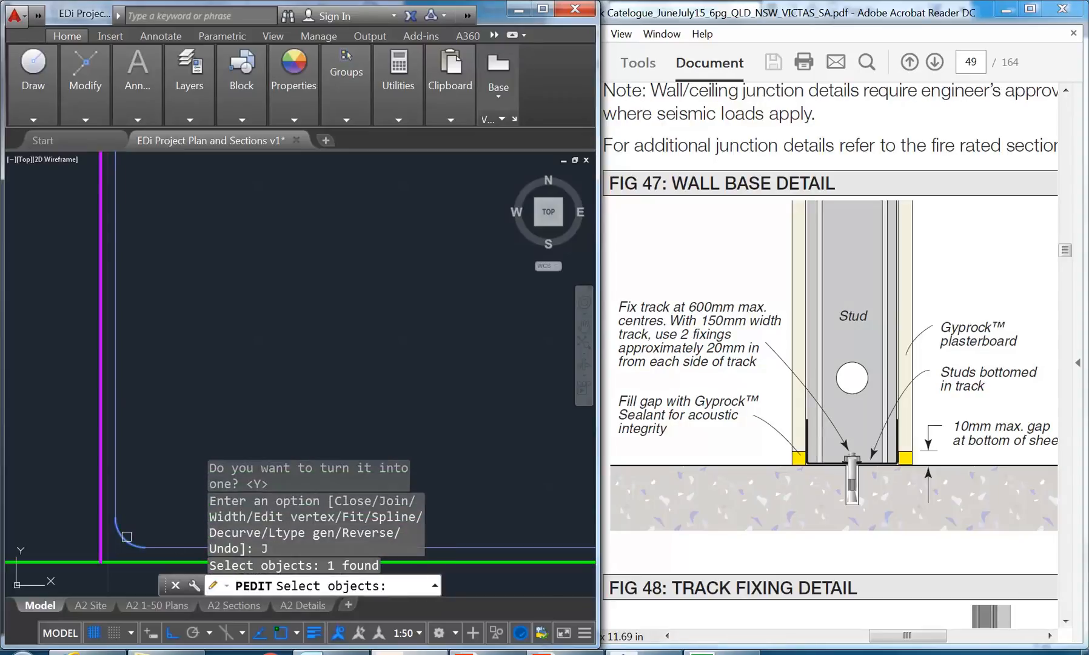
left_click(173, 547)
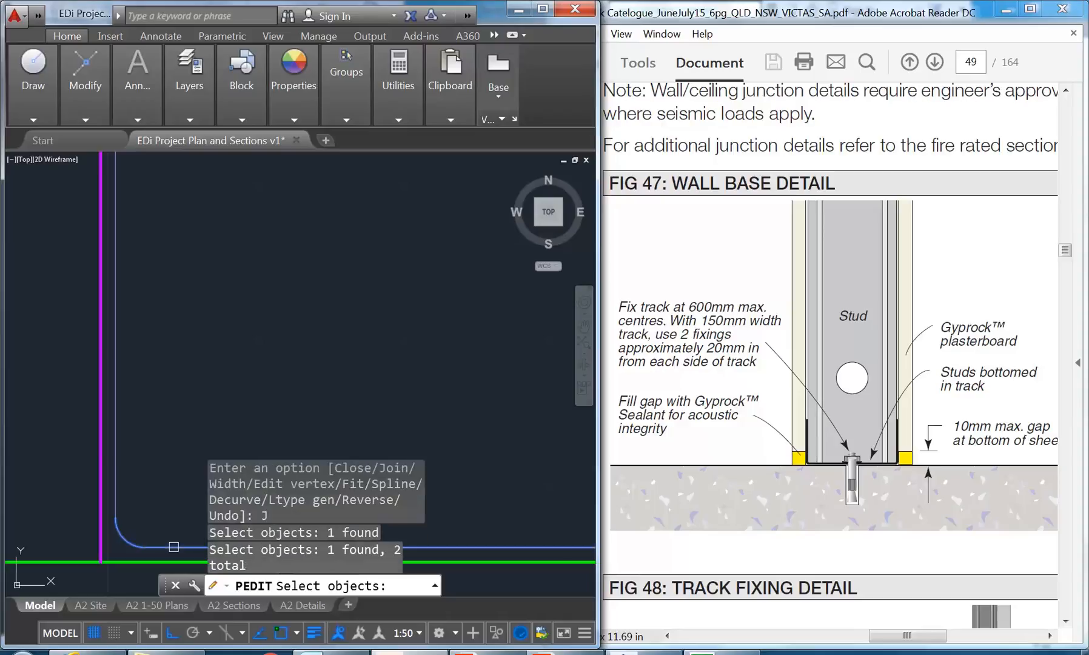
scroll(355, 379, "down", 1)
middle_click_drag(355, 378, 121, 289)
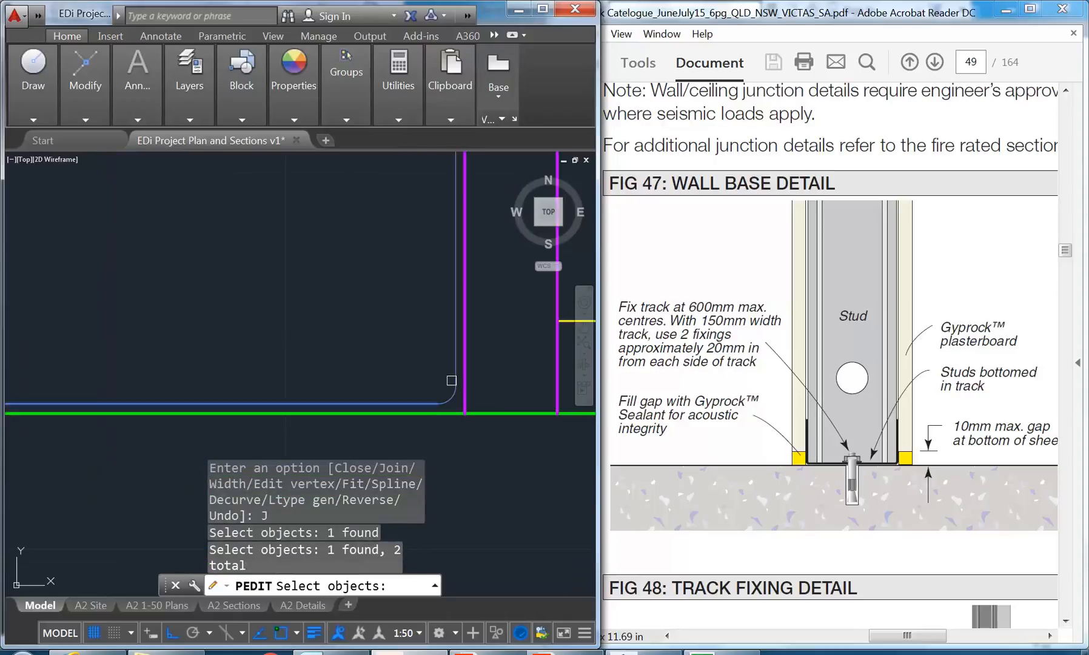
scroll(451, 381, "up", 1)
left_click(443, 416)
left_click(459, 360)
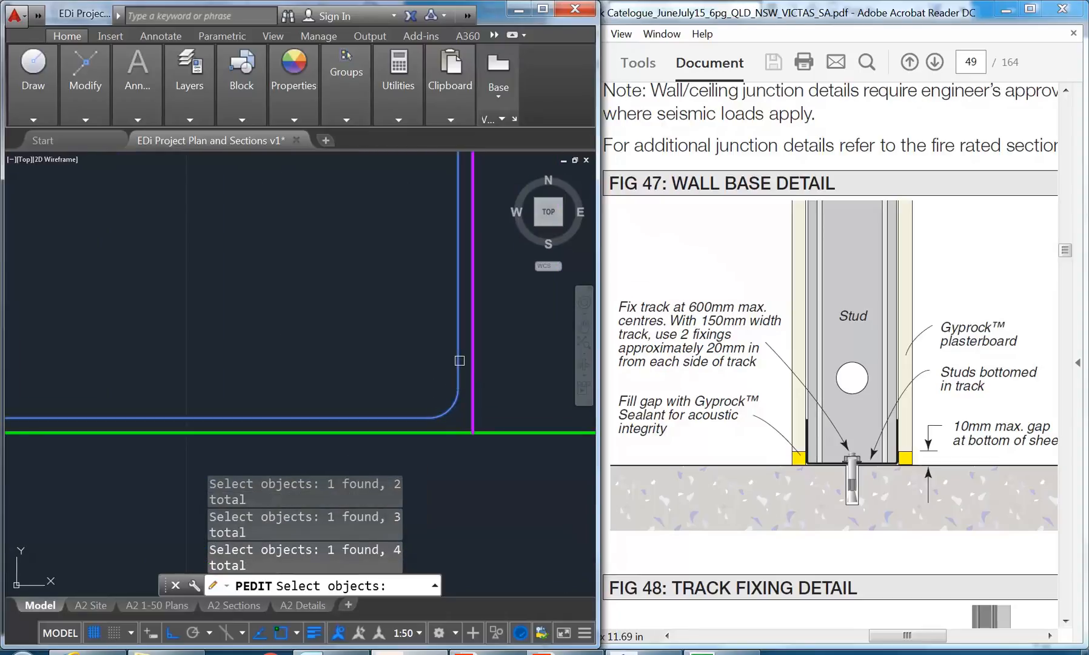
scroll(222, 300, "down", 2)
middle_click_drag(225, 303, 261, 377)
scroll(239, 373, "down", 1)
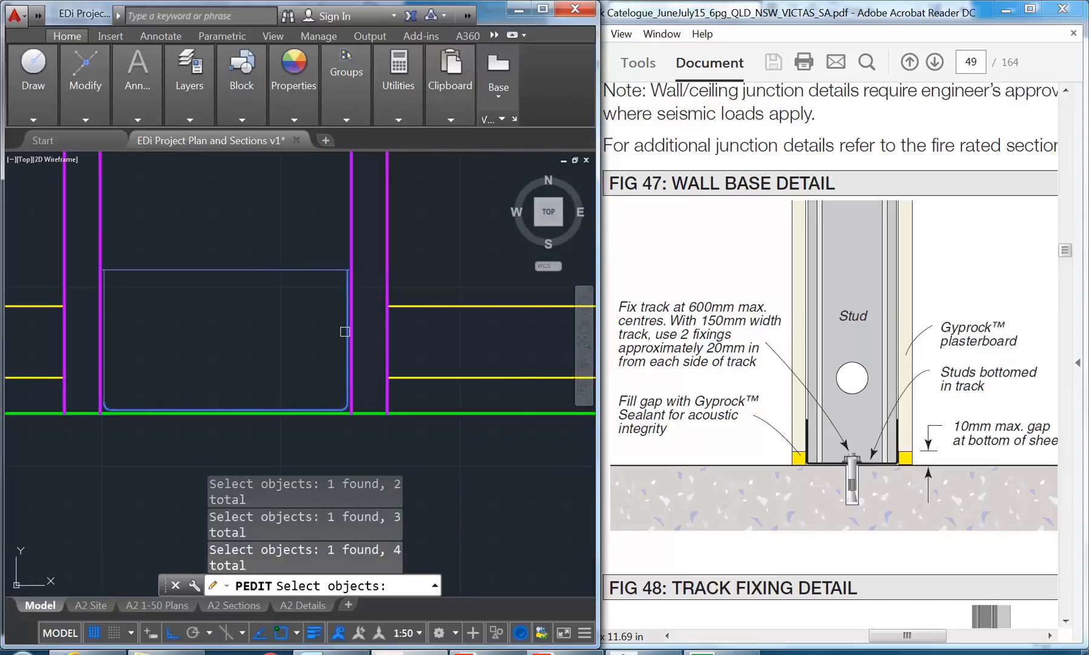
scroll(297, 341, "up", 2)
scroll(256, 344, "up", 2)
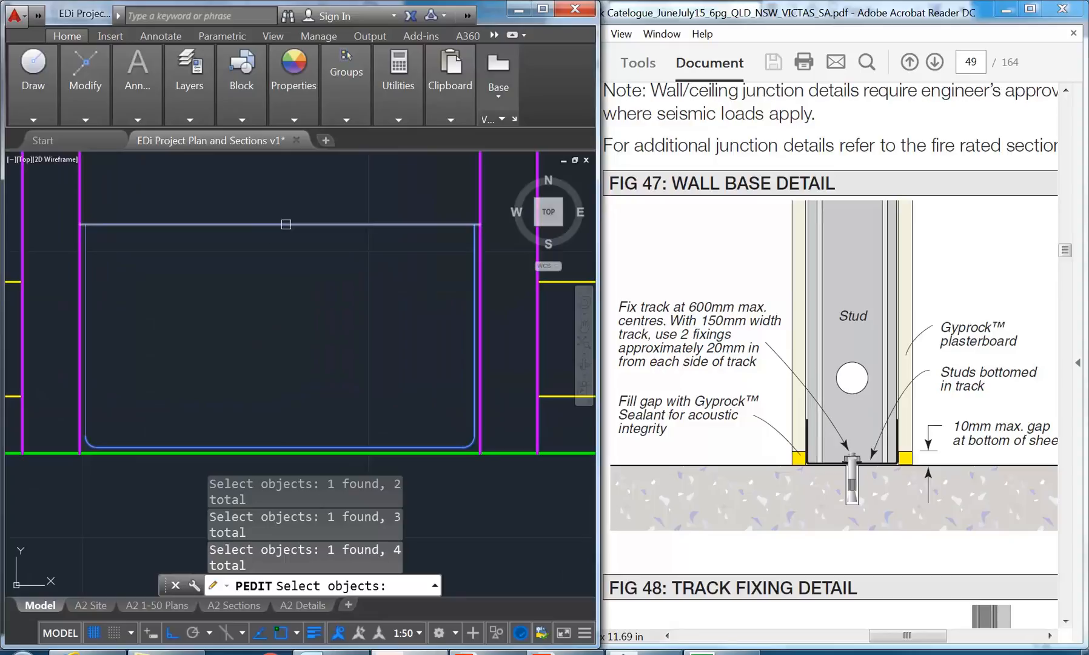
key("Return")
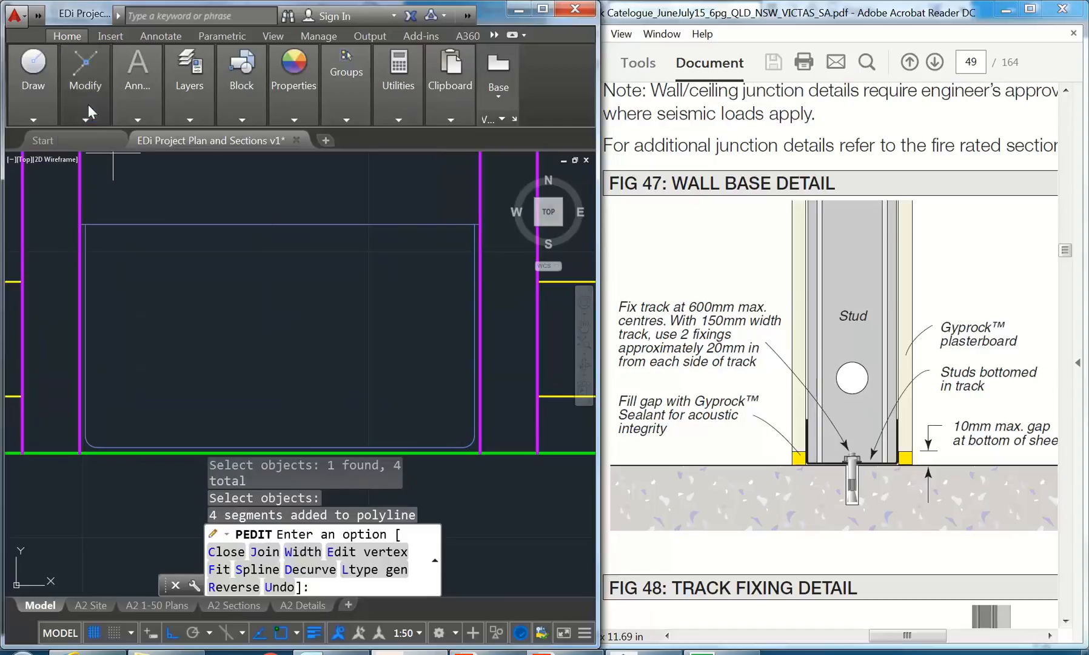
- Offset the joined track polyline outward by 1 to form the track's outer face
mouse_move(89, 112)
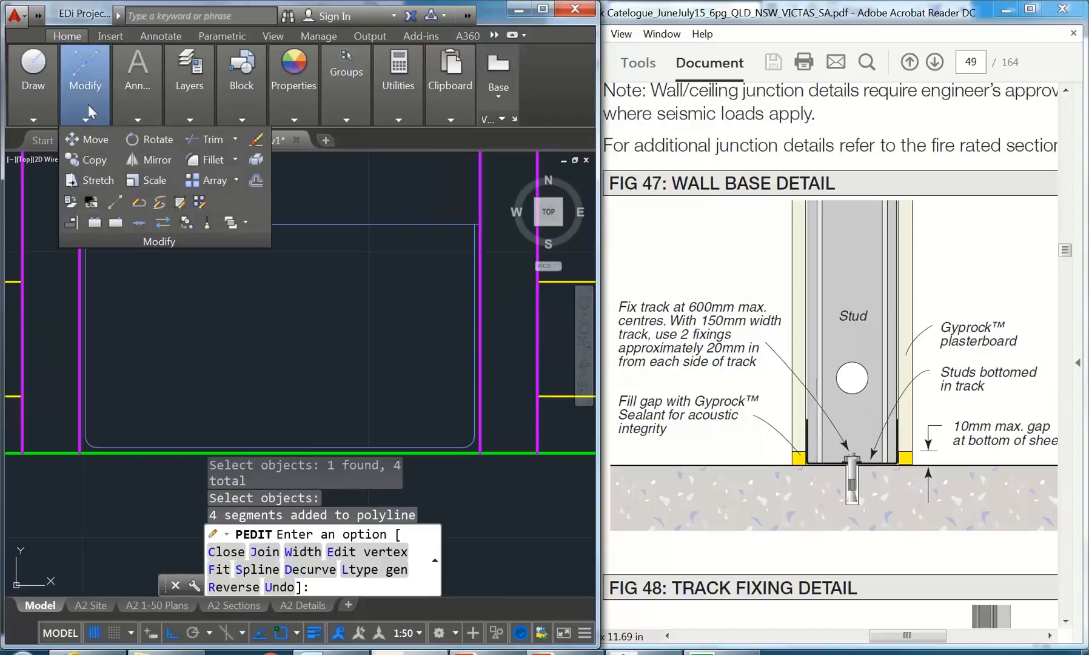
left_click(255, 180)
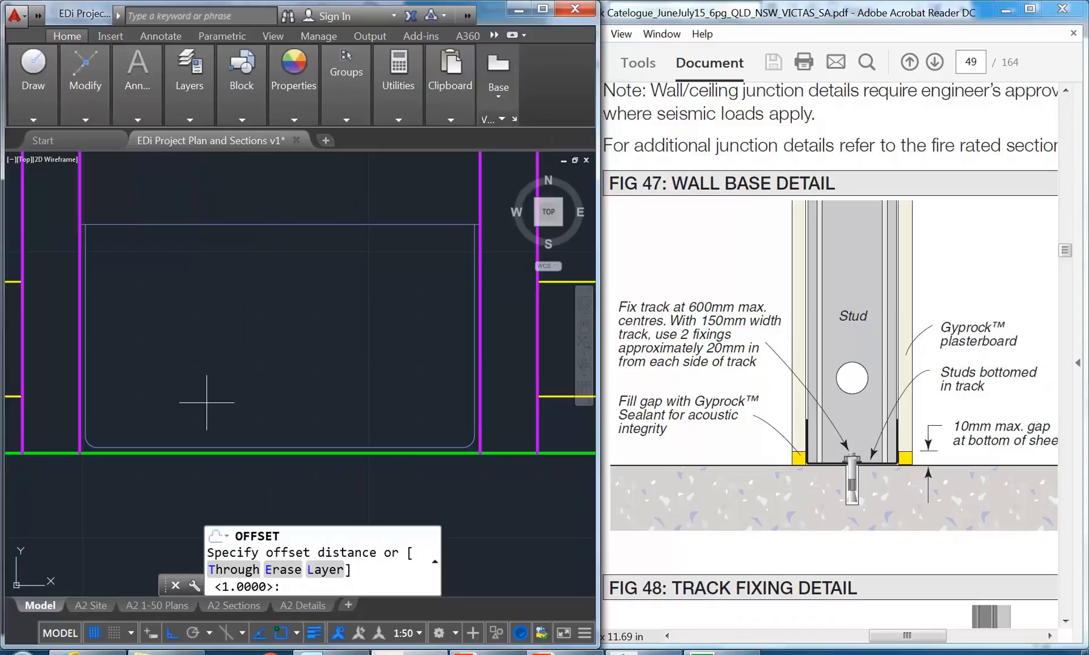
key("Return")
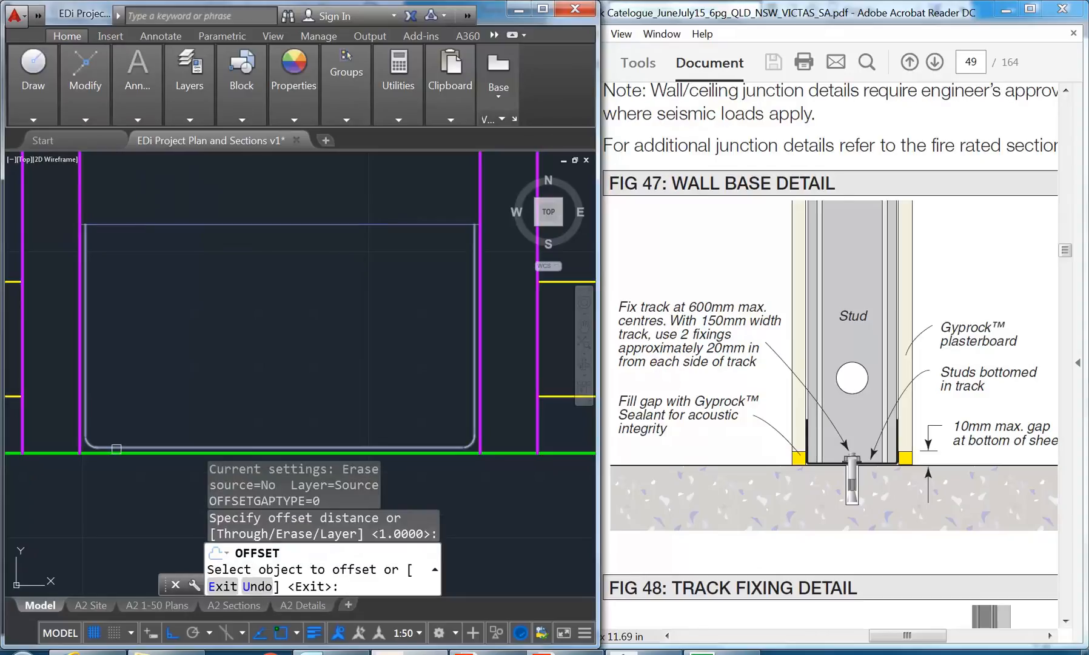
left_click(97, 447)
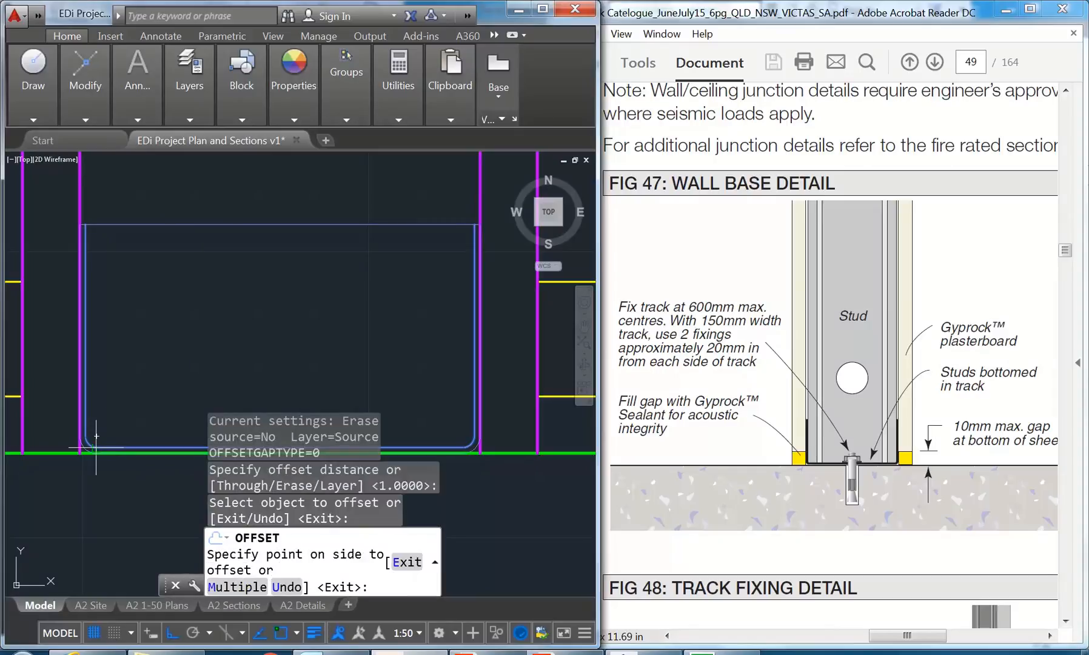
left_click(45, 493)
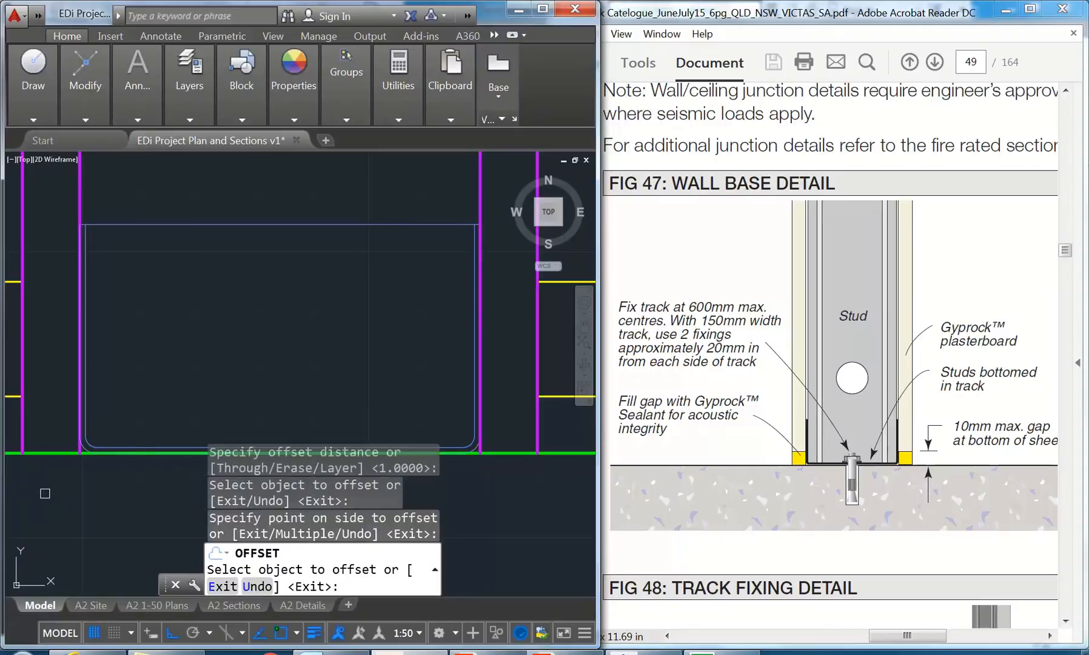
right_click(154, 365)
left_click(169, 377)
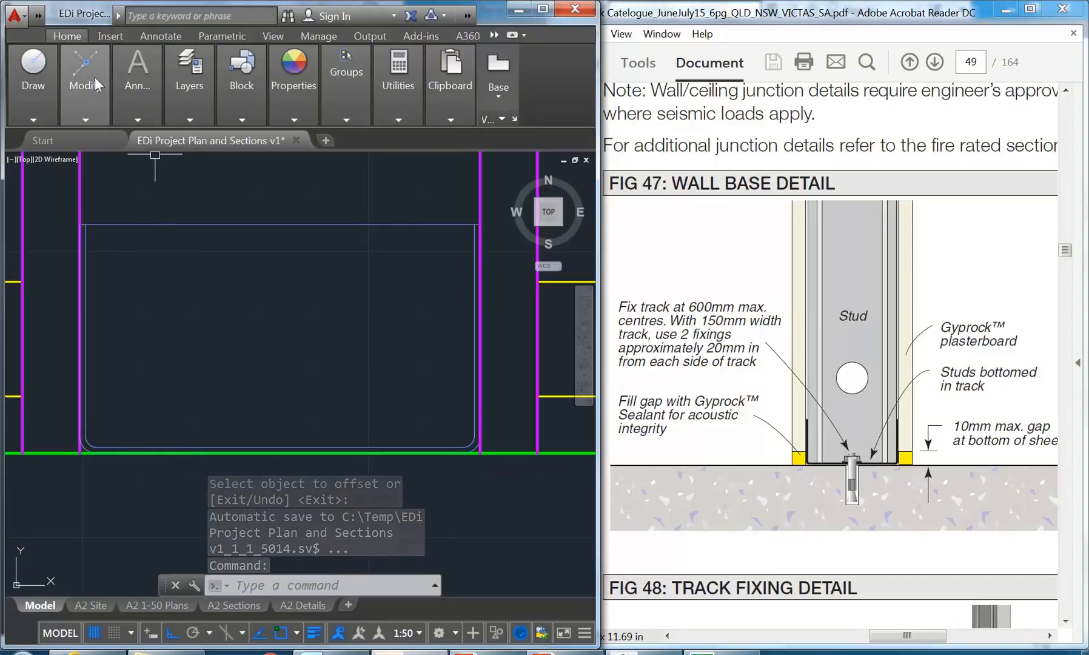
- Set the lineweight of the A-WALL-STUD-METAL layer to 0.35 mm
left_click(189, 78)
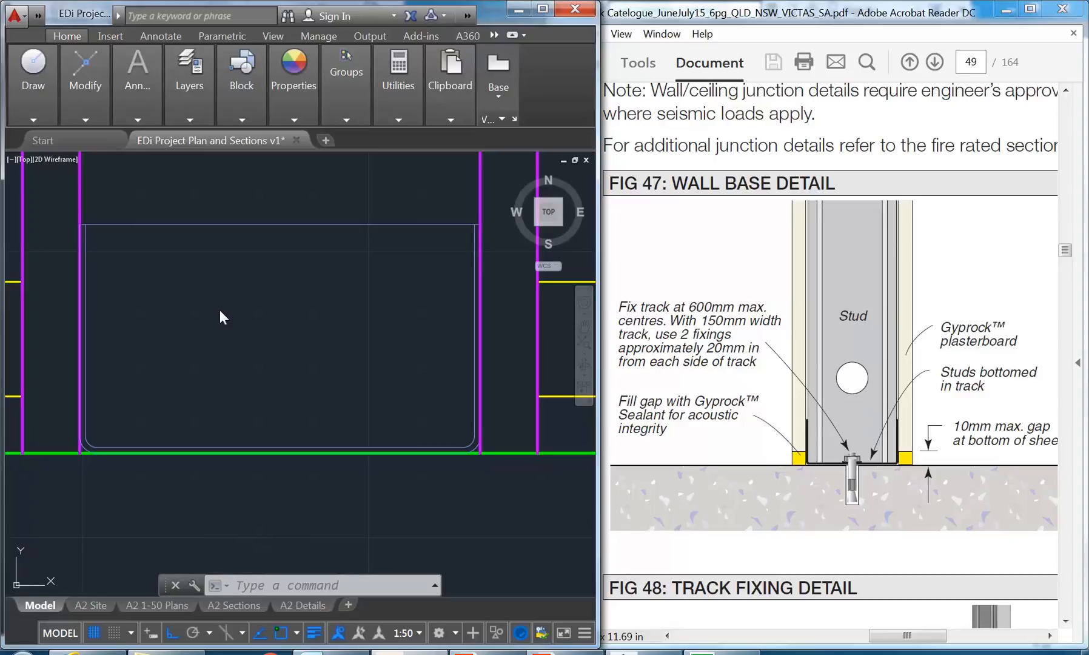
type("la")
key("Return")
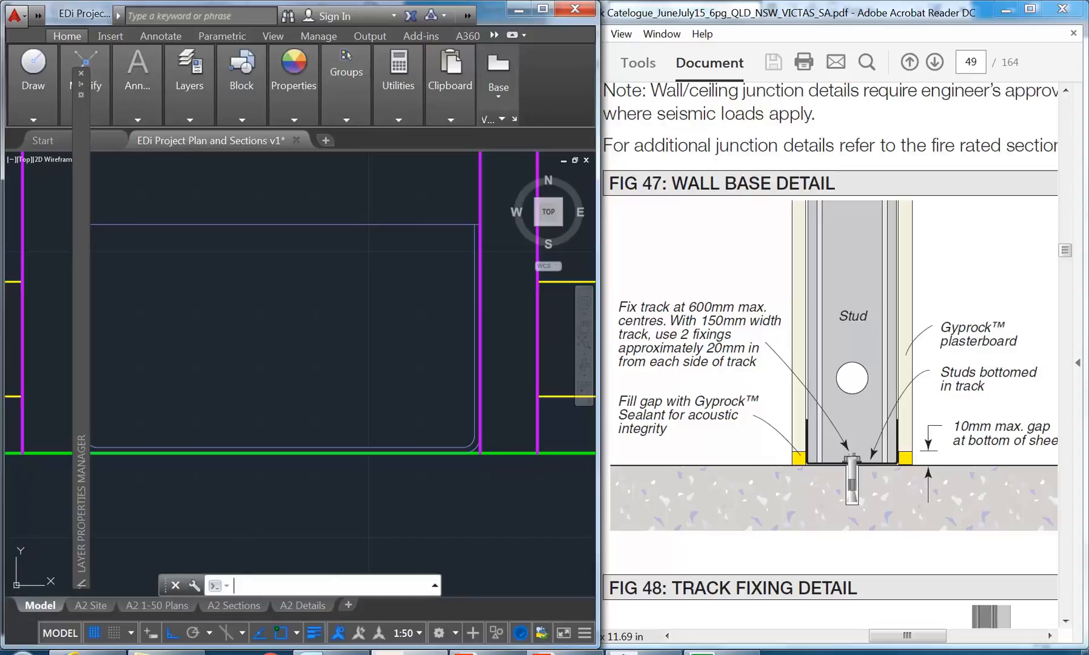
mouse_move(78, 268)
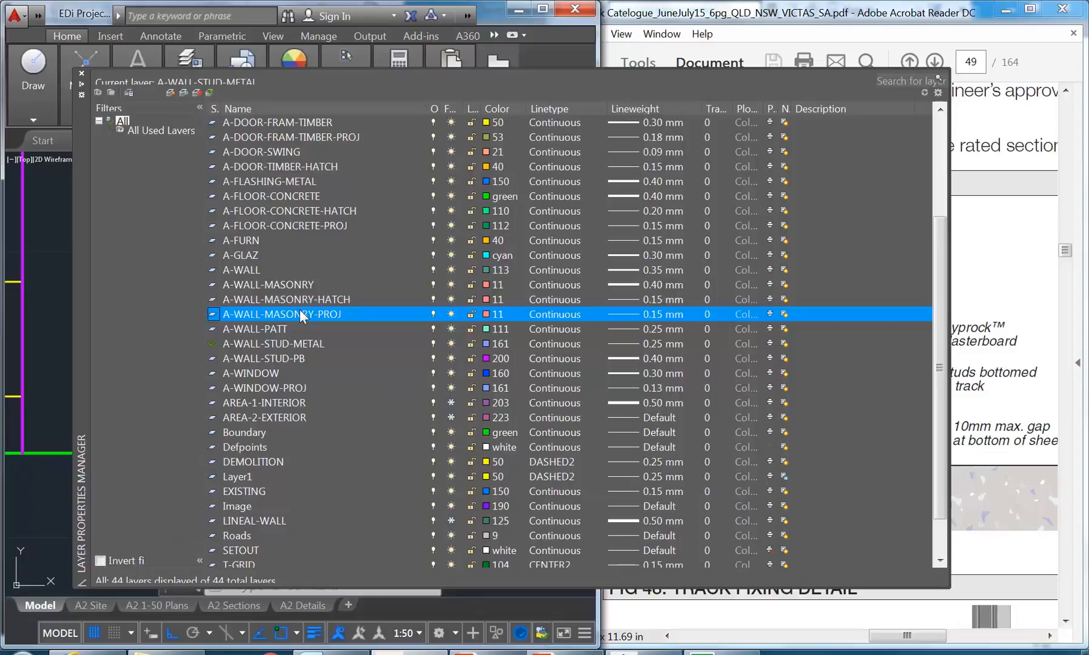
left_click(271, 343)
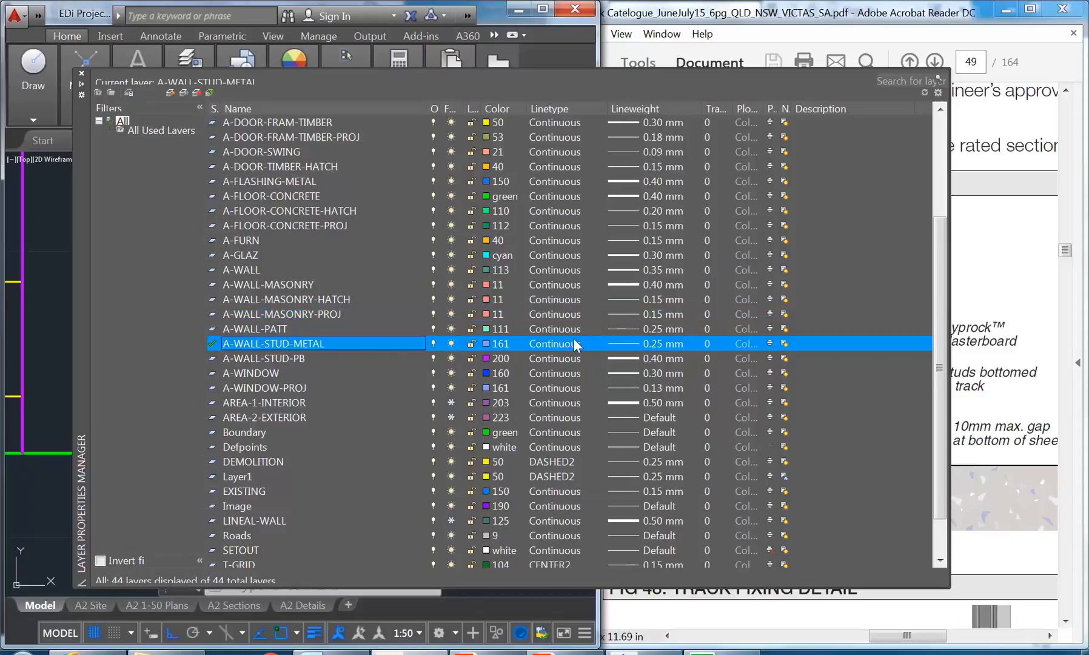
left_click(627, 343)
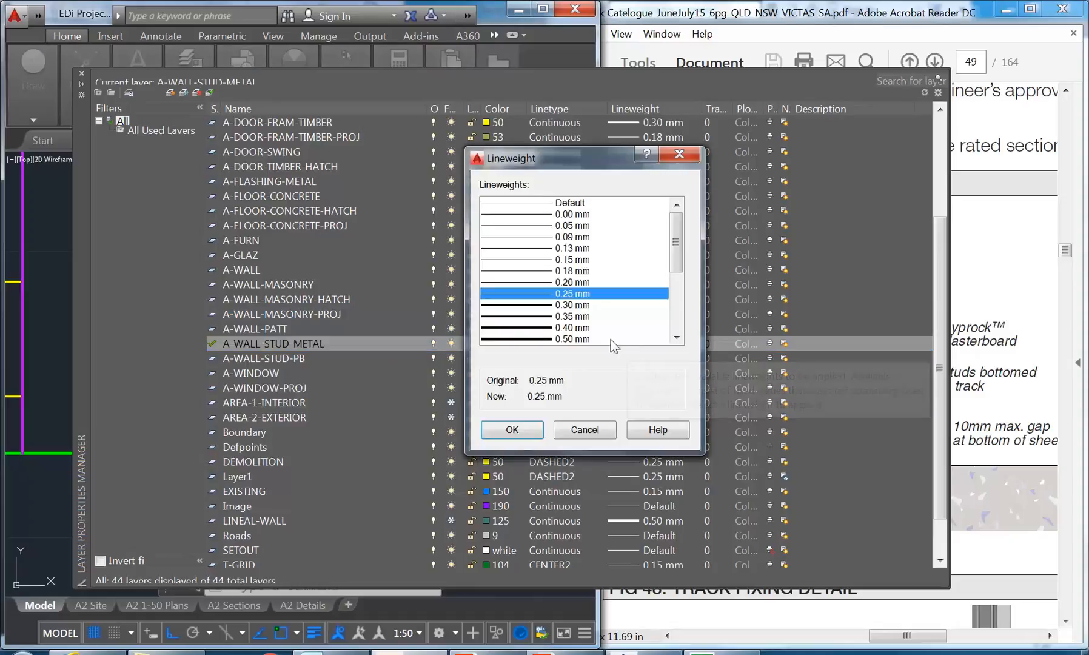
left_click(518, 319)
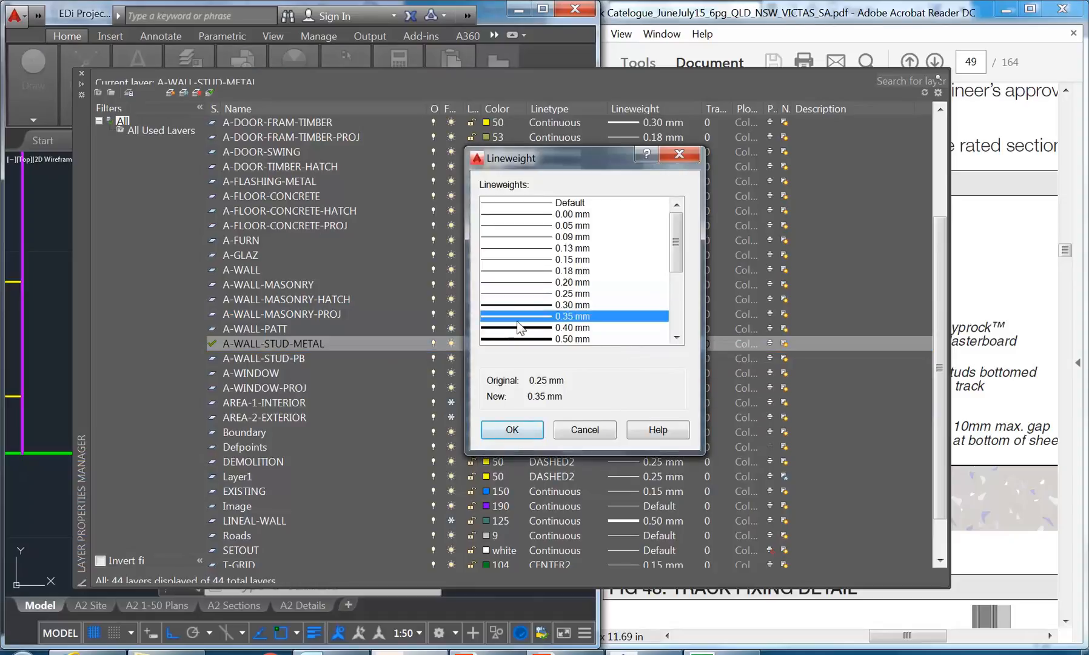
left_click(512, 429)
left_click(82, 73)
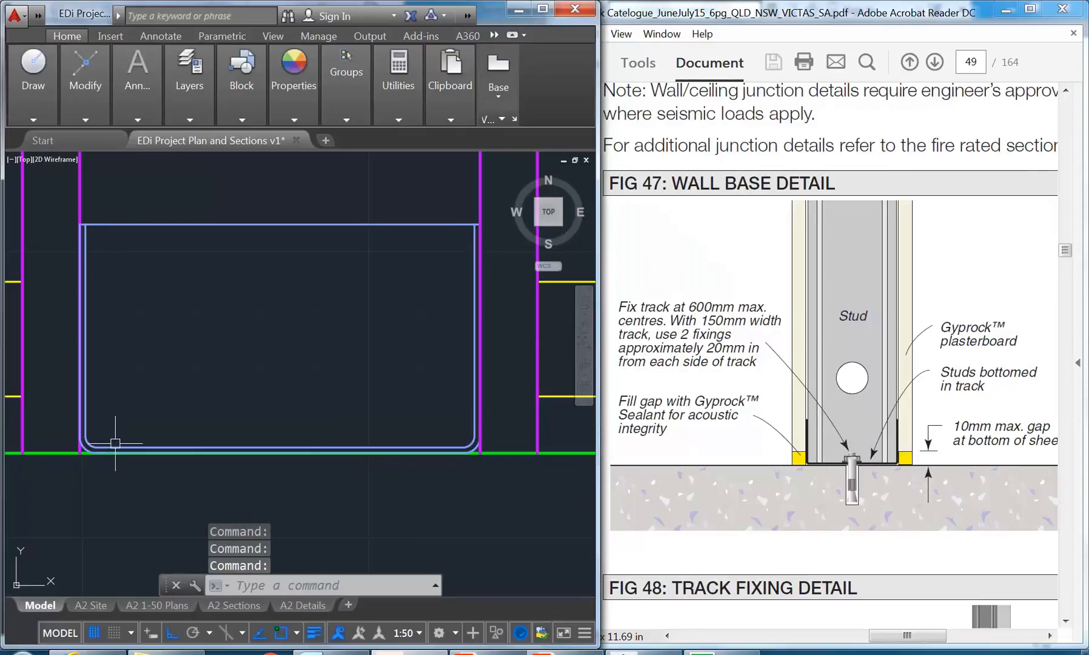
- Trim away the horizontal line spanning between the track's two flanges, using the inner track polyline as the cutting edge
left_click(90, 82)
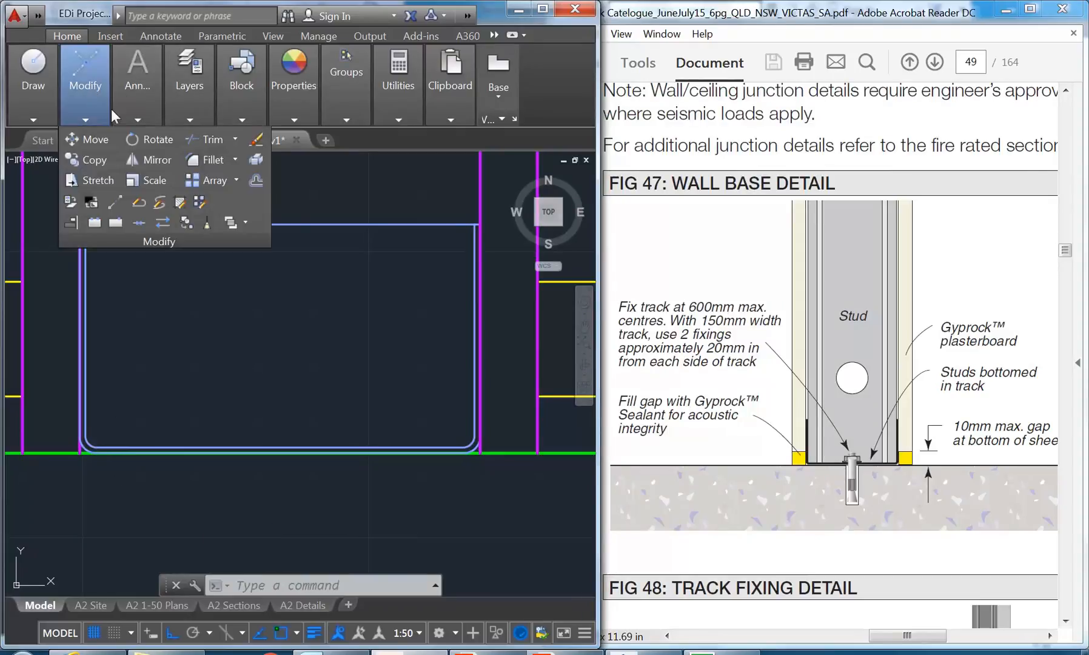
left_click(195, 138)
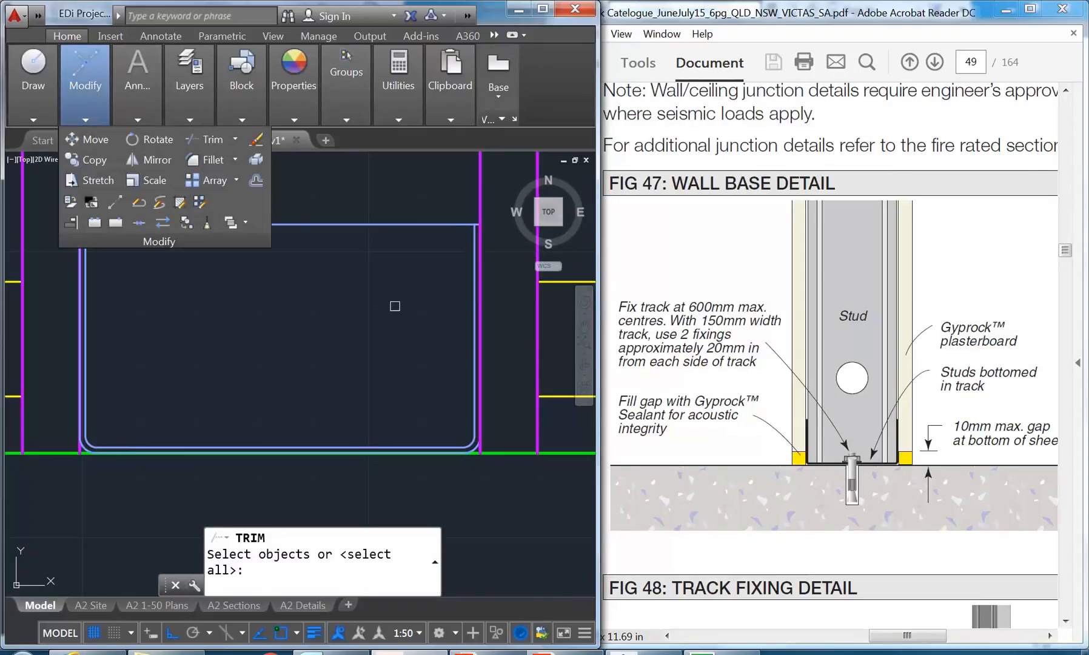
left_click(473, 246)
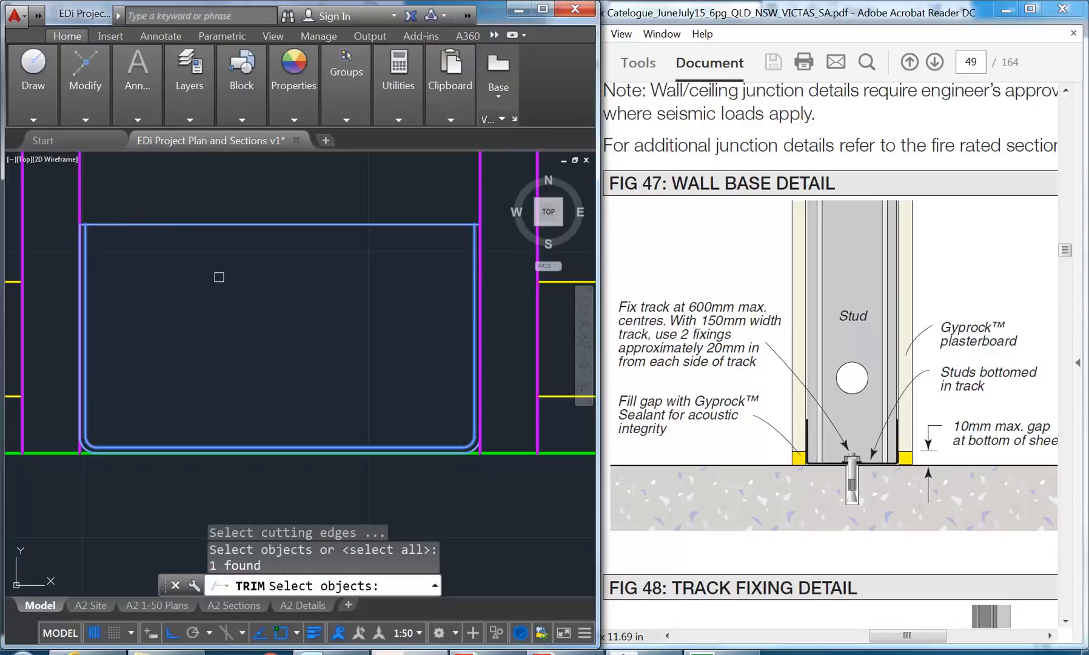
right_click(229, 228)
right_click(222, 227)
left_click(226, 241)
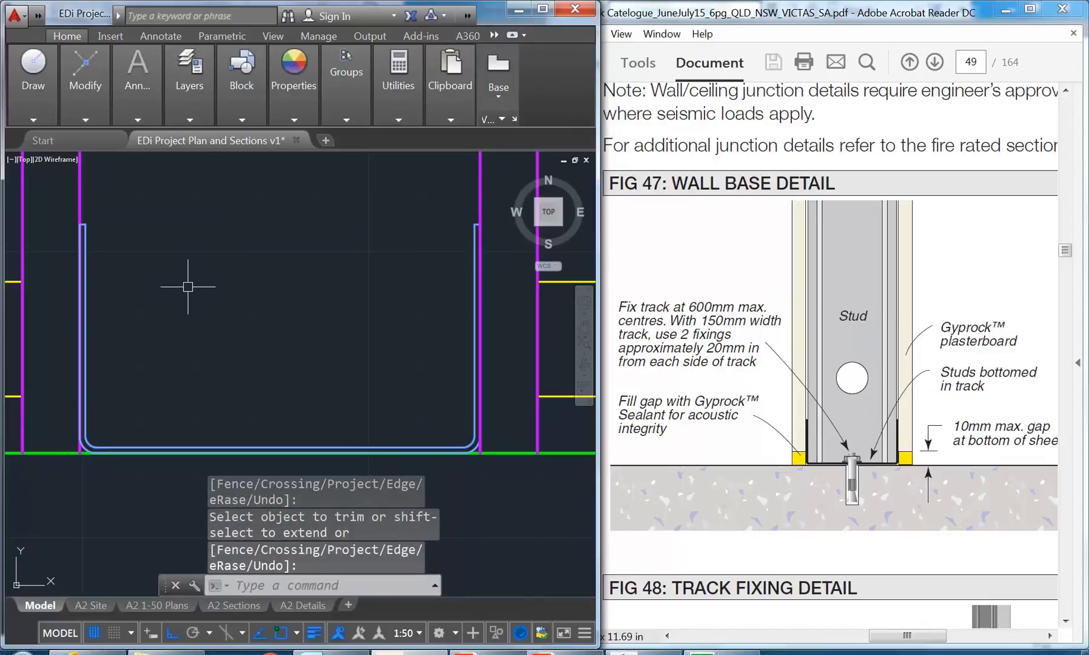
scroll(188, 287, "down", 1)
scroll(188, 287, "down", 1)
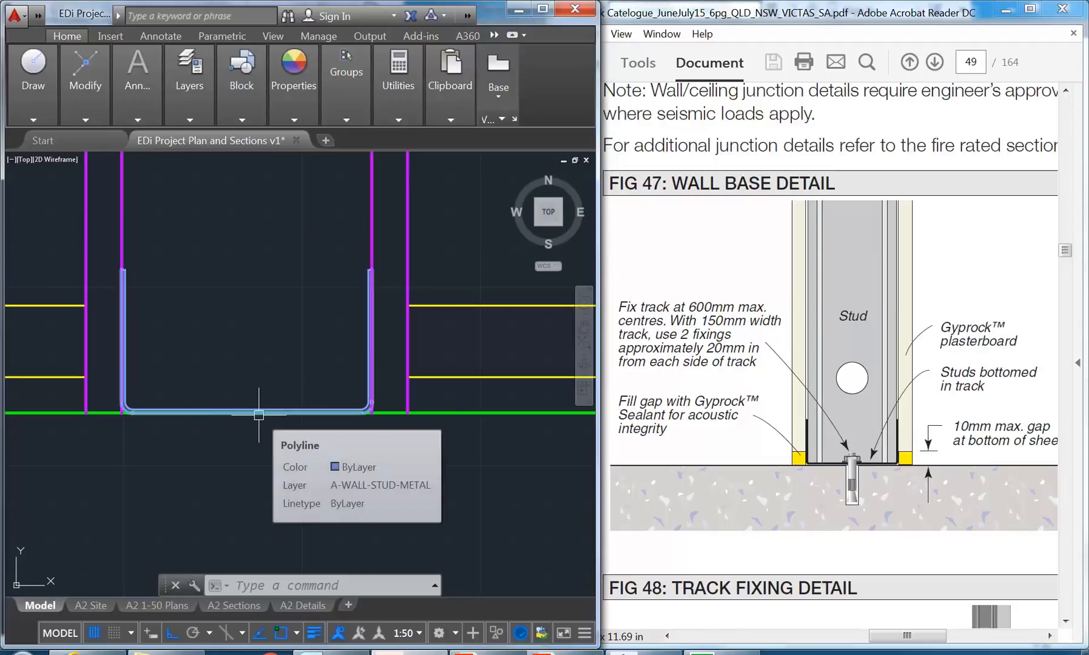
left_click(108, 246)
left_click(368, 439)
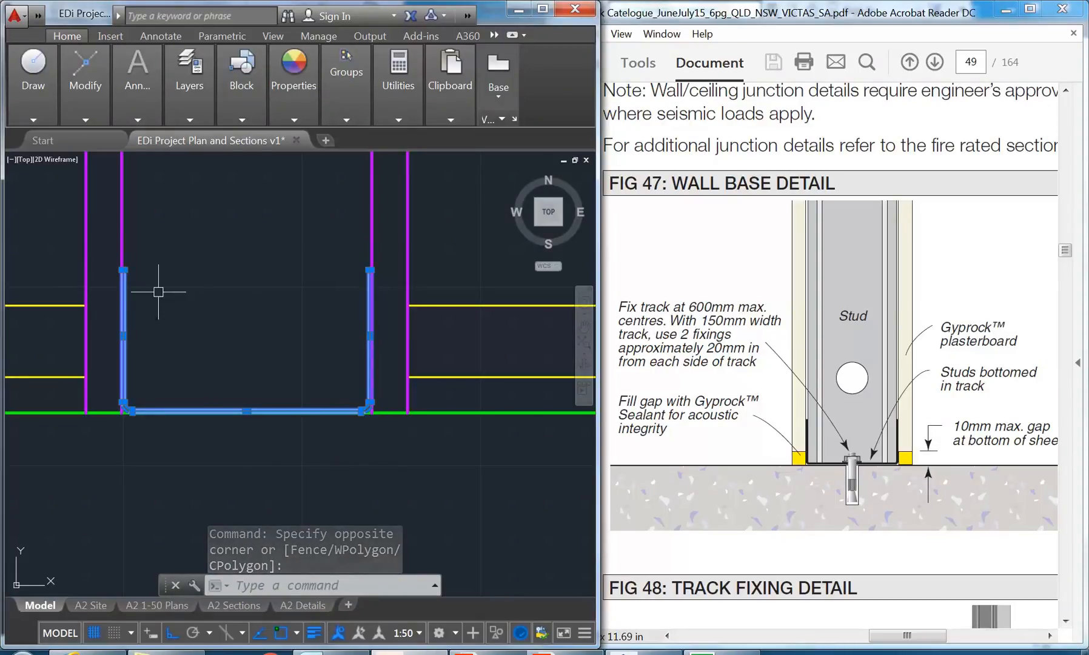
key("Escape")
key("Escape")
key("Escape")
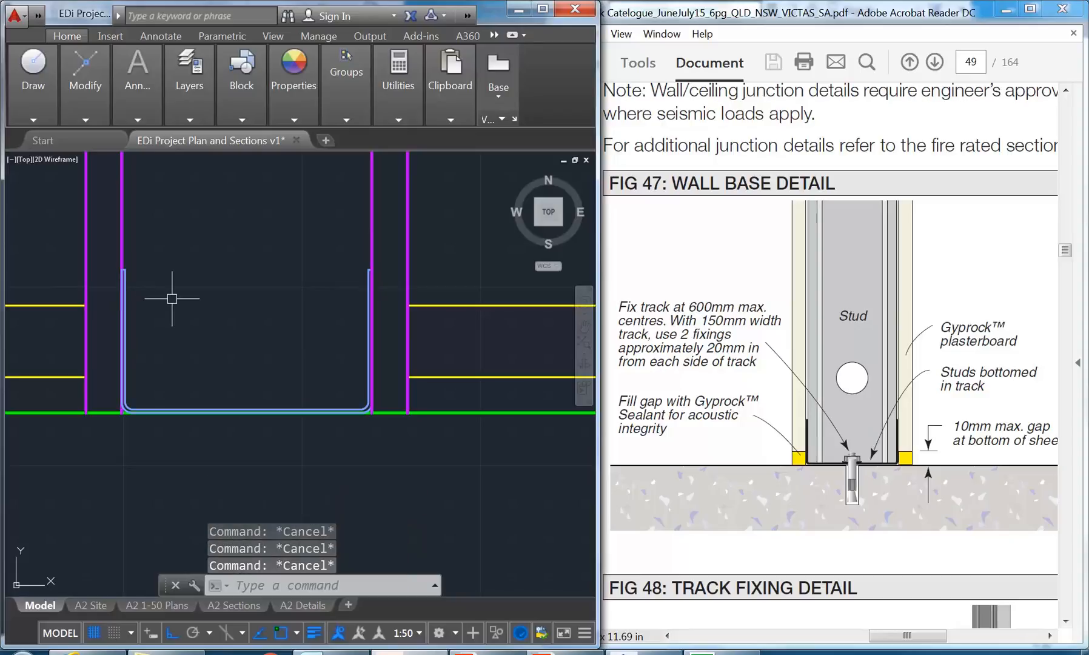
- Convert the complete track profile into a block named STUD-PROFILE, with its base point at the lower-left outer corner on the floor line
middle_click_drag(185, 310, 192, 330)
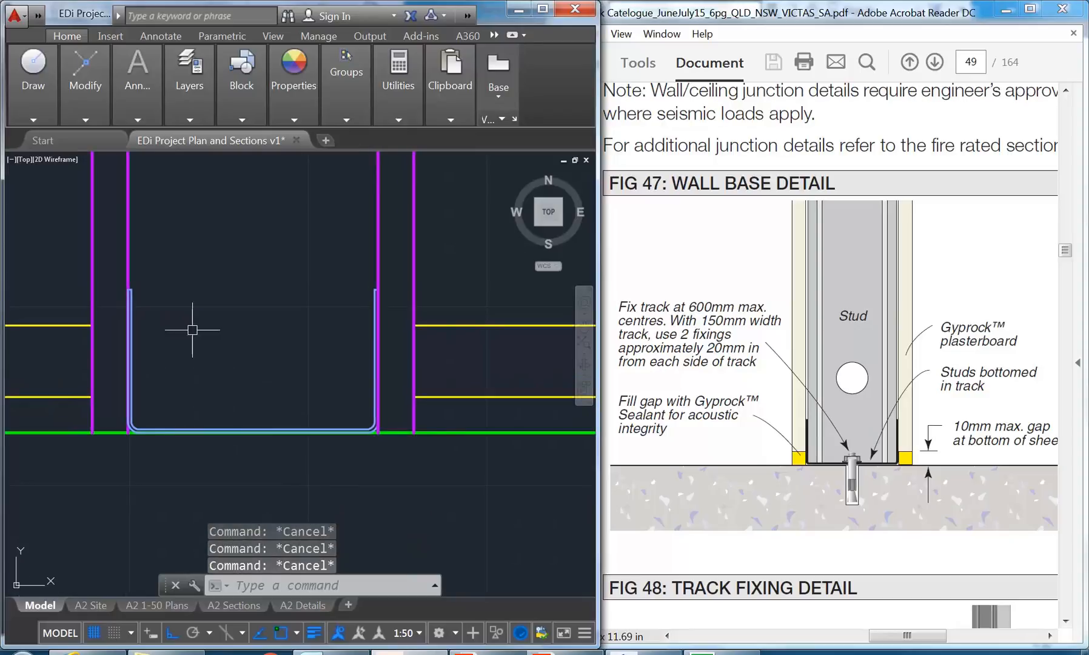
left_click(116, 258)
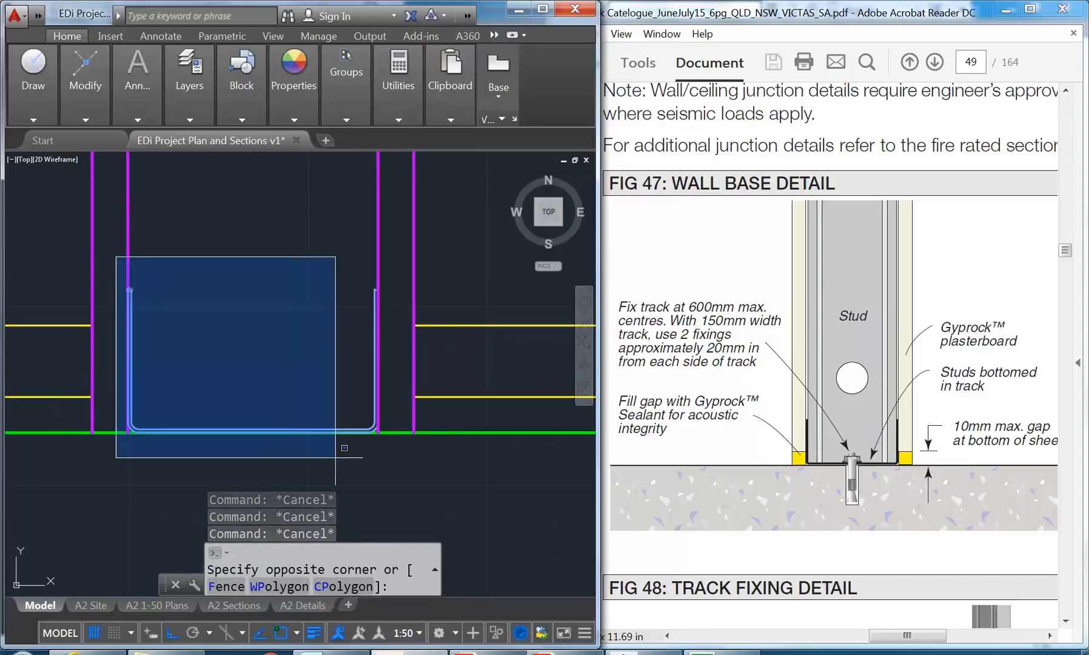
left_click(384, 453)
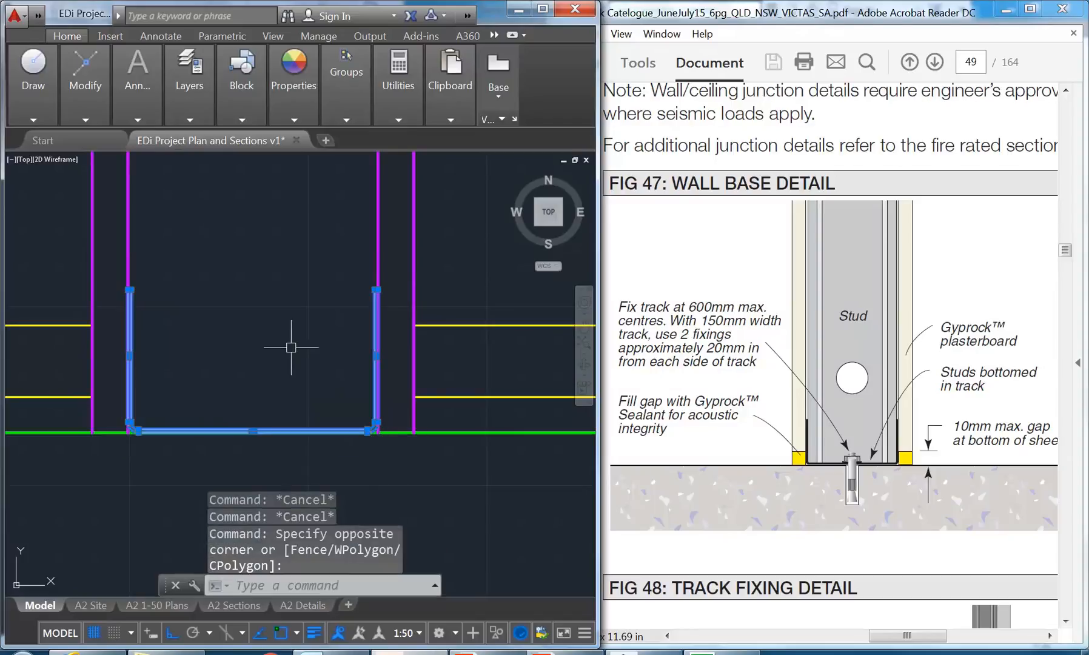
type("b")
key("Return")
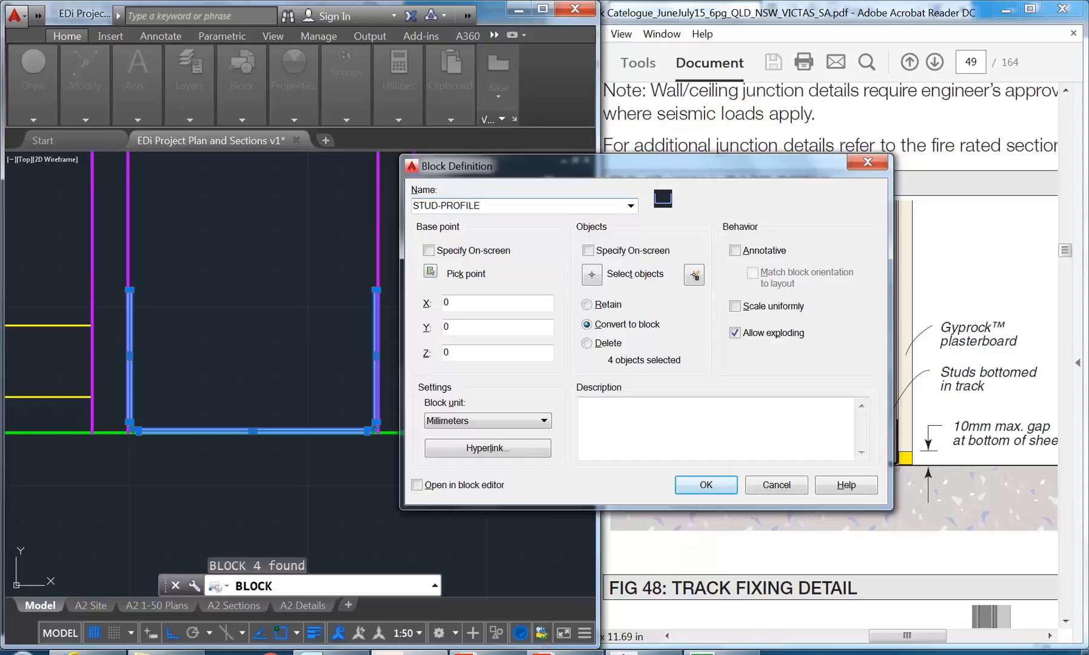
left_click(631, 207)
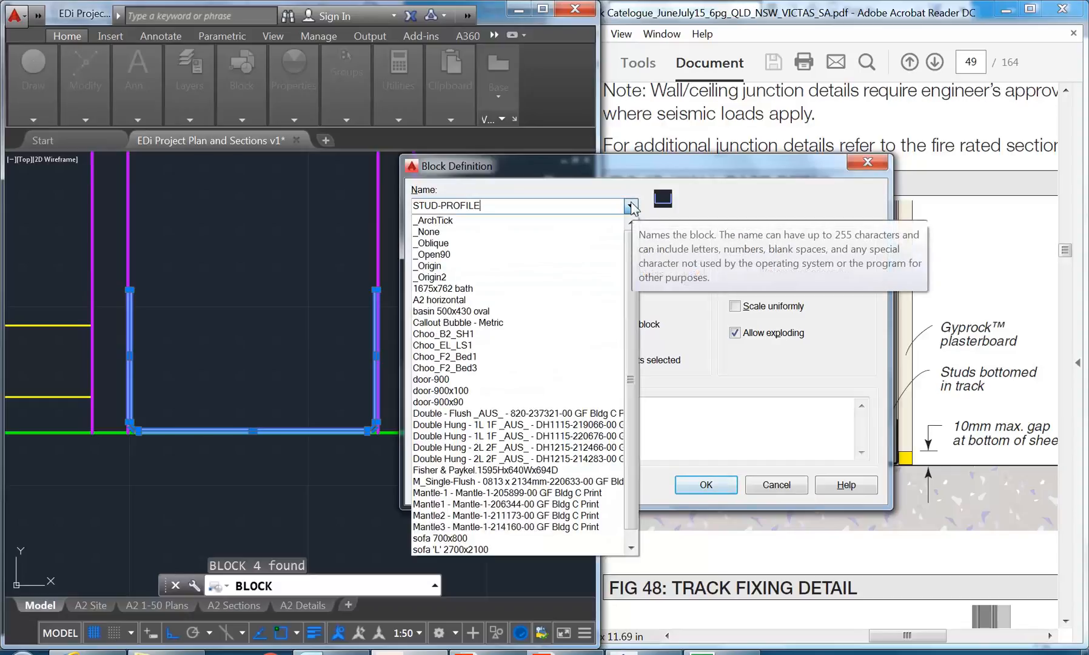
left_click(631, 207)
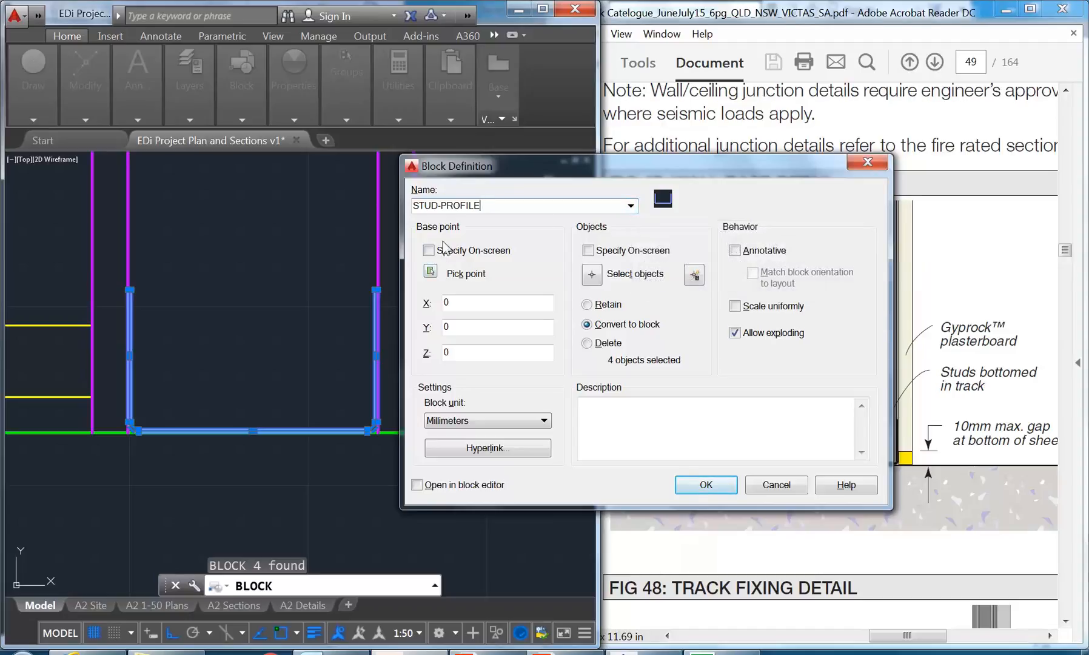
left_click(431, 271)
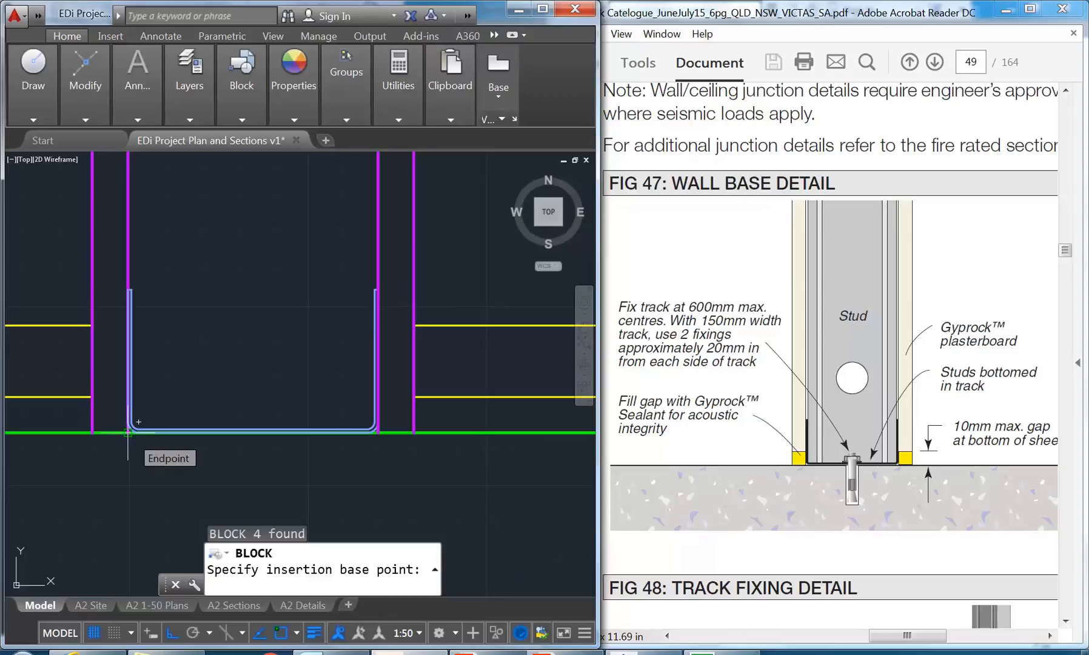
left_click(128, 432)
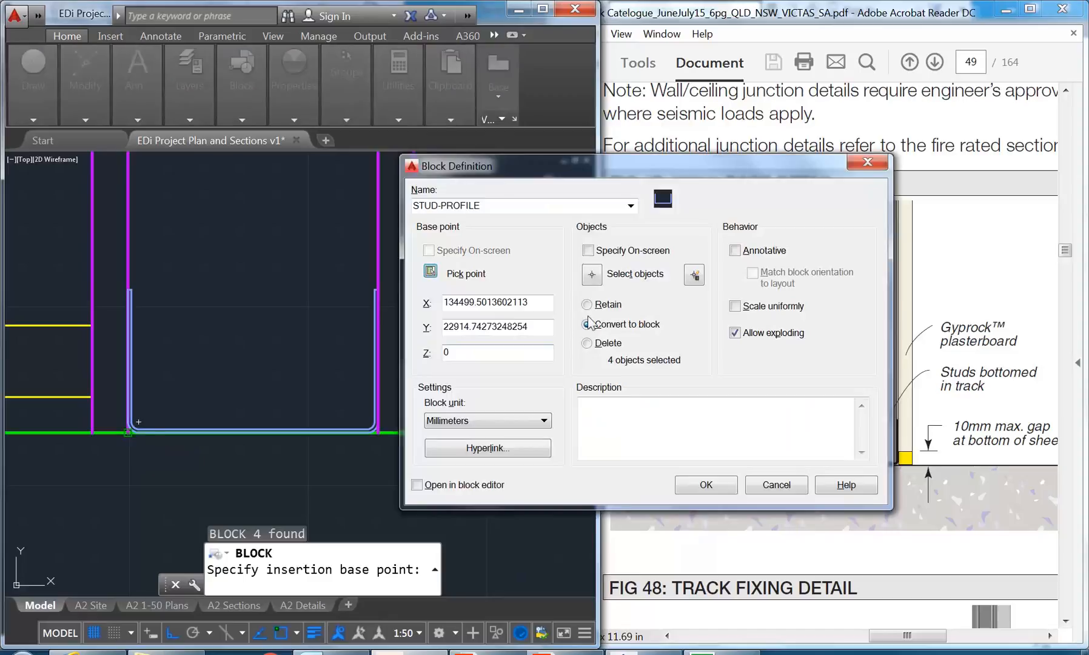
left_click(705, 485)
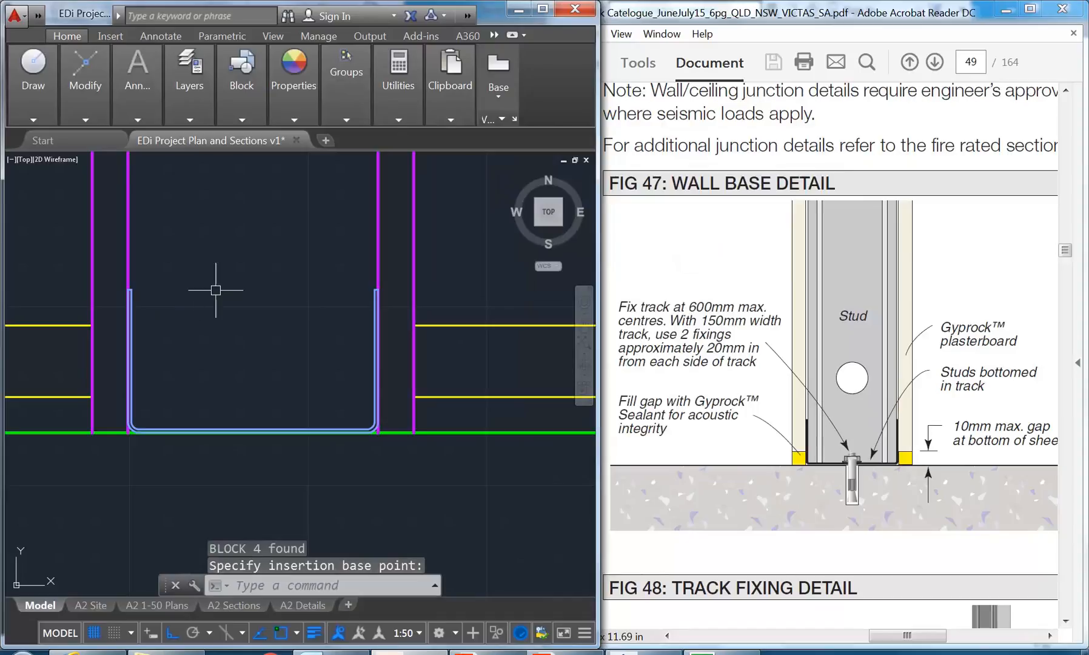
- Set the model space annotation scale to 1:5
scroll(261, 380, "down", 2)
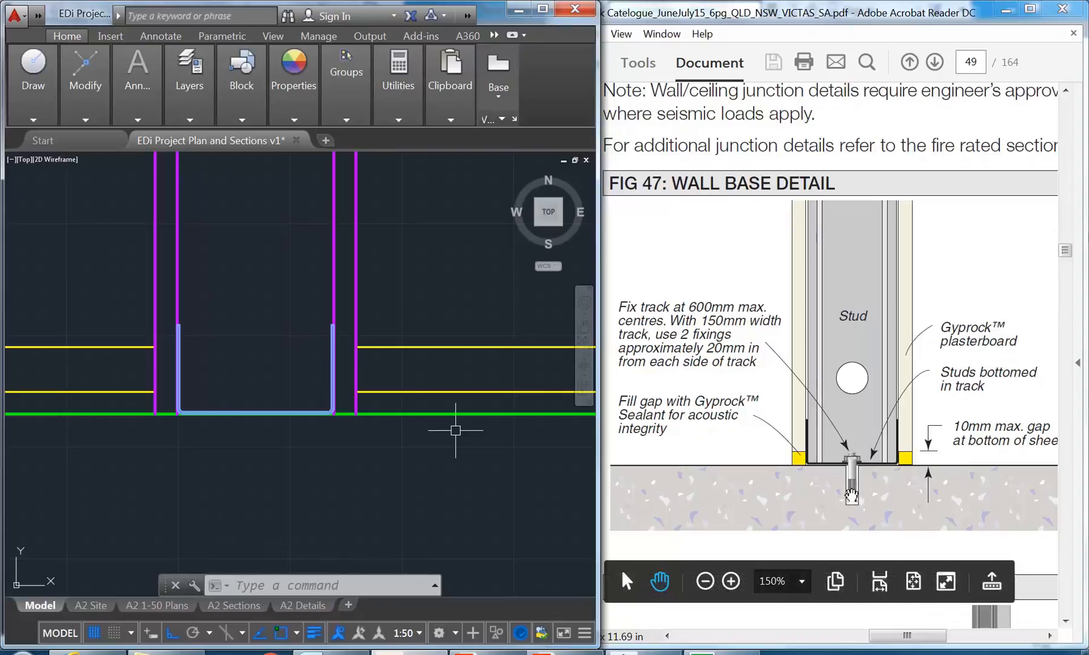
middle_click_drag(267, 363, 288, 362)
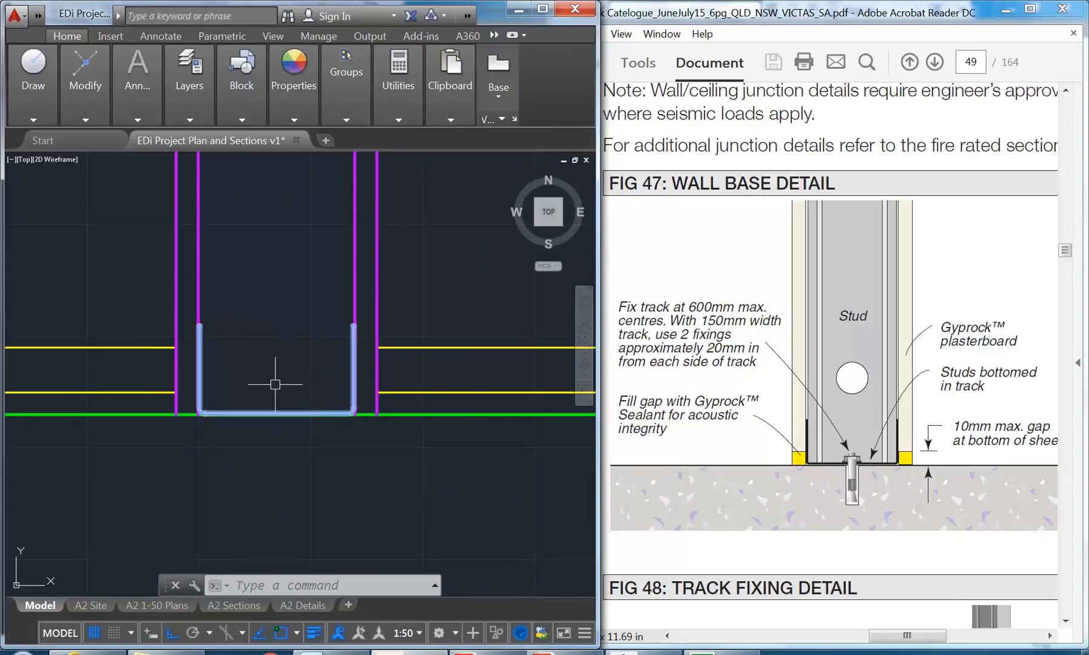
left_click(261, 104)
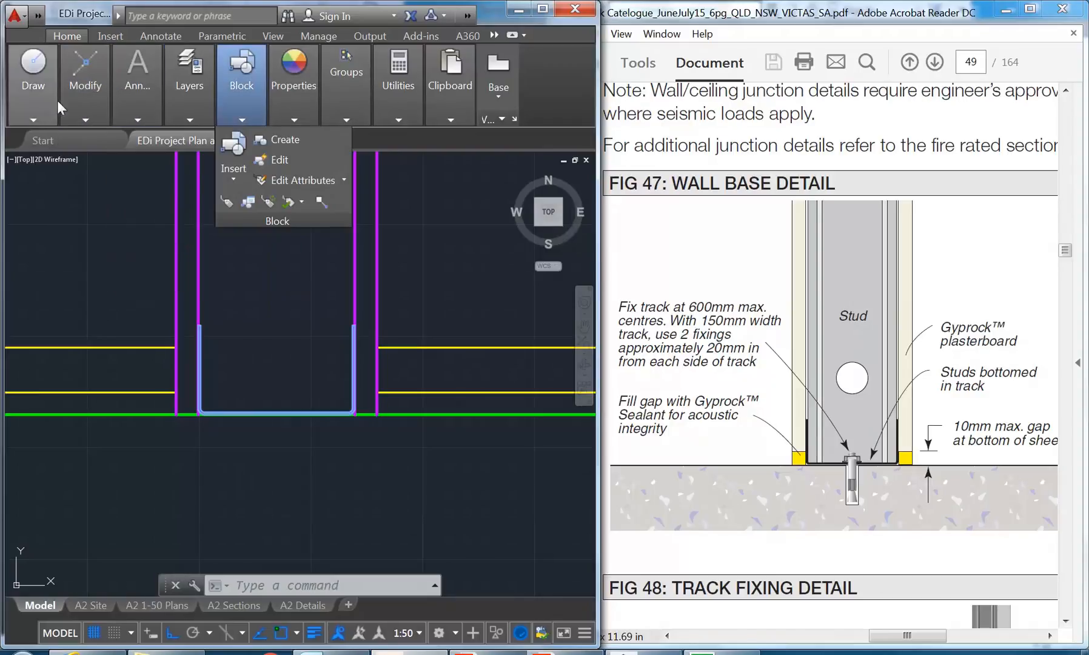
left_click(419, 632)
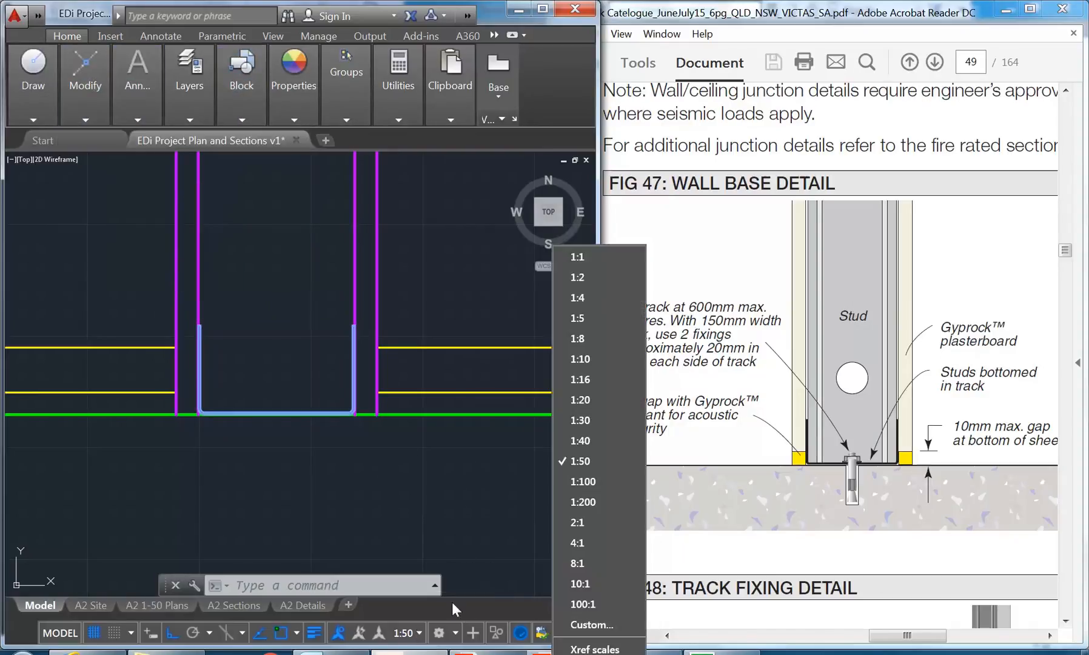
left_click(584, 317)
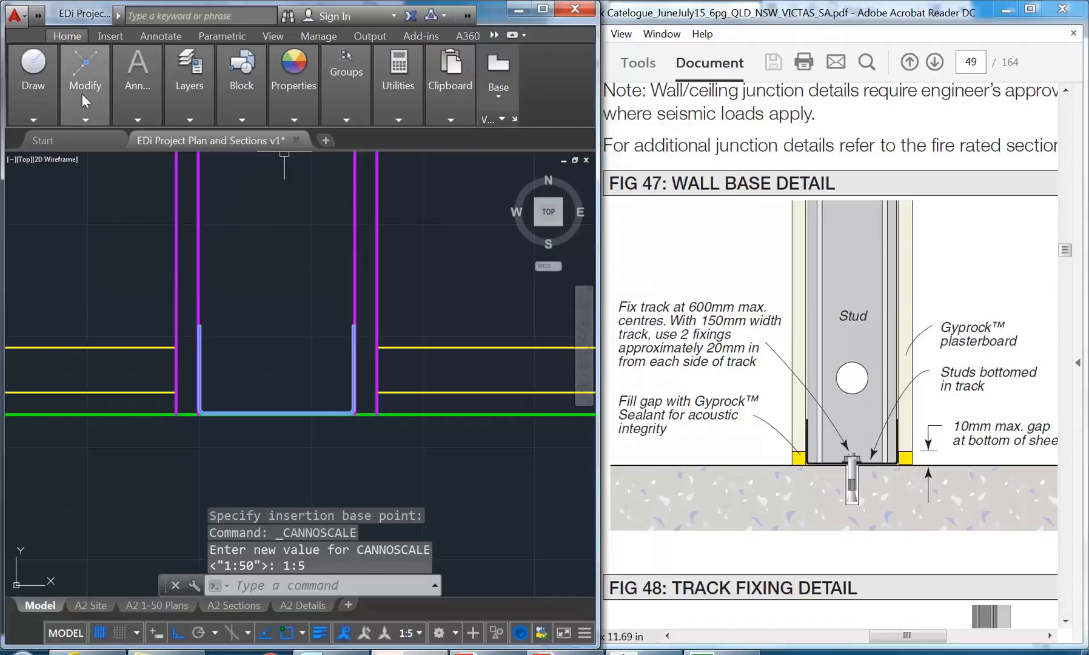
- Draw a vertical line about 27 mm long upward from the midpoint of the track's base
mouse_move(82, 93)
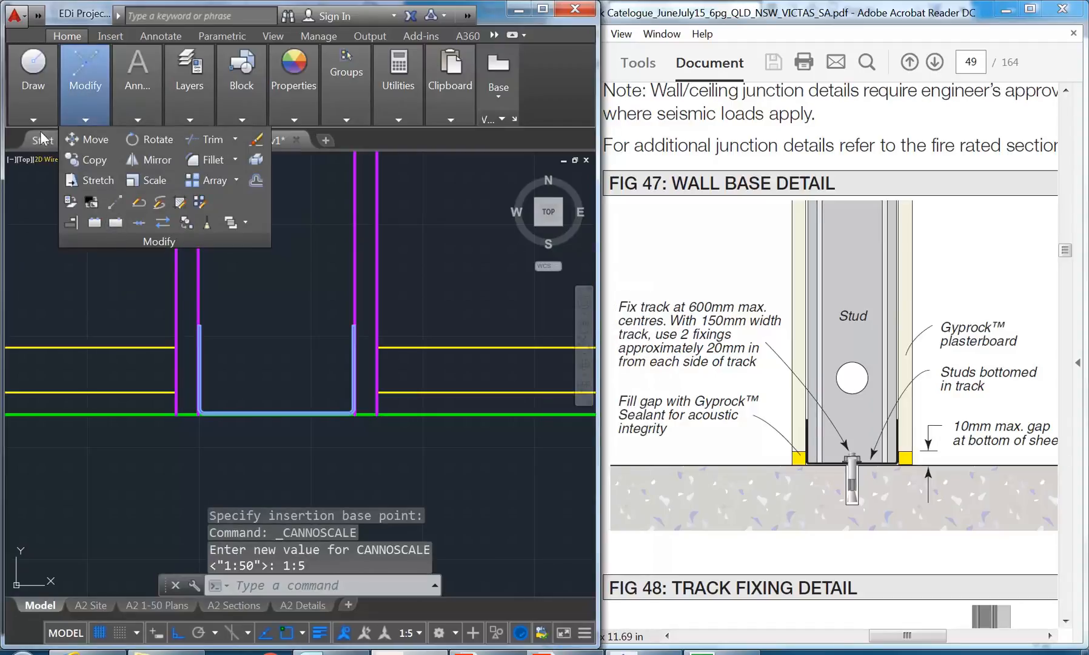
mouse_move(26, 83)
left_click(24, 150)
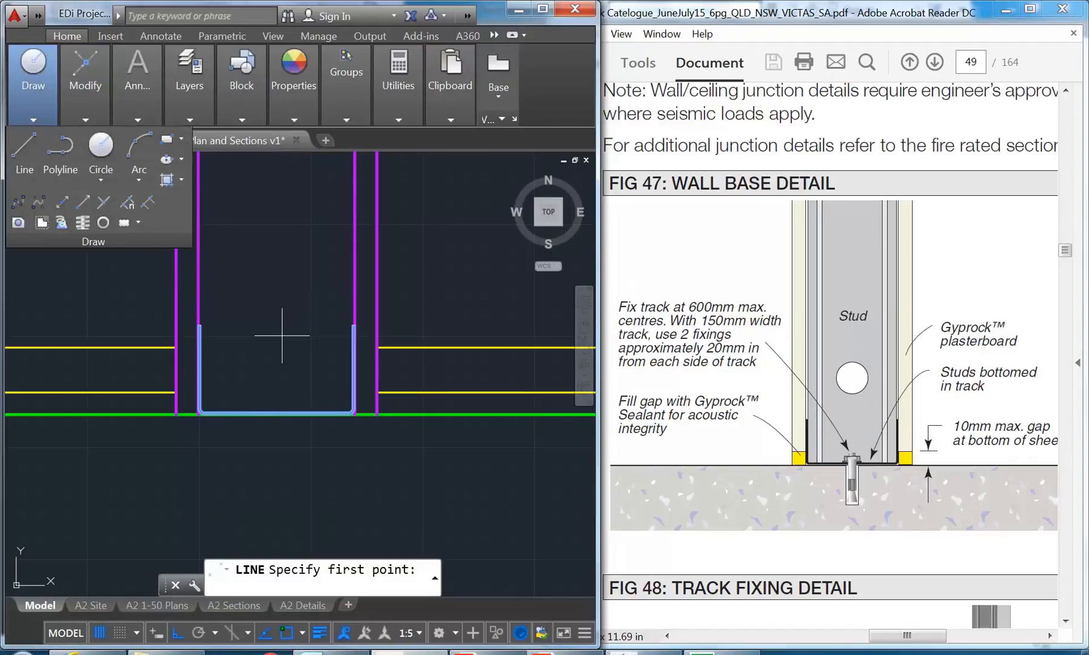
left_click(266, 411)
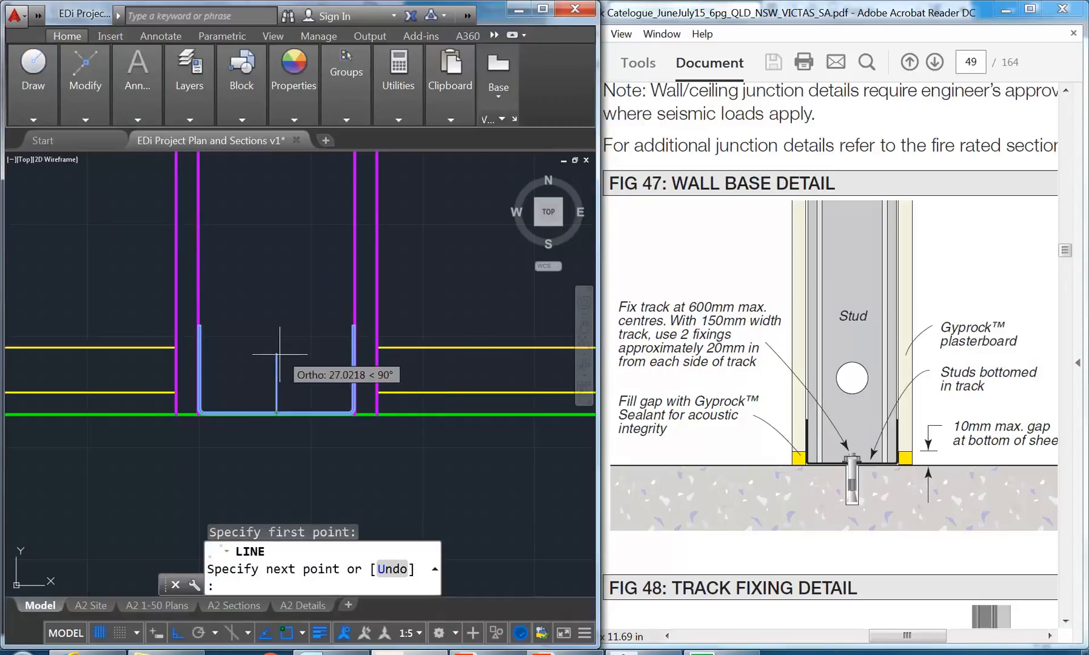
left_click(278, 355)
key("Escape")
- Stretch the lower end of the vertical centre line straight down to well below the floor line
left_click(275, 409)
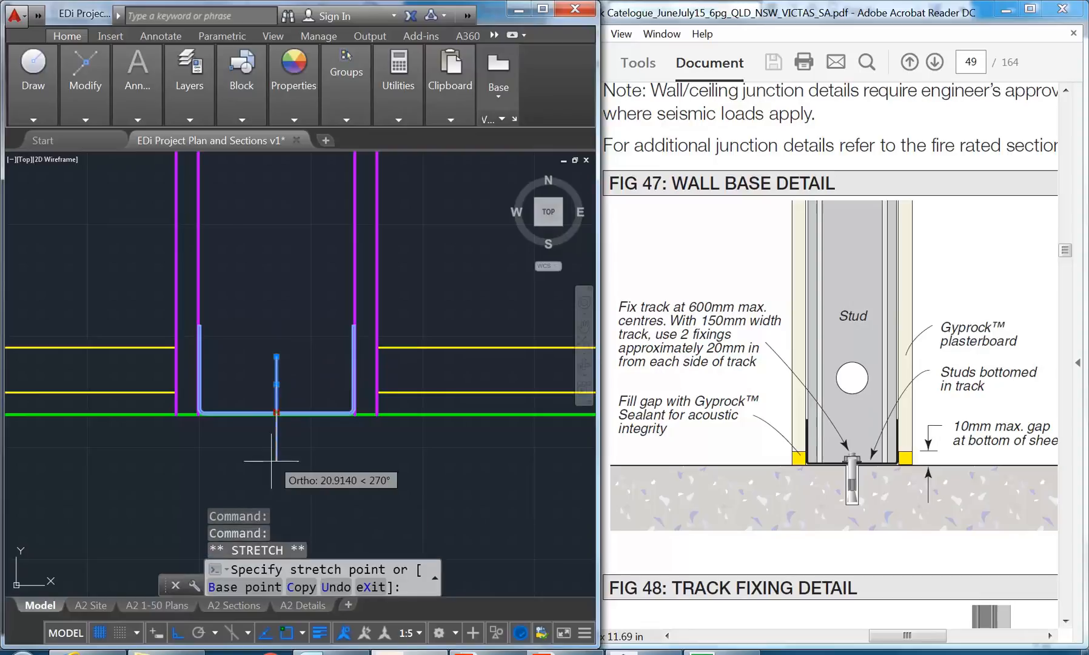
left_click(277, 487)
key("Escape")
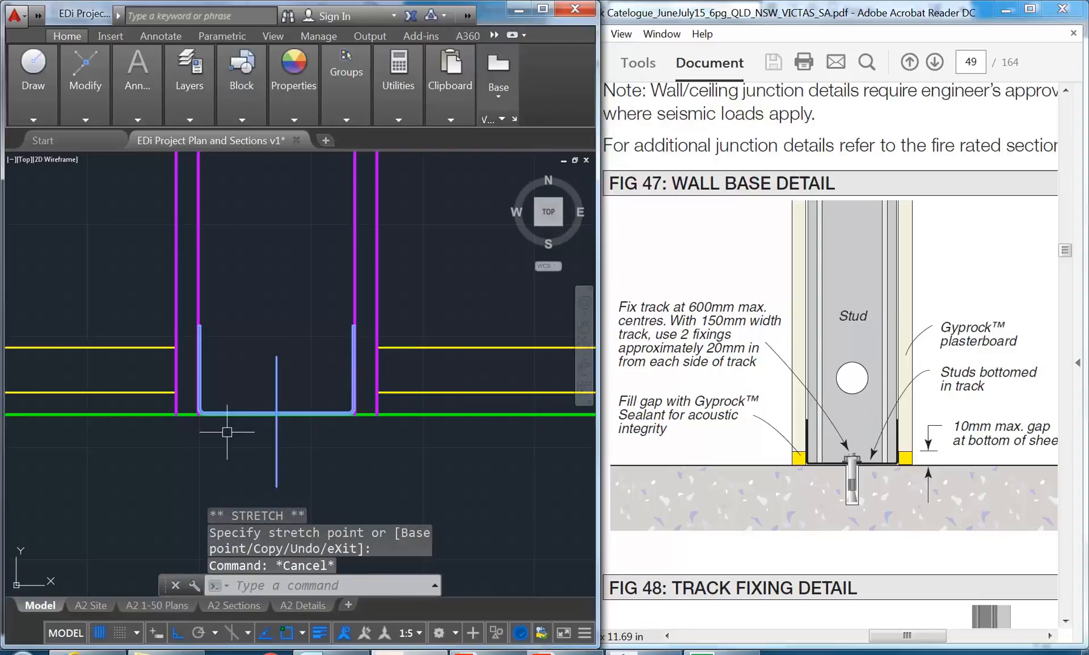
- Shorten the vertical centre line from its lower end to a total length of about 50 mm
left_click(276, 370)
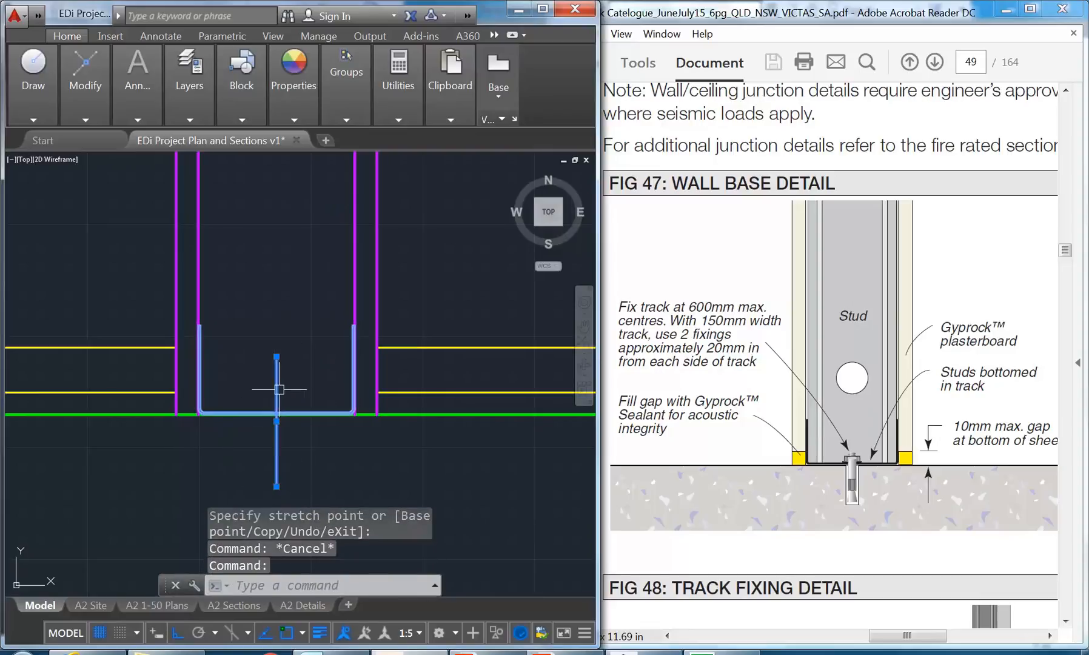
middle_click_drag(269, 410, 292, 396)
middle_click_drag(263, 494, 277, 481)
scroll(276, 481, "up", 2)
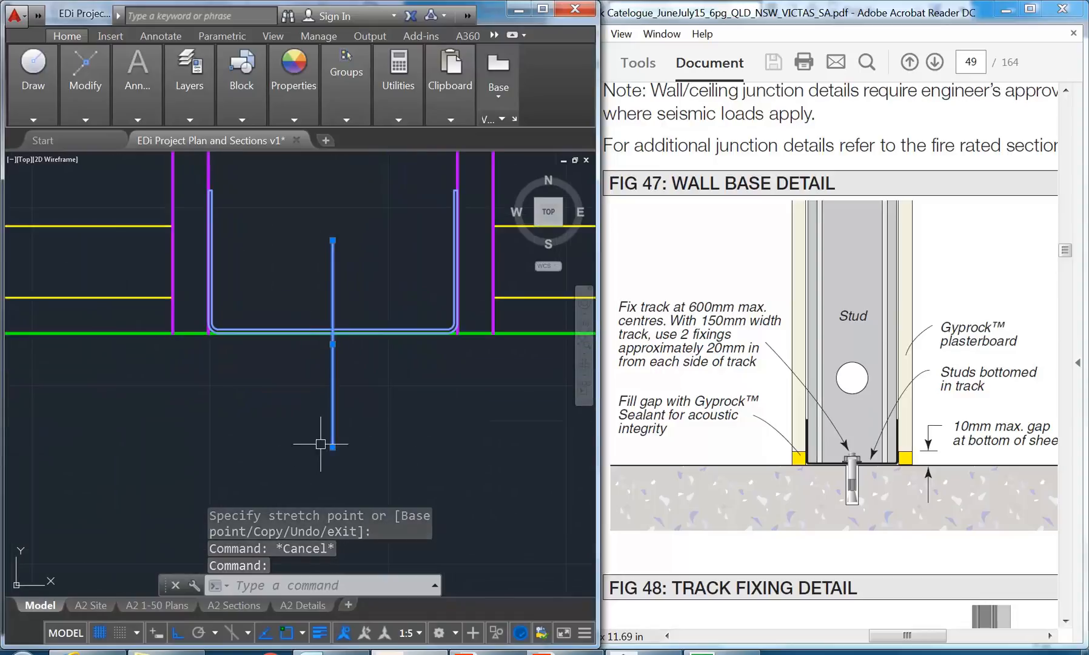
left_click(332, 447)
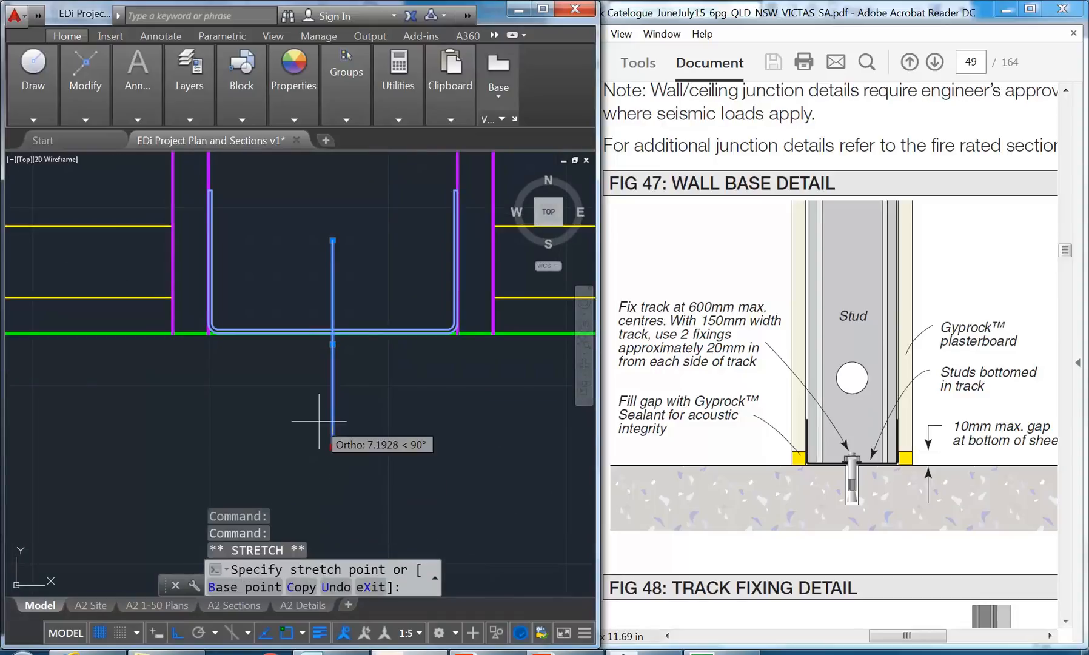
left_click(321, 419)
key("Escape")
key("Escape")
scroll(298, 349, "down", 2)
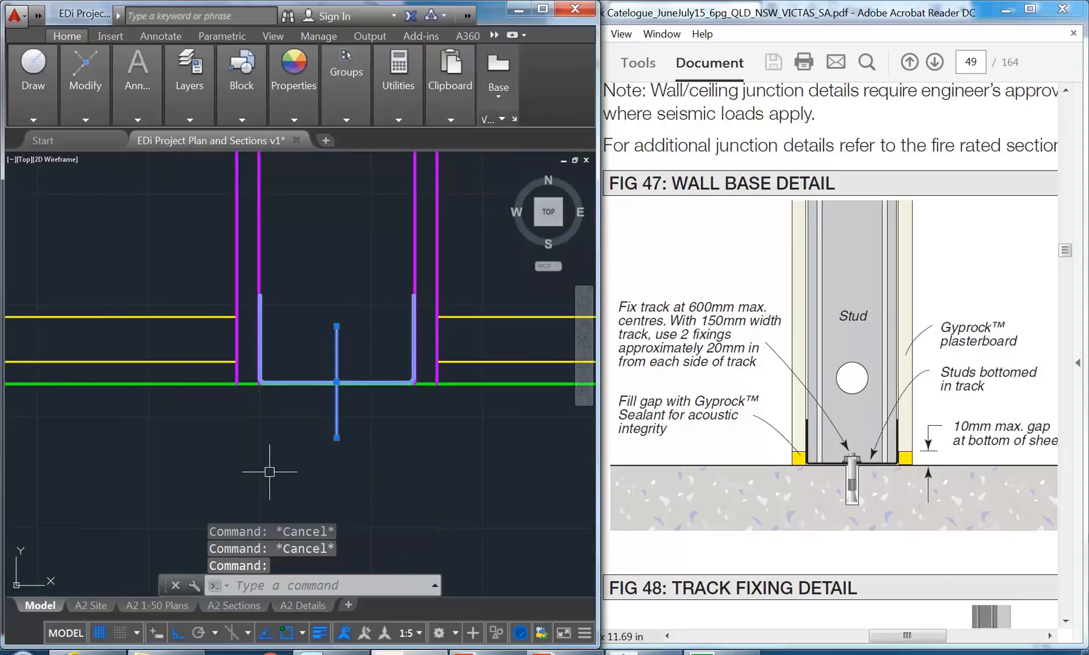
middle_click_drag(273, 439, 268, 438)
- Open the vertical centre line's properties and place the palette clear of the drawing, over the reference PDF
left_click(331, 348)
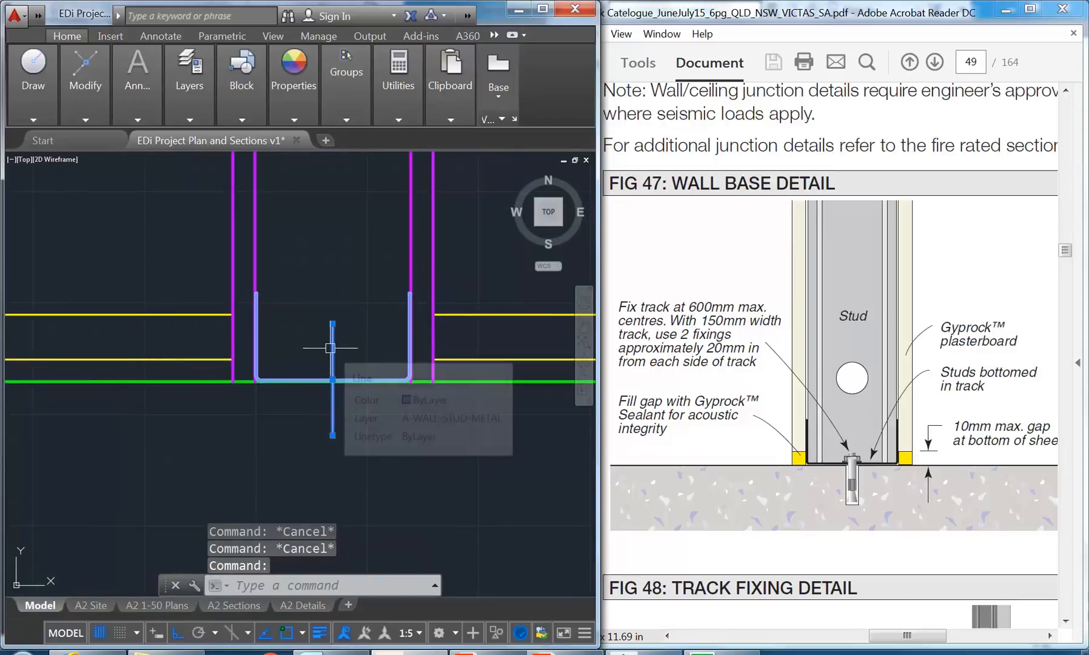
right_click(292, 219)
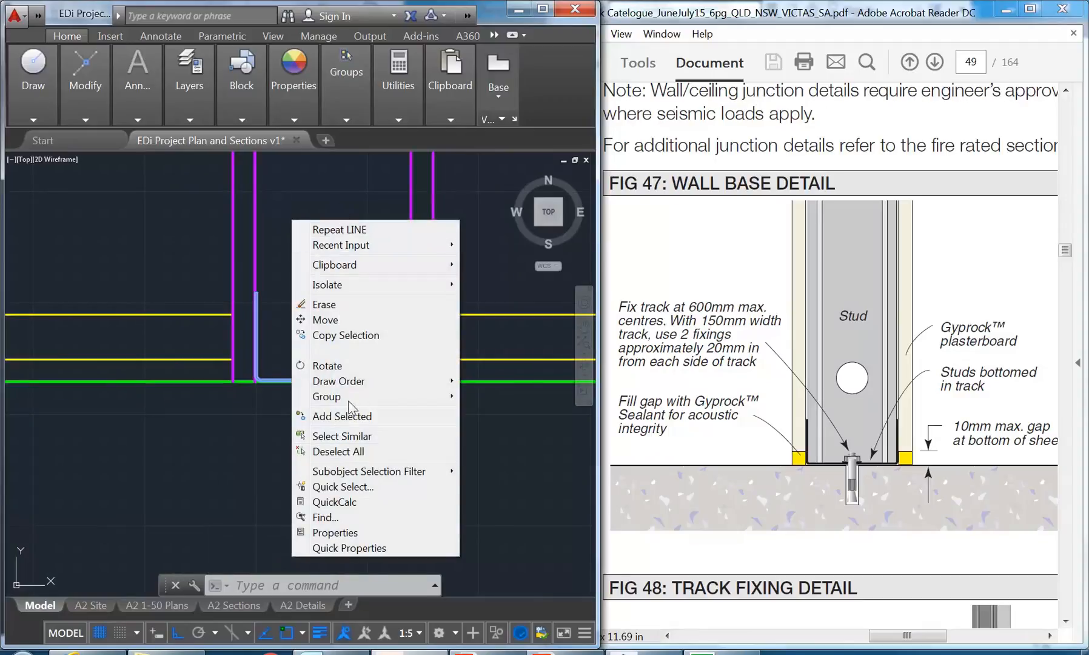
left_click(346, 535)
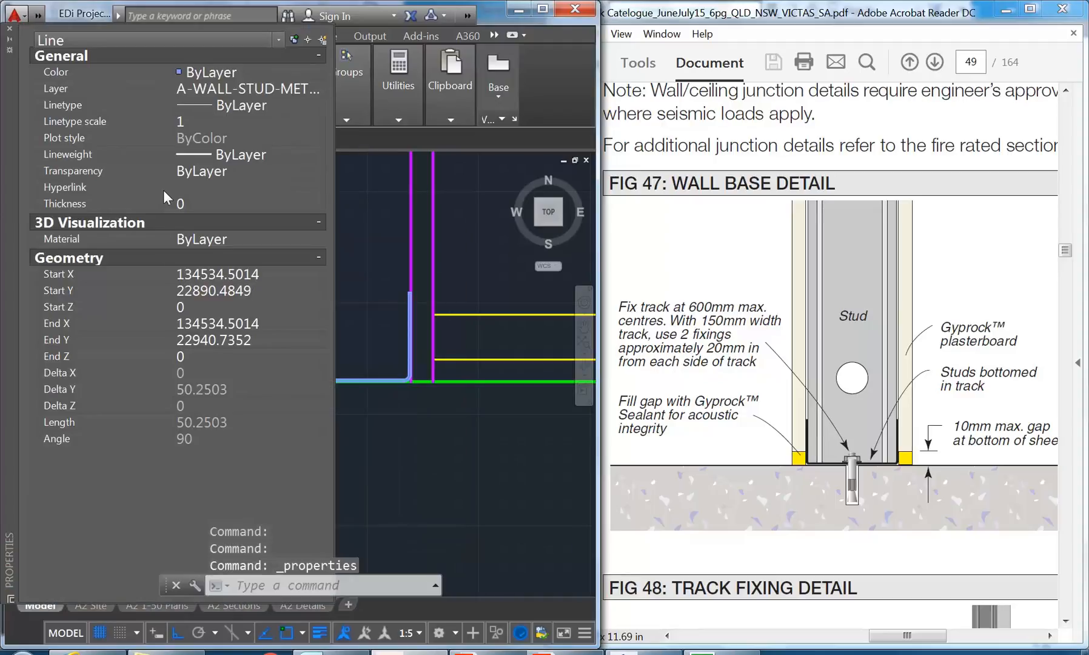
left_click_drag(6, 231, 654, 199)
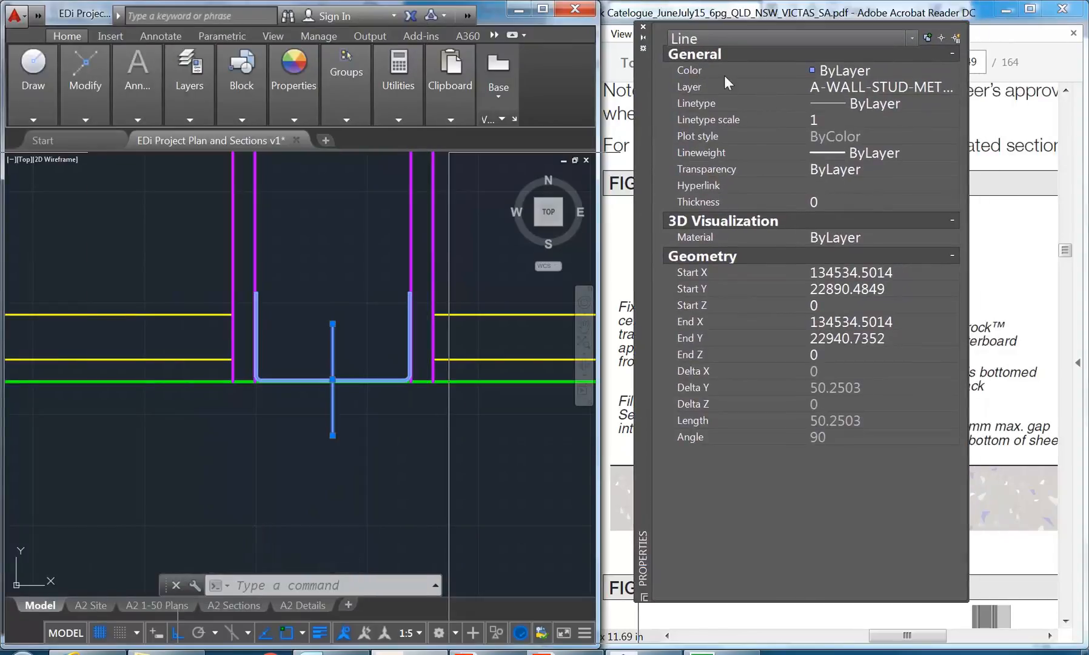
- Try the CENTER, CENTER2 and DASHED2 linetypes on the vertical centre line
left_click(821, 100)
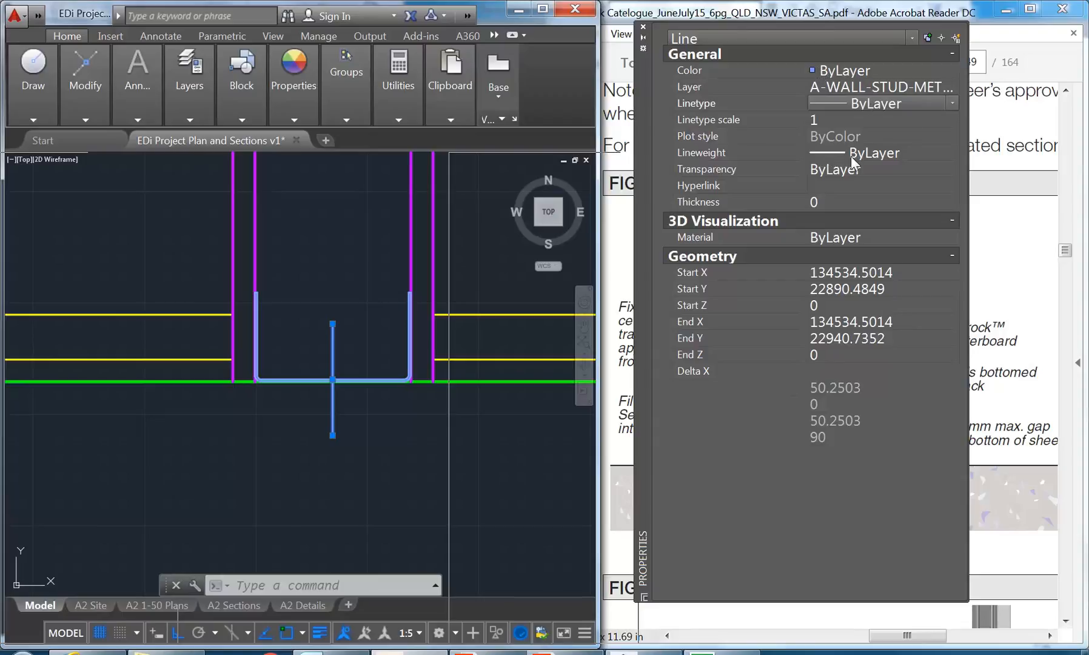
left_click(950, 103)
left_click(881, 147)
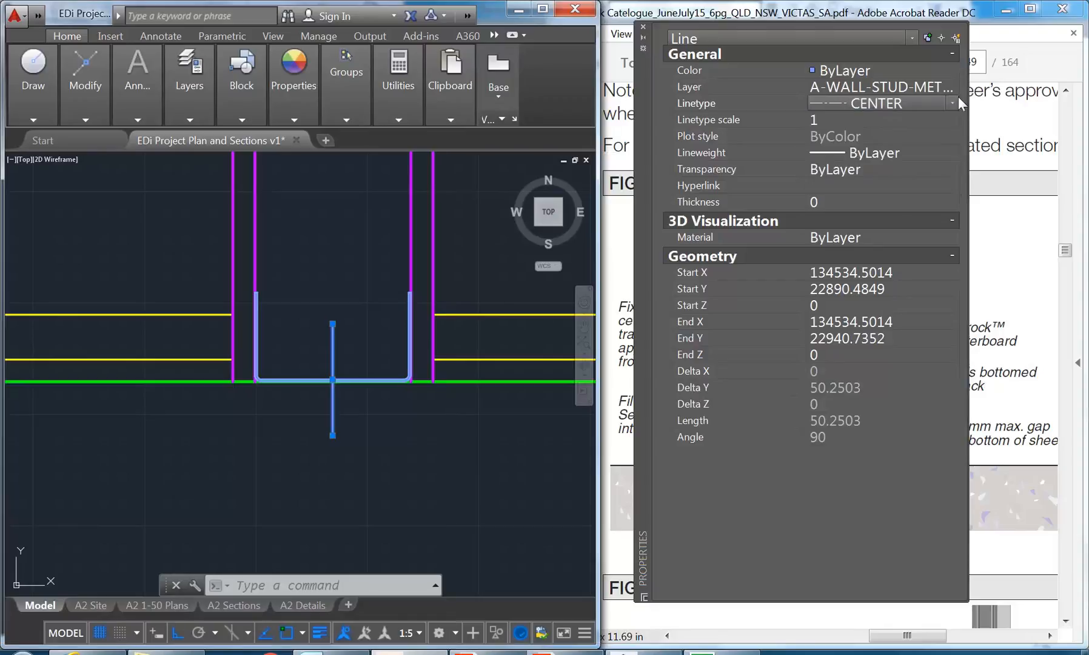
left_click(950, 103)
left_click(879, 157)
left_click(952, 104)
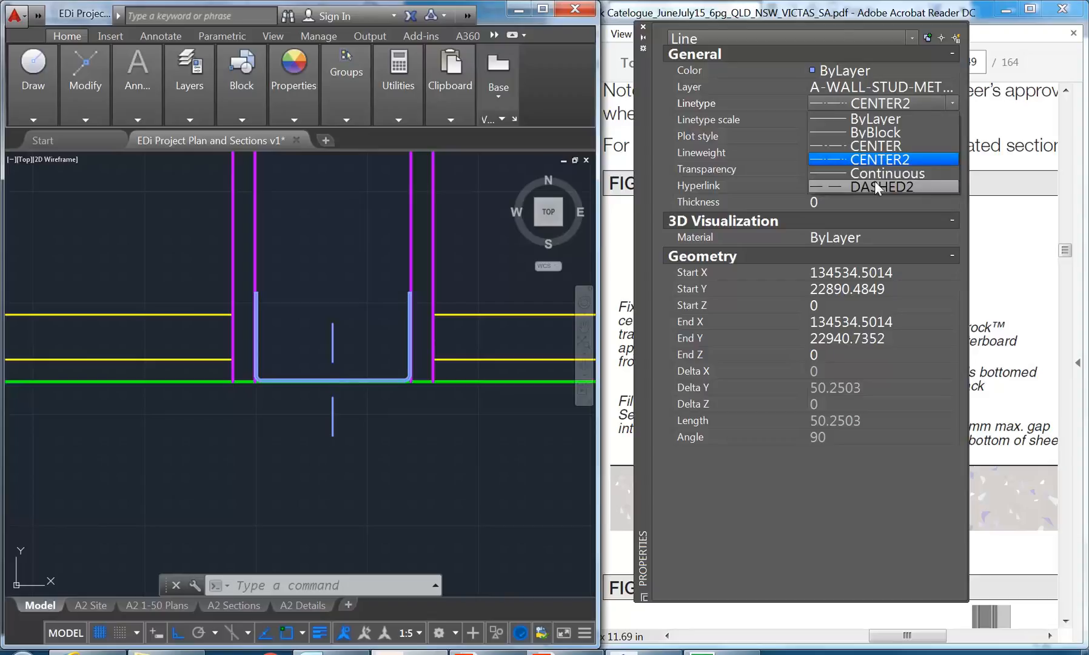
left_click(874, 186)
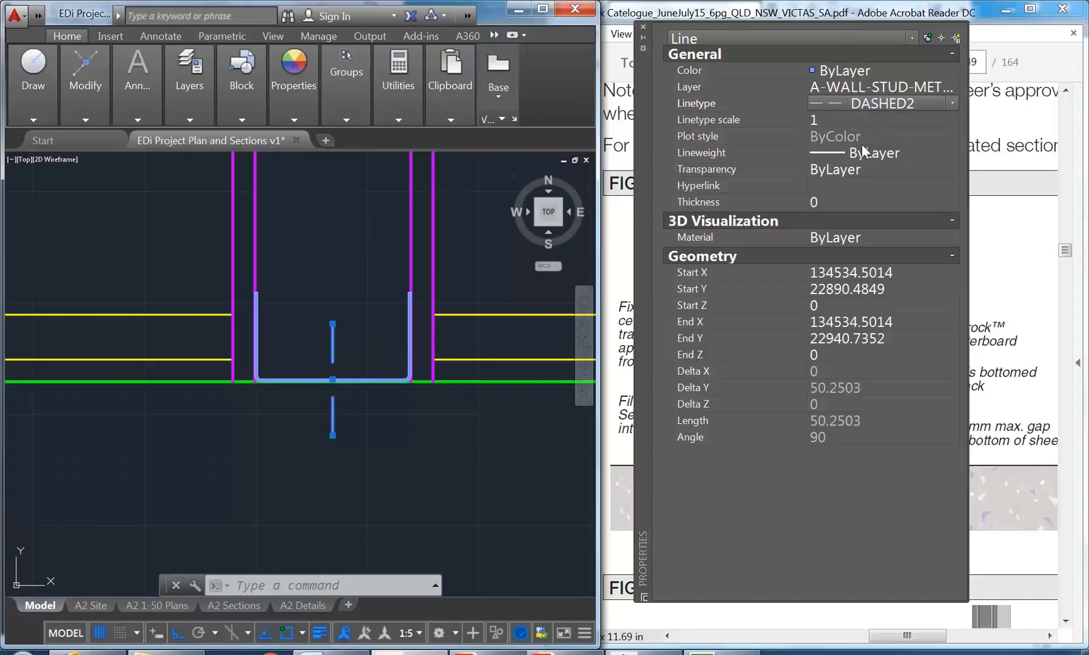
- Set the vertical centre line's linetype to CENTER2
left_click(950, 104)
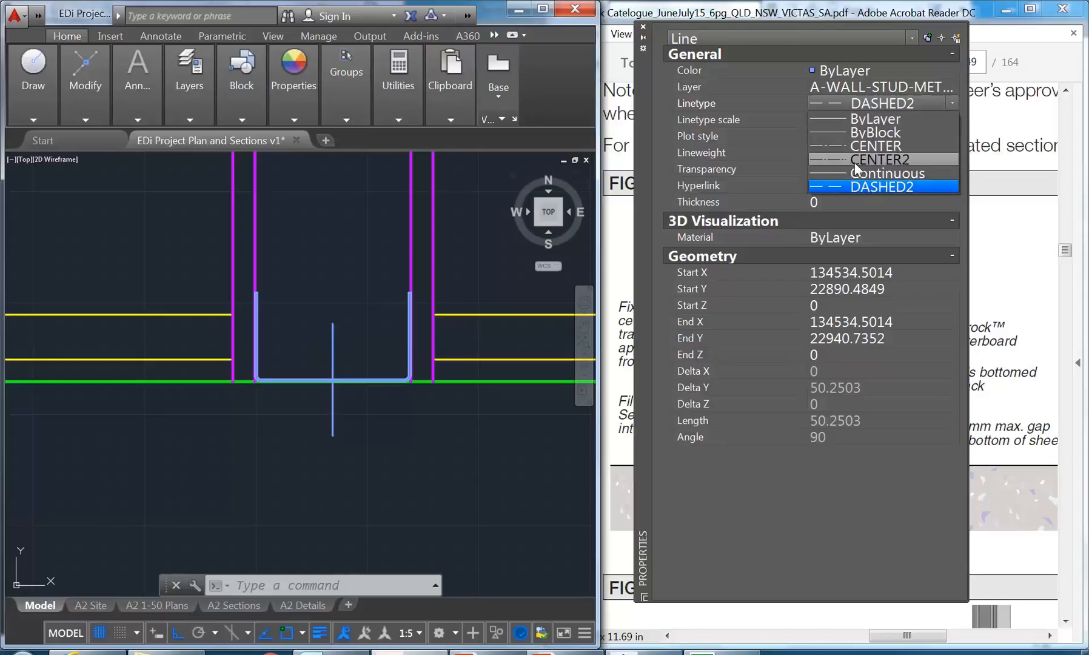
left_click(949, 103)
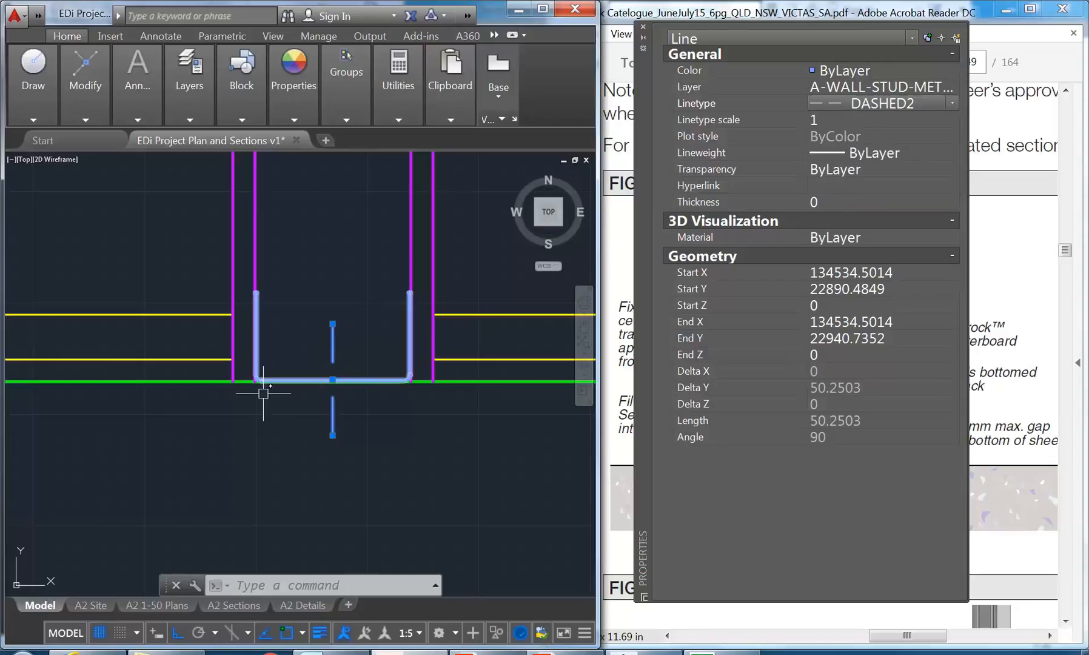
scroll(316, 398, "up", 1)
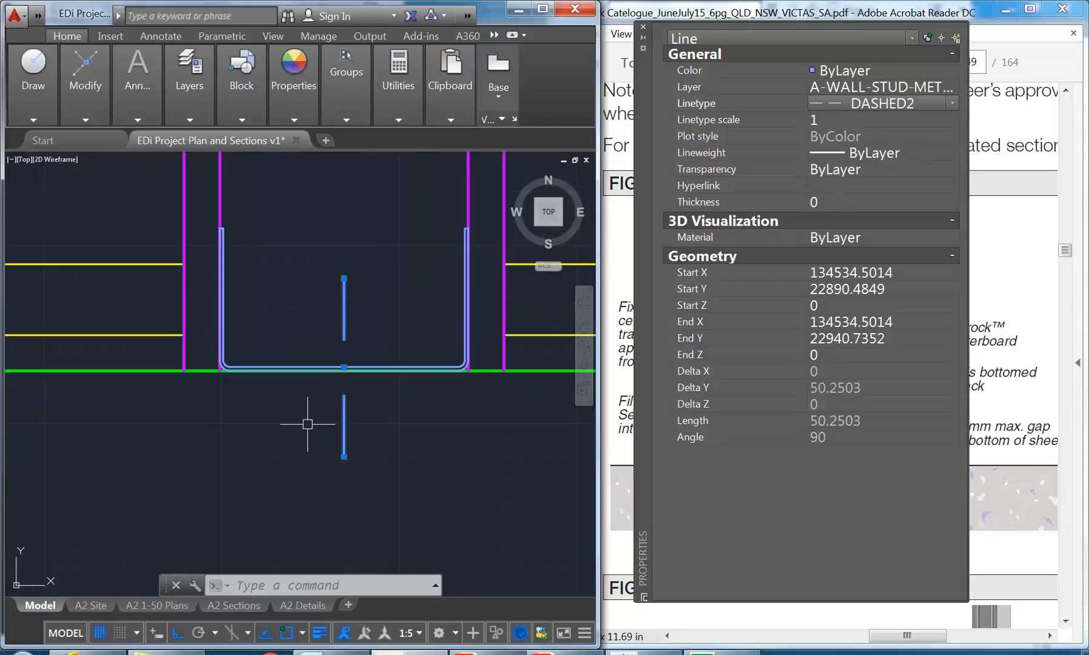
scroll(300, 262, "down", 2)
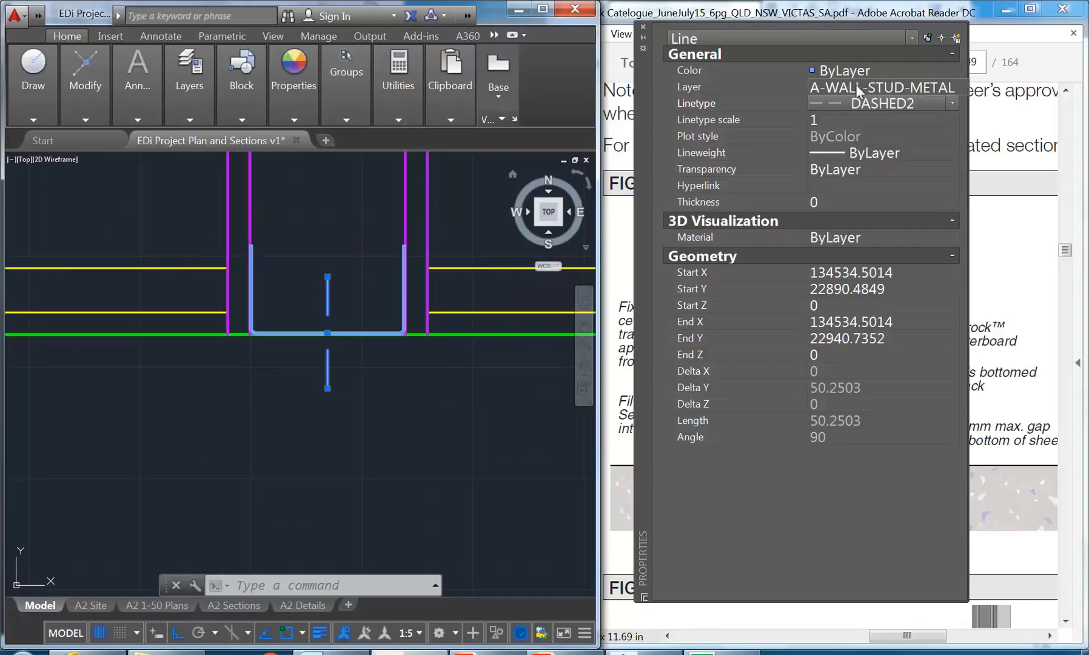
left_click(951, 104)
left_click(952, 100)
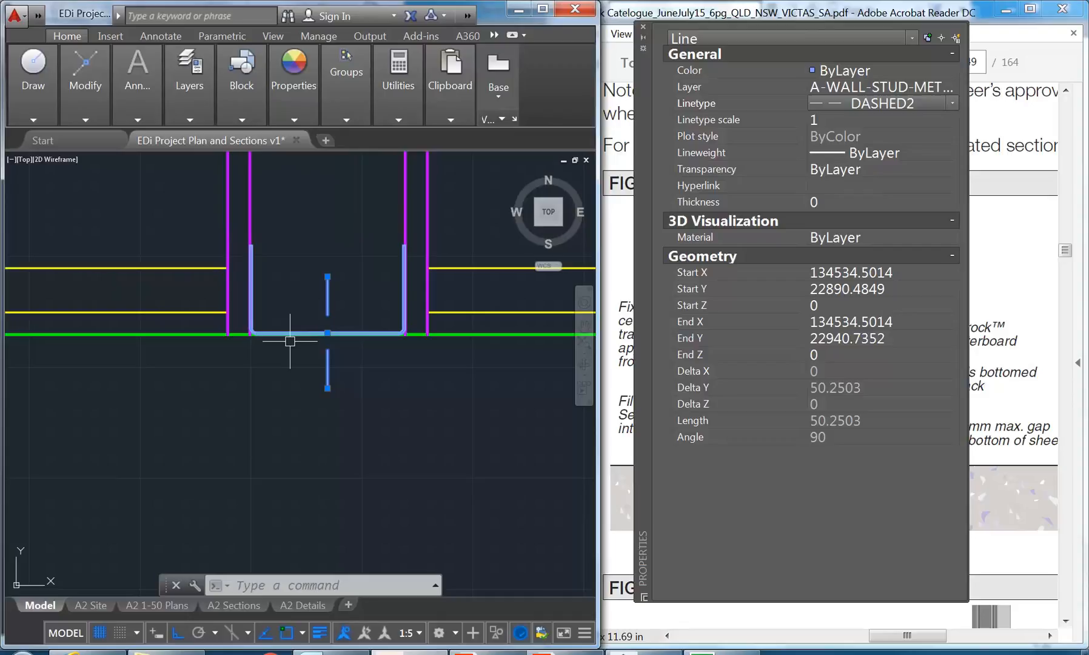
left_click(950, 105)
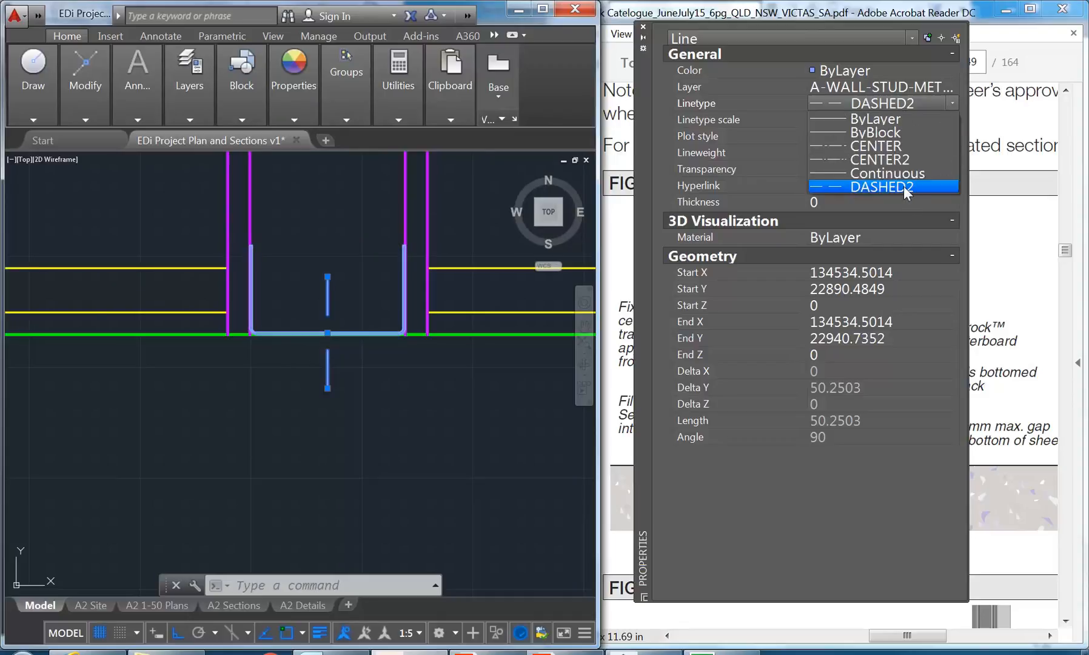
left_click(949, 102)
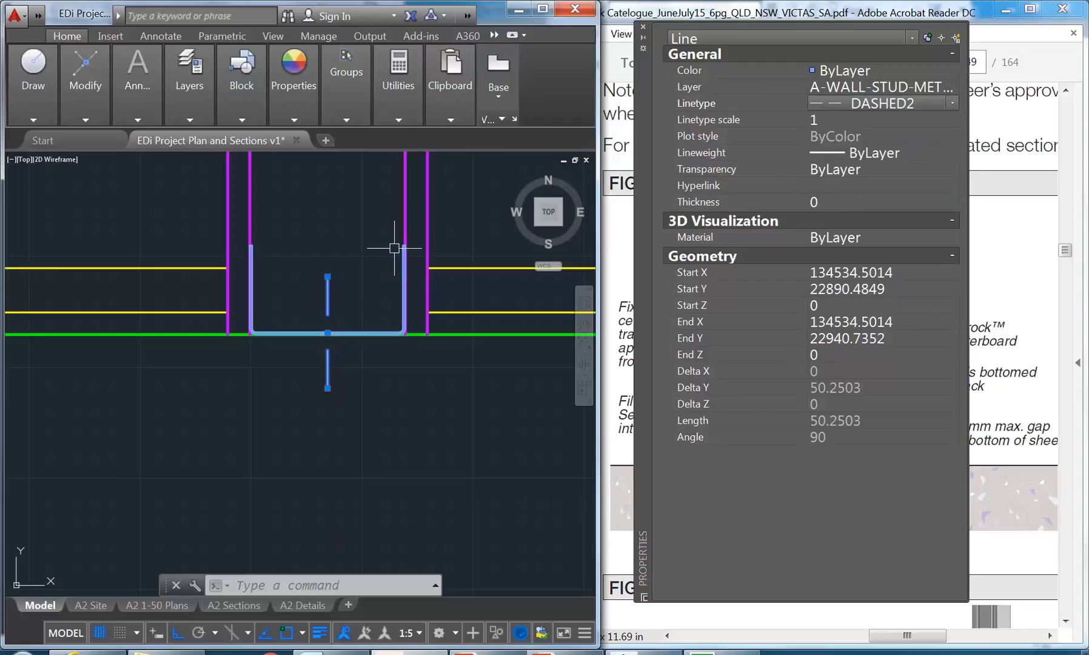
left_click(952, 104)
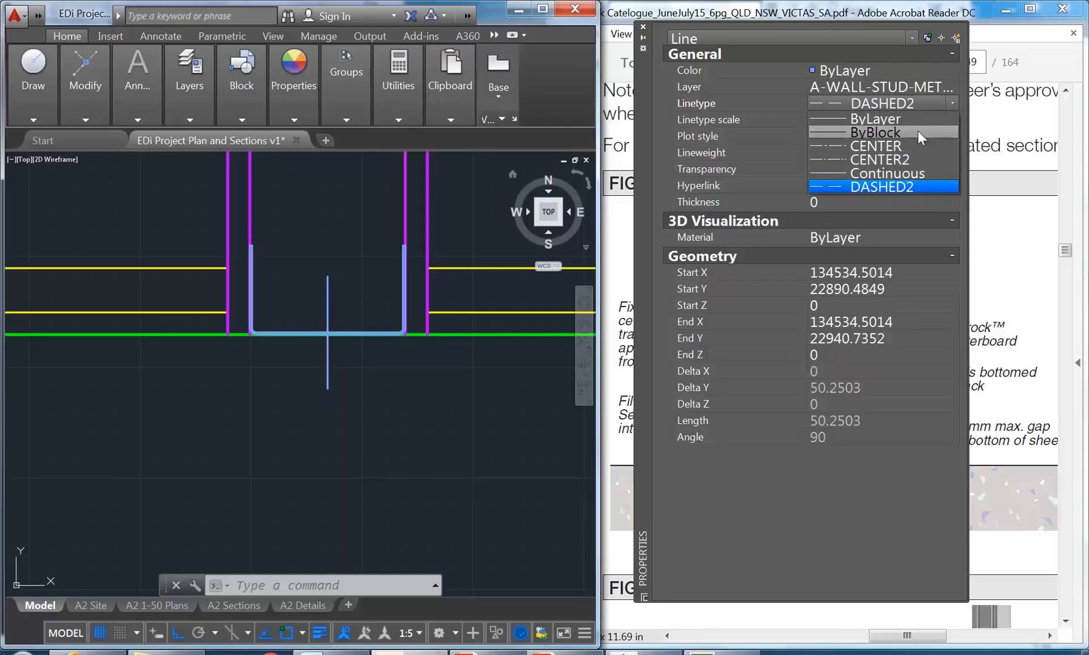
left_click(891, 157)
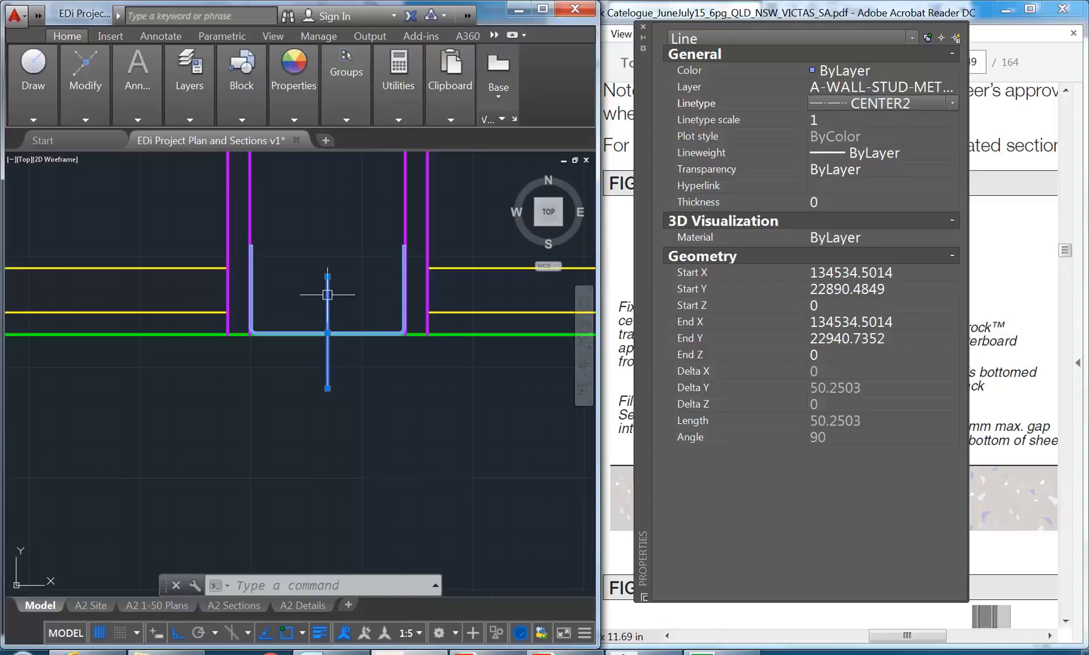
mouse_move(328, 302)
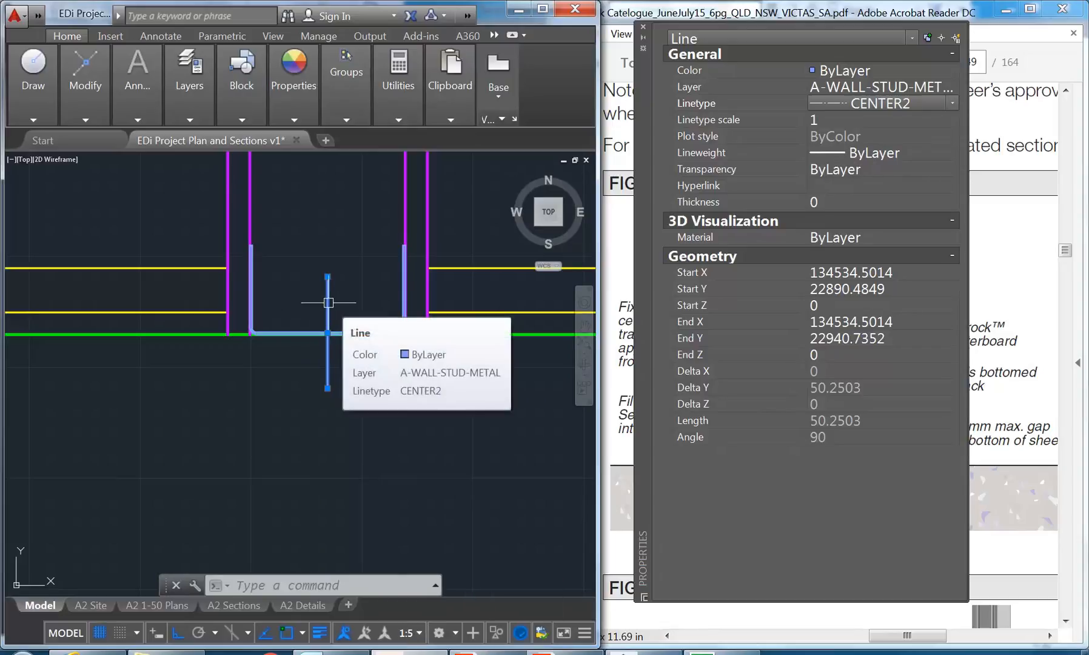
- Try linetype scales of 0.5, 2, 0.25 and 0.1 on the vertical centre line
left_click(842, 125)
type("0.5")
key("Return")
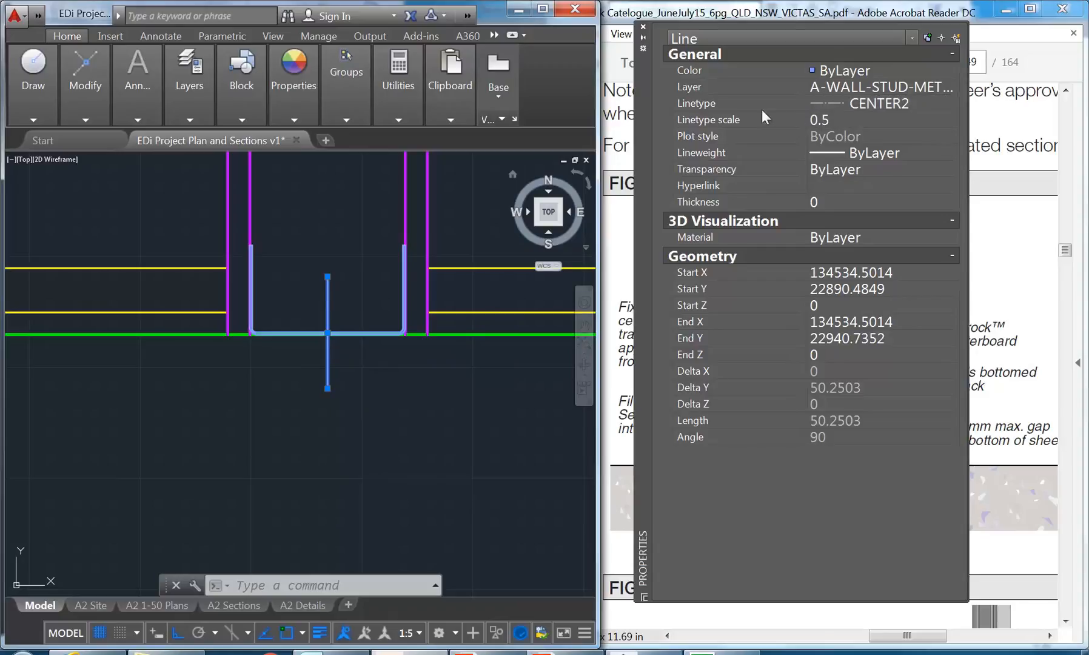
left_click(852, 121)
type("2")
key("Return")
left_click(852, 122)
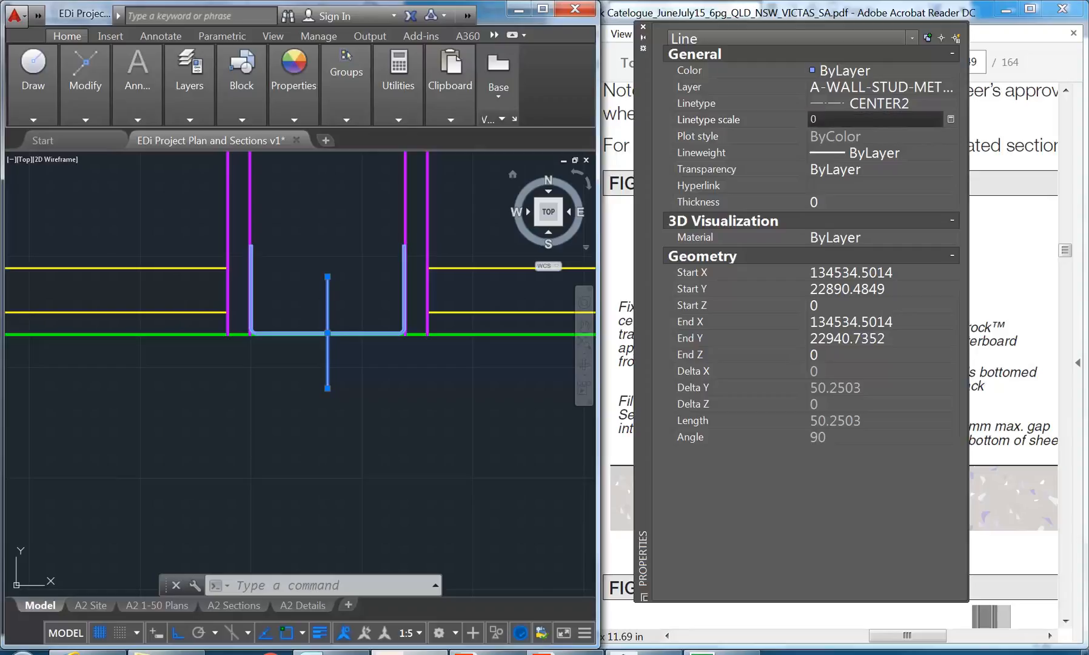
key("Return")
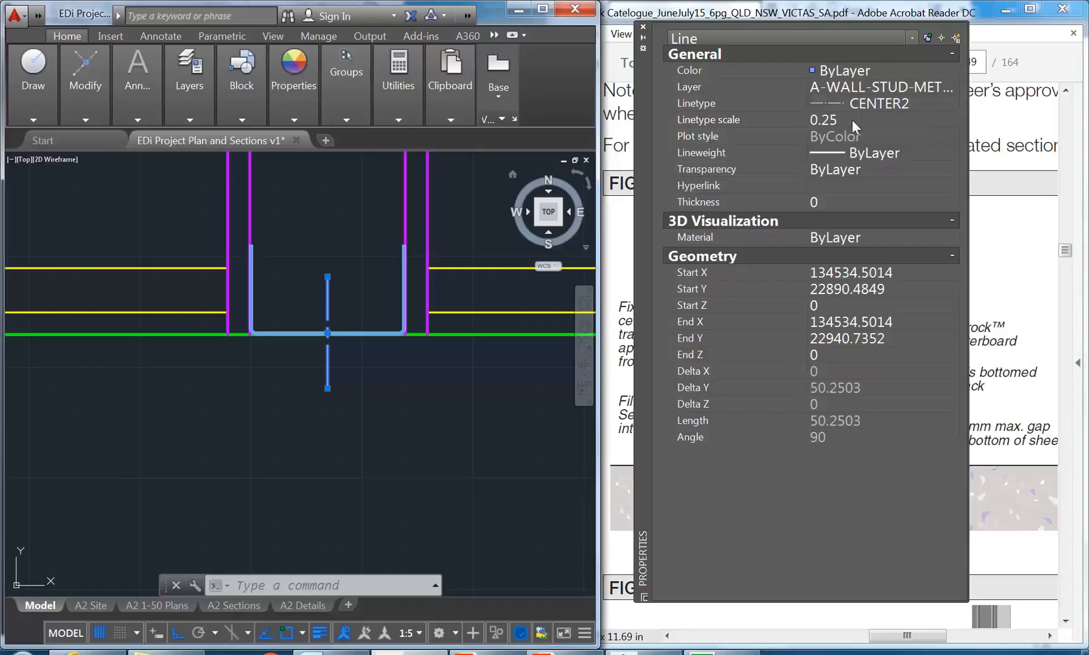
left_click(855, 124)
type("0")
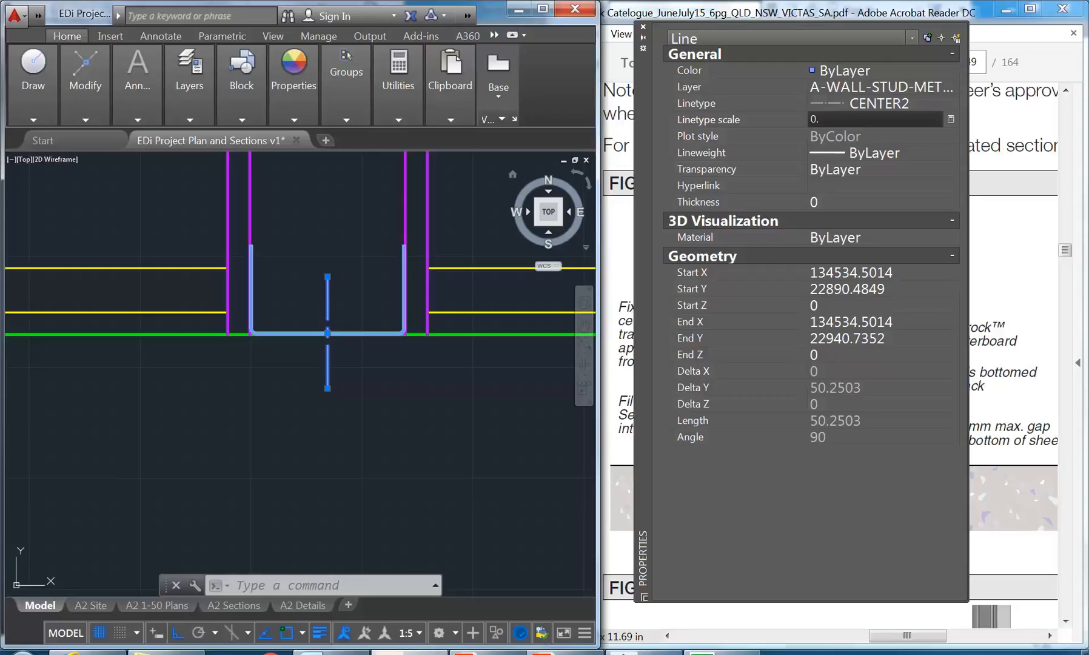
key("Return")
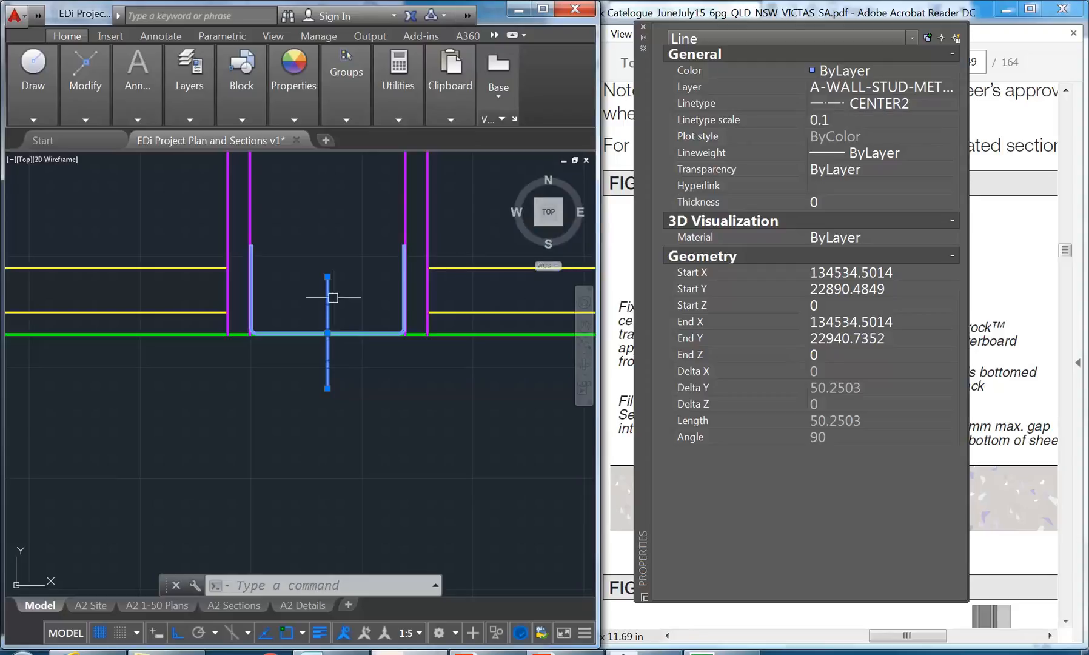
- Set the vertical centre line's linetype scale to 0.2 and deselect the line
scroll(324, 294, "up", 2)
left_click(816, 120)
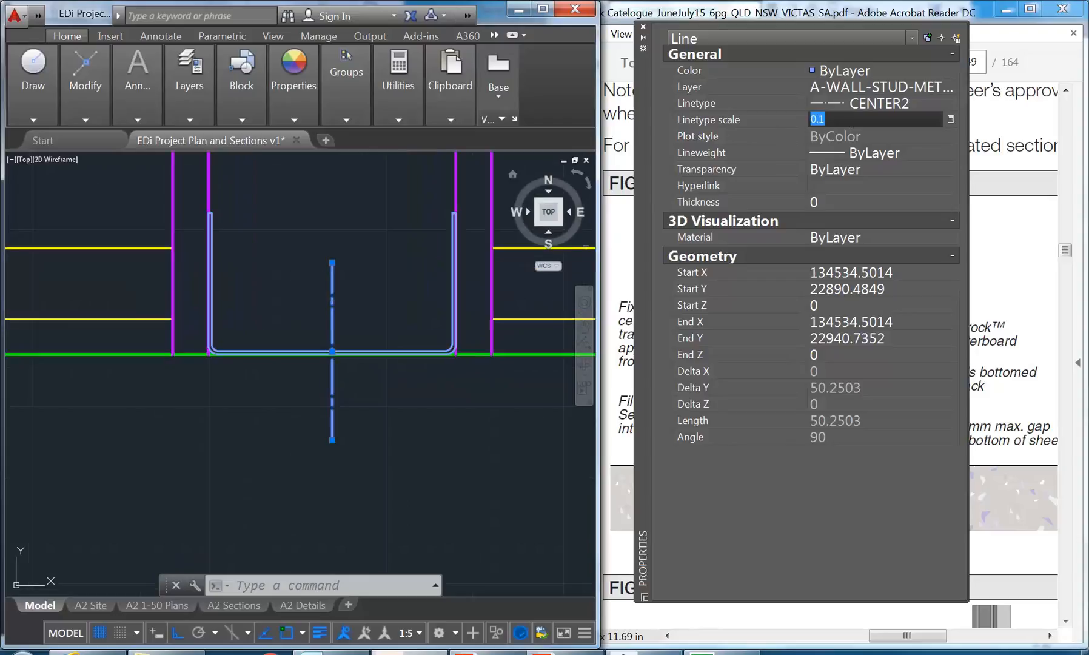
type("0")
key("Return")
key("Escape")
scroll(290, 298, "down", 2)
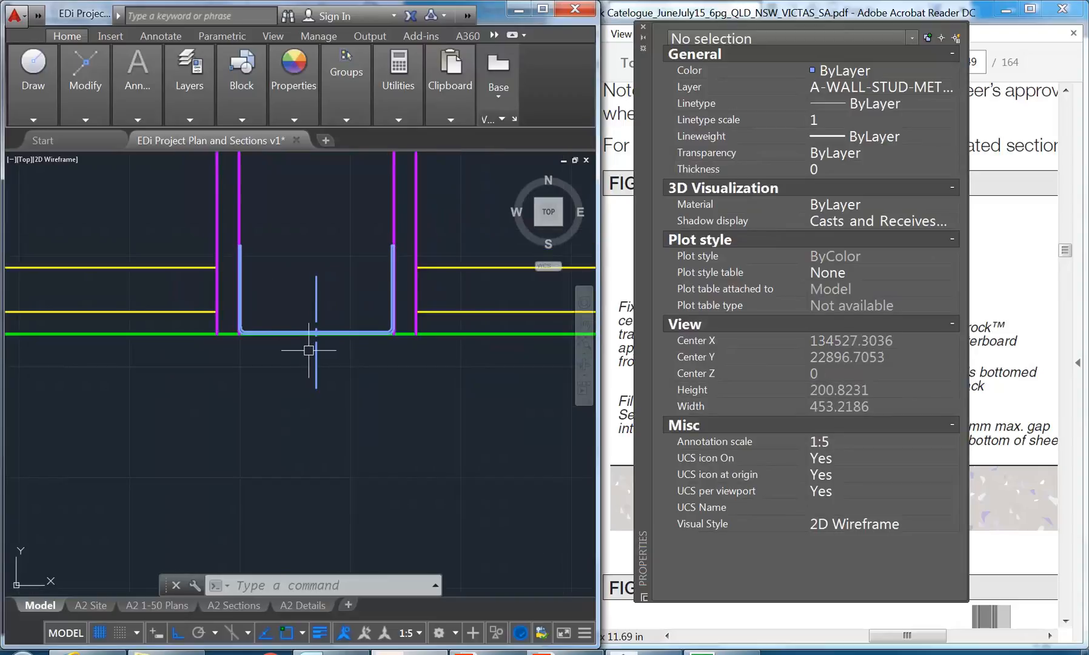
- Check the vertical centre line's linetype scale and examine its dash pattern at the track base
left_click(316, 302)
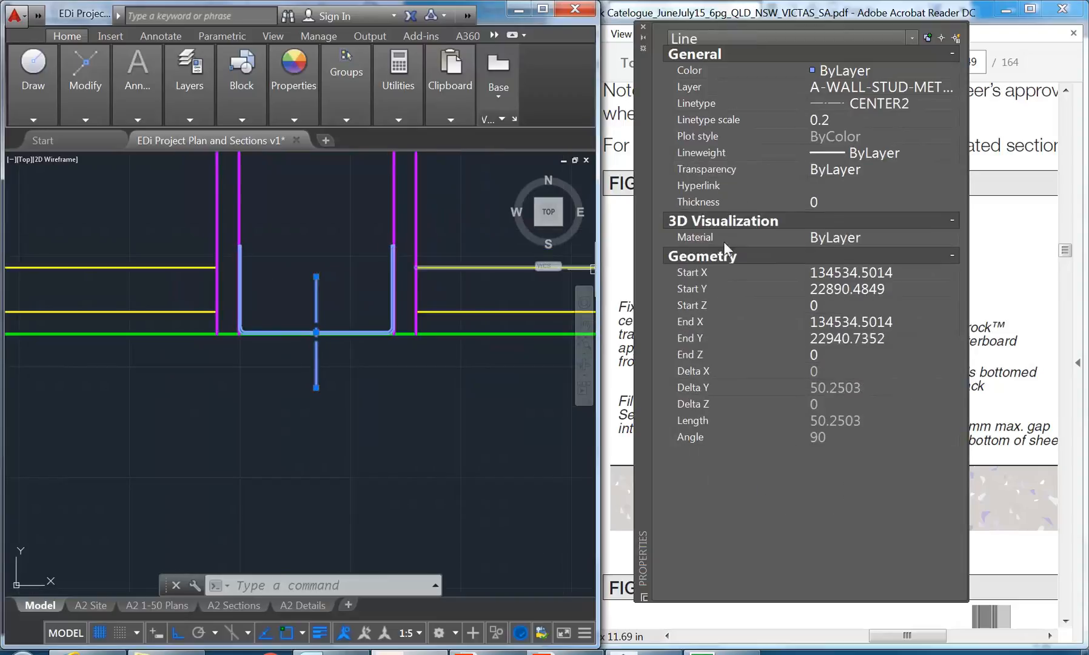
left_click(842, 120)
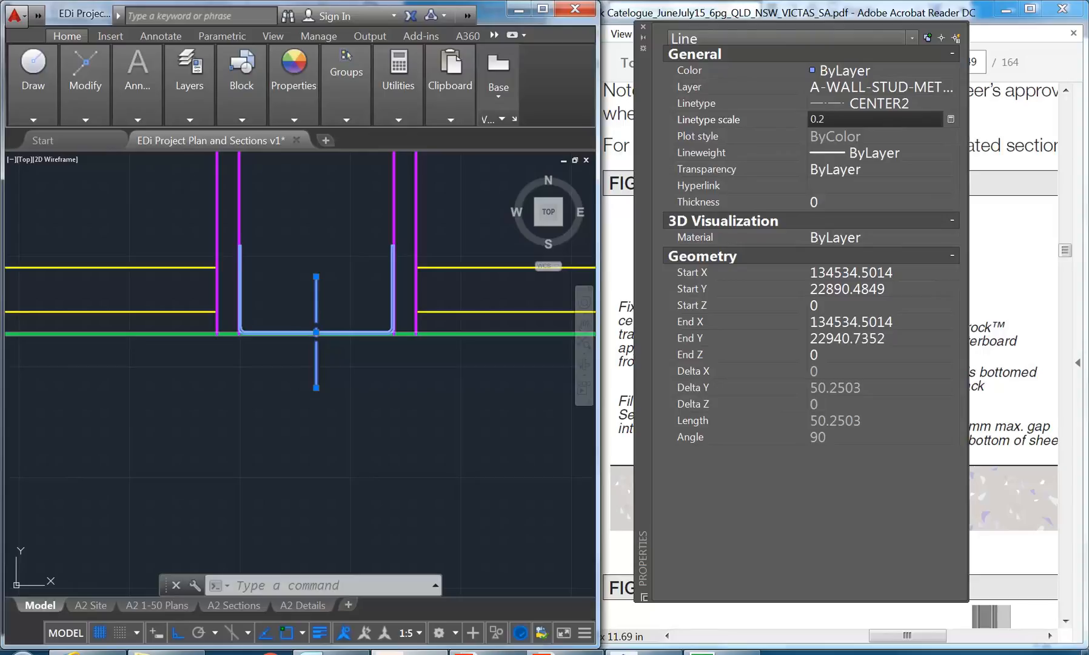
key("Escape")
key("Escape")
scroll(291, 262, "down", 2)
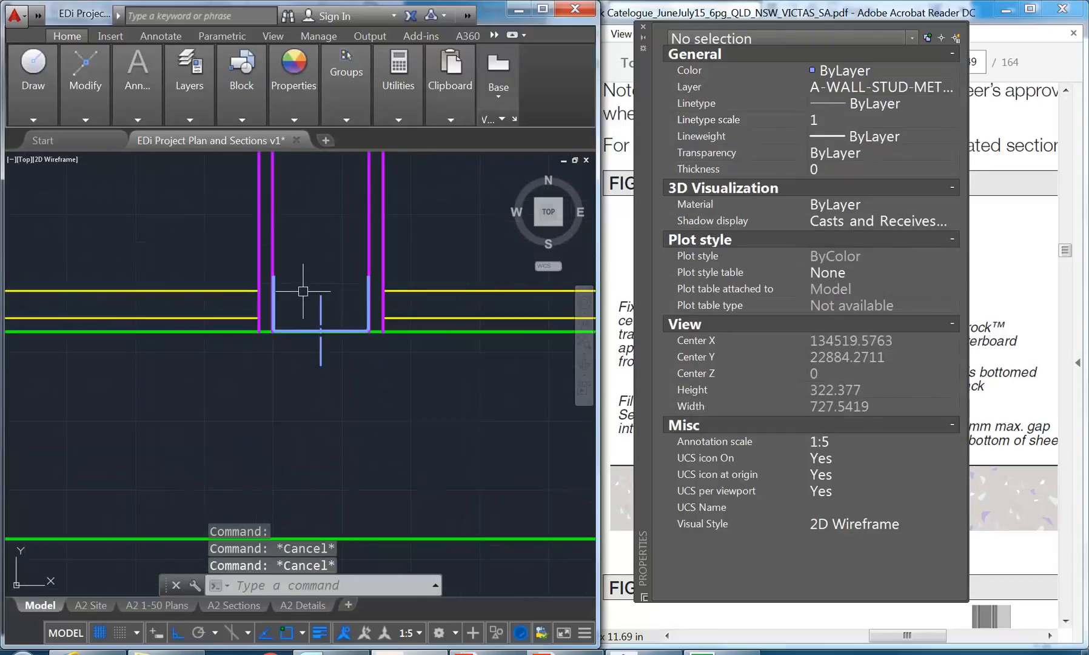
scroll(303, 291, "up", 2)
scroll(303, 292, "down", 2)
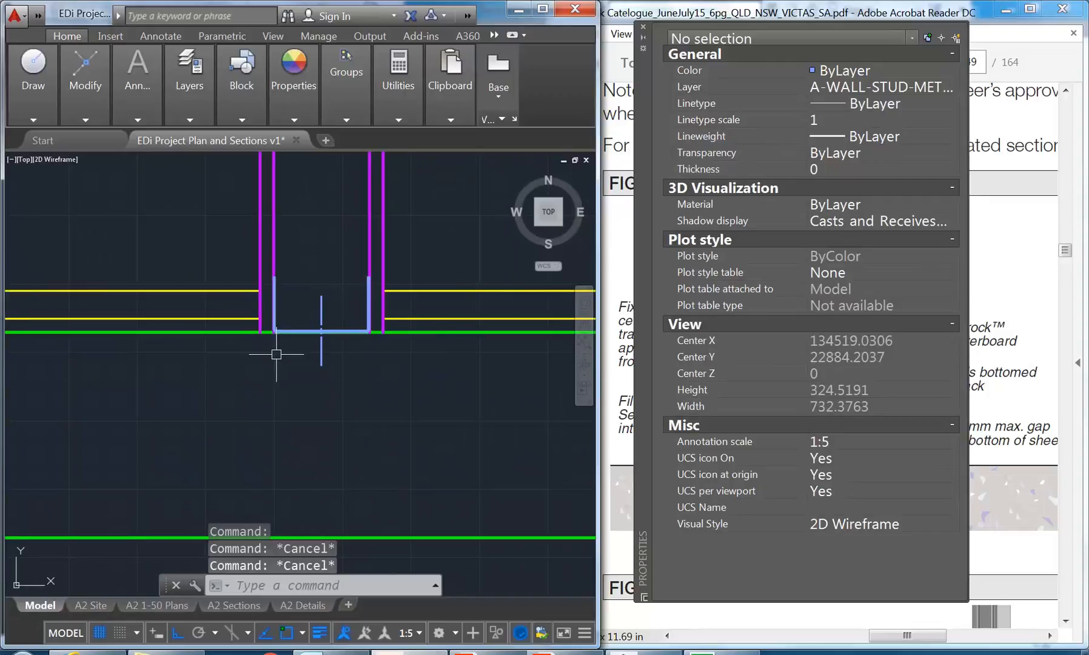
middle_click_drag(280, 354, 288, 386)
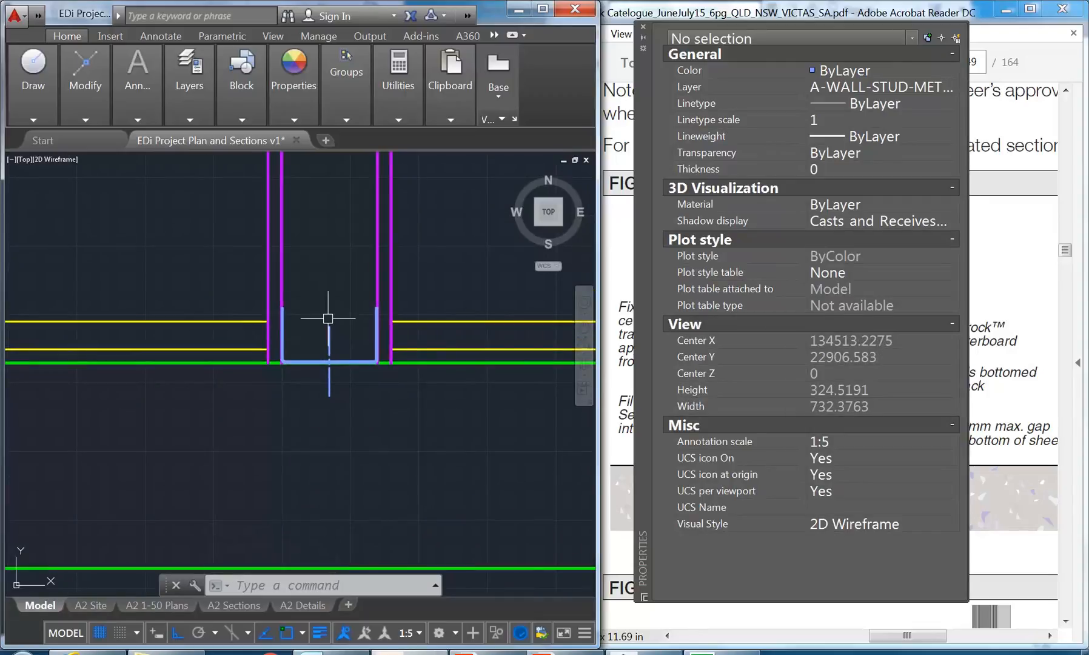
scroll(313, 308, "up", 2)
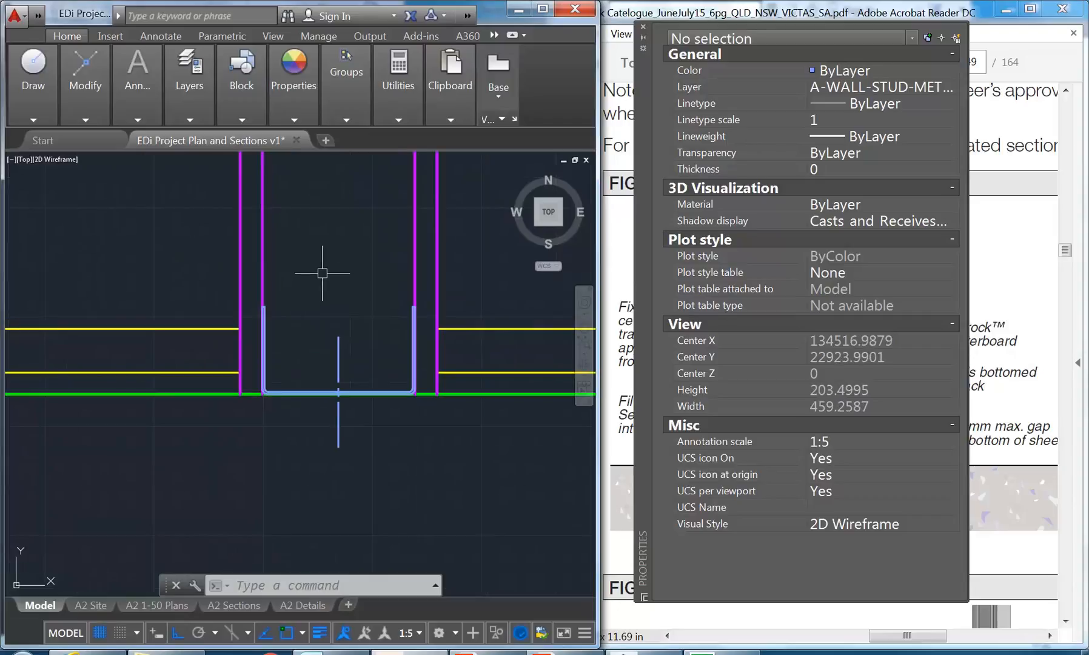
- Compare the track and plasterboard ends at the floor line with the sheet gap shown in Fig 47
middle_click_drag(322, 273, 321, 303)
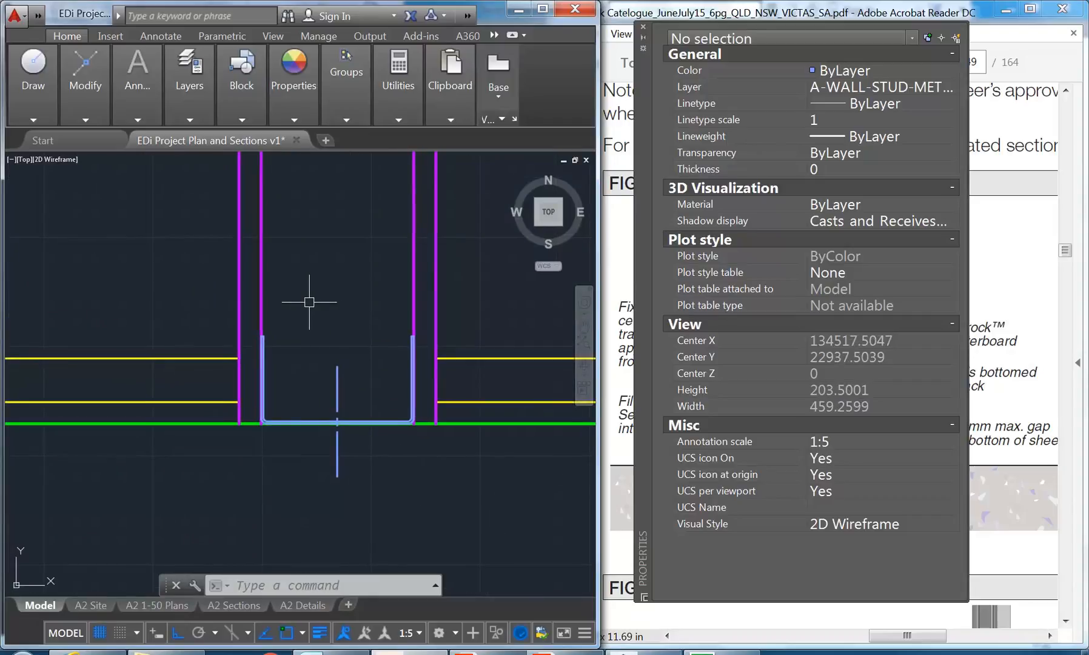
scroll(309, 301, "down", 2)
scroll(321, 382, "up", 4)
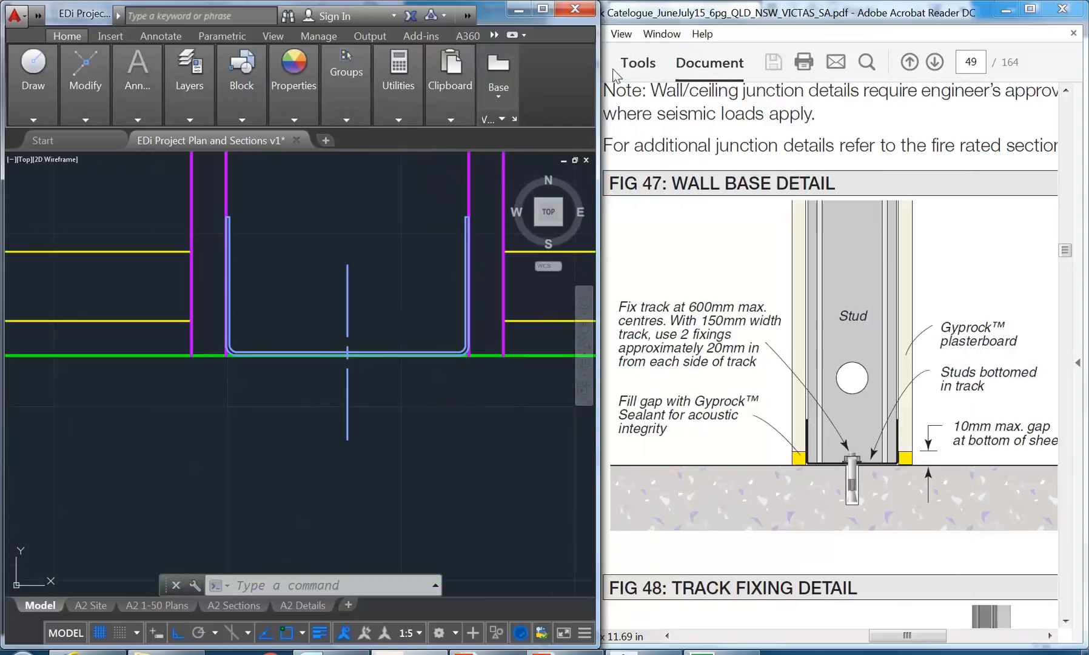
scroll(302, 323, "down", 2)
middle_click_drag(305, 283, 295, 321)
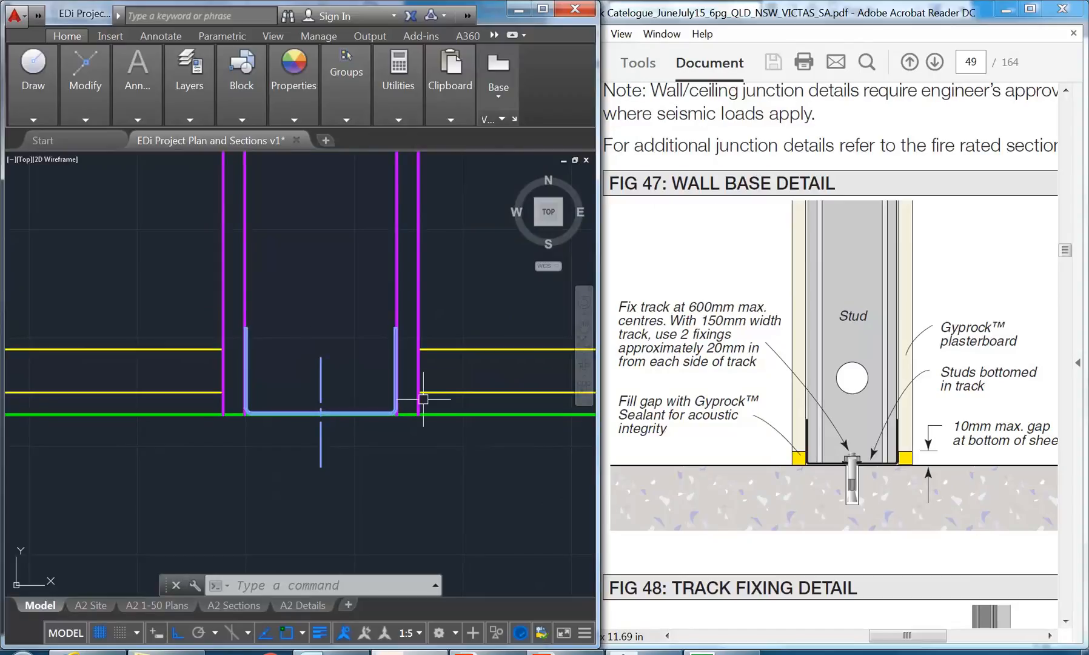
scroll(405, 396, "up", 4)
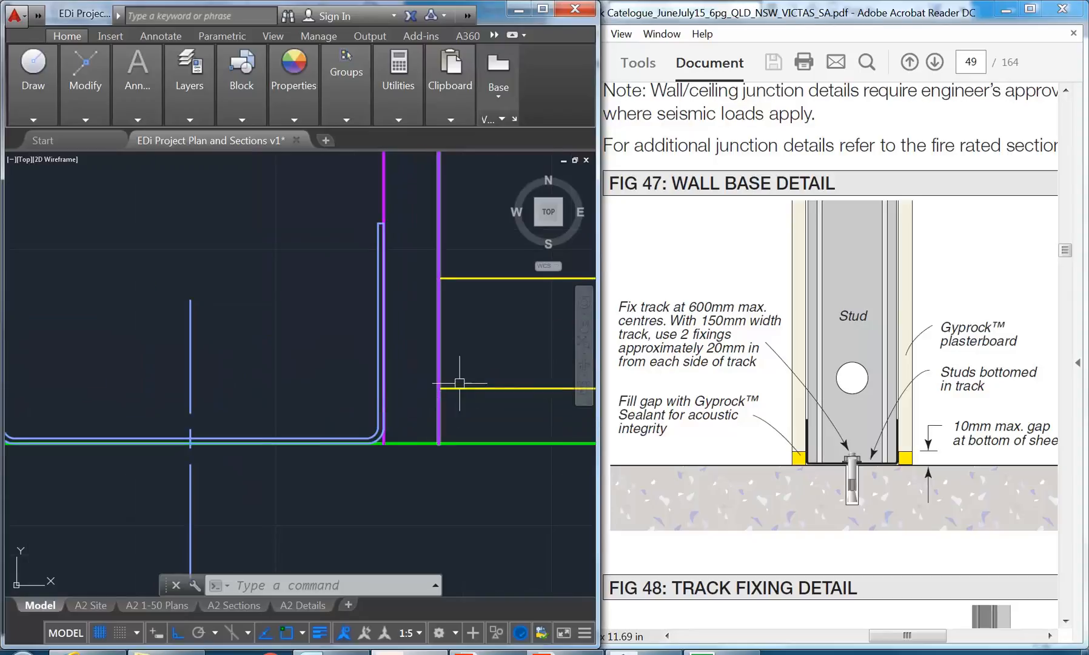
scroll(248, 420, "down", 2)
mouse_move(256, 415)
middle_mouse_down()
mouse_move(376, 412)
mouse_move(351, 418)
mouse_move(367, 416)
middle_mouse_up()
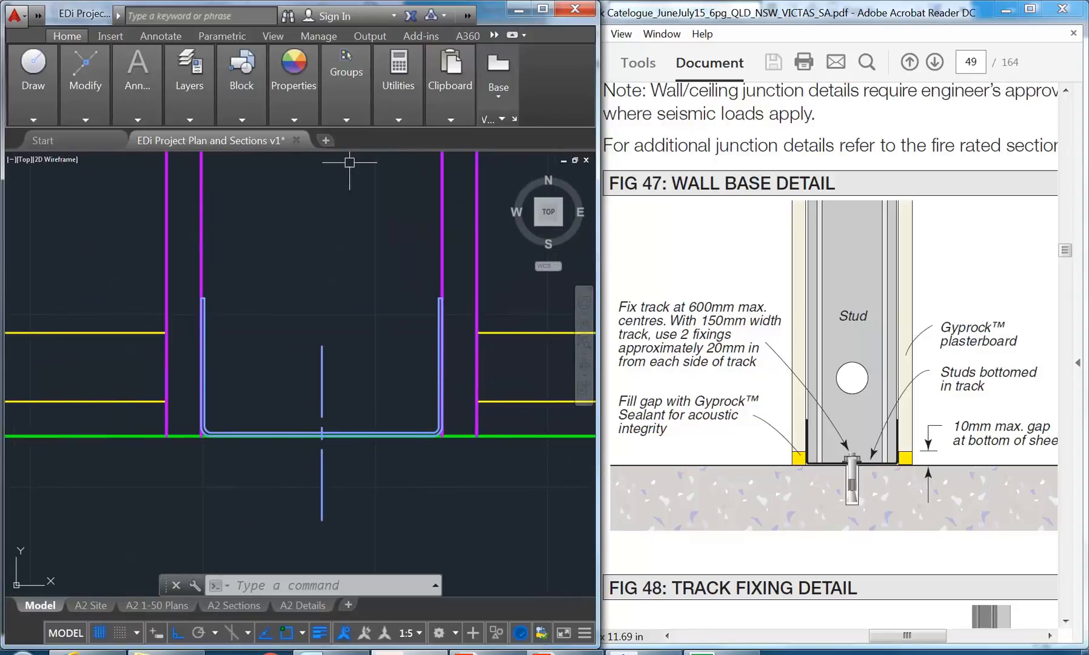
- Offset the green concrete floor line 10 mm upward to mark the gap beneath the plasterboard sheets
mouse_move(85, 82)
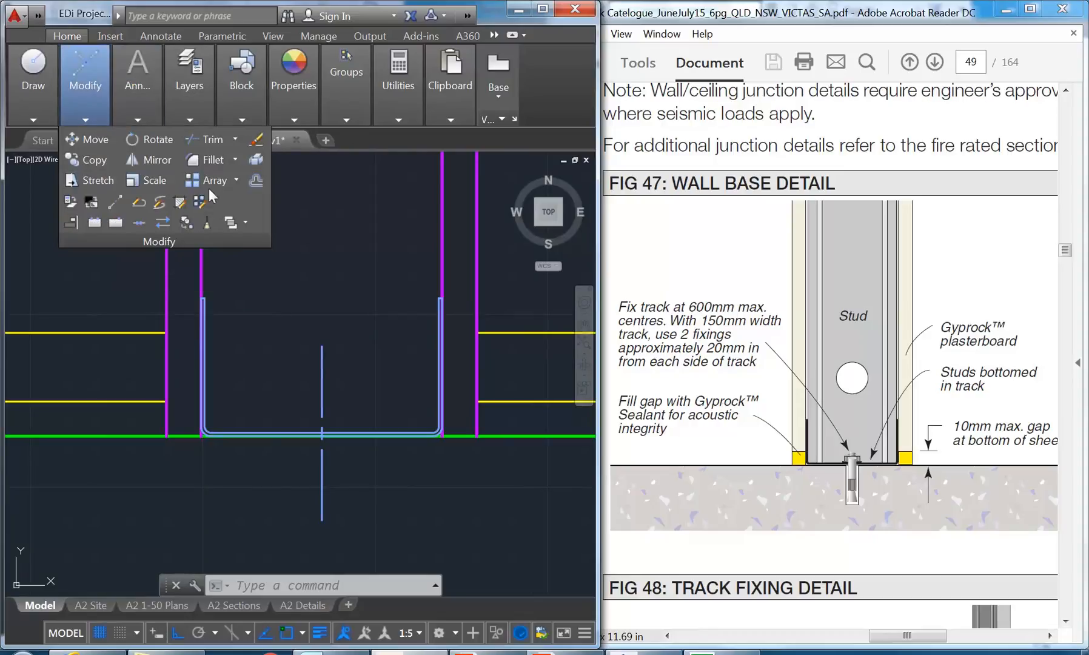
left_click(256, 180)
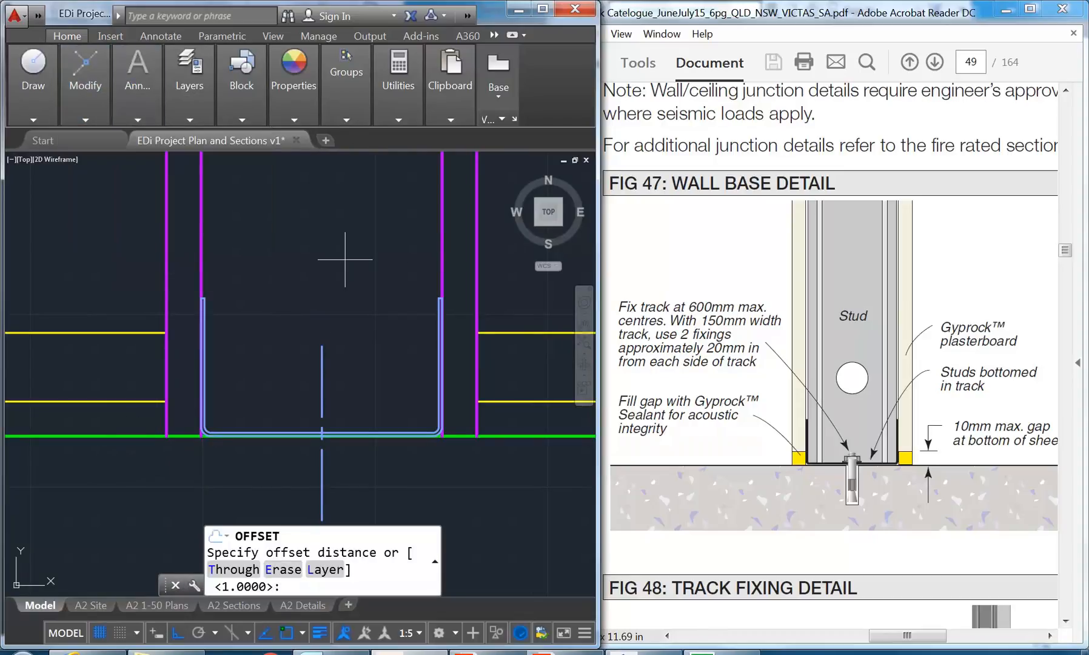
type("10")
key("Return")
left_click(225, 433)
left_click(130, 436)
left_click(121, 358)
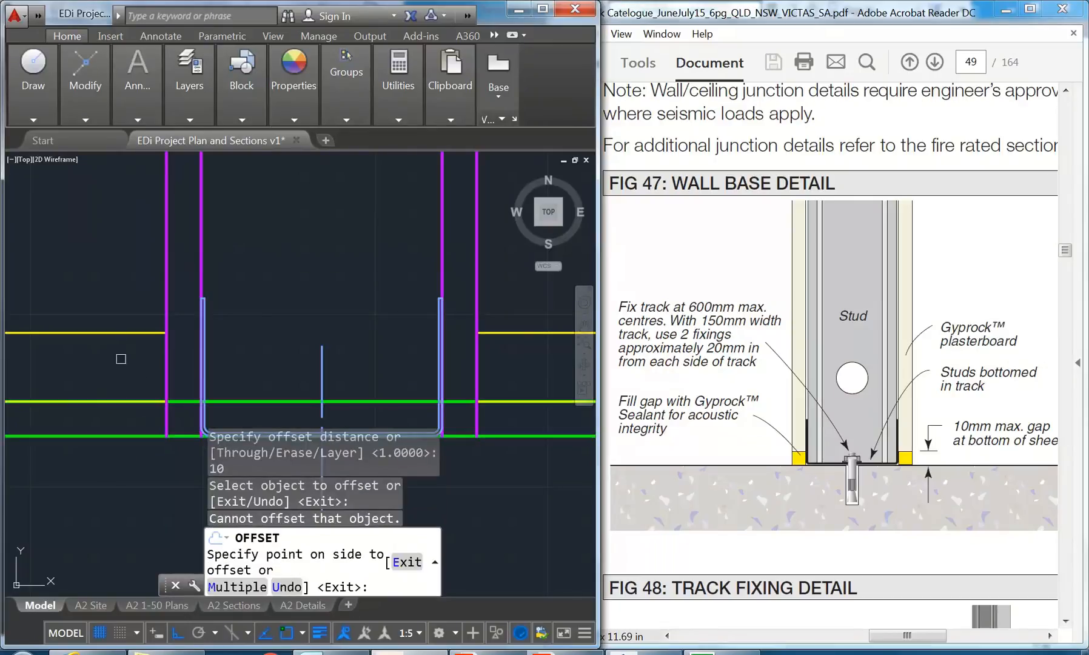
left_click(121, 358)
right_click(147, 344)
left_click(162, 352)
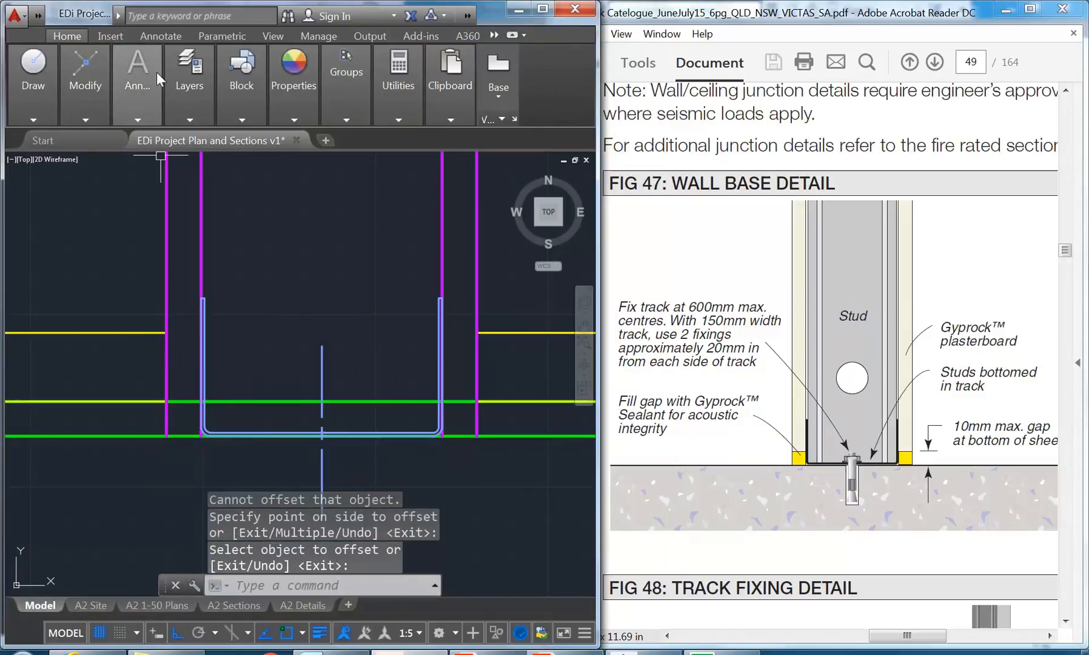
- Trim the offset gap line outside the wall, using the two outer plasterboard faces as cutting edges
left_click(131, 103)
left_click(85, 74)
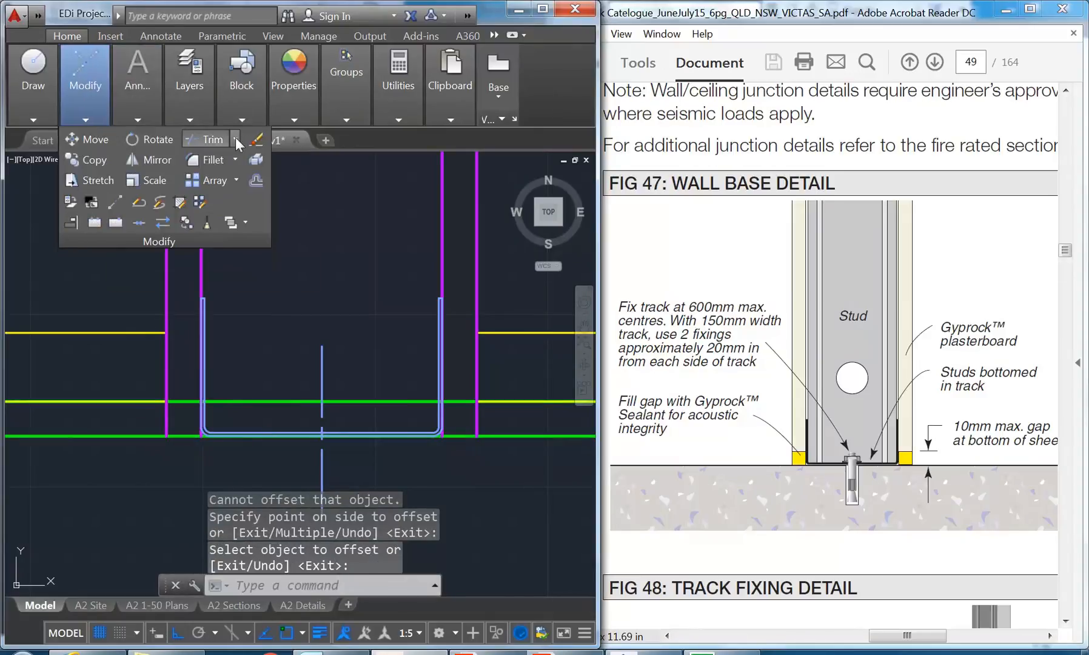
left_click(209, 139)
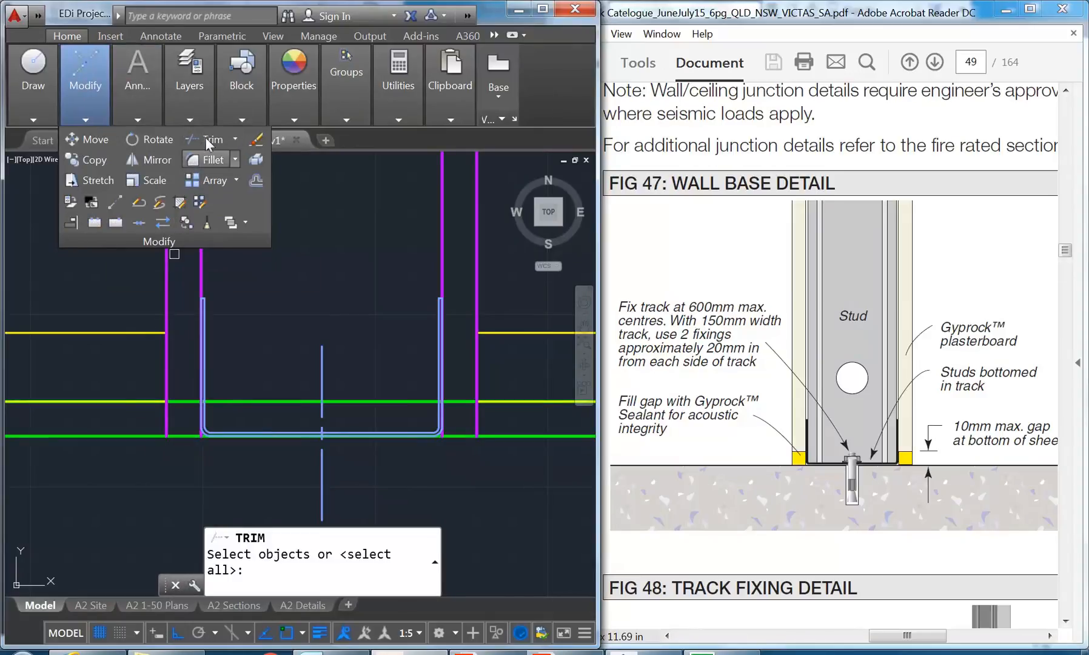
left_click(166, 286)
left_click(476, 318)
key("Return")
left_click(511, 402)
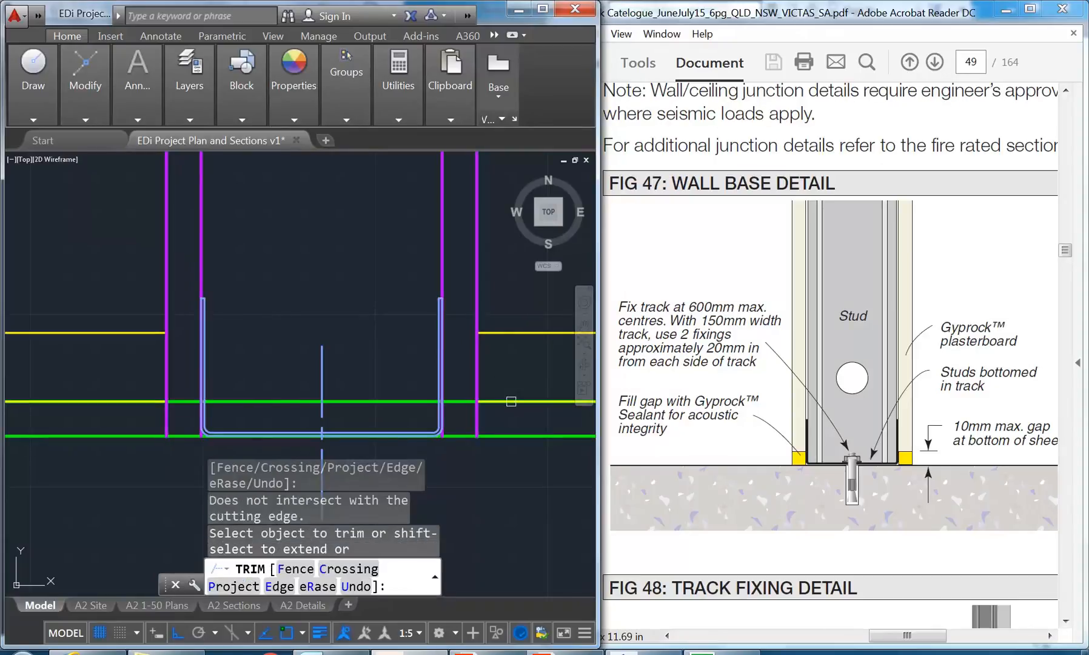
left_click(525, 372)
left_click(503, 412)
left_click(168, 387)
left_click(148, 401)
left_click(132, 379)
left_click(111, 407)
key("Escape")
- Trim the offset gap line between the two inner plasterboard faces, leaving it only across each sheet's thickness
key("Return")
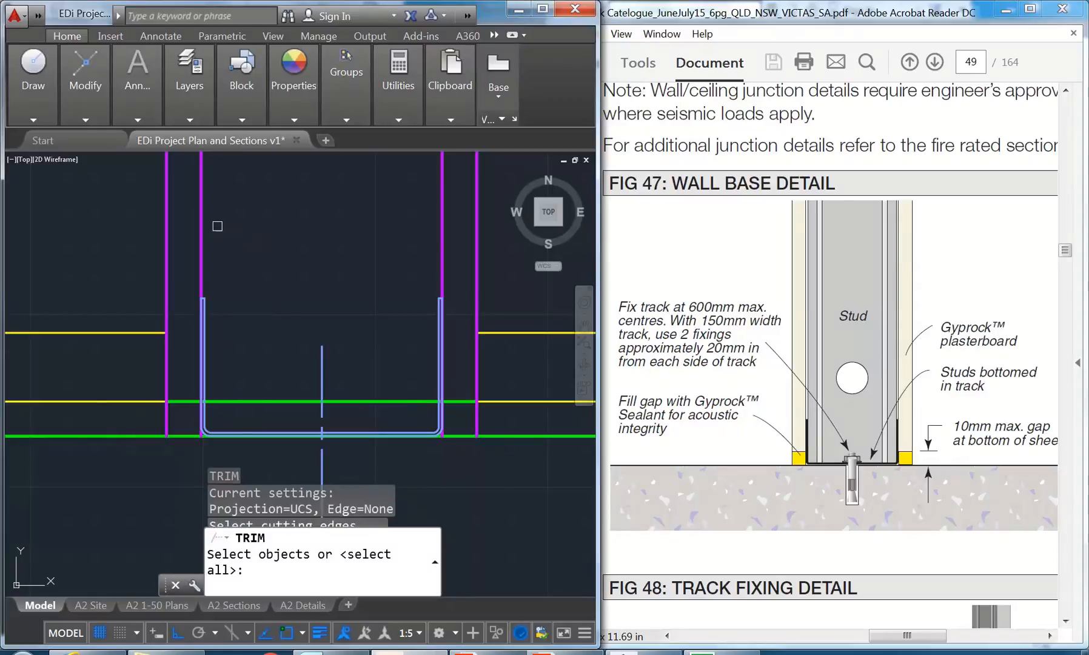
left_click(201, 229)
left_click(441, 274)
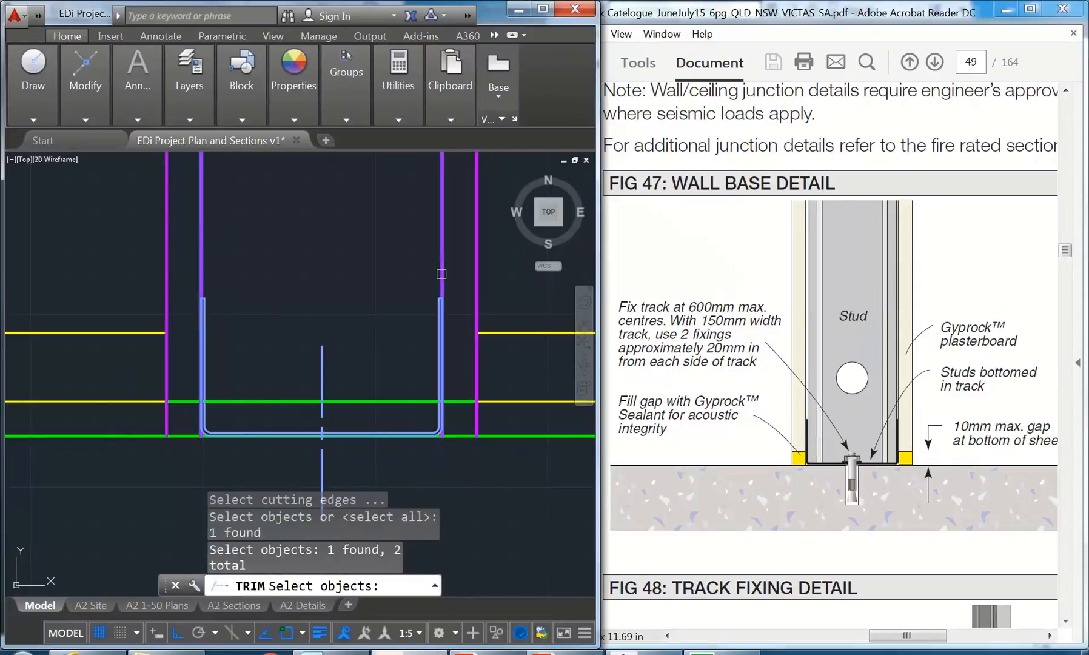
key("Return")
left_click(403, 401)
key("Return")
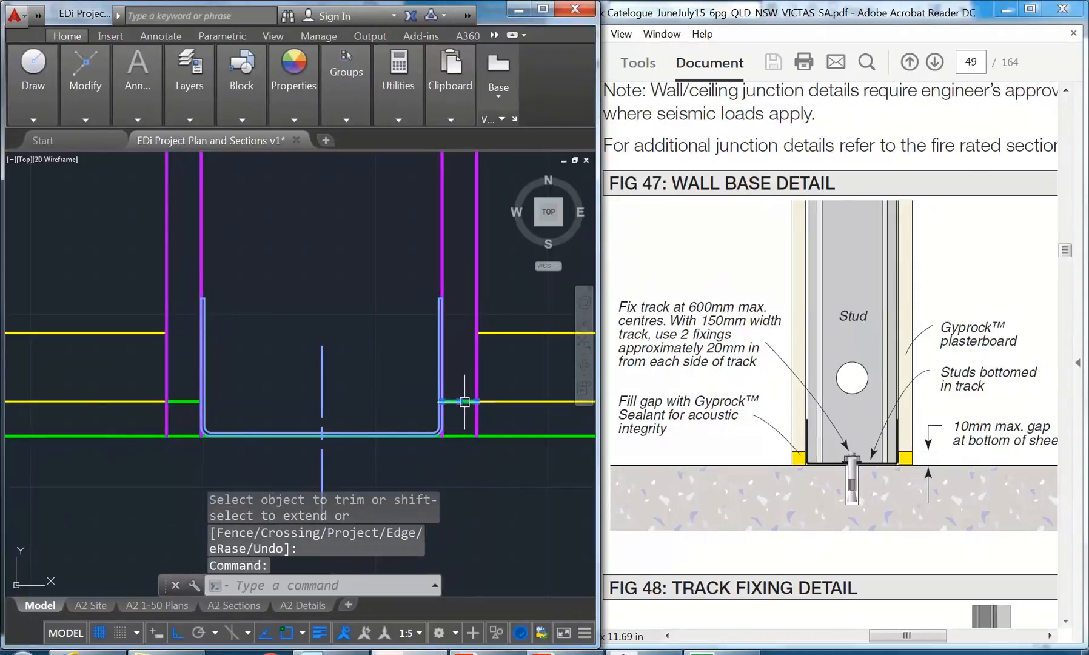
- Move the two short gap lines at the plasterboard bases to layer A-WALL-STUD-PB and deselect them
left_click(188, 401)
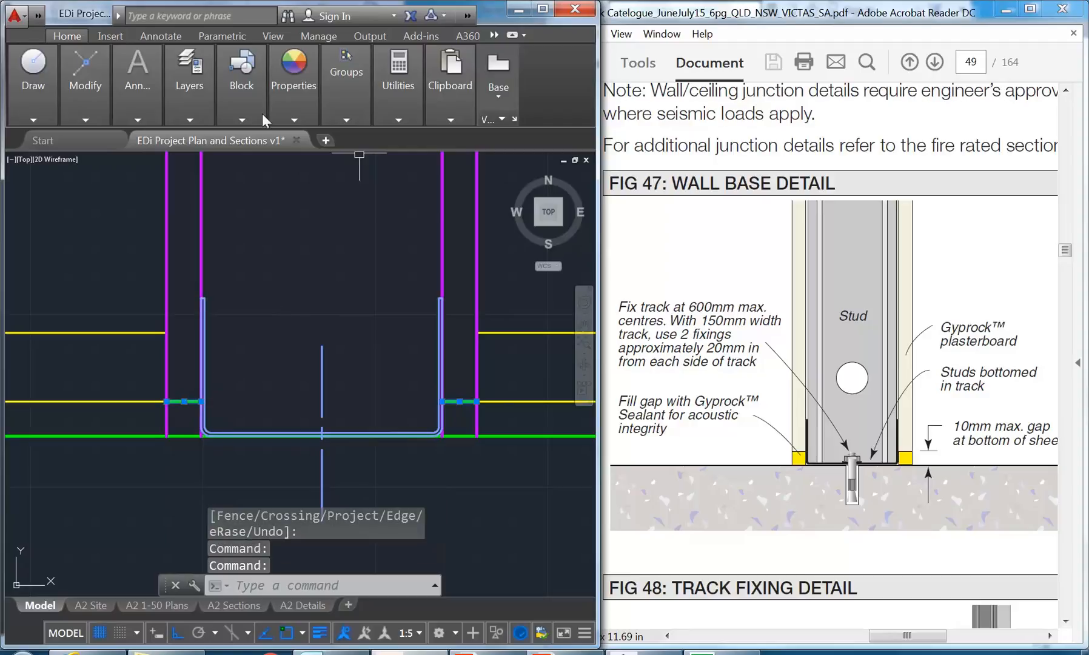
left_click(190, 119)
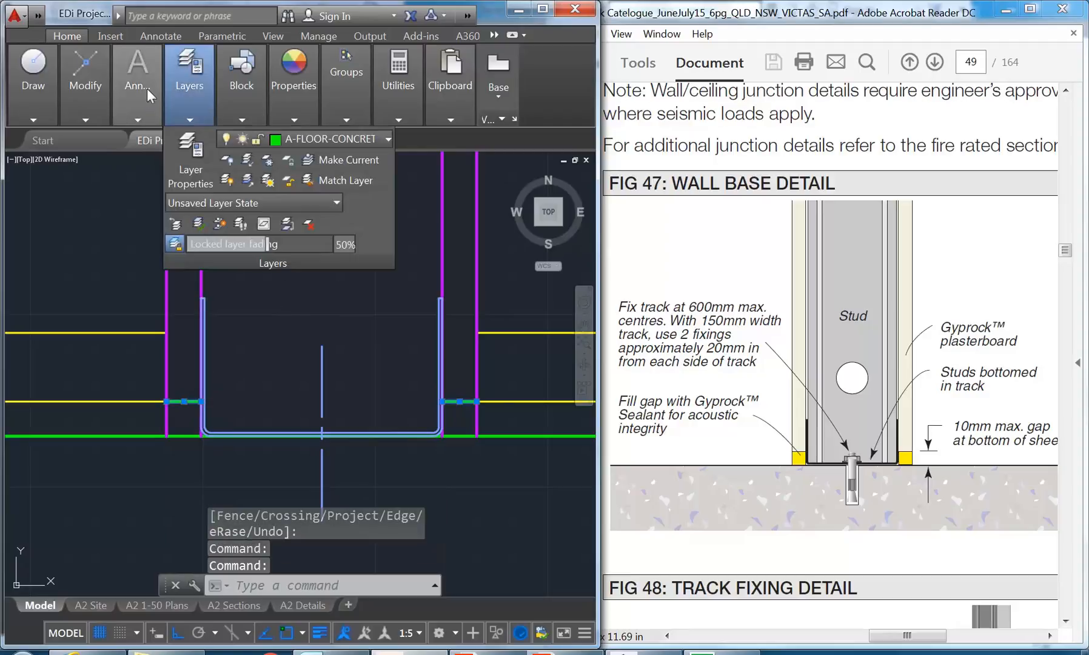
left_click(369, 139)
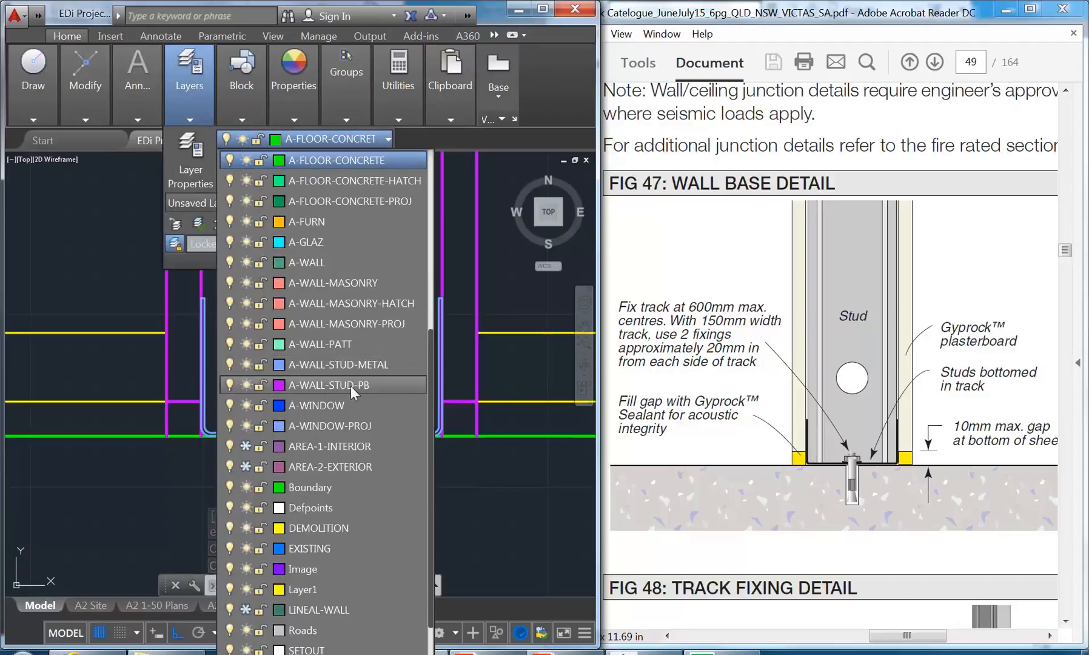
left_click(327, 386)
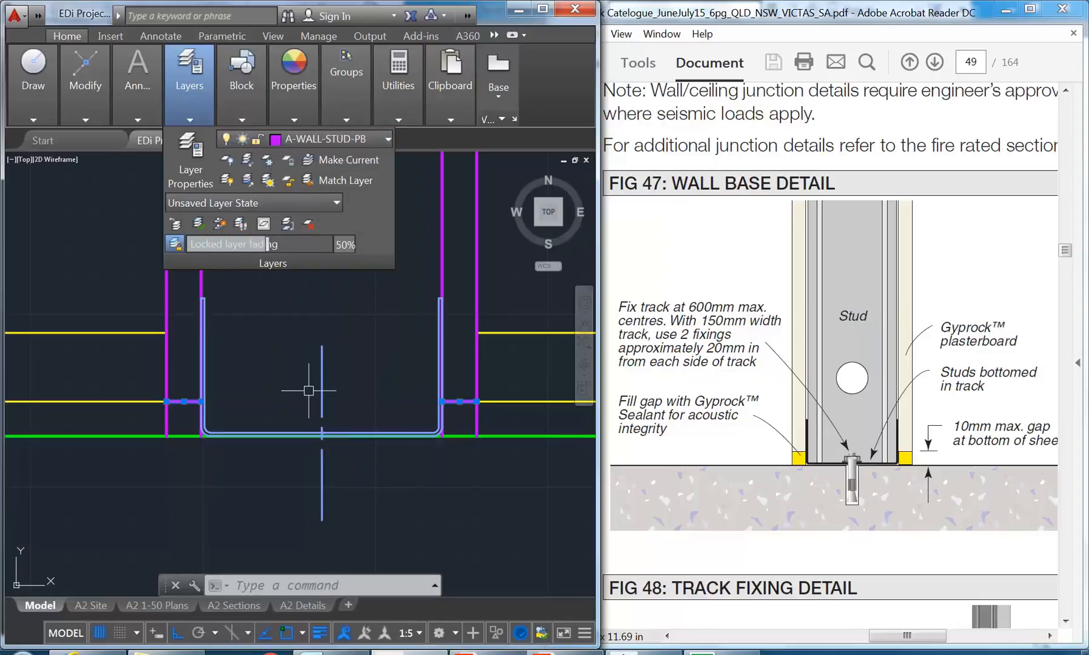
key("Escape")
key("Escape")
key("Escape")
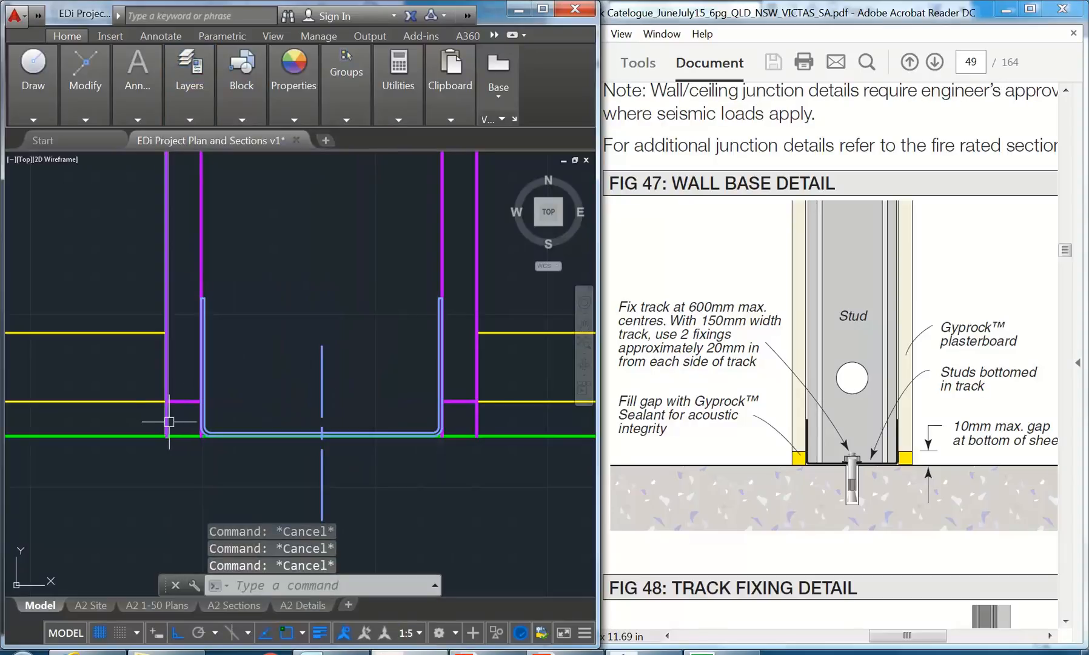
- Examine the gap lines, track and plasterboard at the wall base against the Fig 47 sealant detail
scroll(228, 444, "down", 4)
scroll(260, 355, "down", 2)
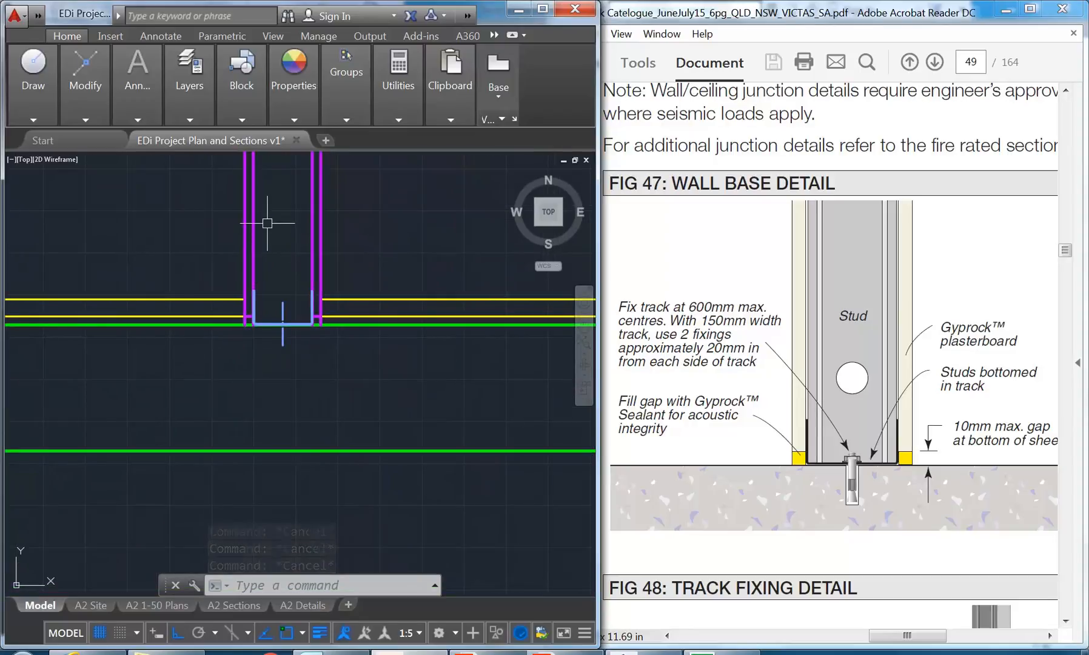
scroll(272, 279, "up", 2)
scroll(298, 353, "up", 4)
scroll(326, 353, "down", 1)
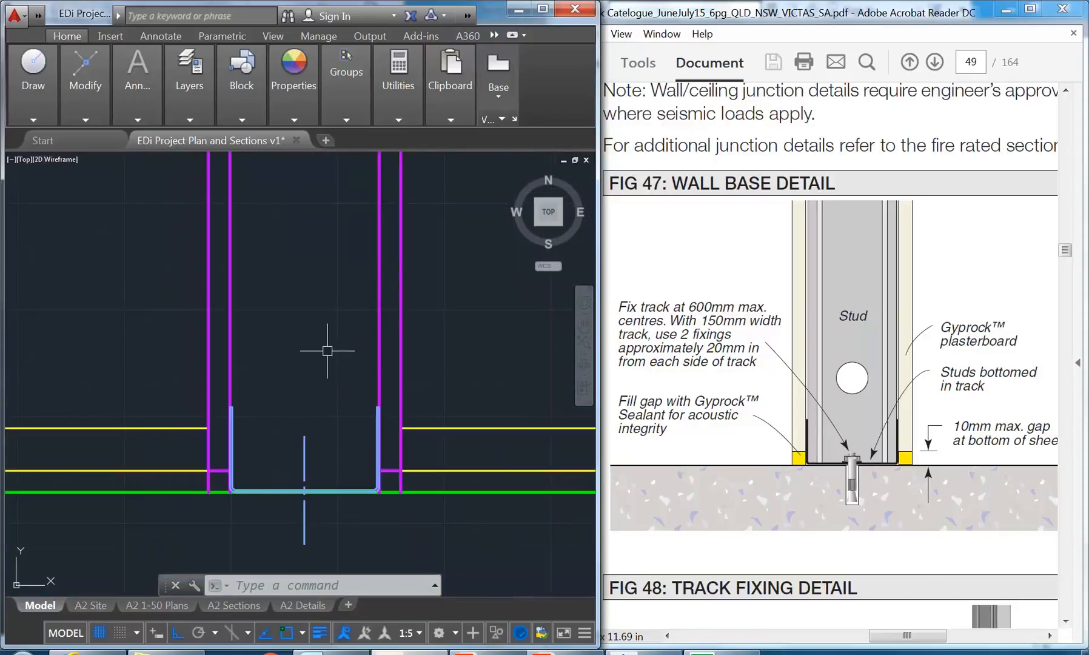
scroll(416, 382, "down", 1)
middle_click_drag(416, 382, 406, 390)
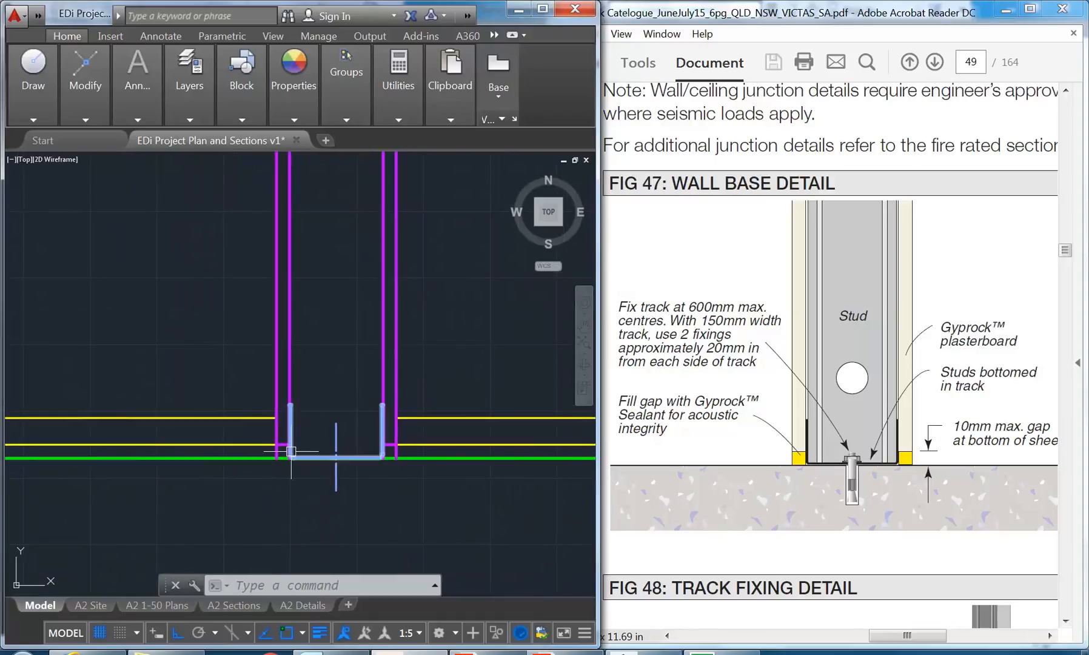
scroll(306, 454, "up", 1)
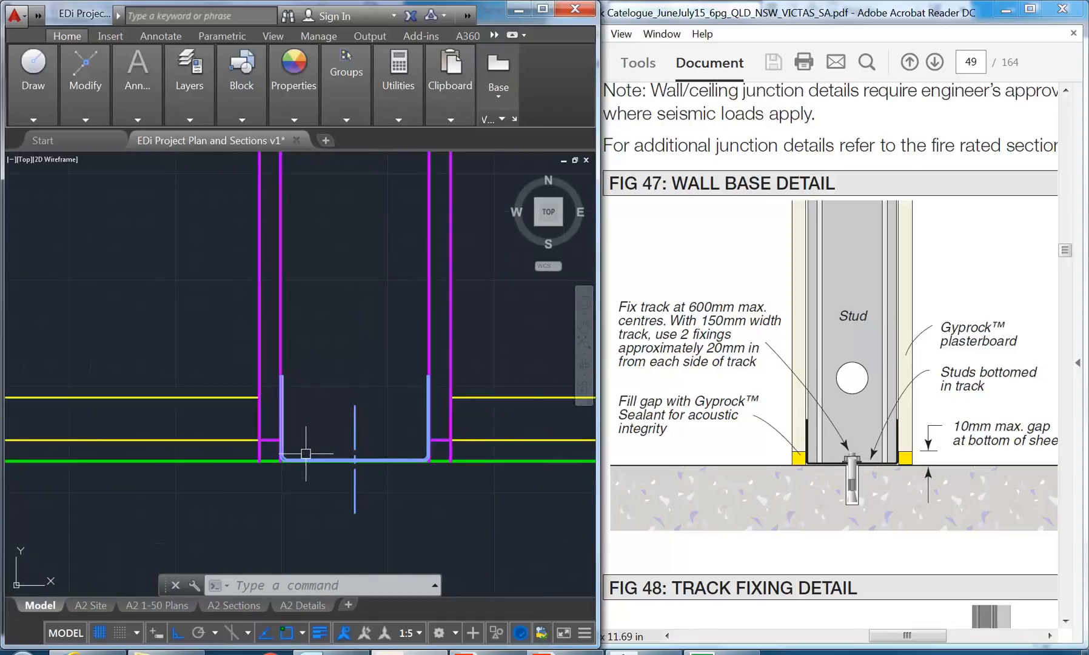
scroll(209, 373, "down", 1)
middle_click_drag(210, 373, 234, 418)
scroll(259, 379, "up", 1)
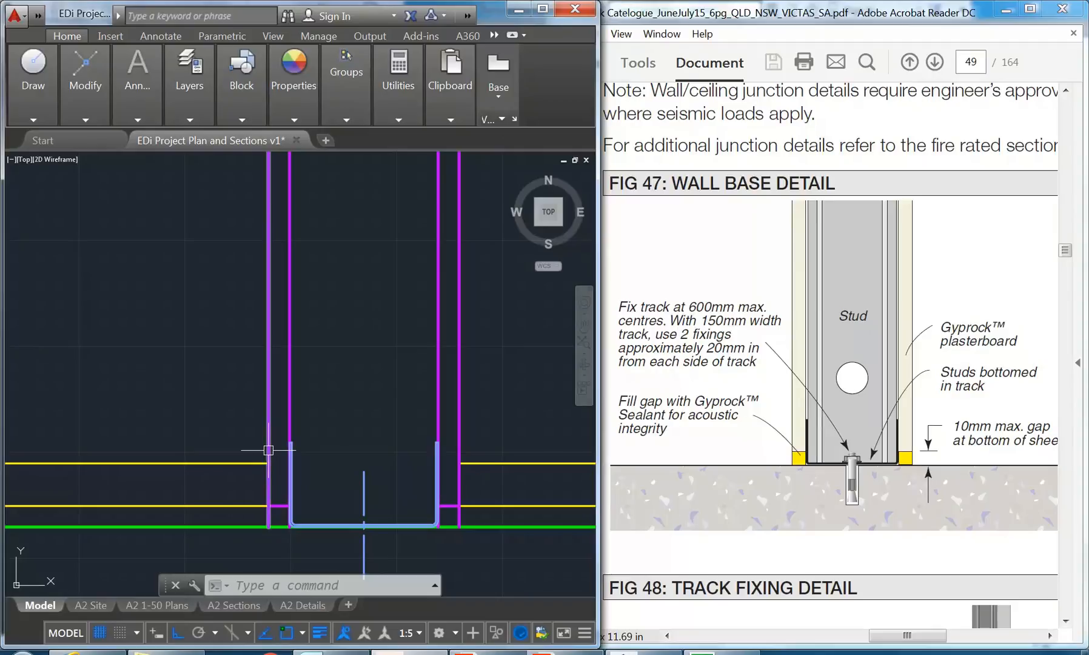
mouse_move(219, 462)
middle_mouse_down()
mouse_move(227, 393)
mouse_move(256, 443)
middle_mouse_up()
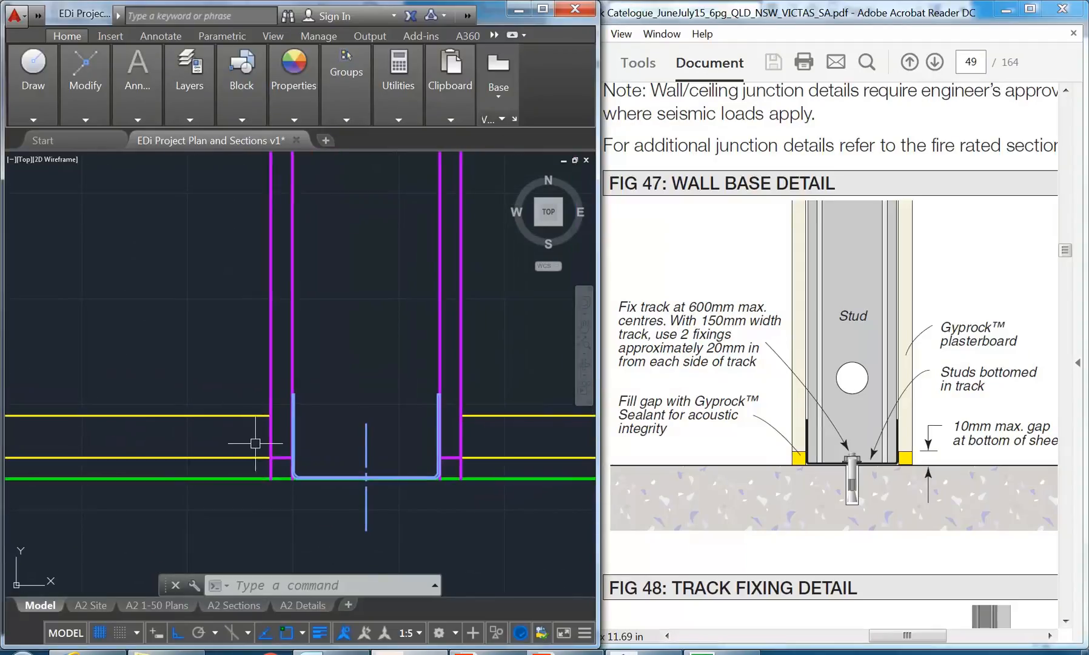
scroll(255, 443, "up", 2)
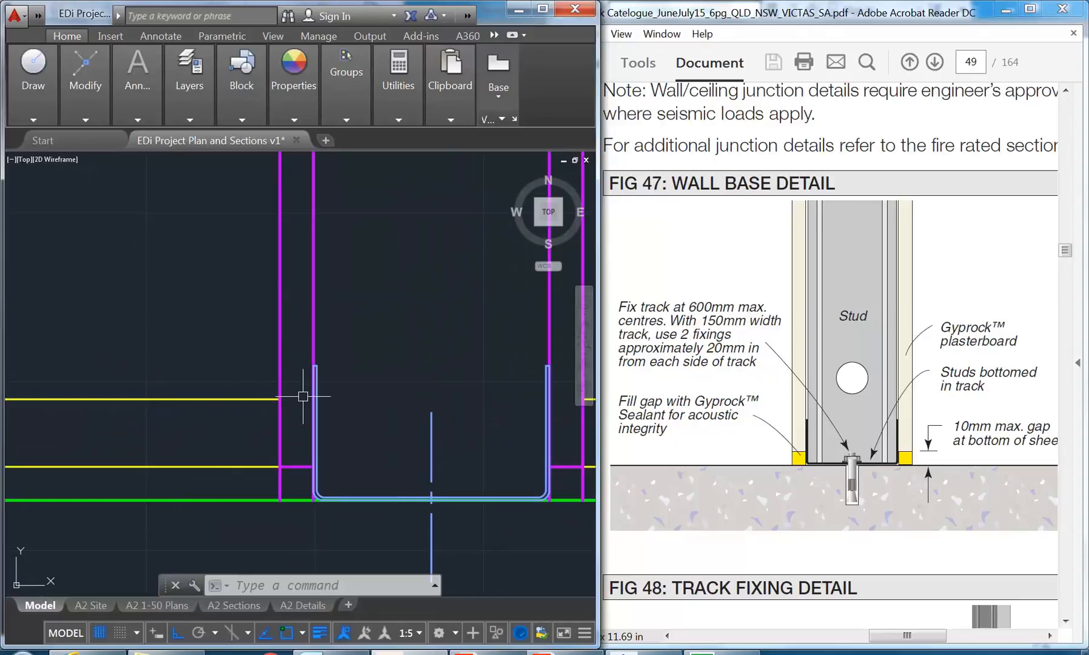
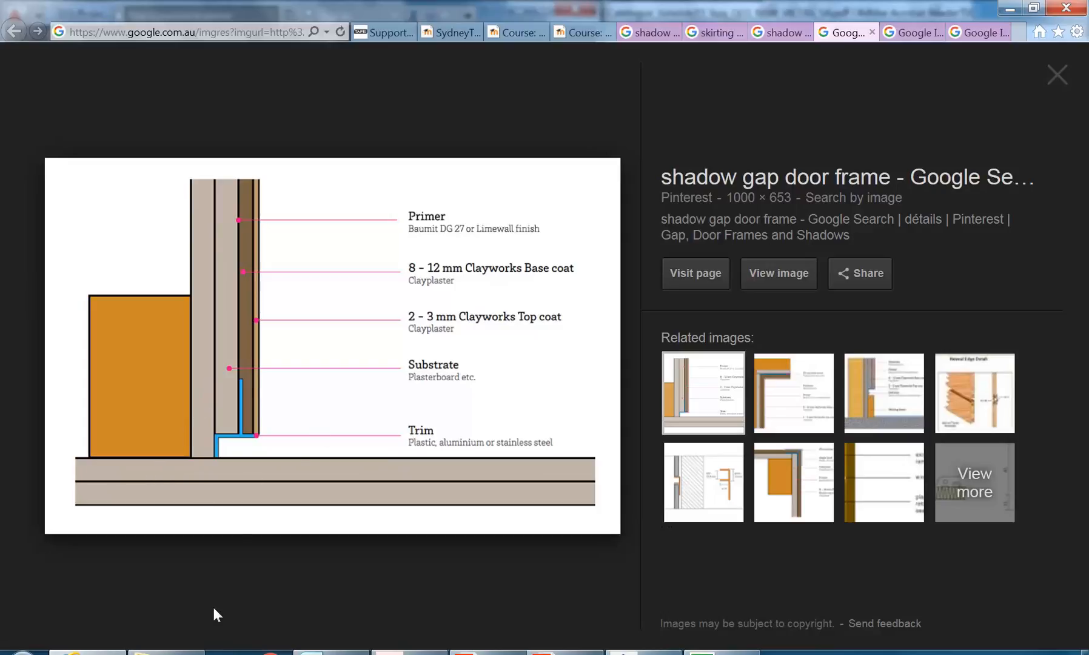
- Switch from the browser's shadow gap image to AutoCAD and examine the plasterboard faces and metal track at the wall base
key("alt+Tab")
scroll(226, 310, "down", 1)
middle_click_drag(227, 309, 138, 341)
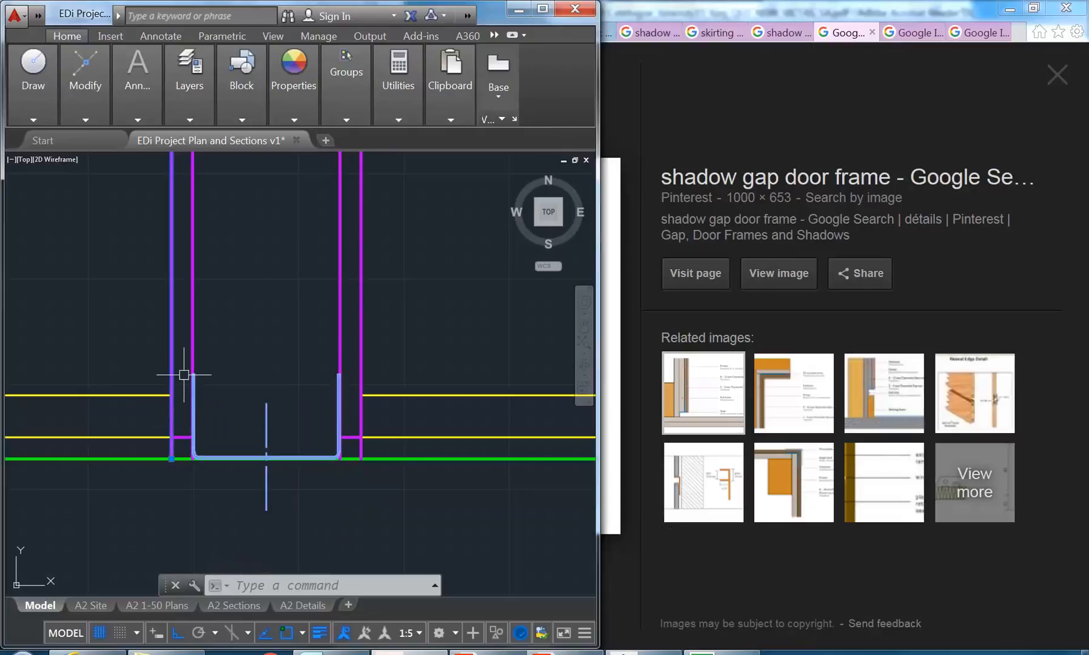
mouse_move(172, 374)
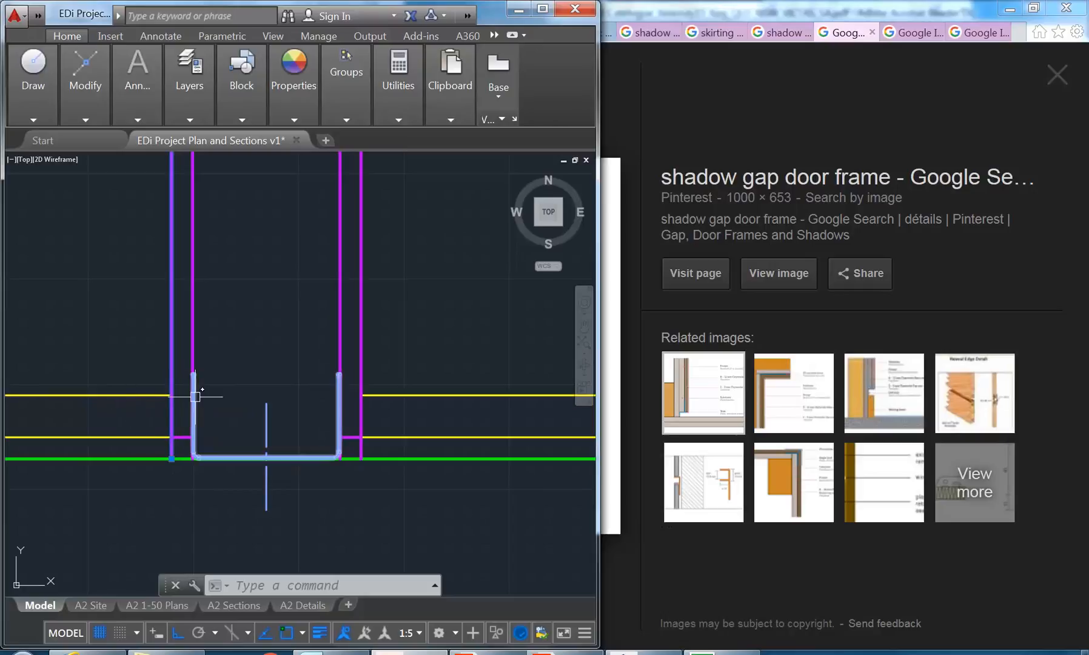
key("Escape")
key("Escape")
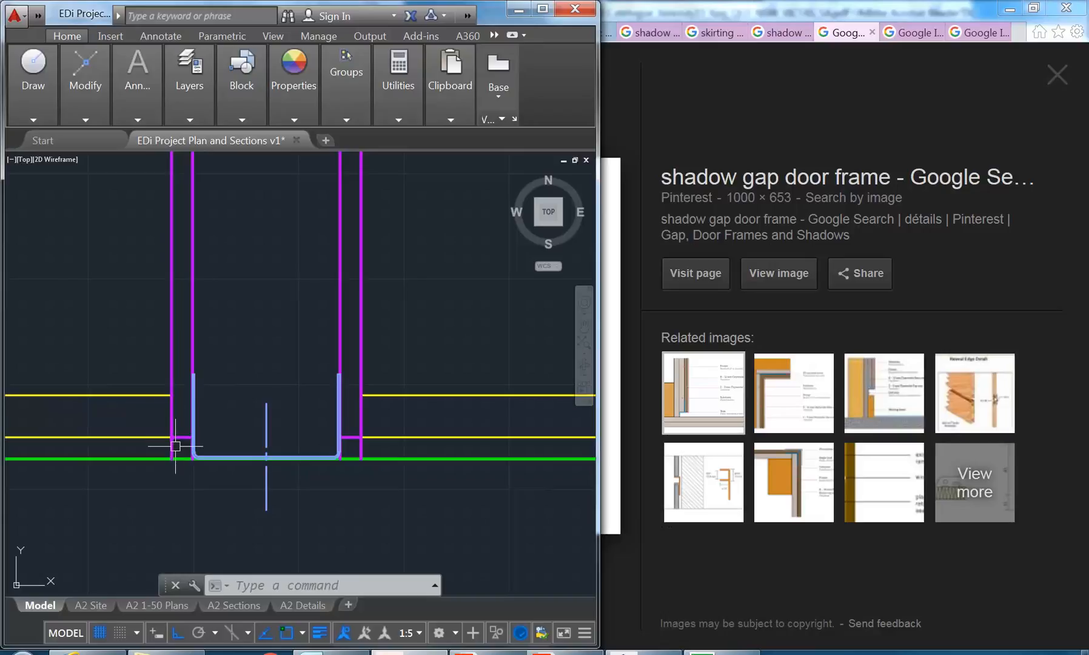
left_click(195, 447)
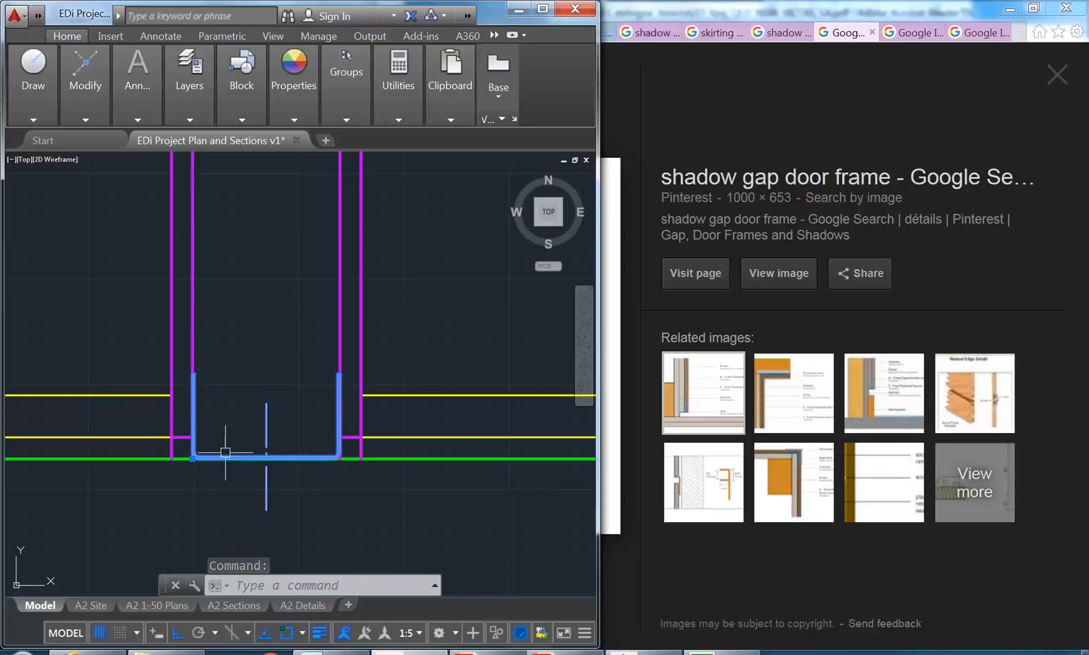
key("Escape")
key("Escape")
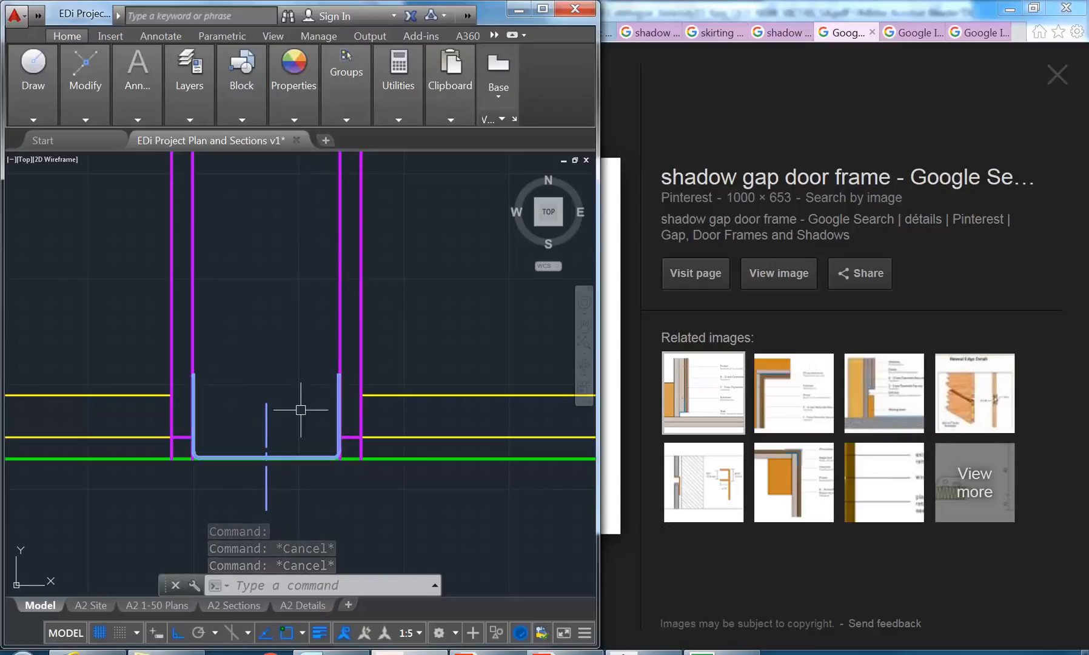
scroll(262, 352, "down", 4)
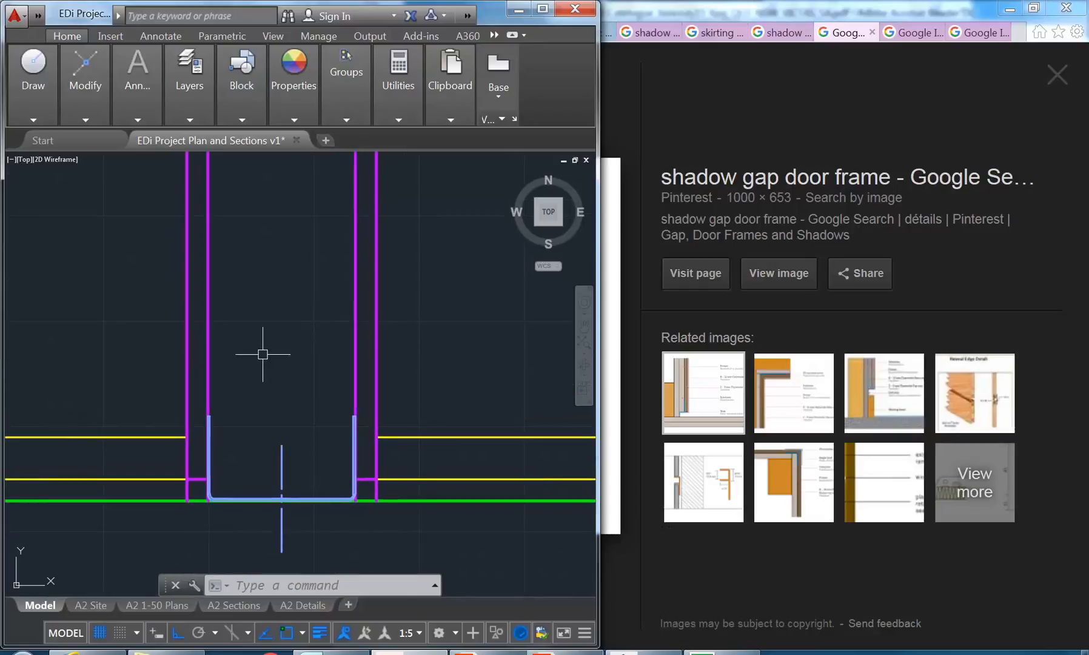
scroll(263, 354, "up", 2)
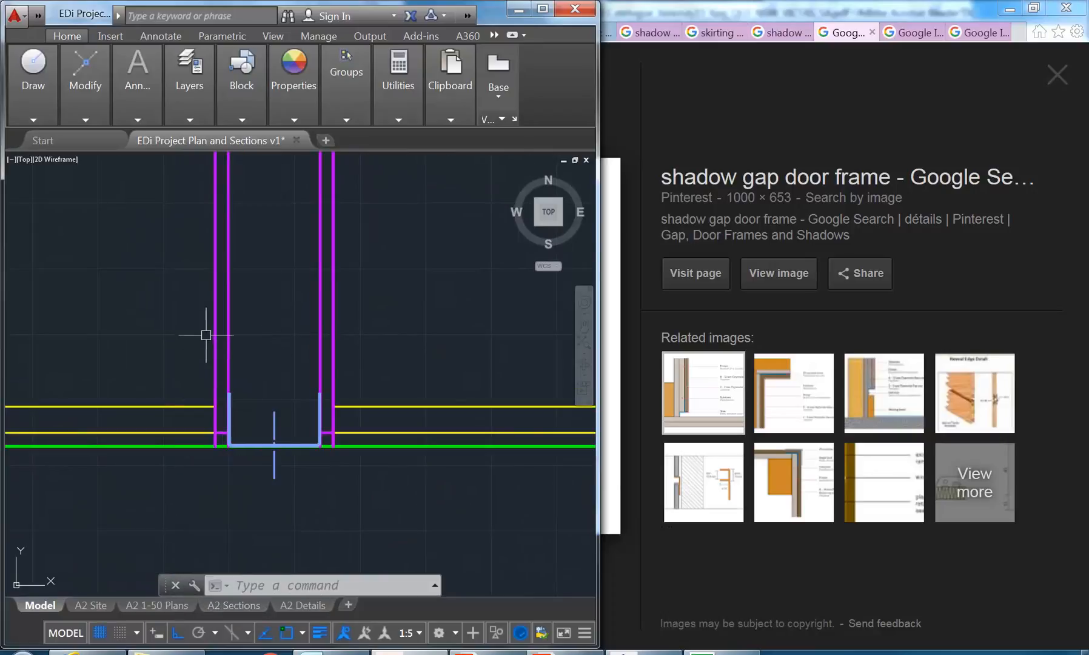
- Bring up the Gyprock PDF beside the drawing and compare the drawn wall base with the Fig 47 wall base detail
scroll(206, 364, "up", 2)
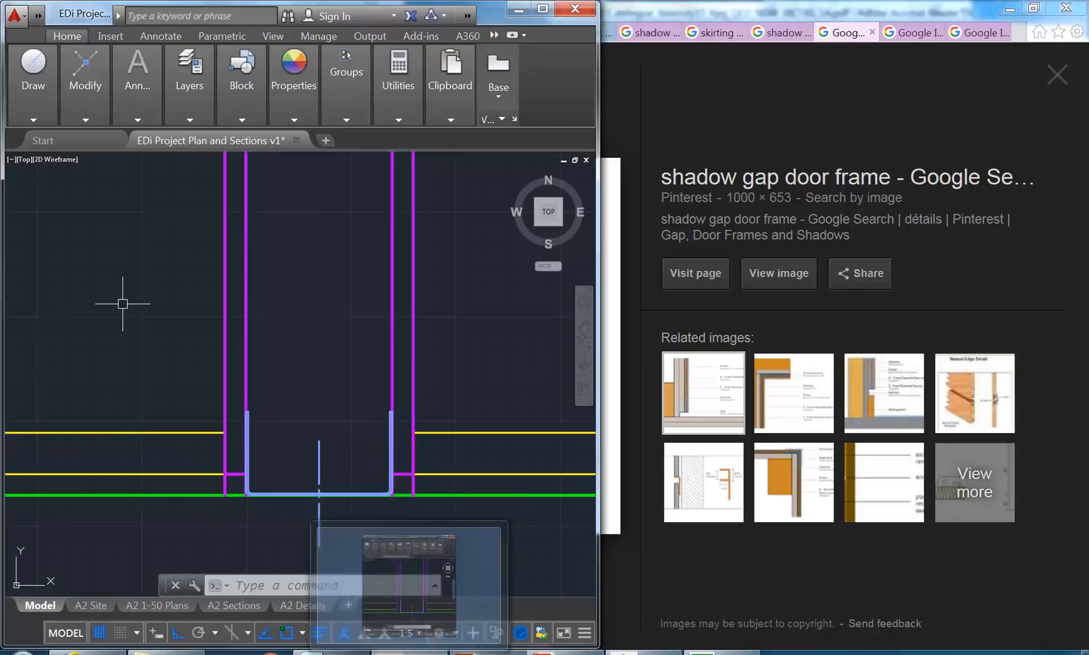
scroll(162, 316, "down", 4)
middle_click_drag(162, 317, 216, 290)
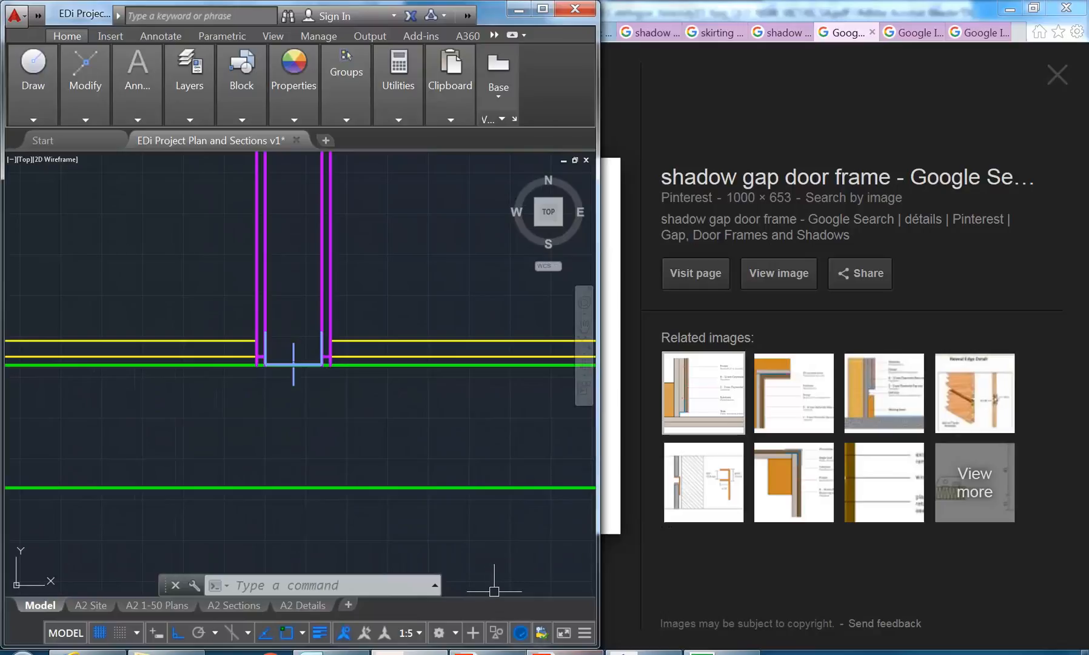
left_click(537, 649)
left_click(373, 306)
mouse_move(385, 262)
middle_mouse_down()
mouse_move(246, 301)
mouse_move(279, 318)
middle_mouse_up()
scroll(246, 296, "down", 1)
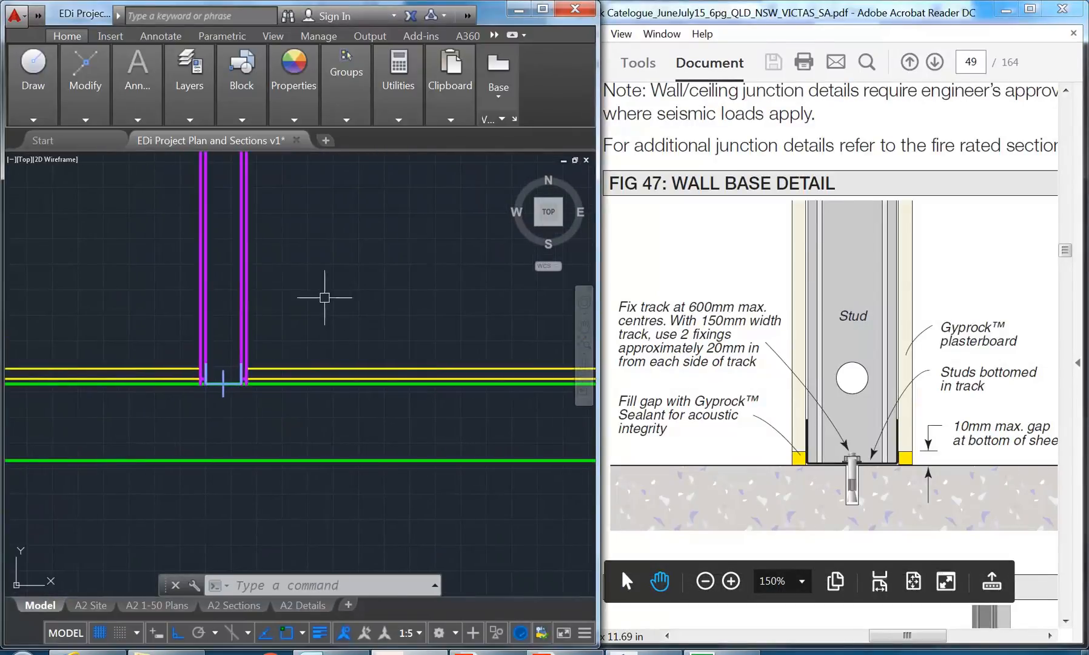
middle_click_drag(233, 225, 261, 254)
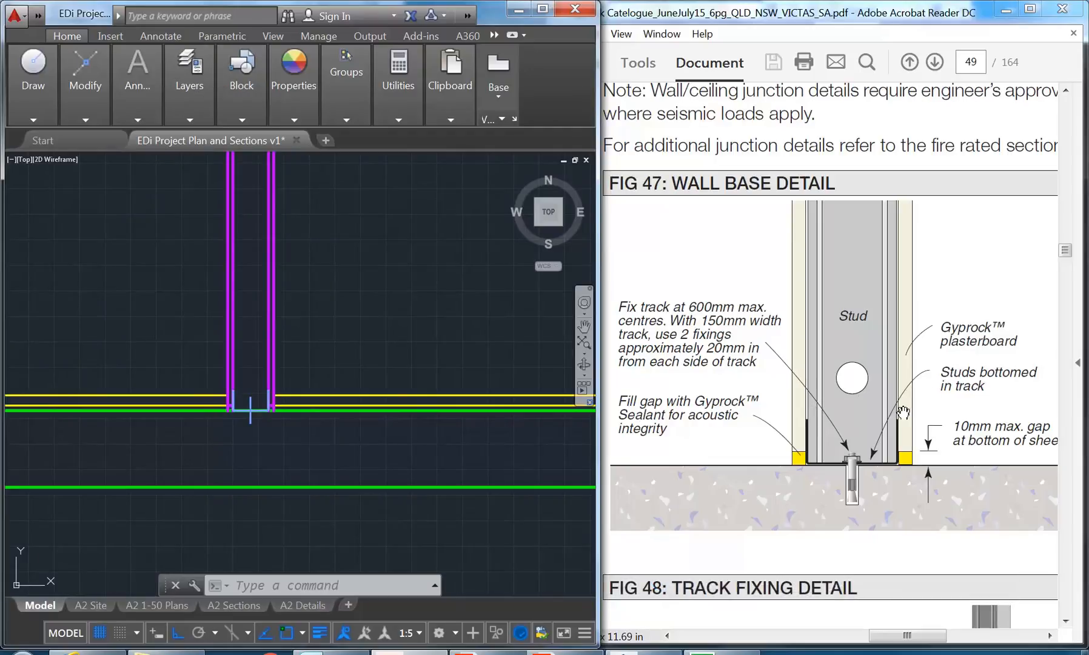
middle_click_drag(349, 325, 360, 328)
scroll(309, 303, "up", 3)
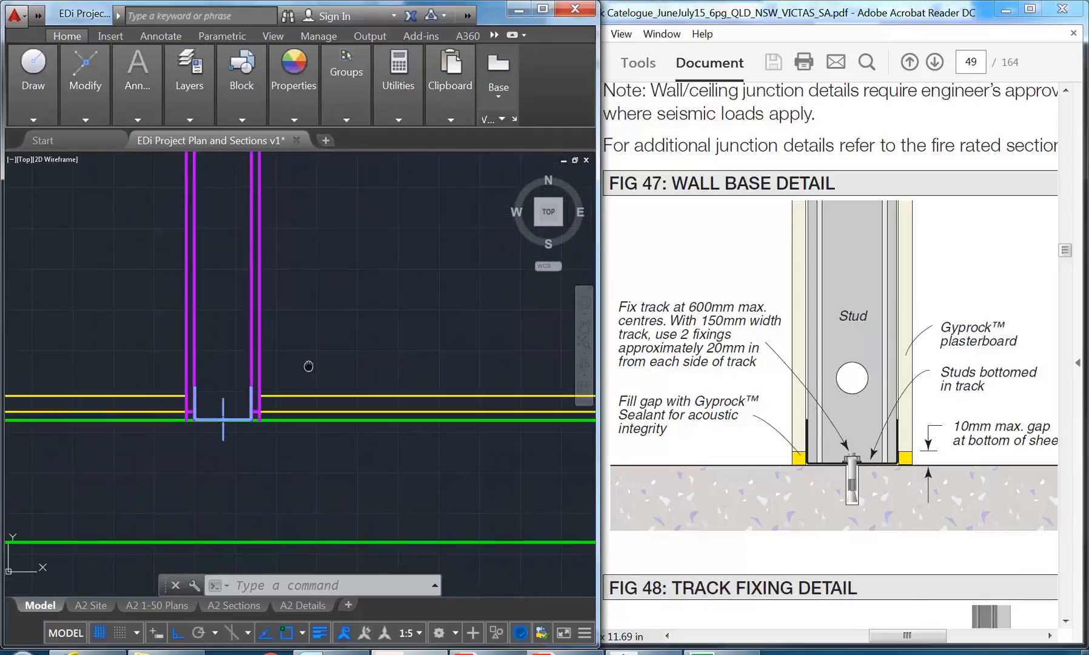
- Begin a multileader with its arrowhead inside the right-hand plasterboard sheet, above the metal track
left_click(129, 88)
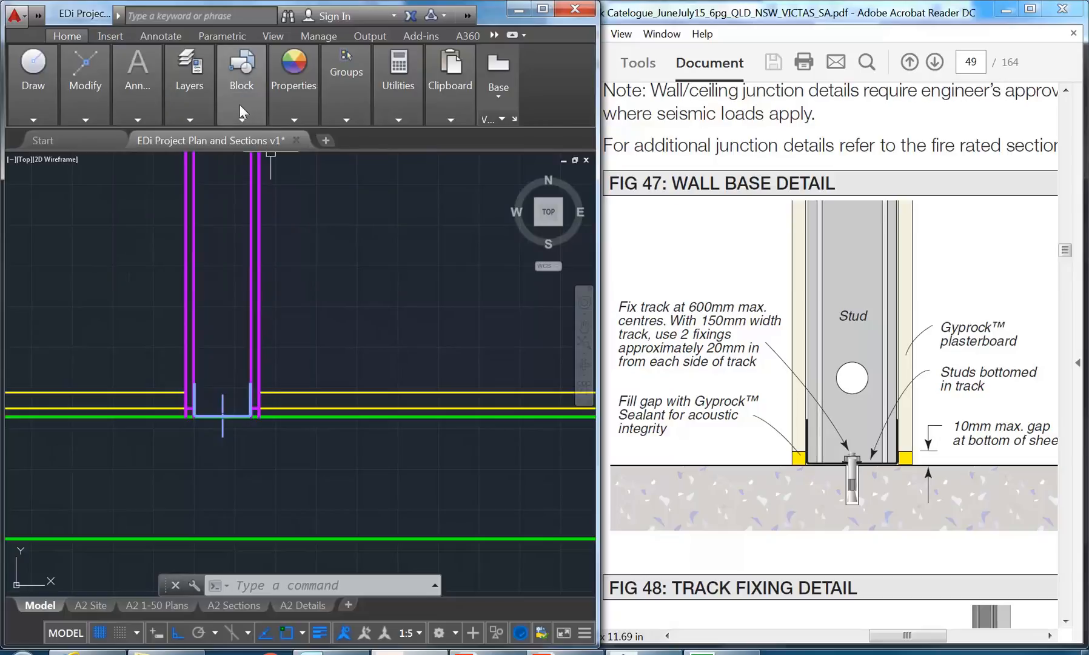
left_click(89, 82)
mouse_move(141, 91)
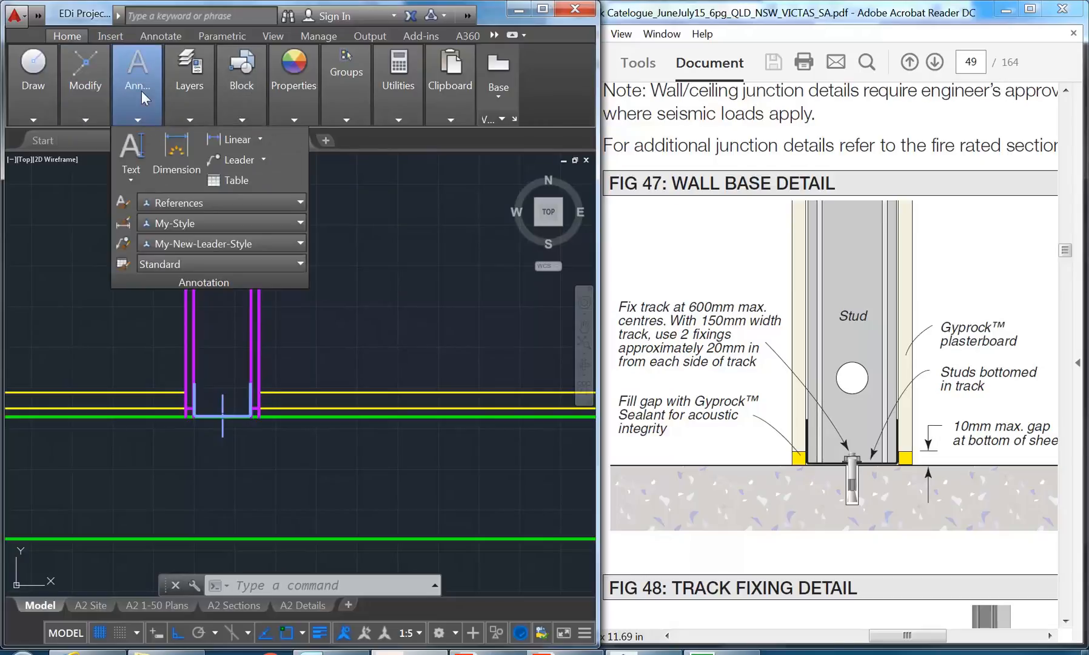
left_click(227, 158)
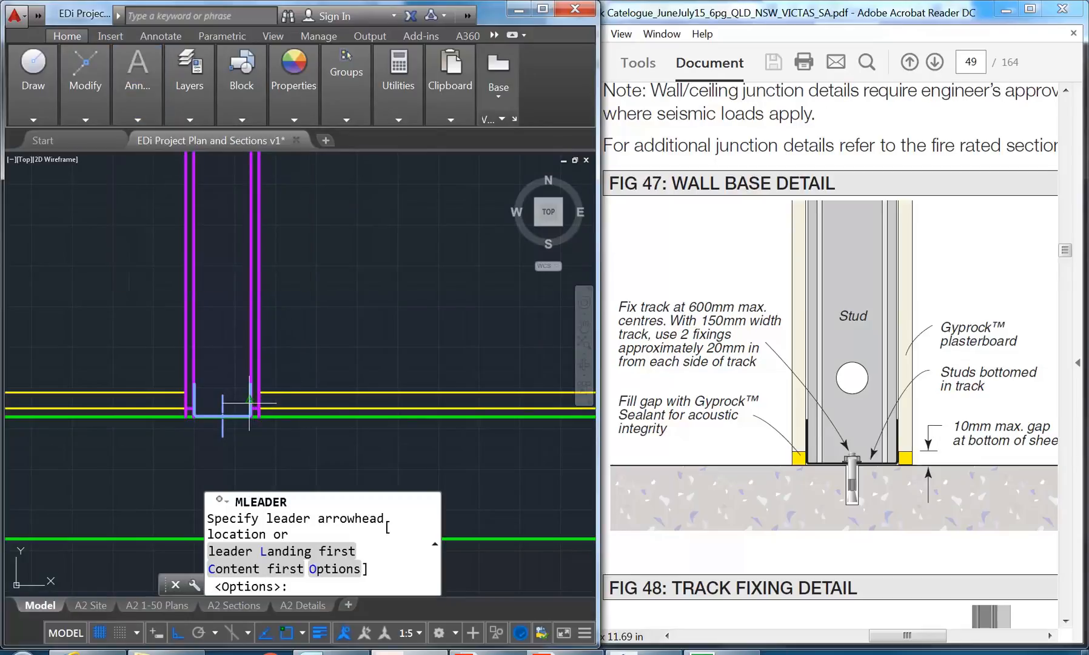
scroll(221, 393, "up", 3)
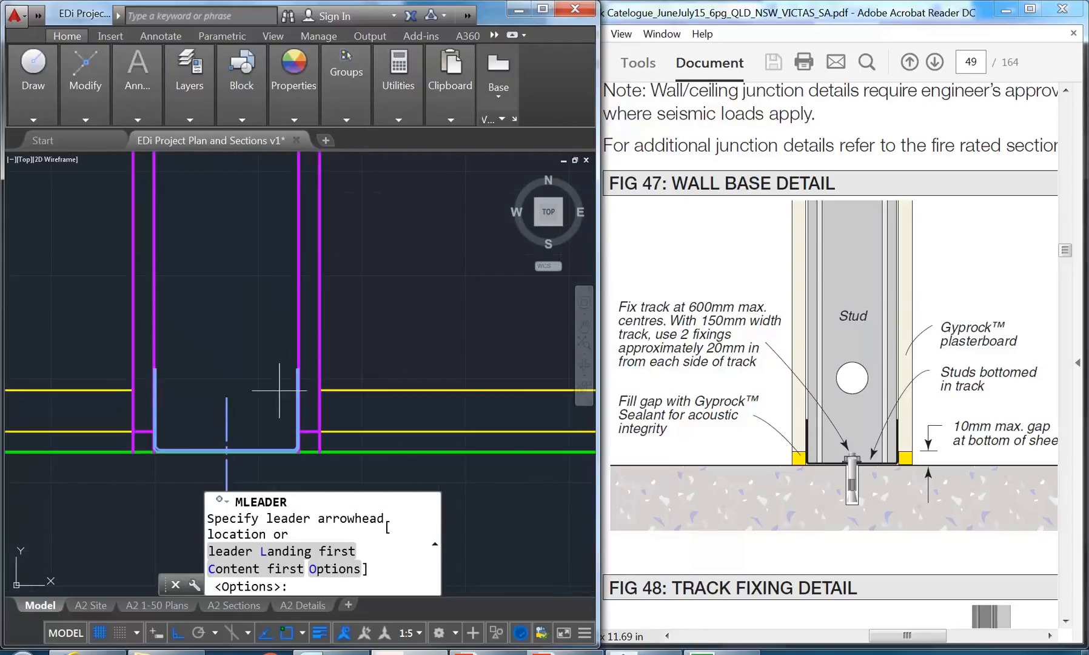
scroll(252, 404, "down", 2)
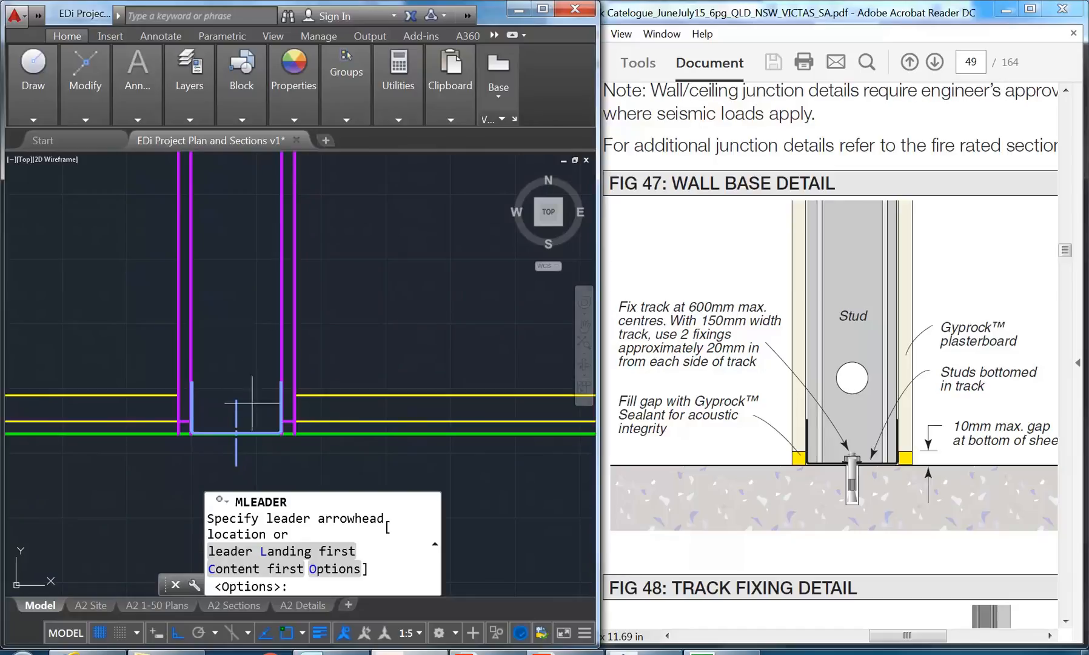
scroll(274, 291, "up", 3)
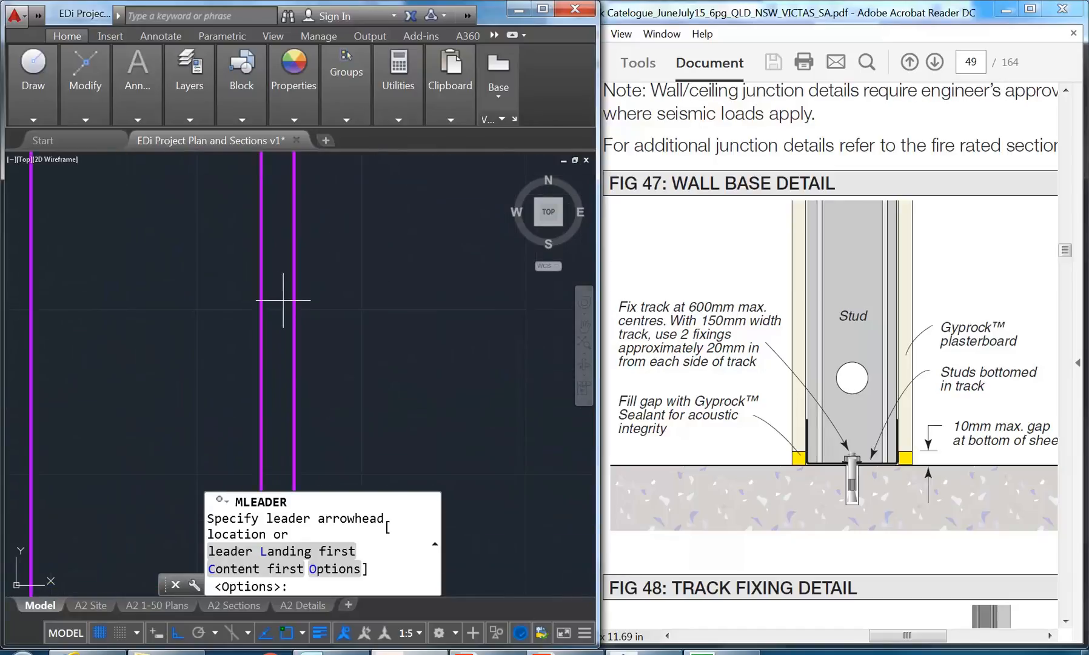
left_click(281, 301)
- Turn ortho off and run the leader diagonally up to the right, ending it with a short landing outside the wall
scroll(281, 300, "down", 3)
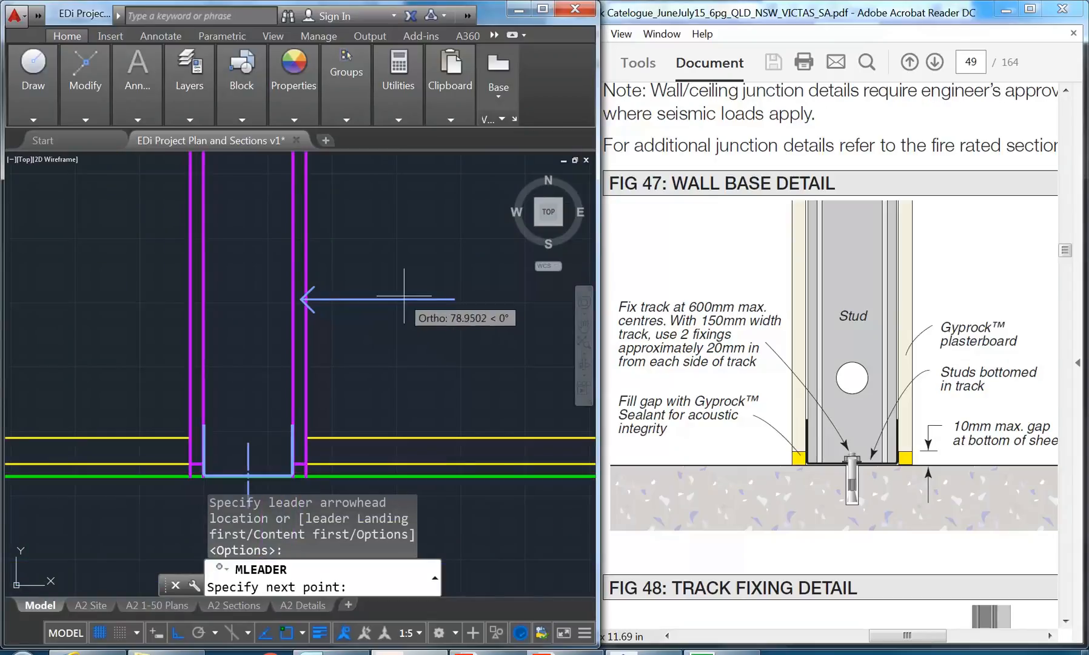
middle_click_drag(425, 303, 349, 301)
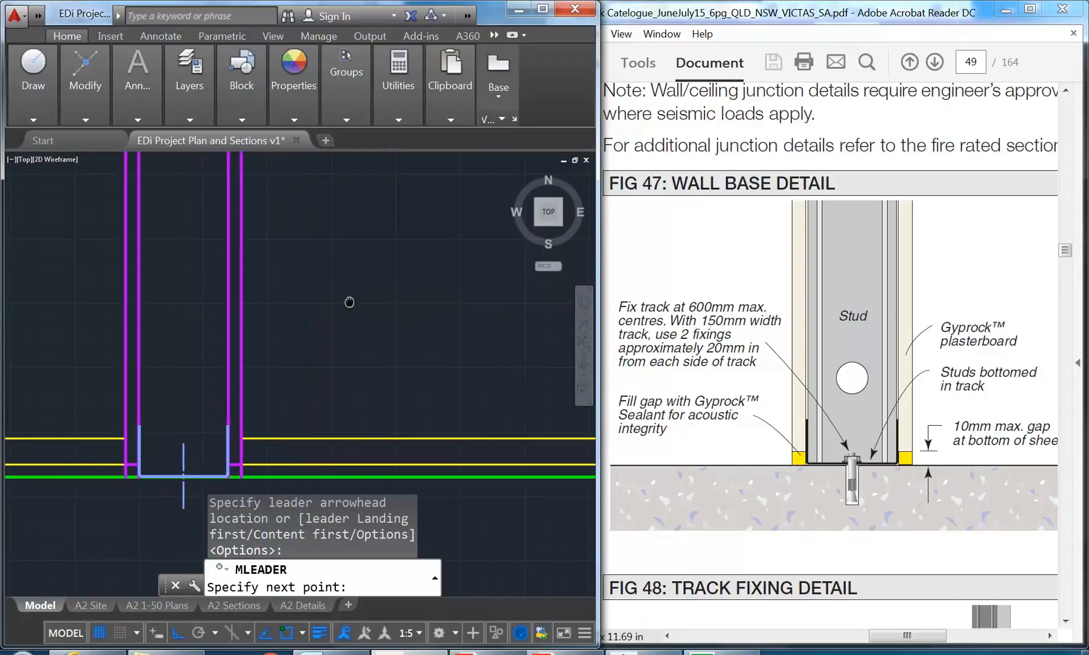
left_click(178, 632)
scroll(320, 498, "down", 2)
middle_click_drag(314, 329, 315, 329)
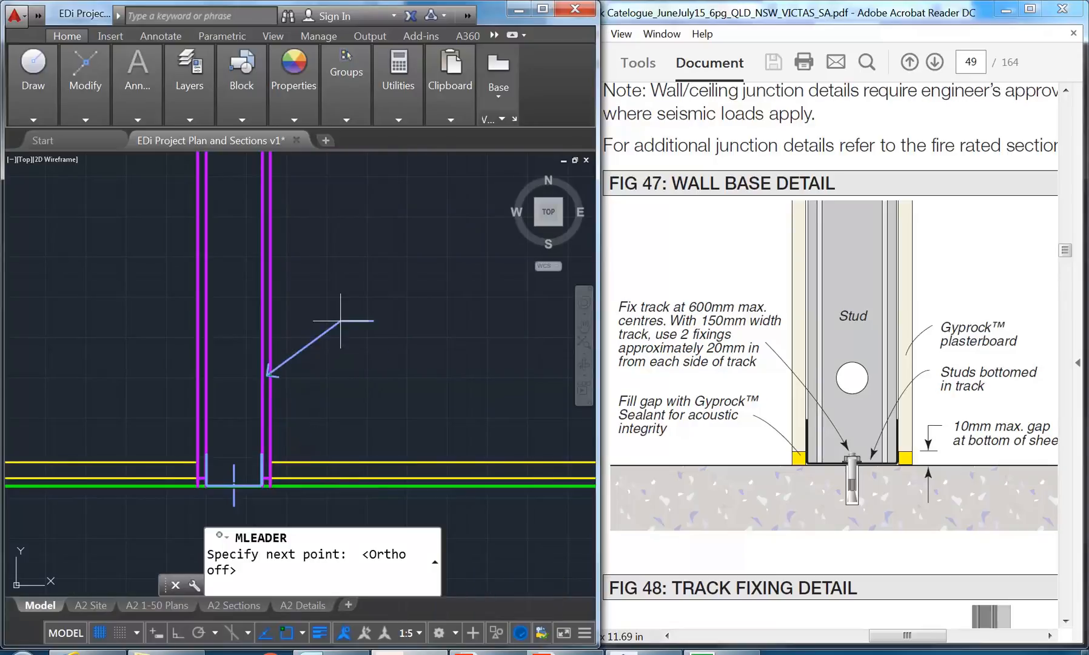
left_click(320, 314)
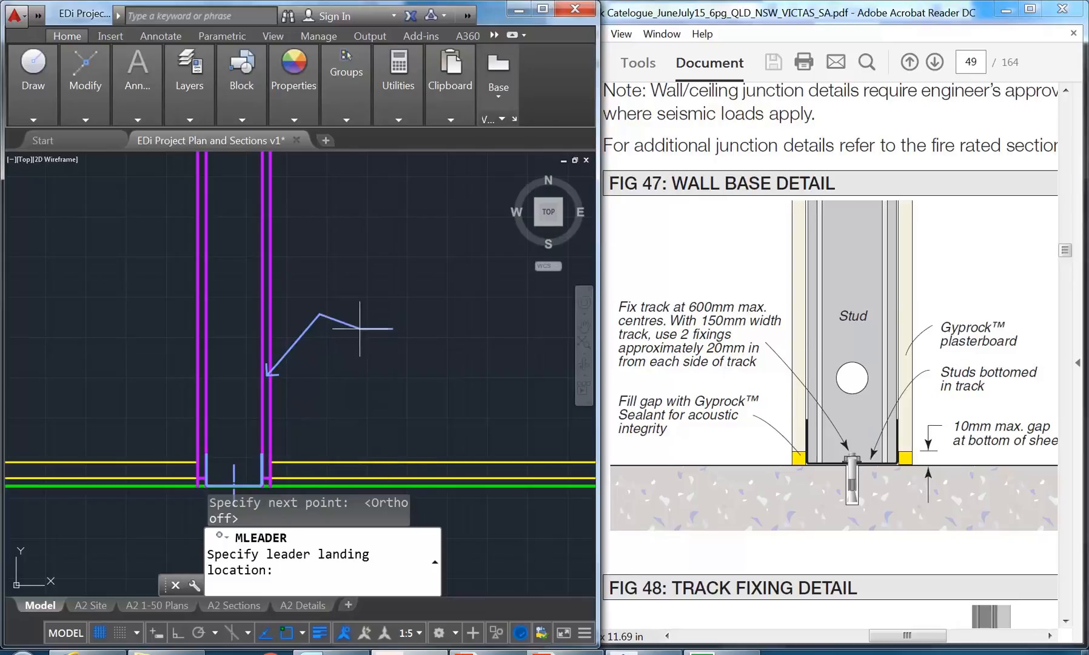
left_click(353, 309)
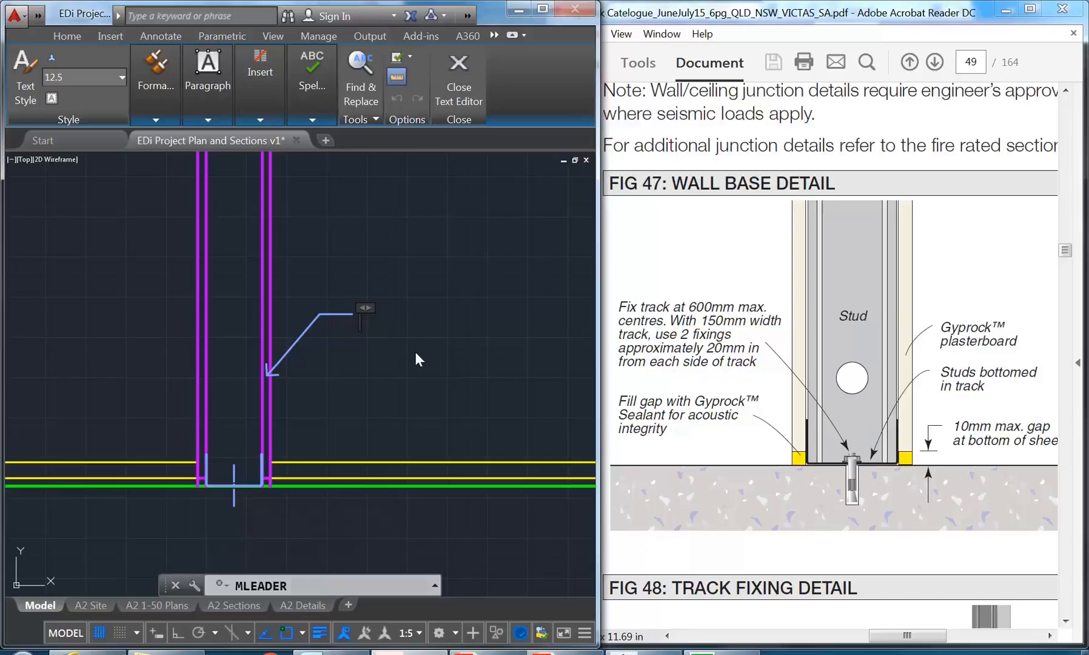
- Enter the leader note "Gyprock plasterboard" on two lines and finish the text
type("Gyprock")
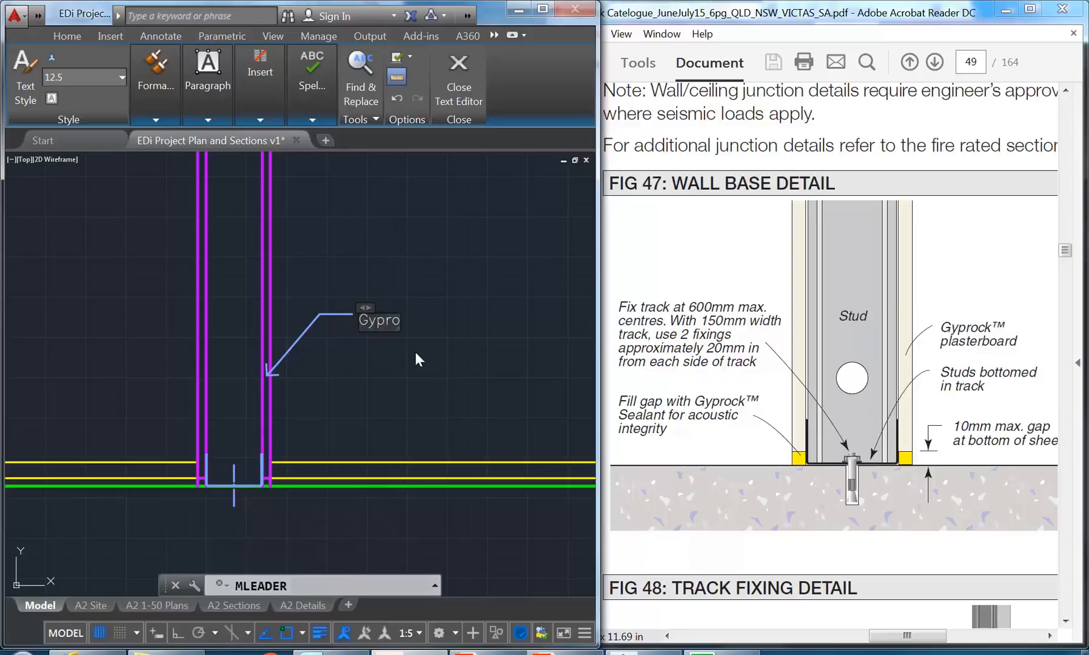
key("Return")
type("plasterboard")
left_click(354, 244)
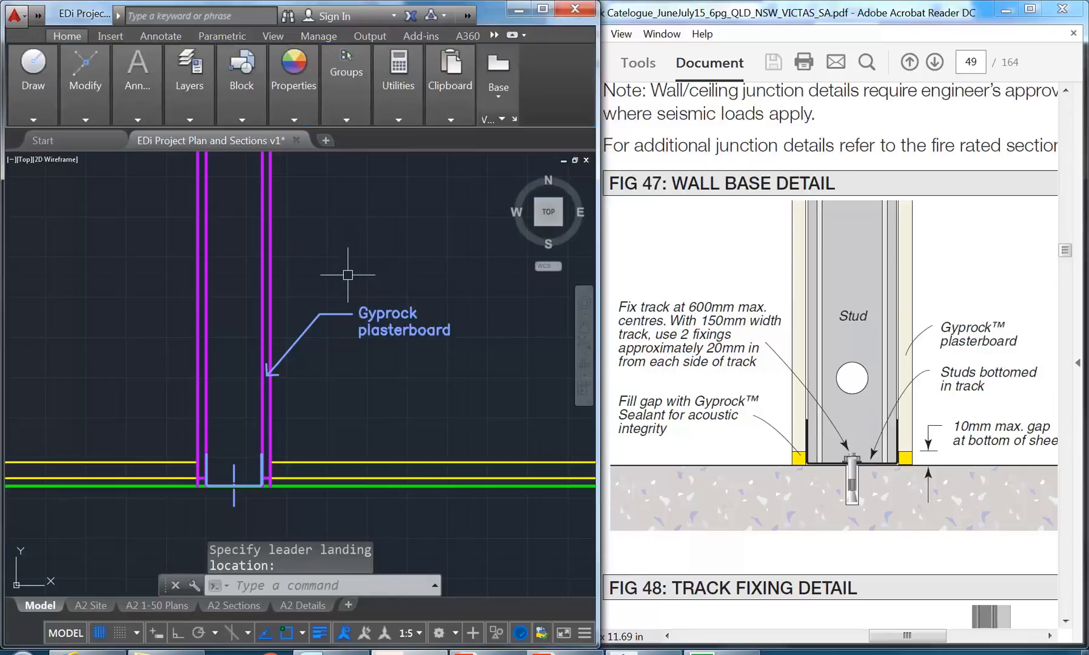
- Copy the Gyprock plasterboard leader straight down with ortho on, placing the duplicate just below the original
left_click(364, 268)
left_click(326, 366)
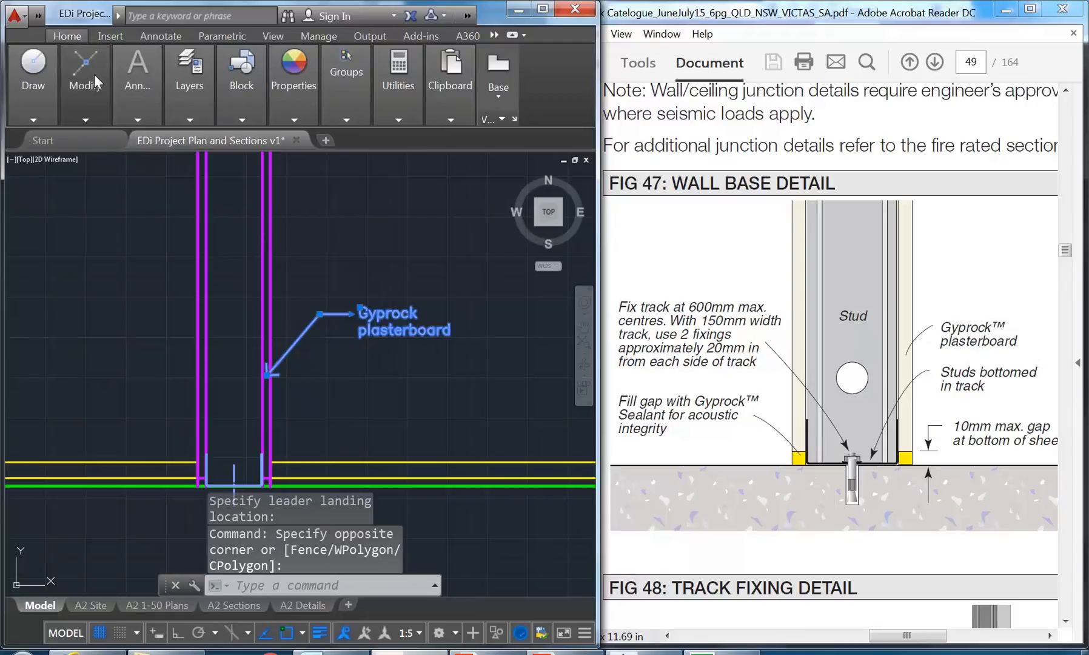
mouse_move(93, 74)
left_click(85, 161)
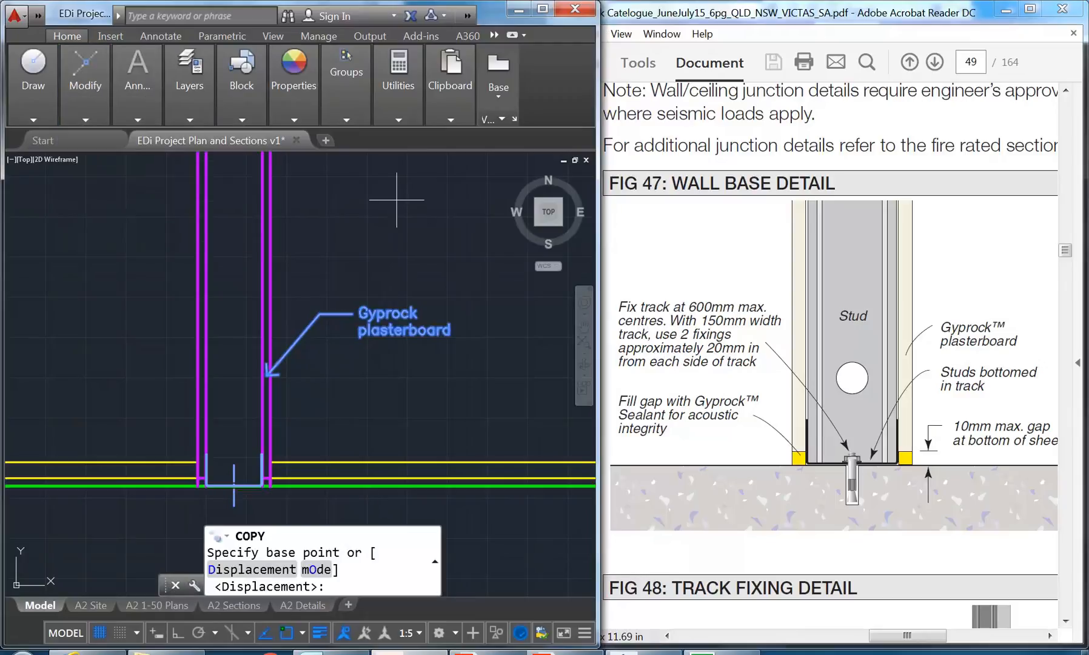
left_click(397, 204)
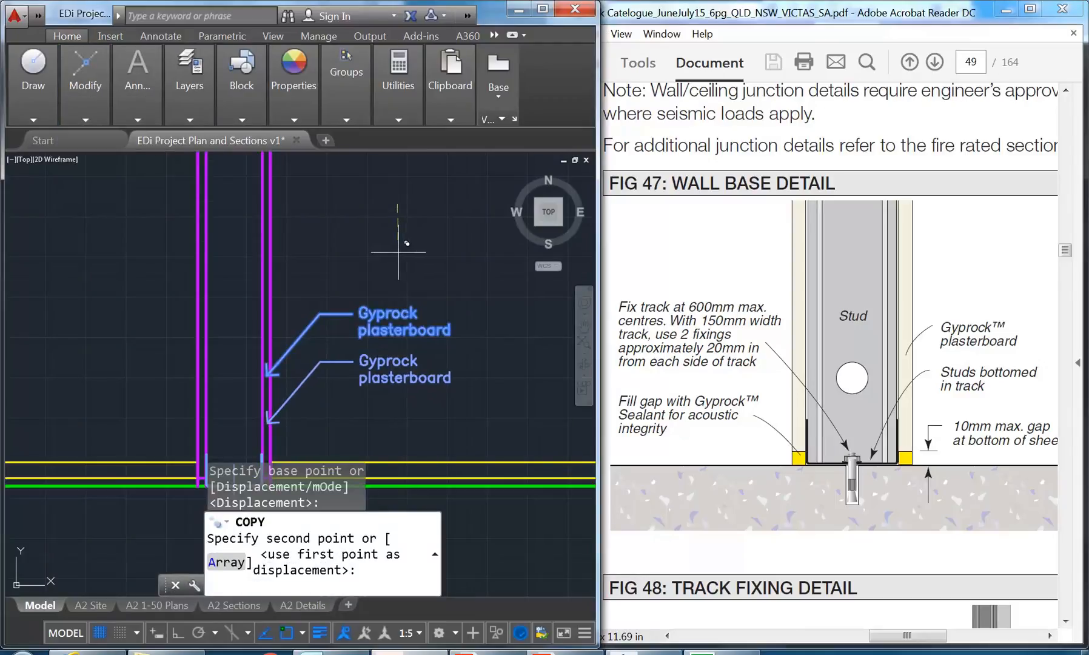
left_click(177, 633)
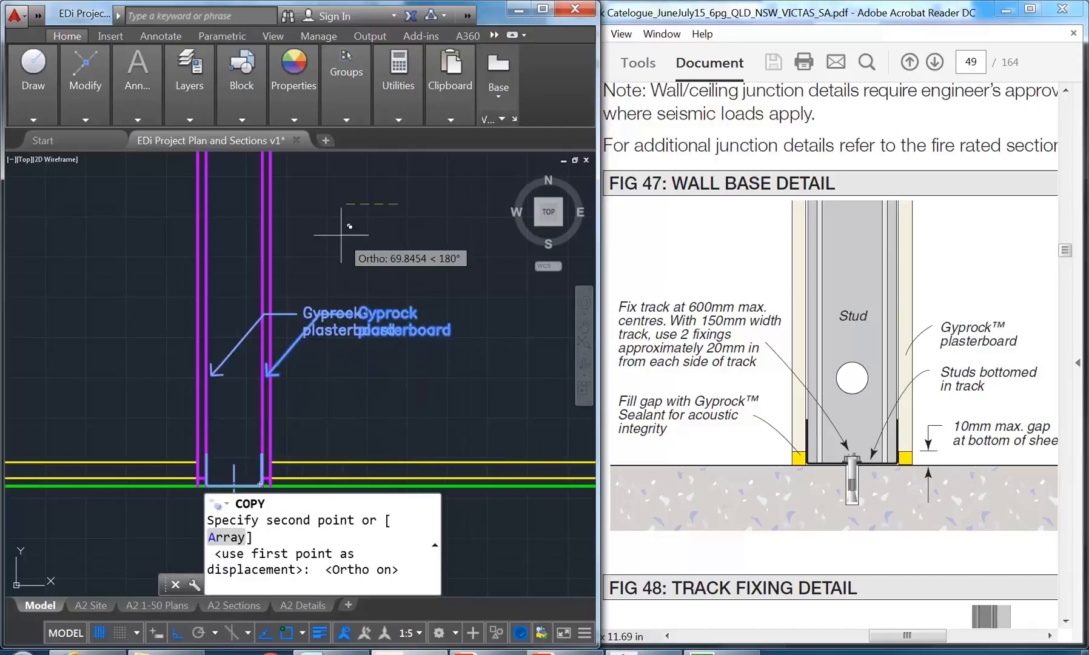
left_click(375, 262)
key("Escape")
- Turn ortho off and stretch the copied leader's arrowhead to the track base at the fixing centre line
middle_click_drag(277, 407, 342, 253)
scroll(313, 370, "up", 2)
left_click(322, 296)
left_click(333, 248)
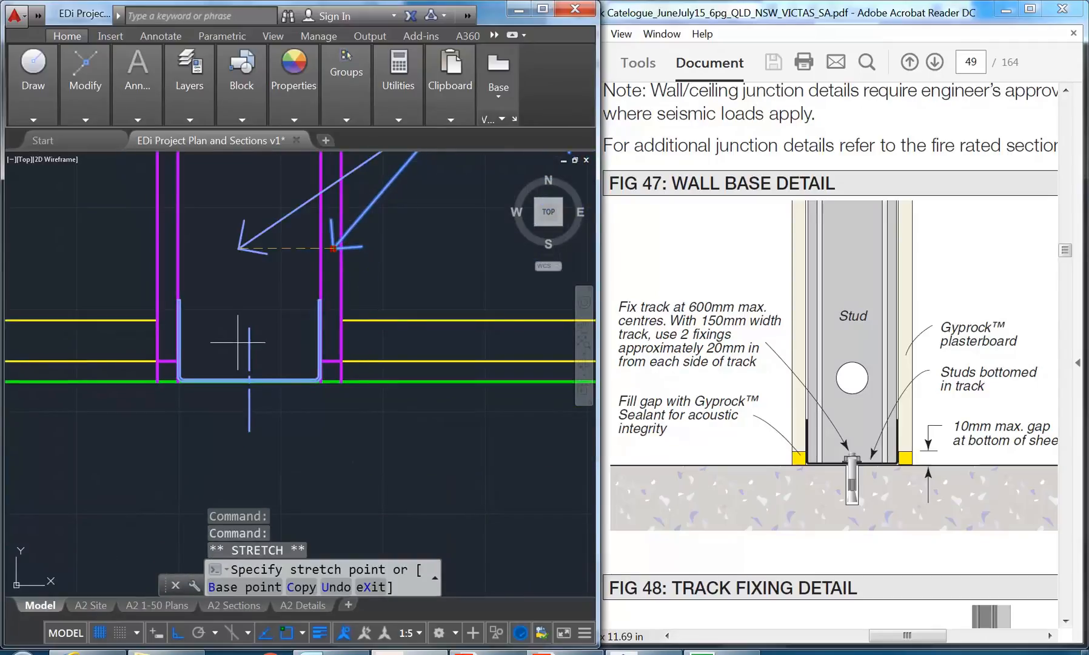
left_click(177, 634)
left_click(269, 372)
scroll(269, 371, "down", 2)
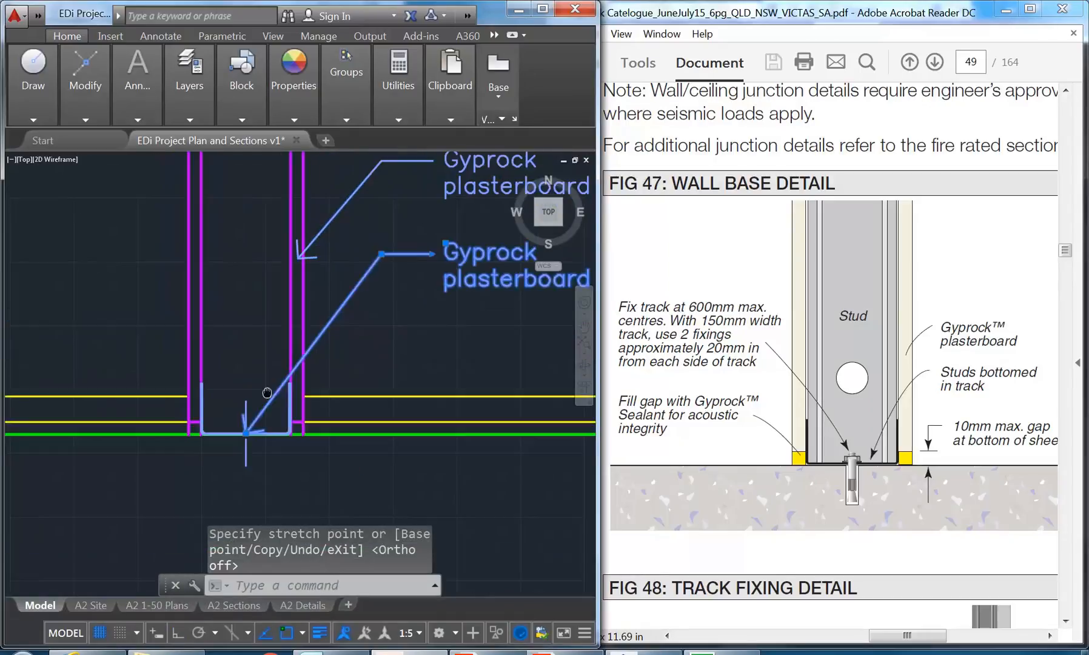
mouse_move(373, 275)
middle_click_drag(367, 286, 311, 319)
key("Escape")
- Try to move the copied leader's arrowhead from the track base to the top of the track's right flange
scroll(329, 316, "down", 2)
scroll(295, 341, "up", 2)
middle_click_drag(256, 419, 261, 330)
scroll(261, 329, "up", 2)
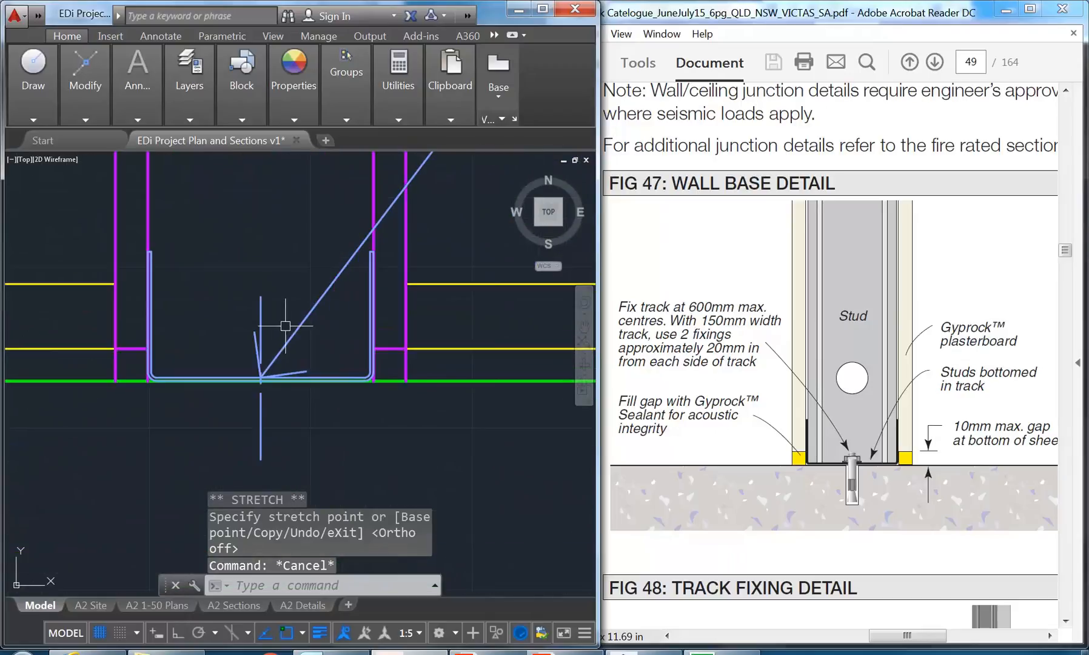
left_click(291, 331)
left_click(261, 378)
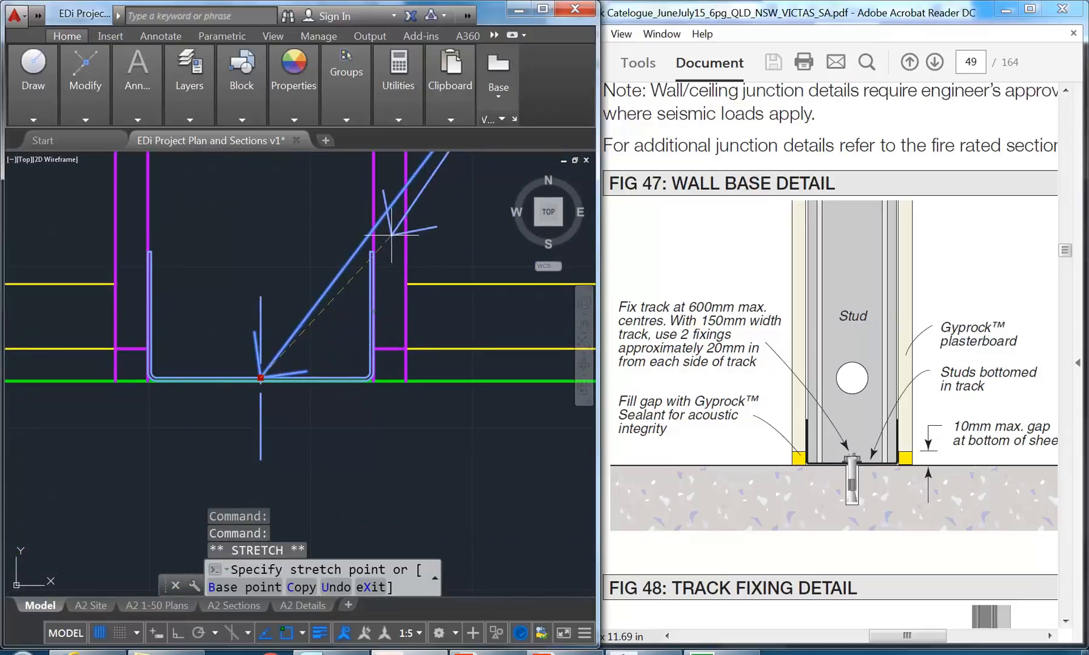
scroll(365, 242, "up", 3)
scroll(368, 247, "up", 3)
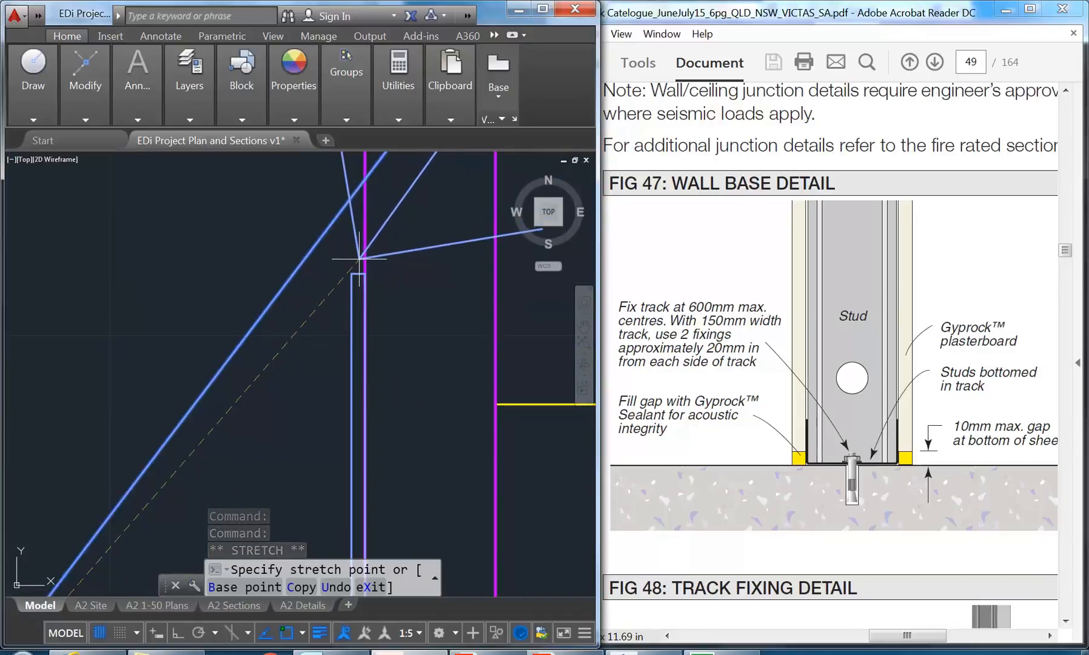
left_click(365, 260)
scroll(371, 261, "down", 3)
scroll(383, 403, "up", 2)
- Stretch the copied leader's arrowhead from the track's right corner up to the top of its right flange and deselect it
left_click(351, 366)
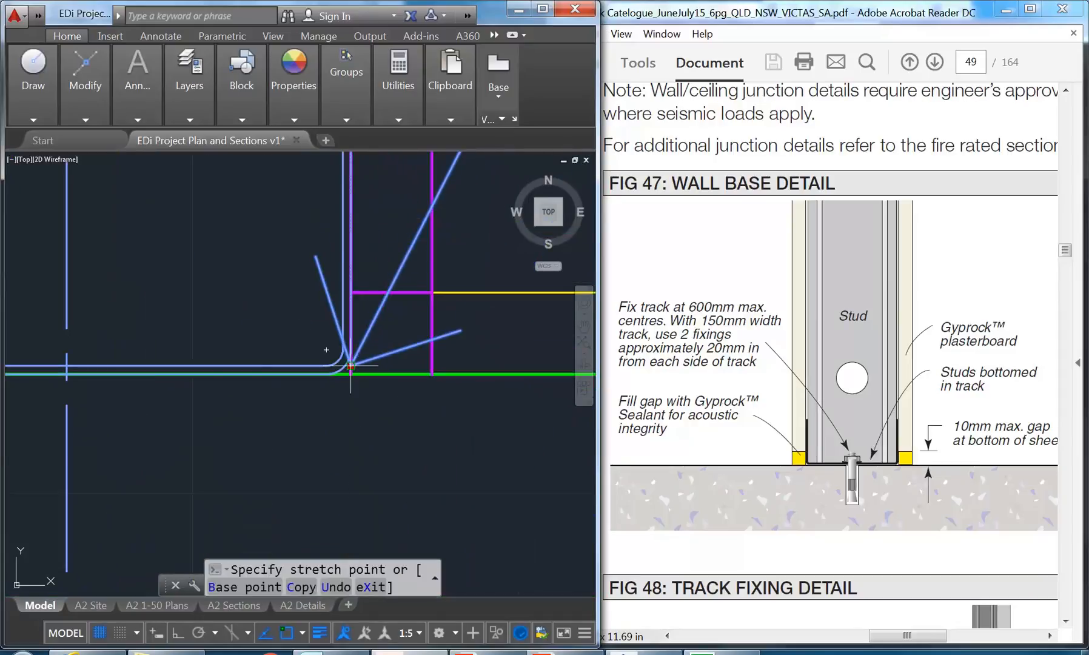
middle_click_drag(354, 312, 358, 432)
middle_click_drag(323, 173, 322, 343)
scroll(361, 329, "up", 2)
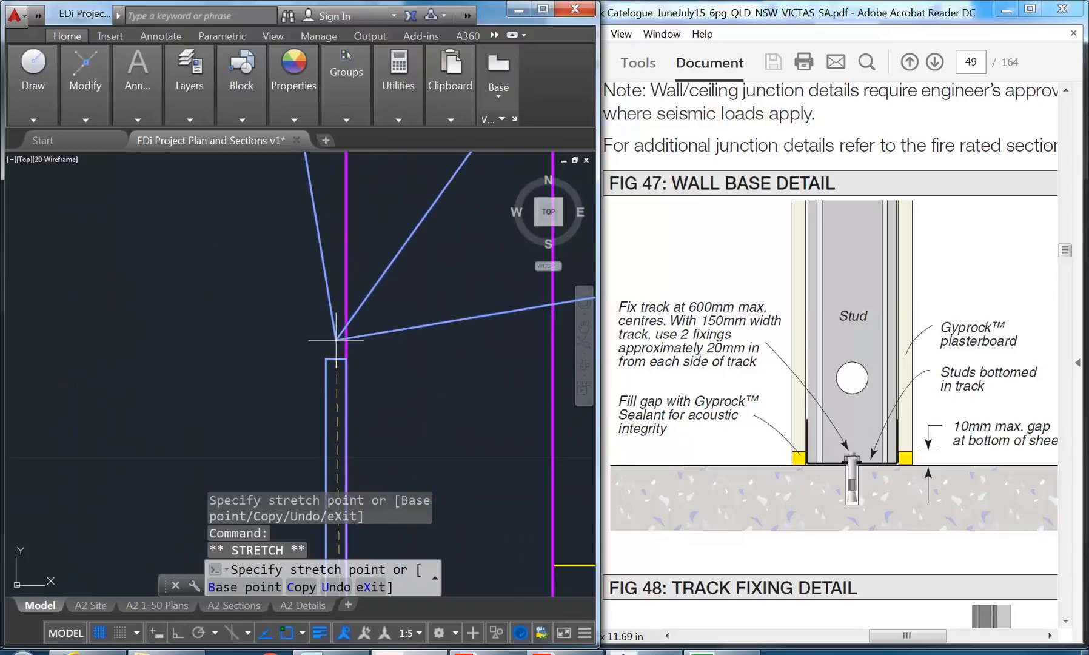
left_click(343, 328)
scroll(315, 376, "down", 4)
key("Escape")
key("Escape")
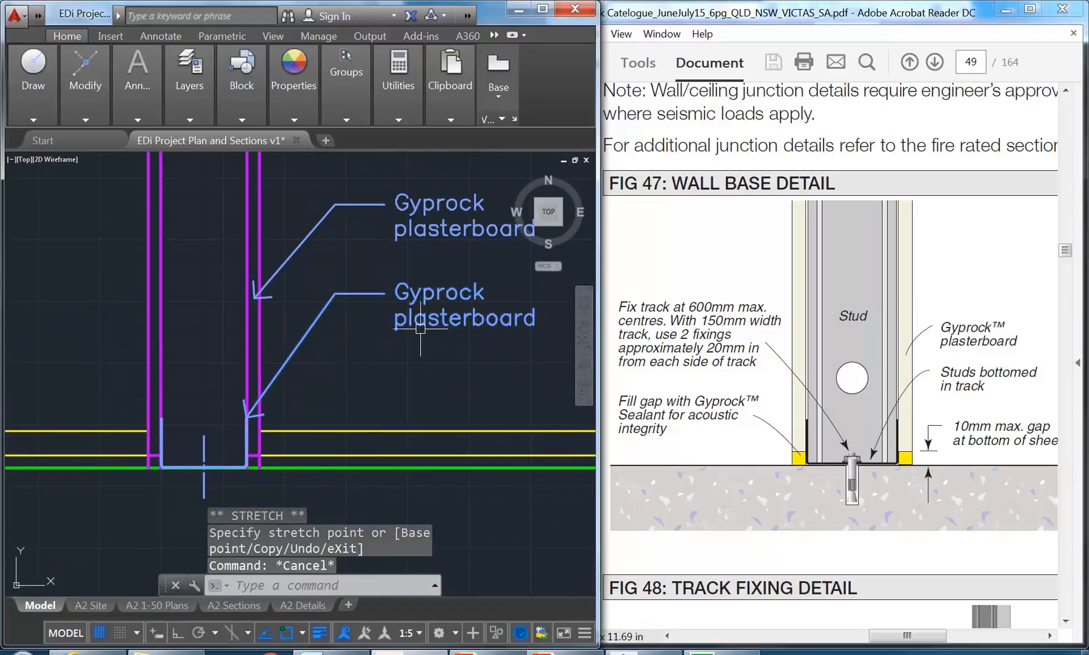
- Replace the copied leader's text with "Studs bottomed in track" over two lines, breaking before "in track"
double_click(423, 324)
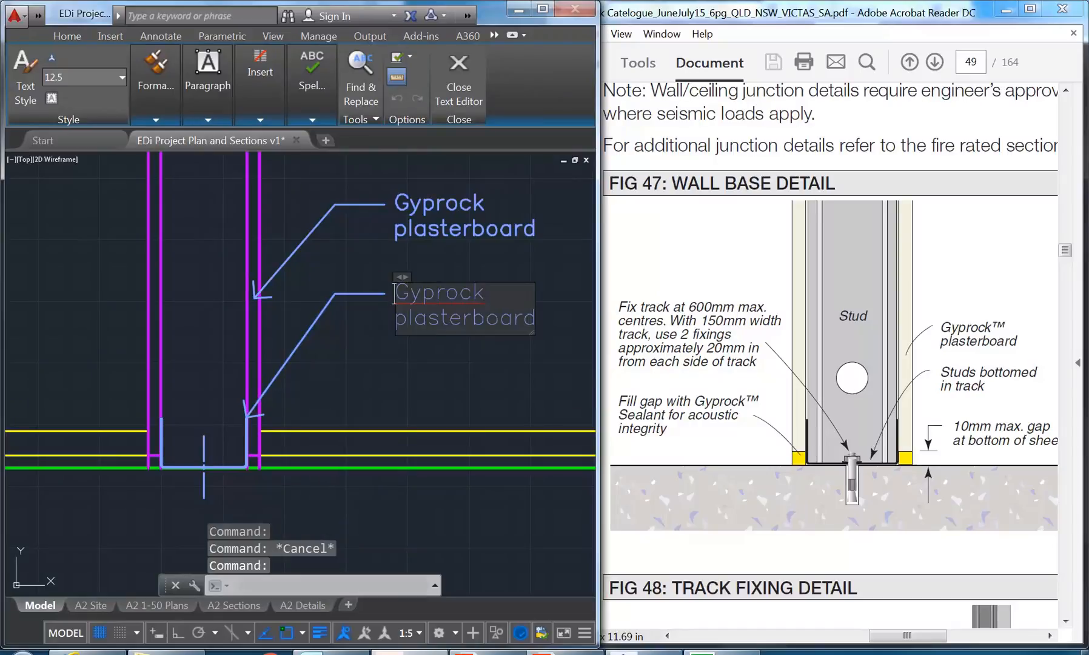
key("ctrl+a")
type("St")
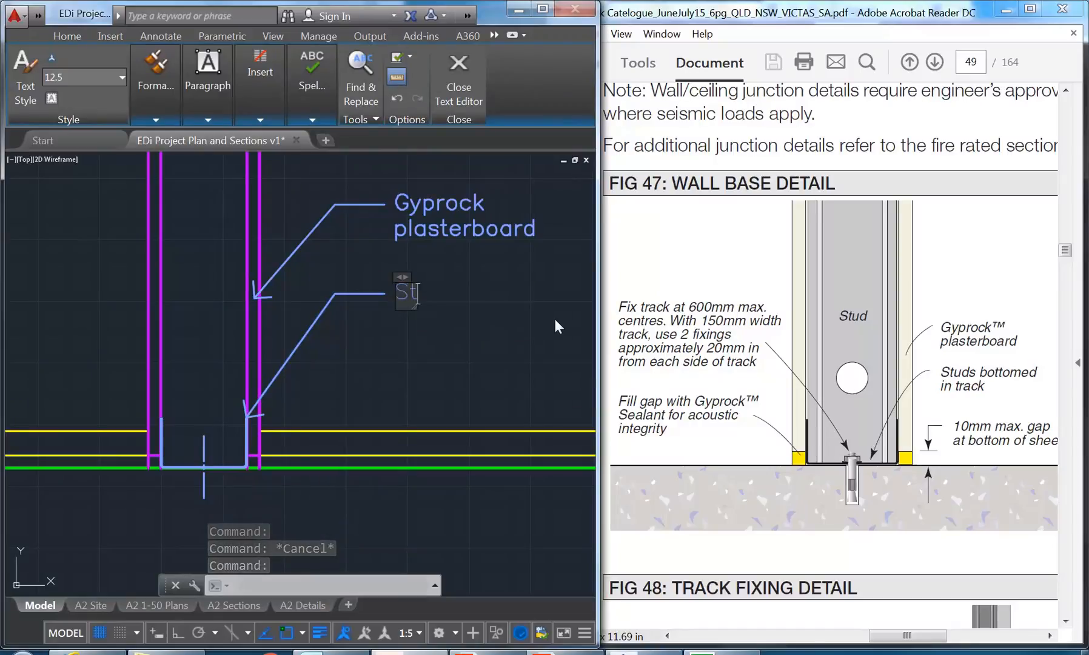
type("uds ")
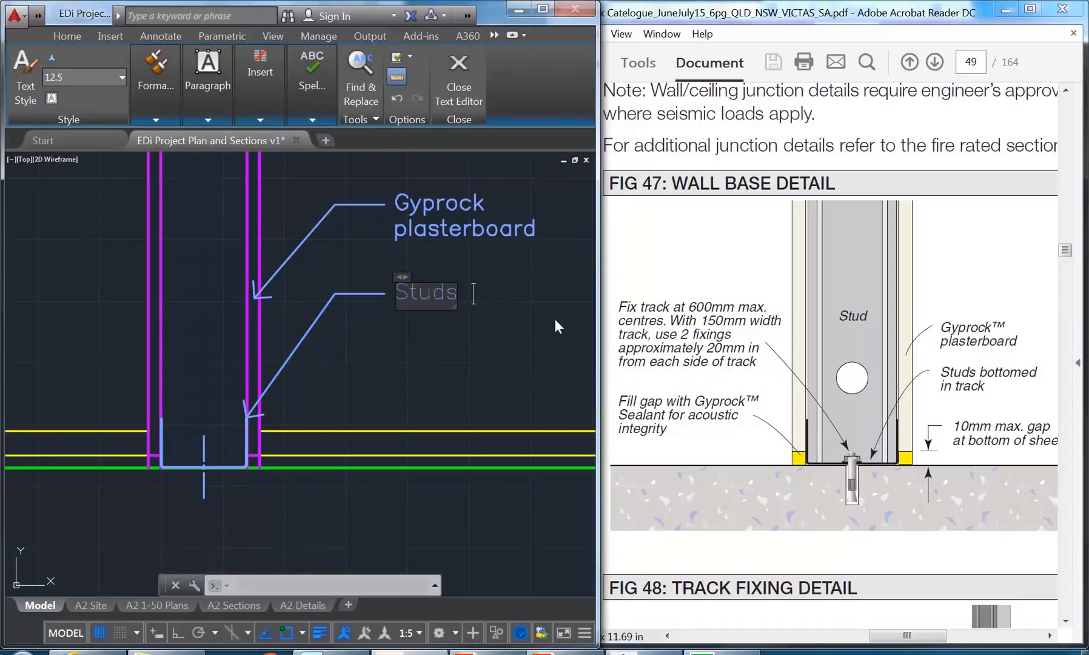
type("bottome")
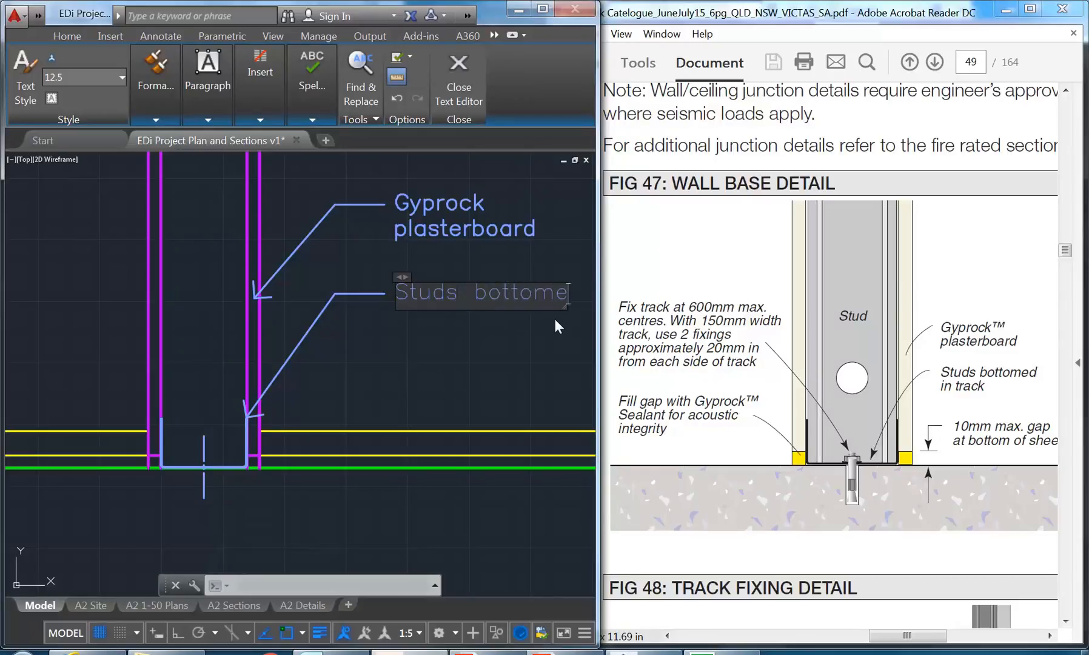
type("d")
key("Return")
type("in track")
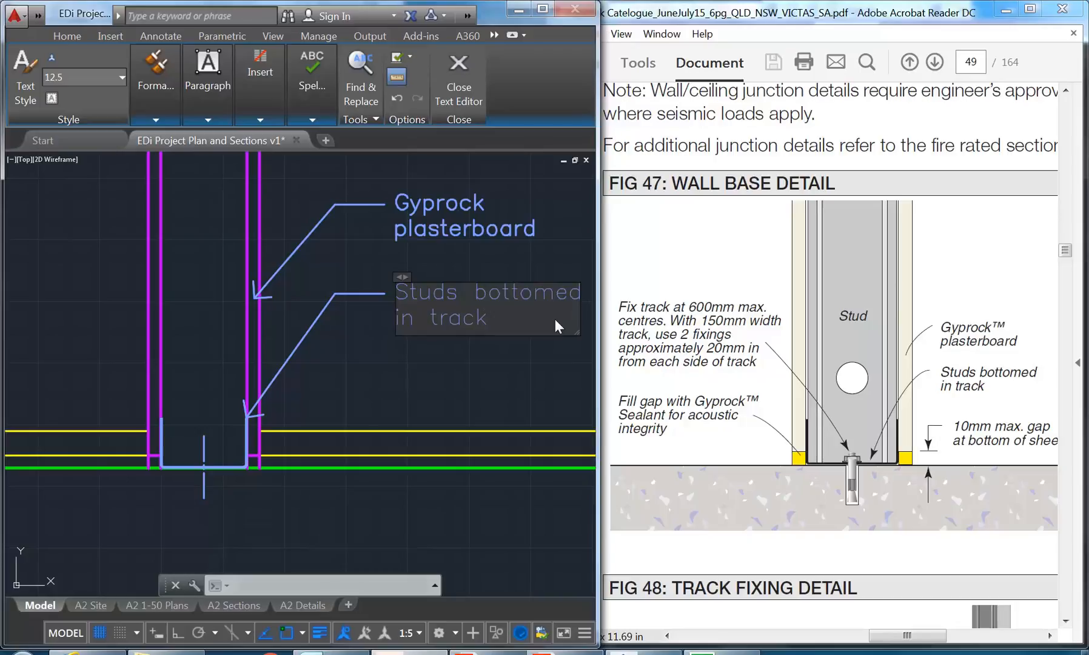
left_click(426, 370)
- Select both the plasterboard and stud leader notes and assign them to the T-REF layer
scroll(388, 352, "down", 5)
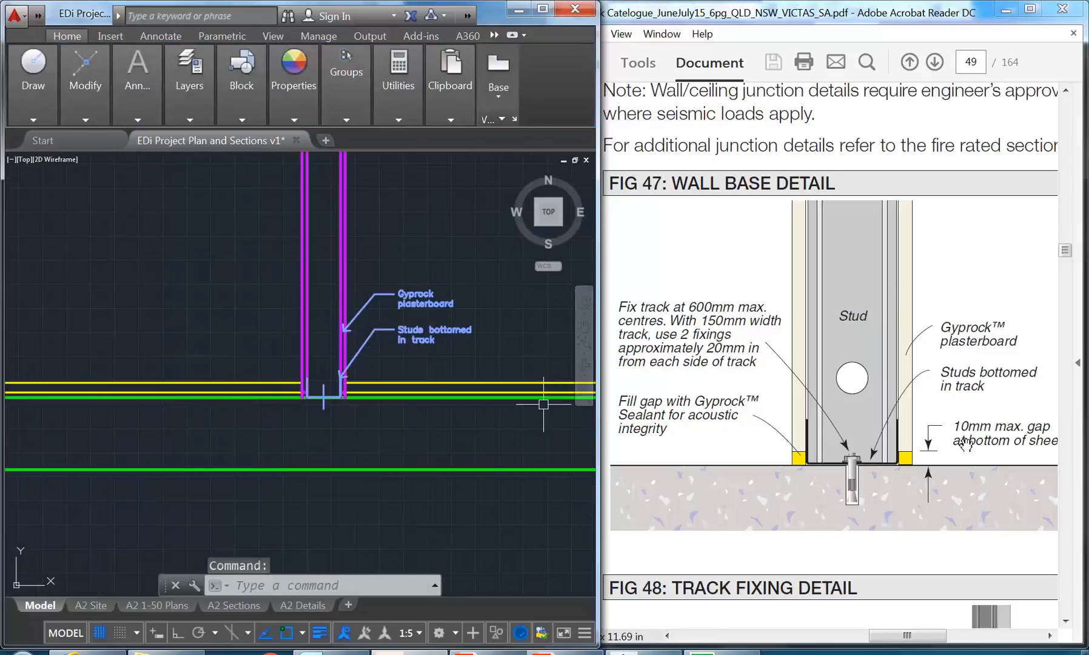
scroll(389, 318, "up", 2)
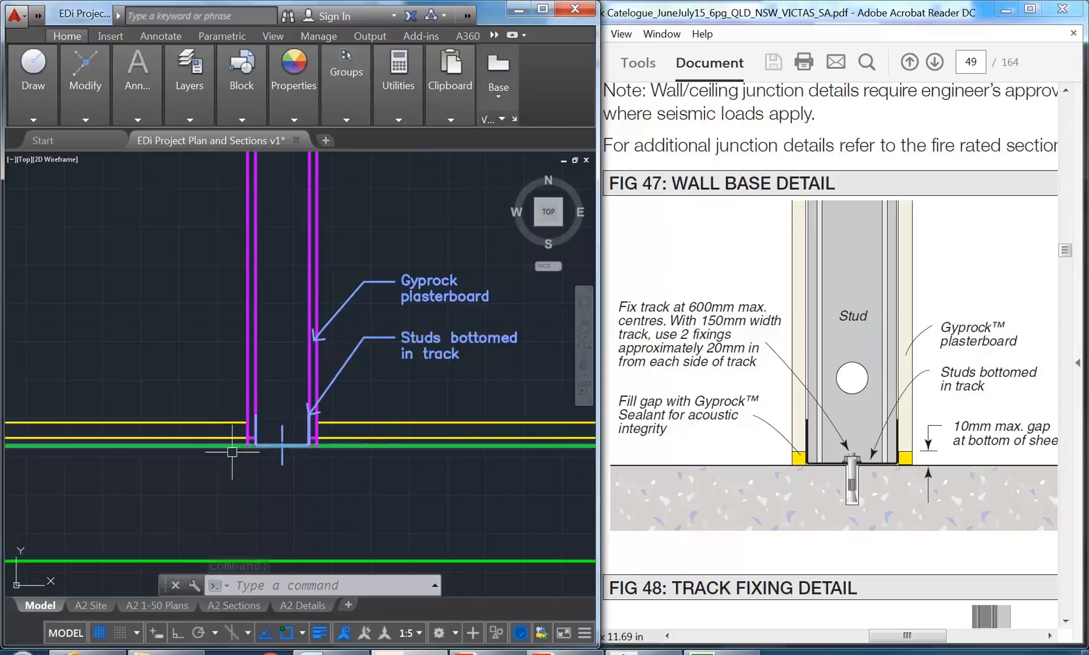
scroll(233, 452, "up", 2)
scroll(294, 376, "down", 3)
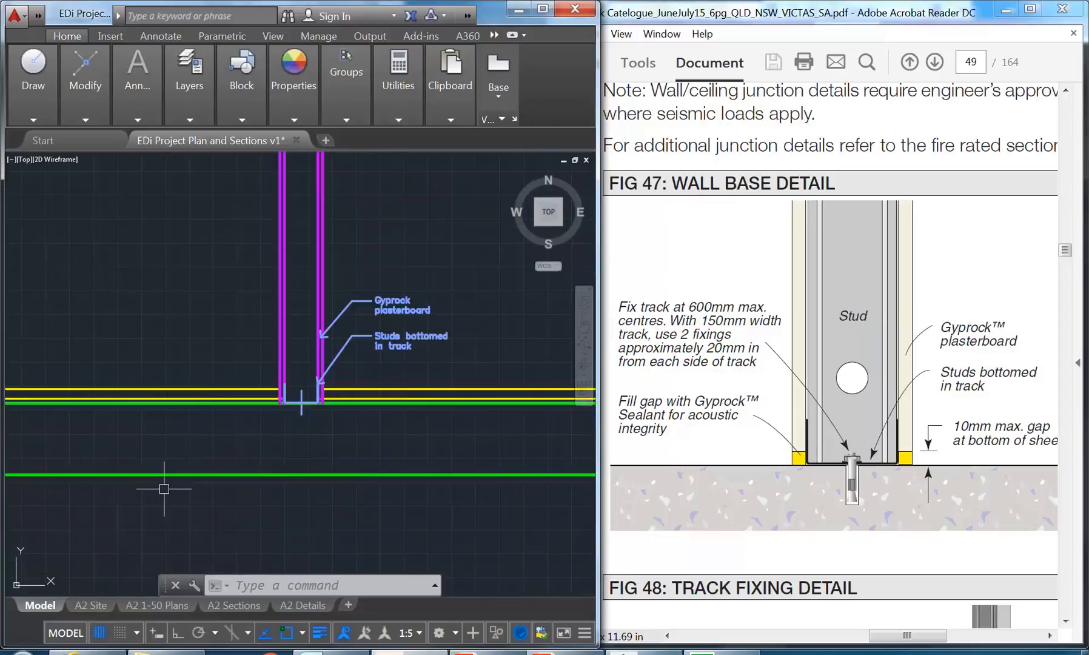
left_click(404, 259)
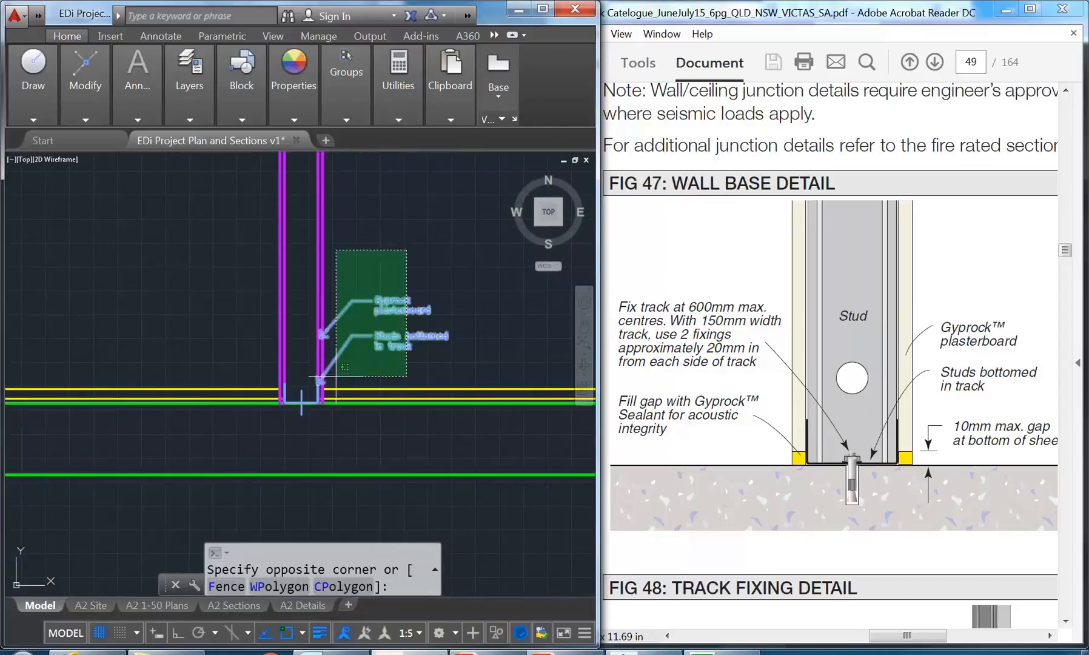
left_click(344, 374)
mouse_move(190, 85)
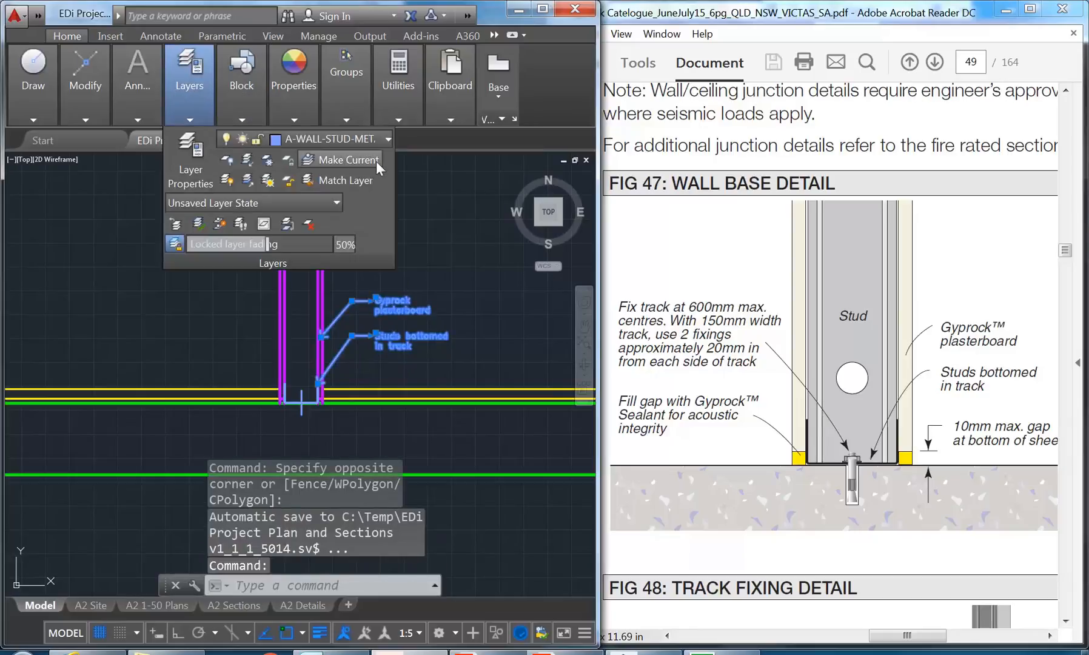
left_click(340, 138)
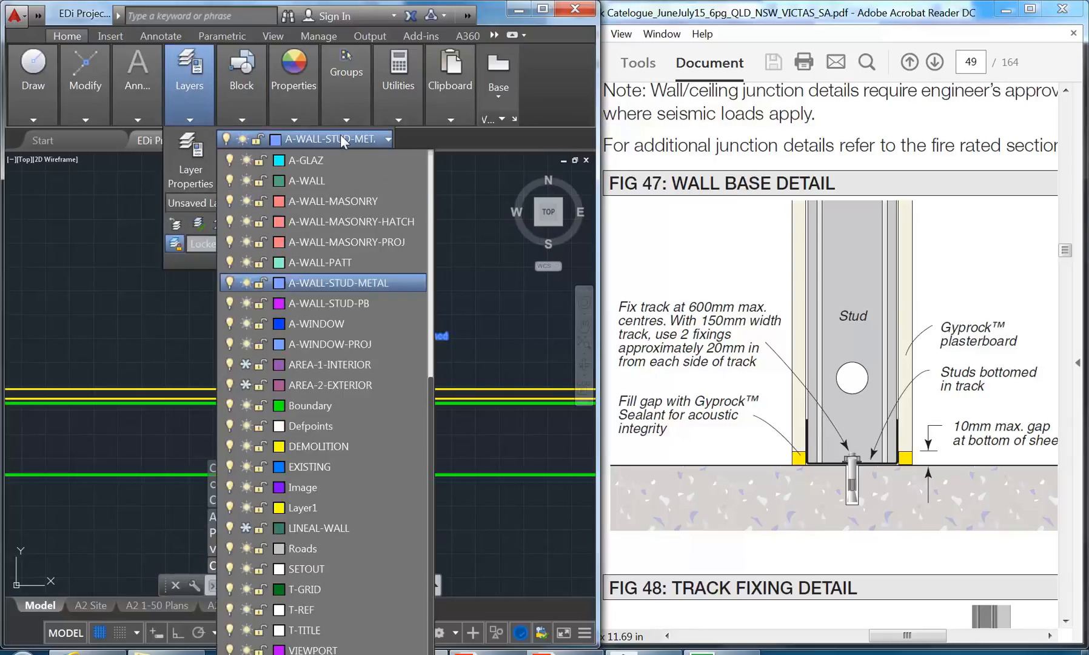
left_click(308, 613)
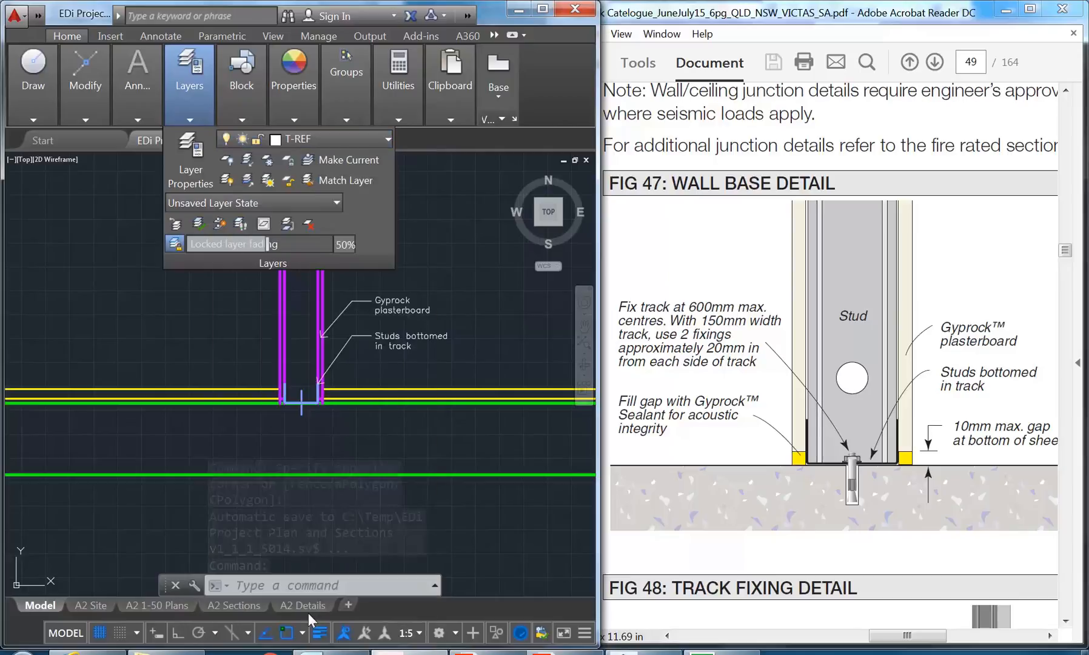
mouse_move(188, 89)
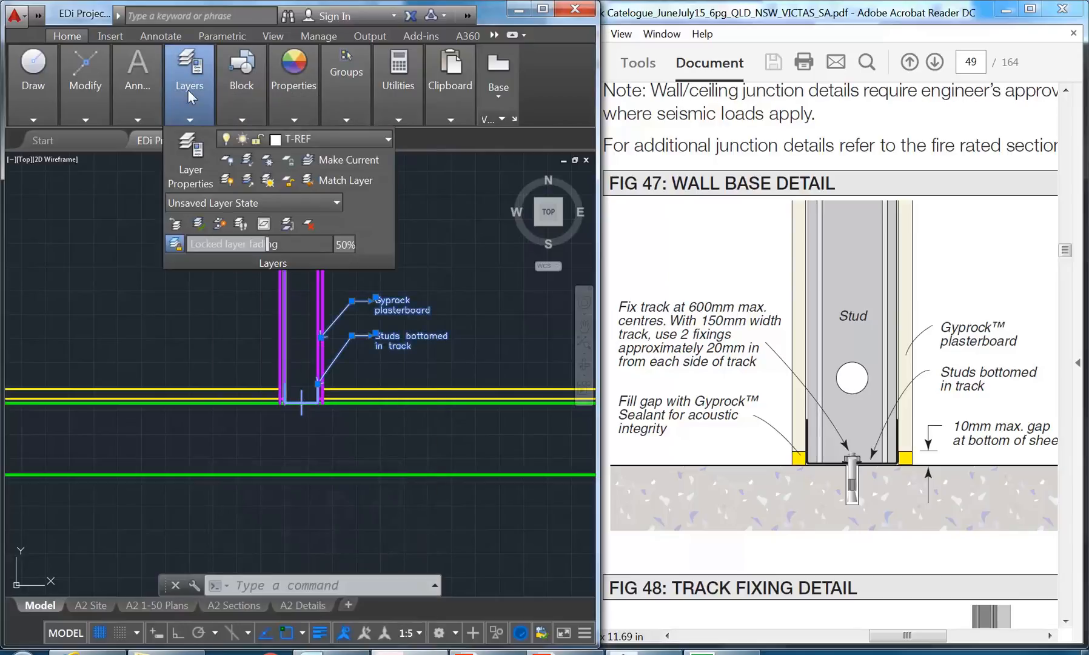
left_click(357, 139)
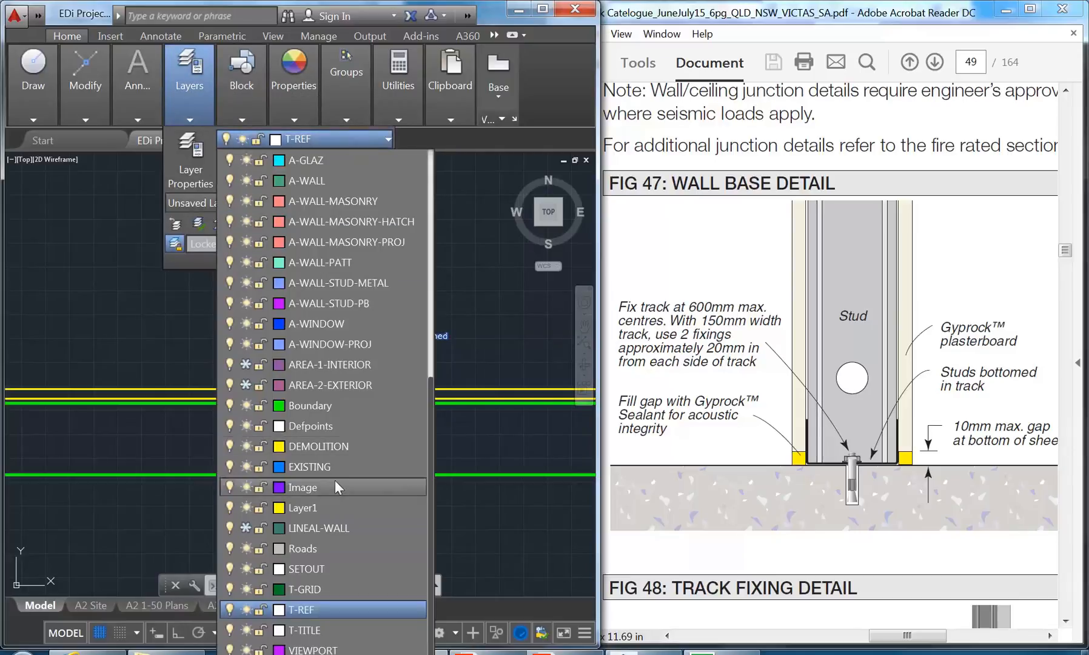
- Create a new layer named T-NOTES in the layer properties manager
left_click(189, 106)
left_click(190, 156)
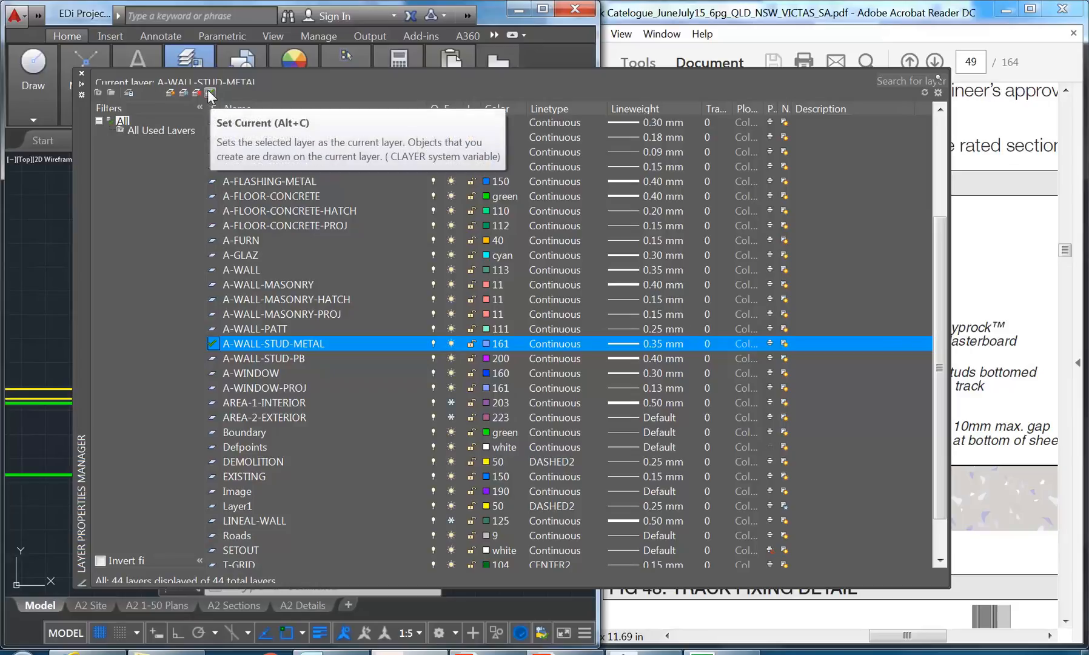
left_click(169, 93)
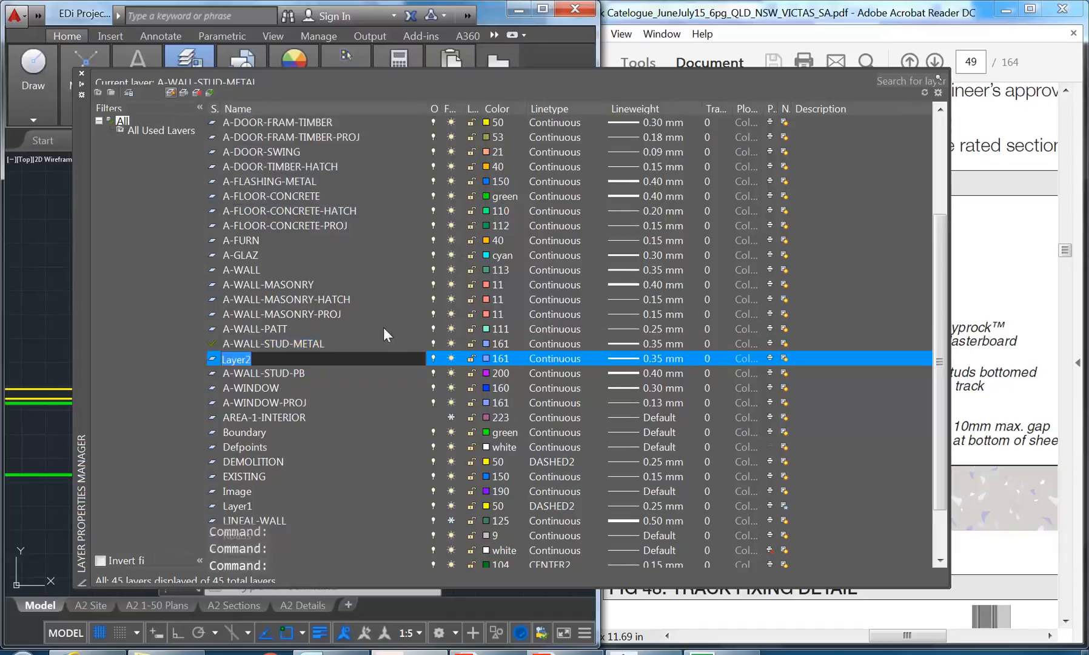
type("A")
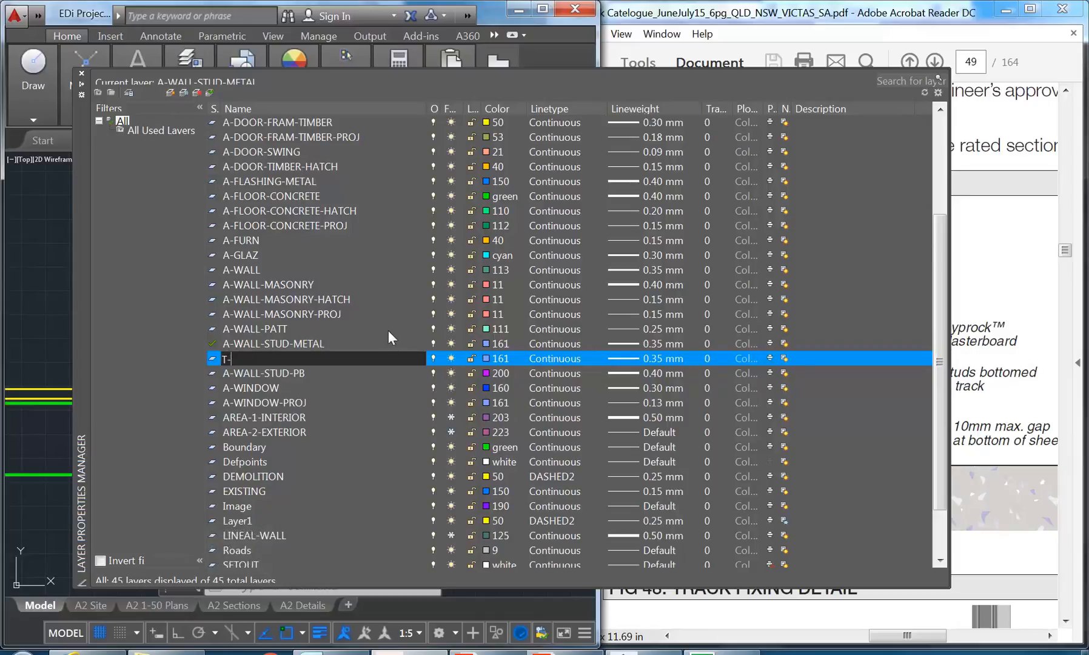
type("-NOTES")
key("Return")
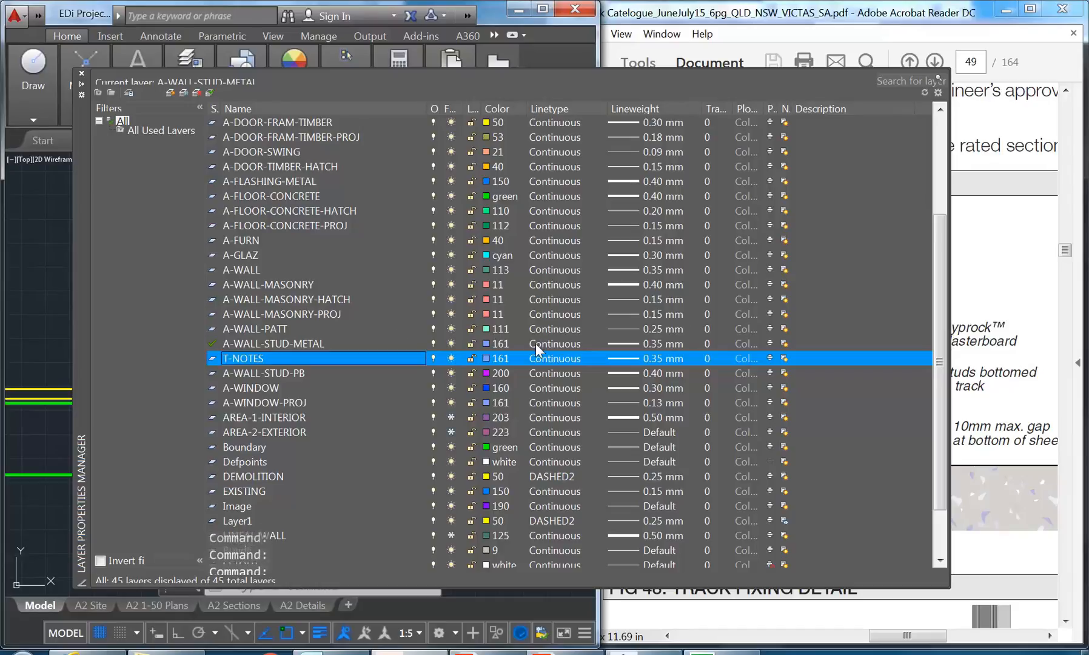
- Set the T-NOTES layer's colour to white, index 7
left_click(492, 358)
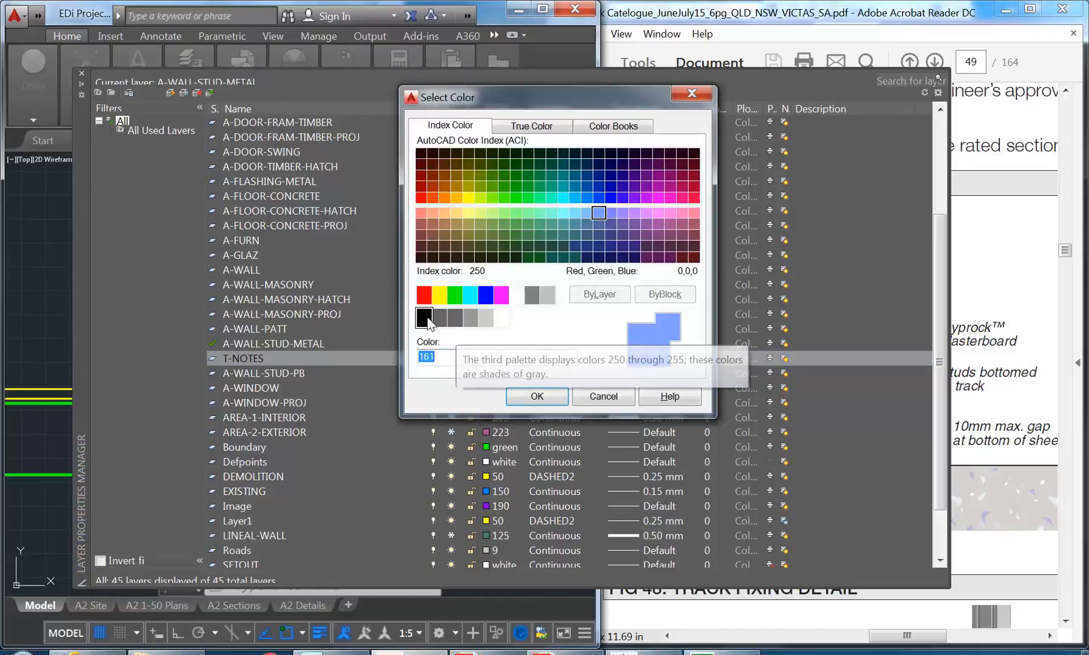
left_click(499, 318)
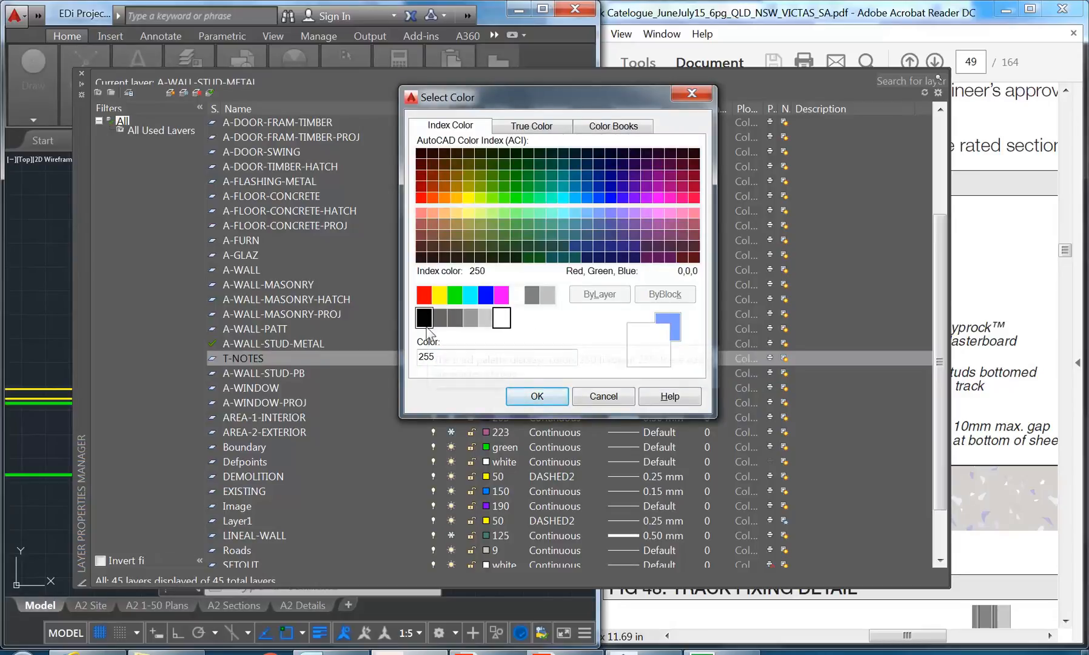
type("0")
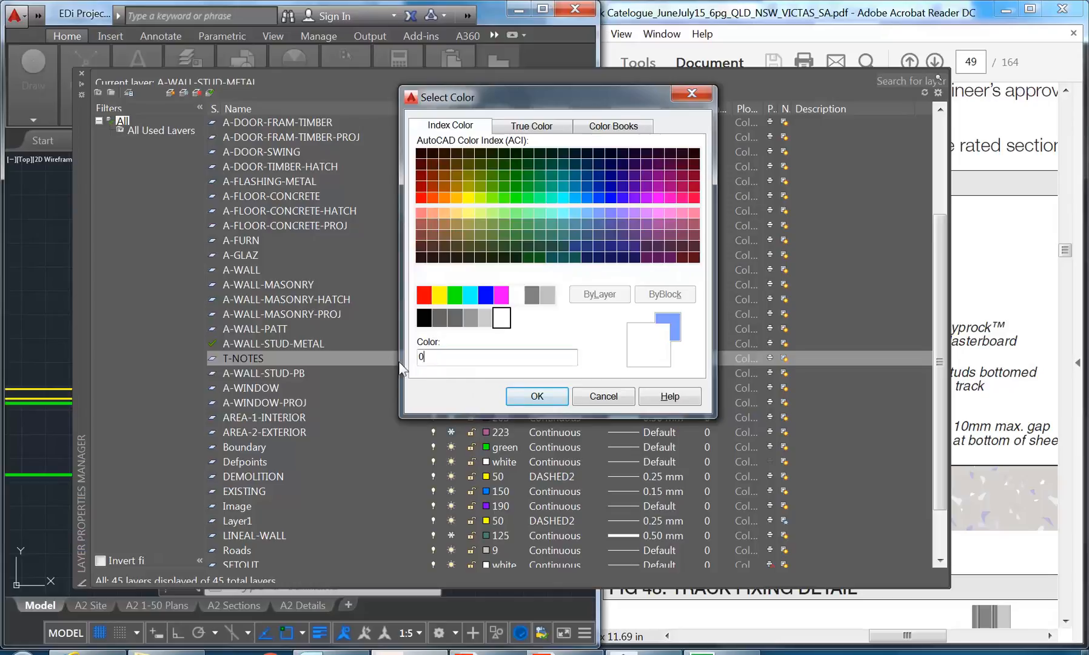
left_click(551, 398)
left_click(597, 297)
left_click(516, 295)
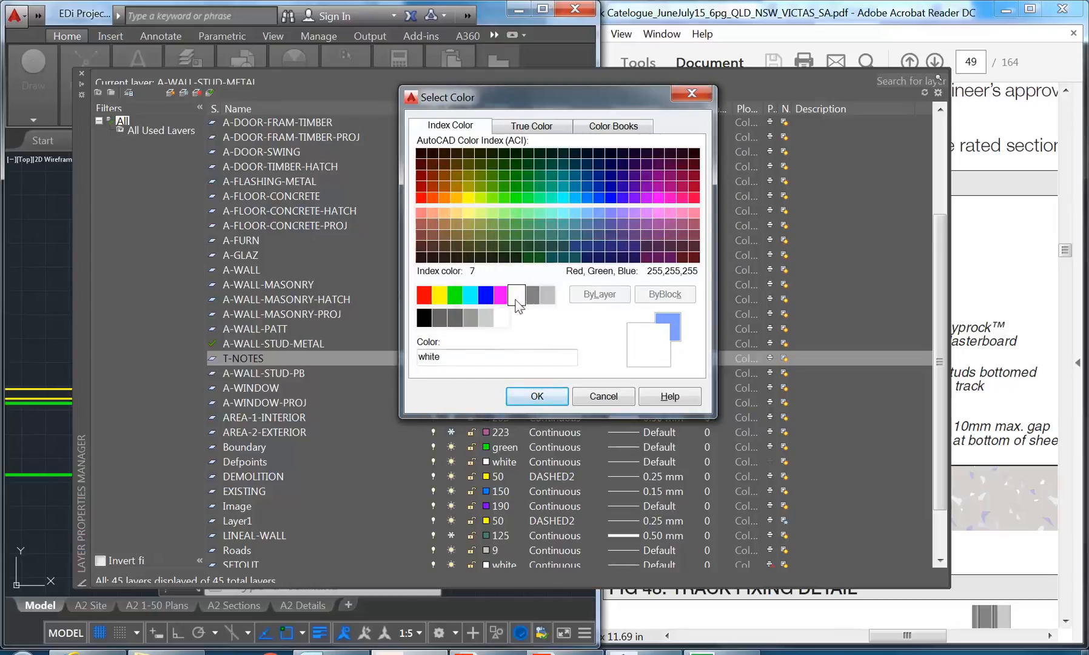
left_click(530, 393)
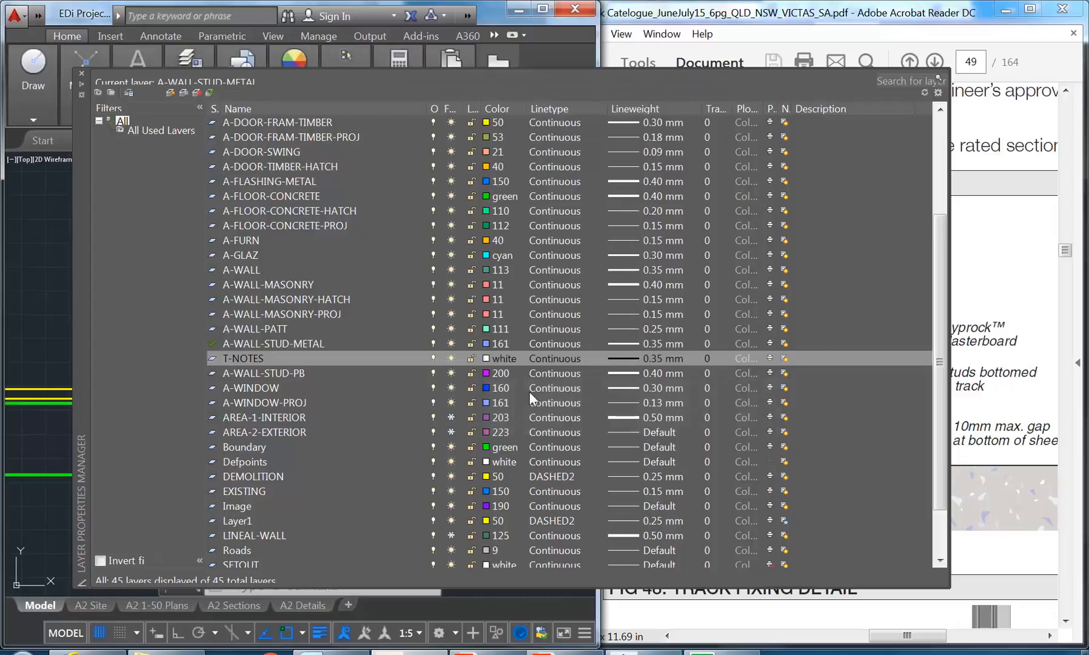
- Set the T-NOTES layer's lineweight to Default, make it the current layer and close the layer manager
left_click(616, 358)
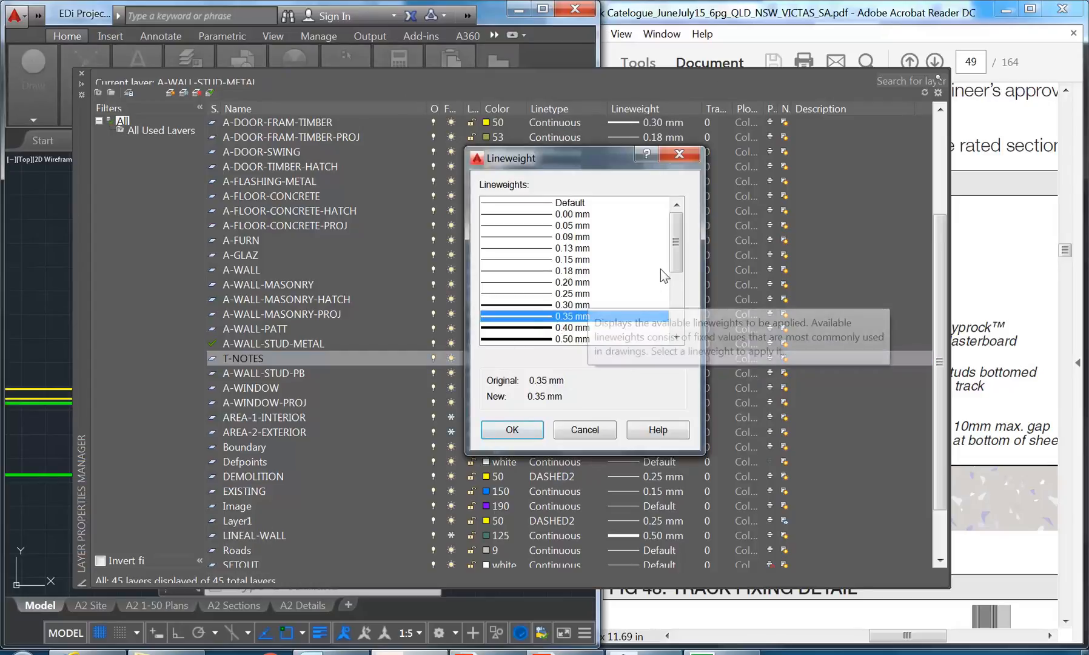
left_click(570, 202)
left_click(511, 430)
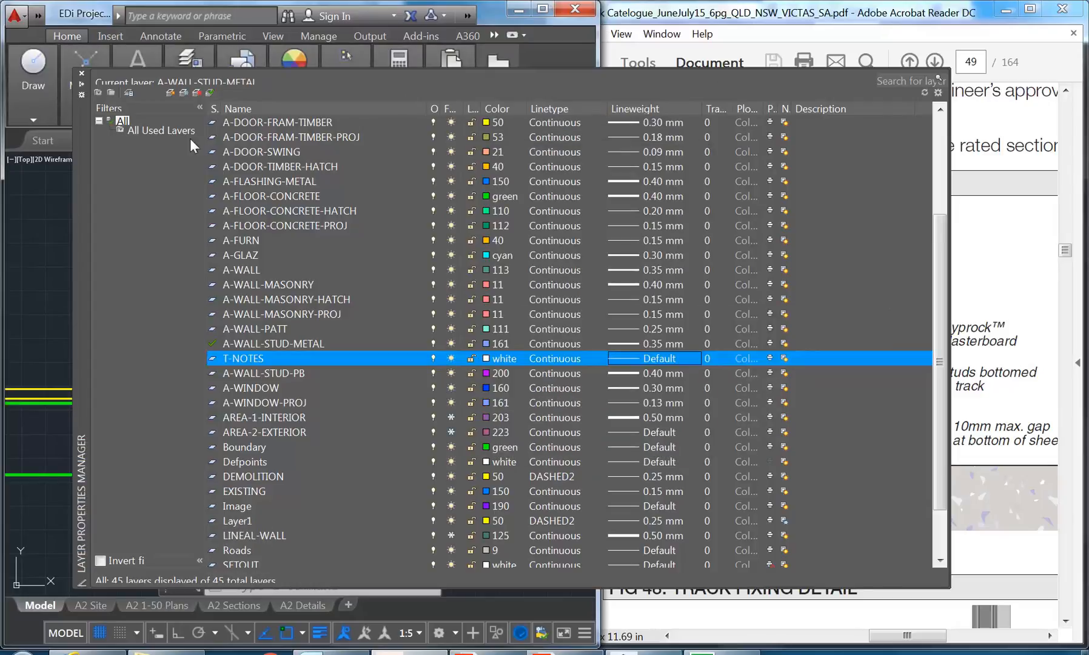
left_click(210, 94)
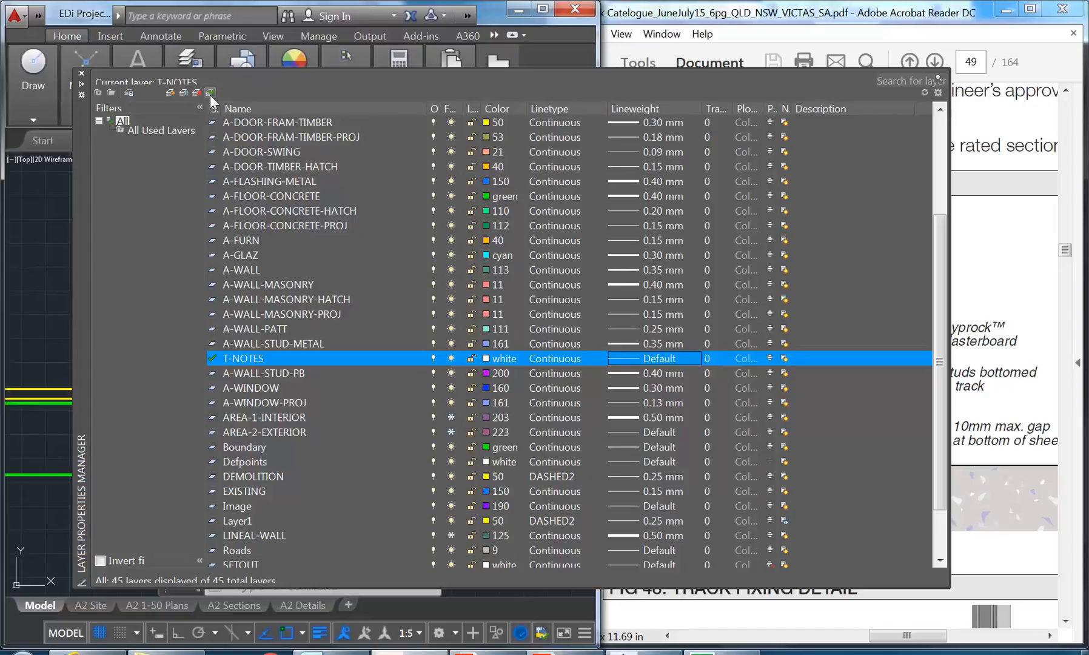
left_click(81, 73)
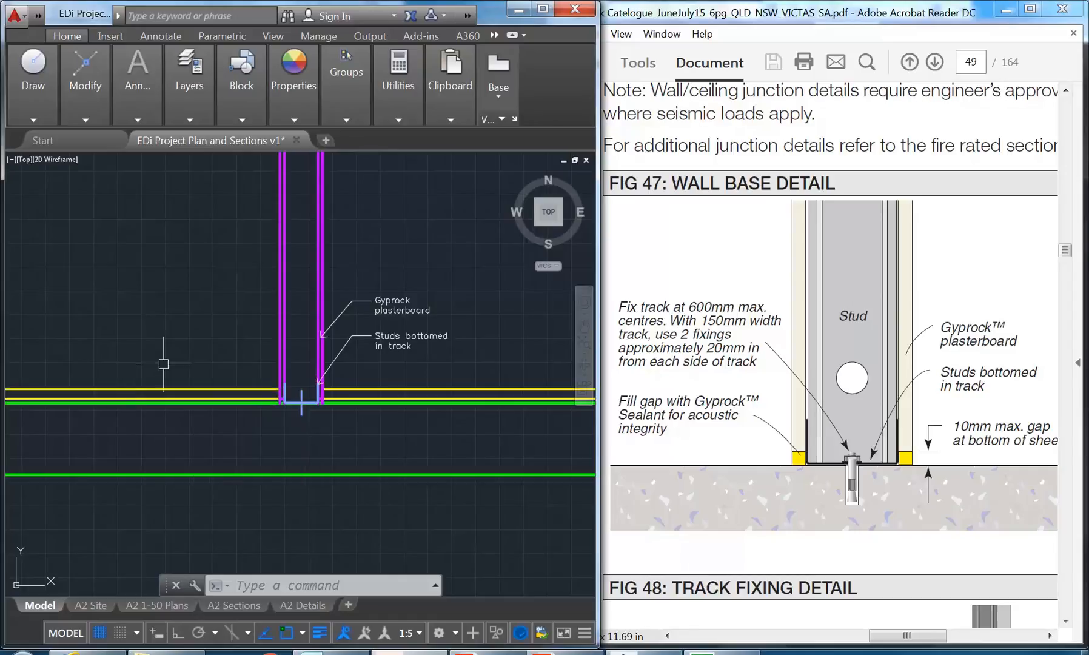
- Switch to the A2 Details layout and make VIEWPORT the current layer
scroll(286, 374, "up", 2)
scroll(287, 371, "down", 2)
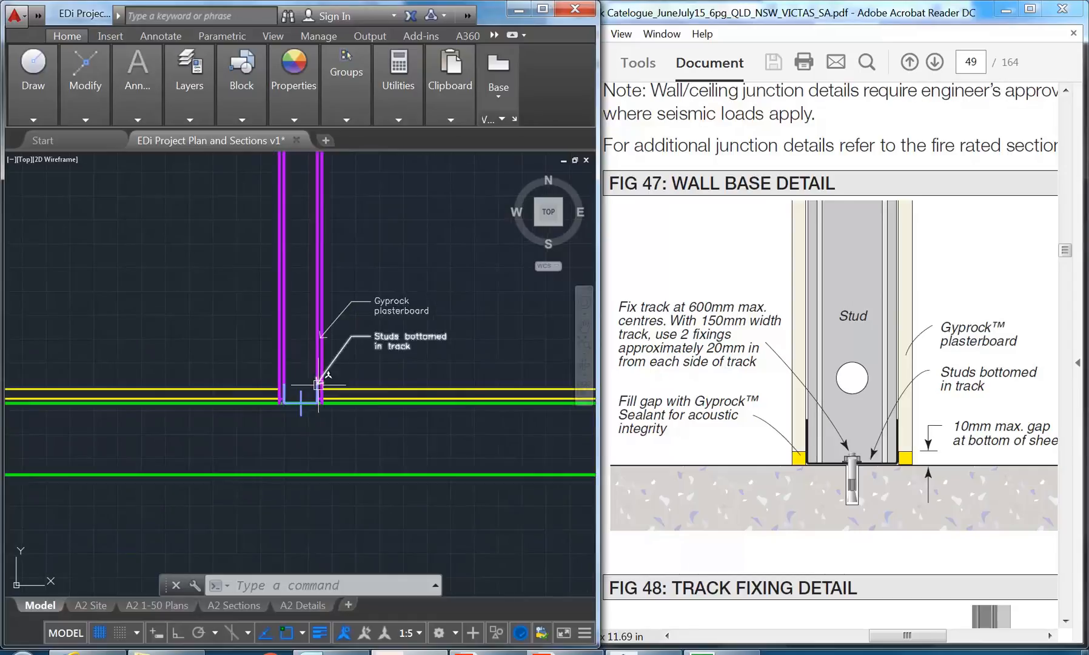
left_click(302, 605)
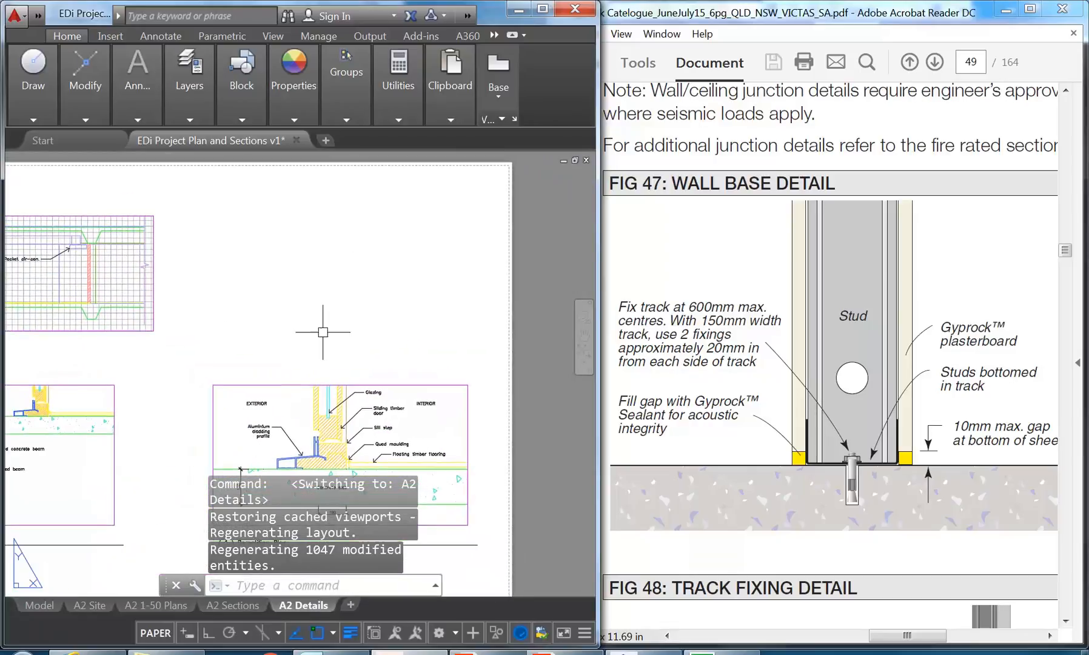
left_click(189, 75)
left_click(282, 140)
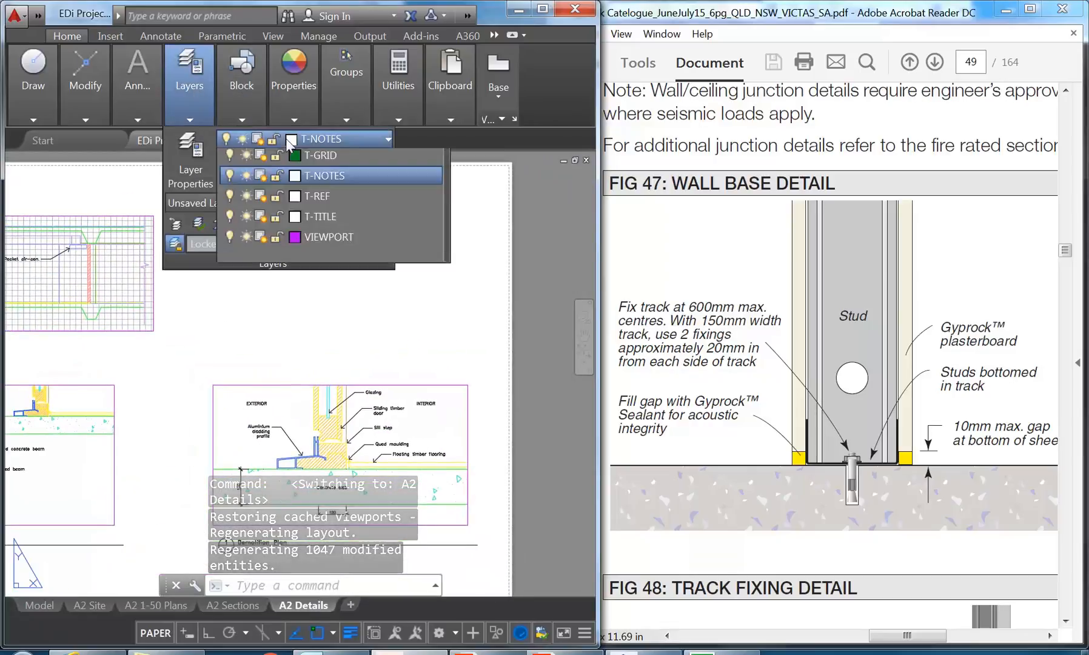
left_click(329, 649)
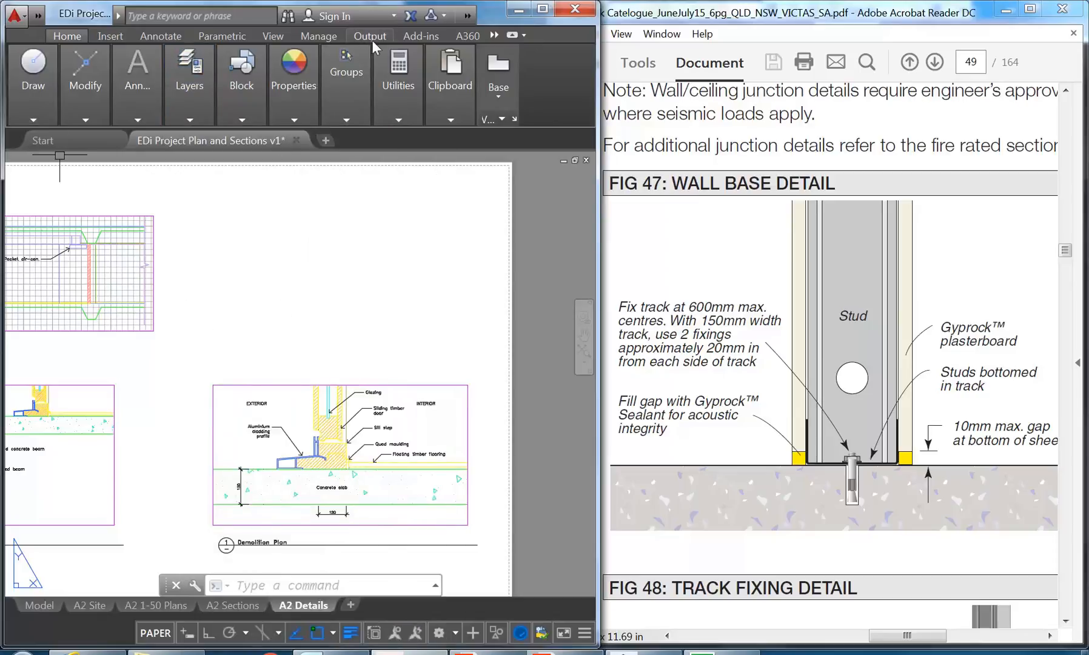
- Create a rectangular viewport in the empty area of the sheet above the aluminium sill and sliding door detail, about as wide as that detail's viewport
middle_click_drag(258, 380, 268, 404)
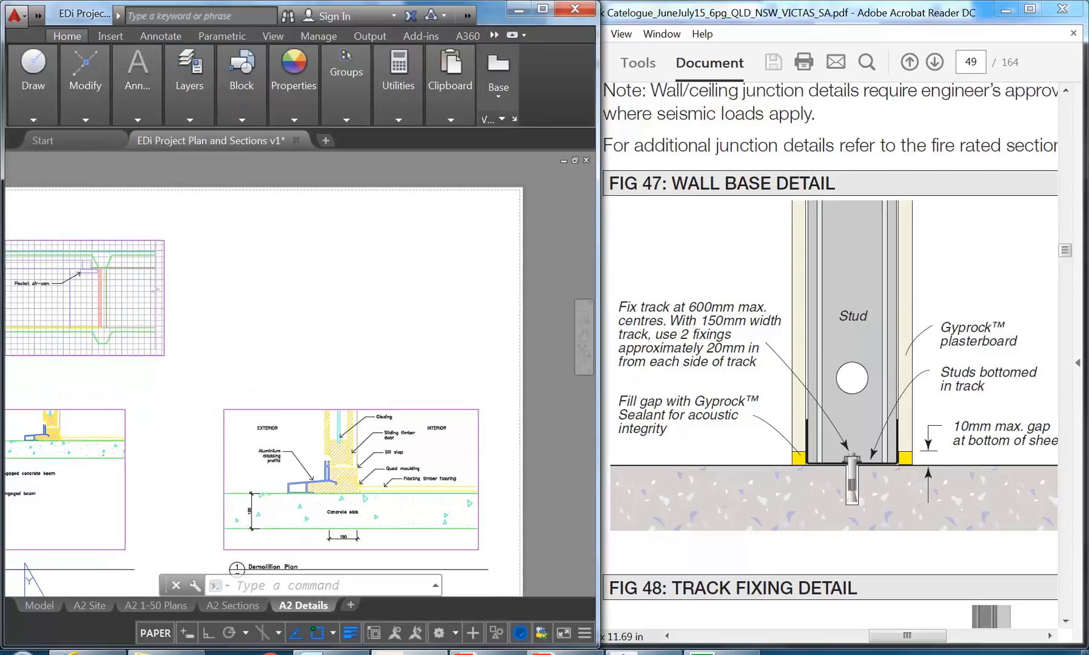
left_click(543, 9)
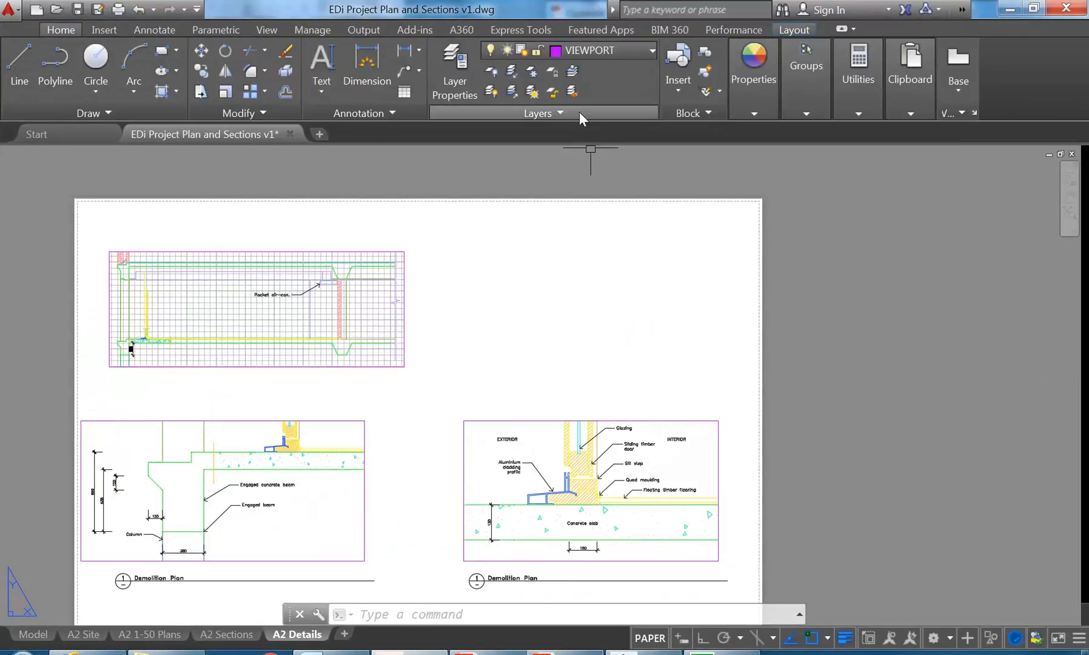
left_click(795, 31)
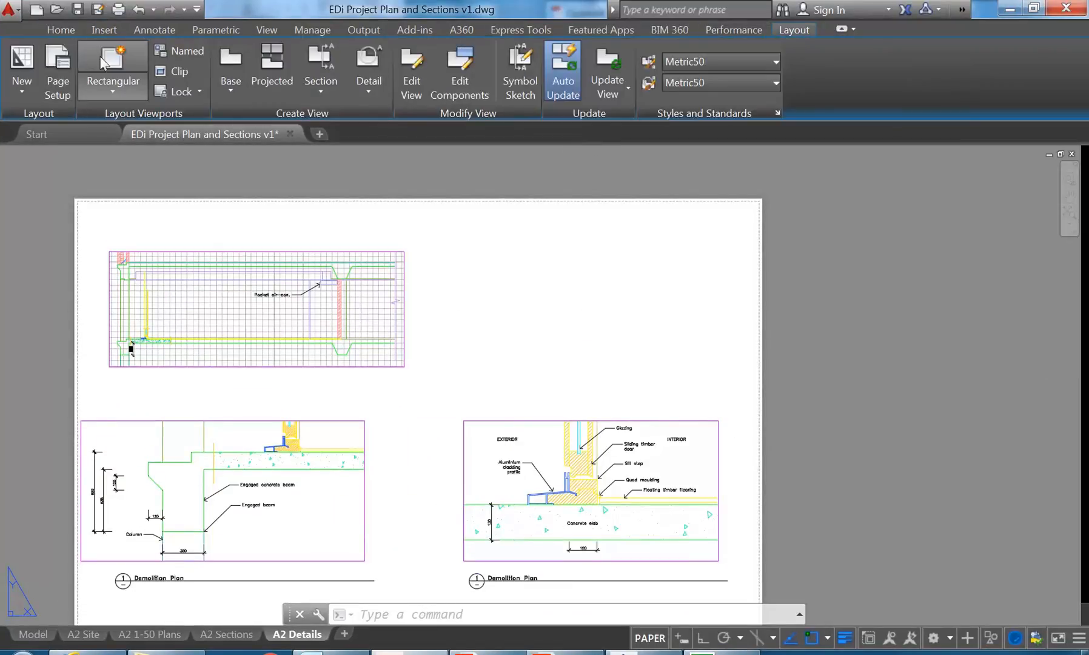
left_click(113, 68)
left_click(468, 247)
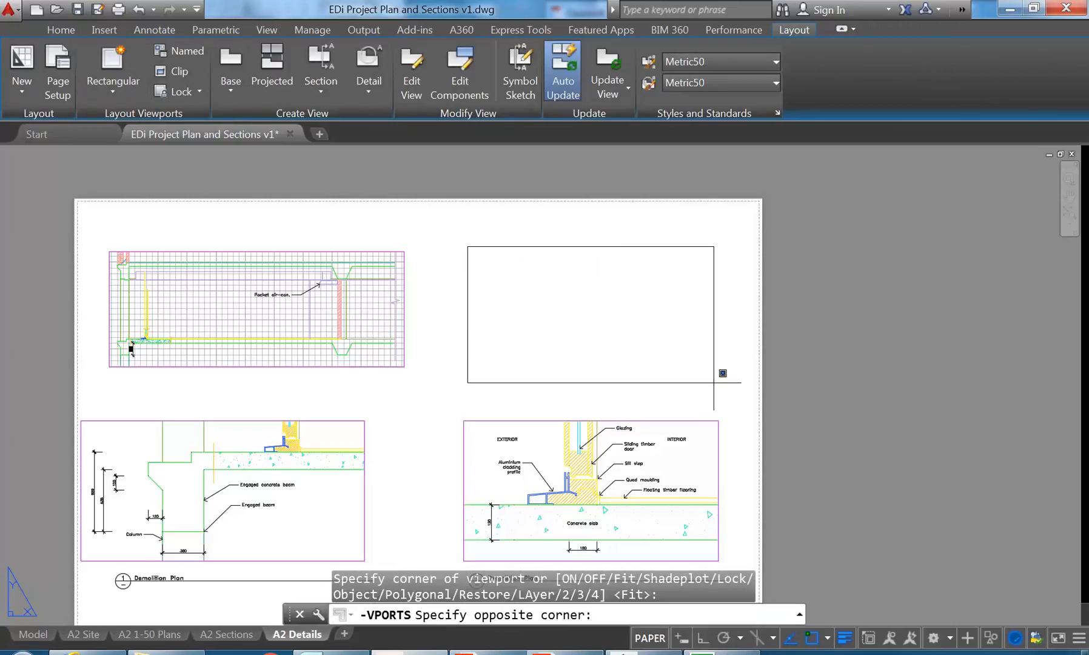
left_click(717, 384)
- Frame the stud wall base detail inside the new viewport and set the viewport scale to 1:5
double_click(534, 332)
scroll(577, 295, "up", 5)
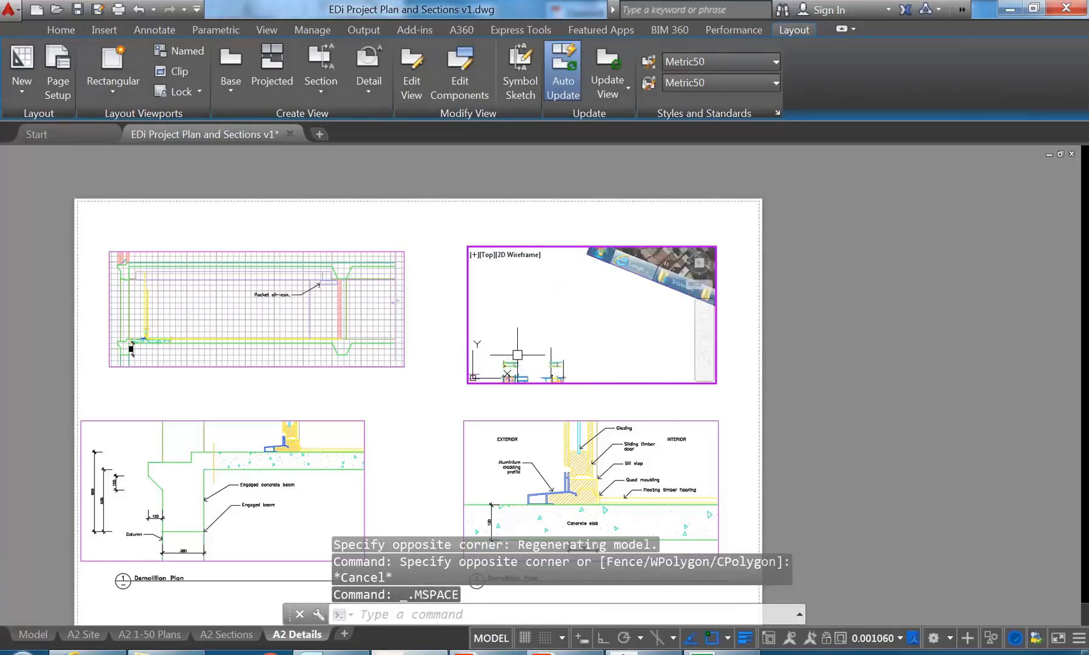
scroll(577, 295, "up", 4)
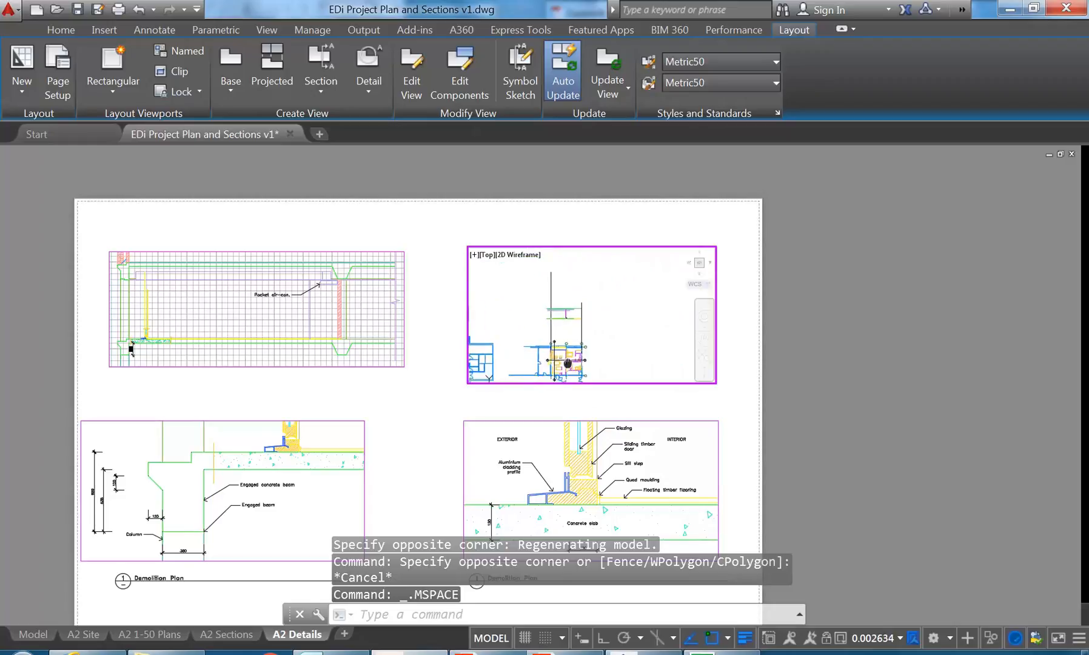
scroll(576, 295, "up", 8)
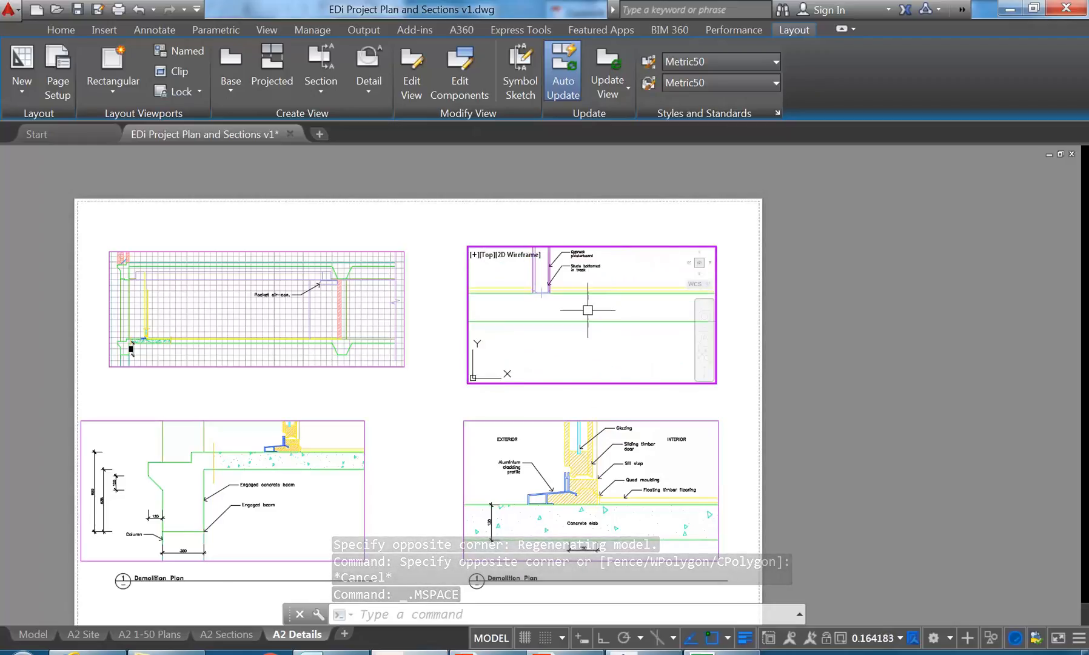
middle_click_drag(593, 401, 604, 352)
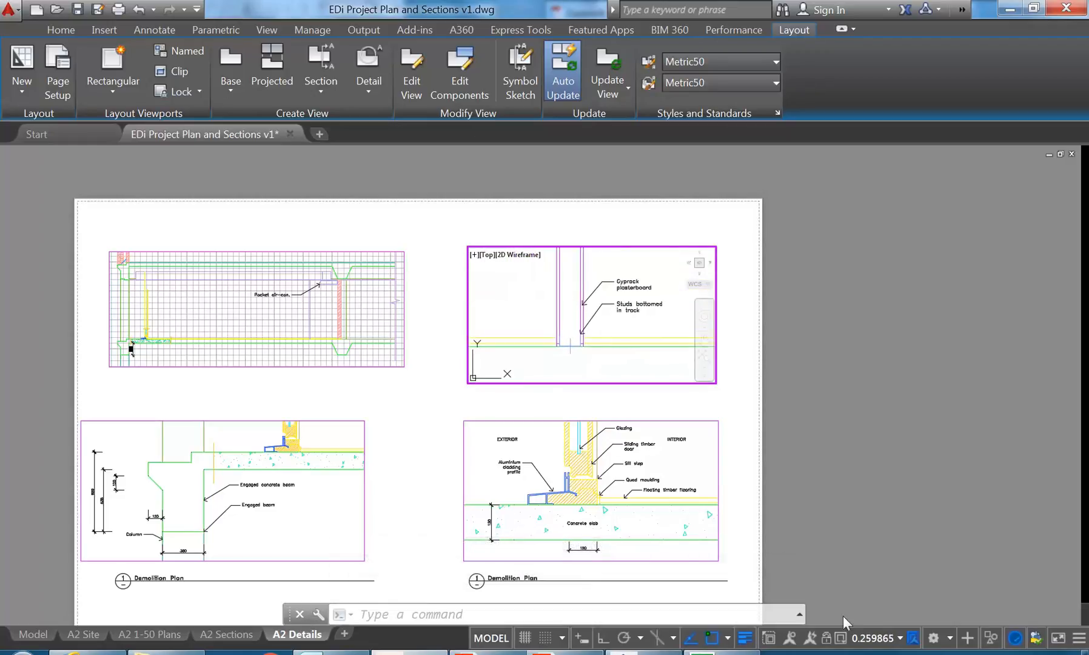
left_click(899, 641)
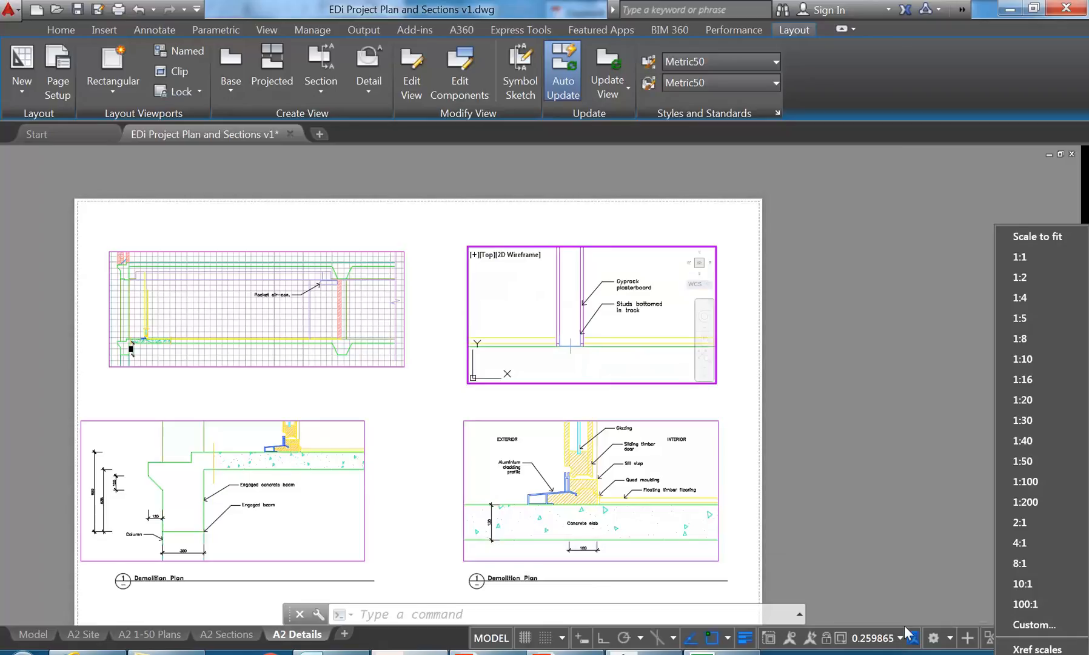
left_click(1023, 321)
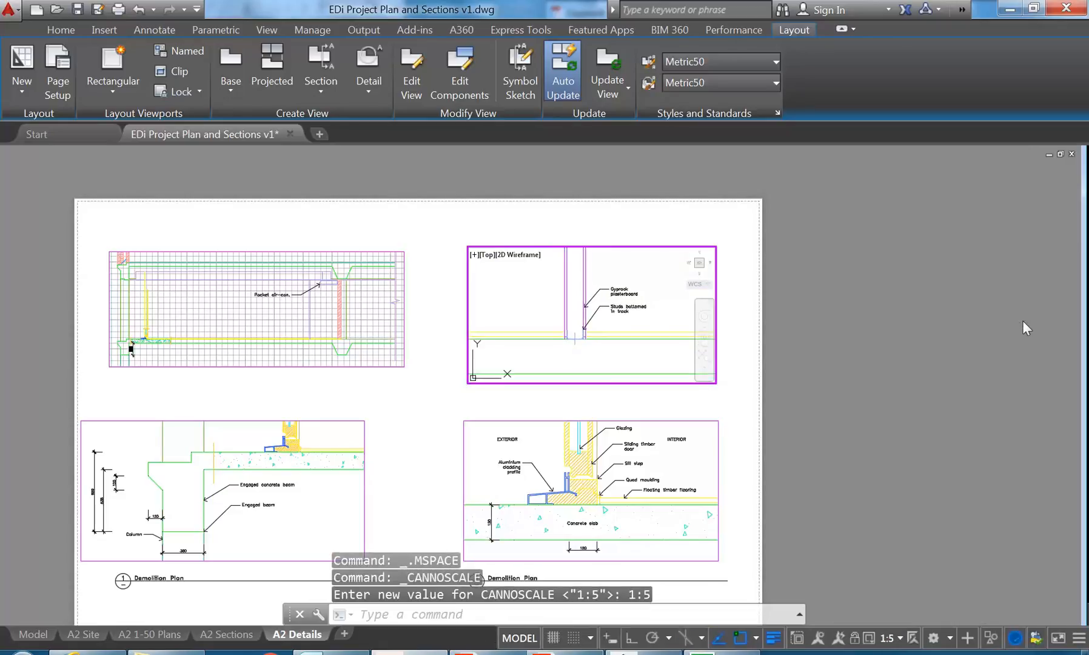
middle_click_drag(520, 308, 530, 323)
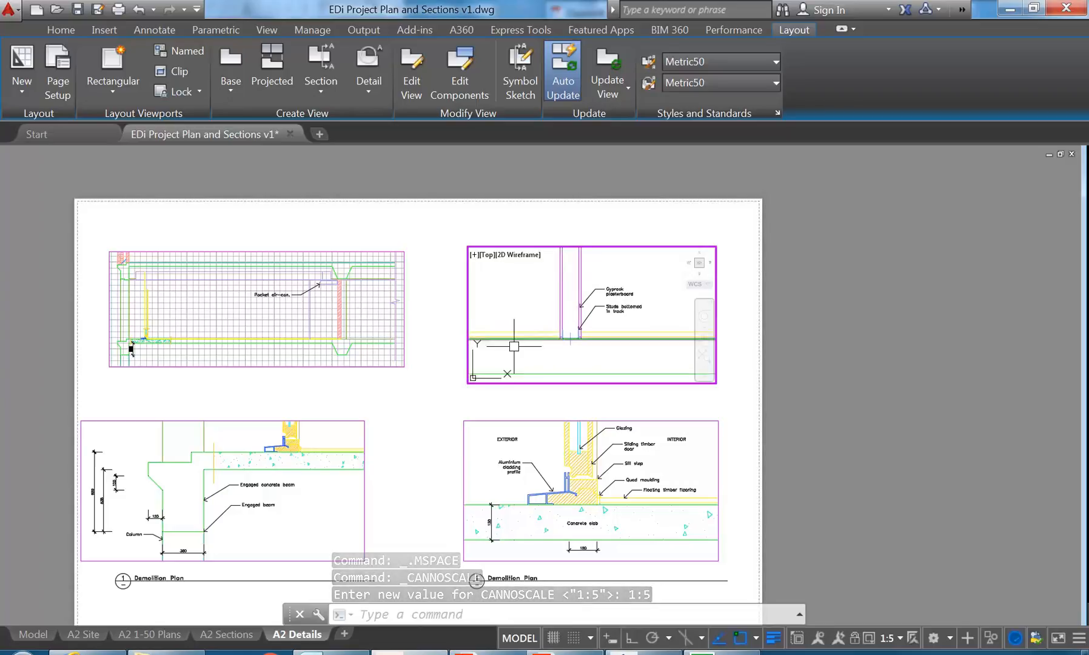
- Return to paper space and raise the new viewport's lower edge by about 22 mm, cropping it just below the slab's top line
double_click(427, 333)
left_click(467, 383)
left_click(468, 383)
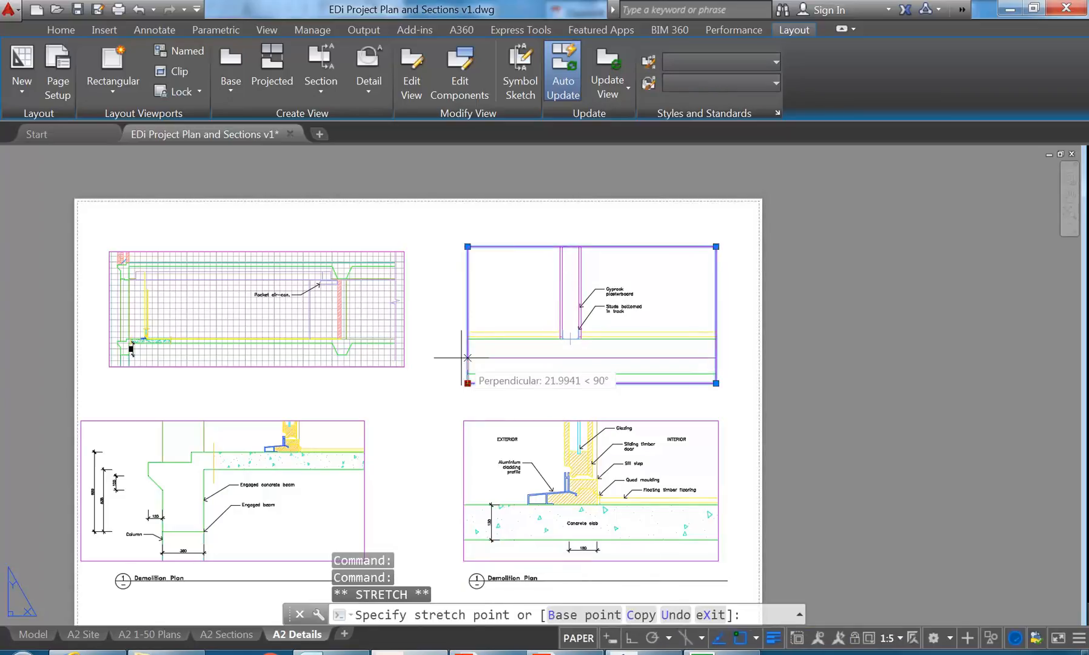
left_click(453, 367)
key("Escape")
key("Escape")
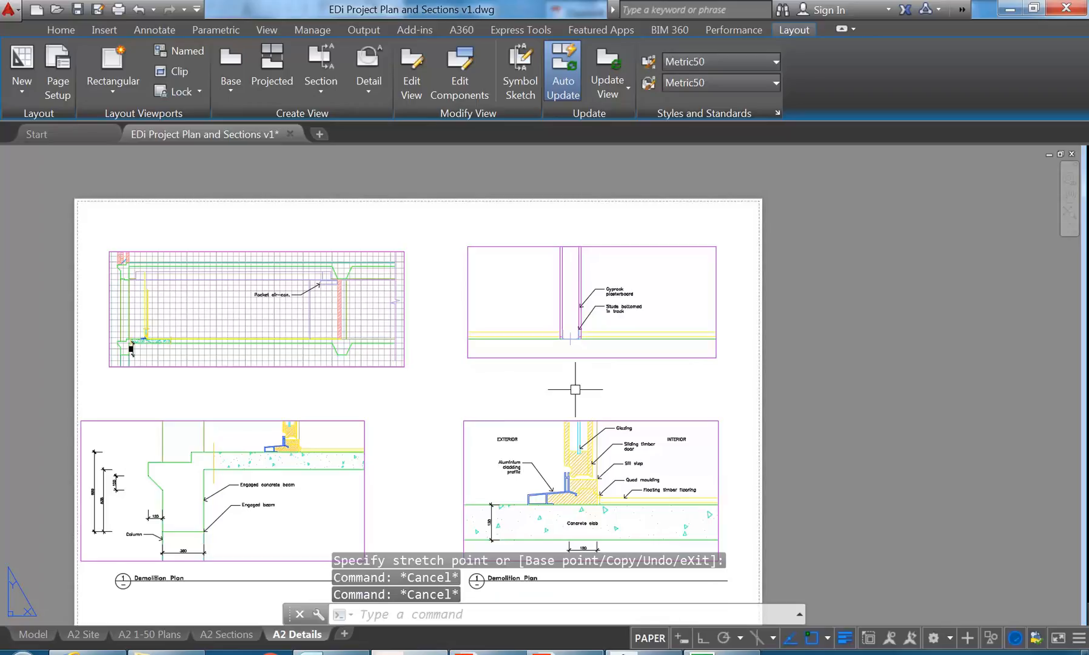